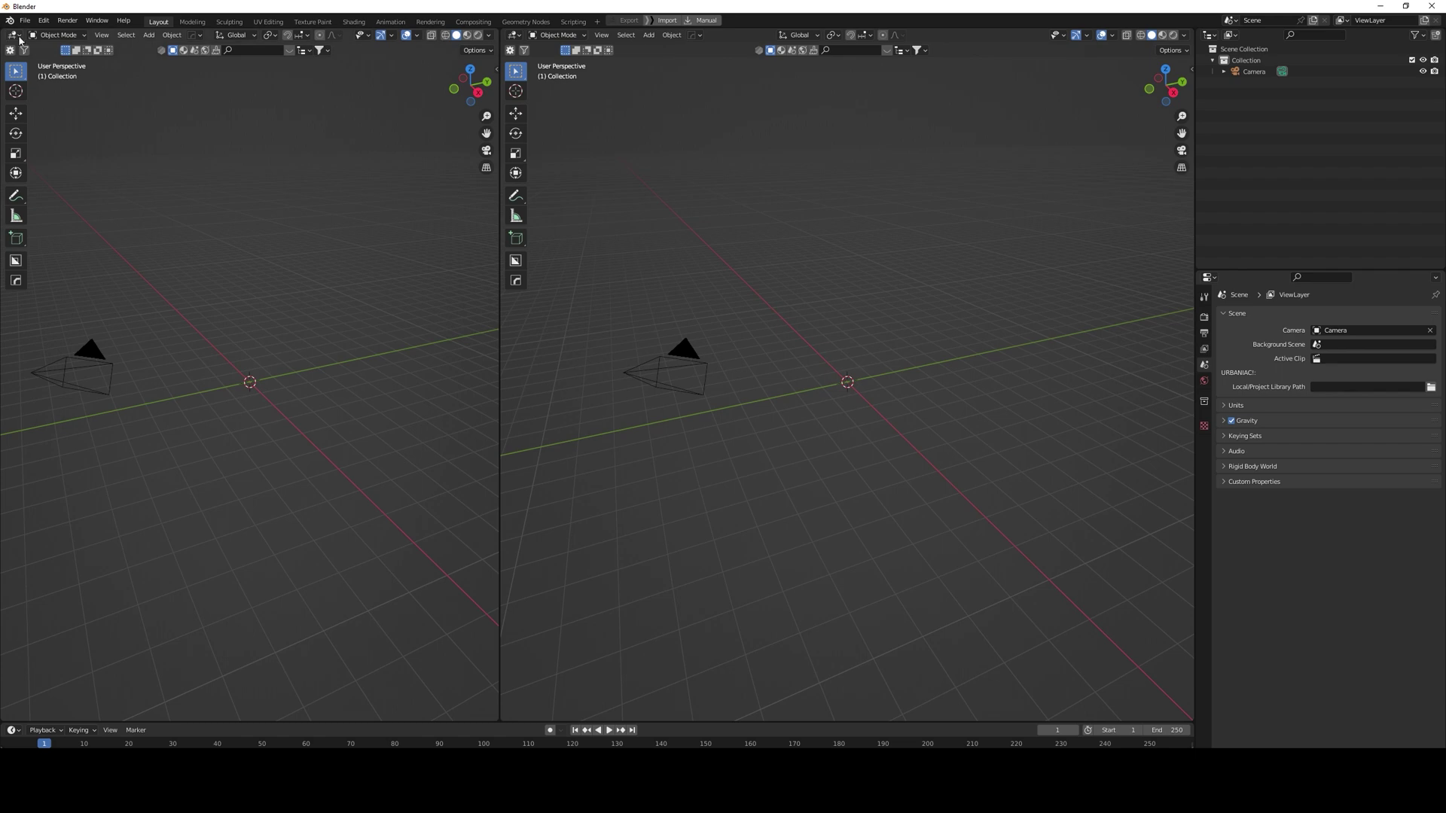
Step: Switch the left editor to an Asset Browser on the Medieval library and scroll its thumbnails
{"action": "left_click", "coordinate": [341, 106]}
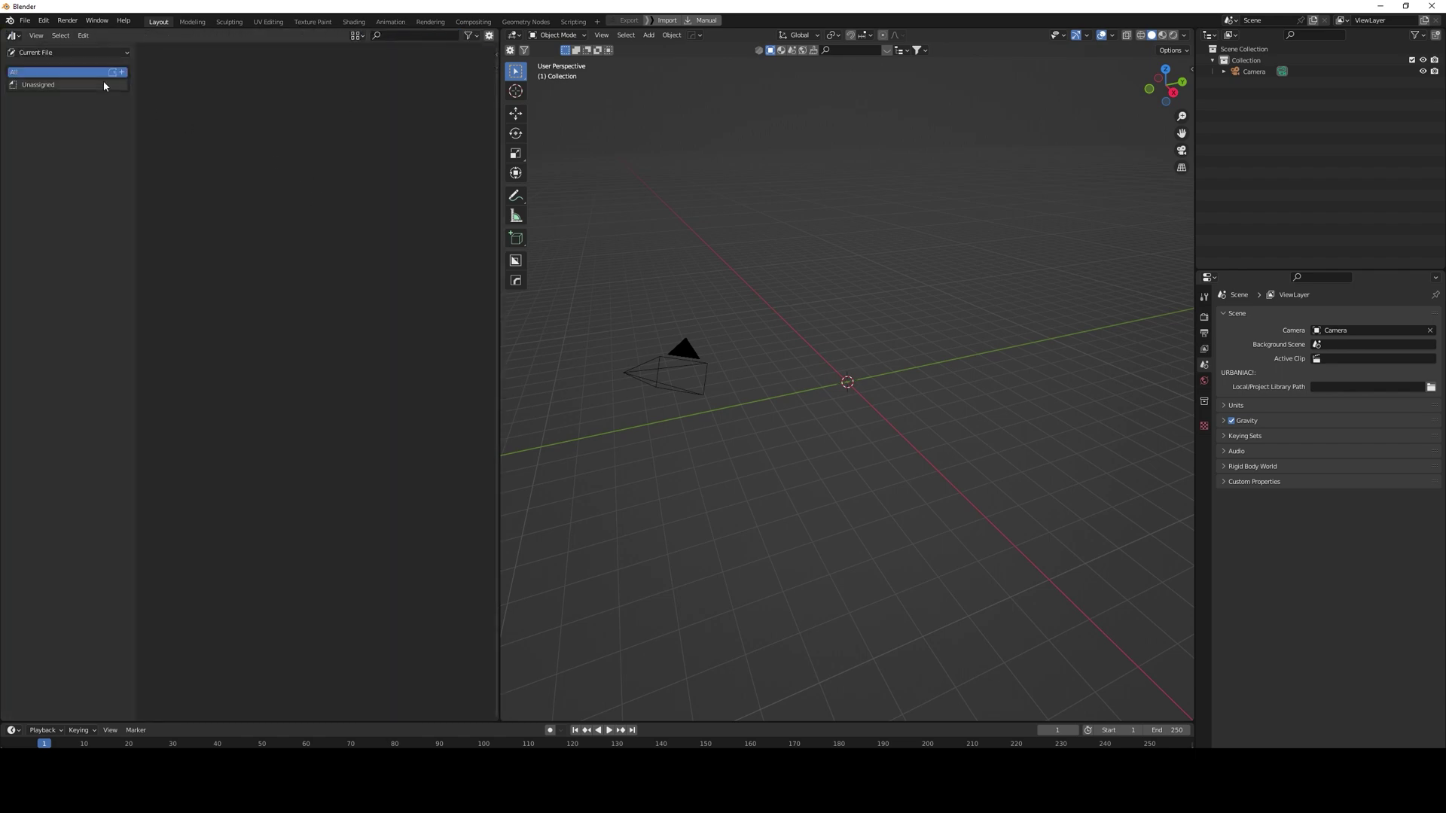
{"action": "left_click", "coordinate": [68, 52]}
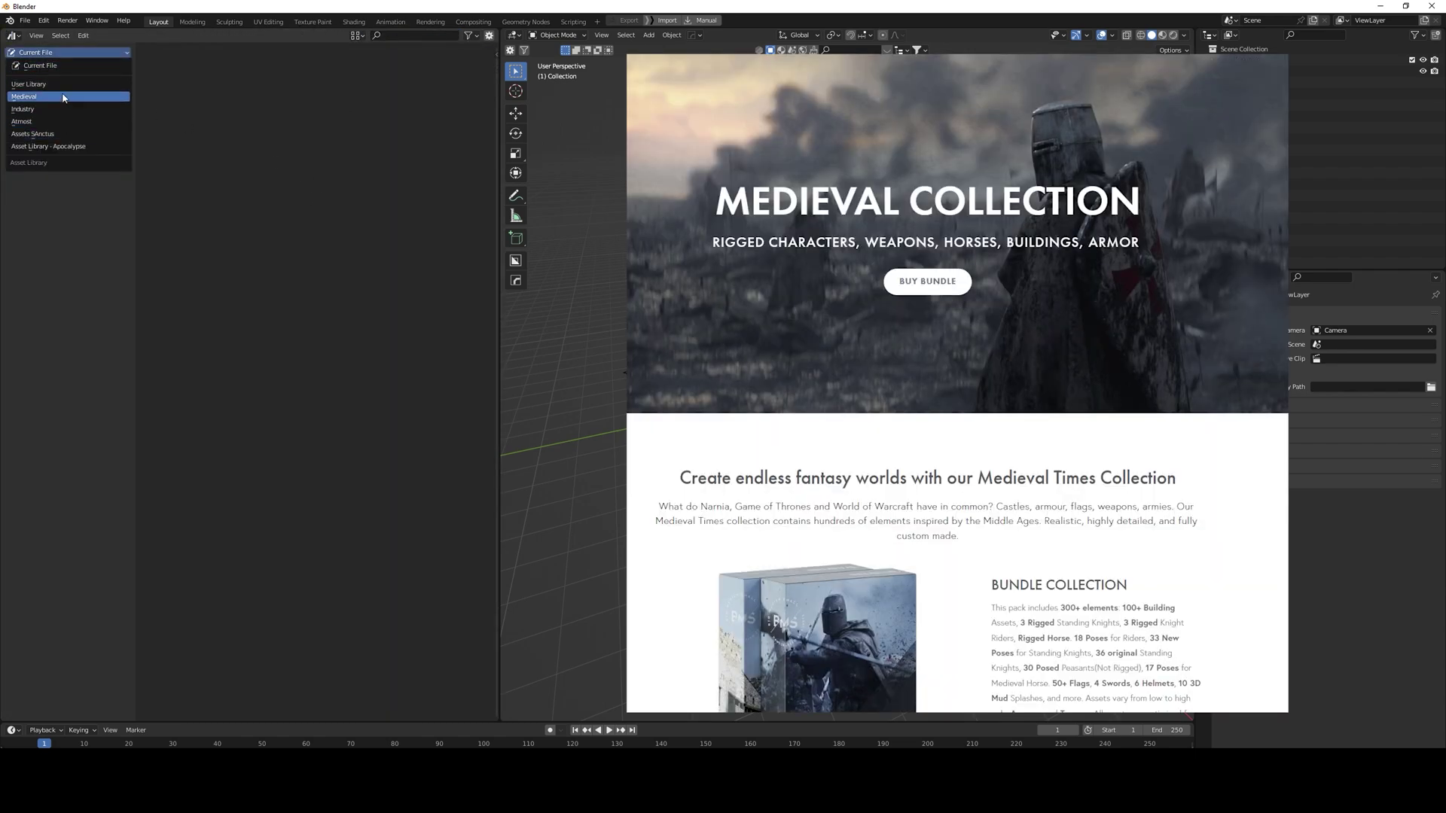
{"action": "key", "text": "Return"}
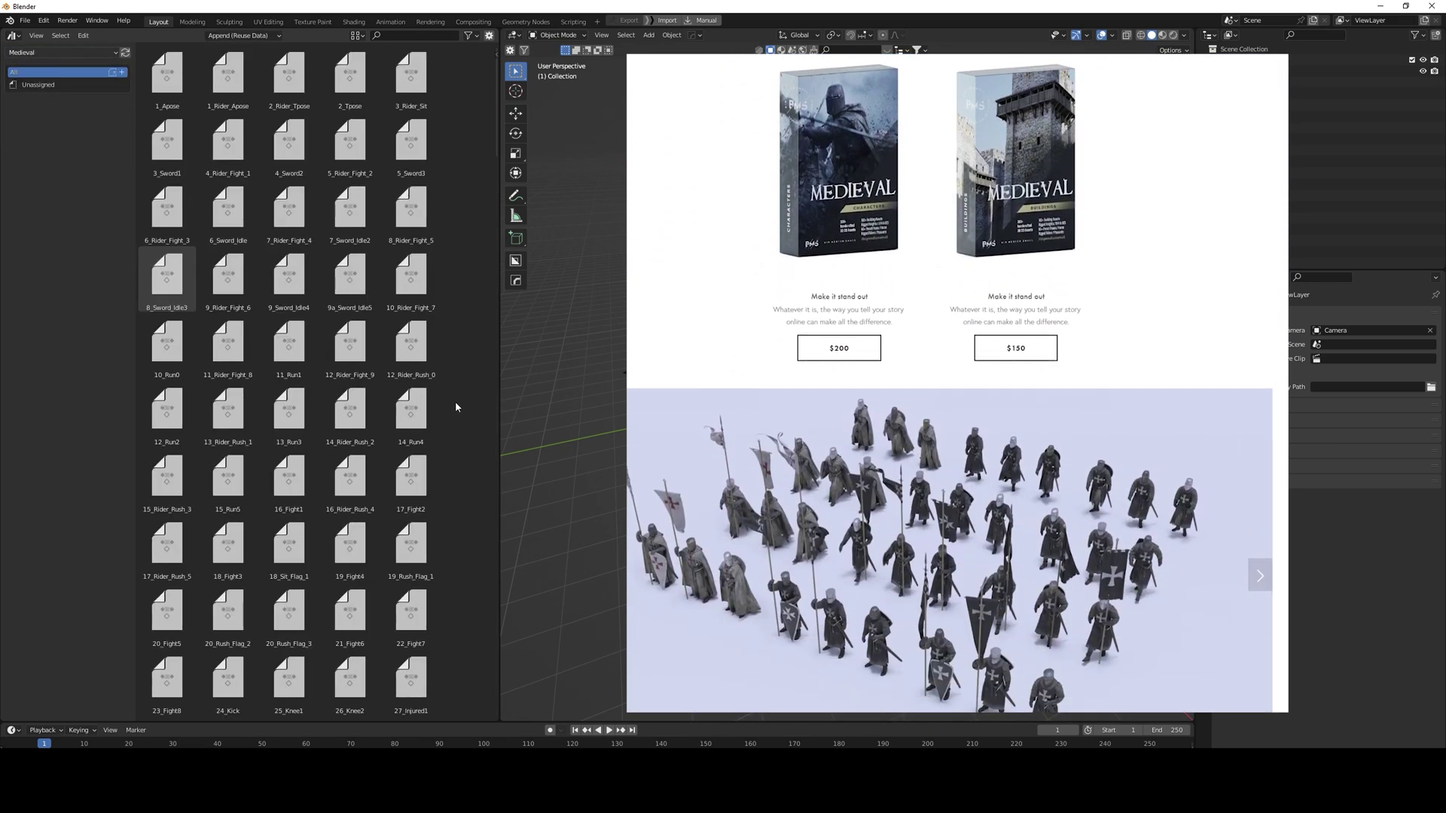
{"action": "scroll", "coordinate": [449, 411], "scroll_direction": "down", "scroll_amount": 3}
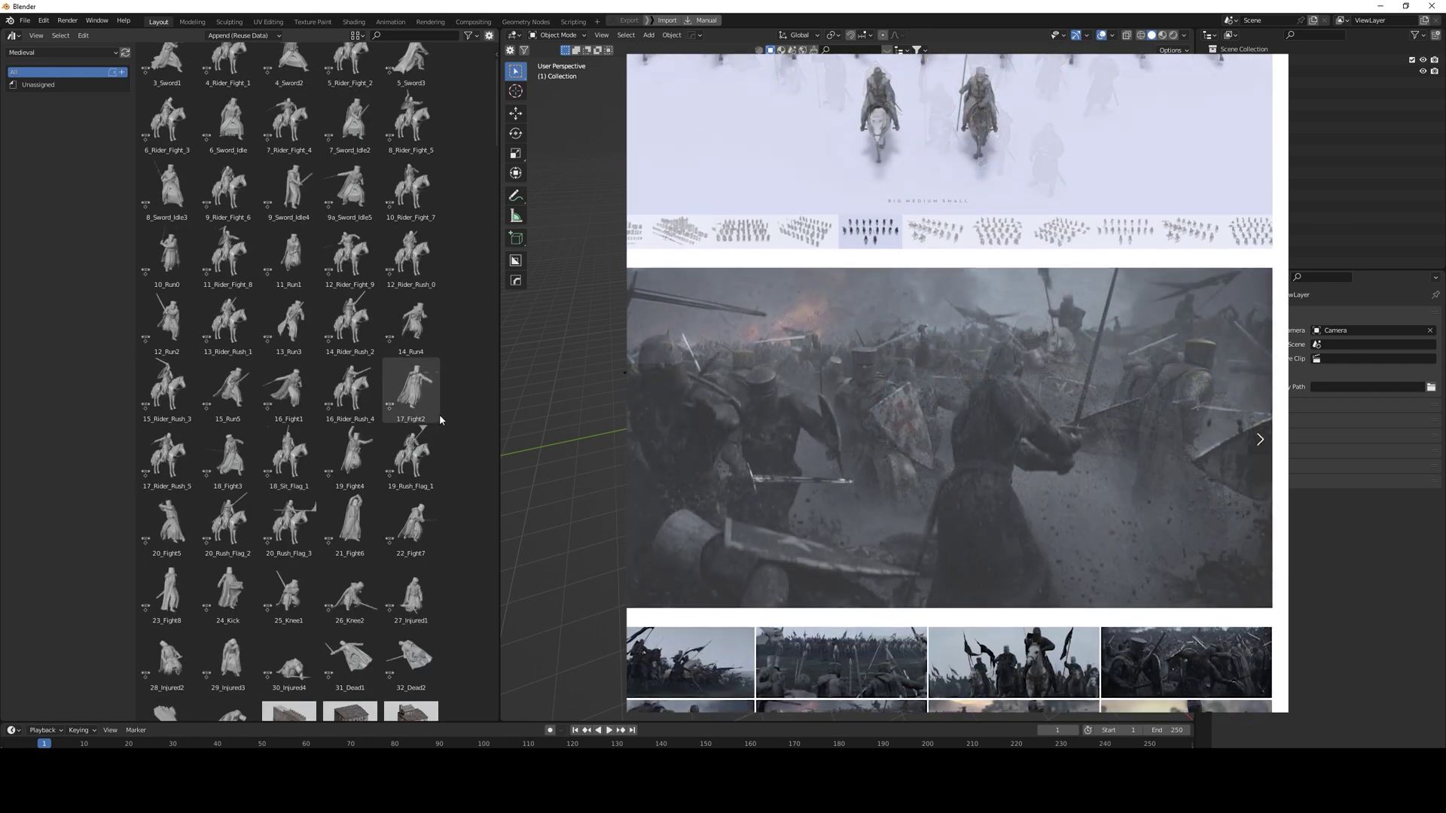
{"action": "scroll", "coordinate": [440, 416], "scroll_direction": "down", "scroll_amount": 5}
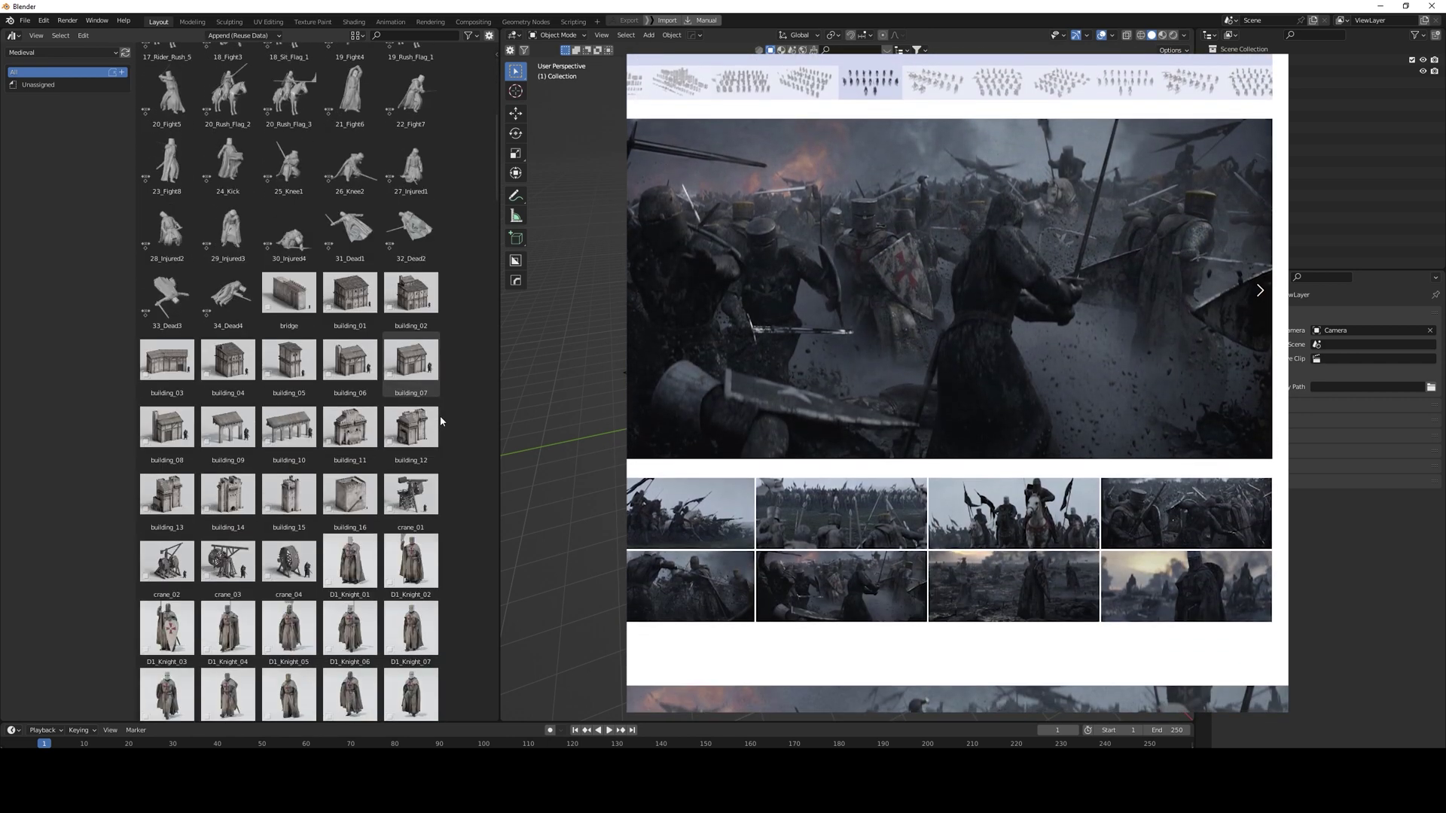
{"action": "scroll", "coordinate": [441, 417], "scroll_direction": "down", "scroll_amount": 2}
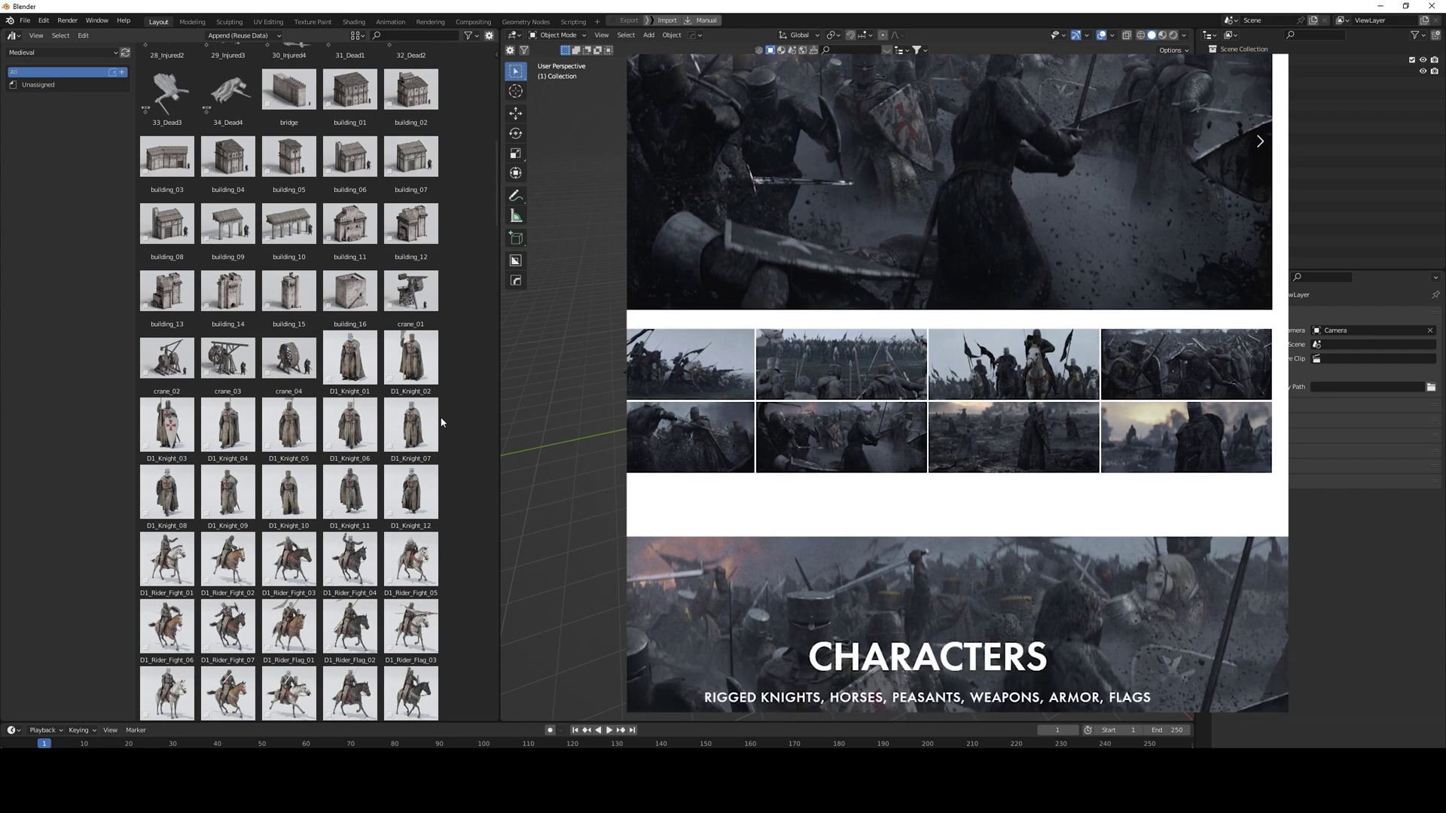
{"action": "scroll", "coordinate": [412, 426], "scroll_direction": "down", "scroll_amount": 2}
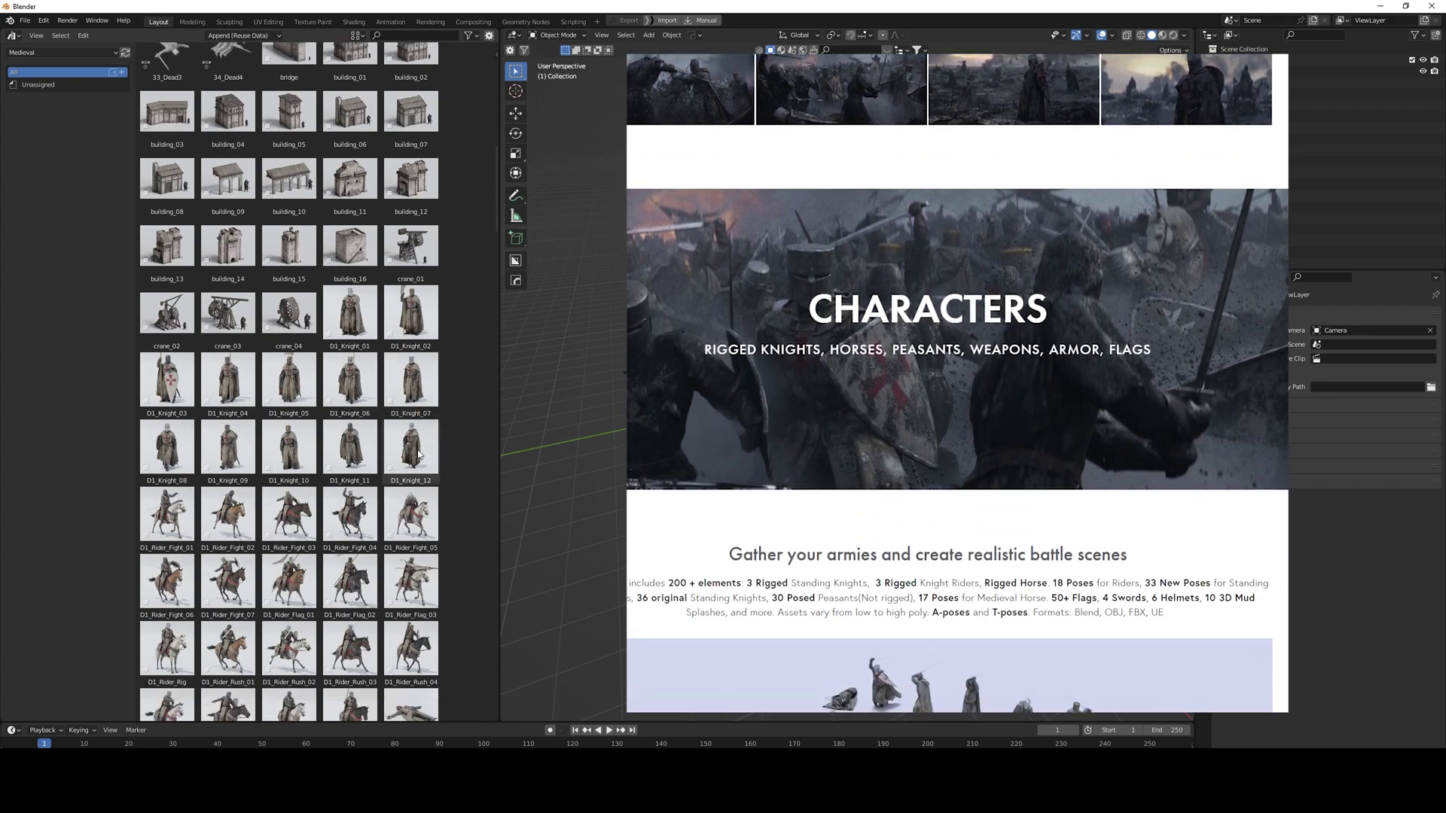
{"action": "scroll", "coordinate": [419, 455], "scroll_direction": "down", "scroll_amount": 4}
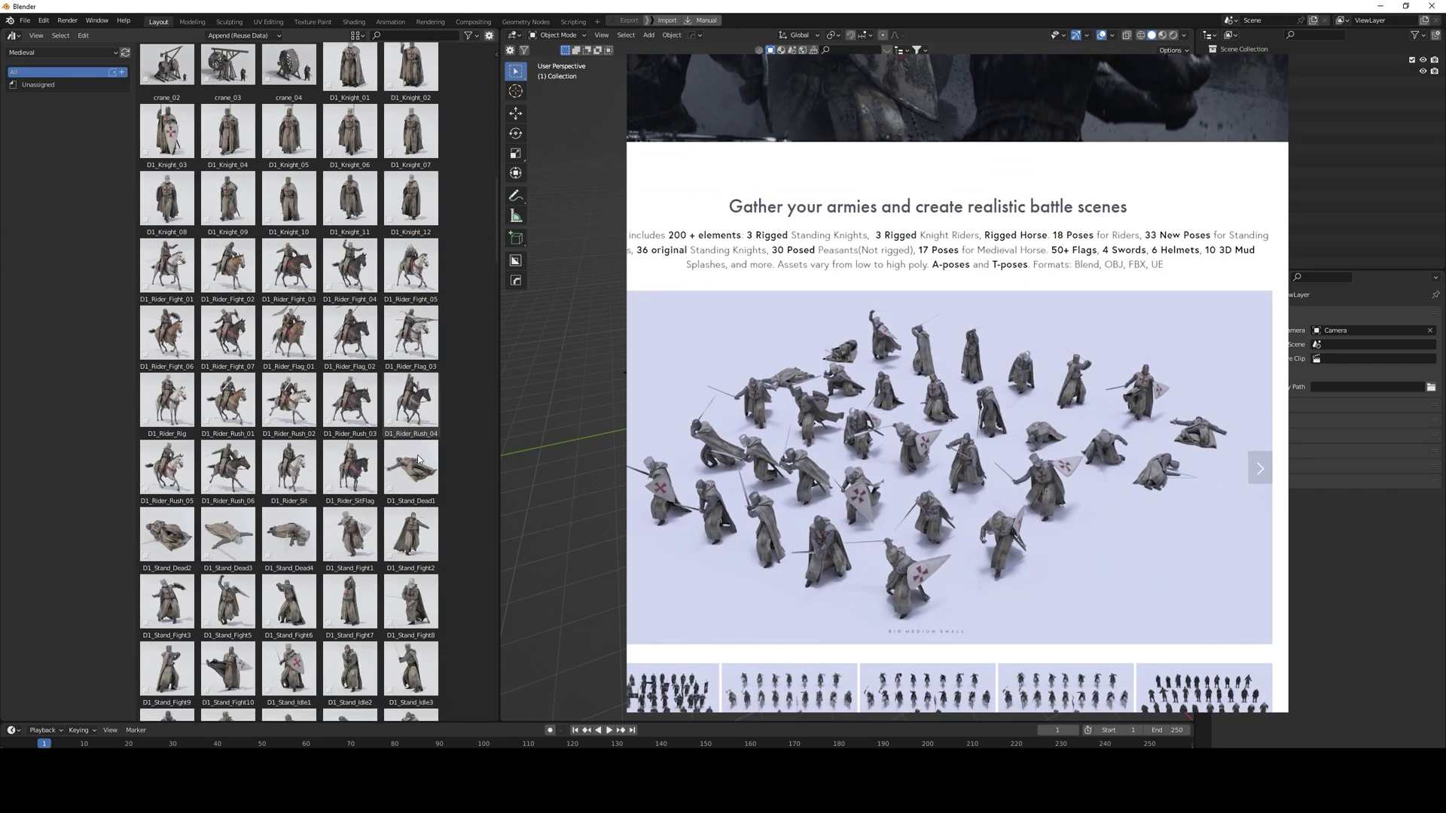
{"action": "scroll", "coordinate": [418, 460], "scroll_direction": "down", "scroll_amount": 1}
{"action": "scroll", "coordinate": [419, 461], "scroll_direction": "down", "scroll_amount": 4}
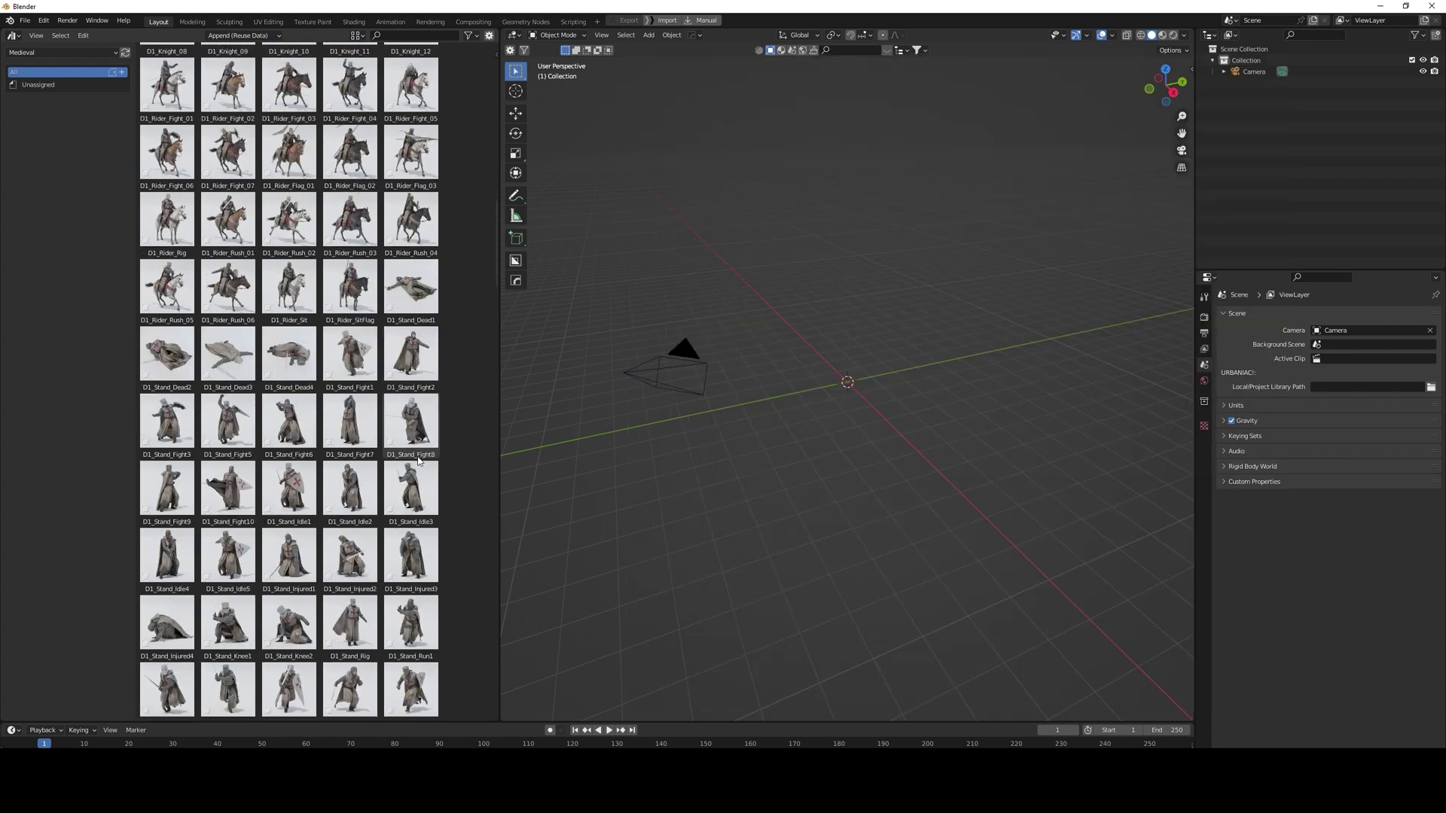
Step: Place knights D2_Knight_03, D2_Knight_04 and D2_Knight_06 side by side in the viewport
{"action": "scroll", "coordinate": [444, 444], "scroll_direction": "down", "scroll_amount": 4}
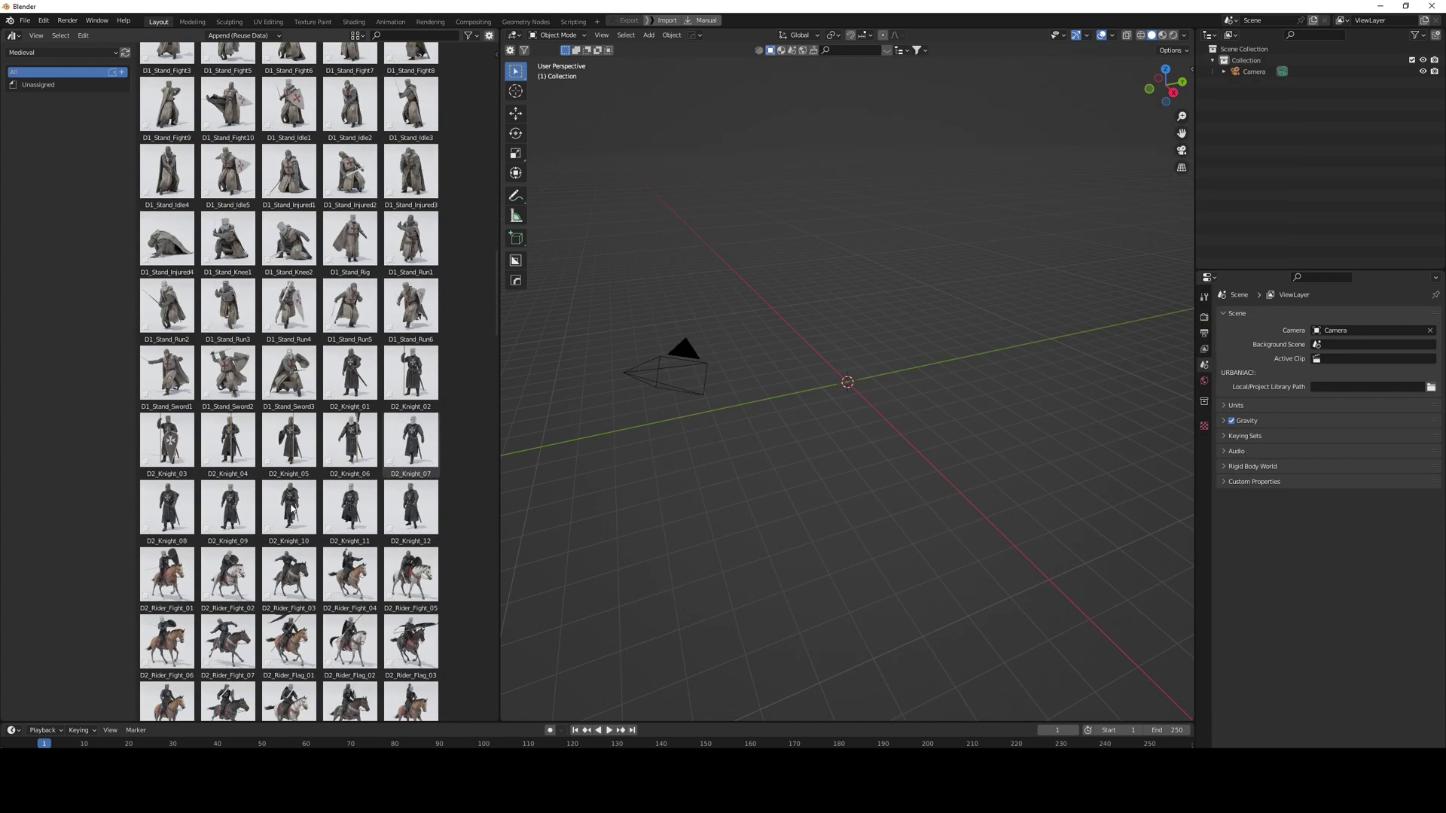
{"action": "left_click_drag", "start_coordinate": [167, 440], "coordinate": [699, 297]}
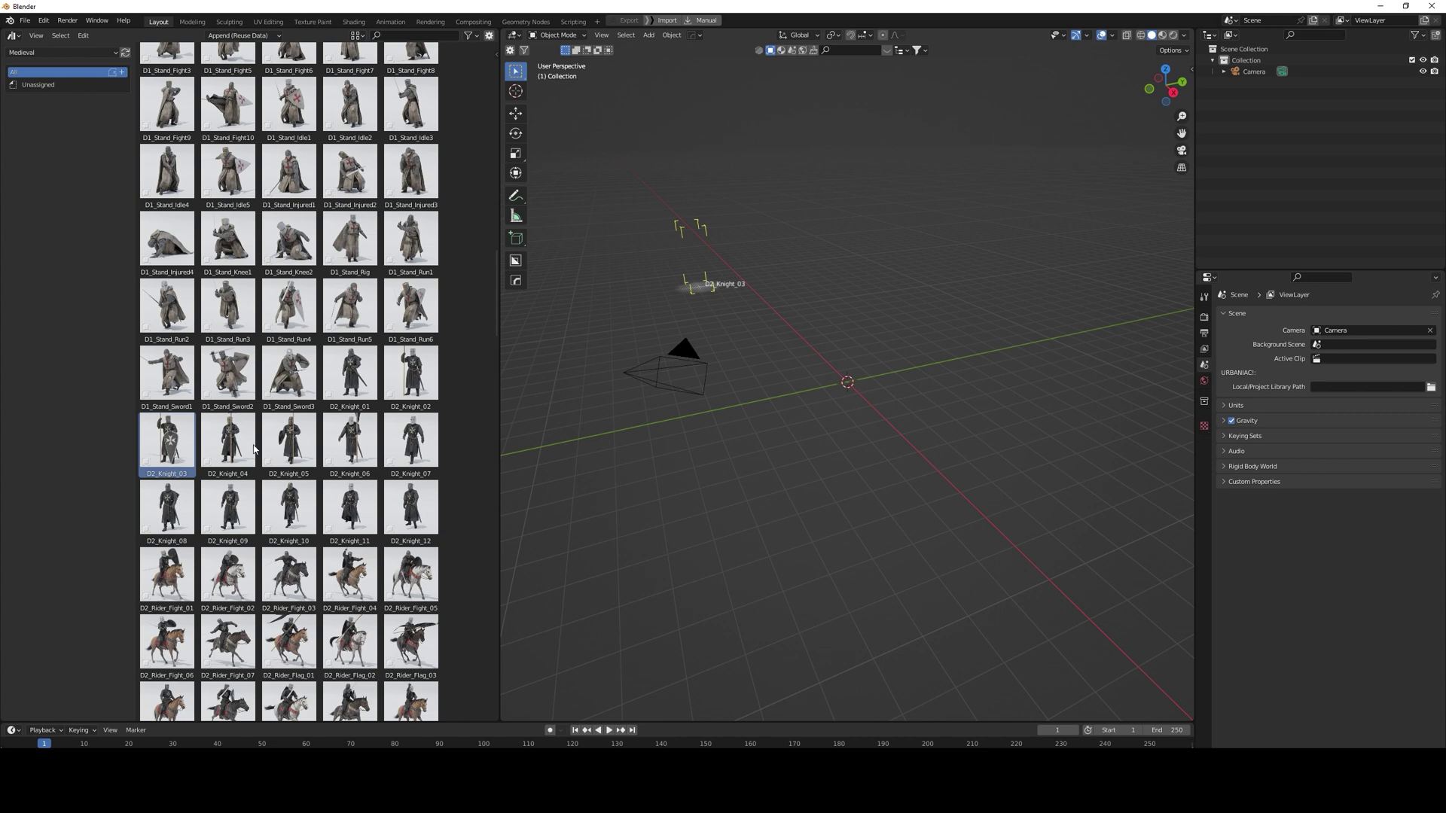
{"action": "left_click", "coordinate": [218, 439]}
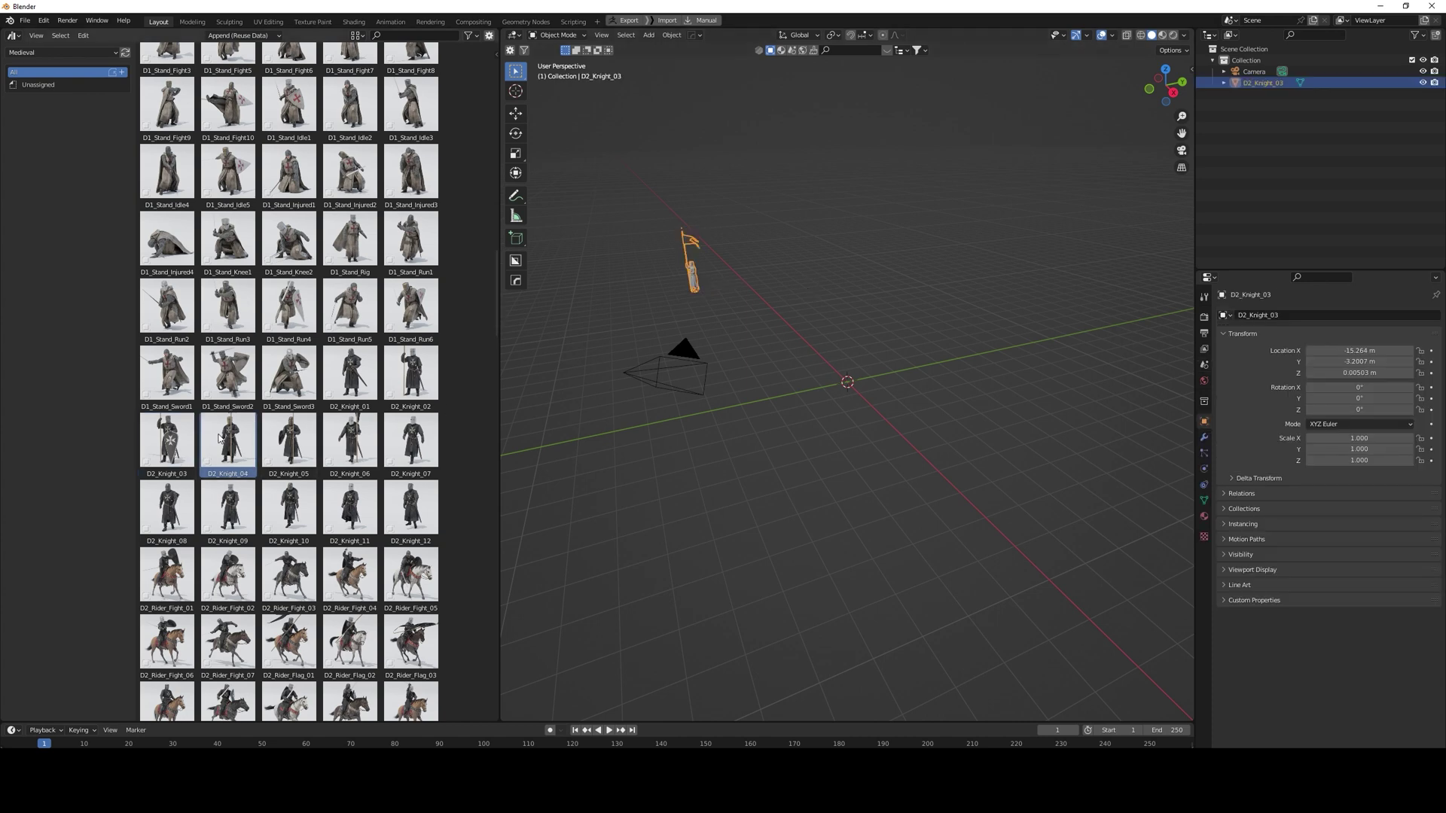
{"action": "left_click_drag", "start_coordinate": [228, 441], "coordinate": [742, 280]}
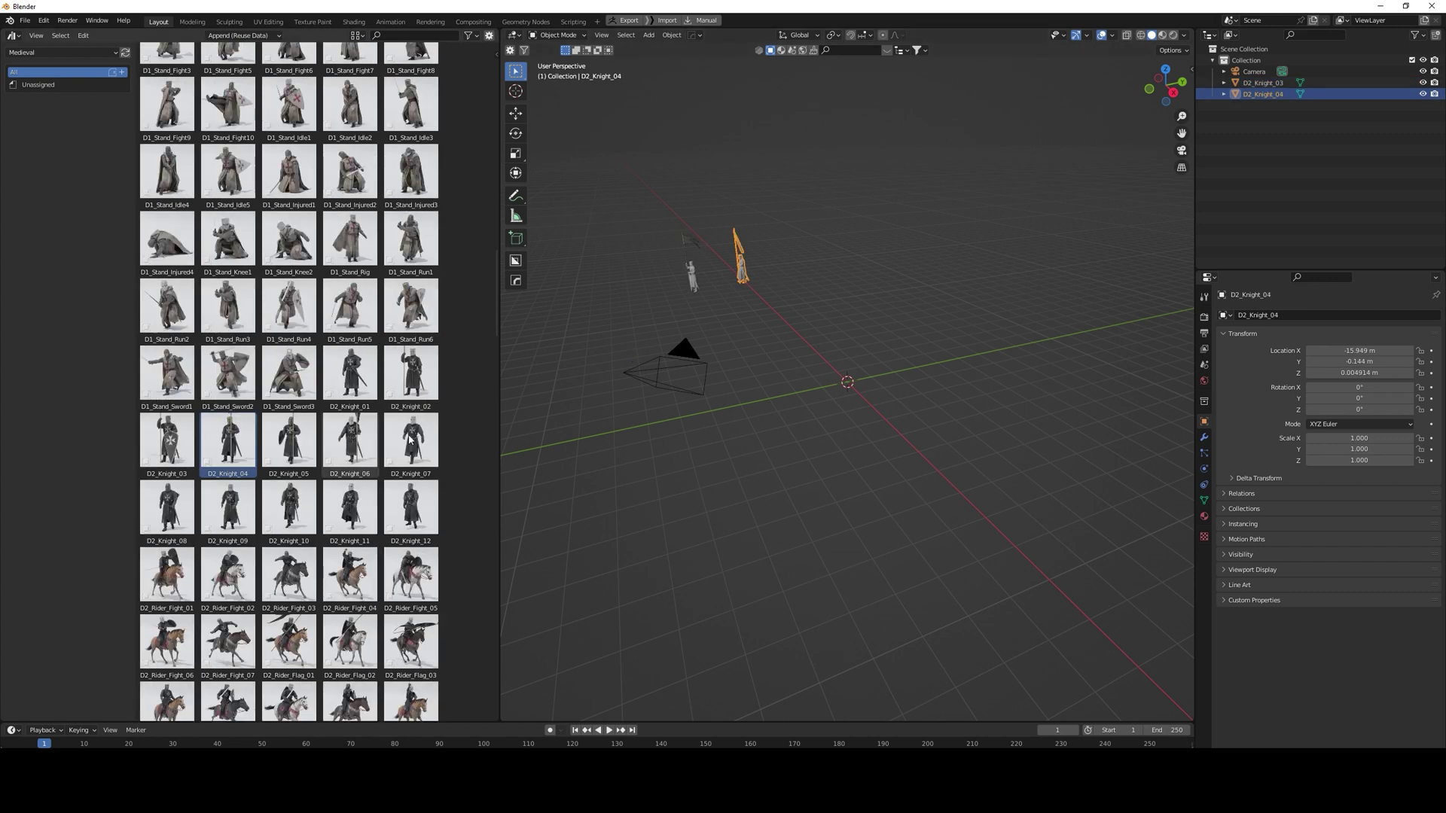
{"action": "left_click", "coordinate": [367, 441]}
{"action": "left_click_drag", "start_coordinate": [366, 462], "coordinate": [779, 288]}
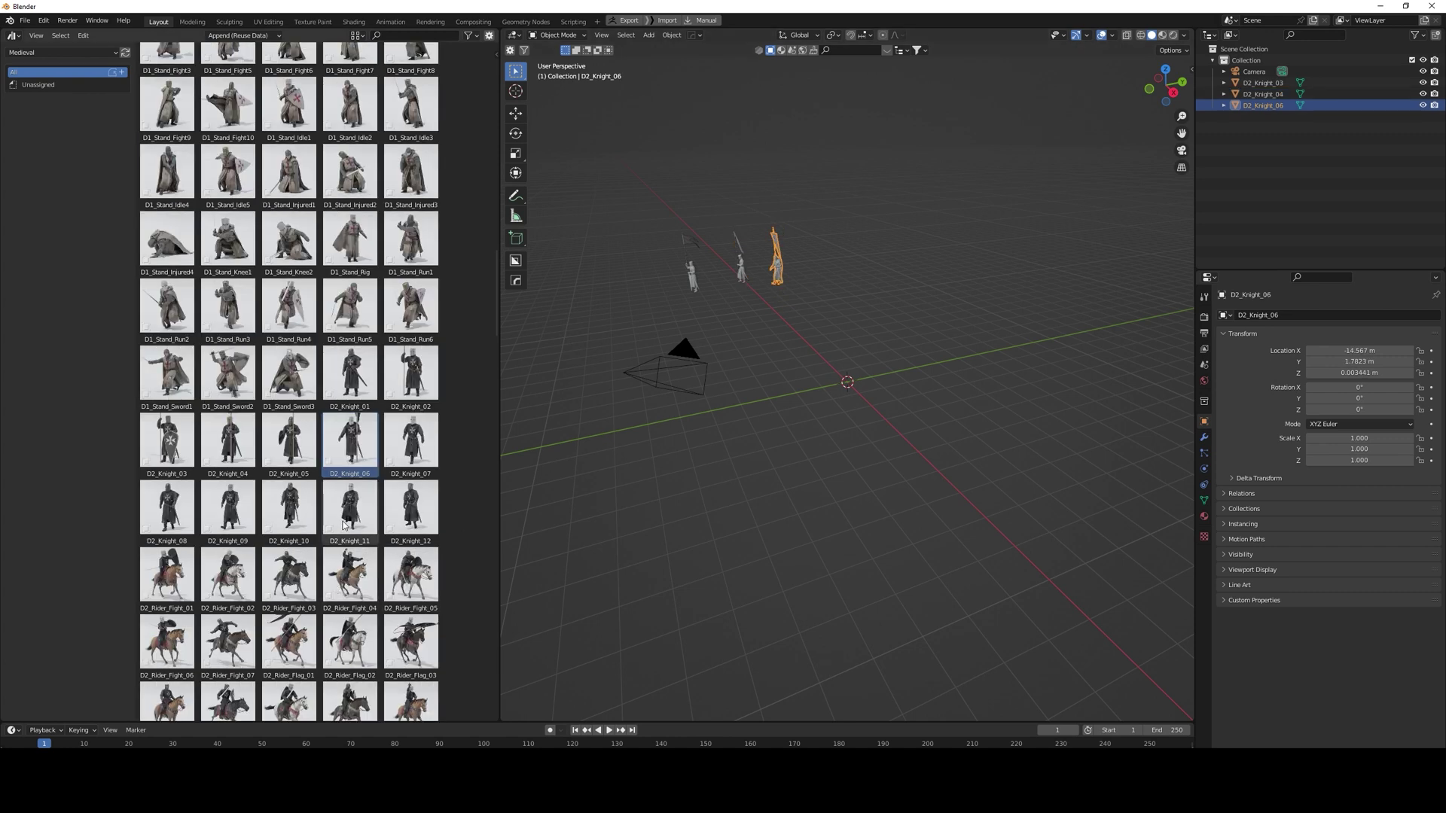
Step: Drag the D2_Rider_Fight_04 mounted rider into the scene
{"action": "scroll", "coordinate": [348, 553], "scroll_direction": "down", "scroll_amount": 1}
{"action": "scroll", "coordinate": [354, 551], "scroll_direction": "down", "scroll_amount": 2}
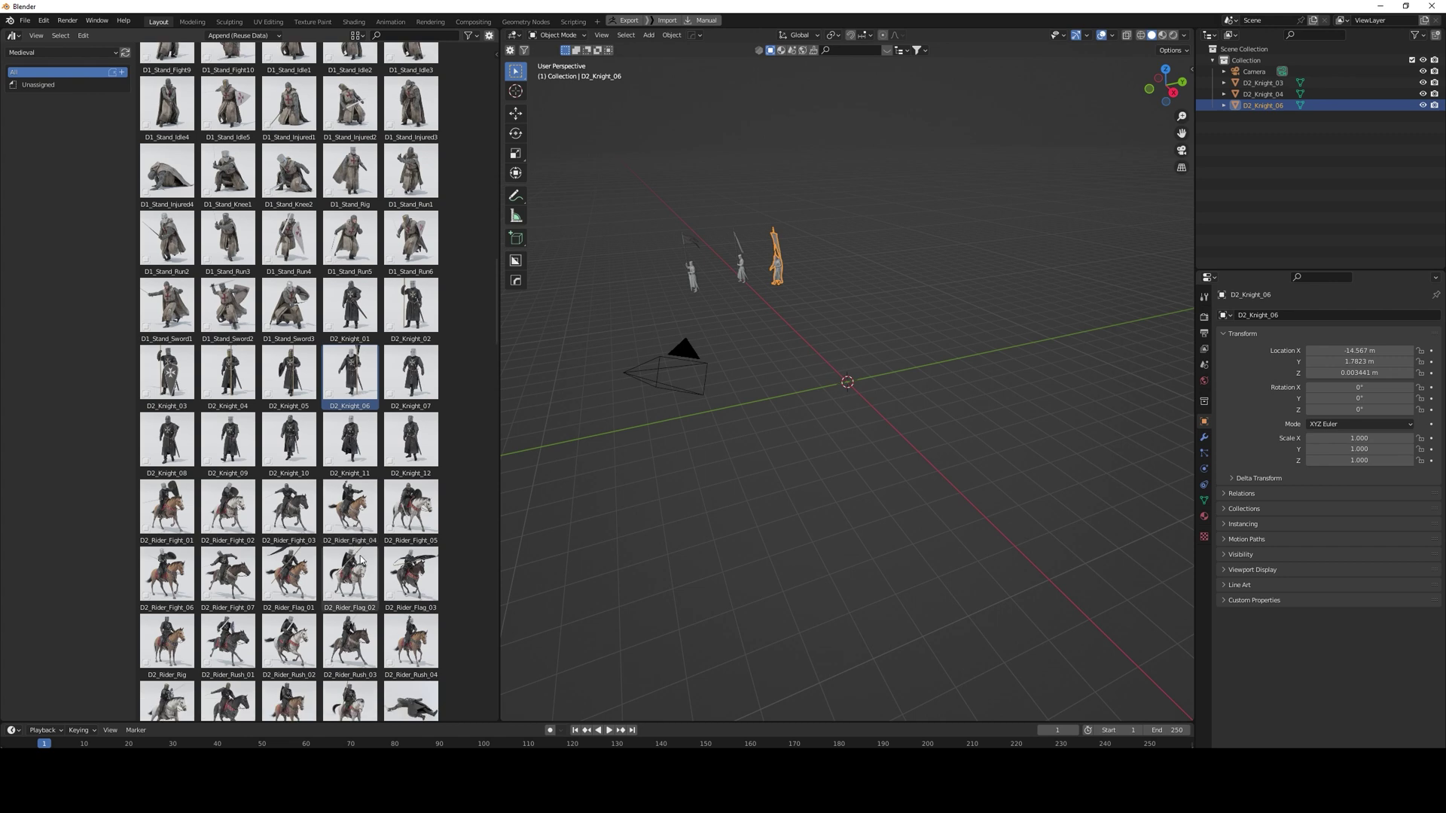
{"action": "left_click_drag", "start_coordinate": [348, 497], "coordinate": [841, 332]}
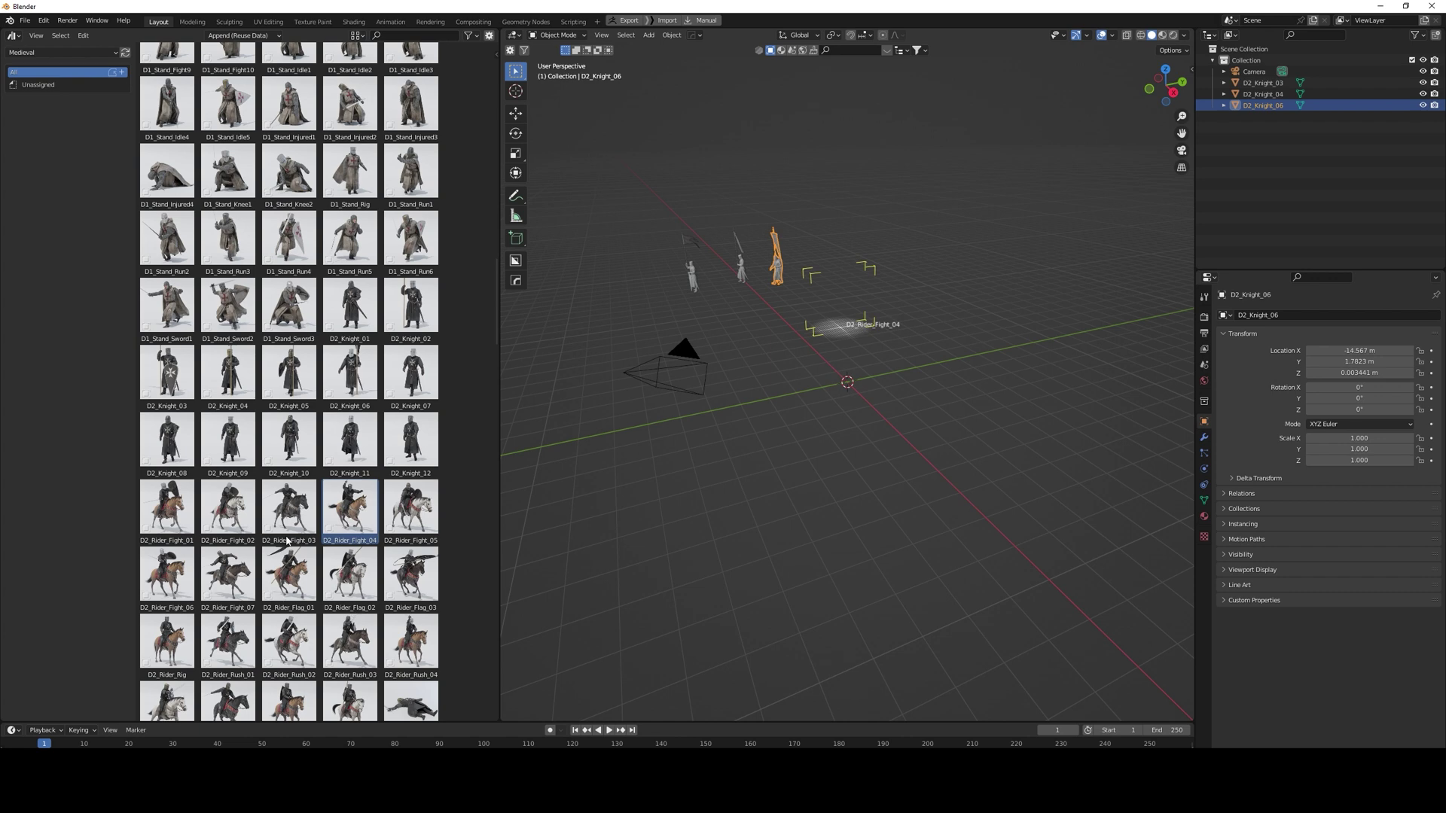
Step: Place the running knights D1_Stand_Run2 near the camera and D1_Stand_Run6 near the centre
{"action": "scroll", "coordinate": [296, 595], "scroll_direction": "down", "scroll_amount": 2}
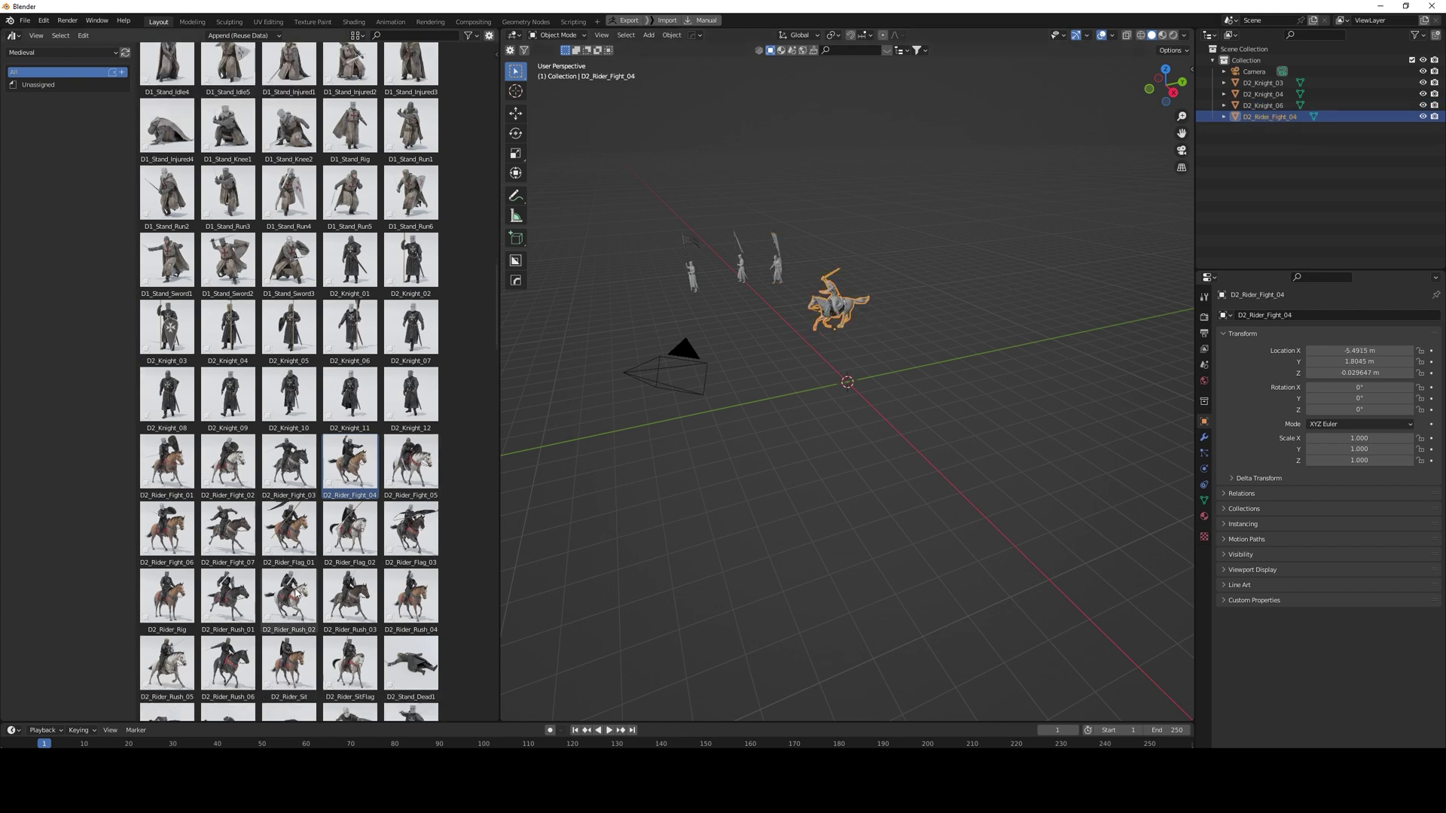
{"action": "scroll", "coordinate": [296, 593], "scroll_direction": "down", "scroll_amount": 3}
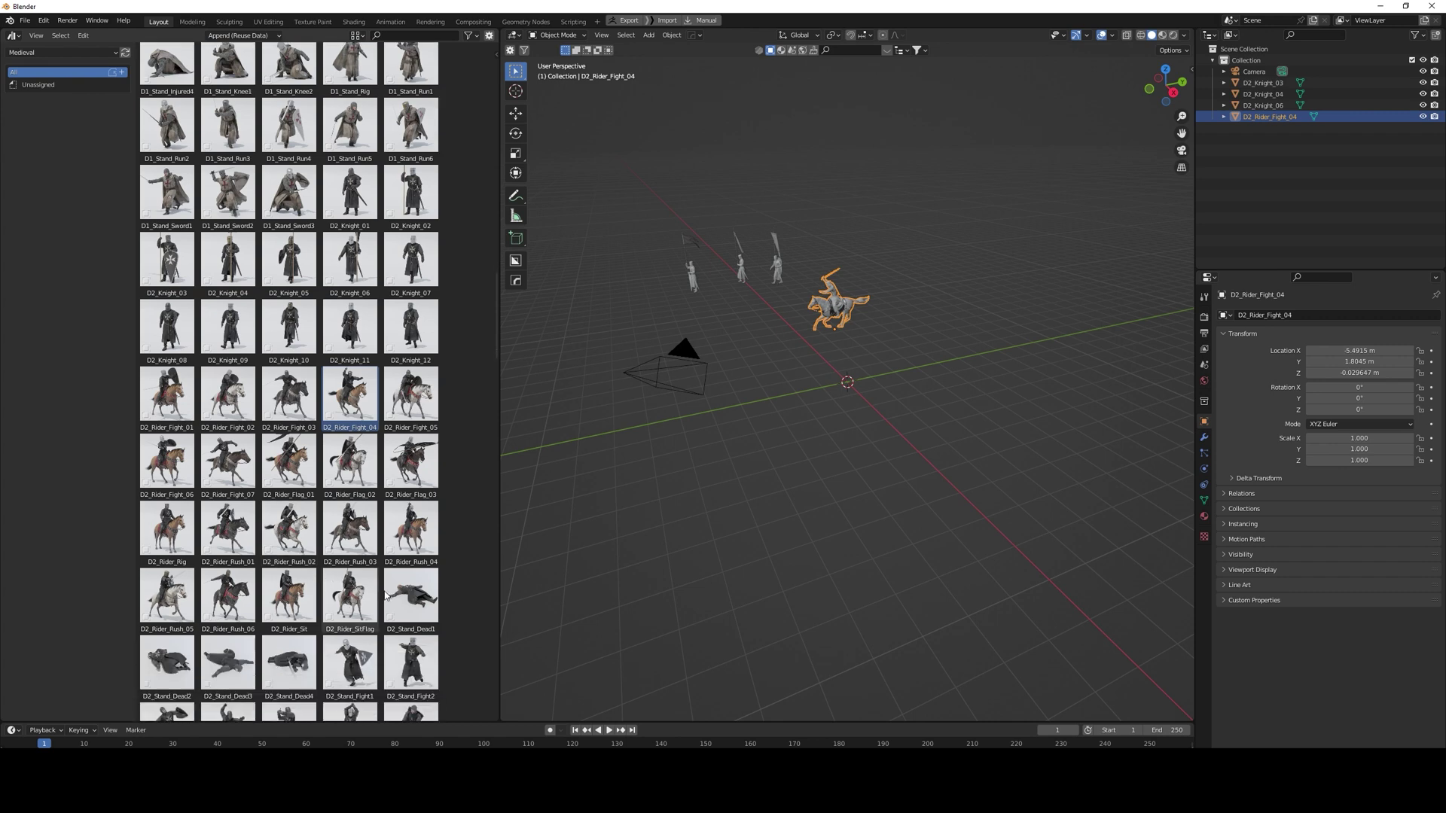
{"action": "scroll", "coordinate": [332, 462], "scroll_direction": "up", "scroll_amount": 5}
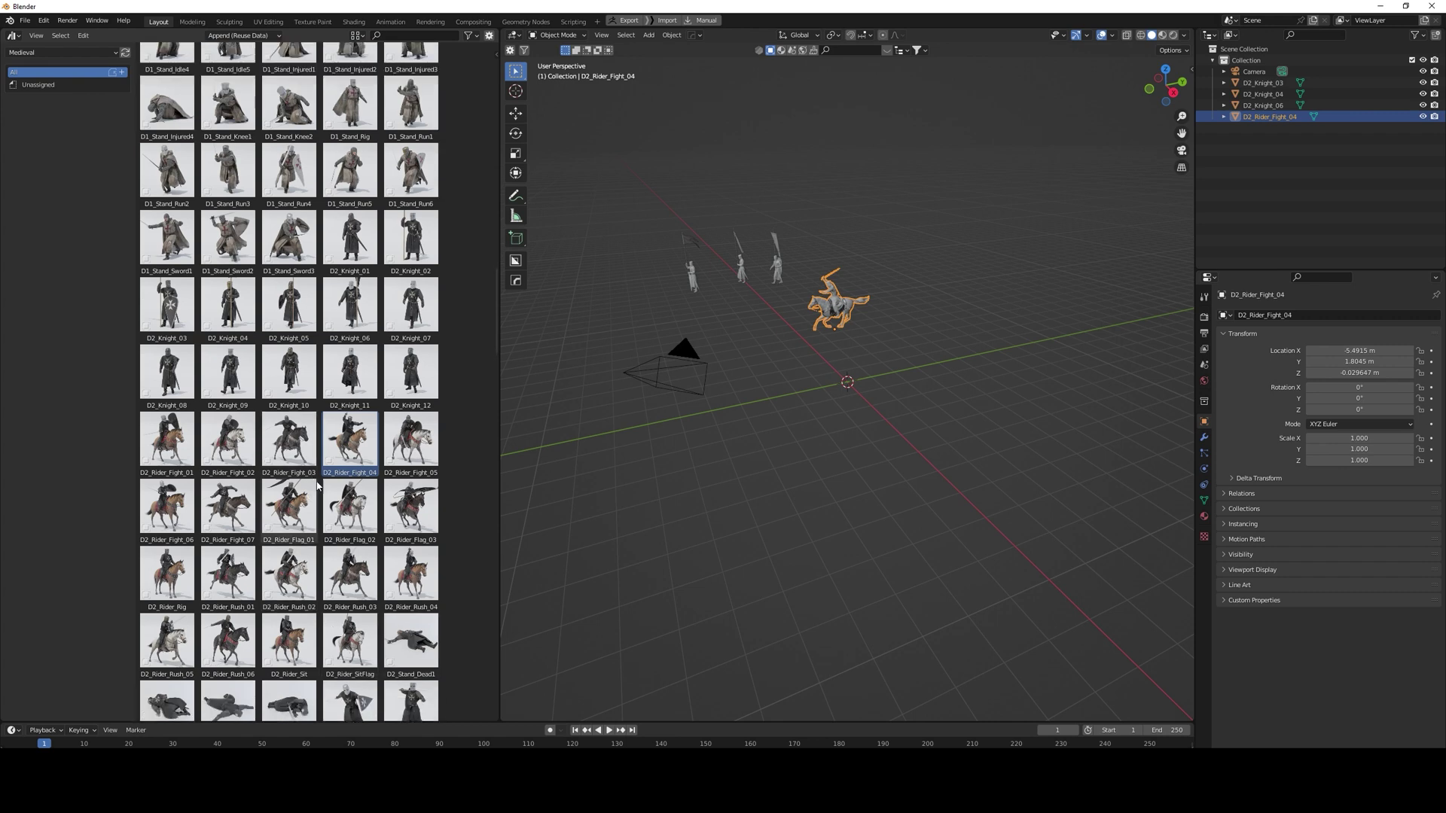
{"action": "scroll", "coordinate": [324, 465], "scroll_direction": "up", "scroll_amount": 4}
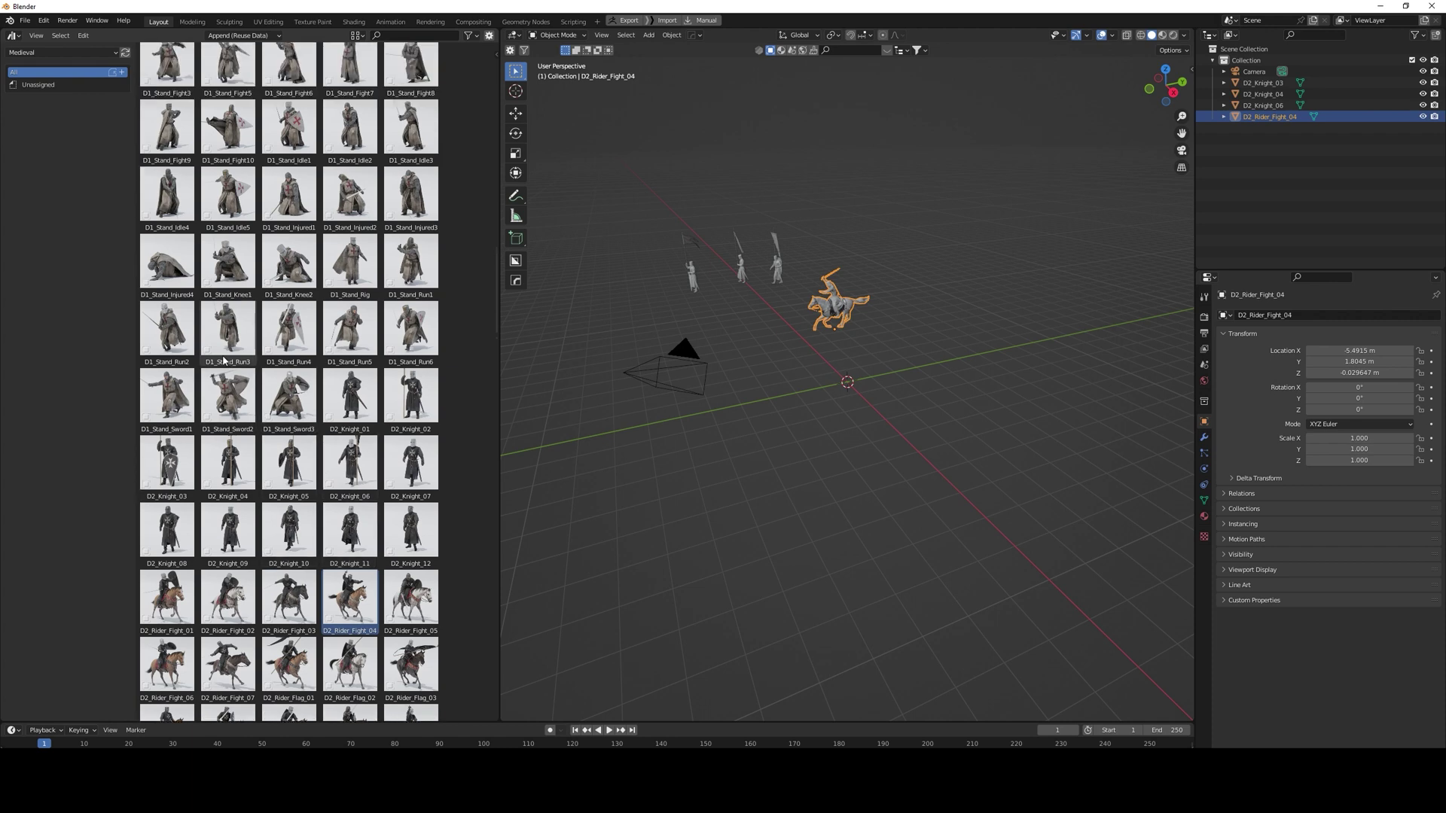
{"action": "left_click_drag", "start_coordinate": [169, 322], "coordinate": [741, 373]}
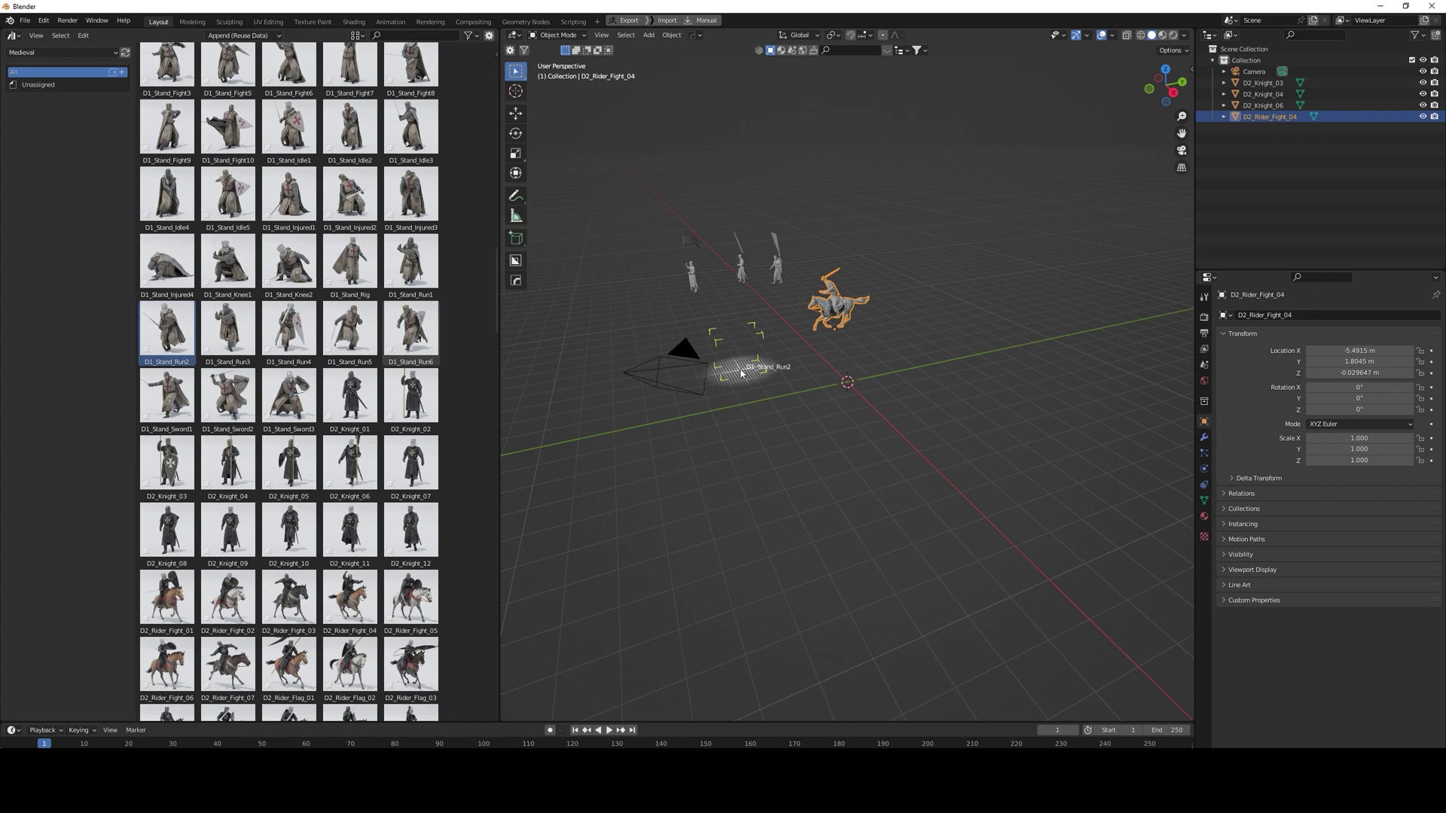
{"action": "left_click_drag", "start_coordinate": [741, 371], "coordinate": [741, 372]}
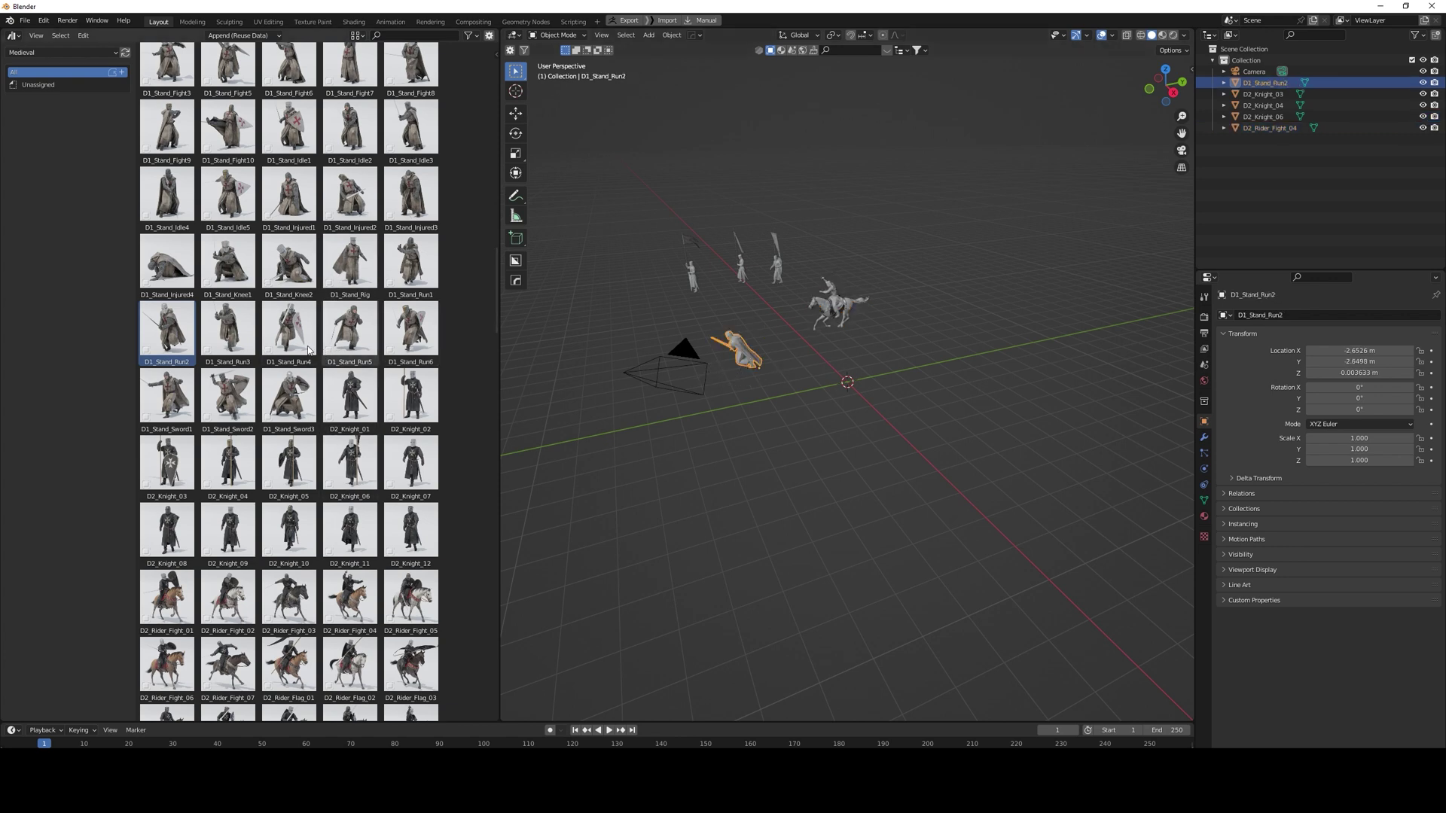
{"action": "left_click_drag", "start_coordinate": [411, 325], "coordinate": [788, 397]}
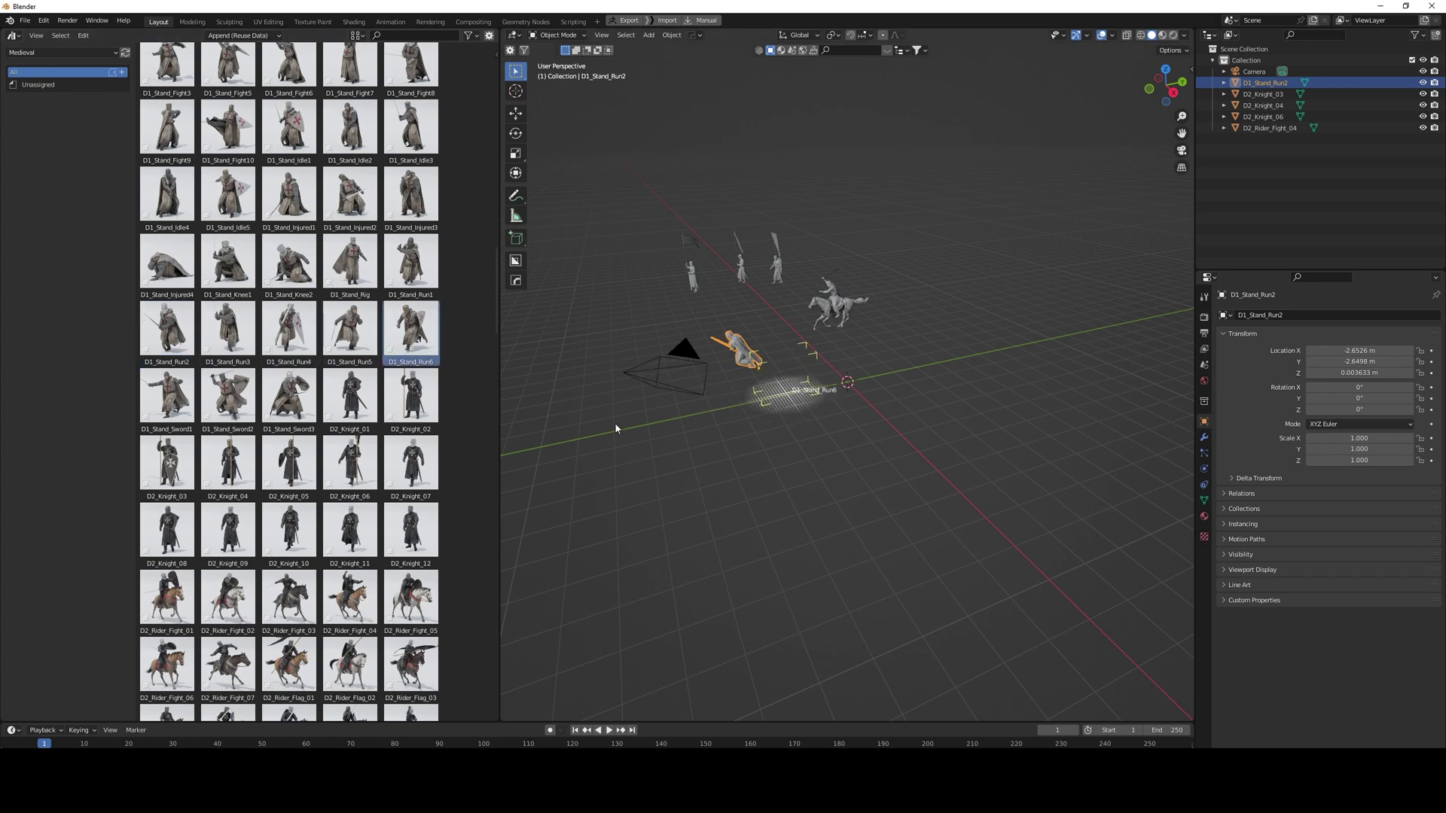
{"action": "left_click_drag", "start_coordinate": [788, 397], "coordinate": [788, 397]}
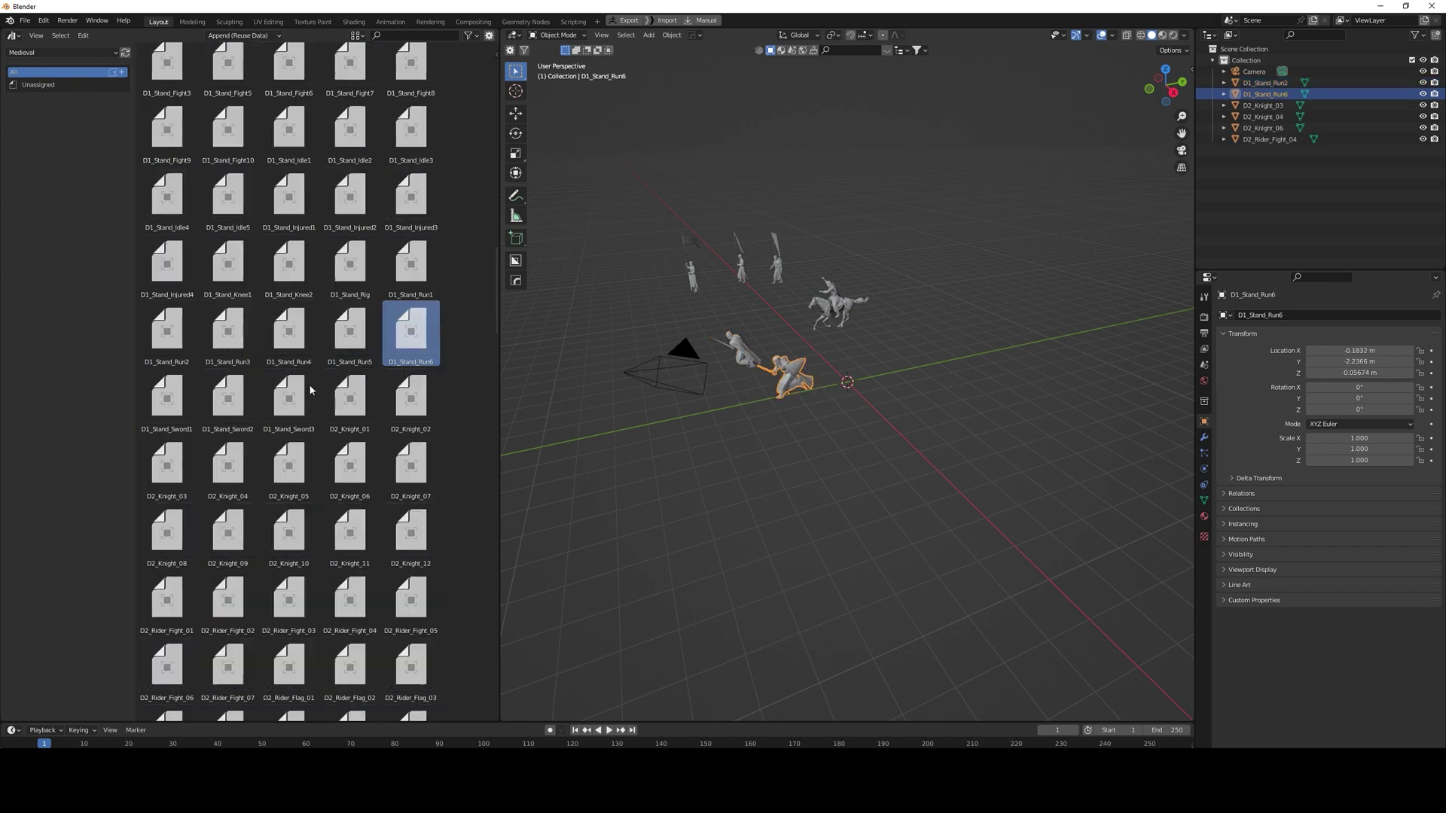
Step: Add the fallen knights D1_Stand_Dead3 and D2_Stand_Dead1 to the battlefield
{"action": "scroll", "coordinate": [310, 389], "scroll_direction": "up", "scroll_amount": 3}
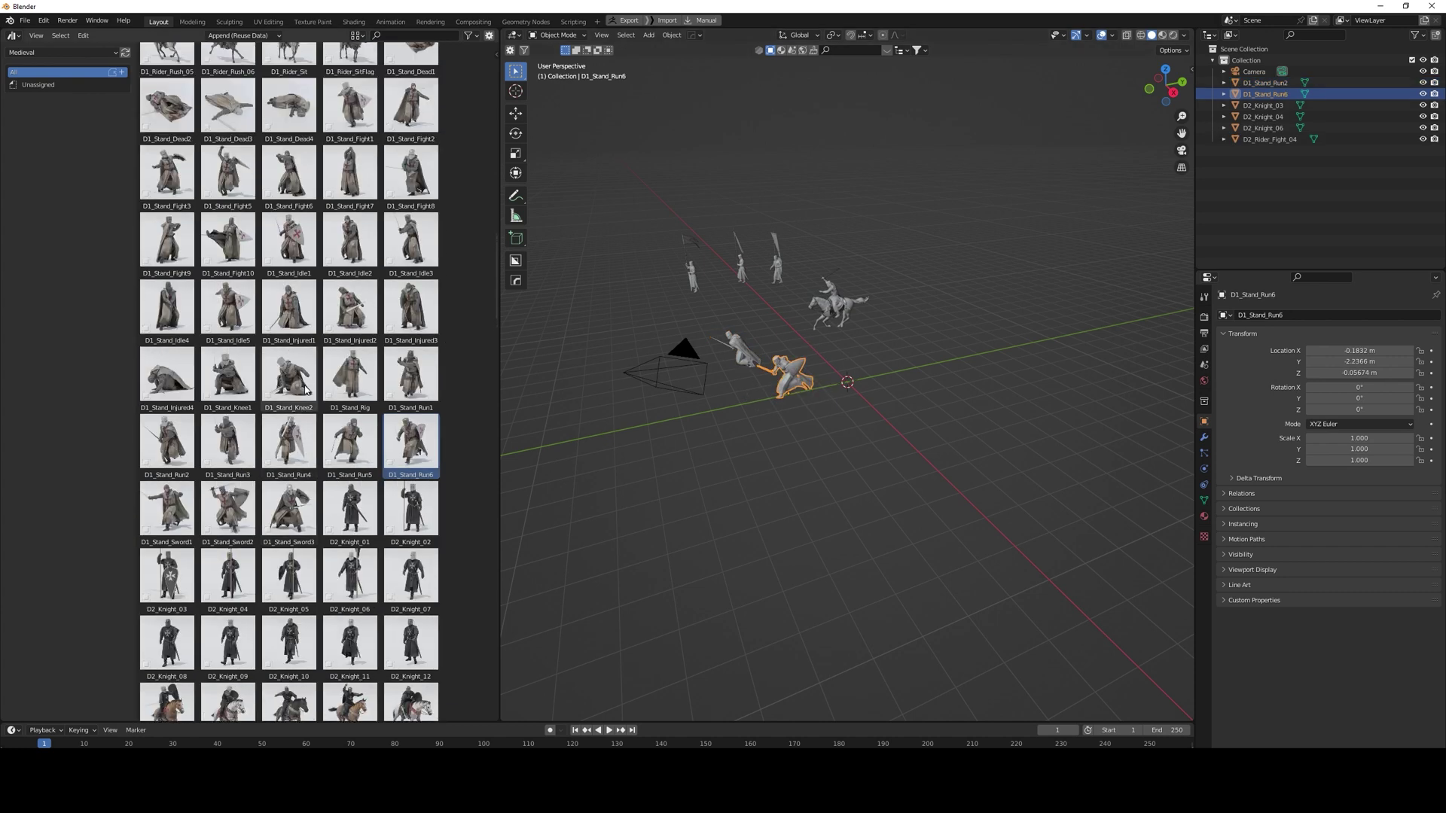
{"action": "scroll", "coordinate": [307, 390], "scroll_direction": "up", "scroll_amount": 1}
{"action": "left_click", "coordinate": [222, 150]}
{"action": "left_click_drag", "start_coordinate": [681, 276], "coordinate": [391, 517]}
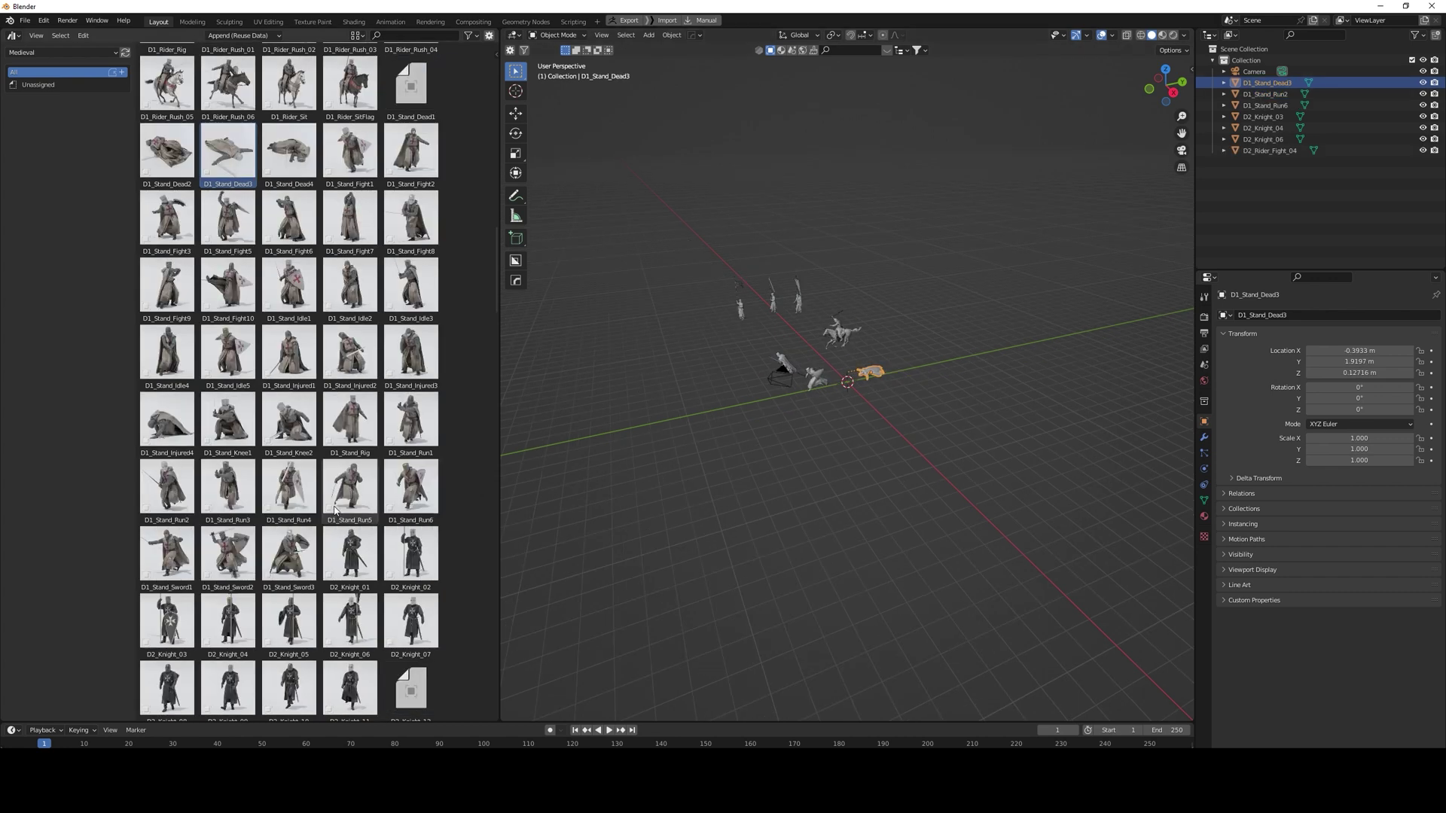
{"action": "scroll", "coordinate": [337, 520], "scroll_direction": "down", "scroll_amount": 4}
{"action": "scroll", "coordinate": [341, 525], "scroll_direction": "down", "scroll_amount": 4}
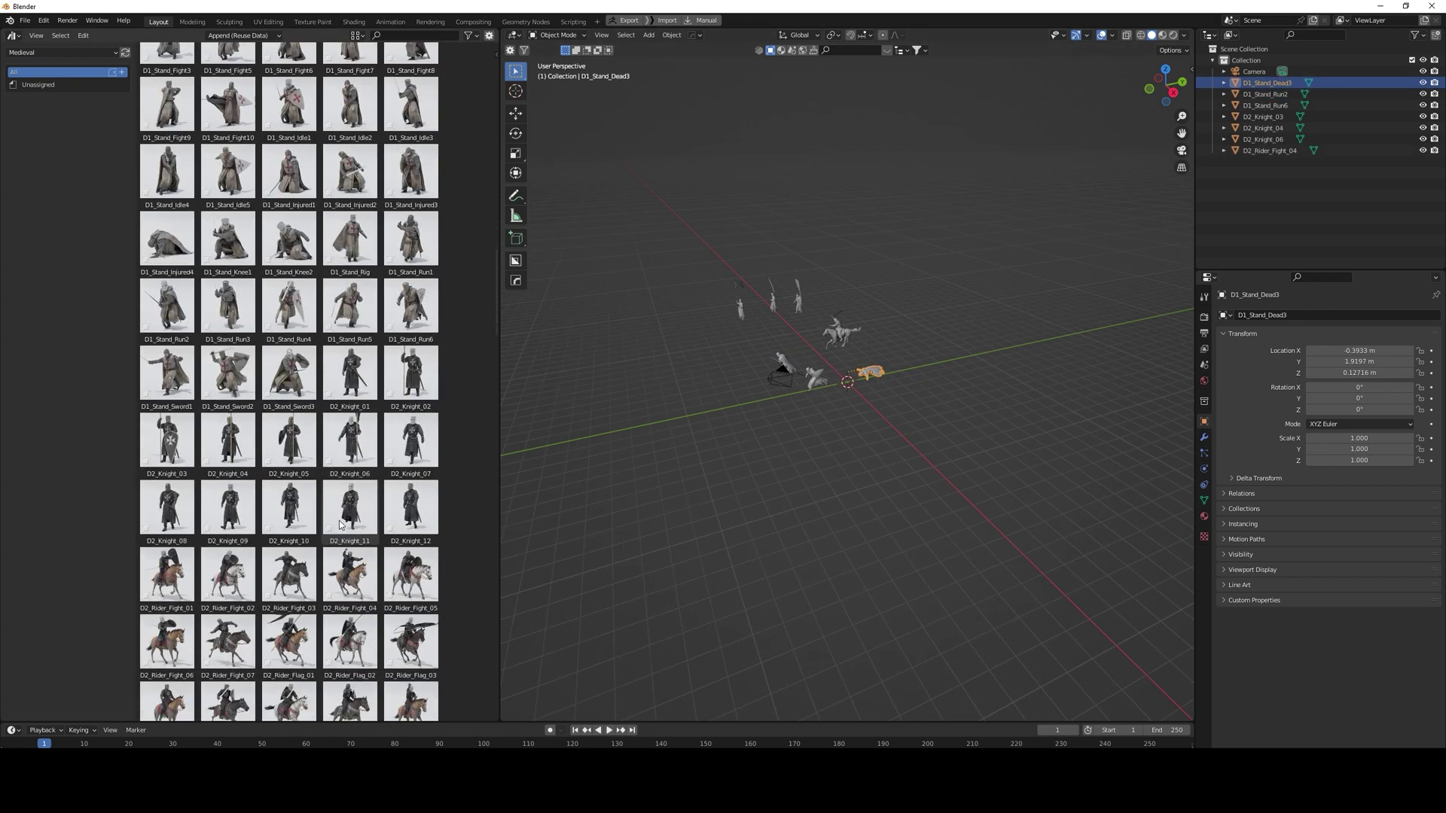
{"action": "left_click_drag", "start_coordinate": [400, 620], "coordinate": [965, 360]}
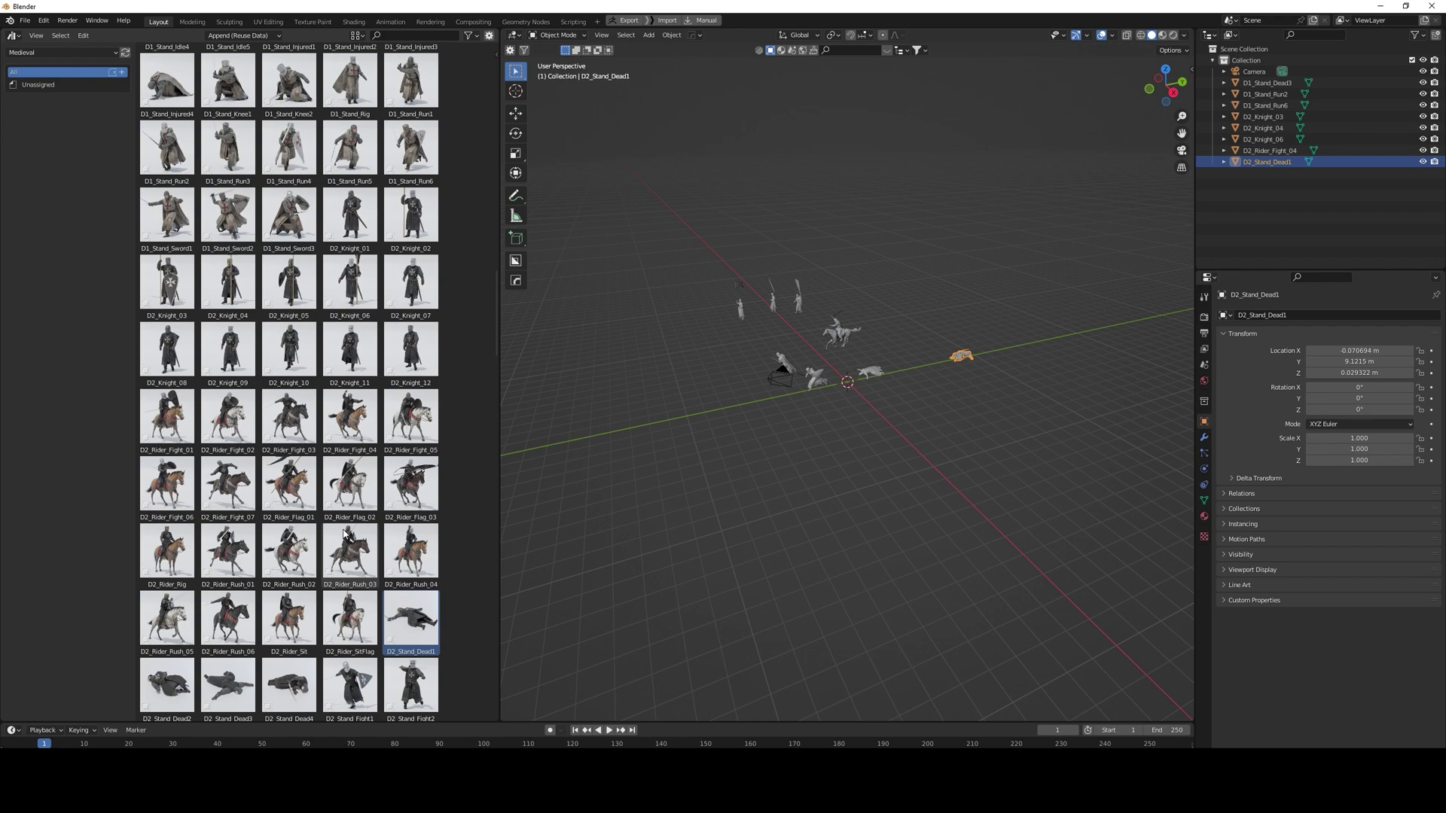
{"action": "scroll", "coordinate": [342, 534], "scroll_direction": "down", "scroll_amount": 2}
{"action": "scroll", "coordinate": [341, 534], "scroll_direction": "down", "scroll_amount": 15}
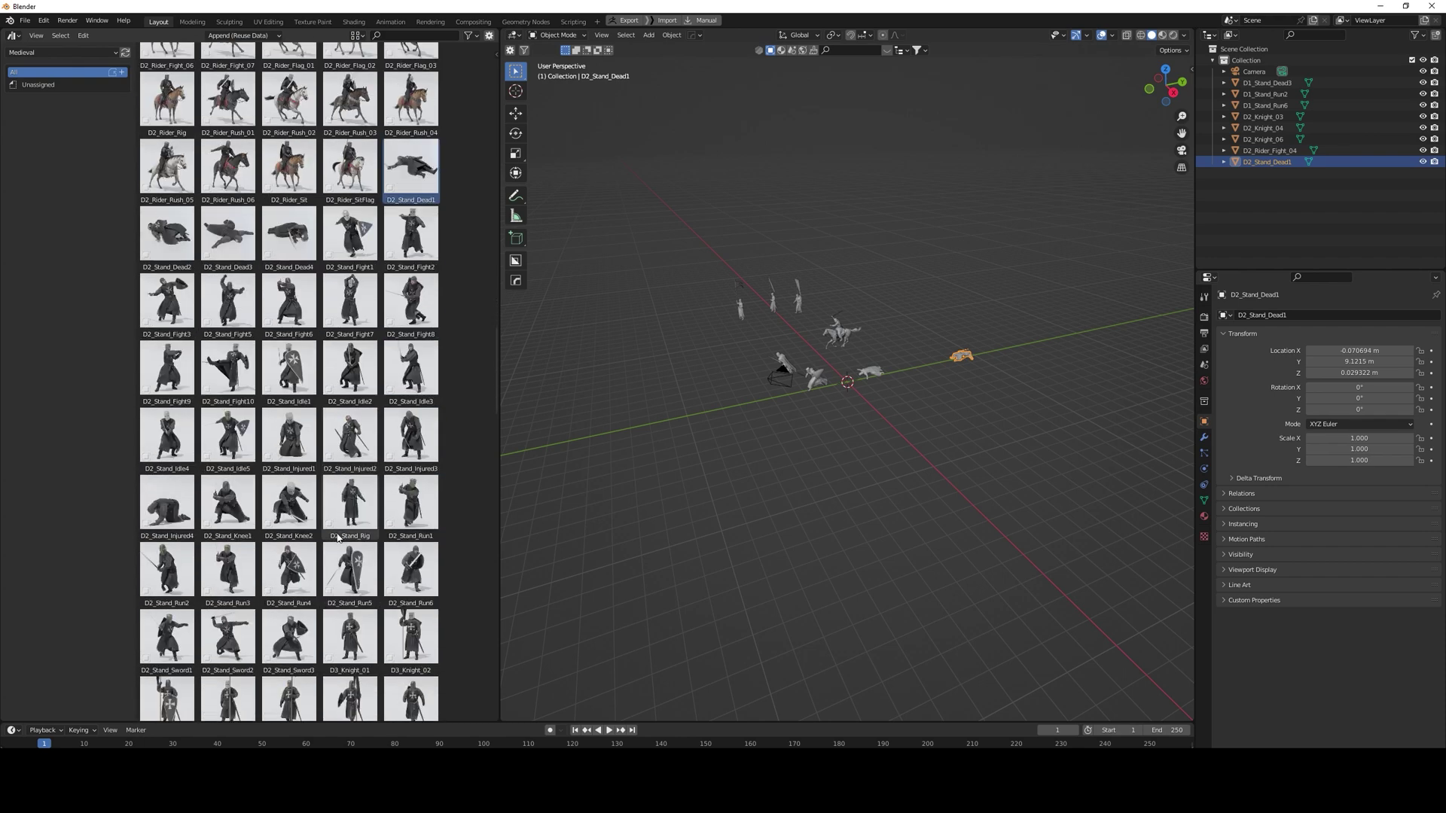
{"action": "scroll", "coordinate": [339, 541], "scroll_direction": "down", "scroll_amount": 12}
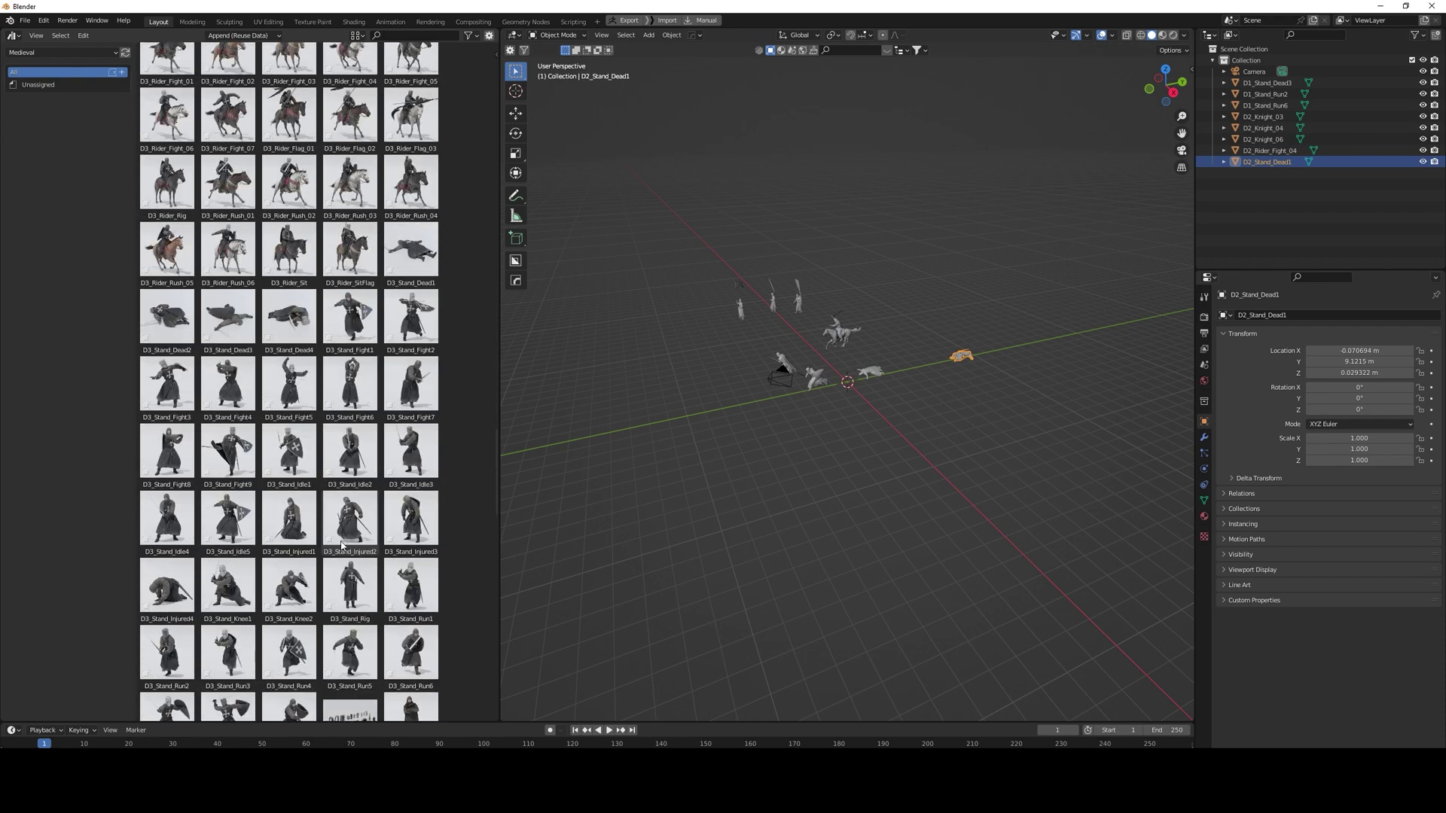
{"action": "scroll", "coordinate": [342, 546], "scroll_direction": "down", "scroll_amount": 8}
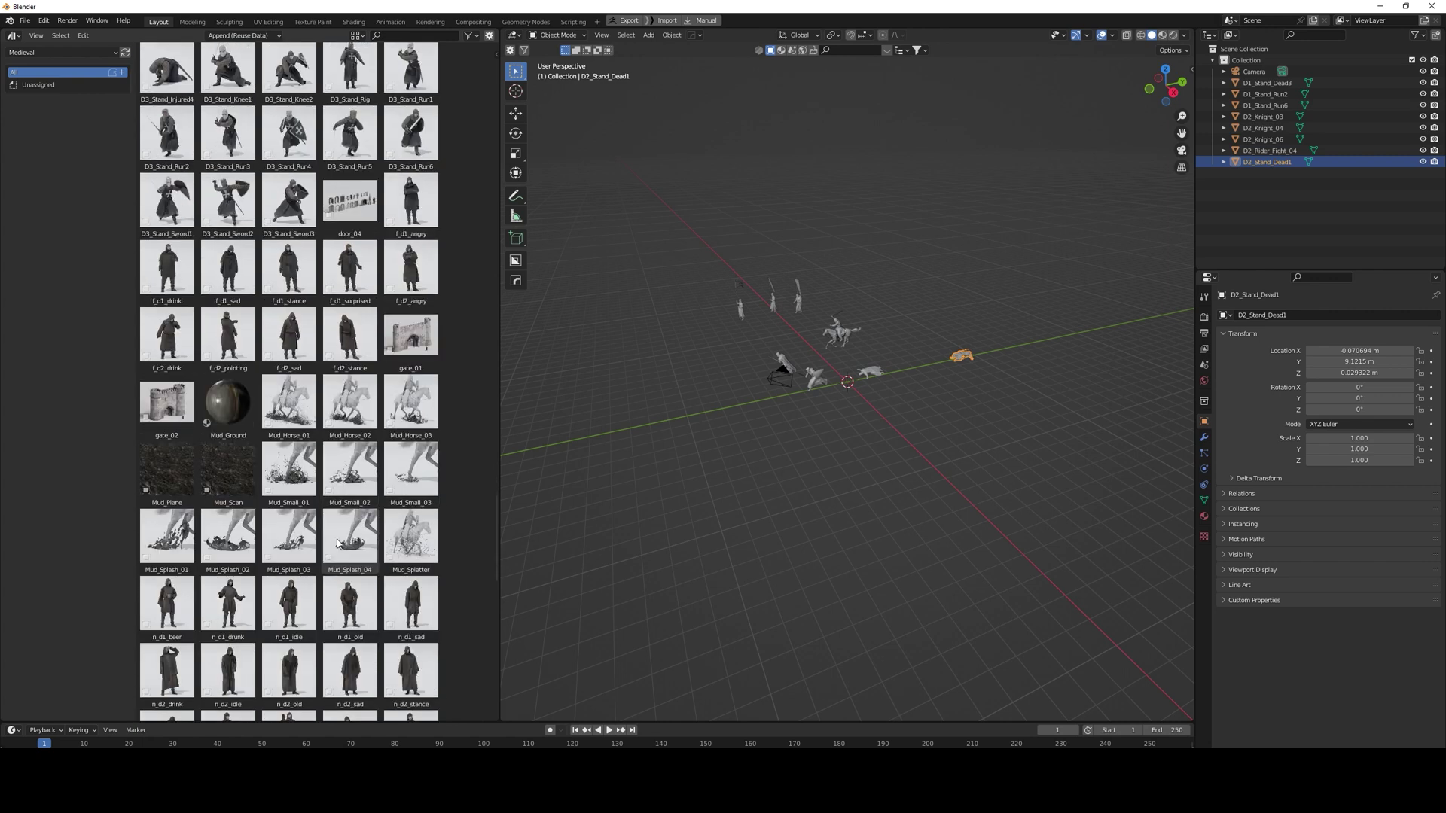
Step: Lay down the Mud_Scan ground and scatter Mud_Splatter, Mud_Small_01 and Mud_Small_03 beside it
{"action": "left_click_drag", "start_coordinate": [220, 472], "coordinate": [712, 450]}
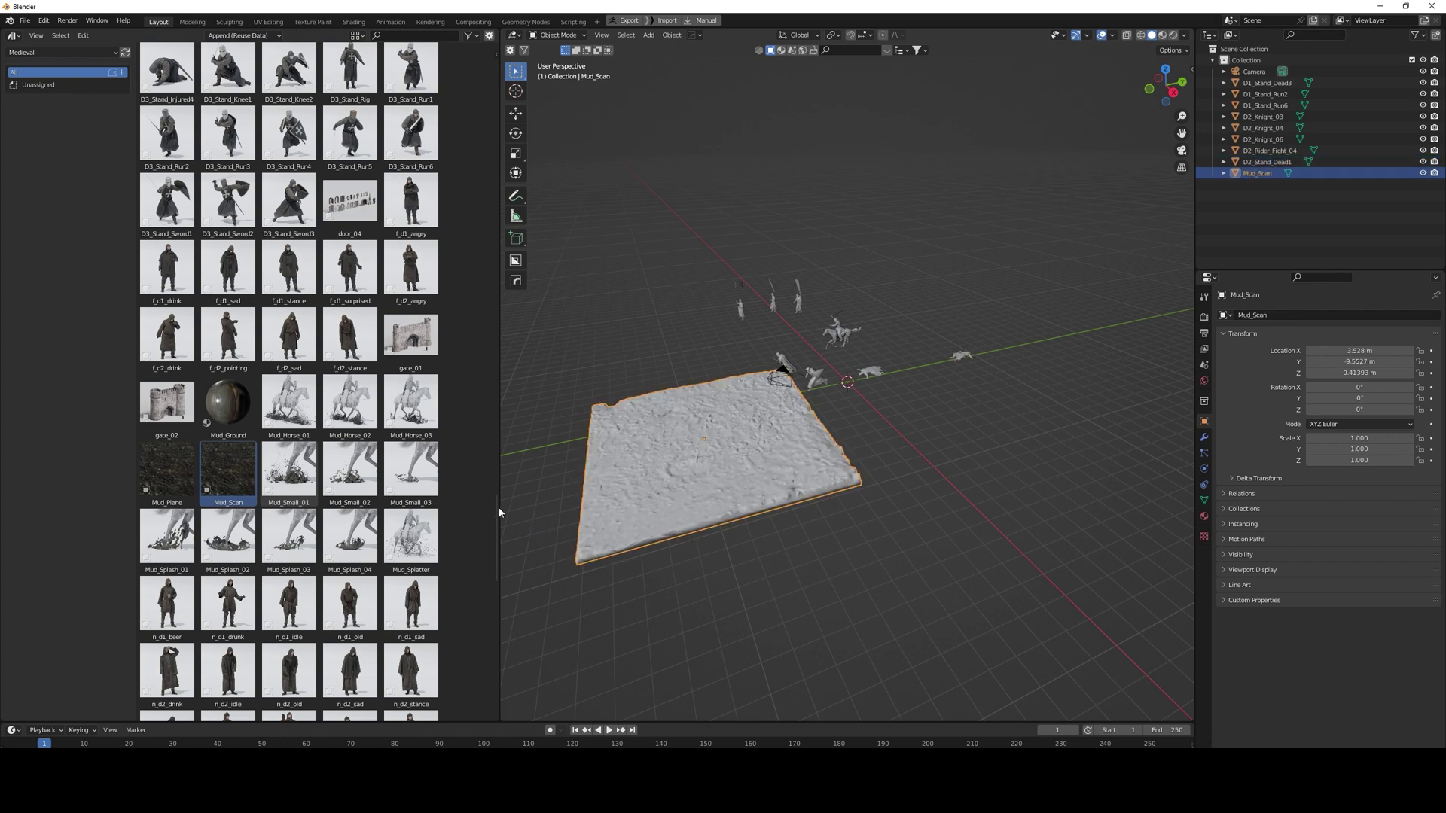
{"action": "left_click", "coordinate": [411, 539]}
{"action": "left_click_drag", "start_coordinate": [544, 465], "coordinate": [610, 391]}
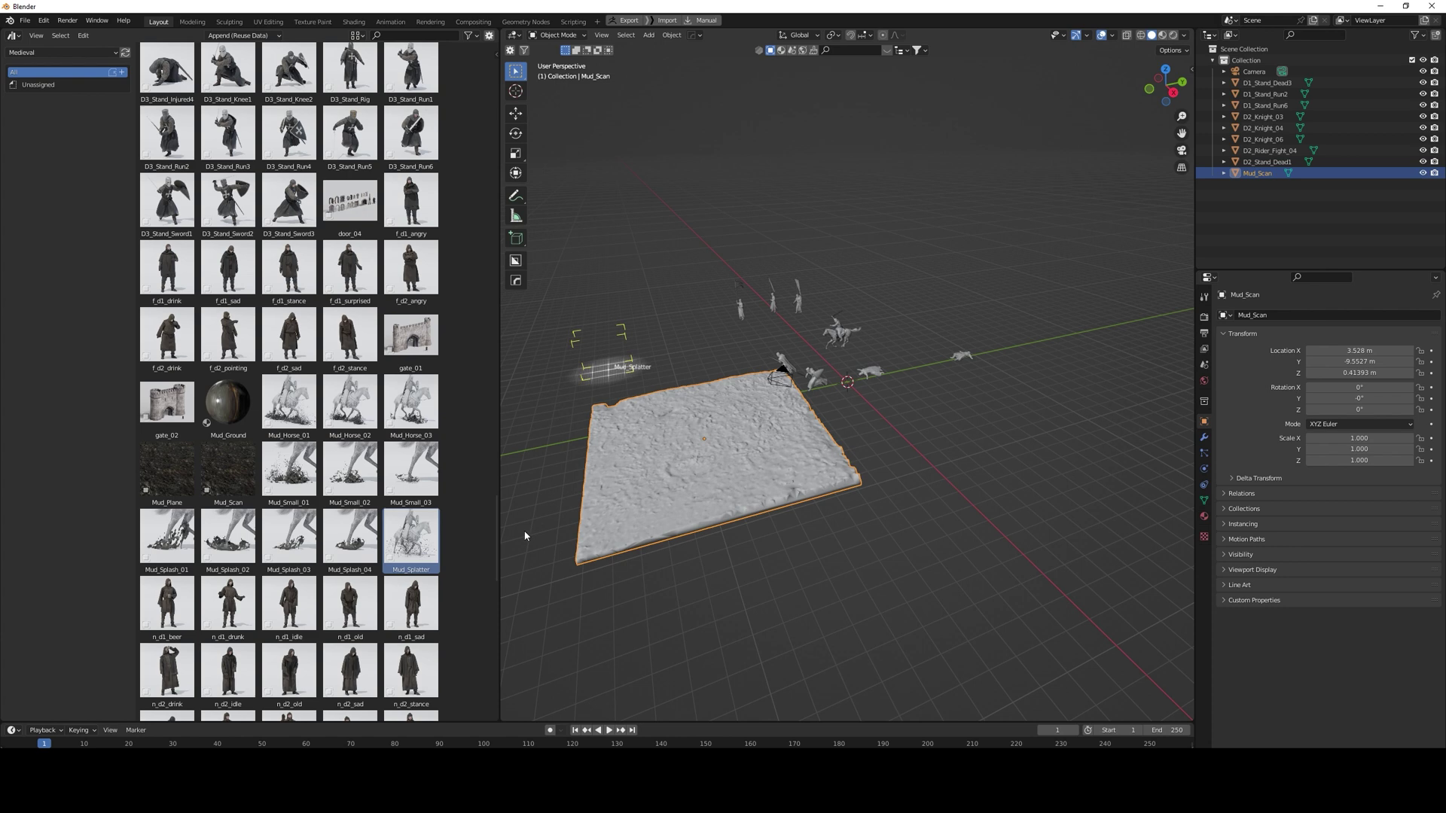
{"action": "left_click_drag", "start_coordinate": [525, 535], "coordinate": [602, 366]}
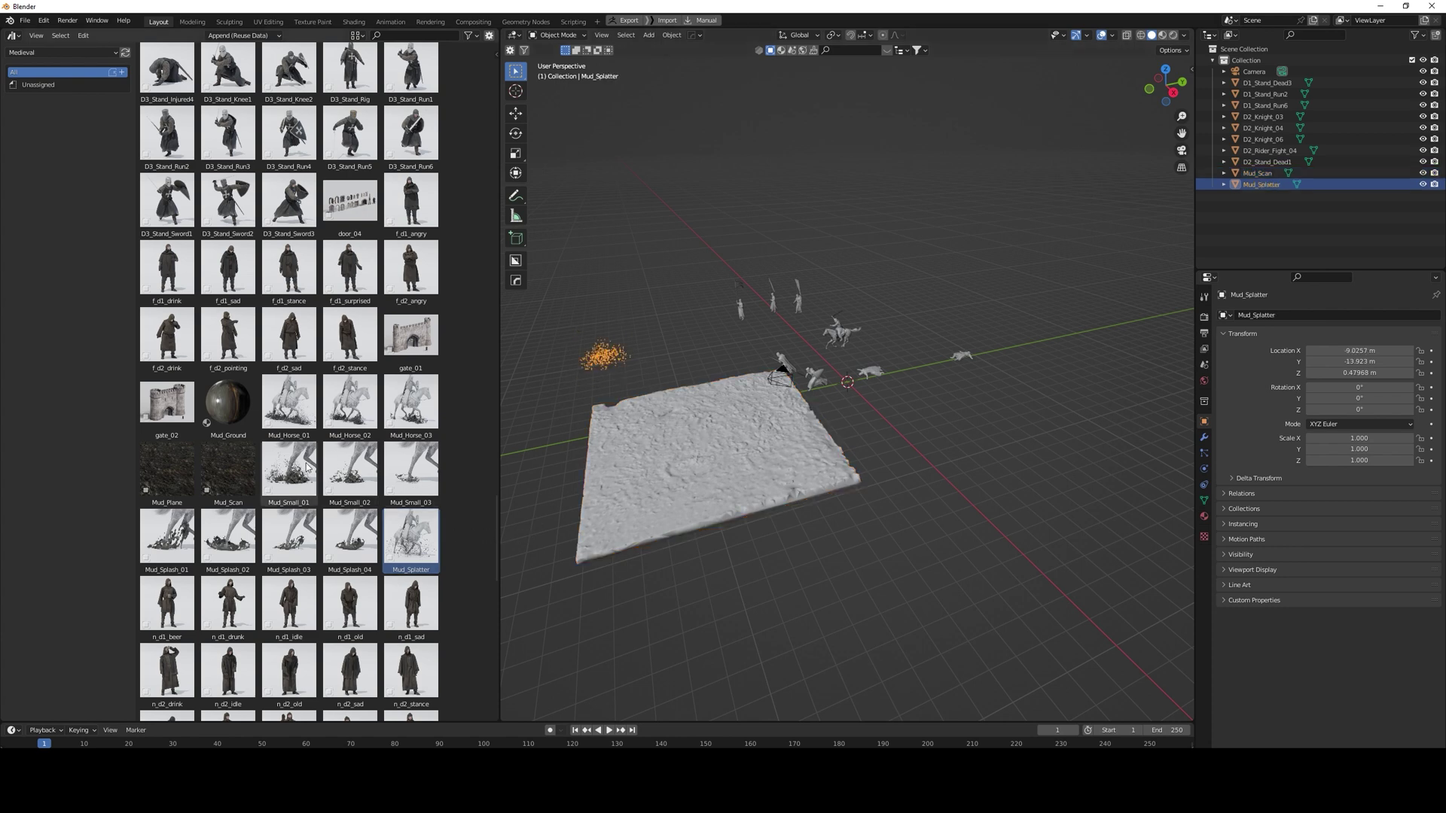
{"action": "left_click_drag", "start_coordinate": [289, 471], "coordinate": [660, 363]}
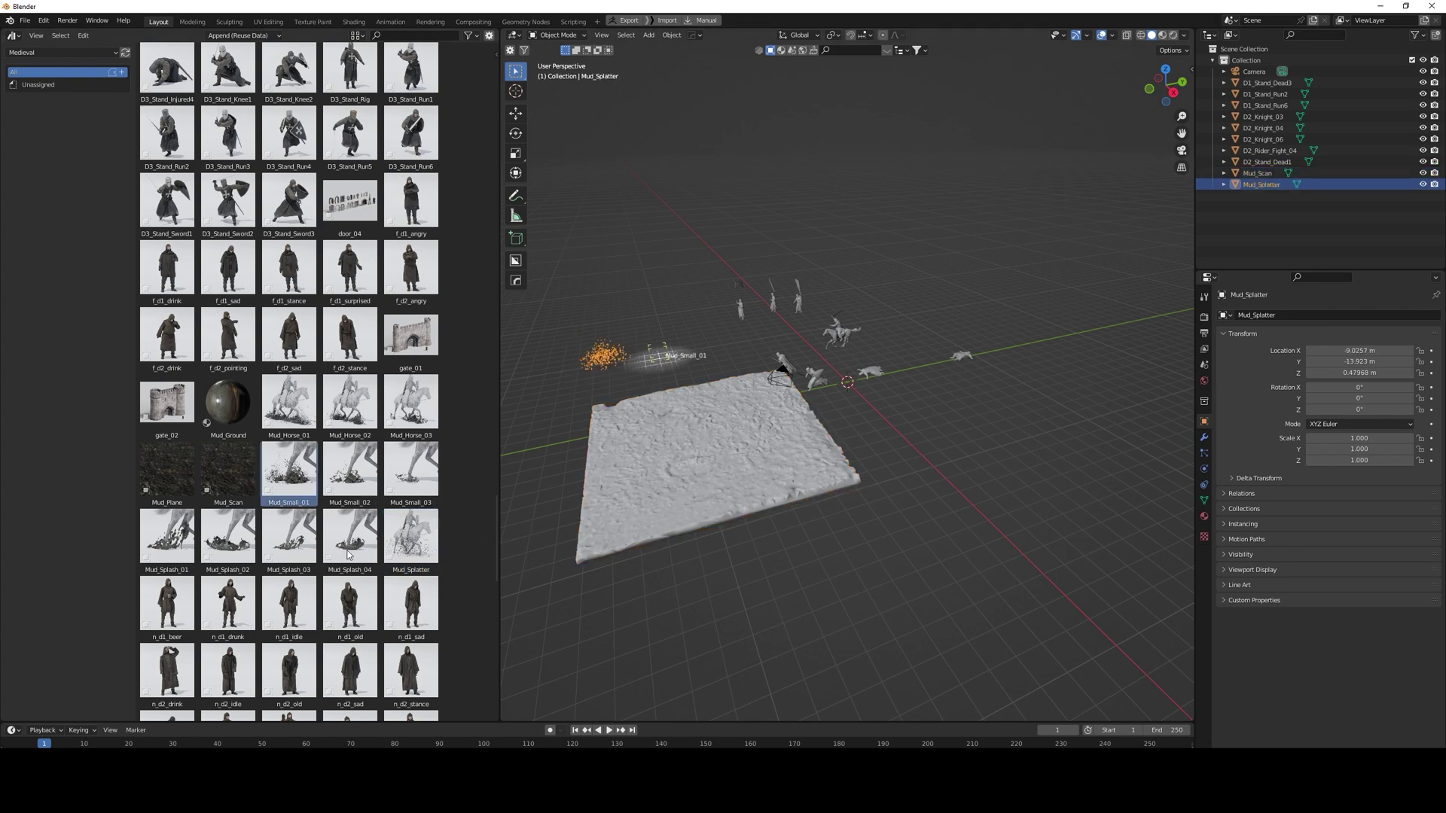
{"action": "left_click", "coordinate": [412, 489]}
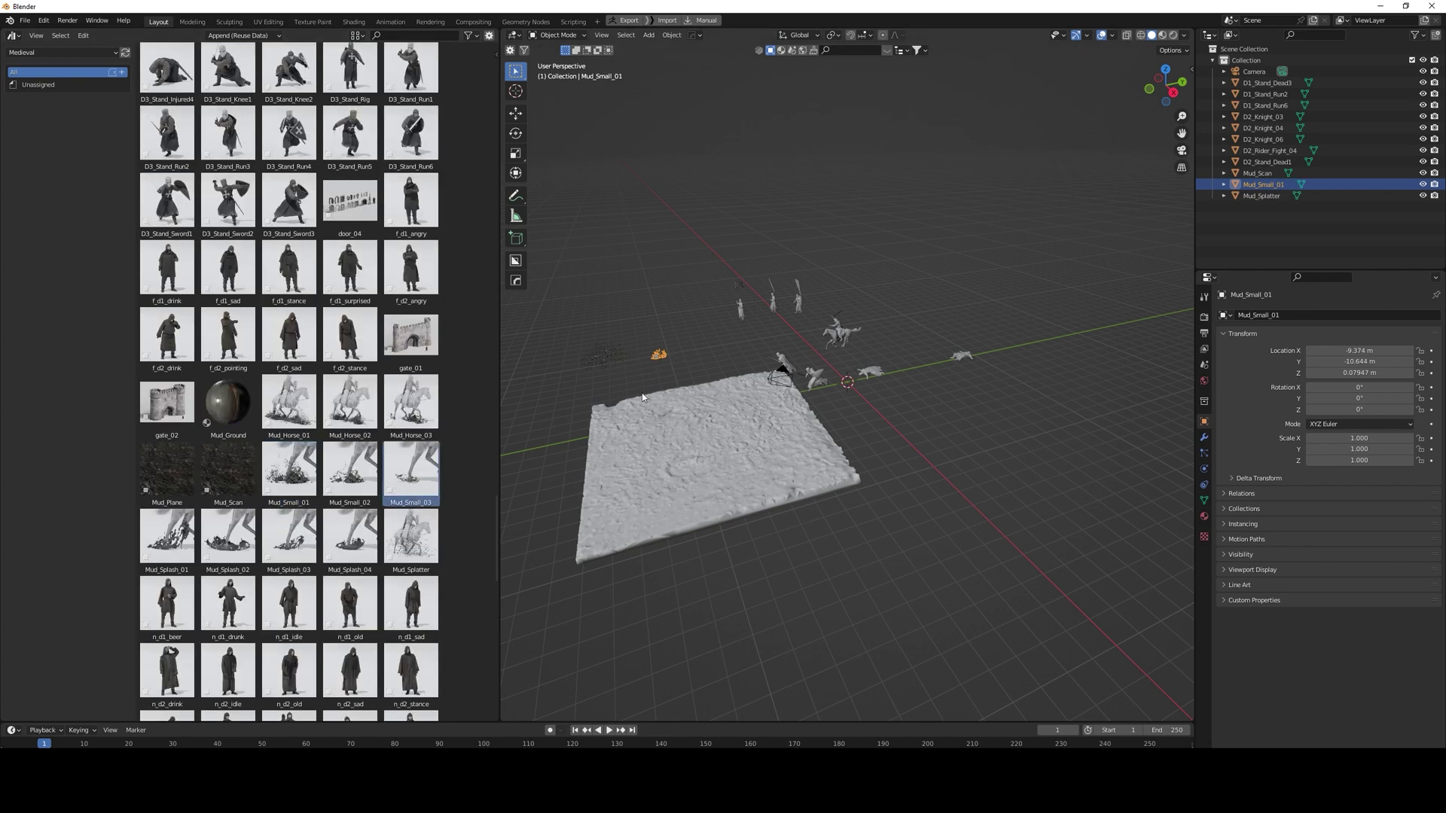
{"action": "left_click_drag", "start_coordinate": [411, 470], "coordinate": [627, 372]}
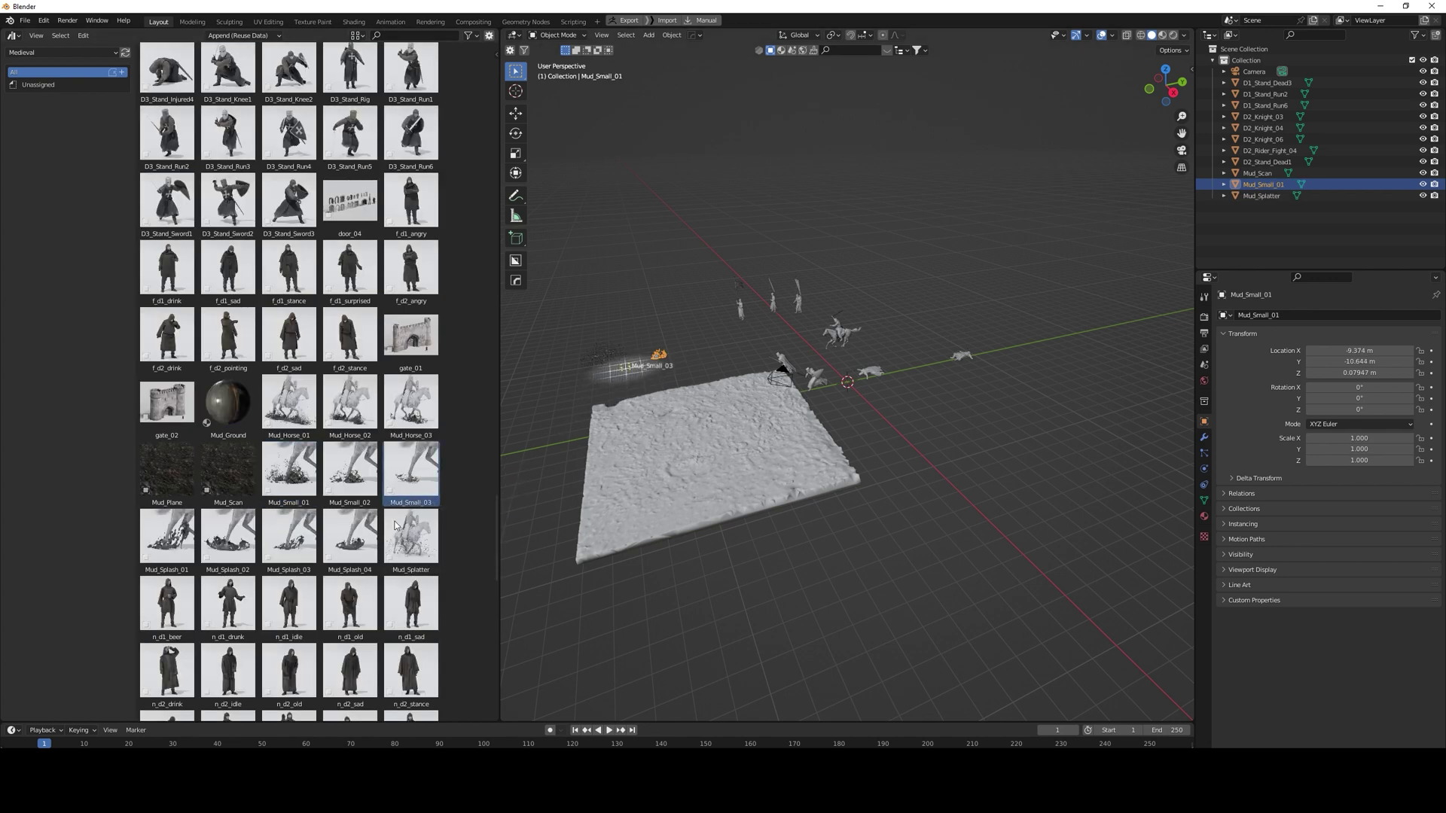
Step: Drag the gate_01 castle gate in behind the knights
{"action": "middle_click_drag", "start_coordinate": [836, 447], "coordinate": [761, 520]}
{"action": "left_click", "coordinate": [411, 337]}
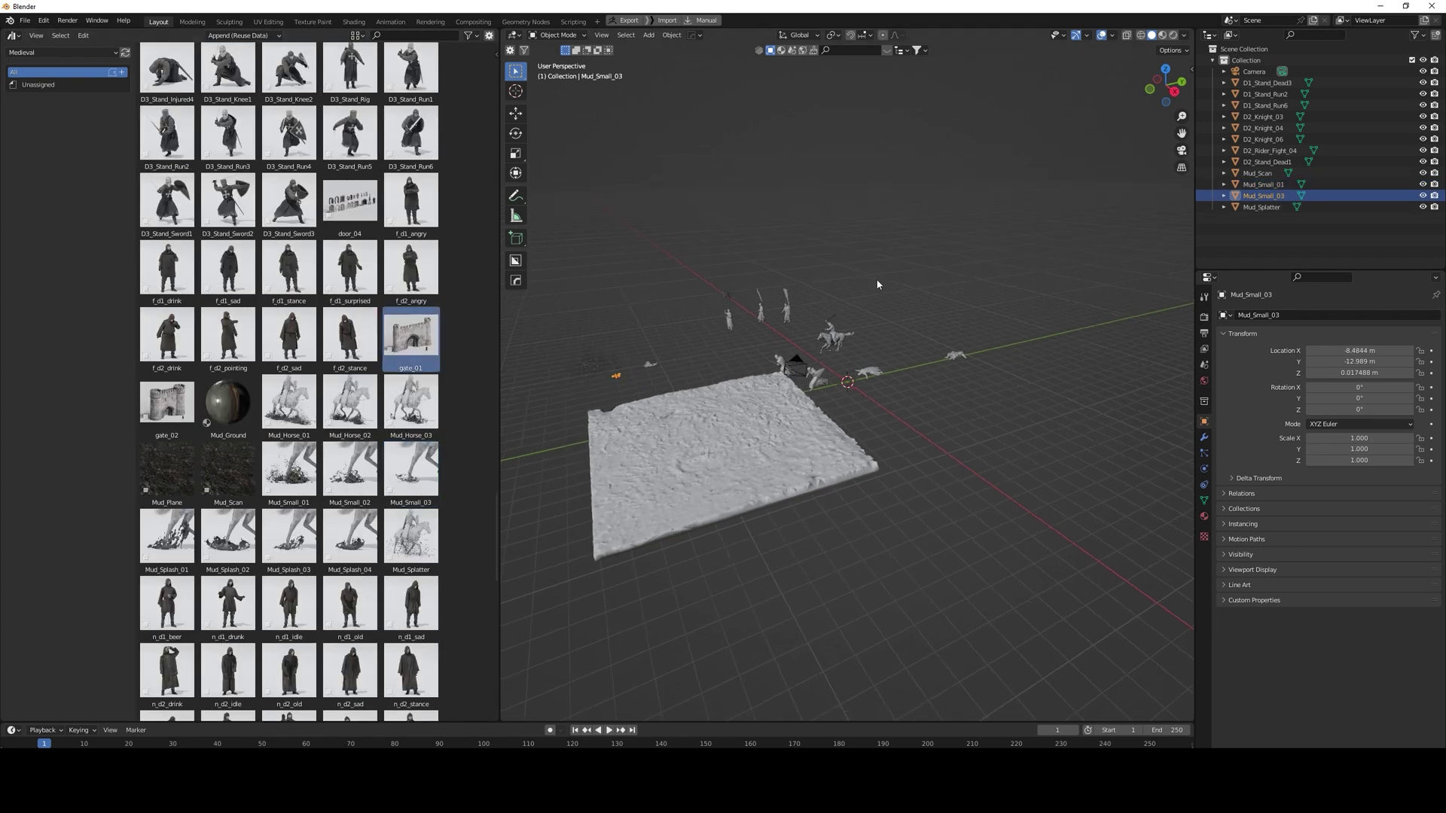
{"action": "left_click_drag", "start_coordinate": [426, 350], "coordinate": [921, 294]}
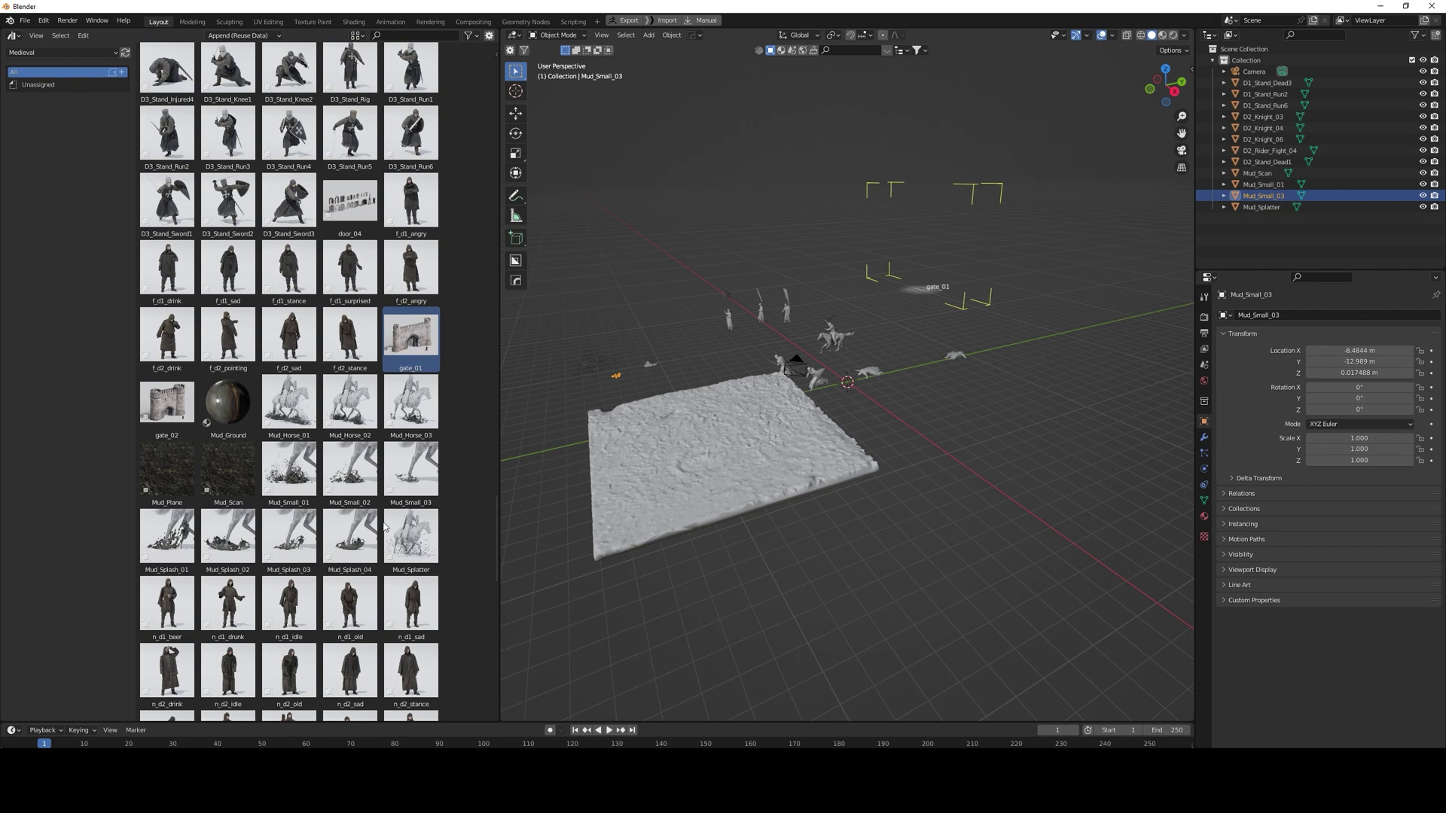
Step: Set down gate_01 and place the tower_16 tower behind the battlefield
{"action": "left_click_drag", "start_coordinate": [922, 294], "coordinate": [927, 290]}
{"action": "scroll", "coordinate": [928, 290], "scroll_direction": "down", "scroll_amount": 2}
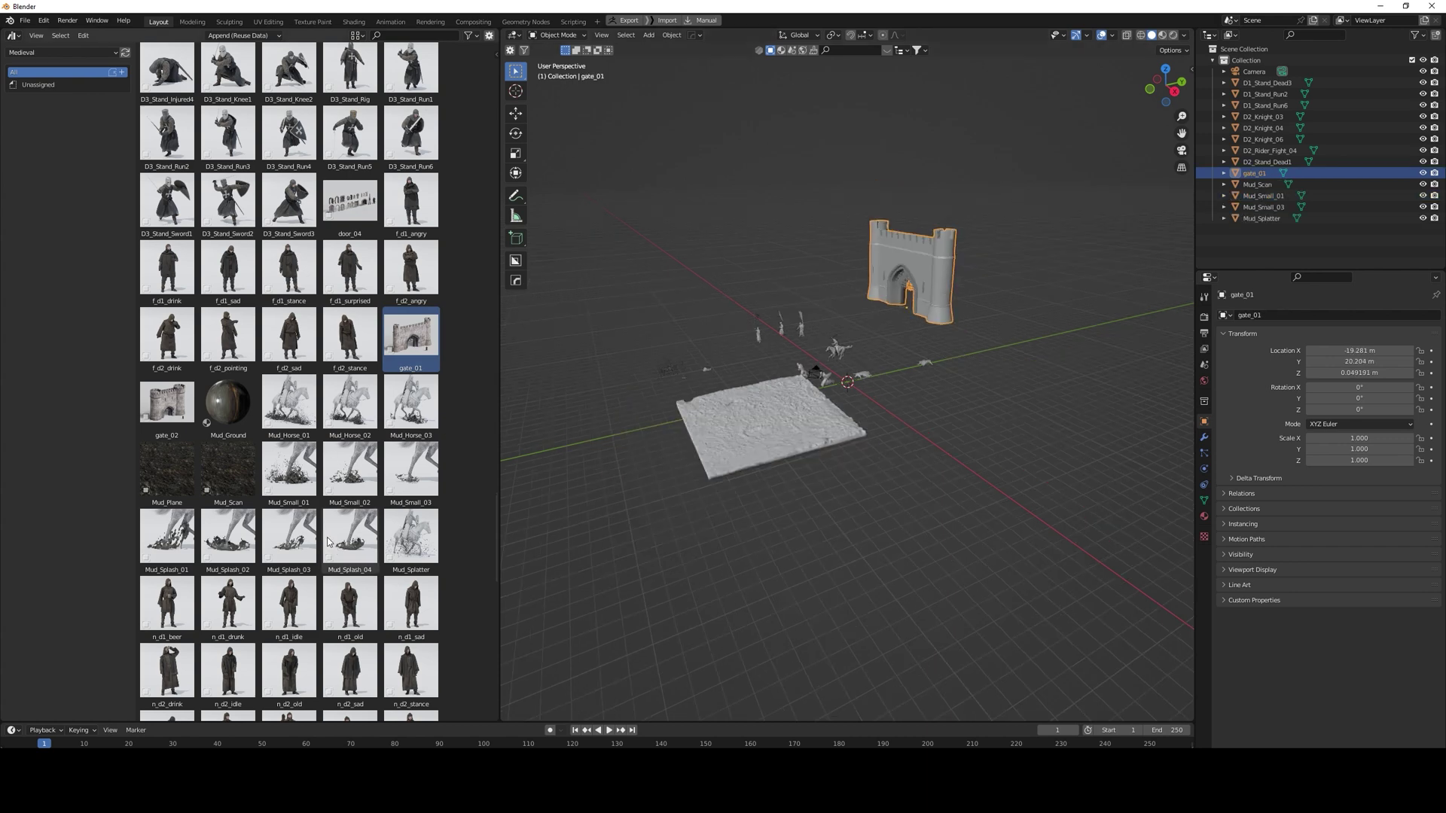
{"action": "scroll", "coordinate": [329, 541], "scroll_direction": "down", "scroll_amount": 5}
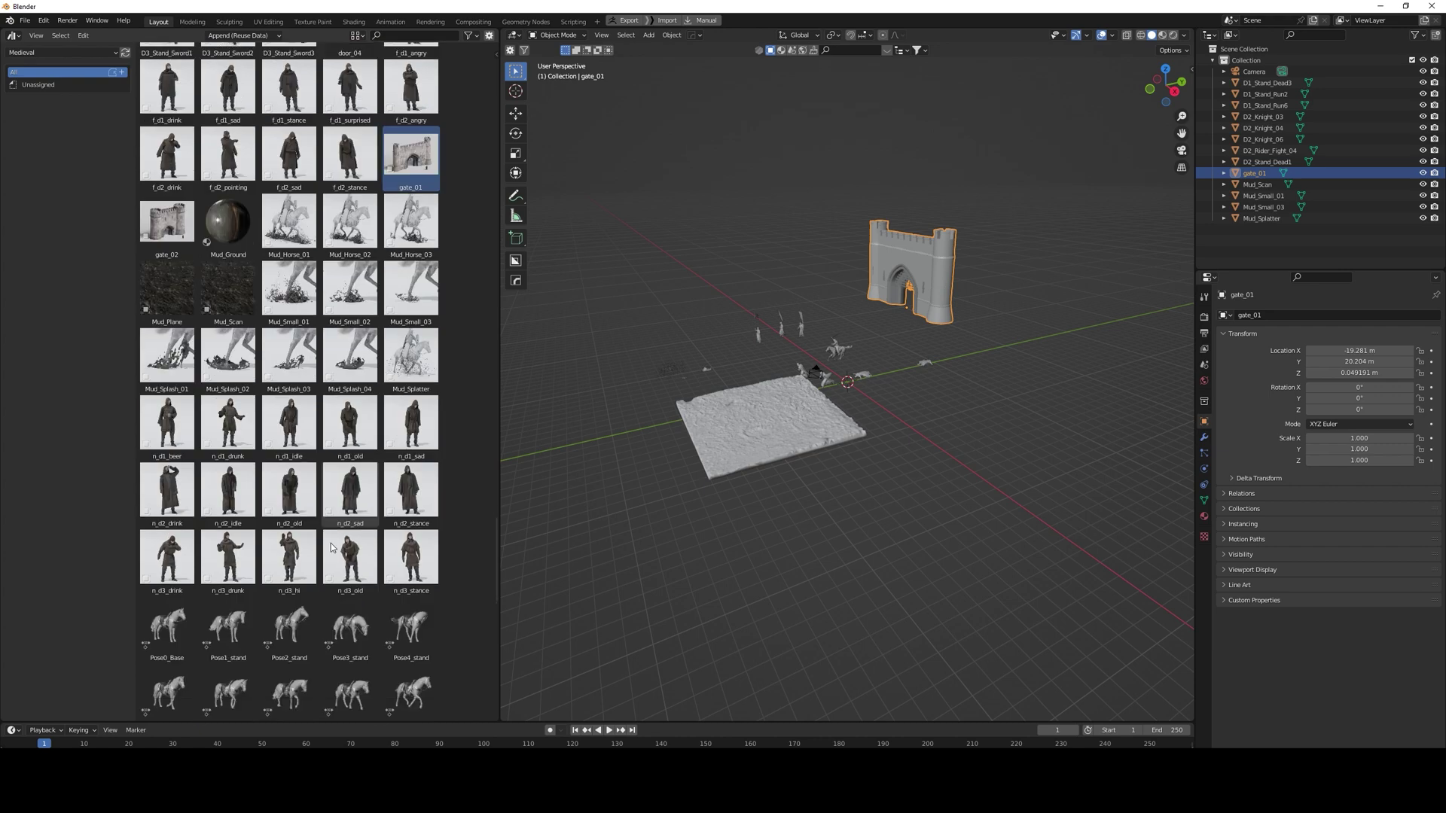
{"action": "scroll", "coordinate": [331, 544], "scroll_direction": "down", "scroll_amount": 12}
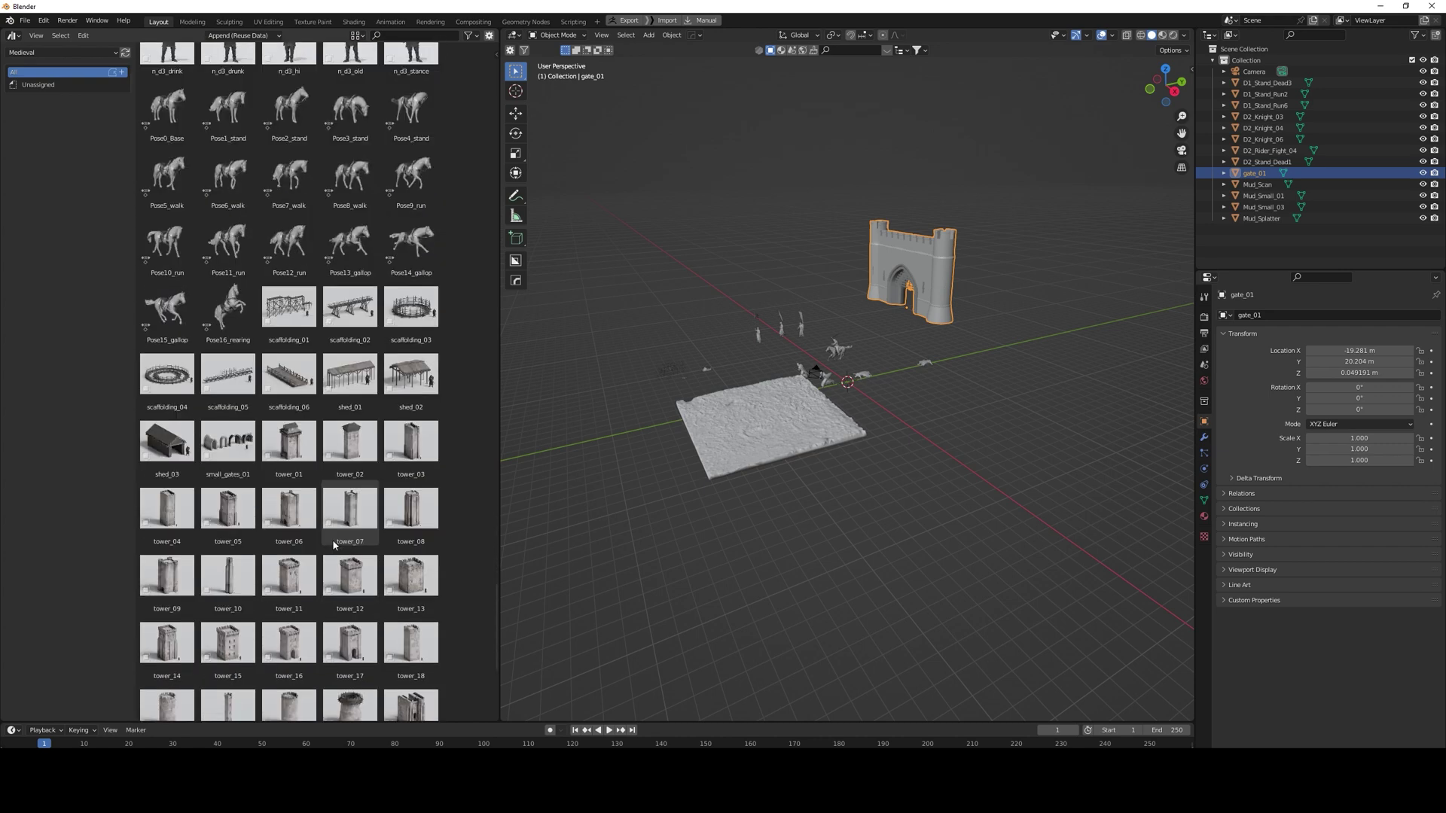
{"action": "scroll", "coordinate": [332, 539], "scroll_direction": "down", "scroll_amount": 3}
{"action": "scroll", "coordinate": [336, 544], "scroll_direction": "down", "scroll_amount": 2}
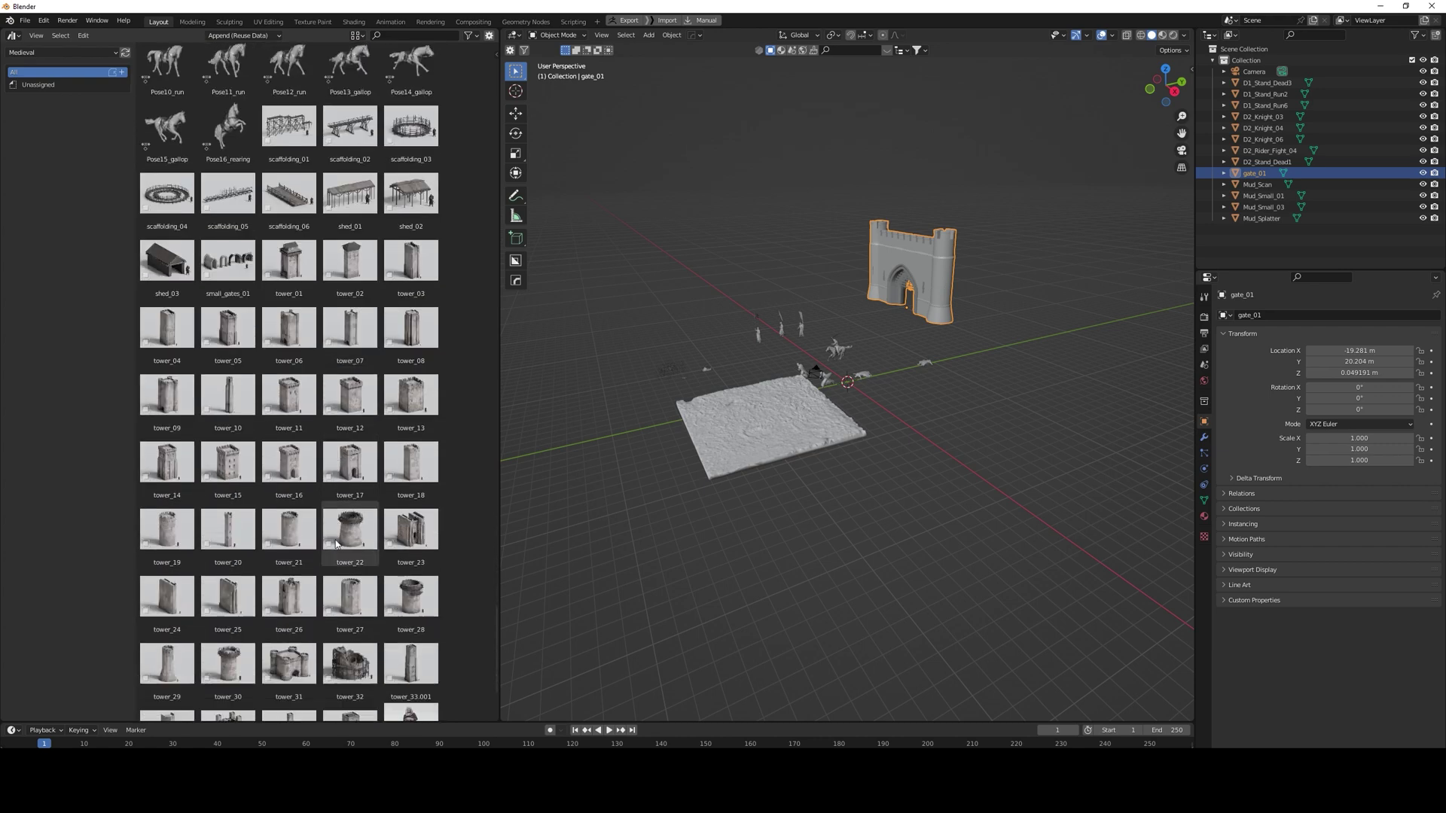
{"action": "left_click_drag", "start_coordinate": [293, 418], "coordinate": [717, 305]}
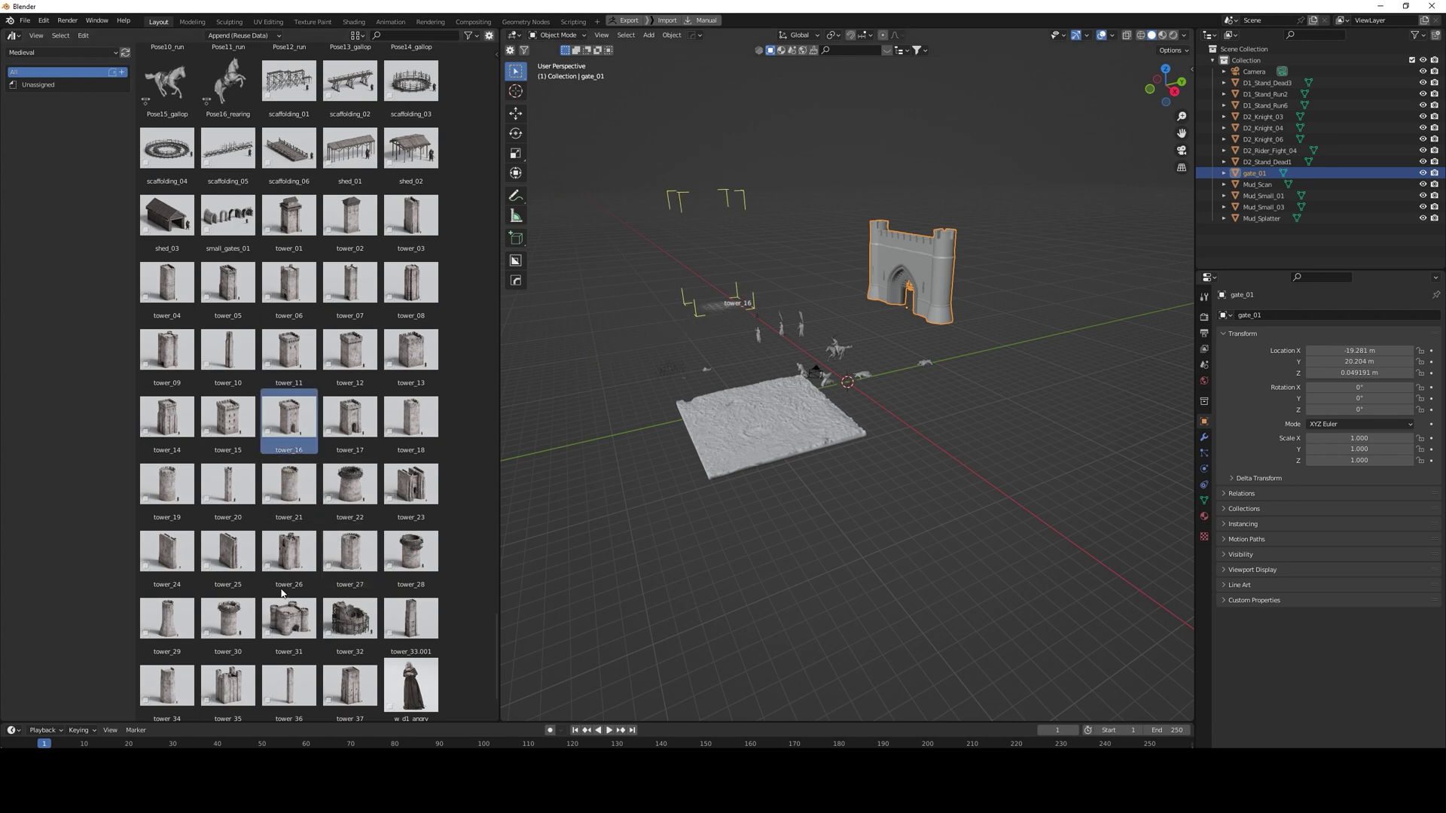
Step: Add the wall_05 and wall_04 walls between the tower and gate, then inspect the castle
{"action": "scroll", "coordinate": [306, 617], "scroll_direction": "down", "scroll_amount": 3}
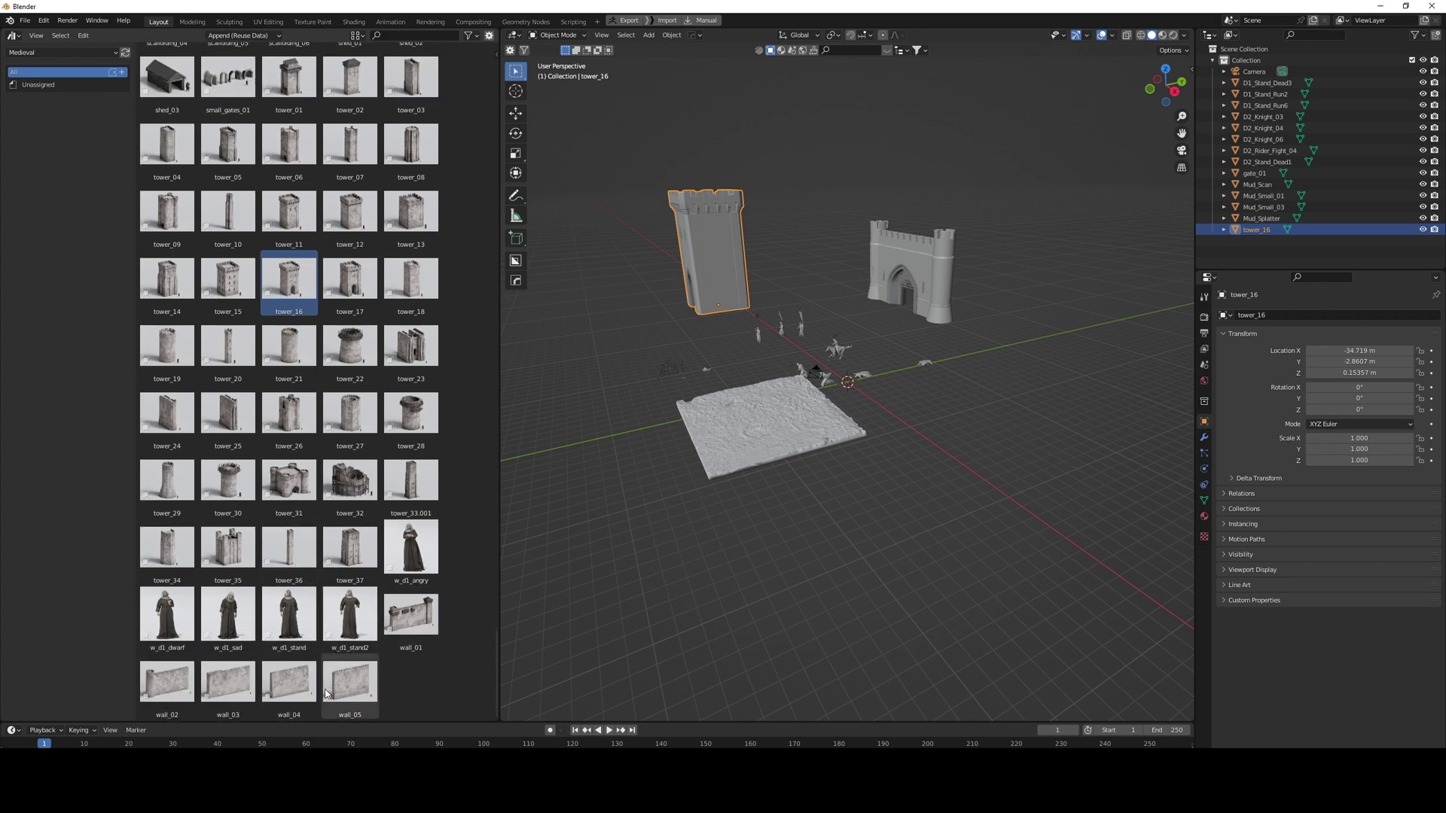
{"action": "left_click_drag", "start_coordinate": [354, 682], "coordinate": [1080, 310]}
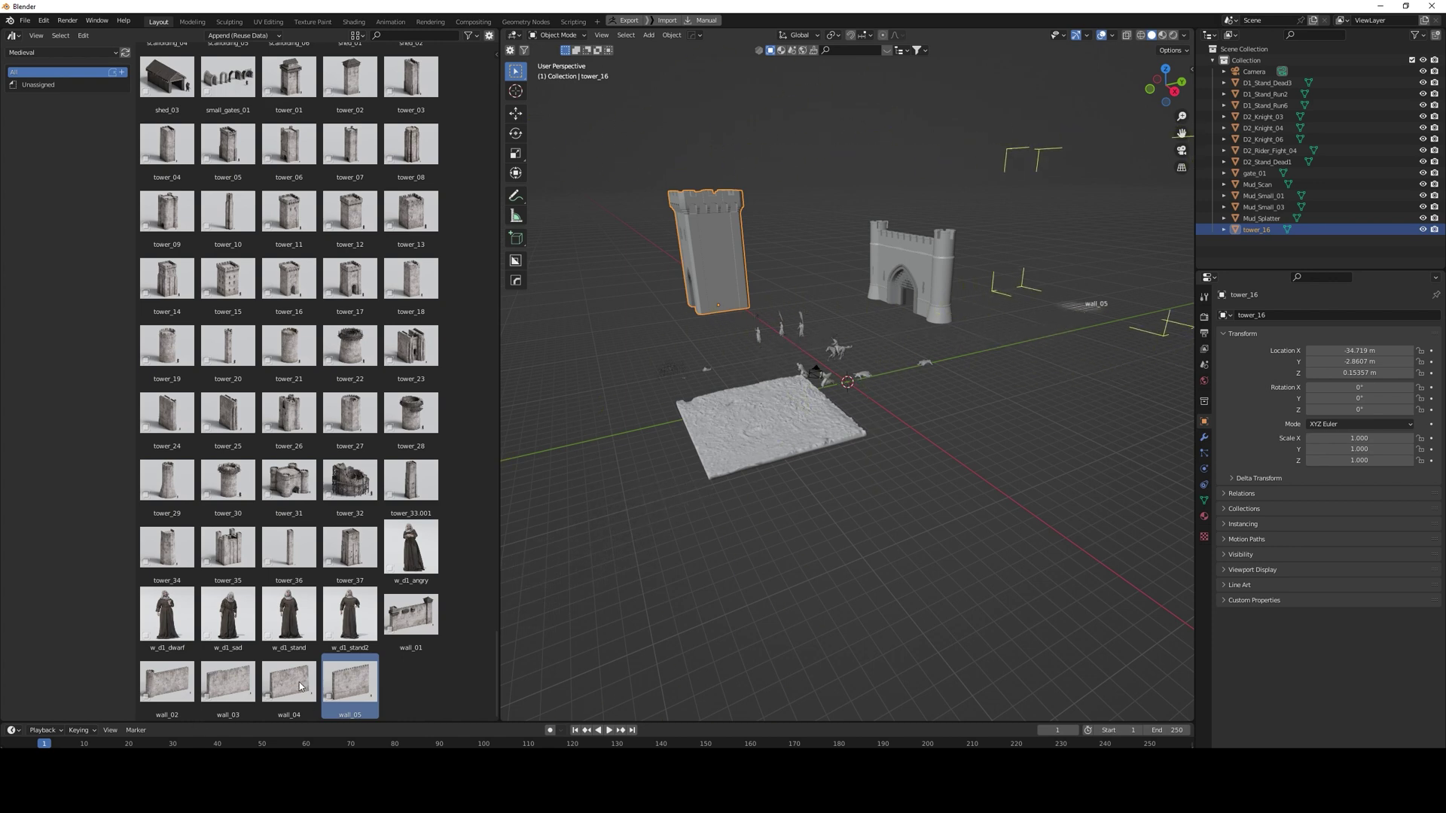
{"action": "left_click_drag", "start_coordinate": [301, 684], "coordinate": [812, 270]}
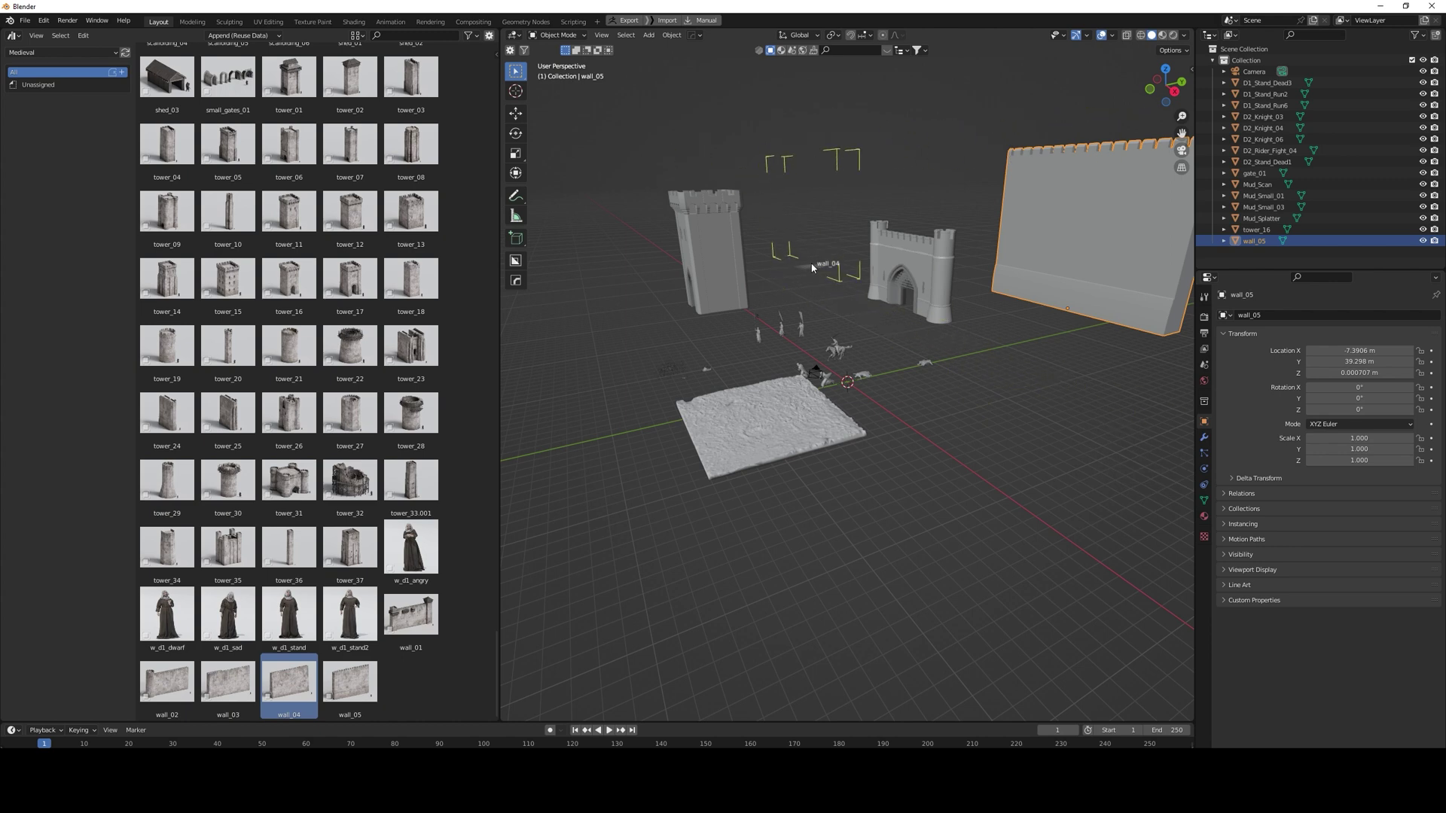
{"action": "left_click_drag", "start_coordinate": [777, 301], "coordinate": [762, 304]}
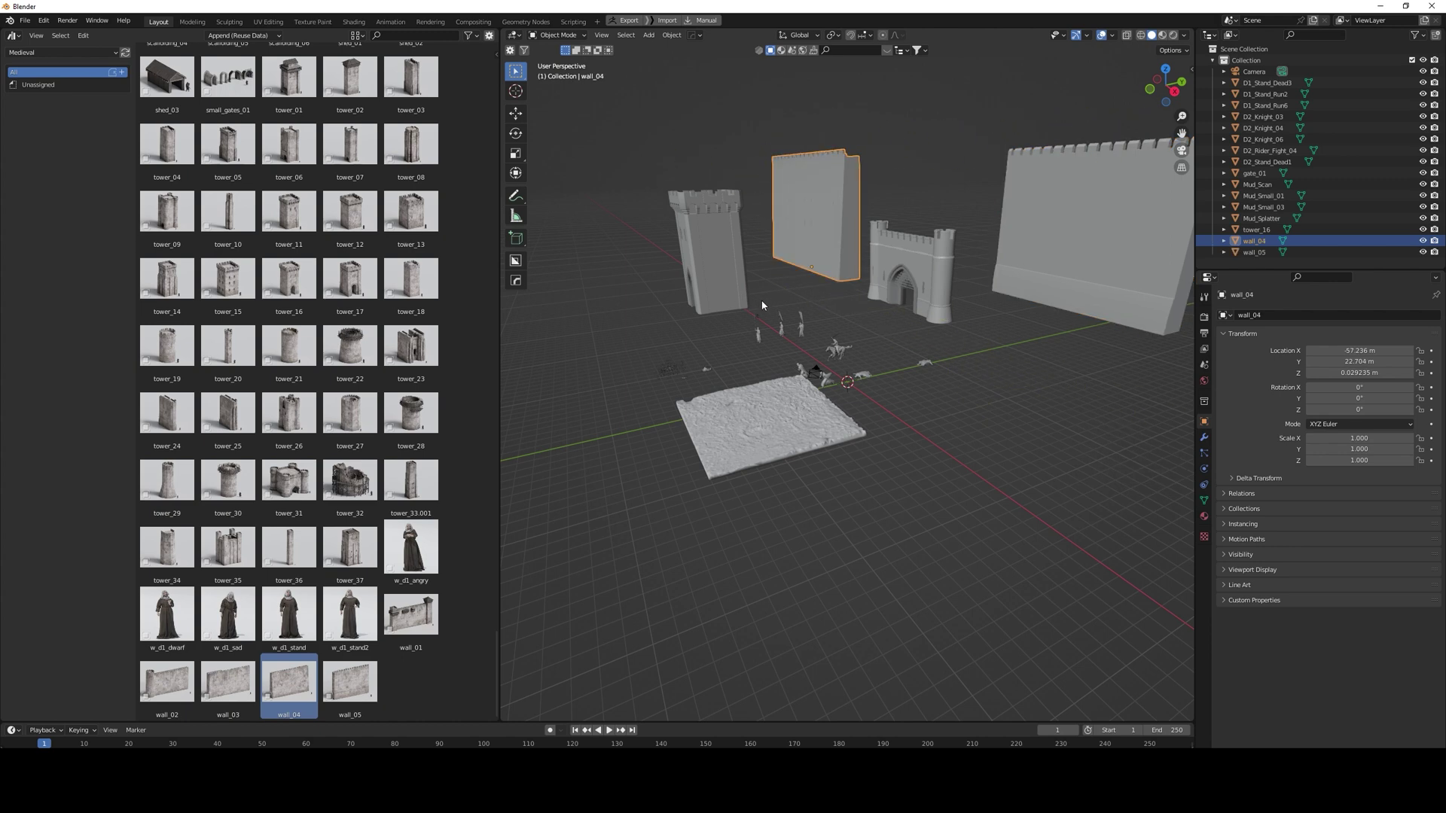
{"action": "middle_click_drag", "start_coordinate": [654, 341], "coordinate": [670, 316]}
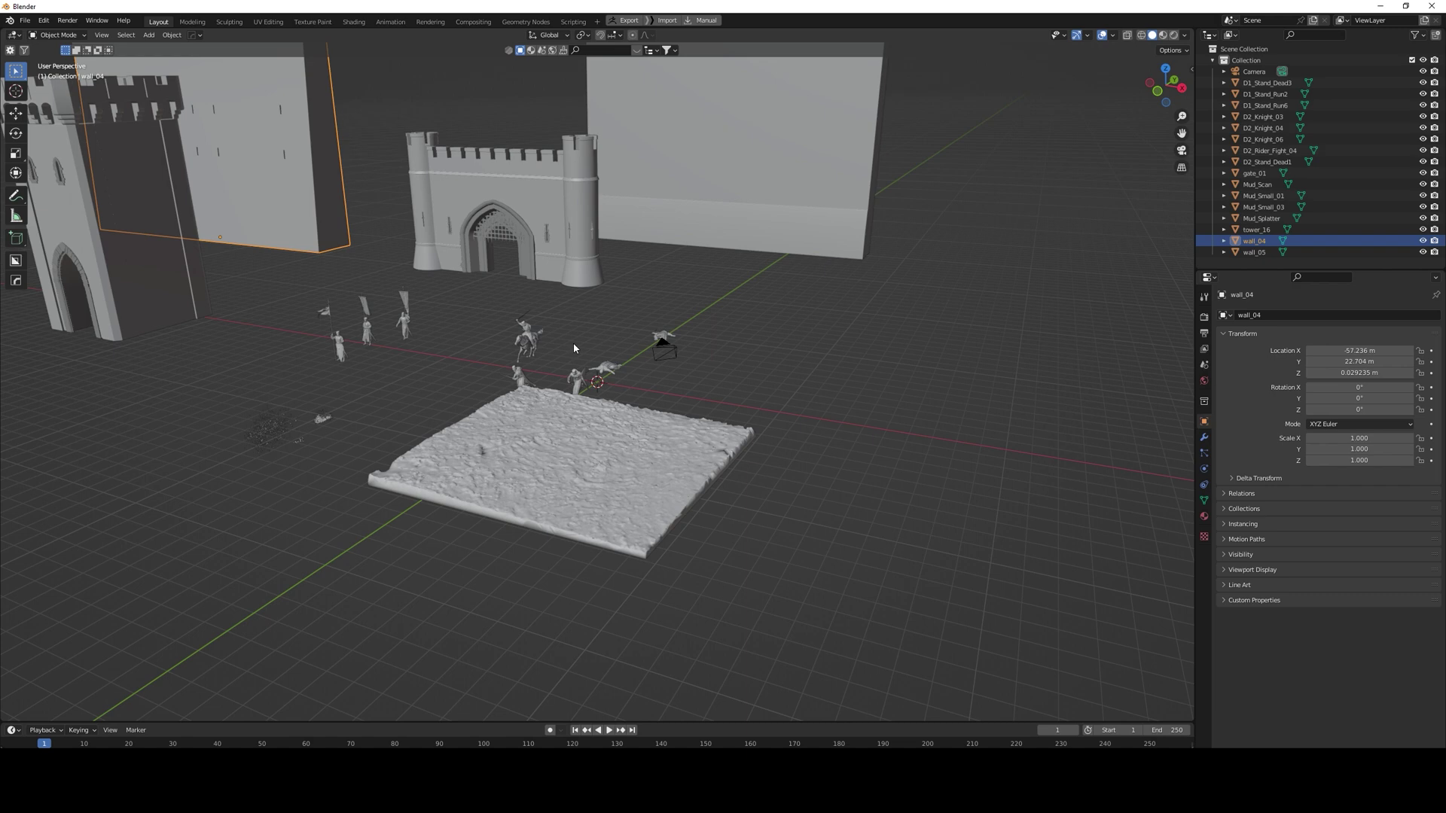
{"action": "middle_click_drag", "start_coordinate": [574, 347], "coordinate": [548, 341]}
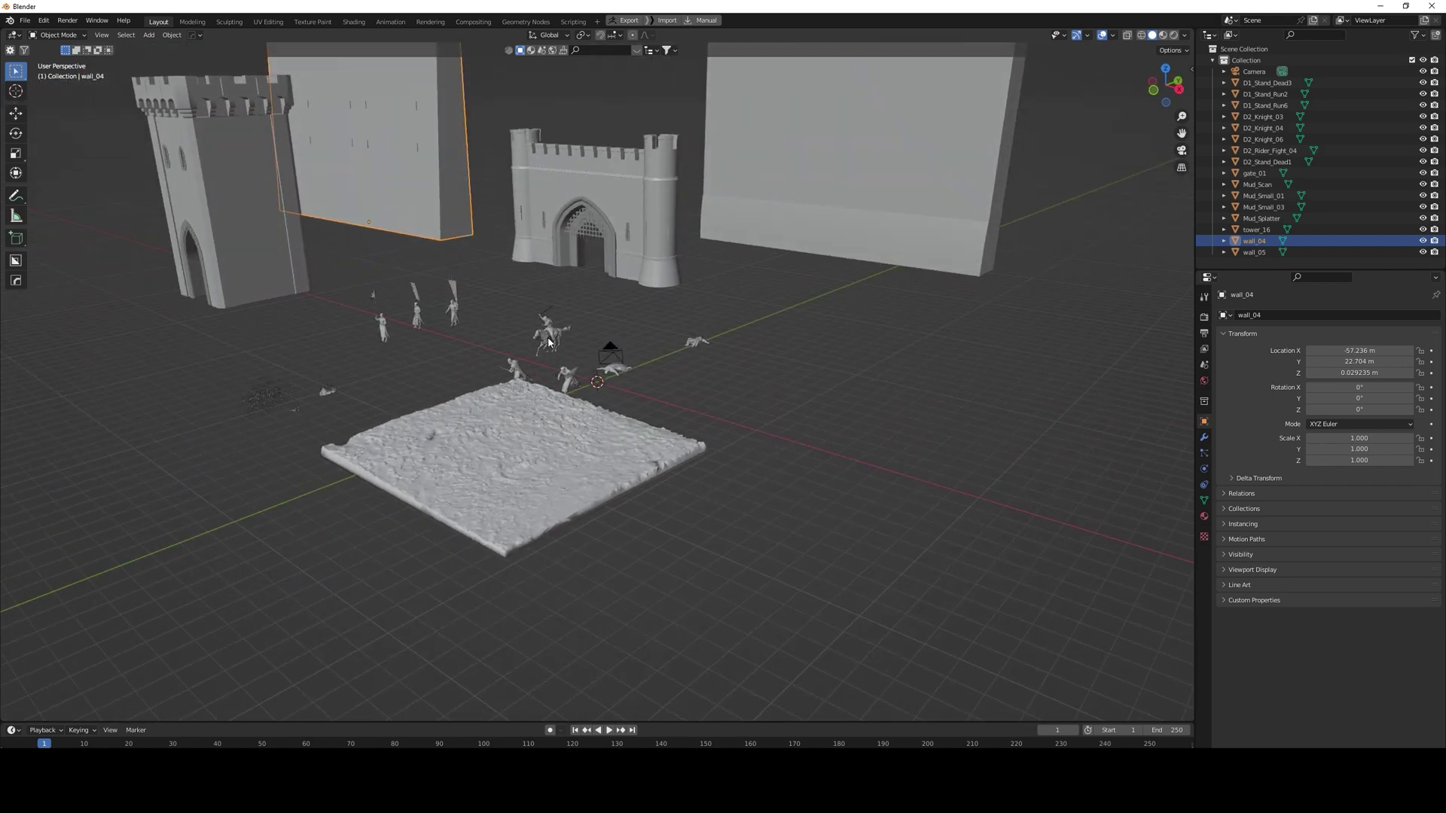
Step: Look through the camera with Lock Camera to View on and swing to a low gate view
{"action": "key", "text": "KP_0"}
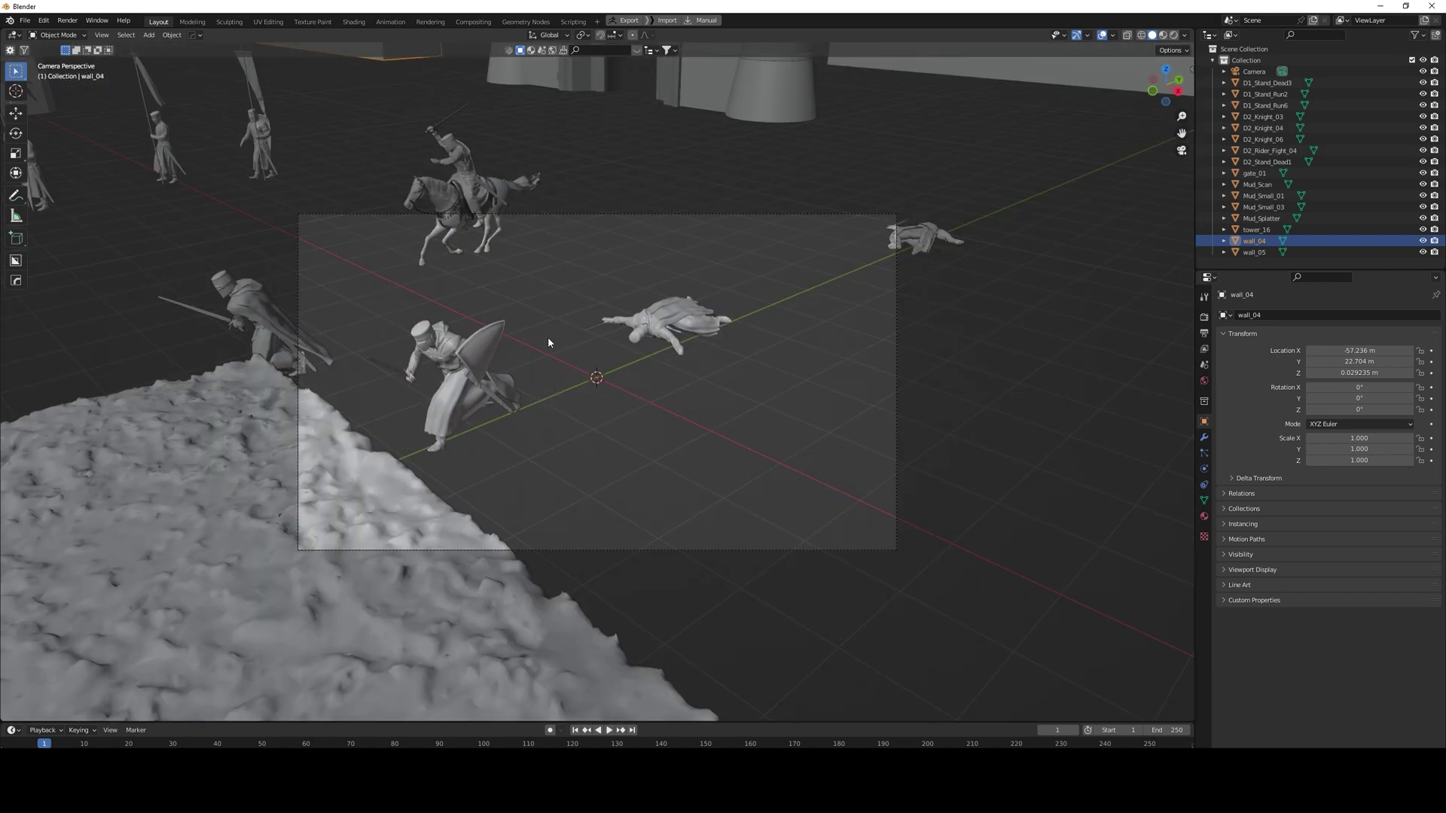
{"action": "left_click", "coordinate": [1188, 75]}
{"action": "left_click", "coordinate": [1187, 109]}
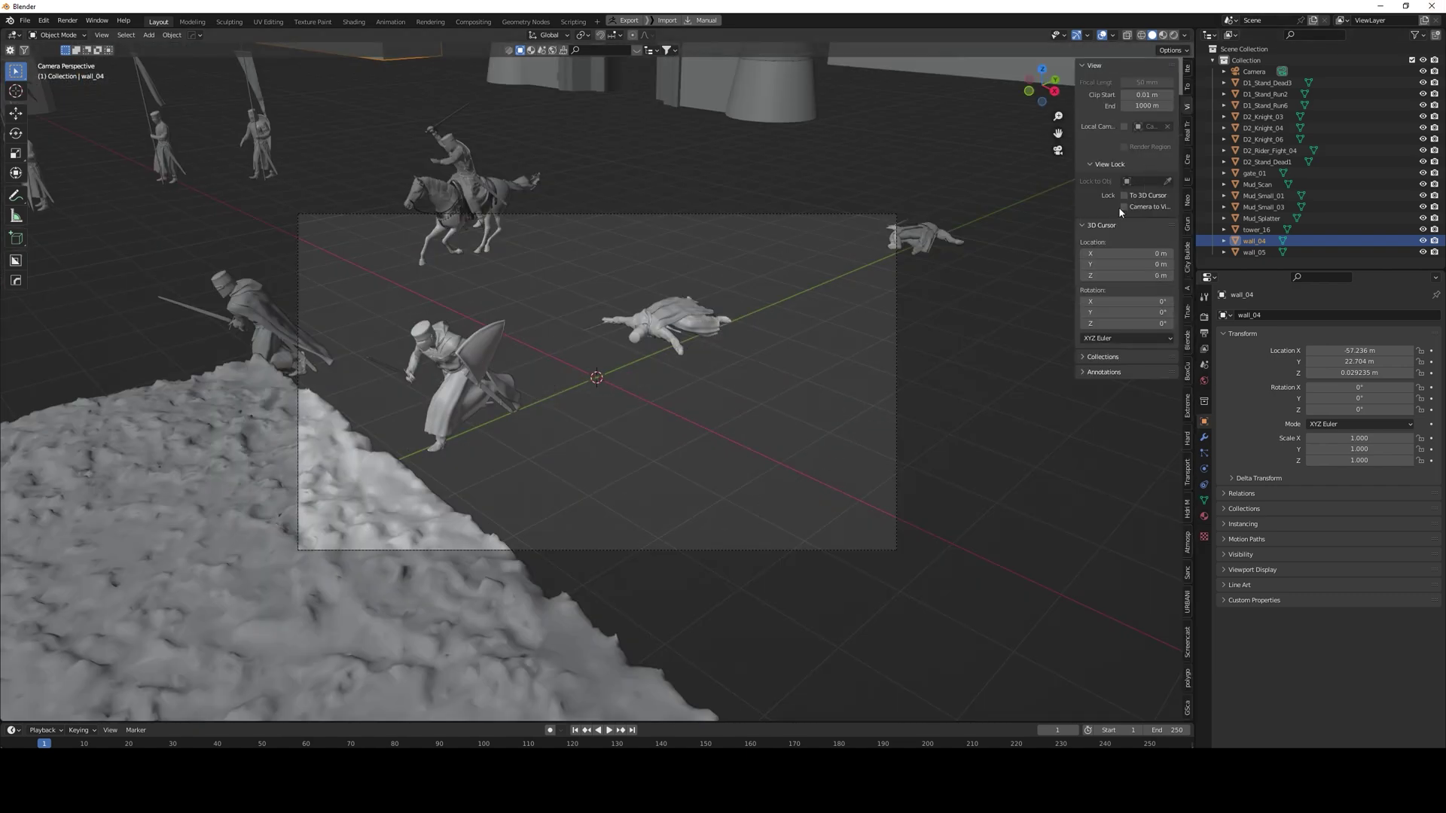
{"action": "middle_click_drag", "start_coordinate": [540, 387], "coordinate": [644, 386]}
{"action": "scroll", "coordinate": [567, 363], "scroll_direction": "down", "scroll_amount": 5}
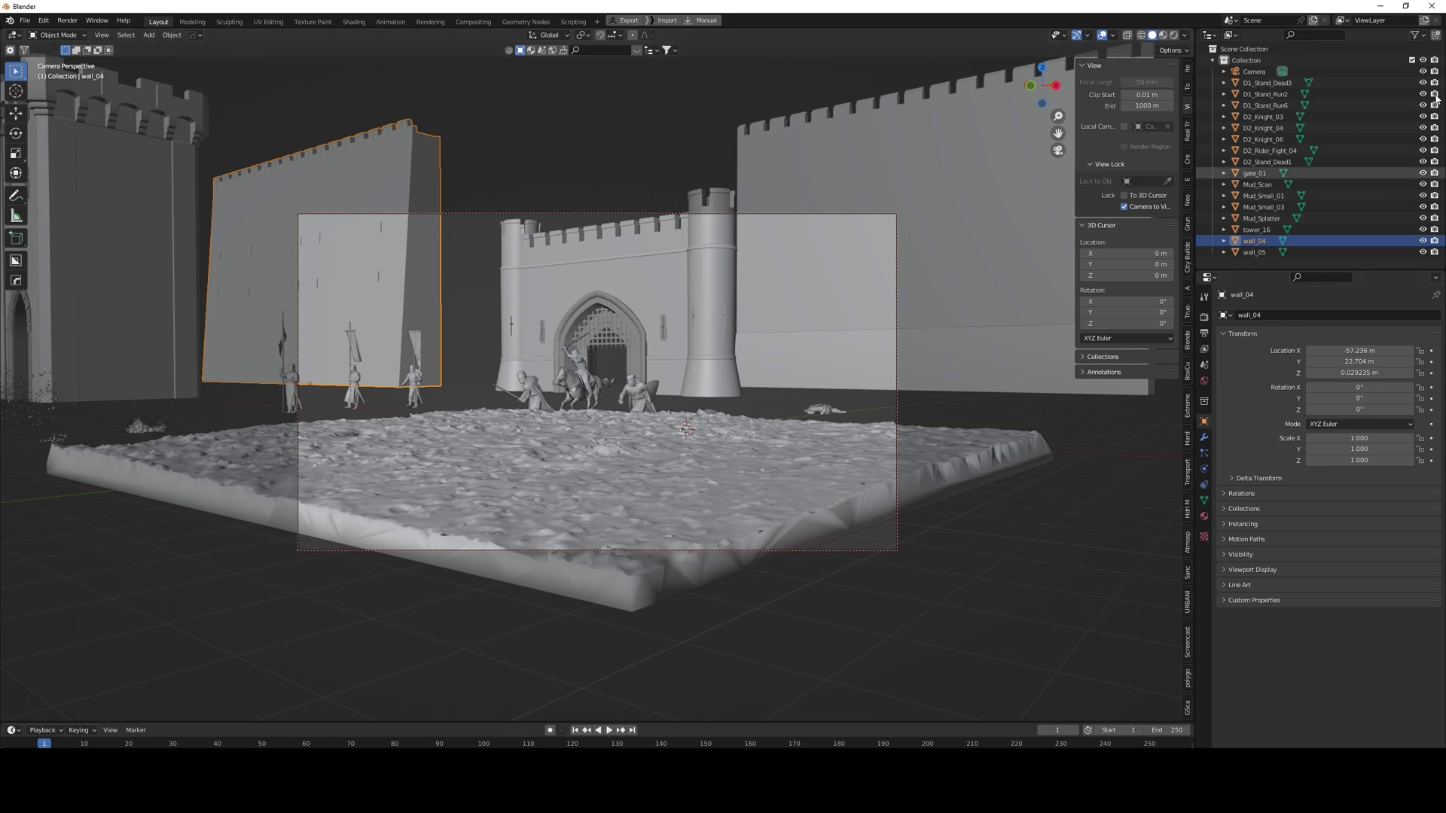
Step: Set the camera focal length to 26 mm, lower it to ground level, and split the viewport
{"action": "left_click", "coordinate": [1253, 72]}
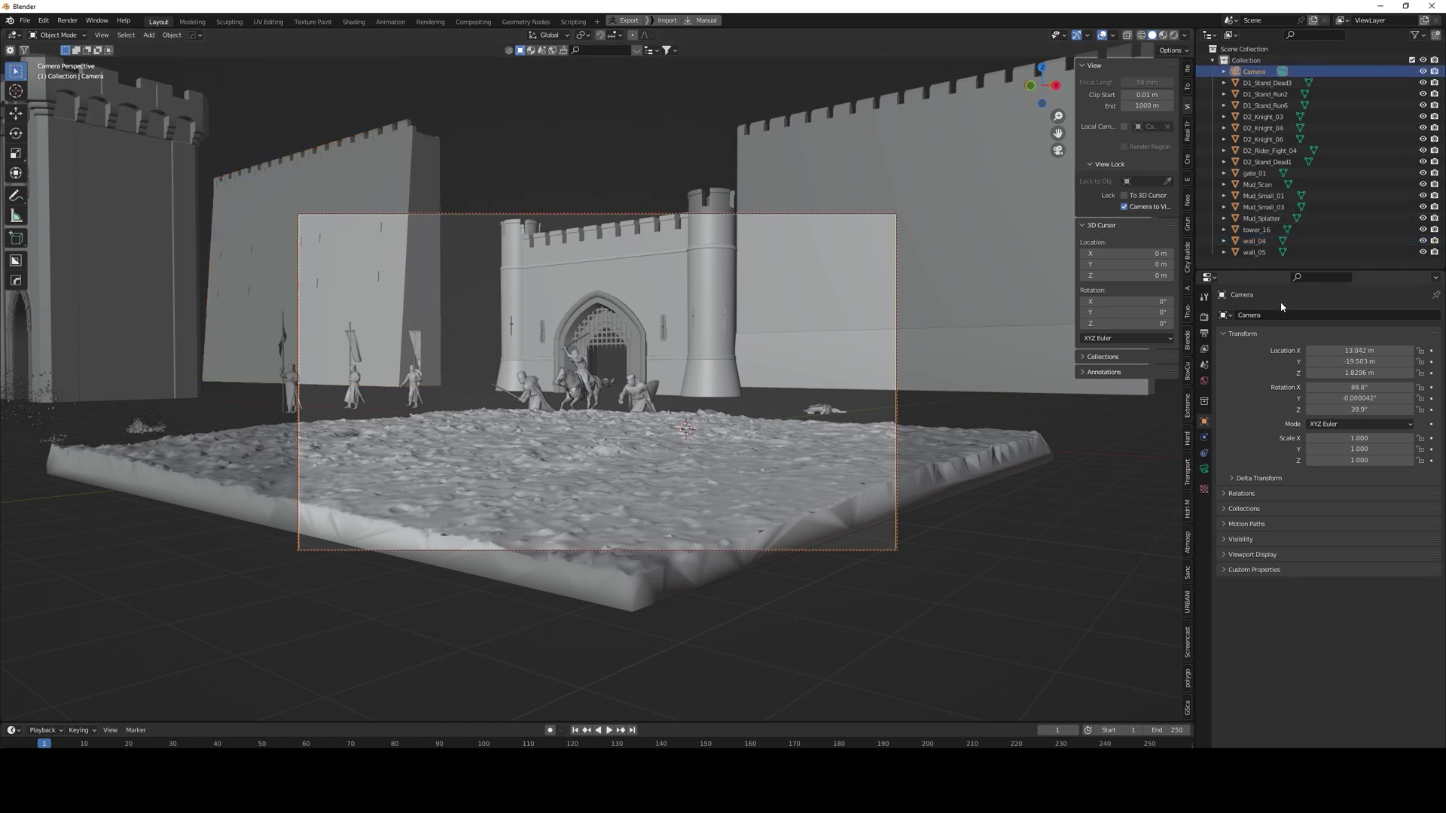
{"action": "left_click", "coordinate": [1204, 469]}
{"action": "left_click_drag", "start_coordinate": [1359, 369], "coordinate": [1310, 369]}
{"action": "scroll", "coordinate": [771, 427], "scroll_direction": "up", "scroll_amount": 3}
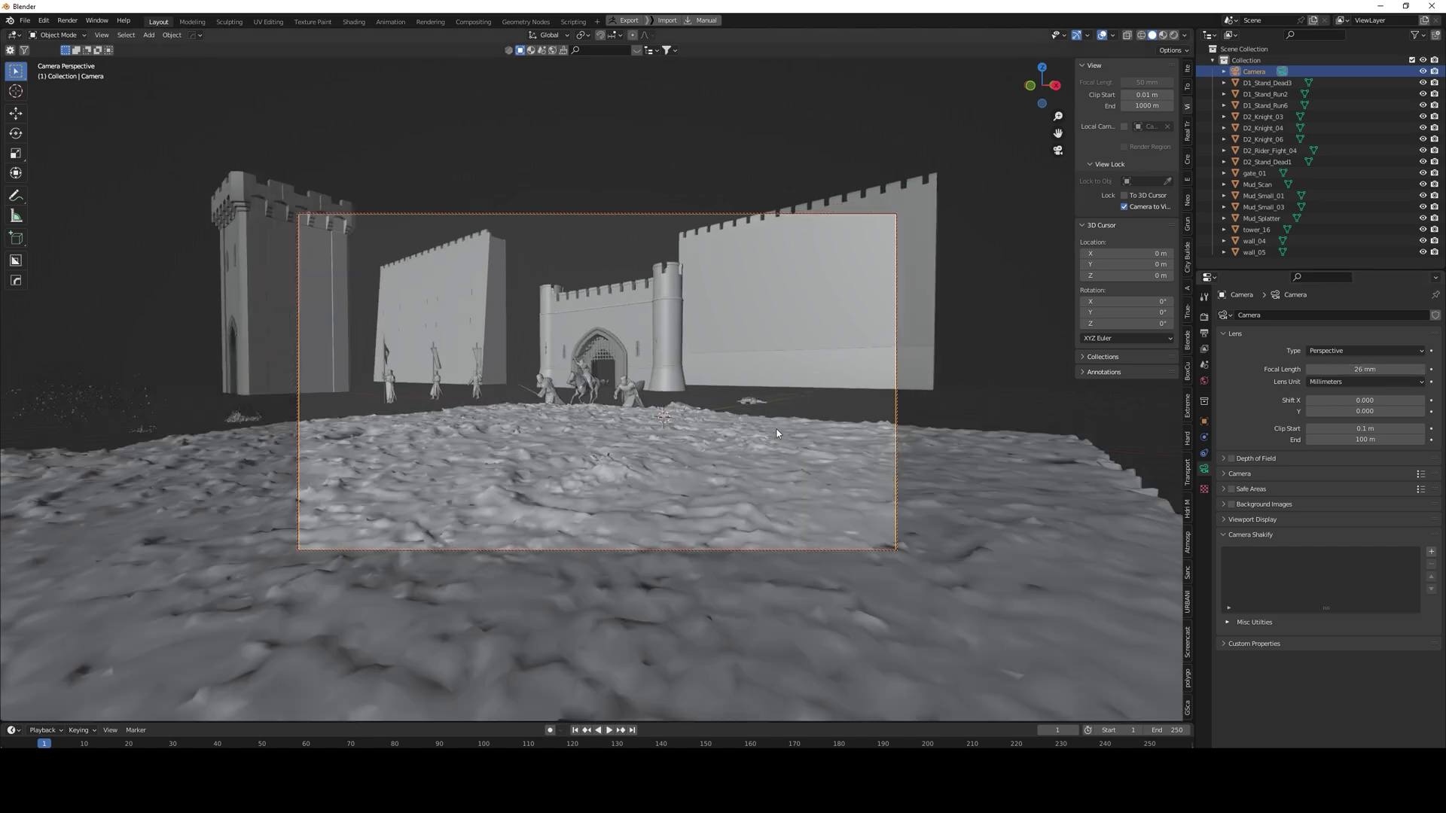
{"action": "middle_click_drag", "start_coordinate": [768, 427], "coordinate": [734, 472]}
{"action": "scroll", "coordinate": [762, 445], "scroll_direction": "up", "scroll_amount": 2}
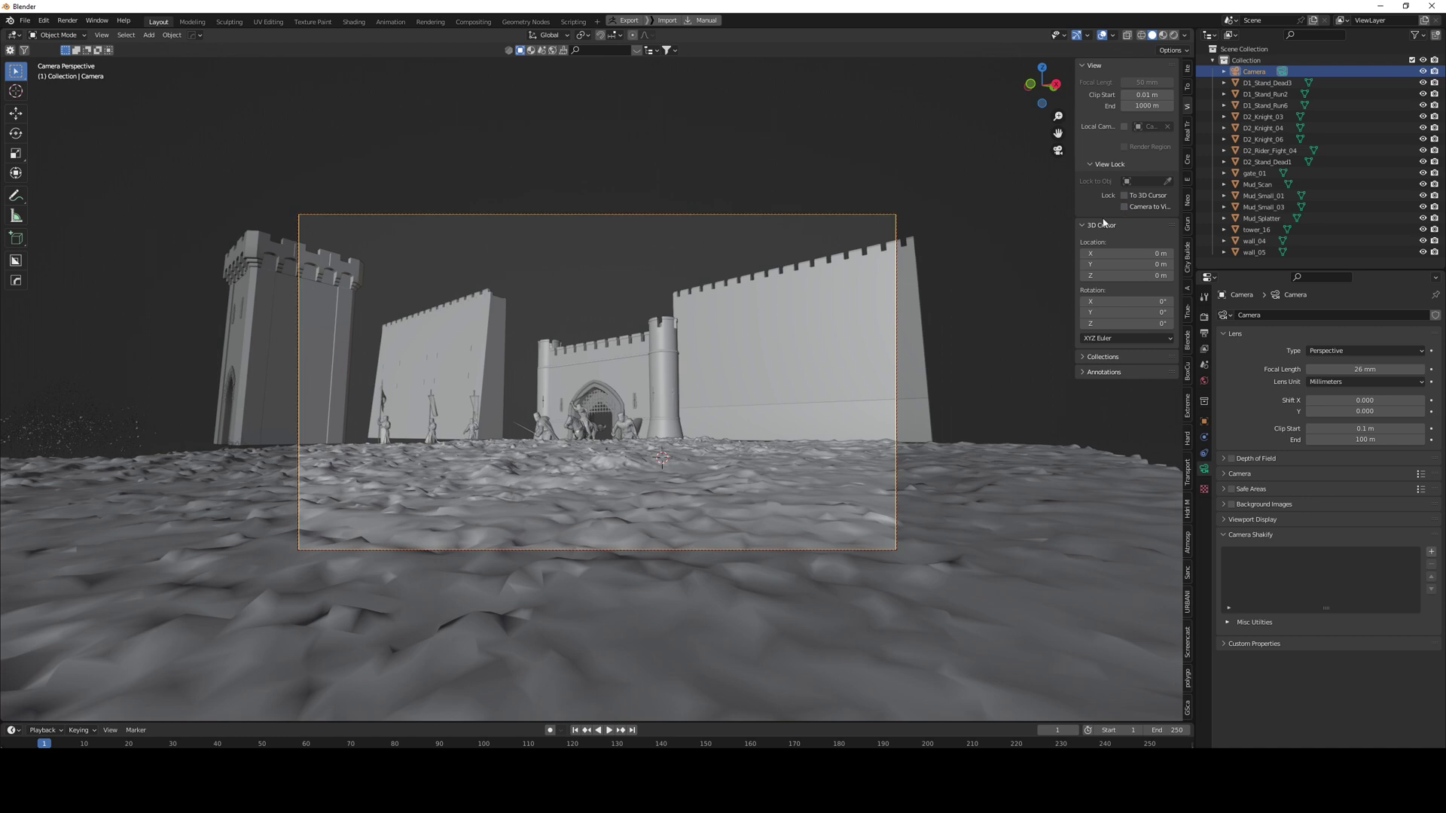
{"action": "left_click_drag", "start_coordinate": [4, 31], "coordinate": [436, 50]}
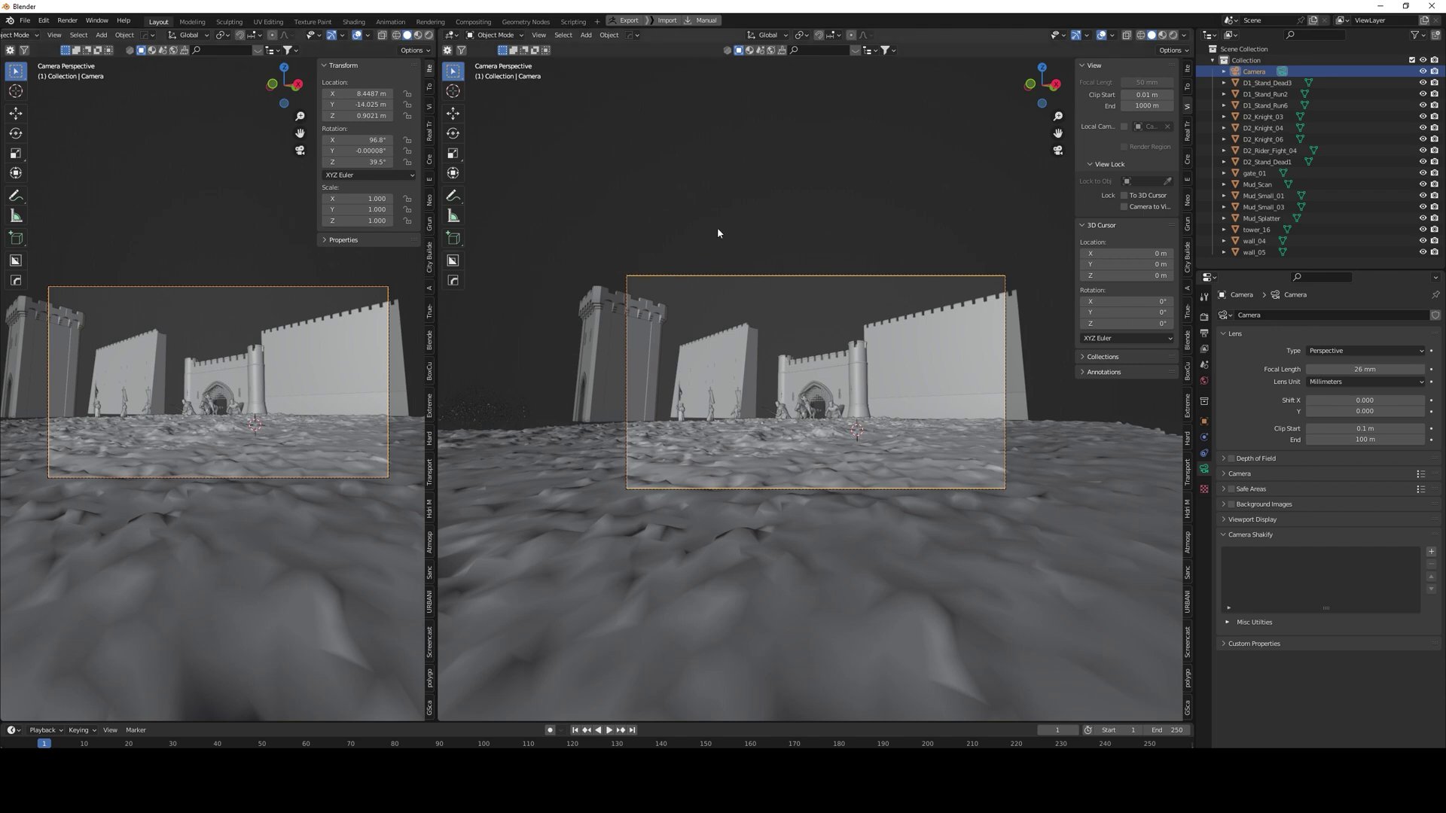
Step: Select the D2_Rider_Fight_04 rider in a top orthographic right-hand view
{"action": "left_click", "coordinate": [671, 211]}
{"action": "middle_click_drag", "start_coordinate": [676, 210], "coordinate": [755, 247]}
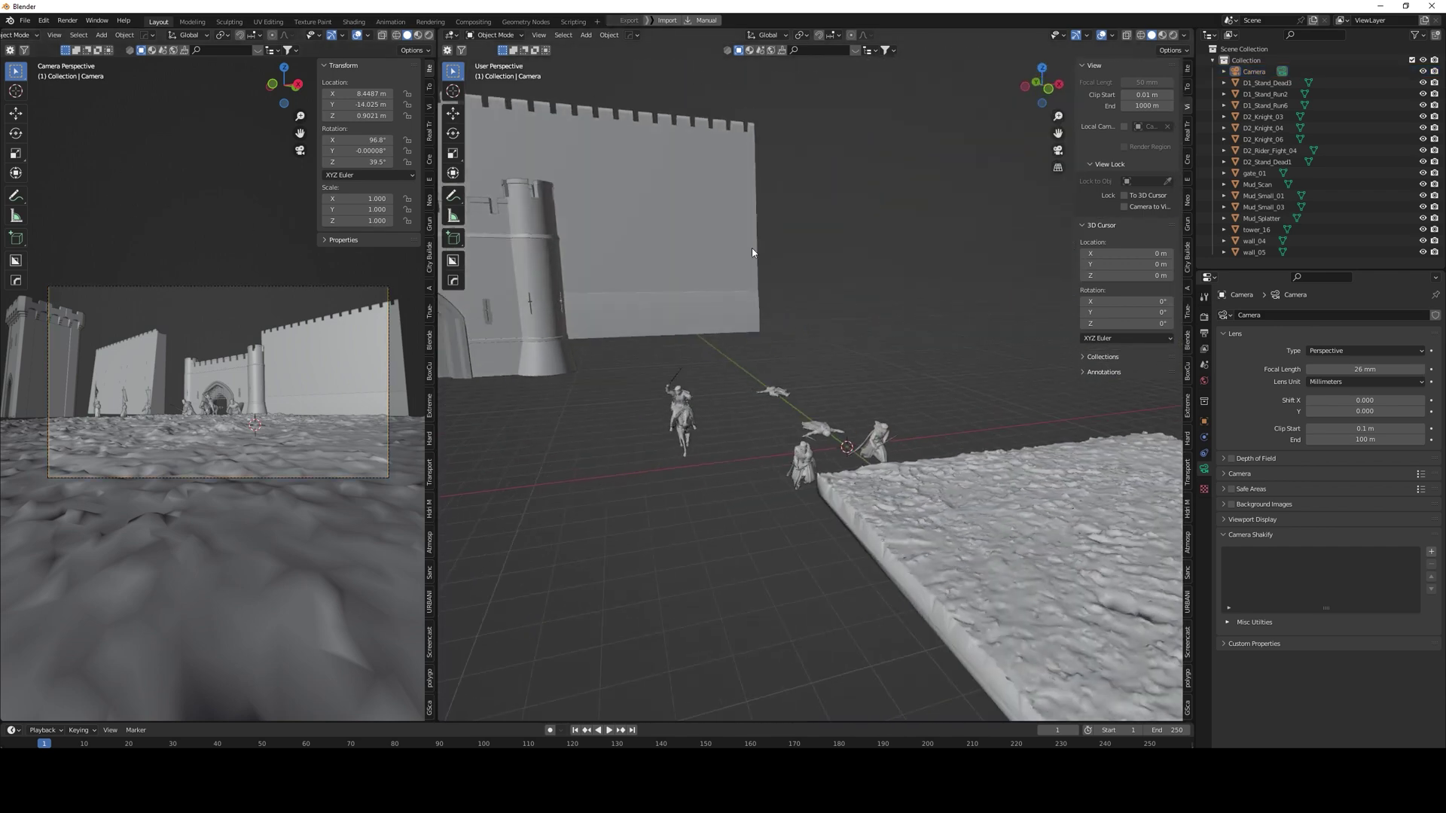
{"action": "middle_click_drag", "start_coordinate": [747, 377], "coordinate": [736, 339]}
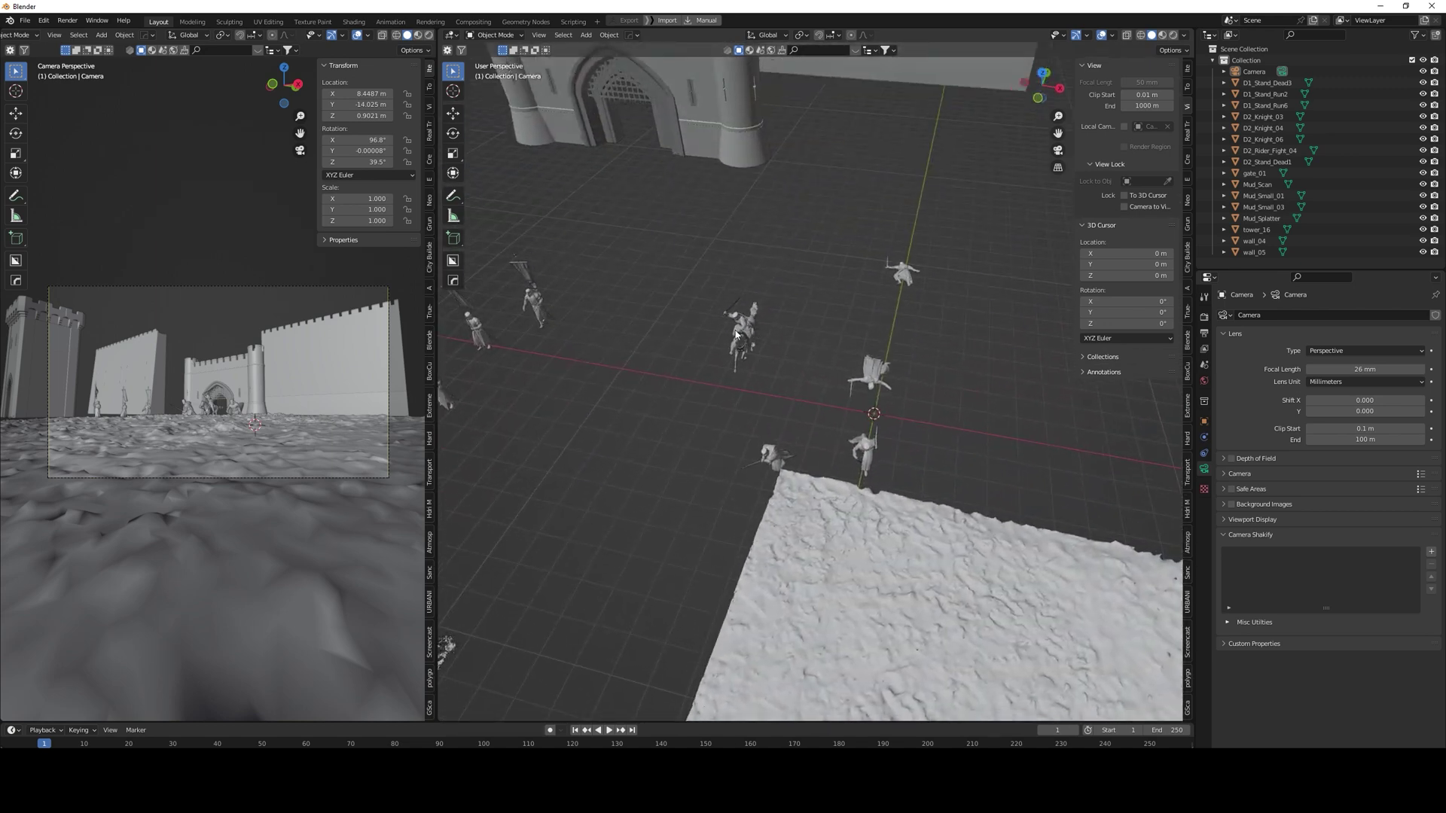
{"action": "left_click", "coordinate": [738, 348]}
{"action": "key", "text": "KP_7"}
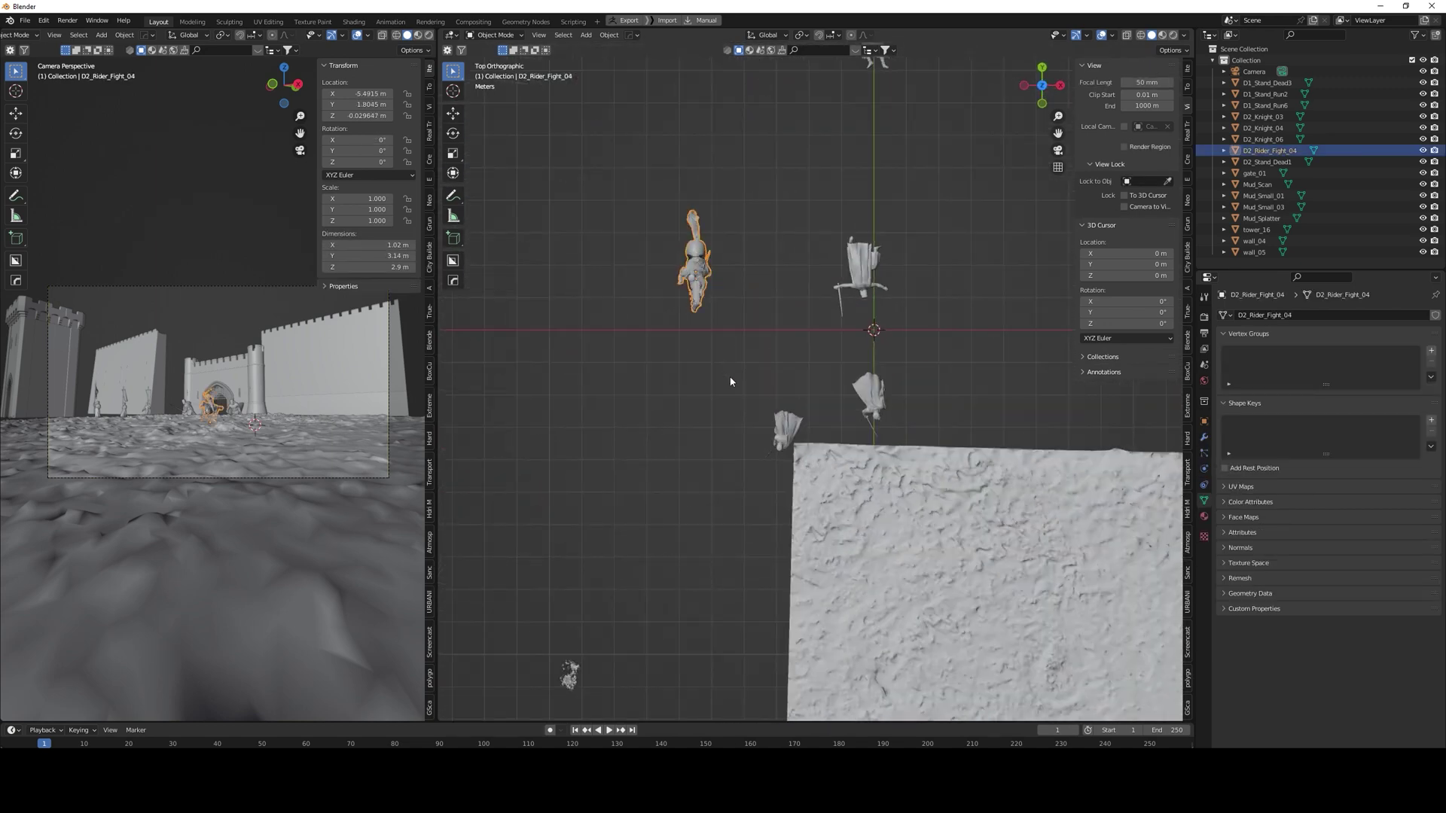
{"action": "middle_click_drag", "start_coordinate": [736, 343], "coordinate": [608, 260], "text": "shift"}
{"action": "scroll", "coordinate": [680, 347], "scroll_direction": "down", "scroll_amount": 4}
Step: Move the rider onto the mud ground with a few small position tweaks
{"action": "key", "text": "g"}
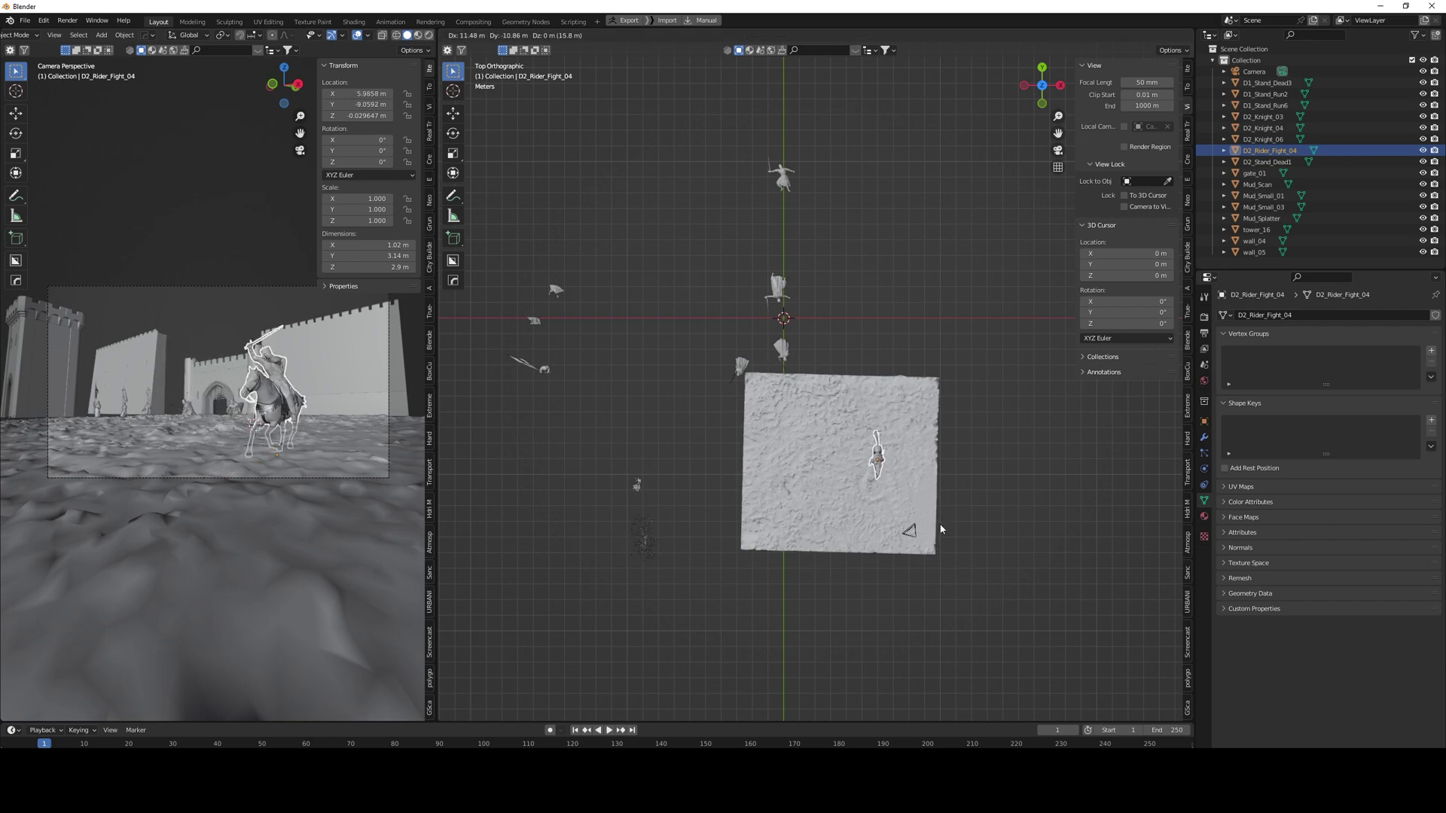
{"action": "left_click", "coordinate": [884, 449]}
{"action": "key", "text": "g"}
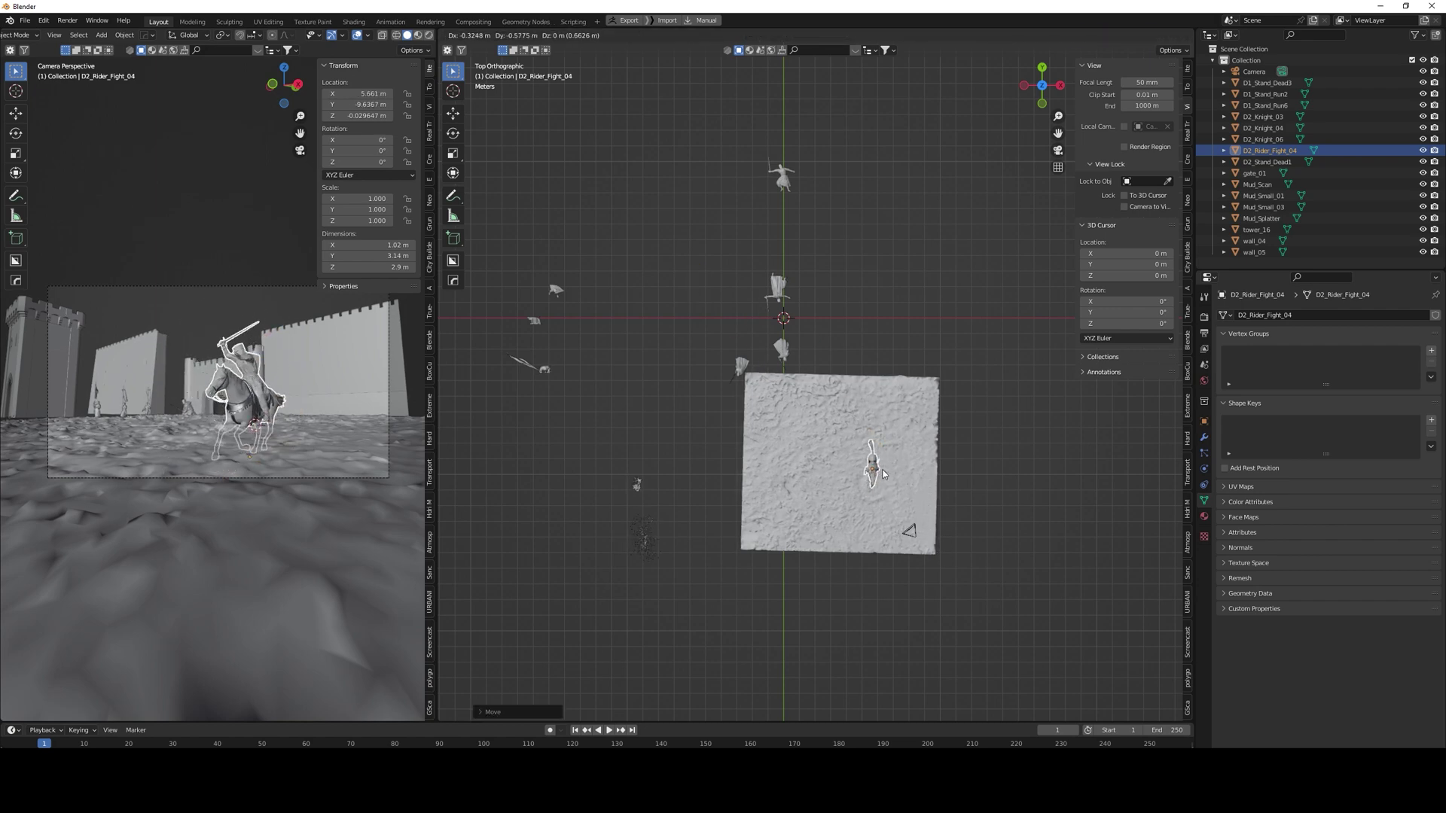
{"action": "left_click", "coordinate": [879, 470]}
{"action": "middle_click_drag", "start_coordinate": [880, 471], "coordinate": [778, 421]}
{"action": "key", "text": "g"}
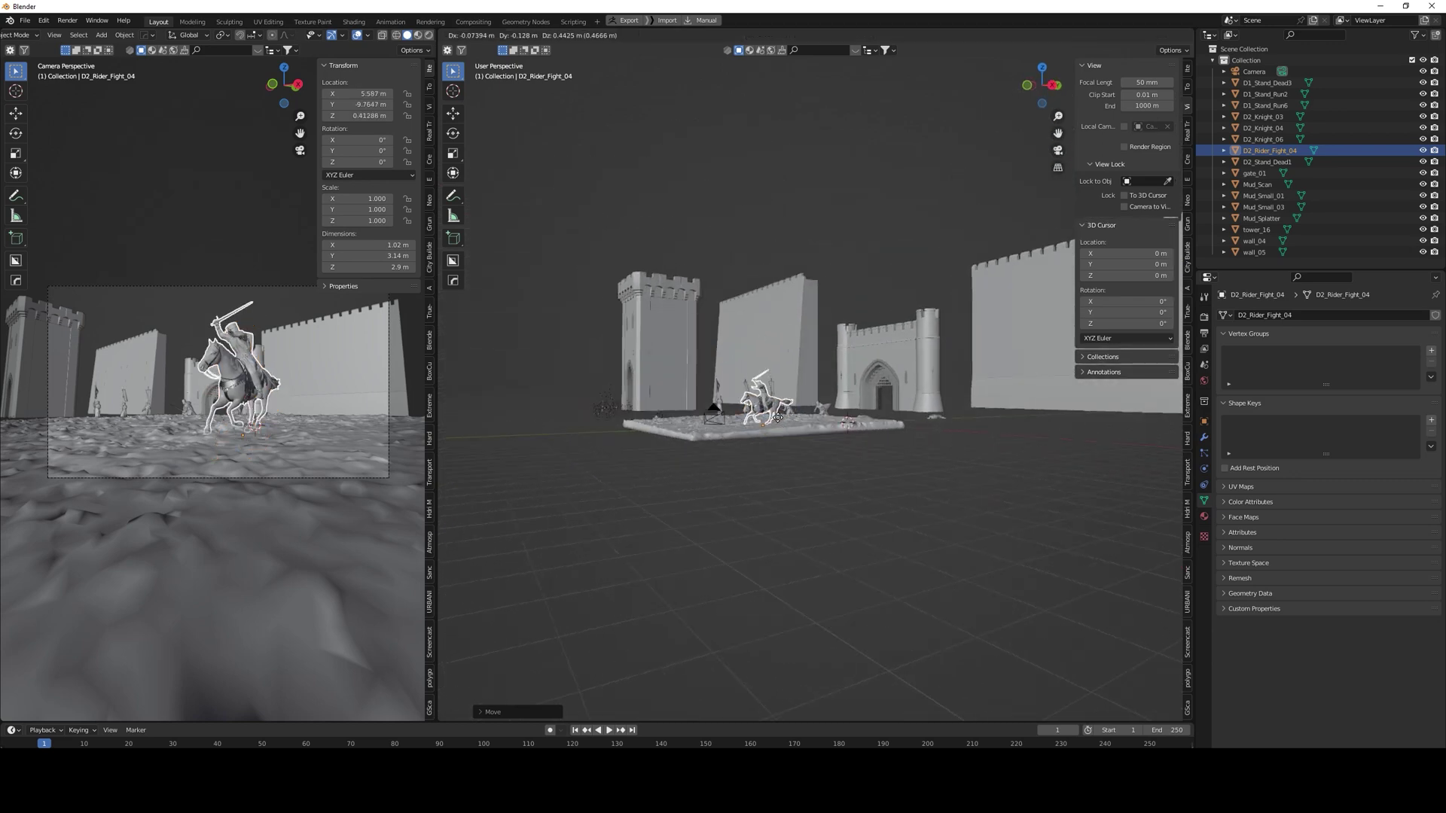
{"action": "left_click", "coordinate": [758, 413]}
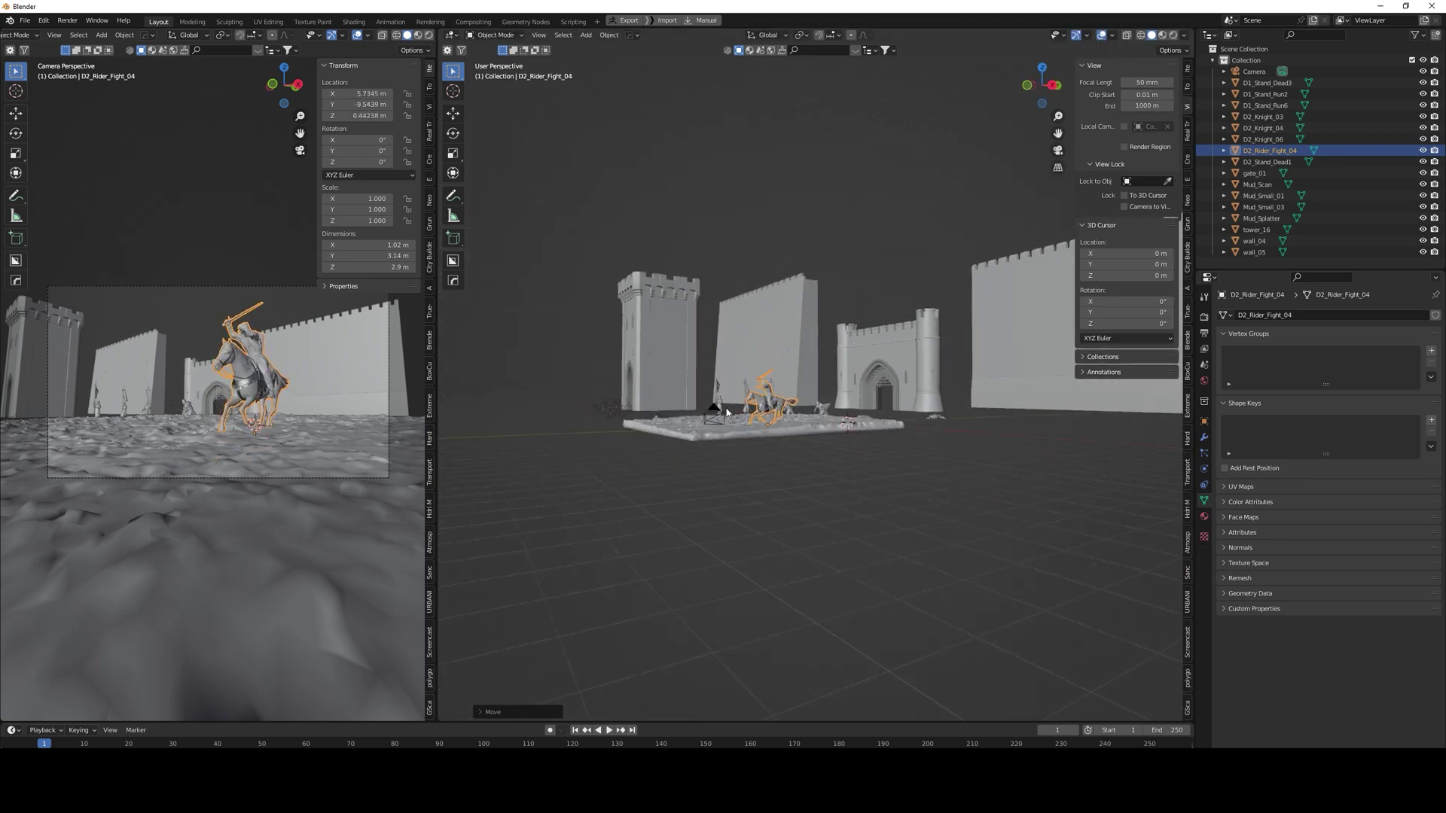
Step: Rotate the rider about 50.7° around its vertical axis in top view
{"action": "key", "text": "KP_7"}
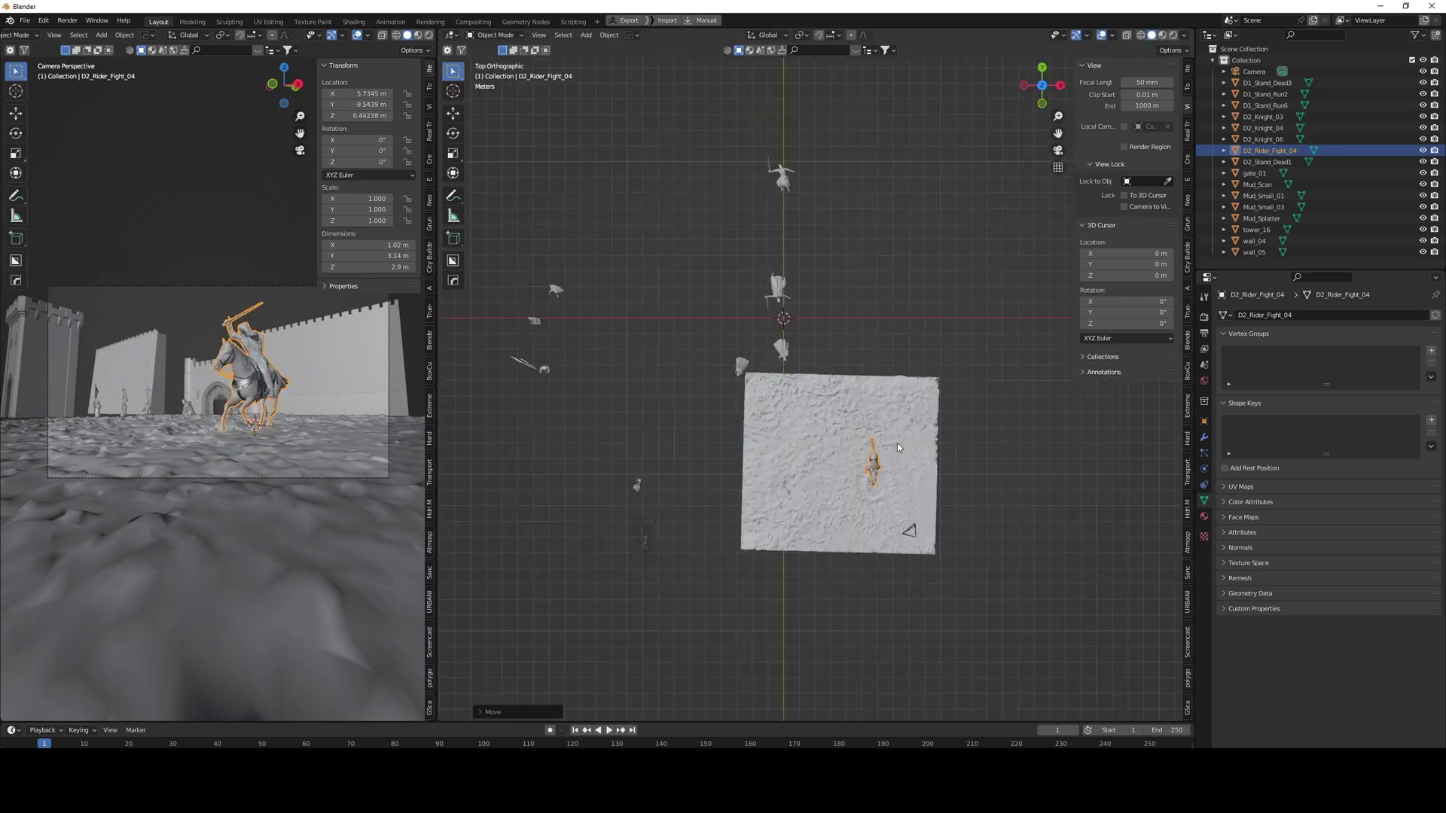
{"action": "key", "text": "r"}
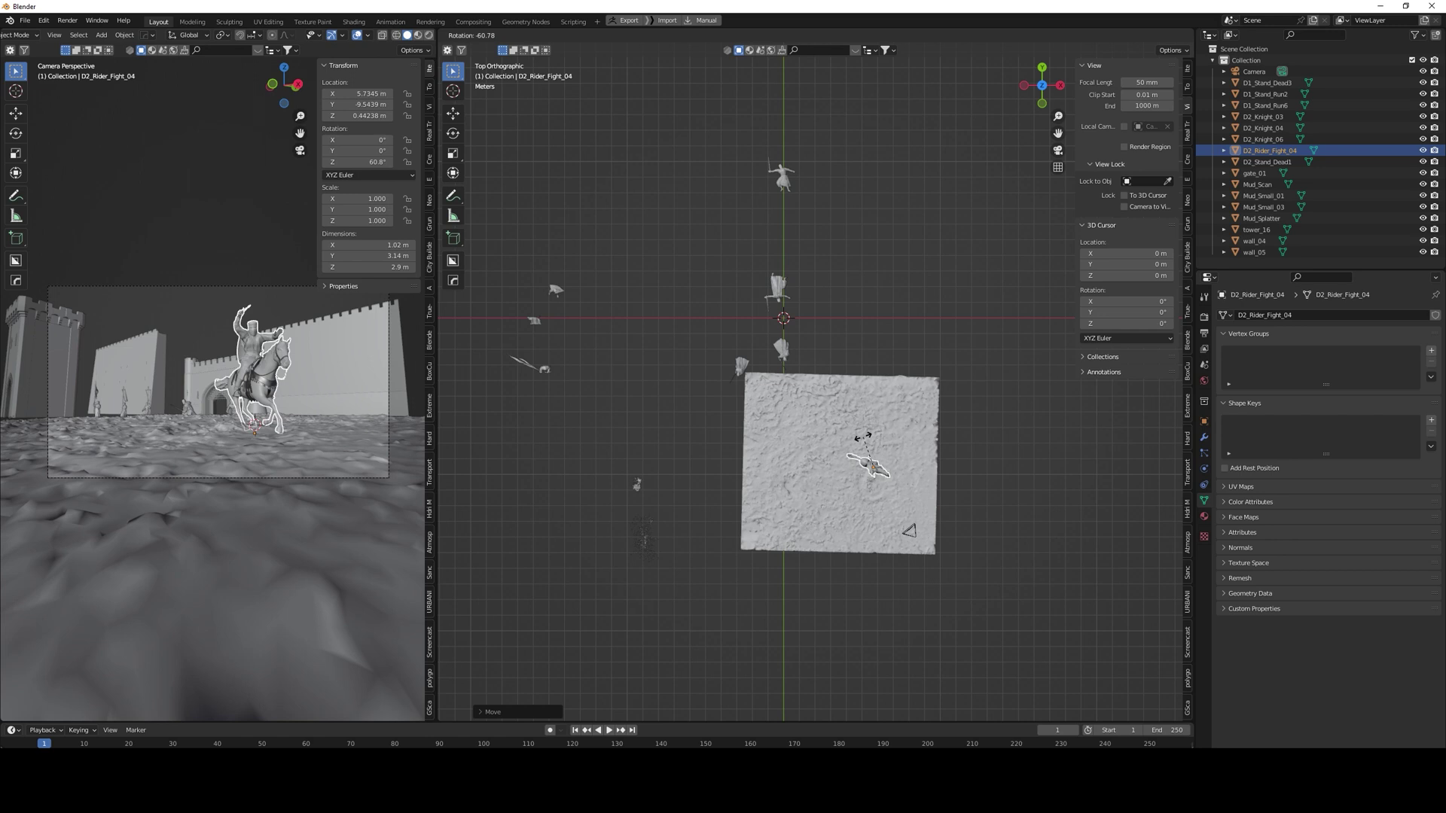
{"action": "left_click", "coordinate": [869, 442]}
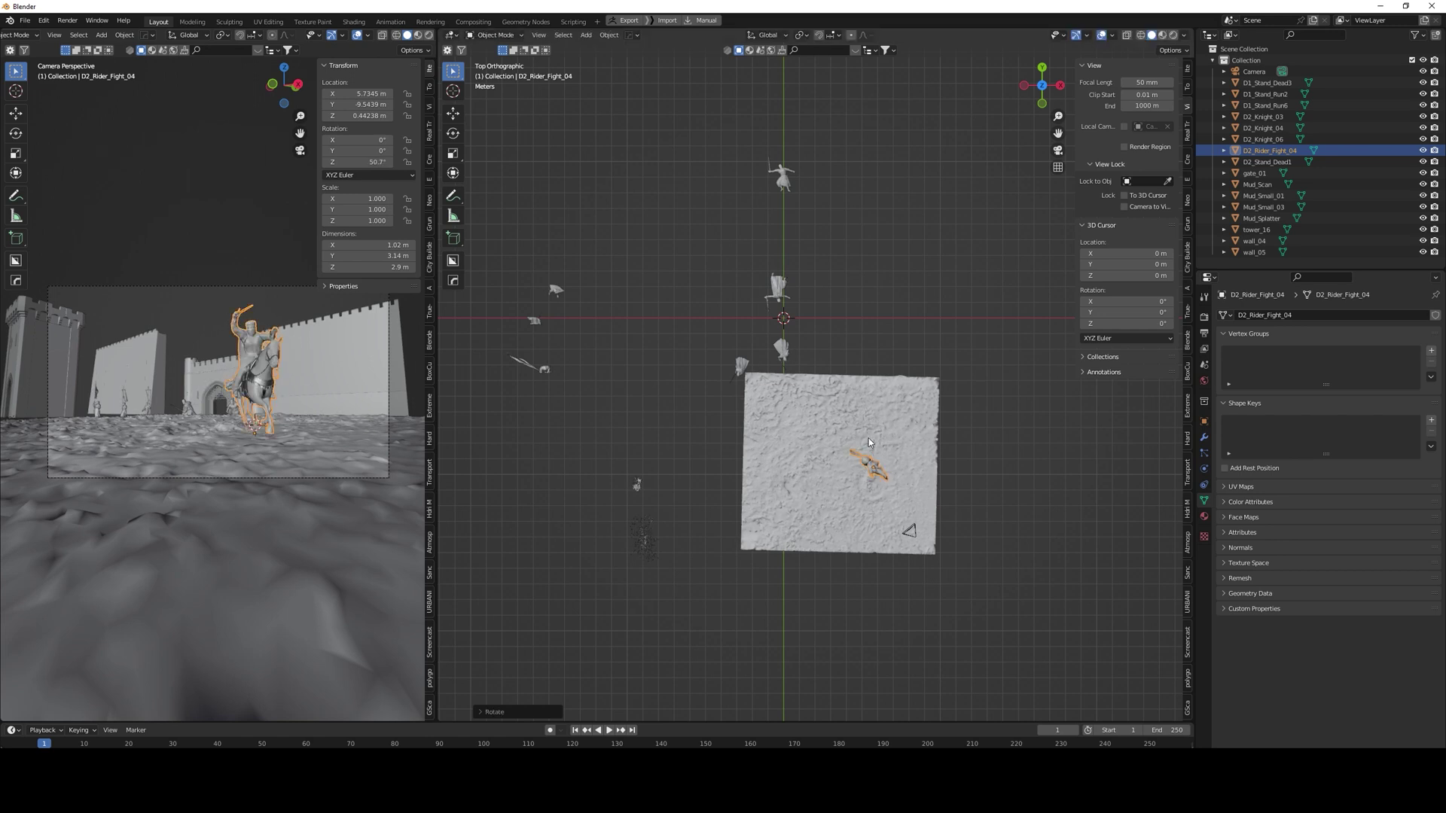
{"action": "scroll", "coordinate": [848, 485], "scroll_direction": "up", "scroll_amount": 3}
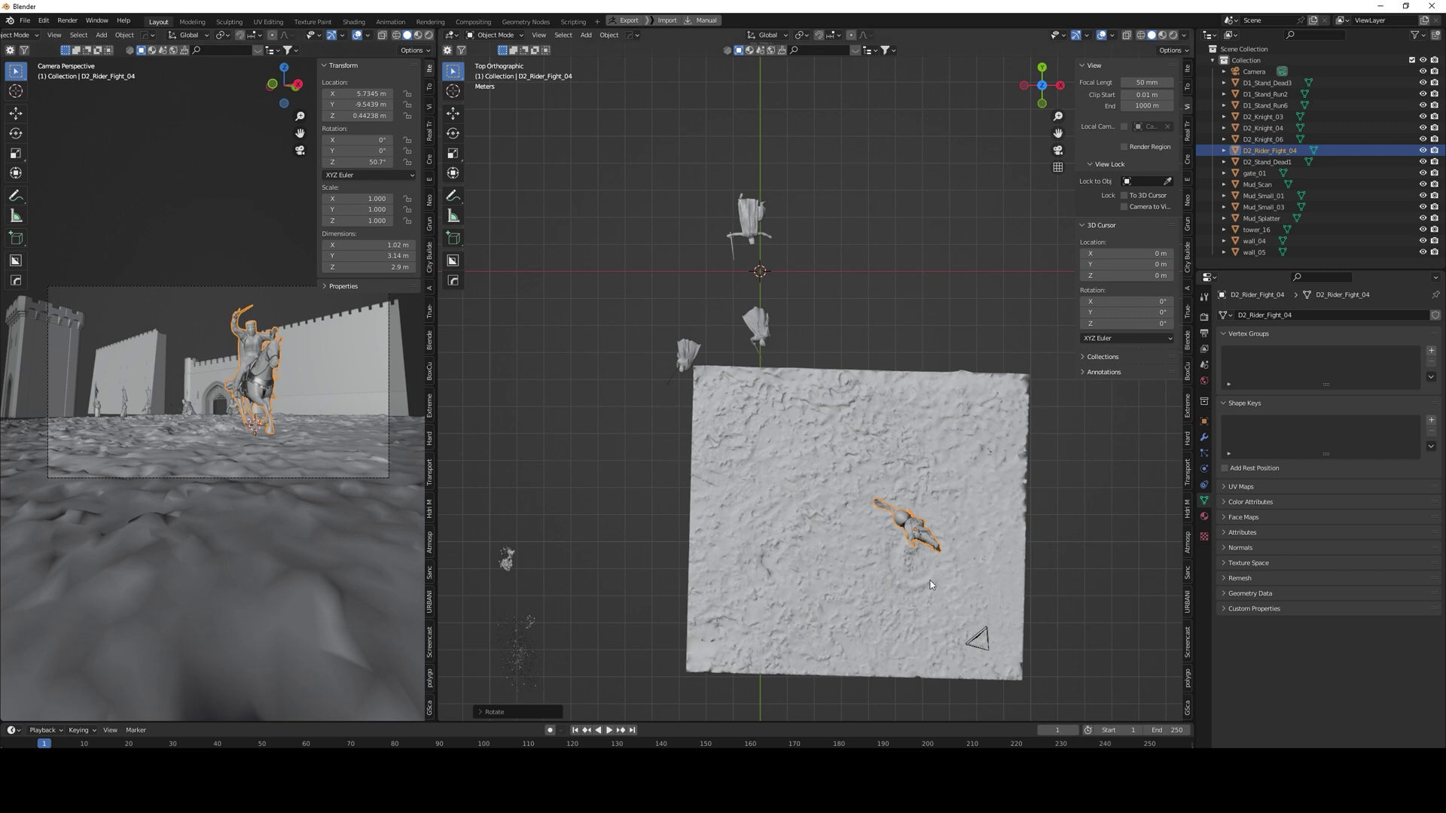
{"action": "scroll", "coordinate": [788, 481], "scroll_direction": "down", "scroll_amount": 2}
{"action": "scroll", "coordinate": [703, 330], "scroll_direction": "up", "scroll_amount": 3}
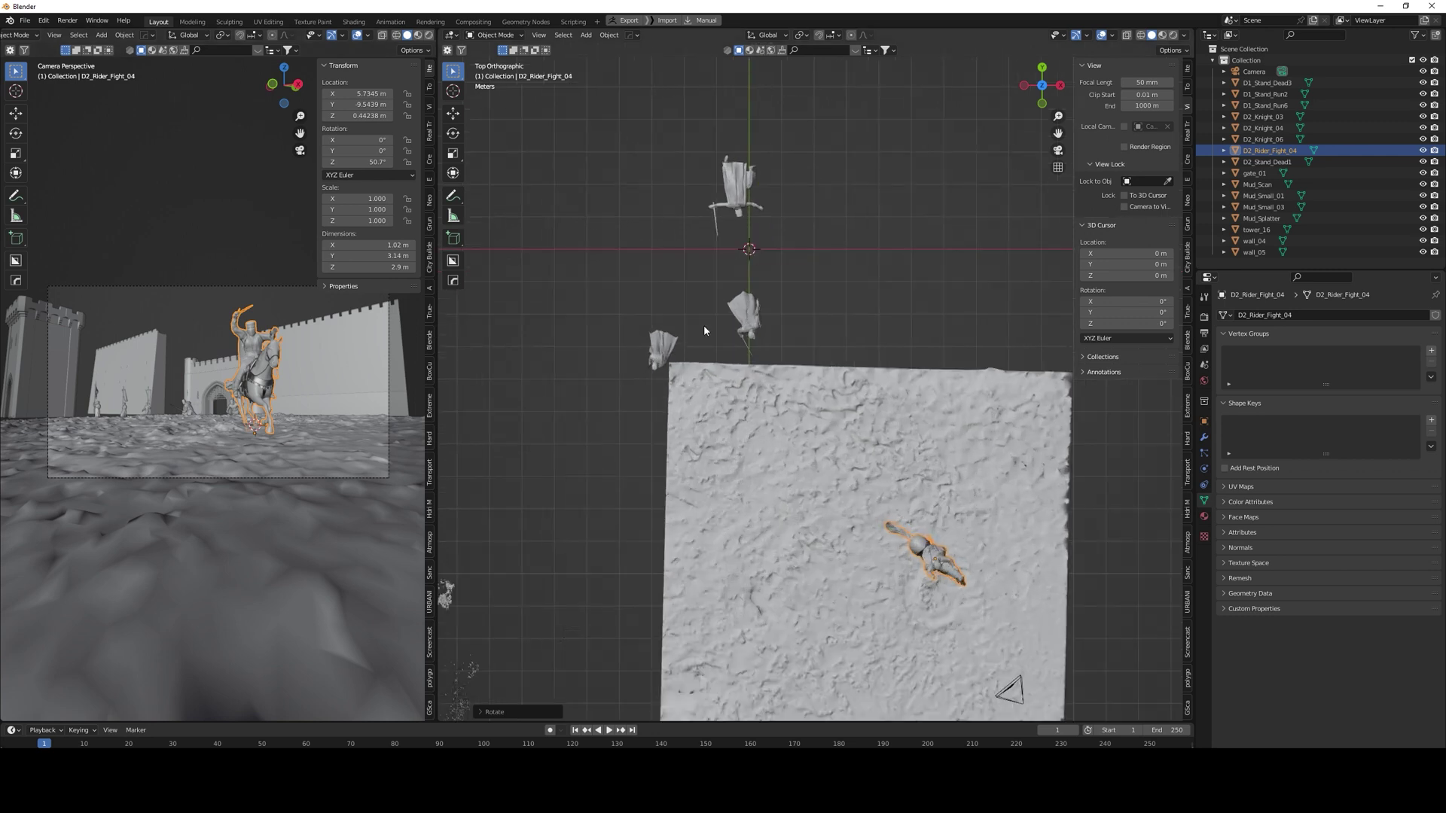
{"action": "left_click", "coordinate": [659, 350]}
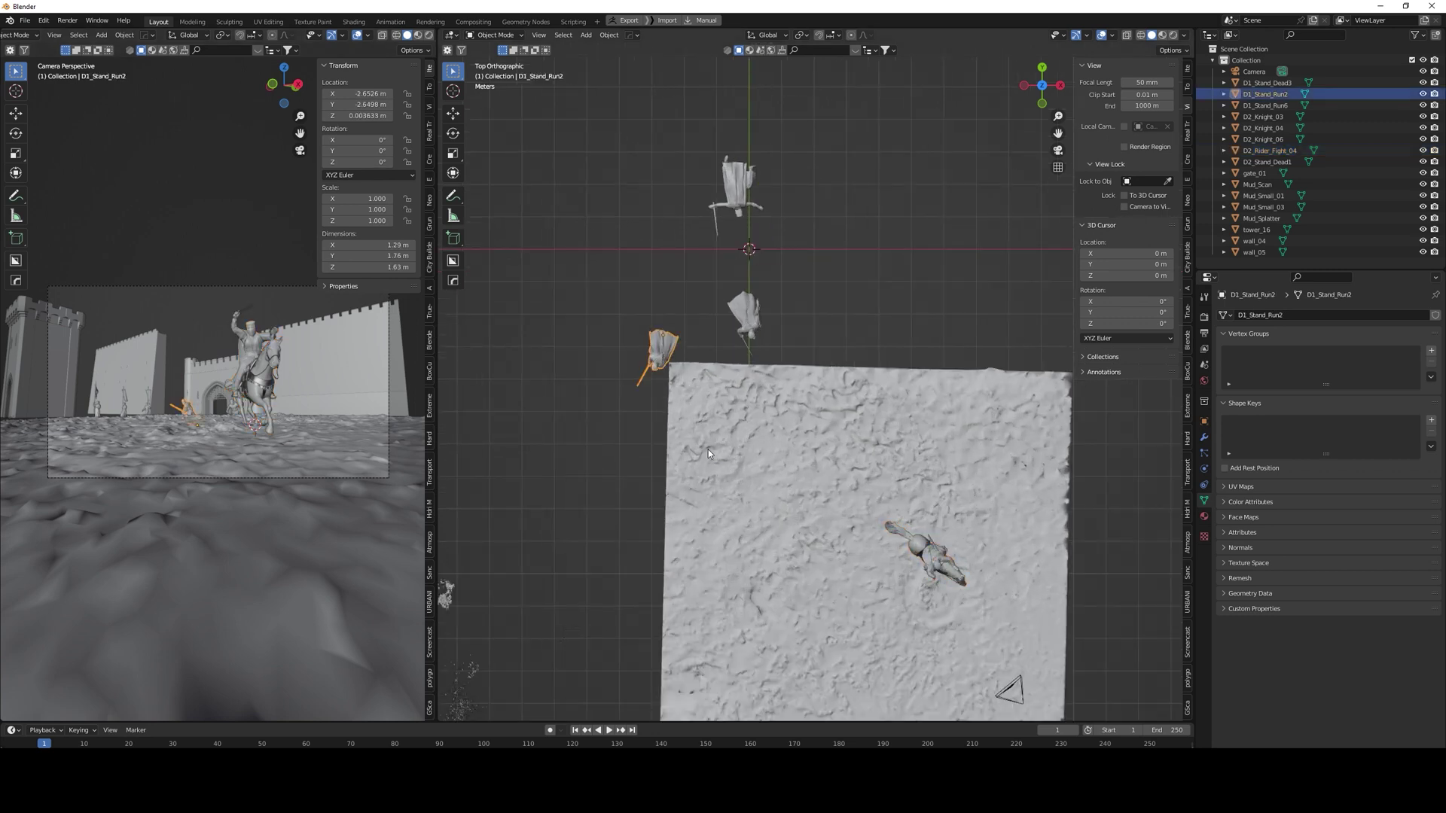
Step: Move D1_Stand_Run2 onto the mud before the rider and turn it about -173° to face him
{"action": "key", "text": "g"}
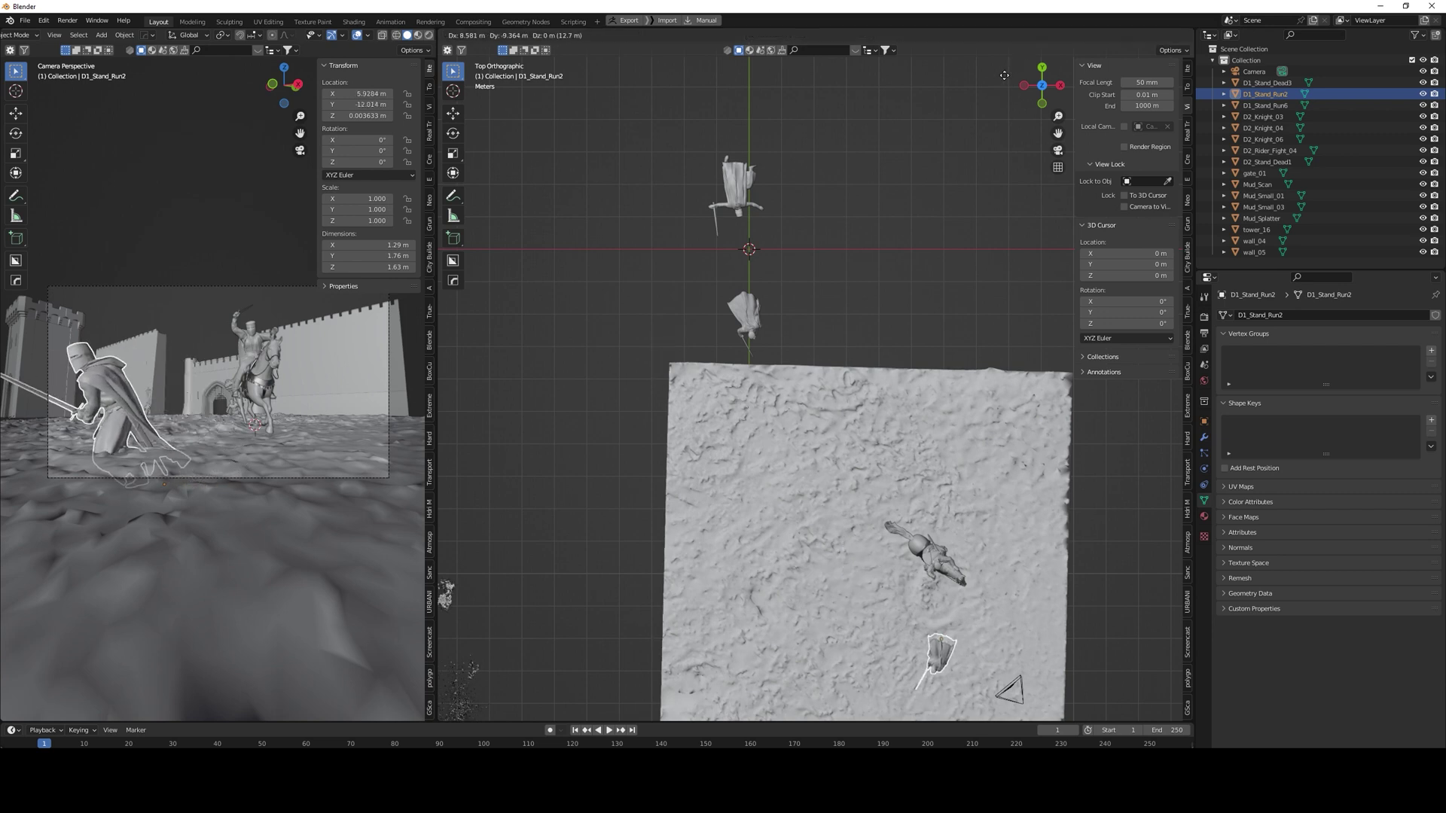
{"action": "left_click", "coordinate": [986, 719]}
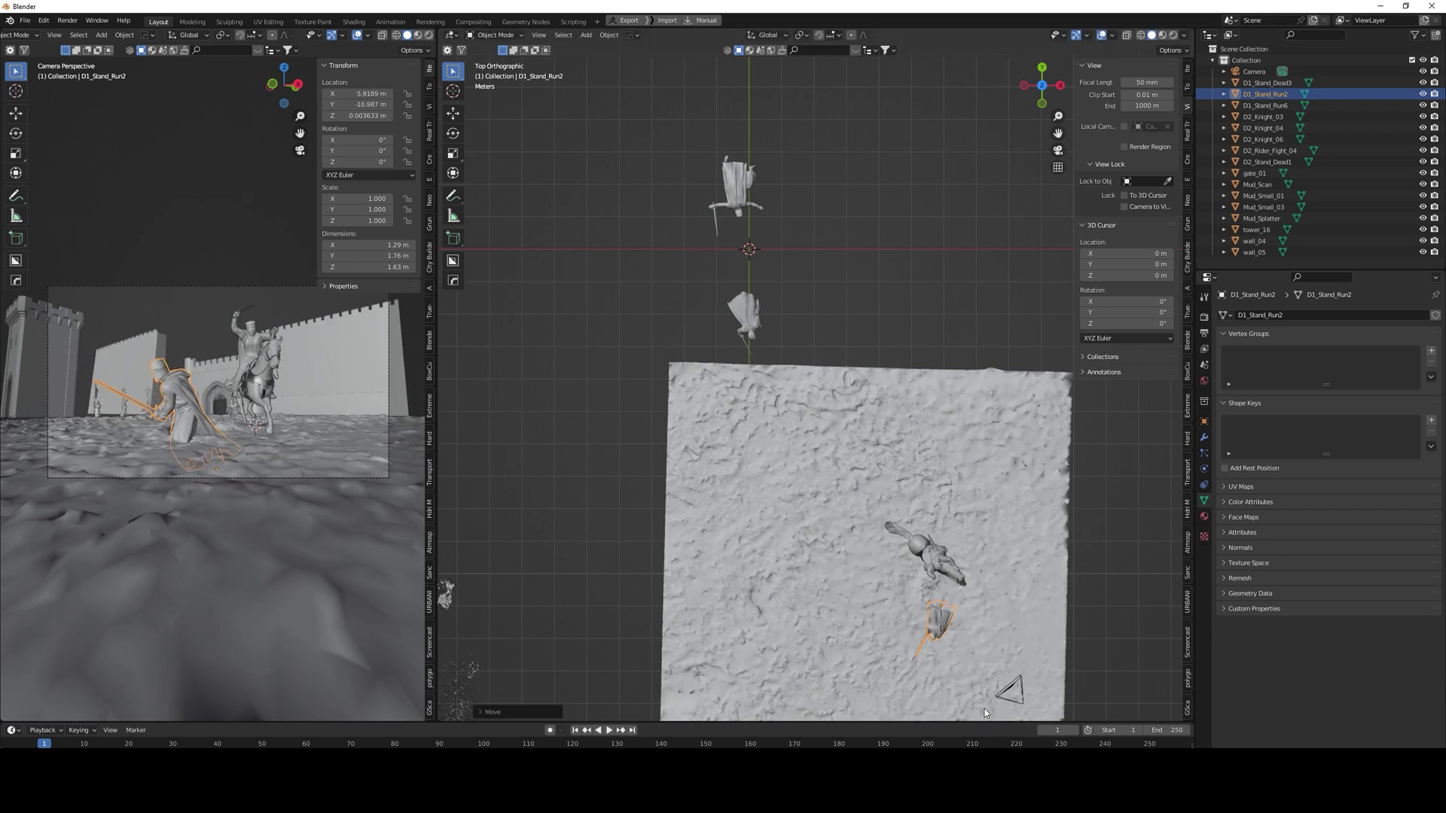
{"action": "key", "text": "r"}
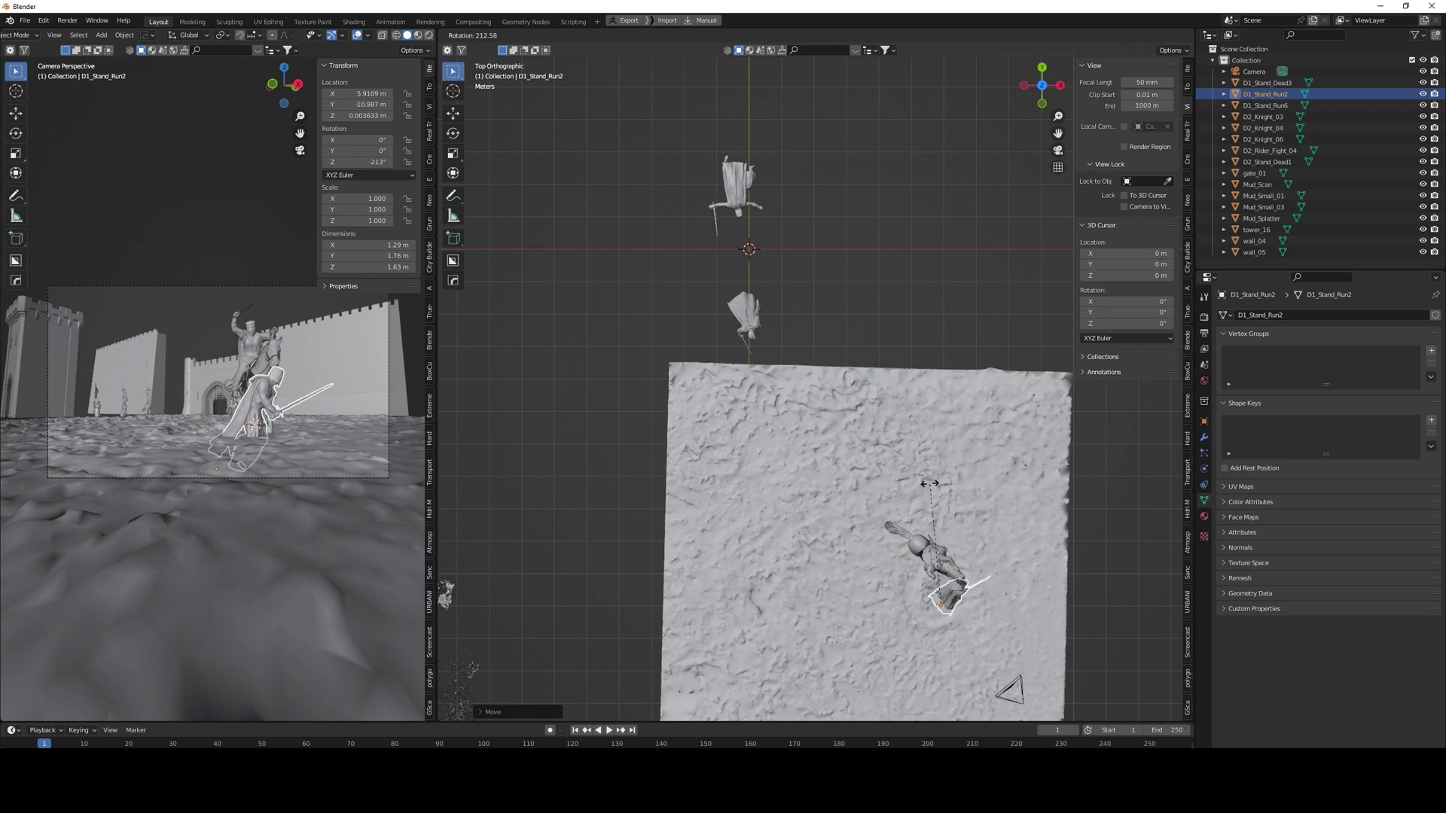
{"action": "left_click", "coordinate": [903, 520]}
{"action": "key", "text": "g"}
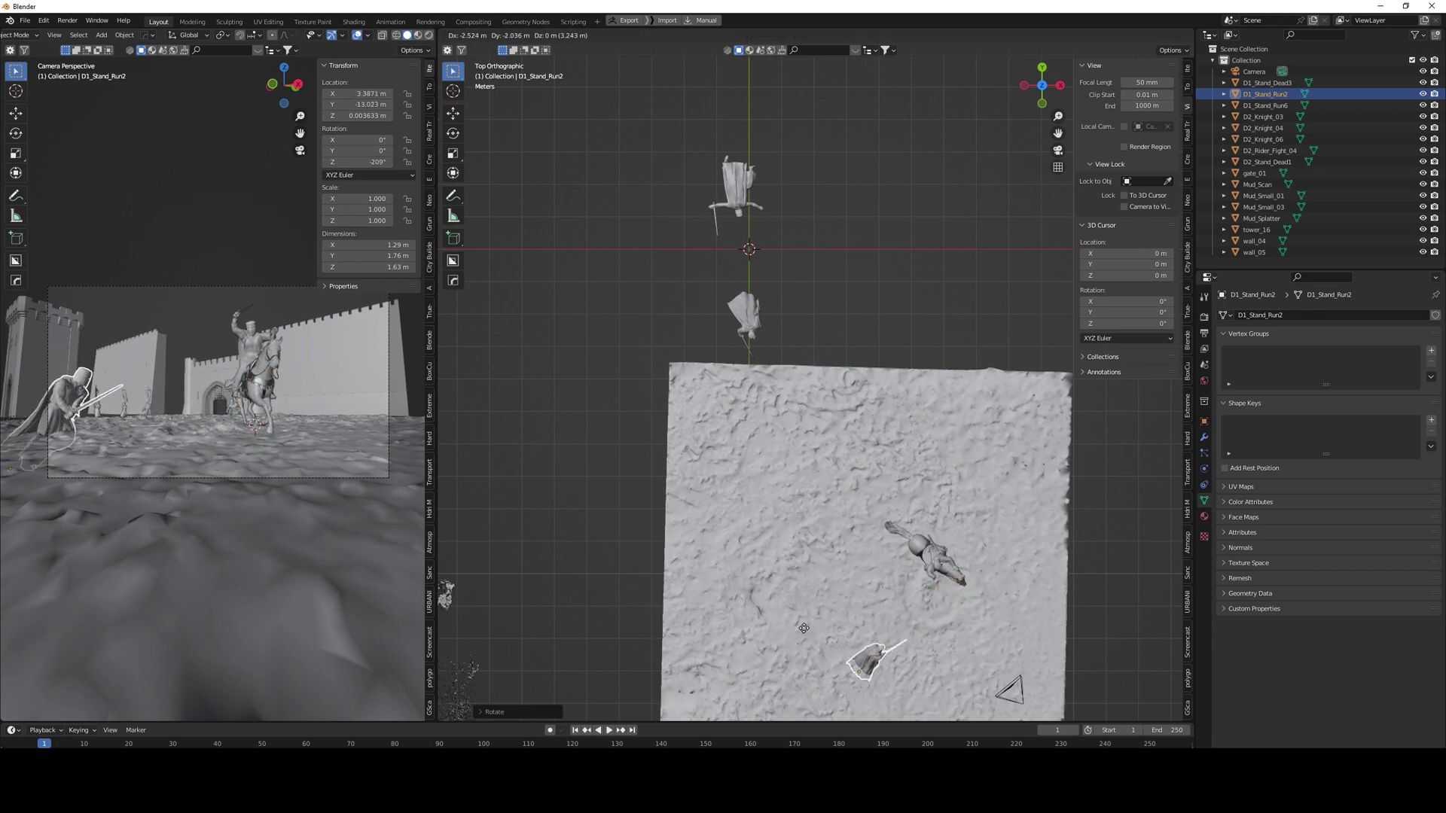
{"action": "left_click", "coordinate": [817, 616]}
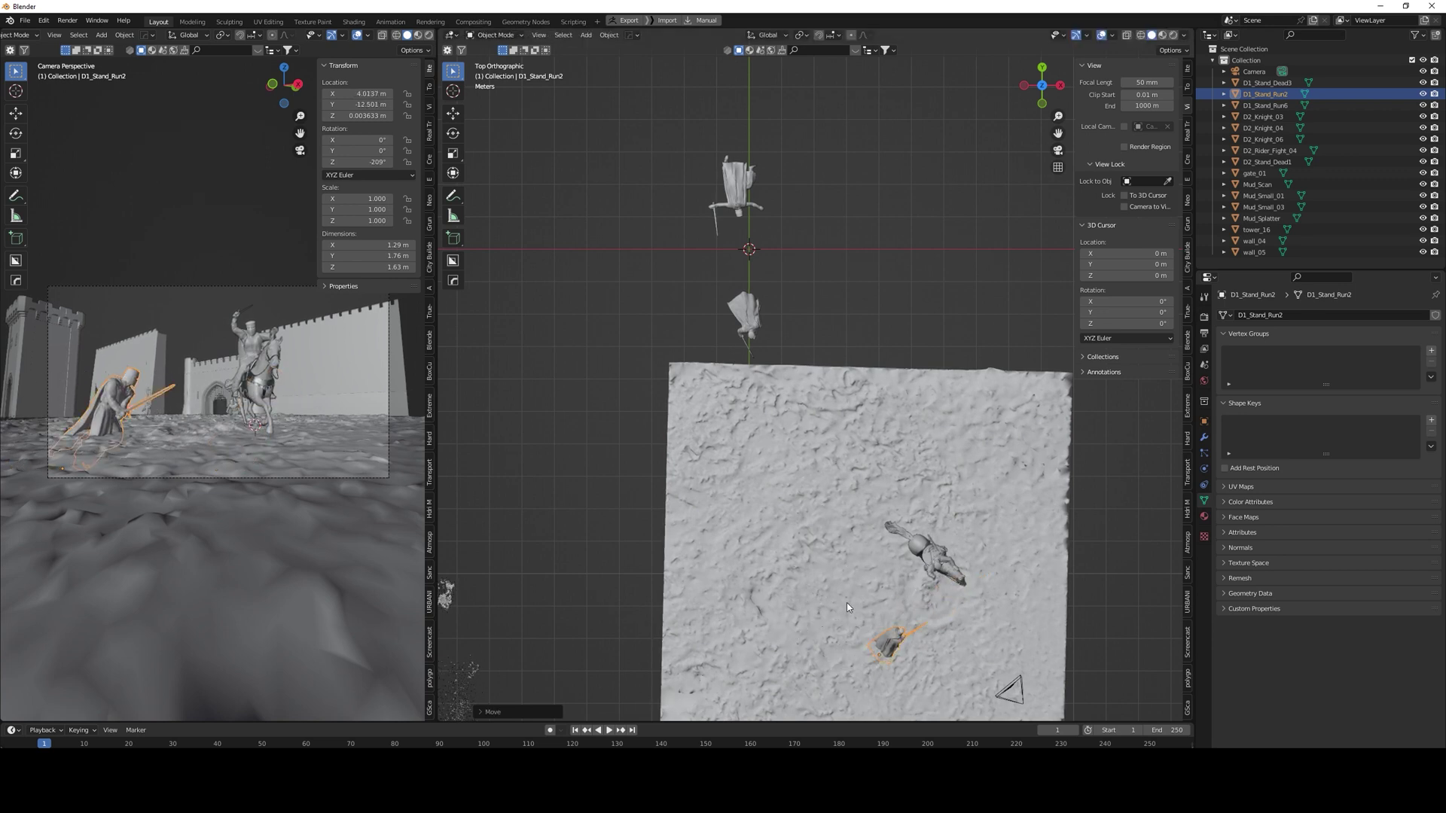
{"action": "key", "text": "r"}
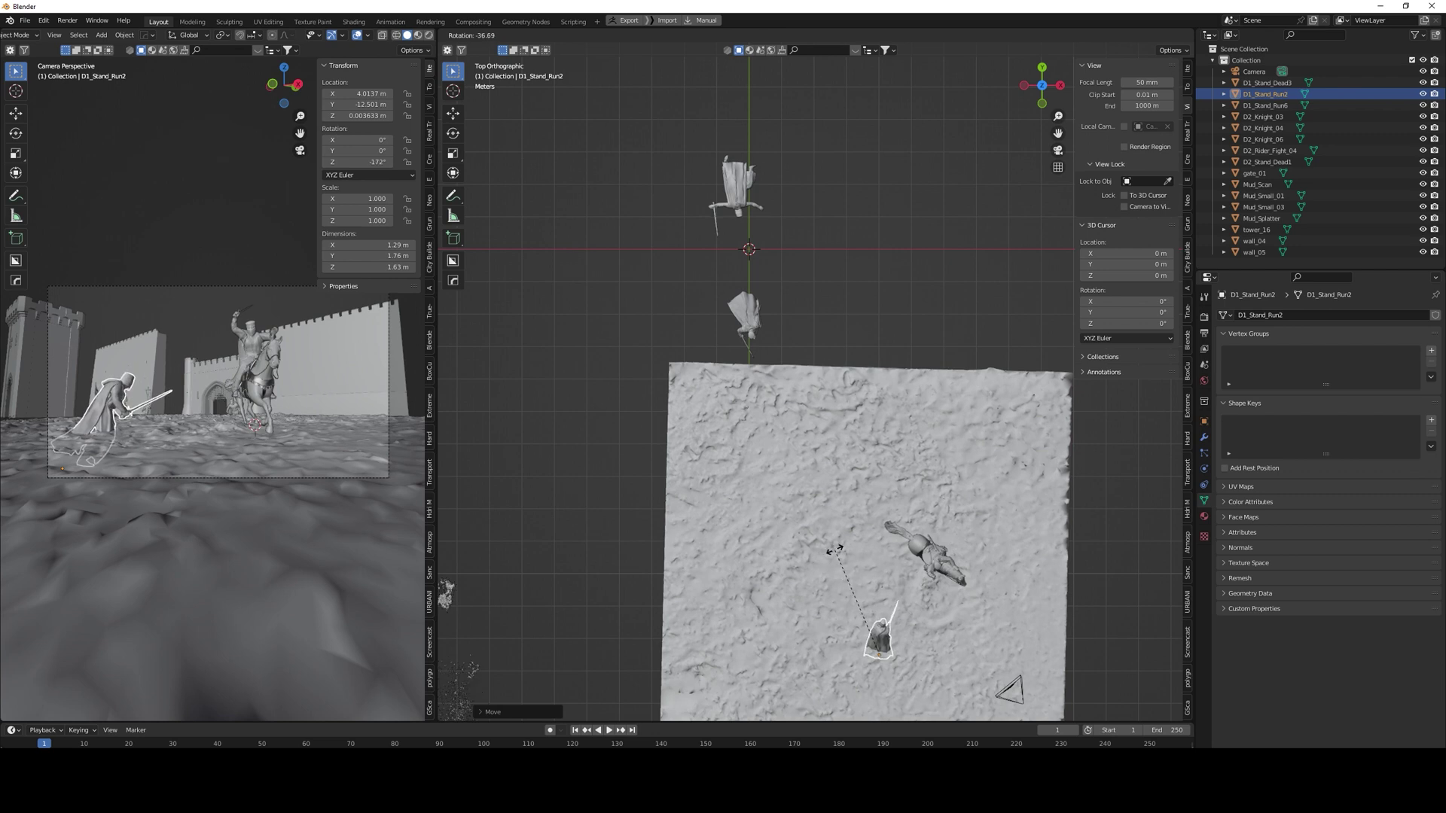
{"action": "left_click", "coordinate": [834, 550]}
{"action": "key", "text": "g"}
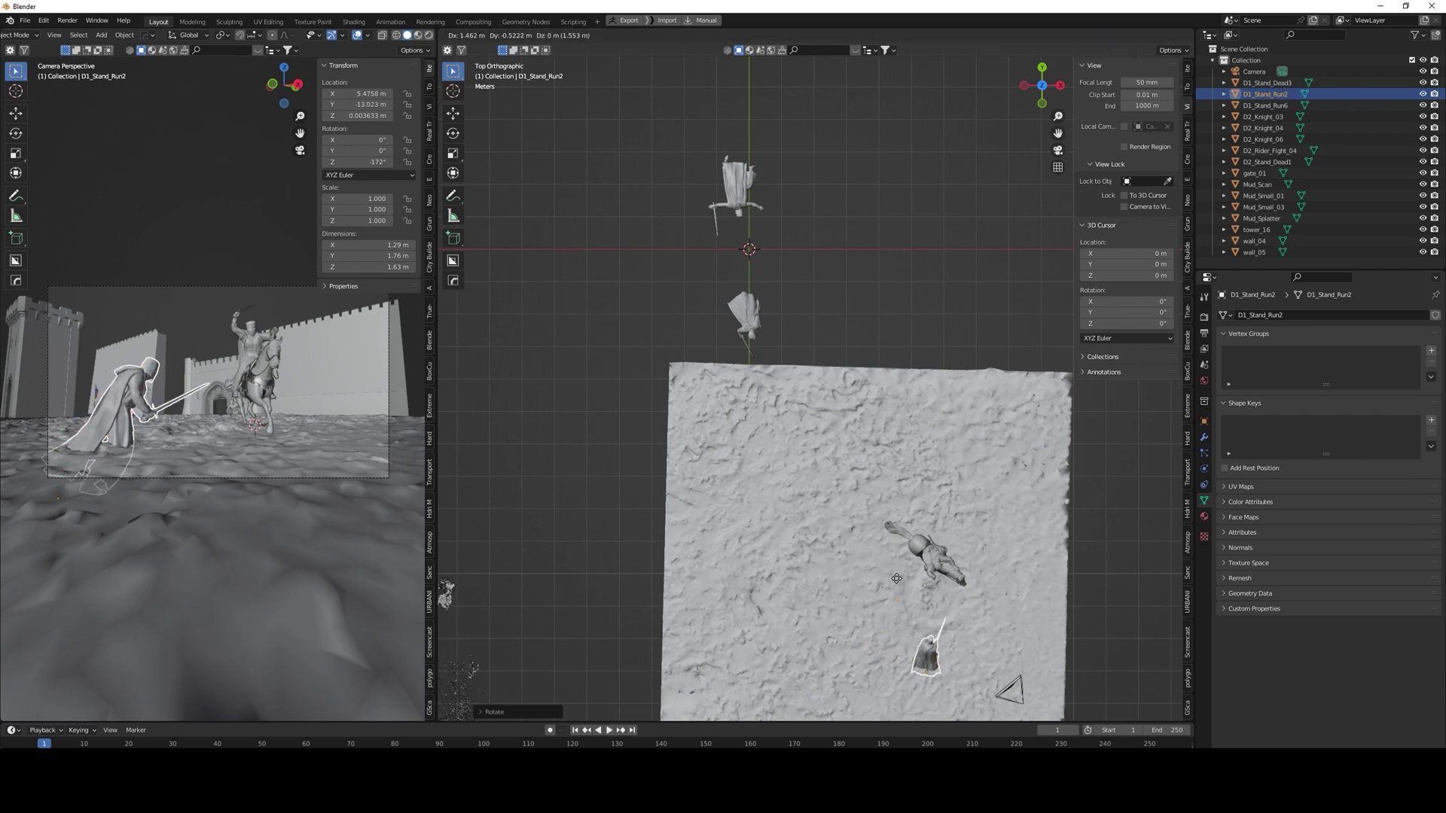
{"action": "left_click", "coordinate": [904, 586]}
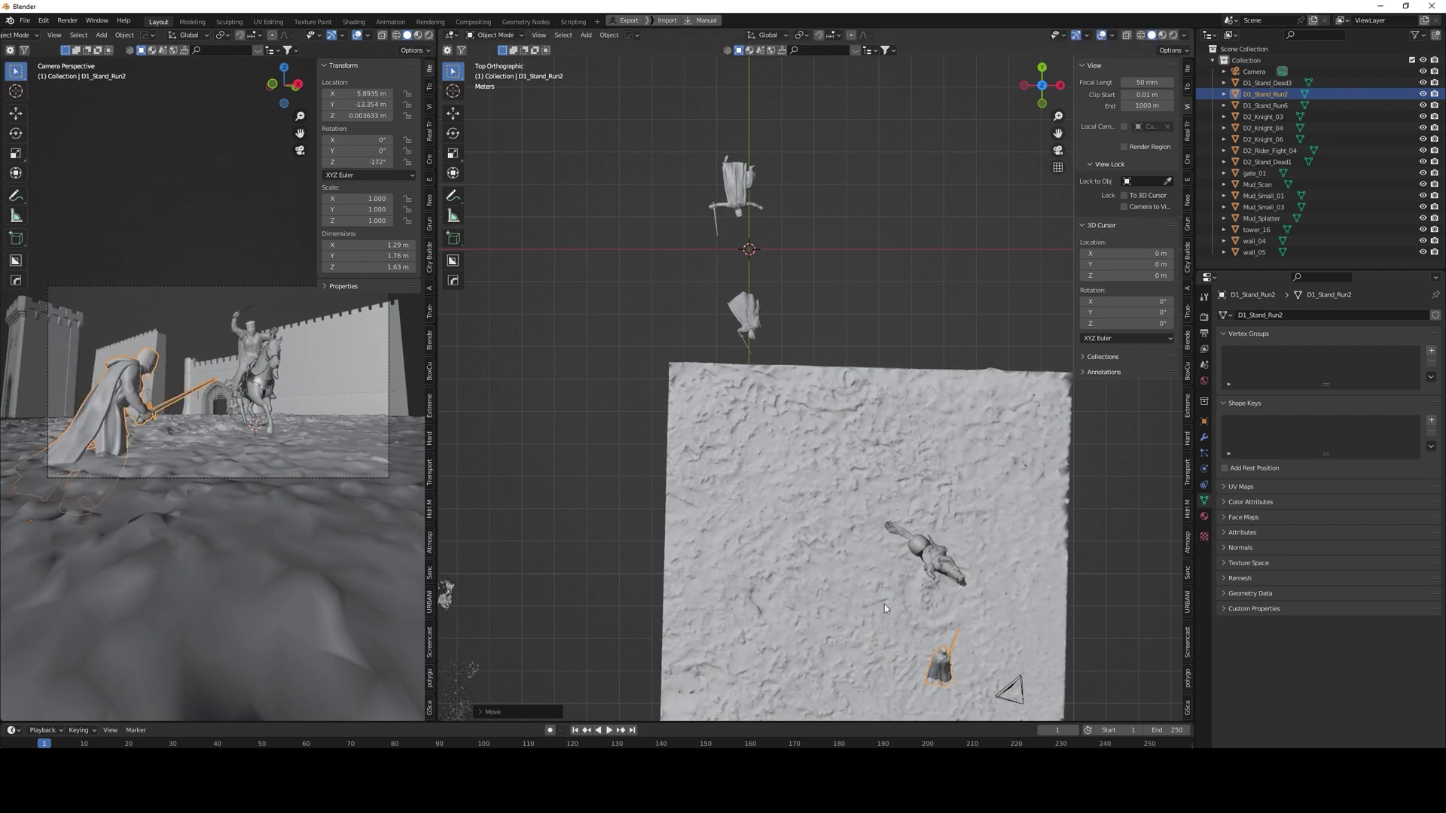
Step: From a low perspective, lift the knight onto the ground surface and tilt it slightly
{"action": "middle_click_drag", "start_coordinate": [896, 646], "coordinate": [840, 517]}
{"action": "key", "text": "g"}
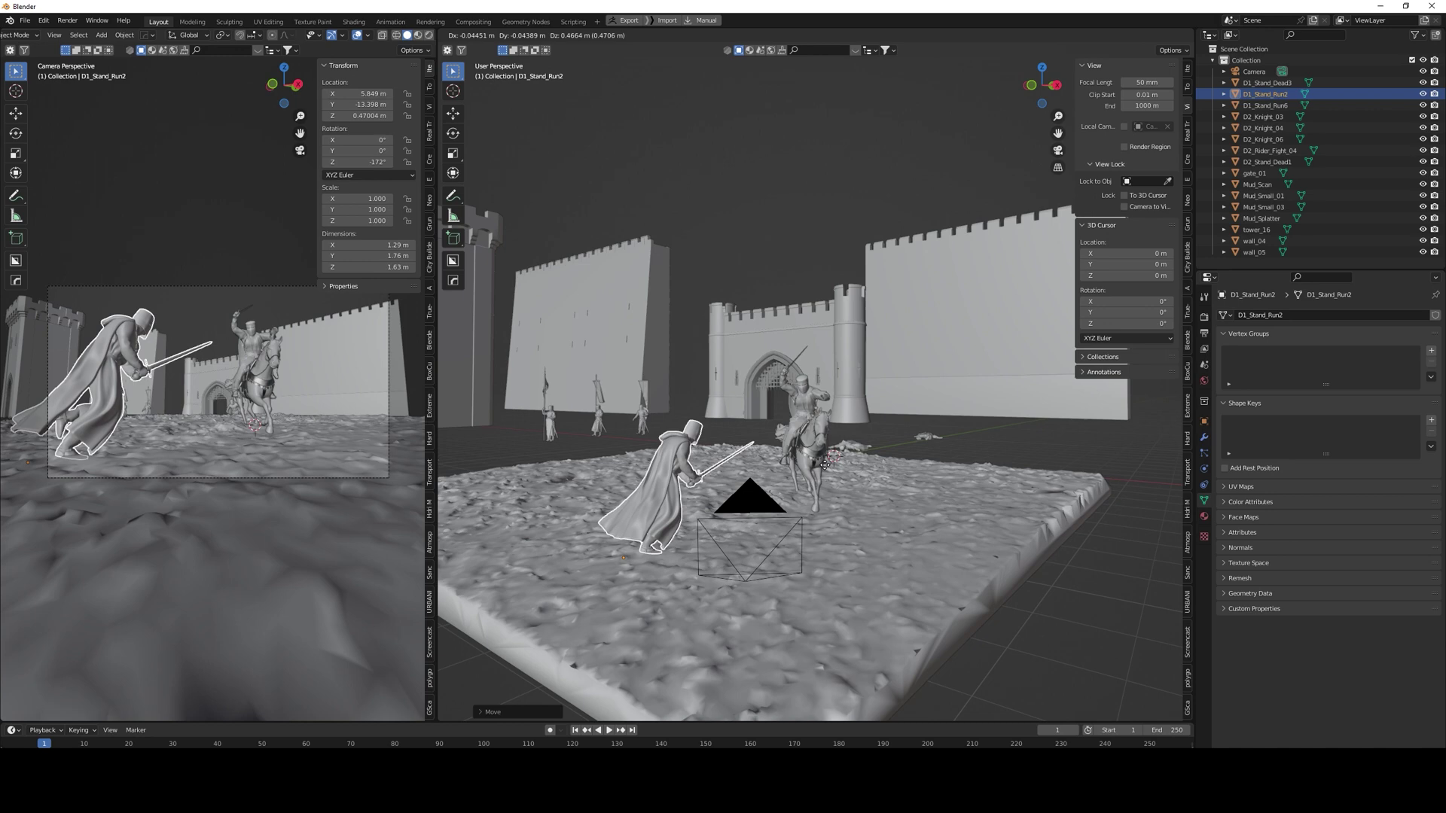
{"action": "left_click", "coordinate": [826, 468]}
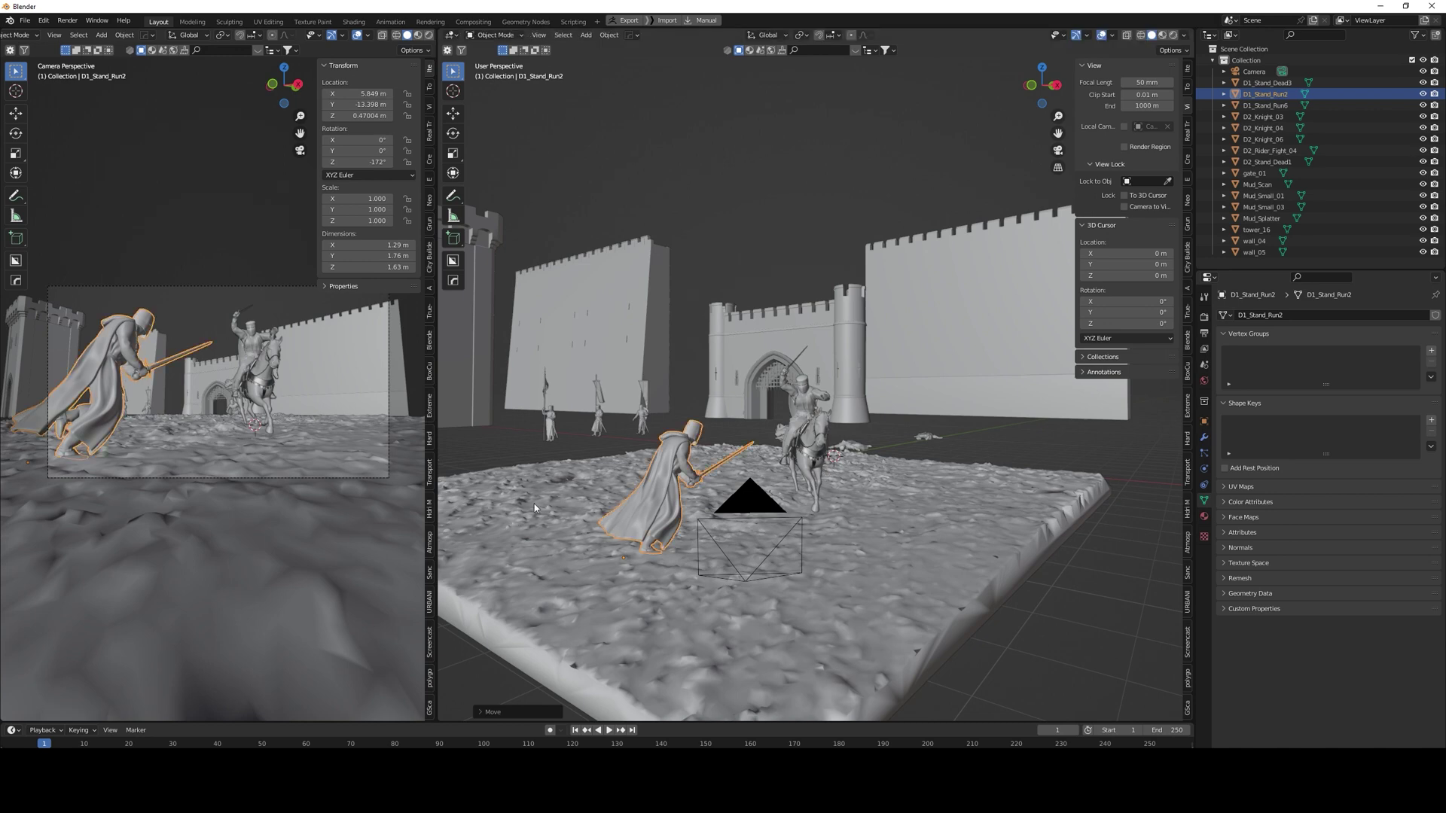
{"action": "key", "text": "r"}
{"action": "left_click", "coordinate": [566, 451]}
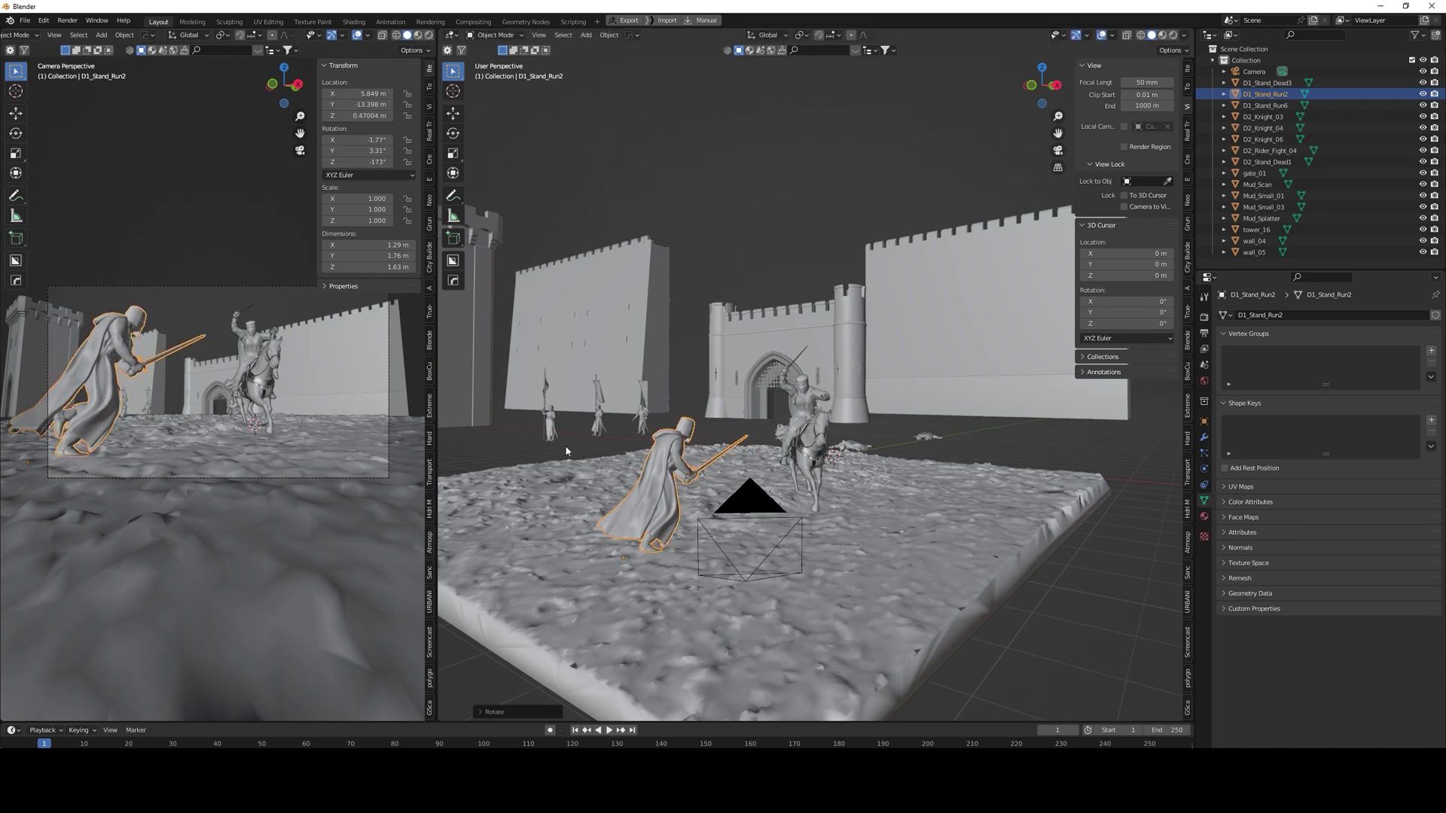
{"action": "key", "text": "g"}
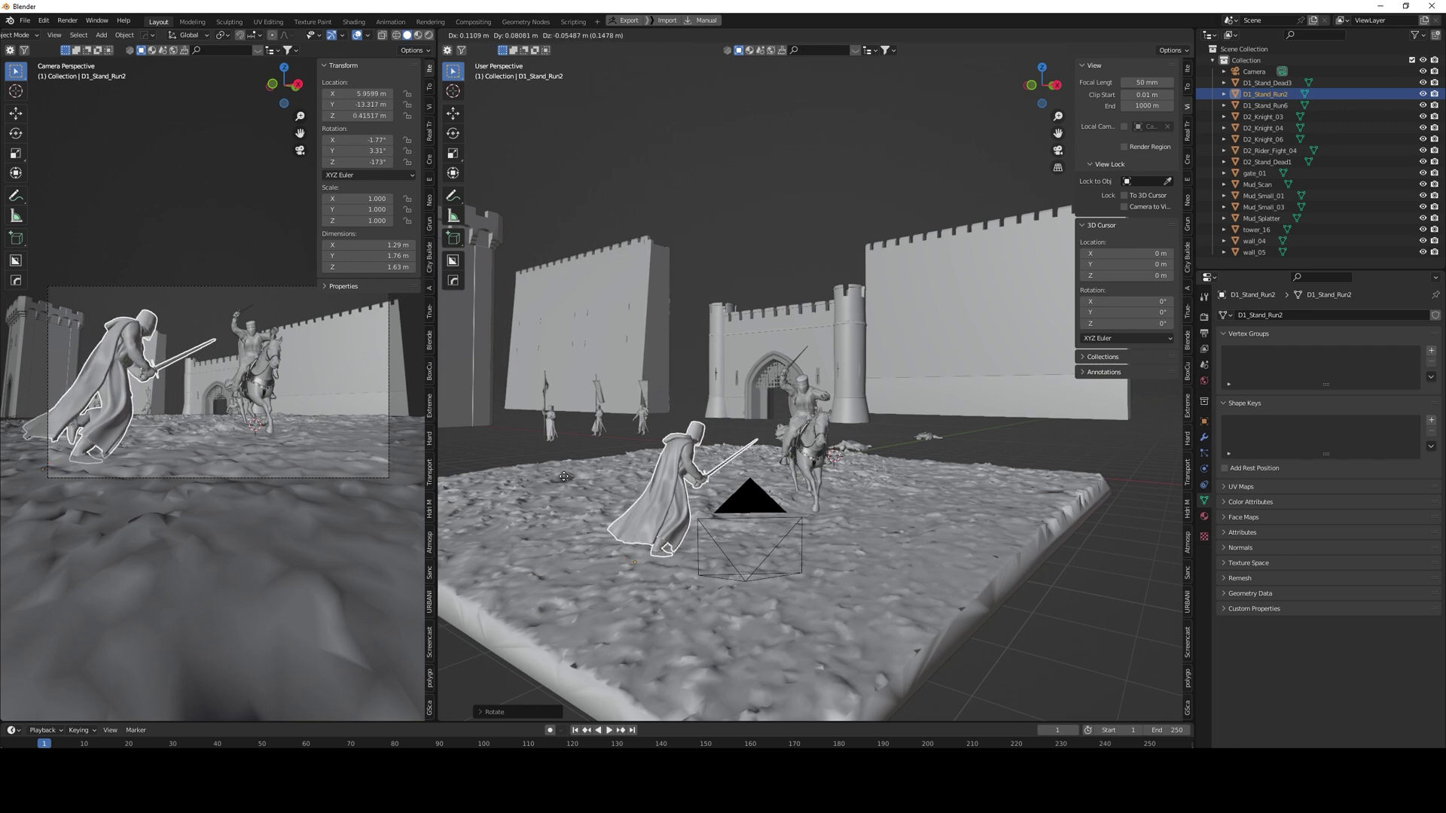
{"action": "left_click", "coordinate": [568, 475]}
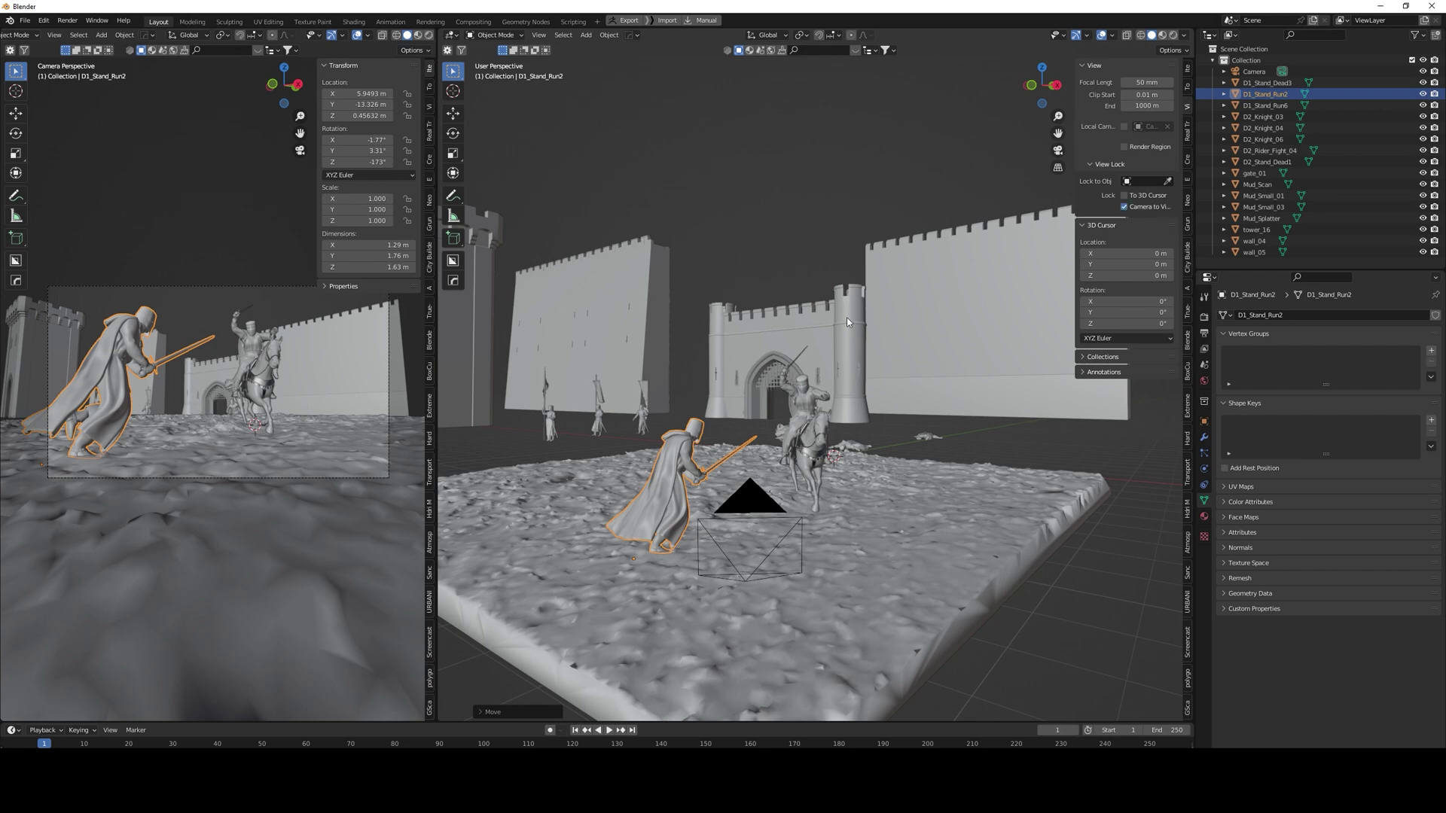
{"action": "left_click", "coordinate": [234, 477]}
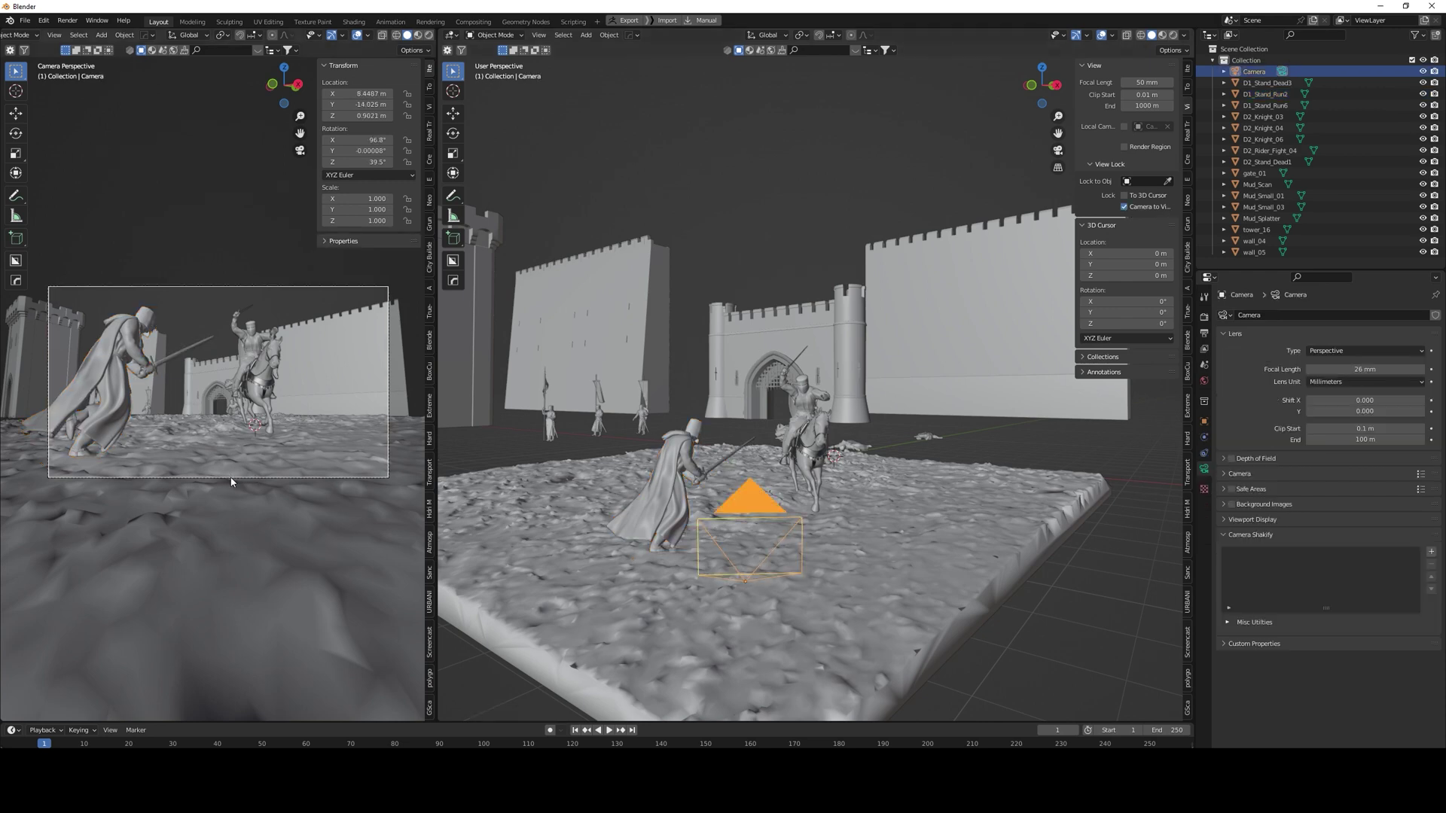
Step: Re-aim the camera to 102° X and 38.3° Z, framing knight and rider before the gate
{"action": "key", "text": "KP_Decimal"}
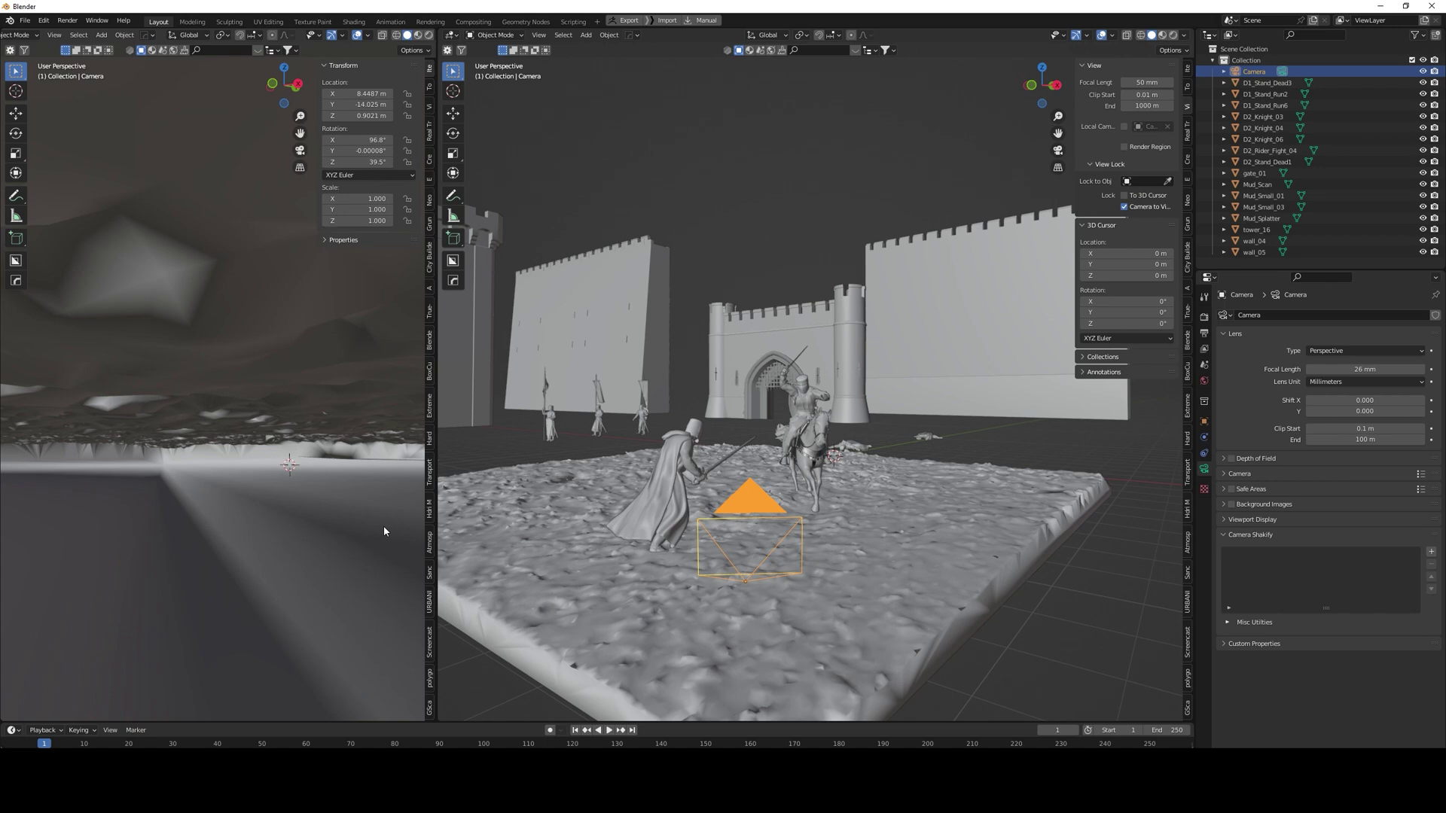
{"action": "key", "text": "KP_0"}
{"action": "key", "text": "KP_Decimal"}
{"action": "scroll", "coordinate": [305, 457], "scroll_direction": "down", "scroll_amount": 8}
{"action": "key", "text": "KP_0"}
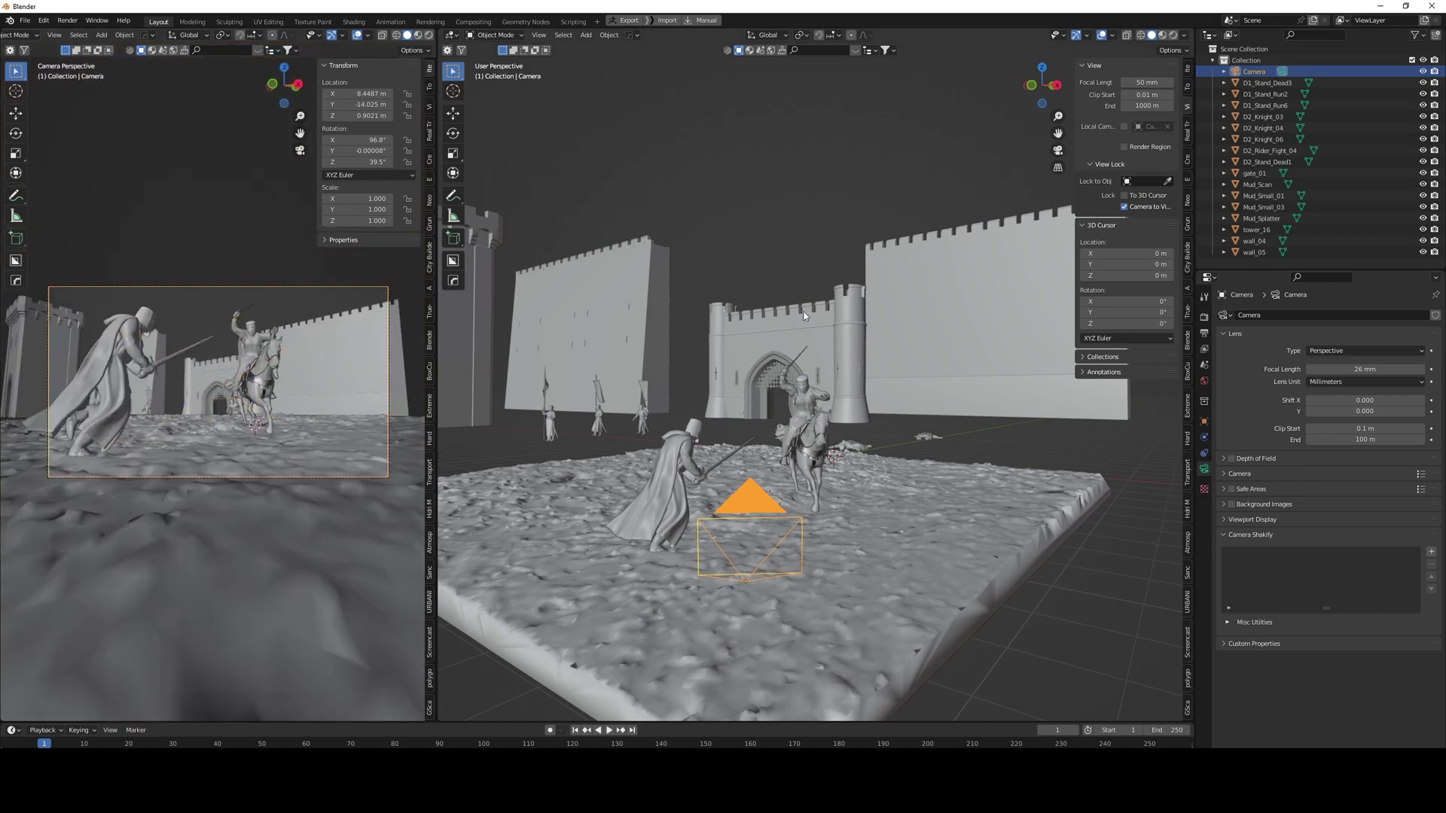
{"action": "left_click", "coordinate": [779, 265]}
{"action": "key", "text": "KP_0"}
{"action": "middle_click_drag", "start_coordinate": [798, 383], "coordinate": [821, 423]}
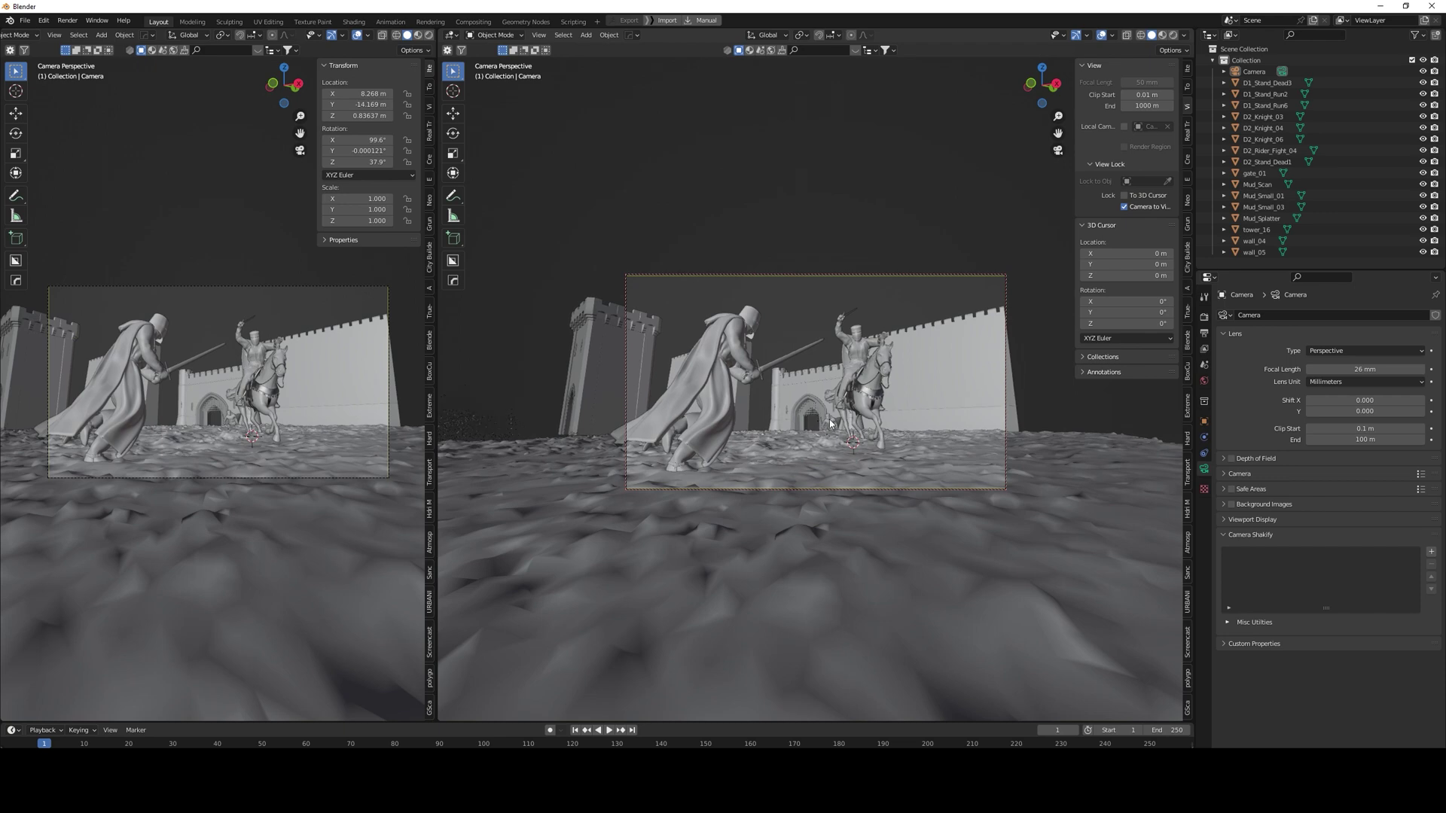
{"action": "middle_click_drag", "start_coordinate": [790, 431], "coordinate": [791, 439]}
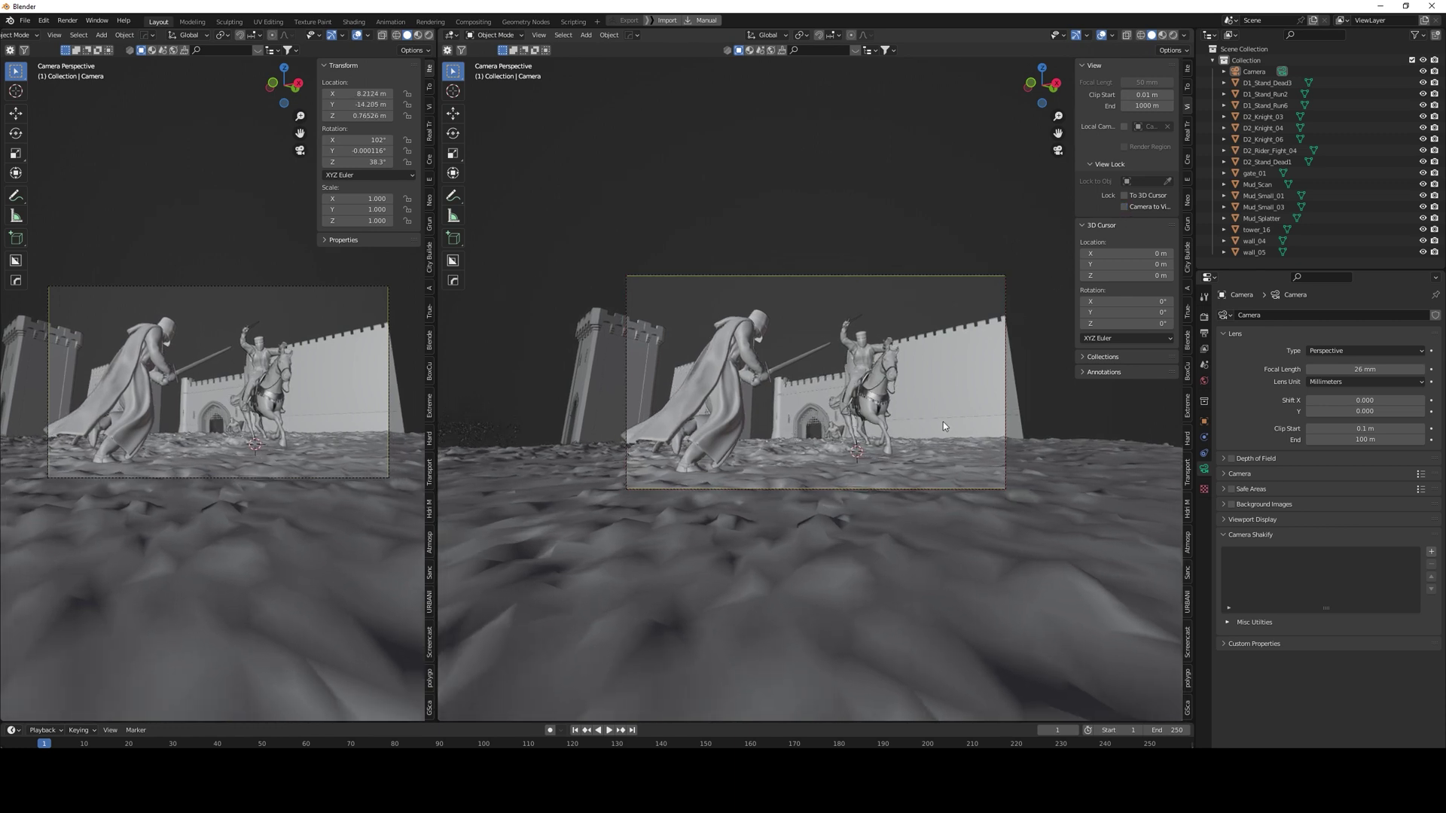
{"action": "key", "text": "KP_7"}
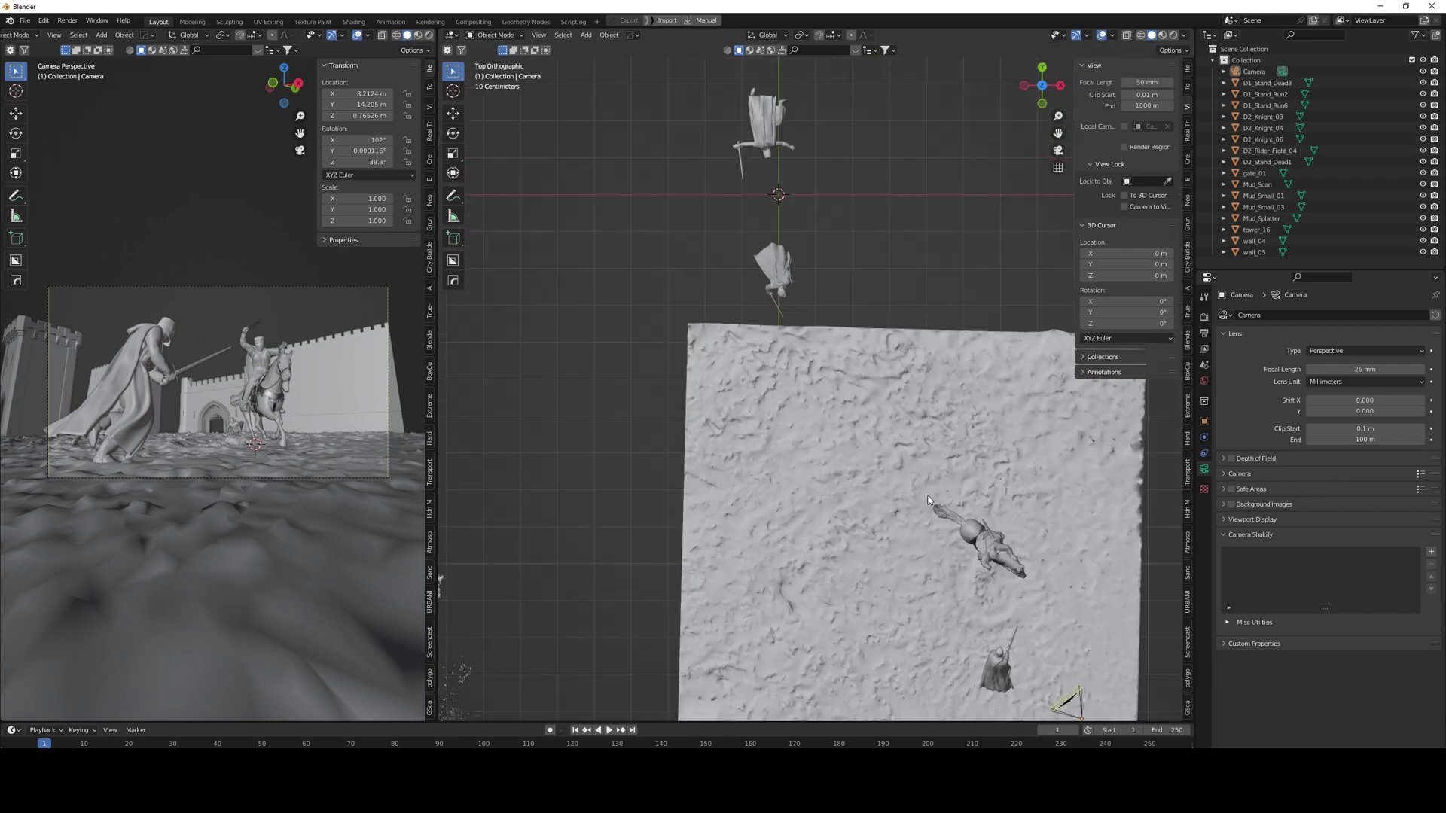
Step: Extend the mud with a Mud_Scan duplicate above the original and a linked copy to its left
{"action": "left_click", "coordinate": [878, 471]}
{"action": "scroll", "coordinate": [862, 455], "scroll_direction": "down", "scroll_amount": 3}
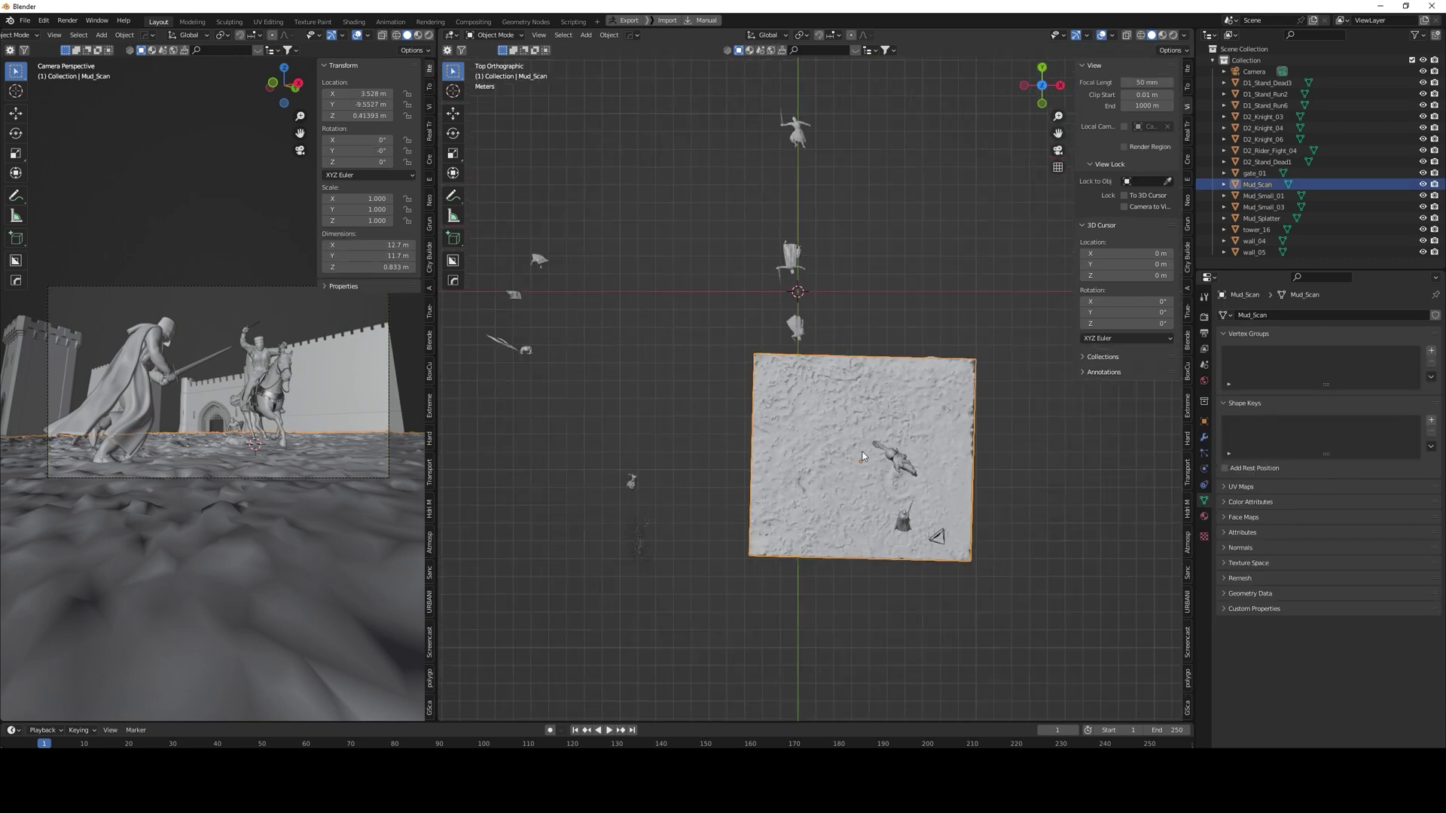
{"action": "key", "text": "shift+d"}
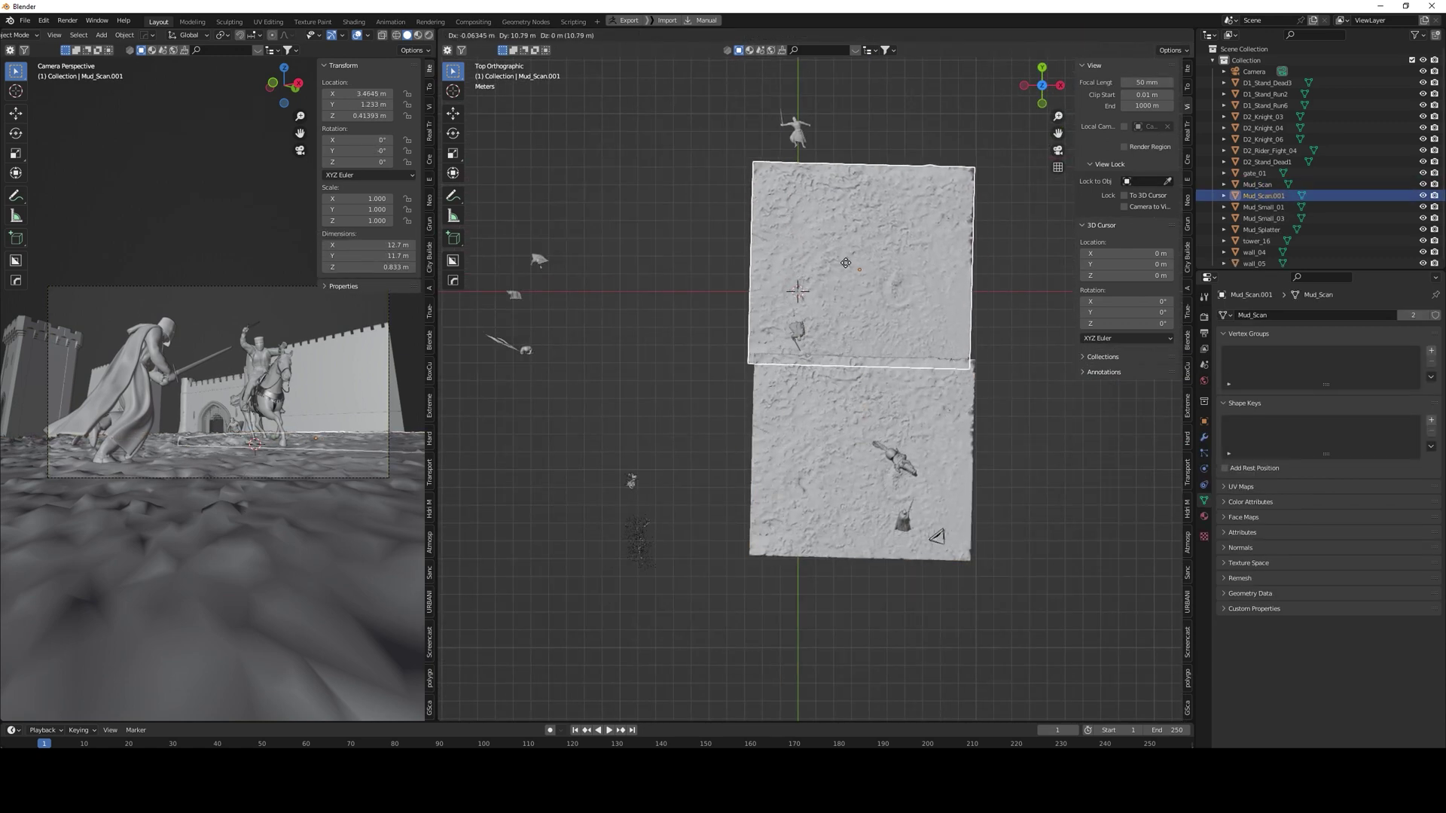
{"action": "left_click", "coordinate": [848, 265]}
{"action": "key", "text": "alt+d"}
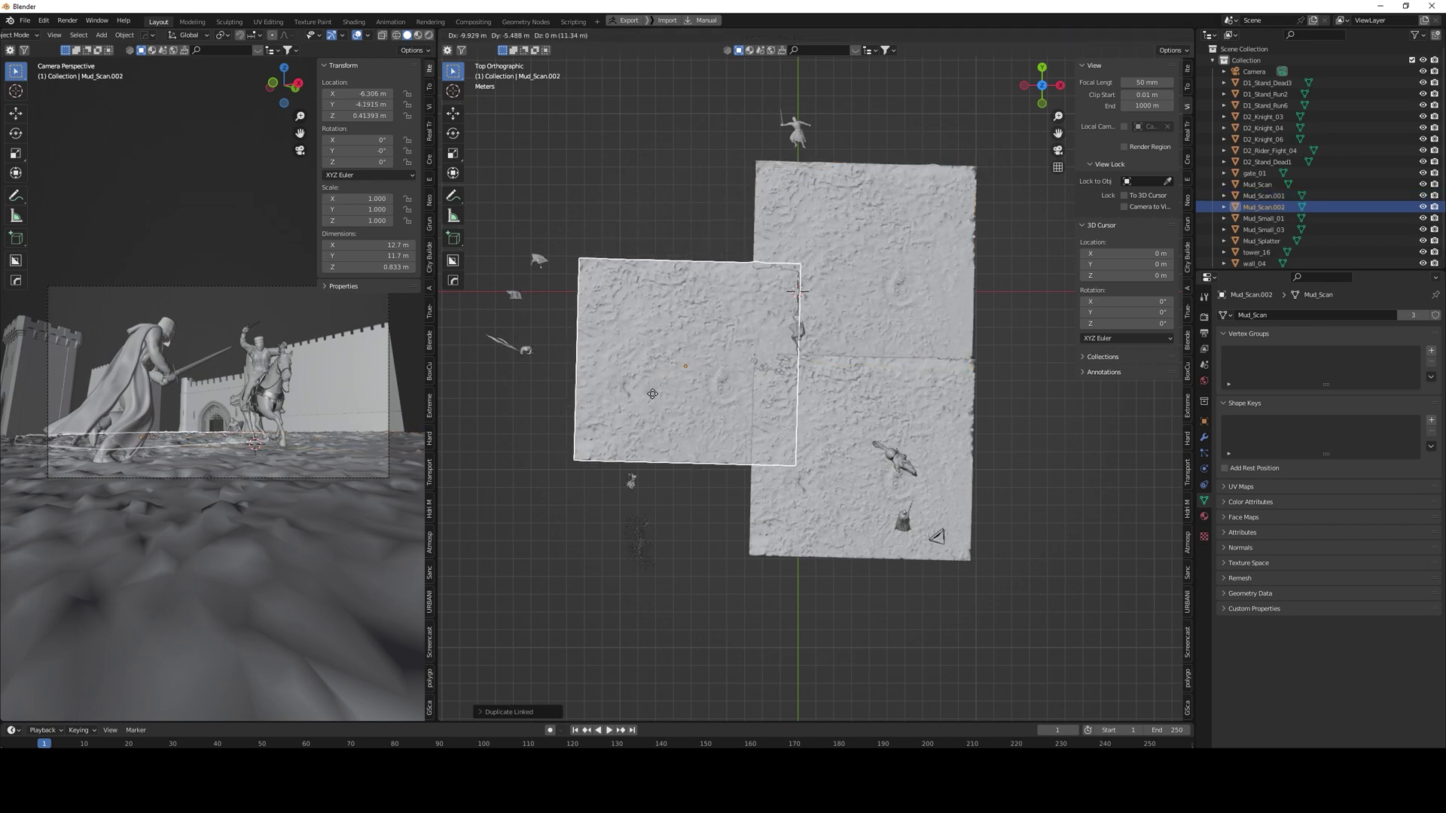
{"action": "left_click", "coordinate": [653, 393]}
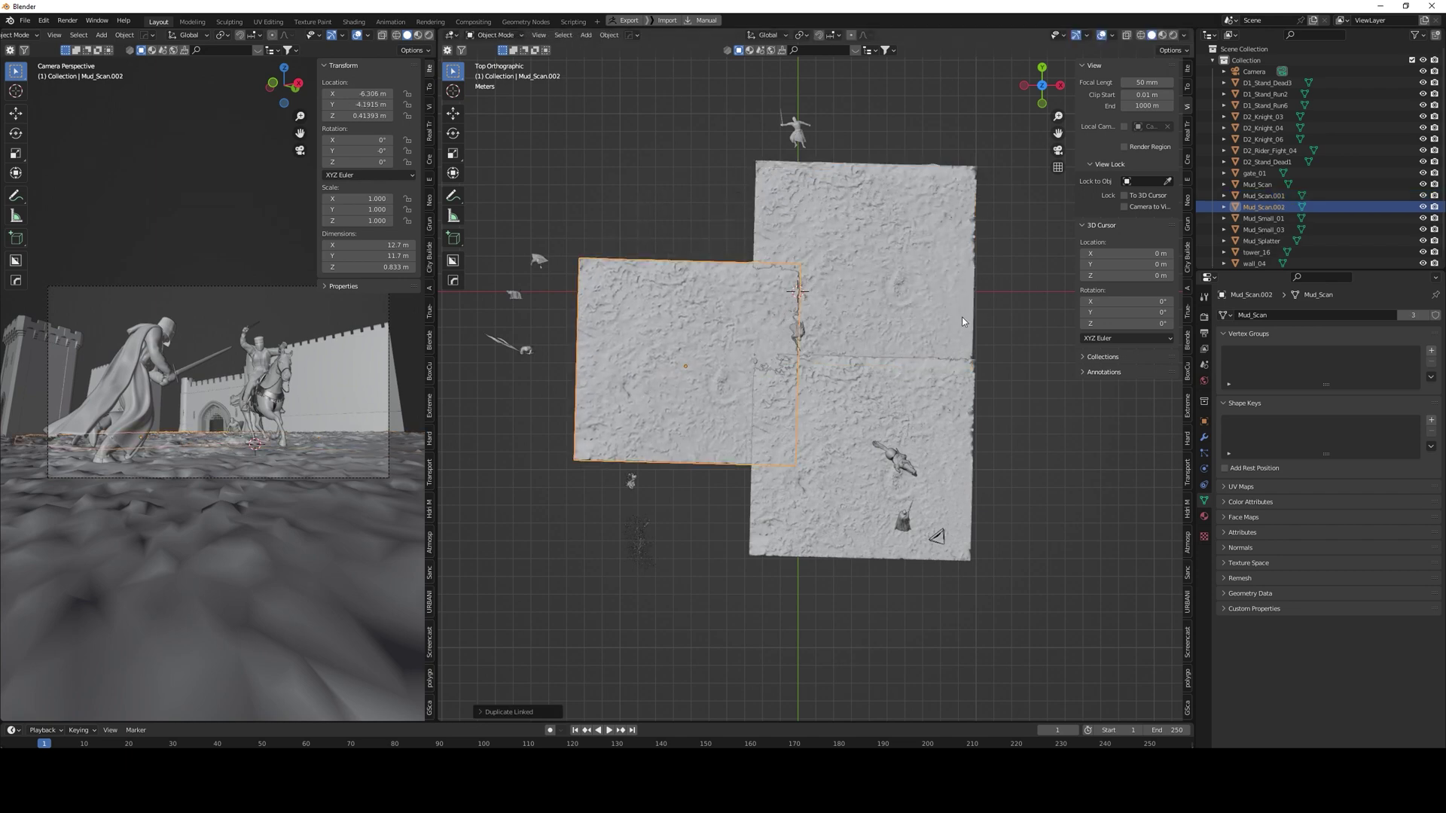
{"action": "scroll", "coordinate": [979, 362], "scroll_direction": "down", "scroll_amount": 5}
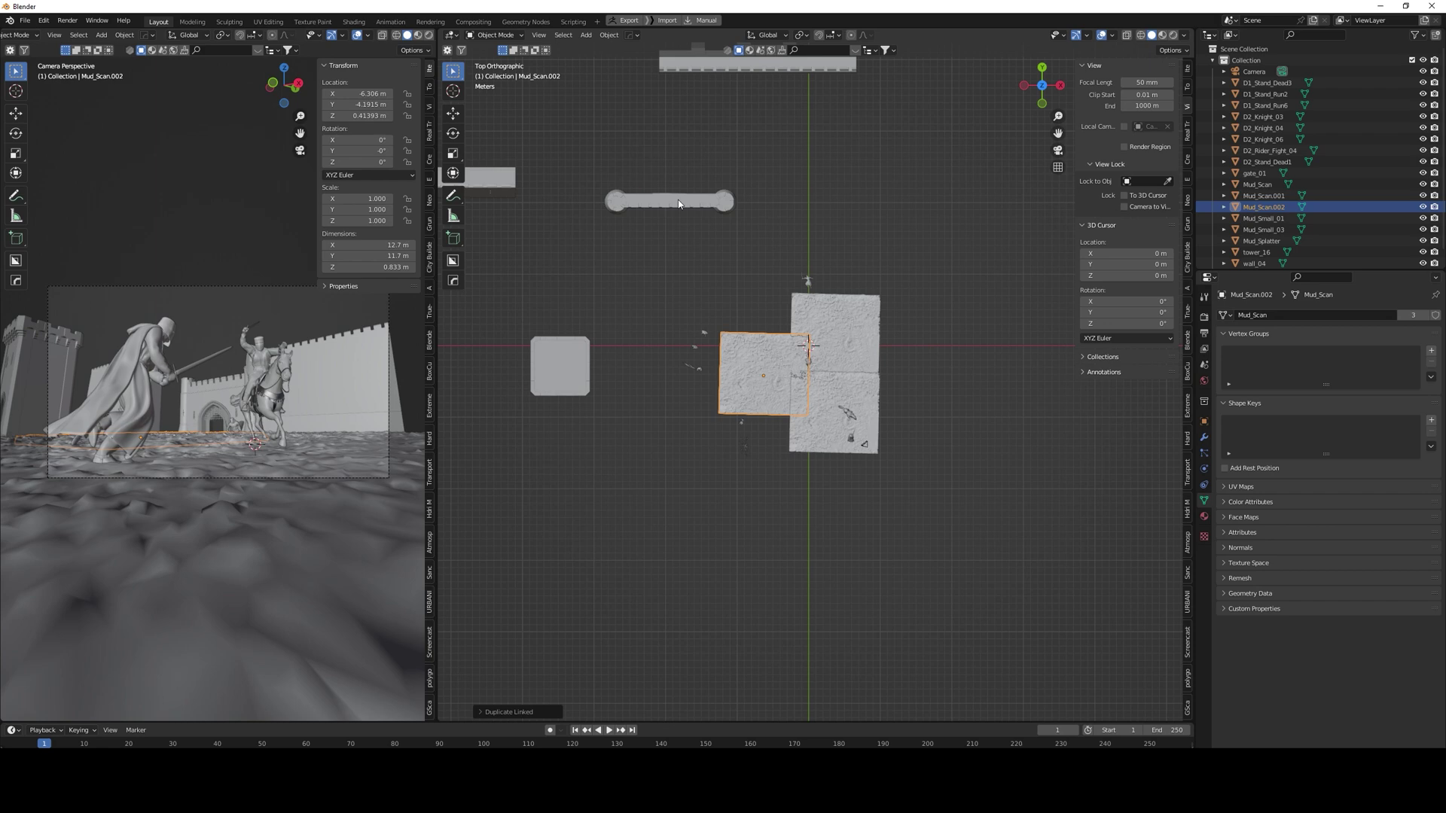
{"action": "left_click", "coordinate": [679, 203]}
Step: Turn gate_01 to 44.1° around its vertical axis and rotate wall_05
{"action": "key", "text": "r"}
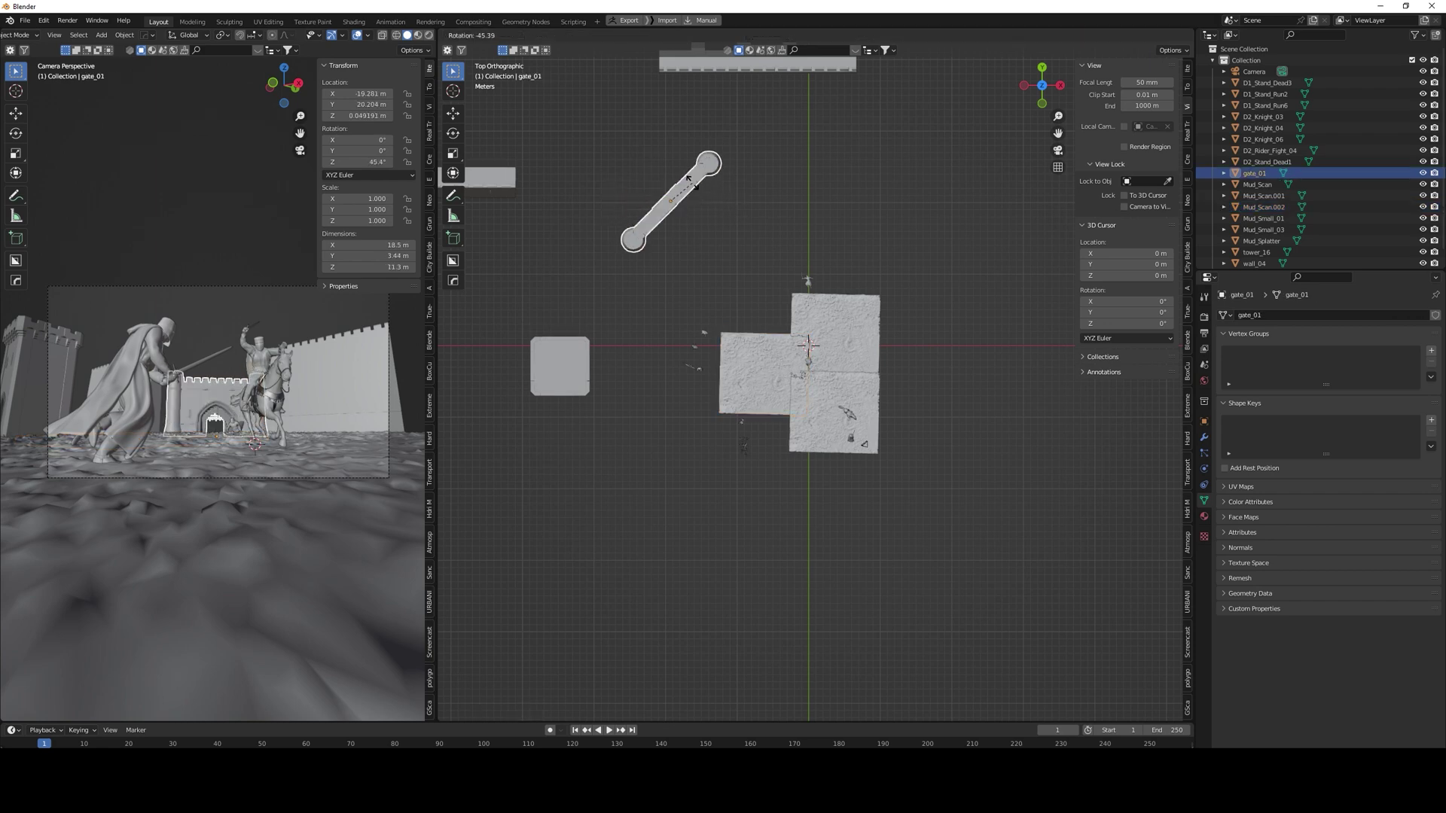
{"action": "left_click", "coordinate": [707, 219]}
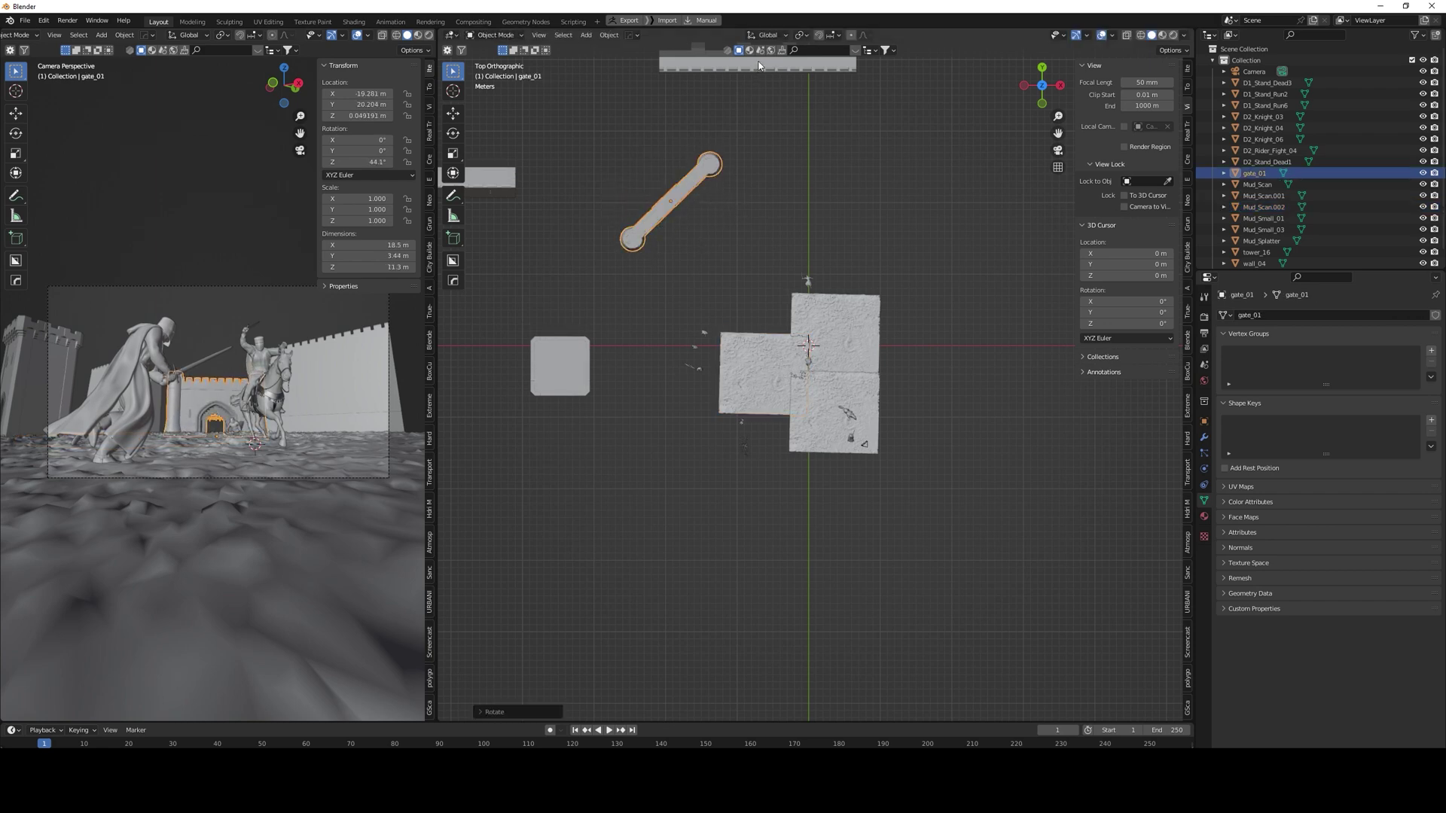
{"action": "scroll", "coordinate": [753, 165], "scroll_direction": "down", "scroll_amount": 3}
{"action": "left_click", "coordinate": [792, 197]}
{"action": "key", "text": "r"}
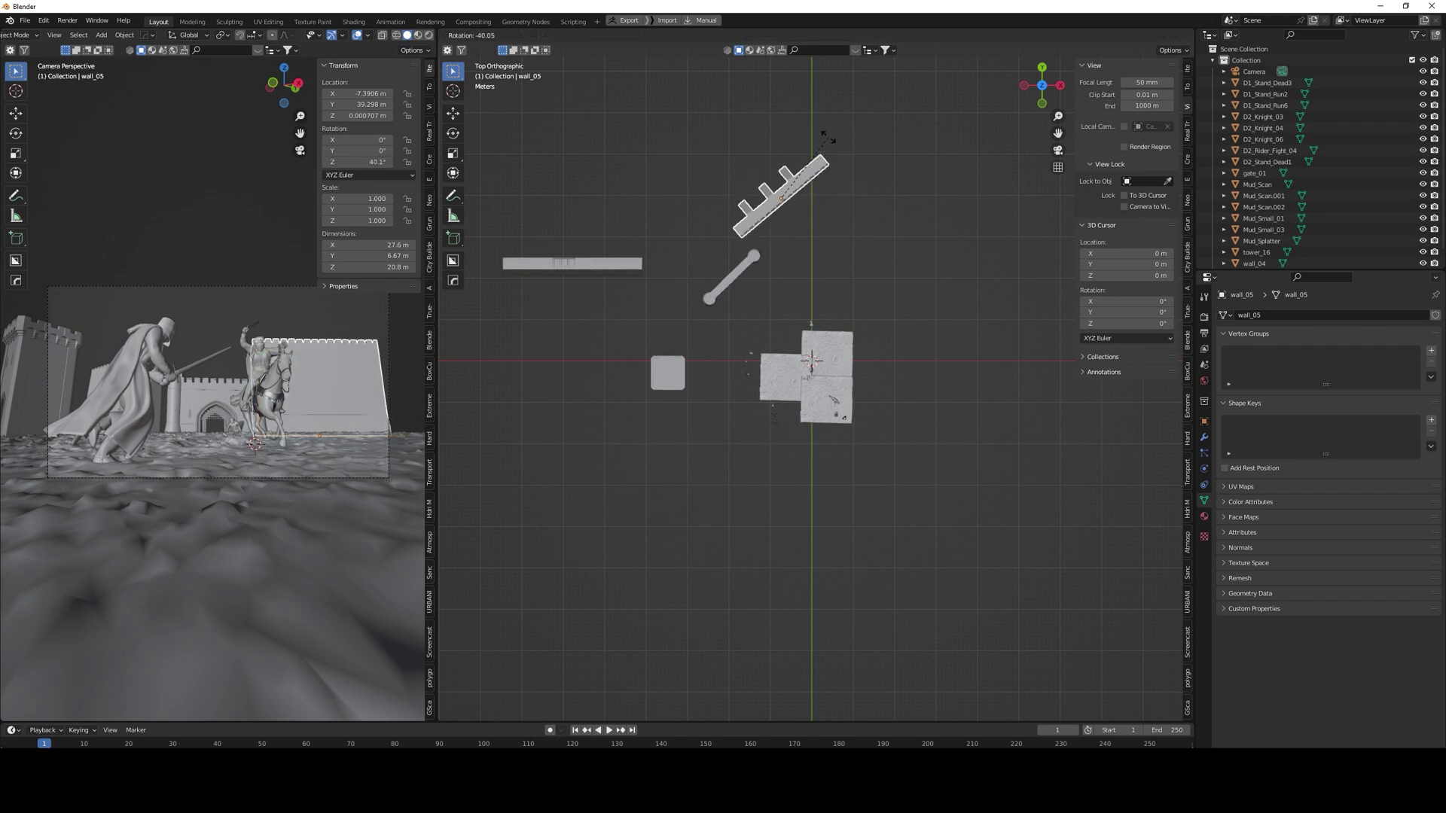
{"action": "left_click", "coordinate": [832, 147]}
Step: Scale wall_05 down to 0.523 and move it beside the gate
{"action": "key", "text": "g"}
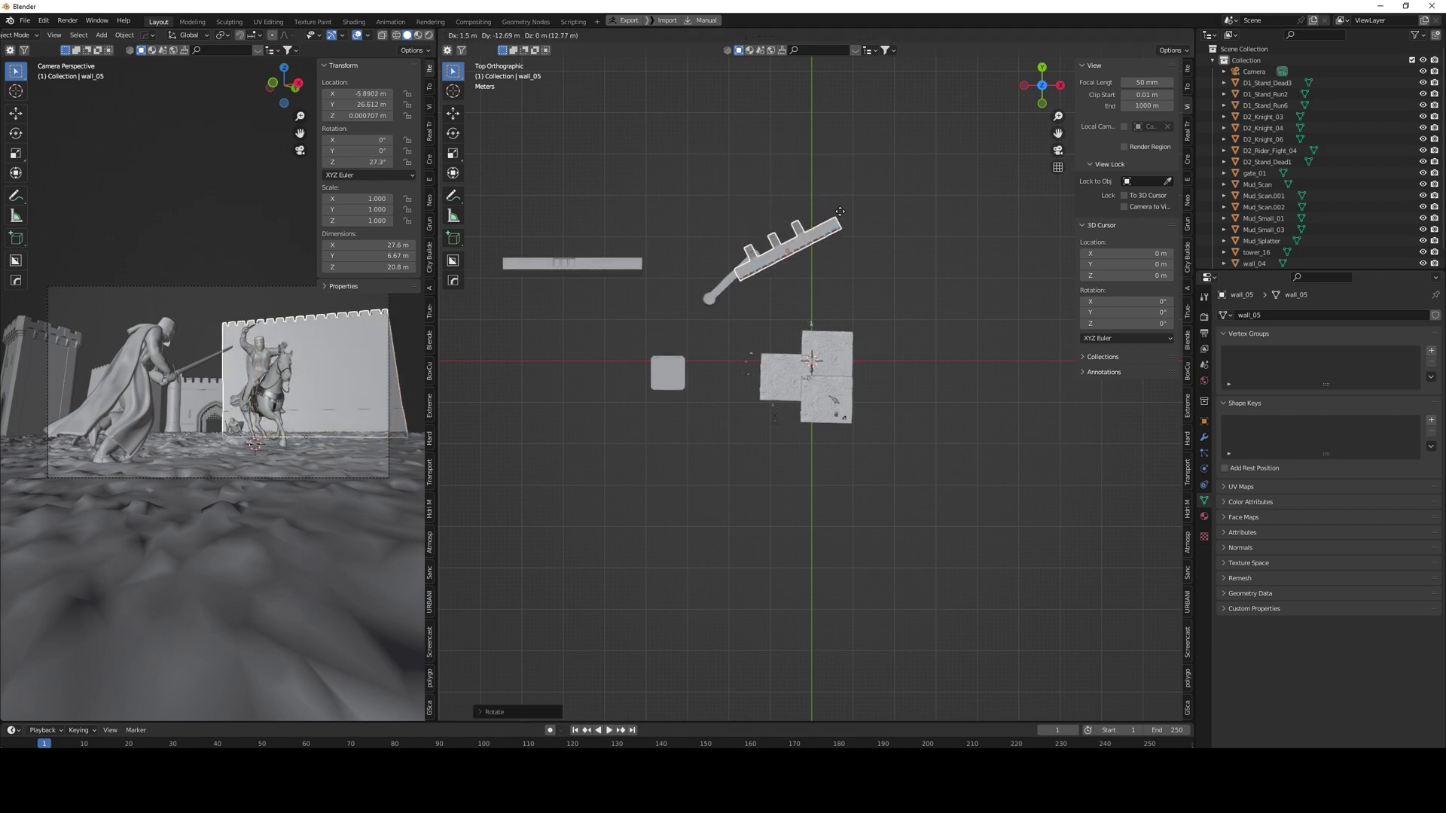
{"action": "left_click", "coordinate": [832, 215]}
{"action": "middle_click_drag", "start_coordinate": [833, 214], "coordinate": [813, 177]}
{"action": "key", "text": "s"}
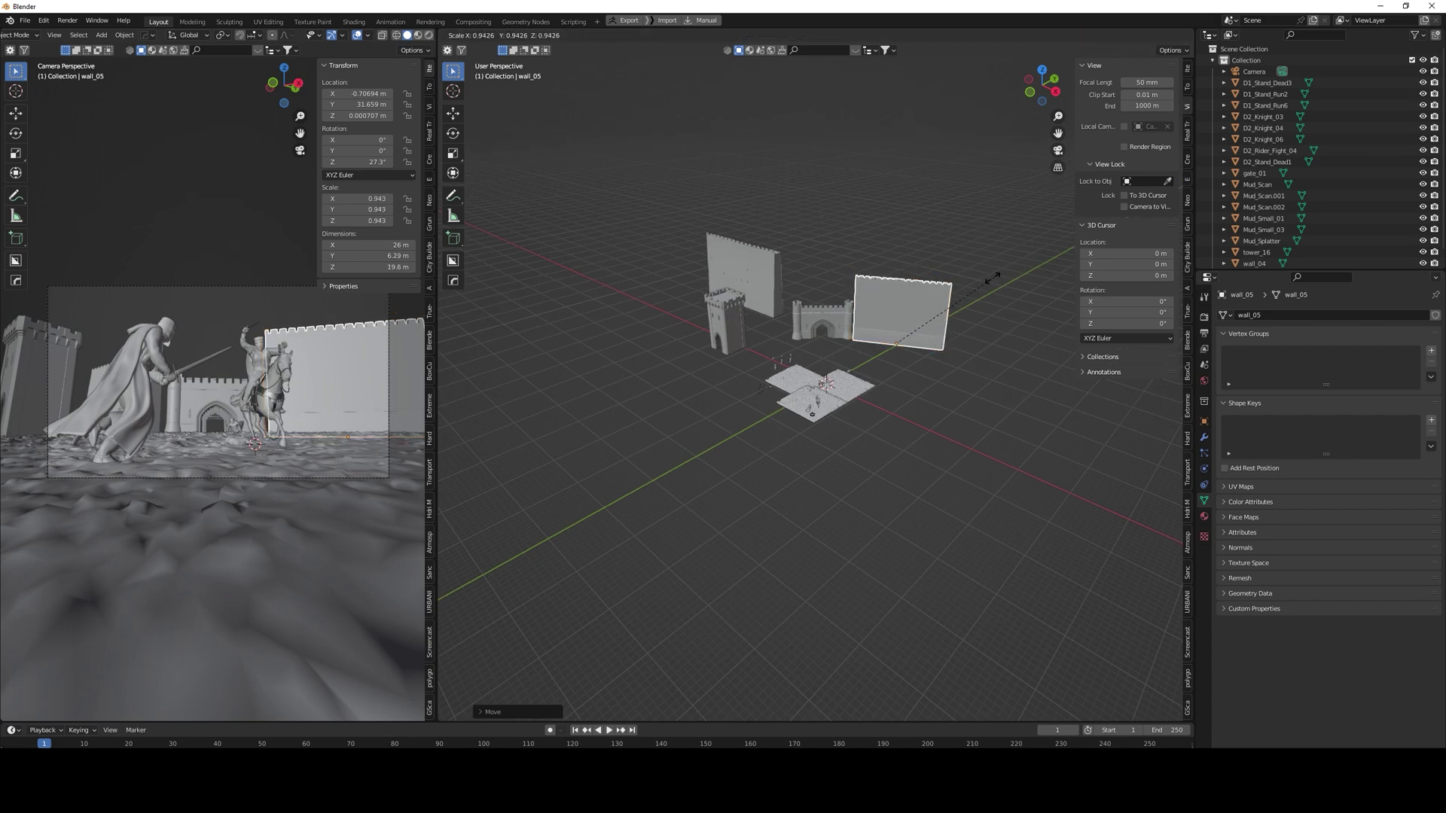
{"action": "left_click", "coordinate": [946, 317]}
{"action": "key", "text": "g"}
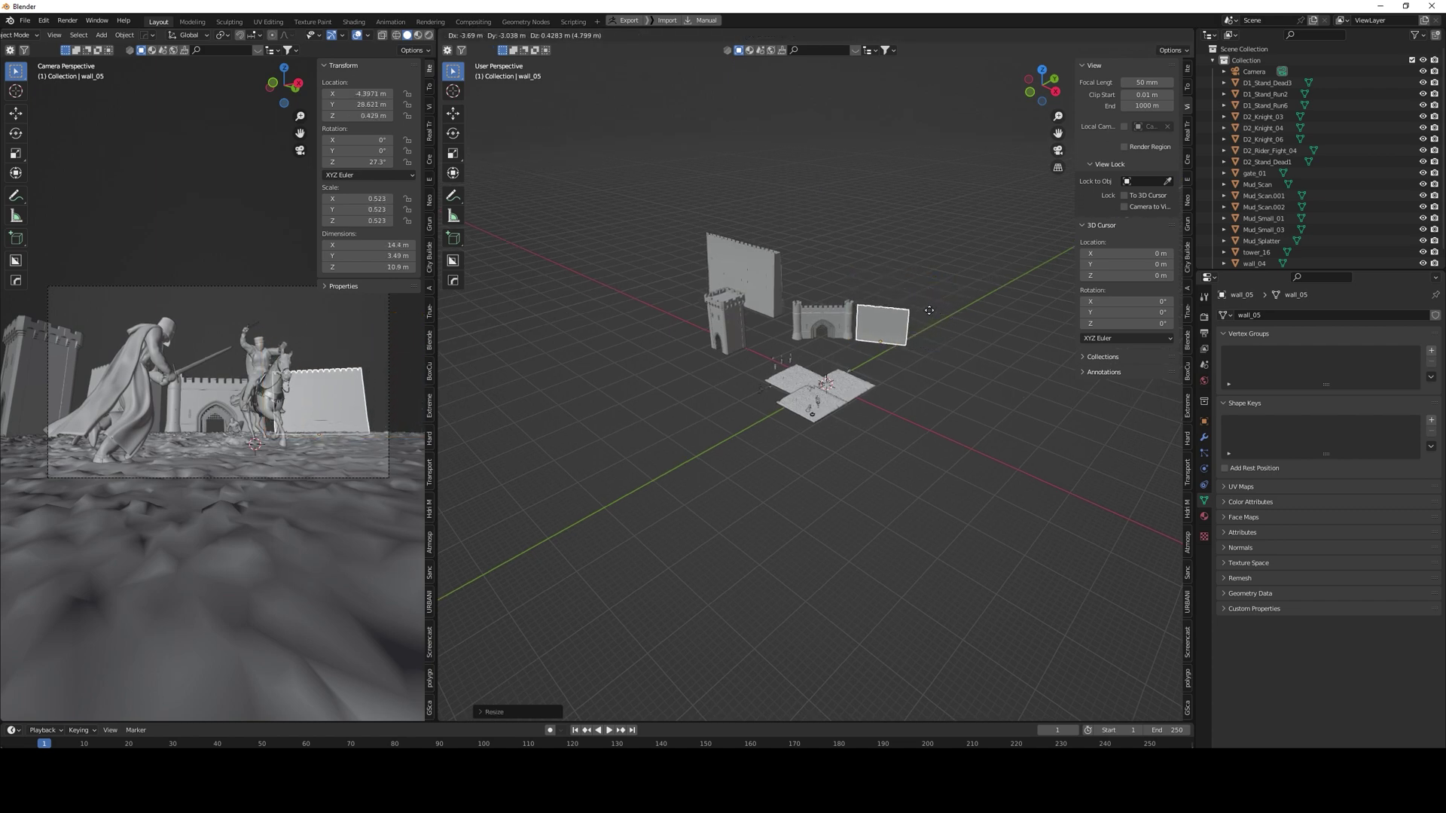
{"action": "left_click", "coordinate": [924, 309]}
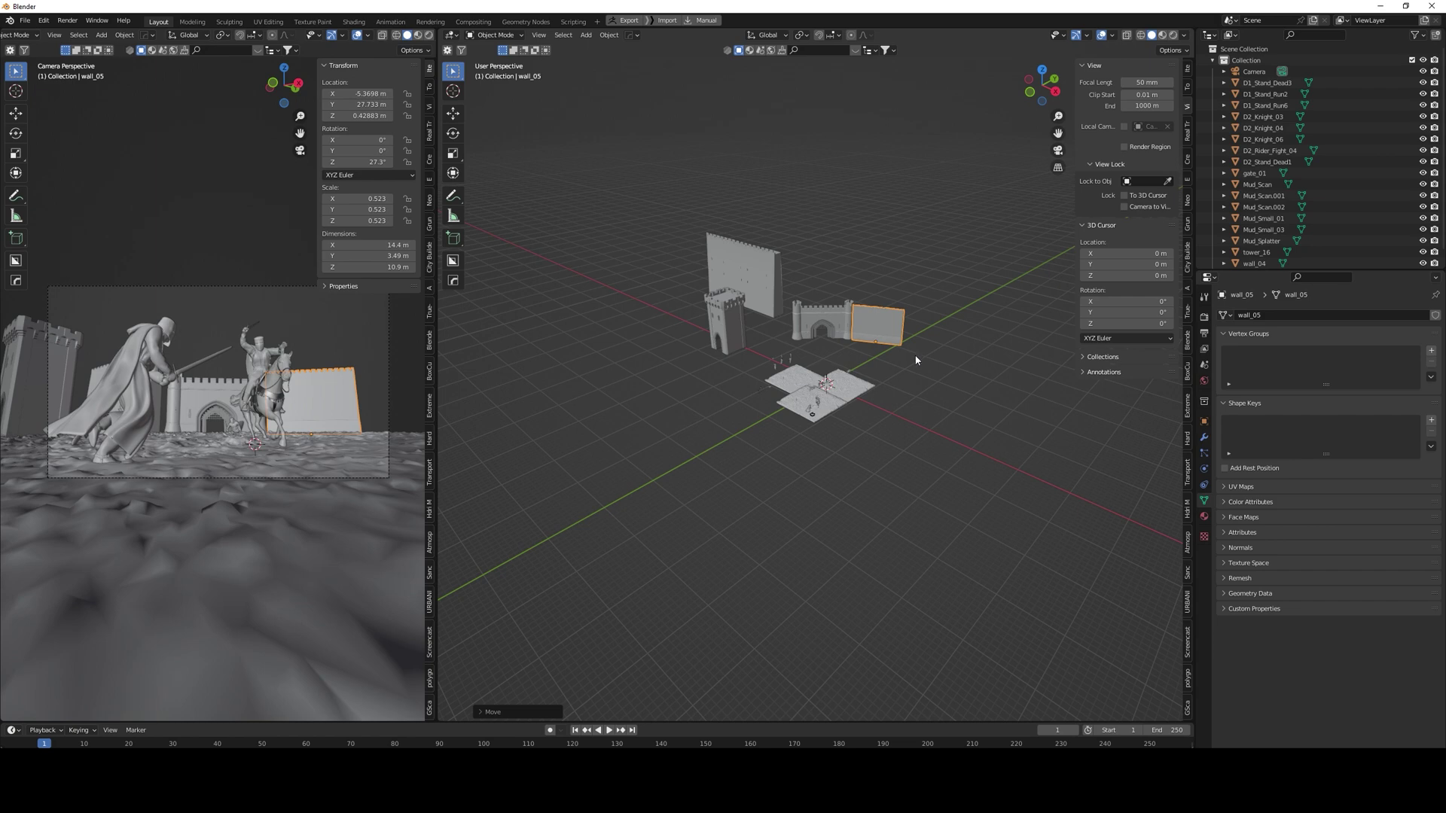
Step: Sink wall_05 slightly into the ground and fine-tune its position
{"action": "scroll", "coordinate": [886, 322], "scroll_direction": "up", "scroll_amount": 3}
{"action": "middle_click_drag", "start_coordinate": [886, 323], "coordinate": [788, 371]}
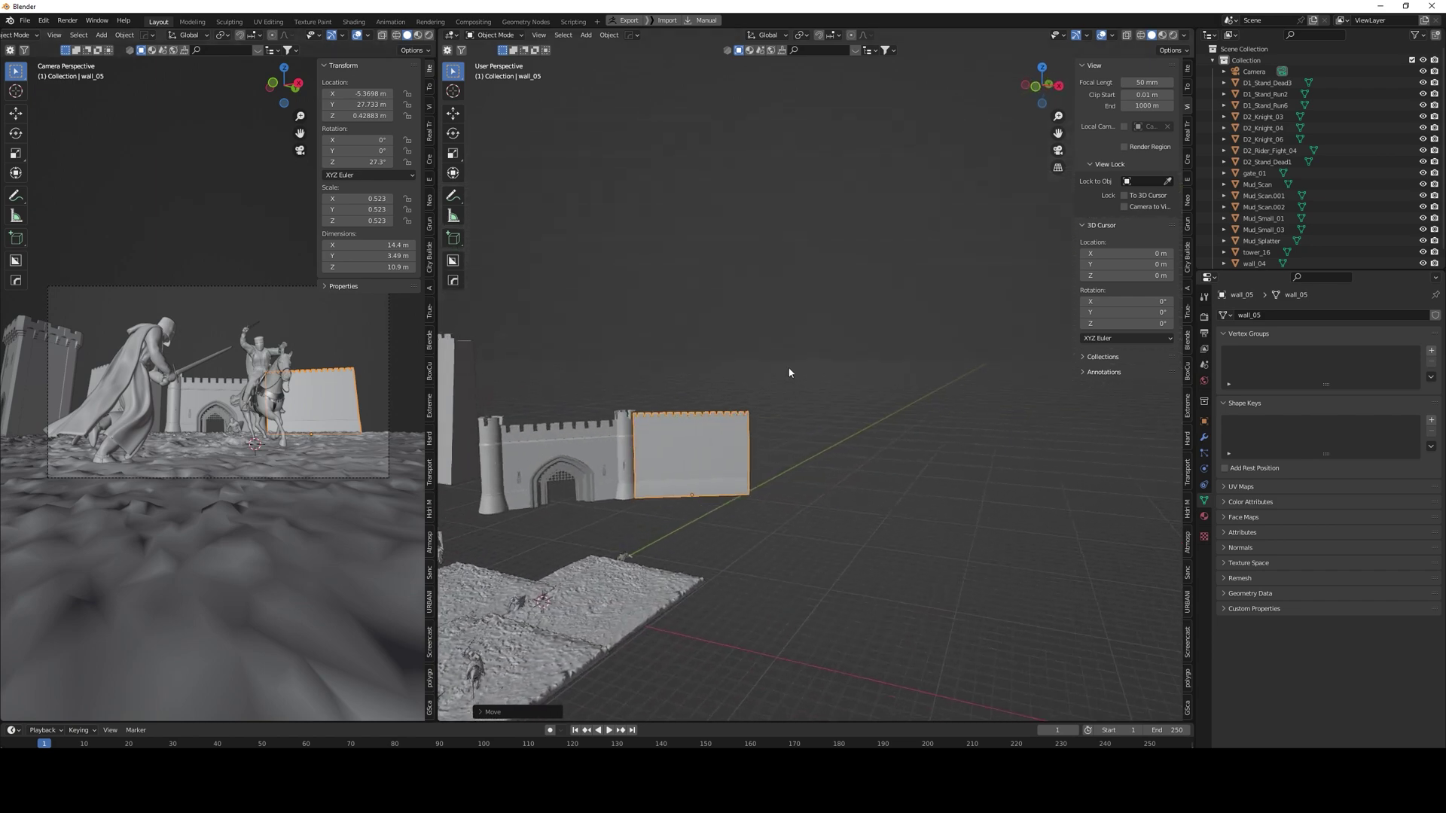
{"action": "key", "text": "g"}
{"action": "left_click", "coordinate": [733, 417]}
{"action": "mouse_move", "coordinate": [734, 417]}
{"action": "middle_mouse_down"}
{"action": "mouse_move", "coordinate": [635, 507]}
{"action": "mouse_move", "coordinate": [572, 520]}
{"action": "mouse_move", "coordinate": [860, 382]}
{"action": "mouse_move", "coordinate": [723, 430]}
{"action": "middle_mouse_up"}
{"action": "key", "text": "g"}
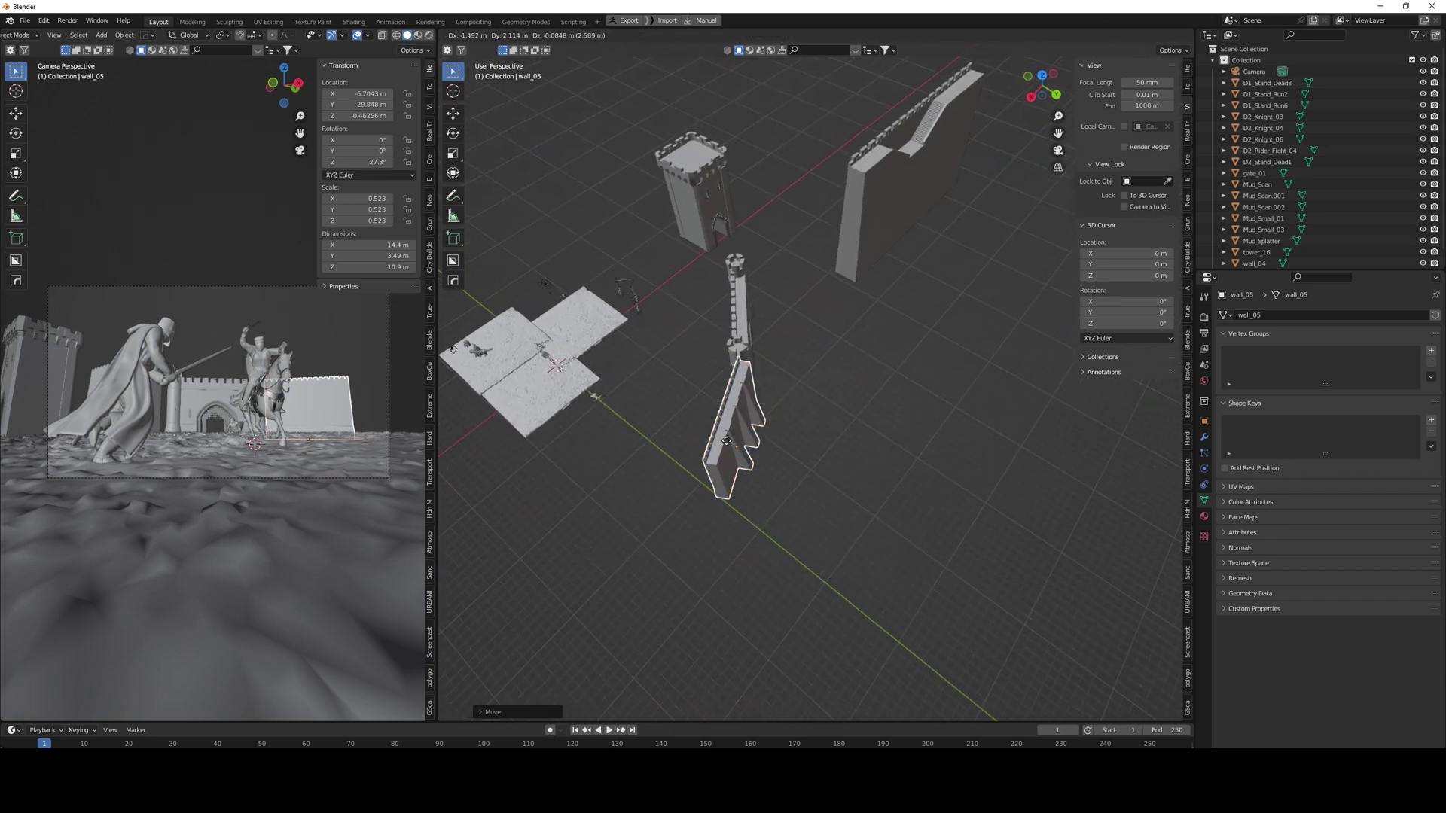
{"action": "left_click", "coordinate": [722, 437]}
Step: From top view, rotate tower_16 to -33.4° and move it toward the wall
{"action": "middle_click_drag", "start_coordinate": [800, 346], "coordinate": [746, 322]}
{"action": "left_click", "coordinate": [750, 335]}
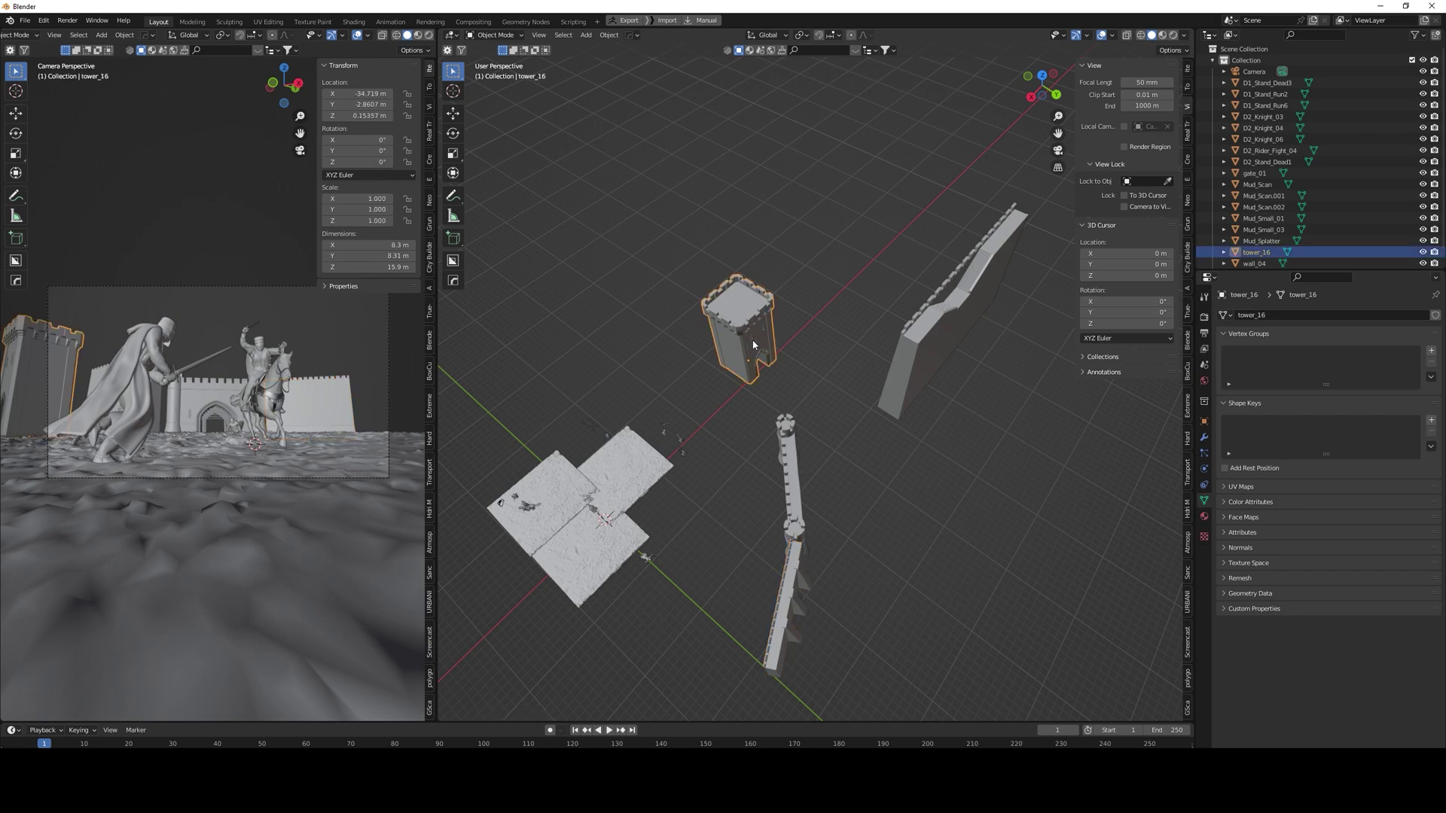
{"action": "key", "text": "KP_7"}
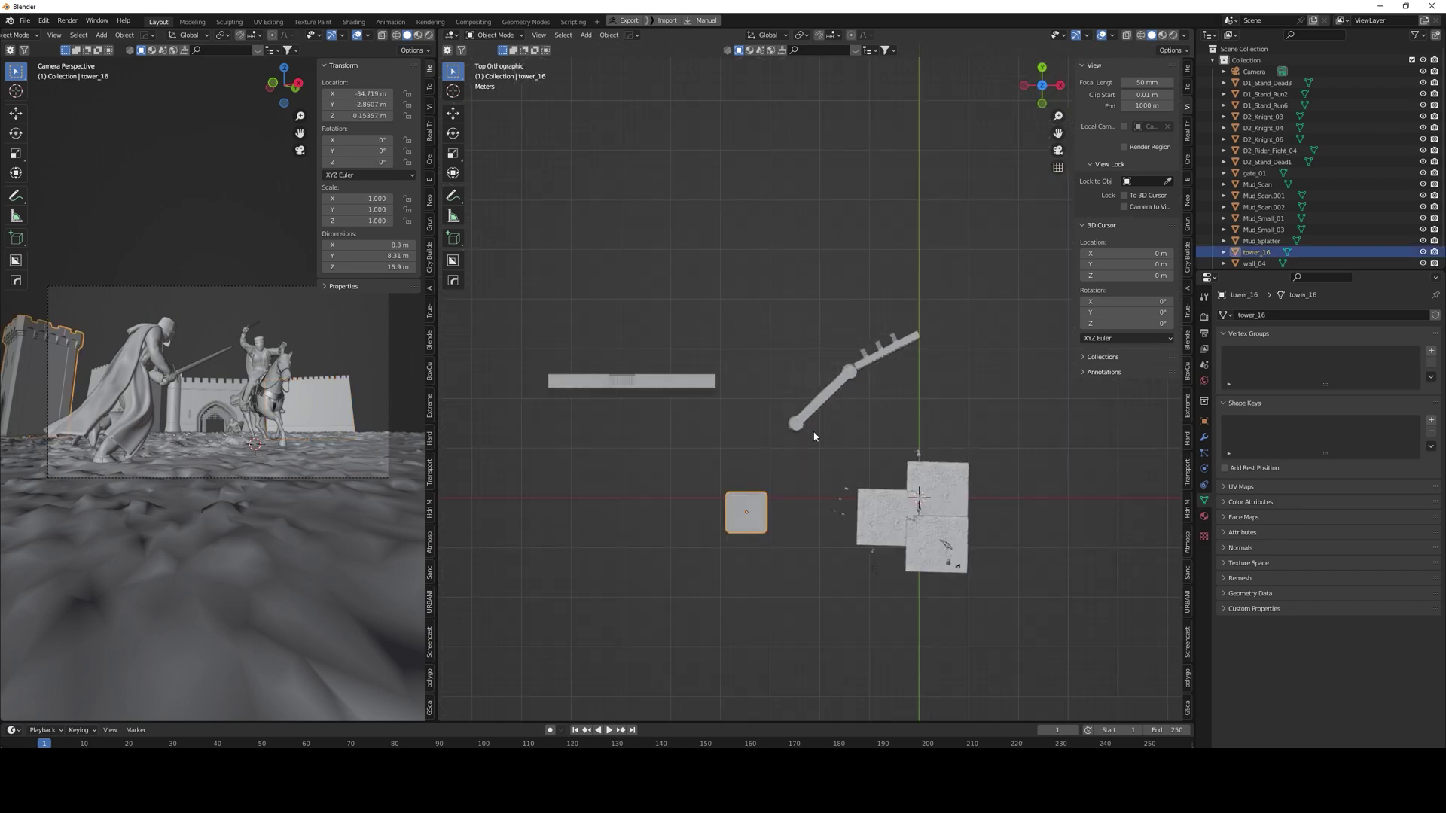
{"action": "key", "text": "r"}
{"action": "left_click", "coordinate": [817, 501]}
{"action": "key", "text": "g"}
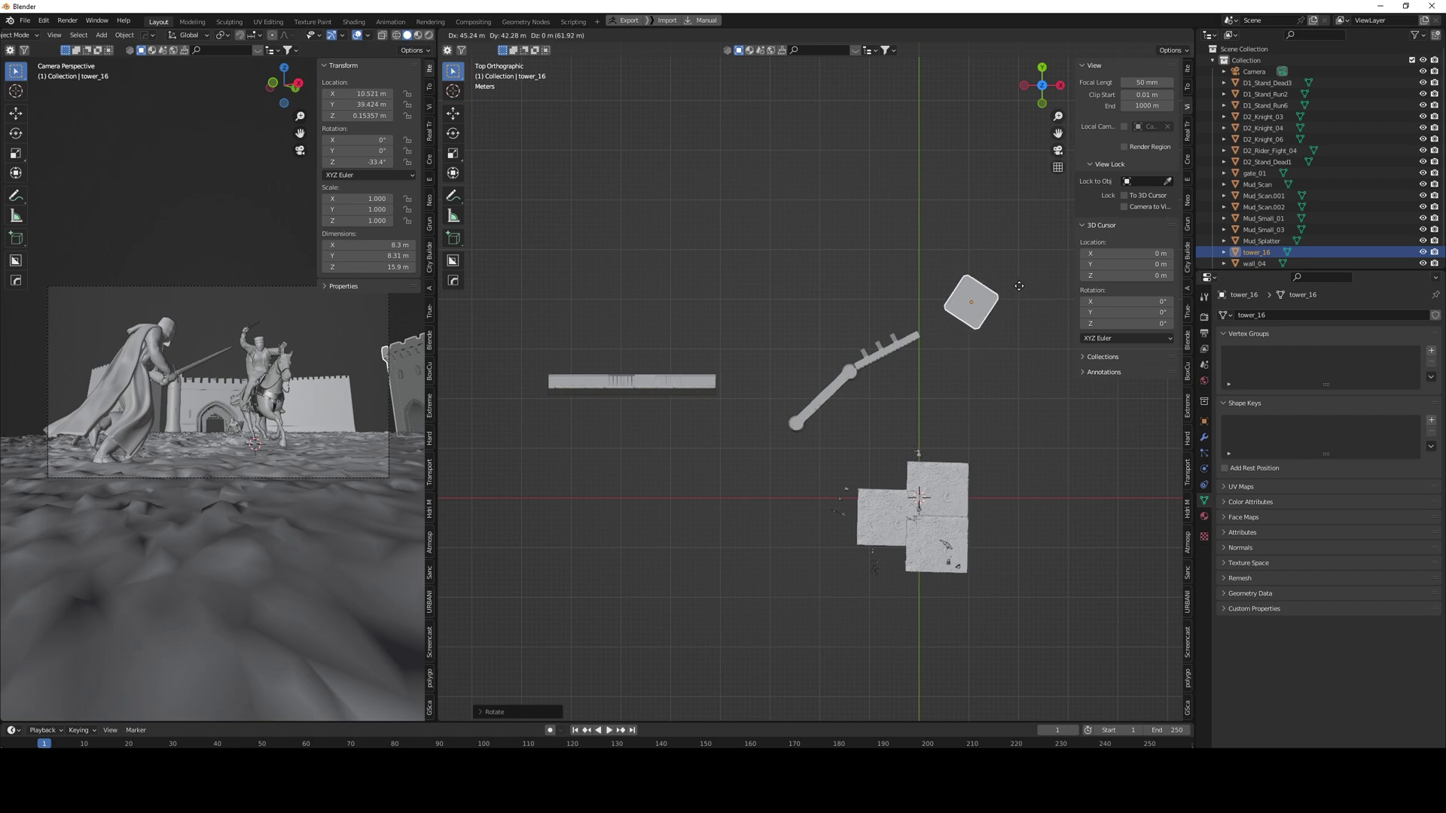
{"action": "left_click", "coordinate": [989, 305]}
Step: Turn tower_16 to -61.4° and place it at the wall's far end, checking the camera view
{"action": "key", "text": "r"}
{"action": "left_click", "coordinate": [1014, 331]}
{"action": "key", "text": "g"}
{"action": "left_click", "coordinate": [945, 334]}
{"action": "key", "text": "g"}
{"action": "left_click", "coordinate": [942, 332]}
{"action": "middle_click_drag", "start_coordinate": [730, 432], "coordinate": [746, 348]}
{"action": "key", "text": "KP_0"}
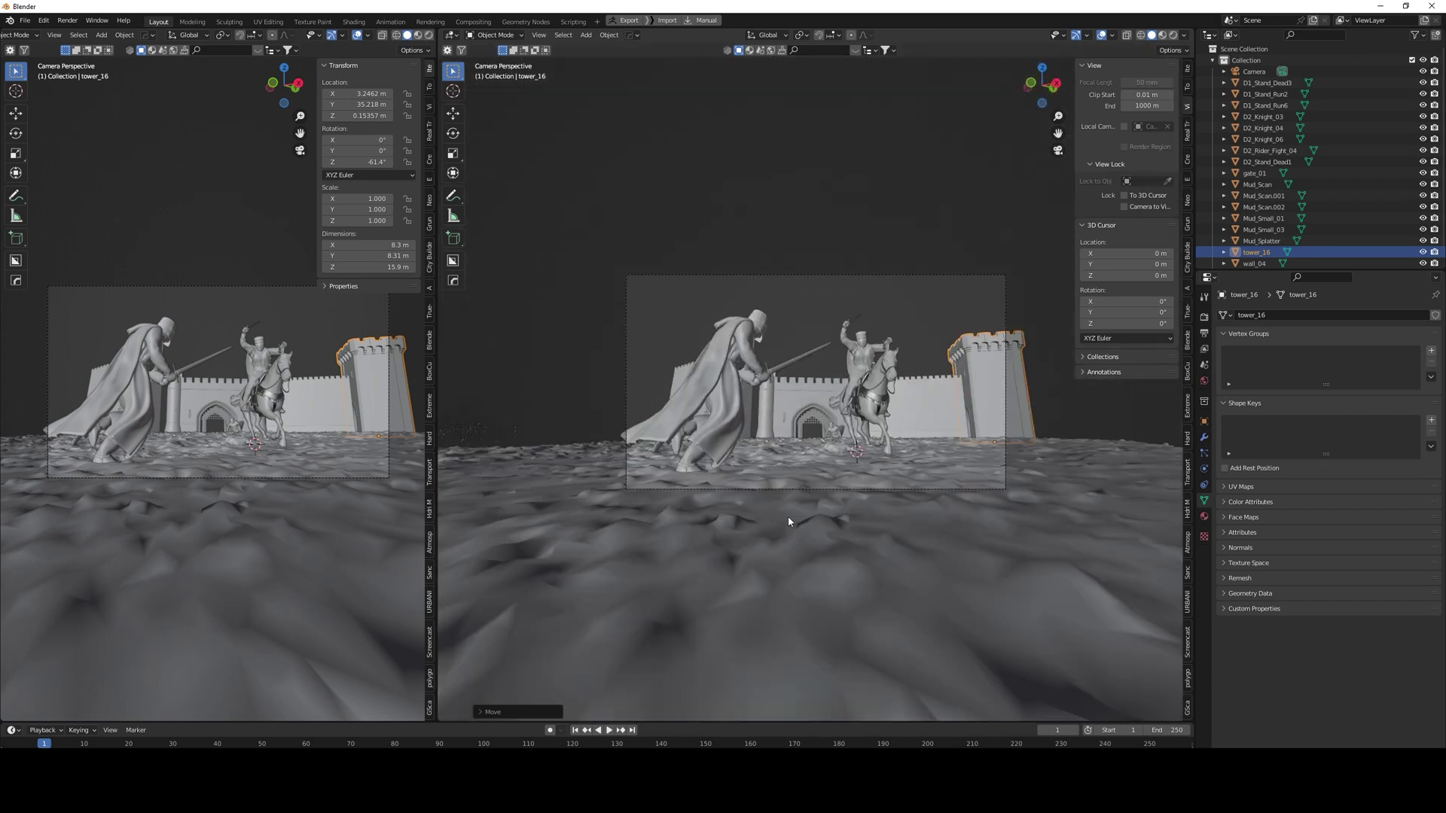
{"action": "left_click", "coordinate": [914, 326]}
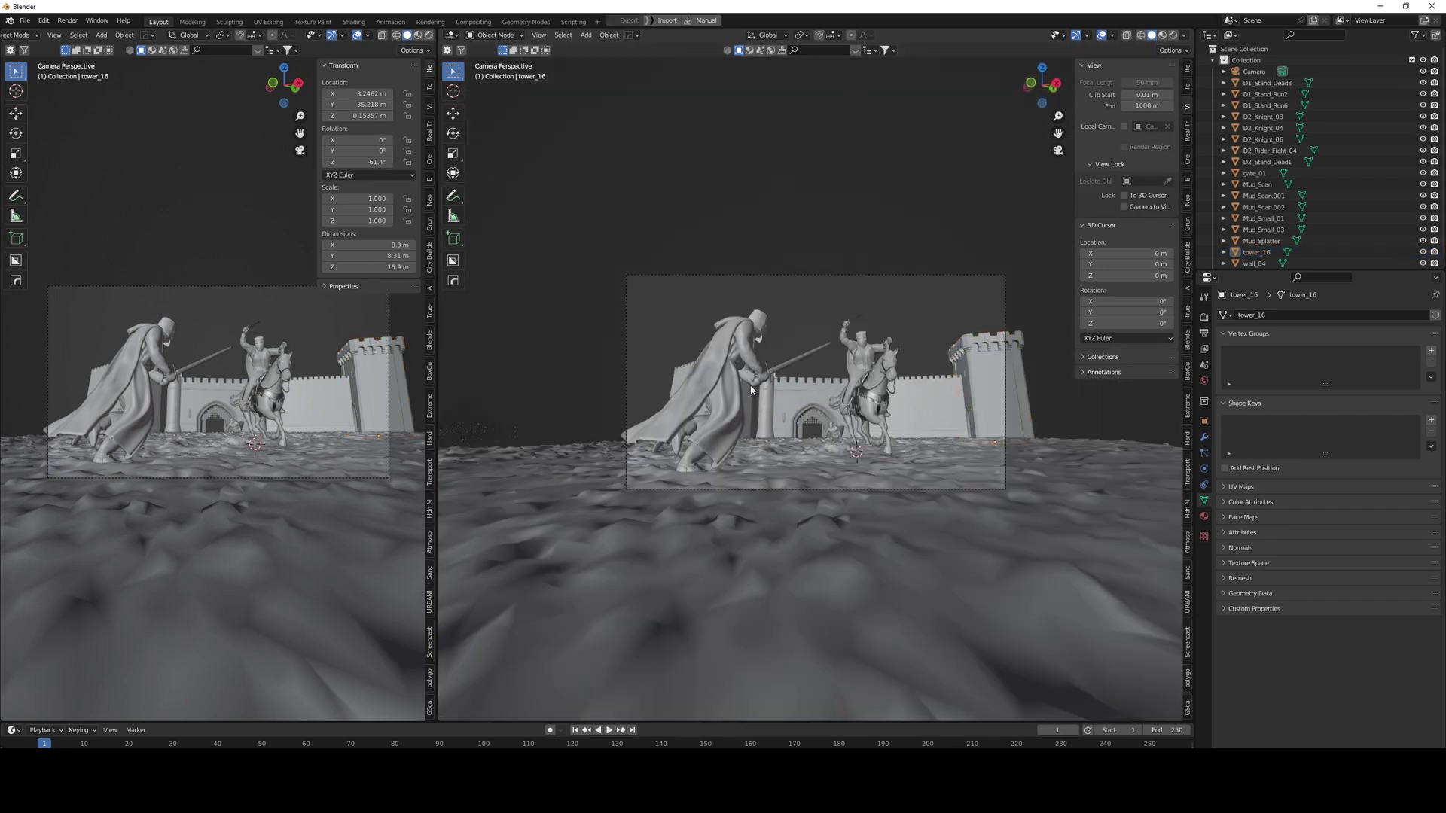
{"action": "left_click", "coordinate": [682, 373]}
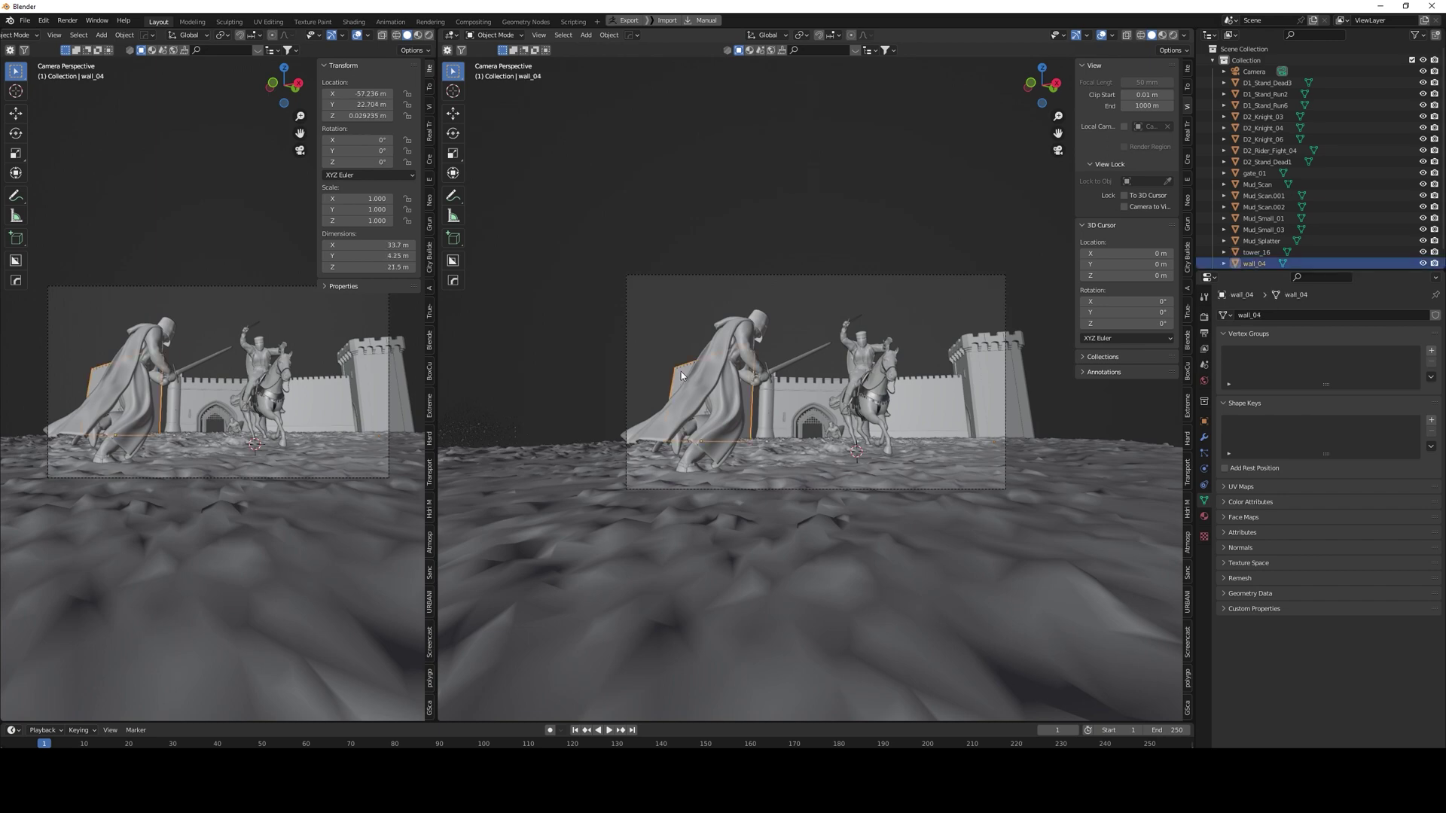
Step: Rotate wall_04 to 48.5°, move it, and give it a slight tilt
{"action": "key", "text": "KP_7"}
{"action": "key", "text": "r"}
{"action": "left_click", "coordinate": [728, 354]}
{"action": "key", "text": "g"}
{"action": "left_click", "coordinate": [789, 482]}
{"action": "middle_click_drag", "start_coordinate": [790, 482], "coordinate": [694, 403]}
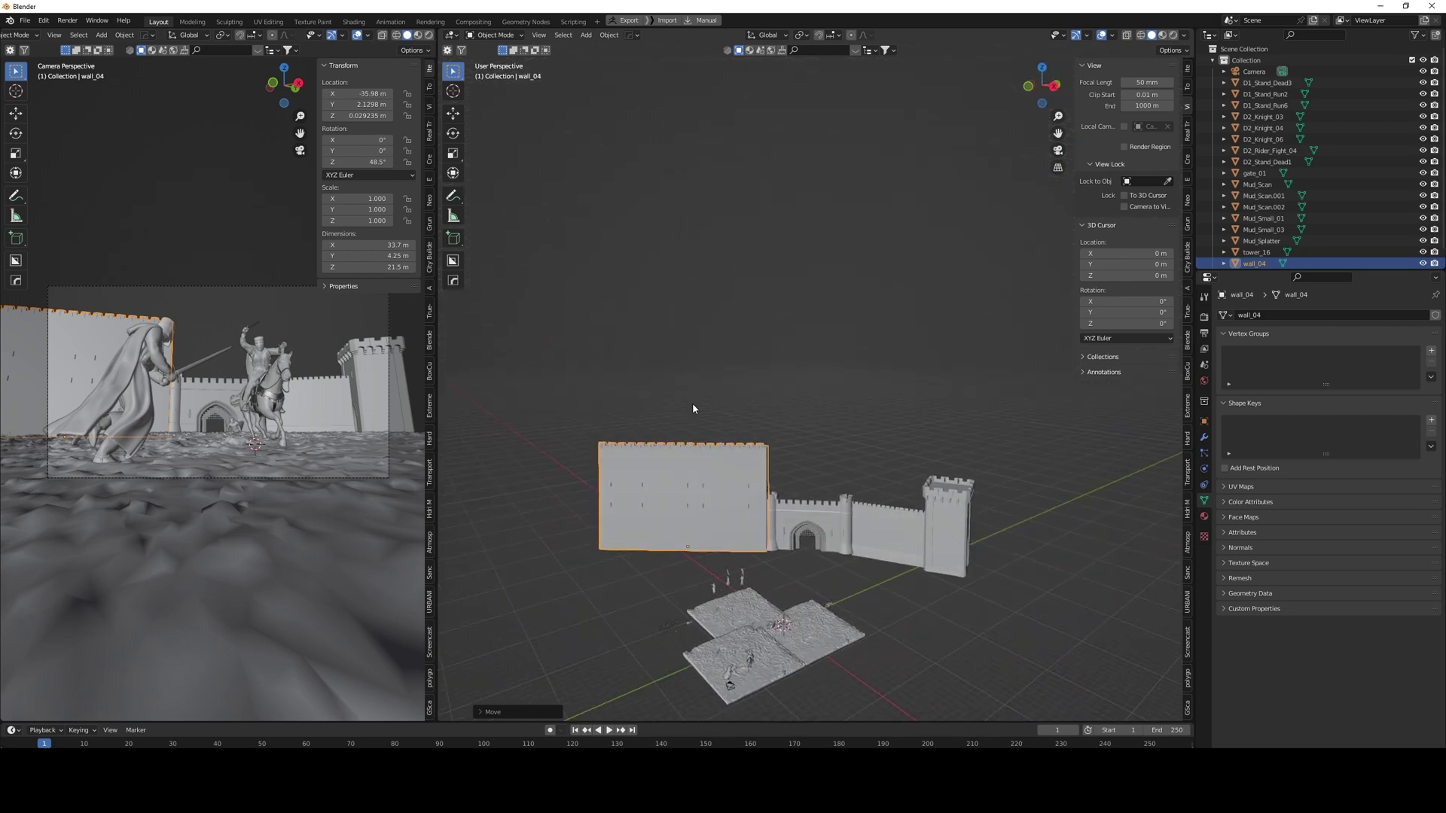
{"action": "key", "text": "r"}
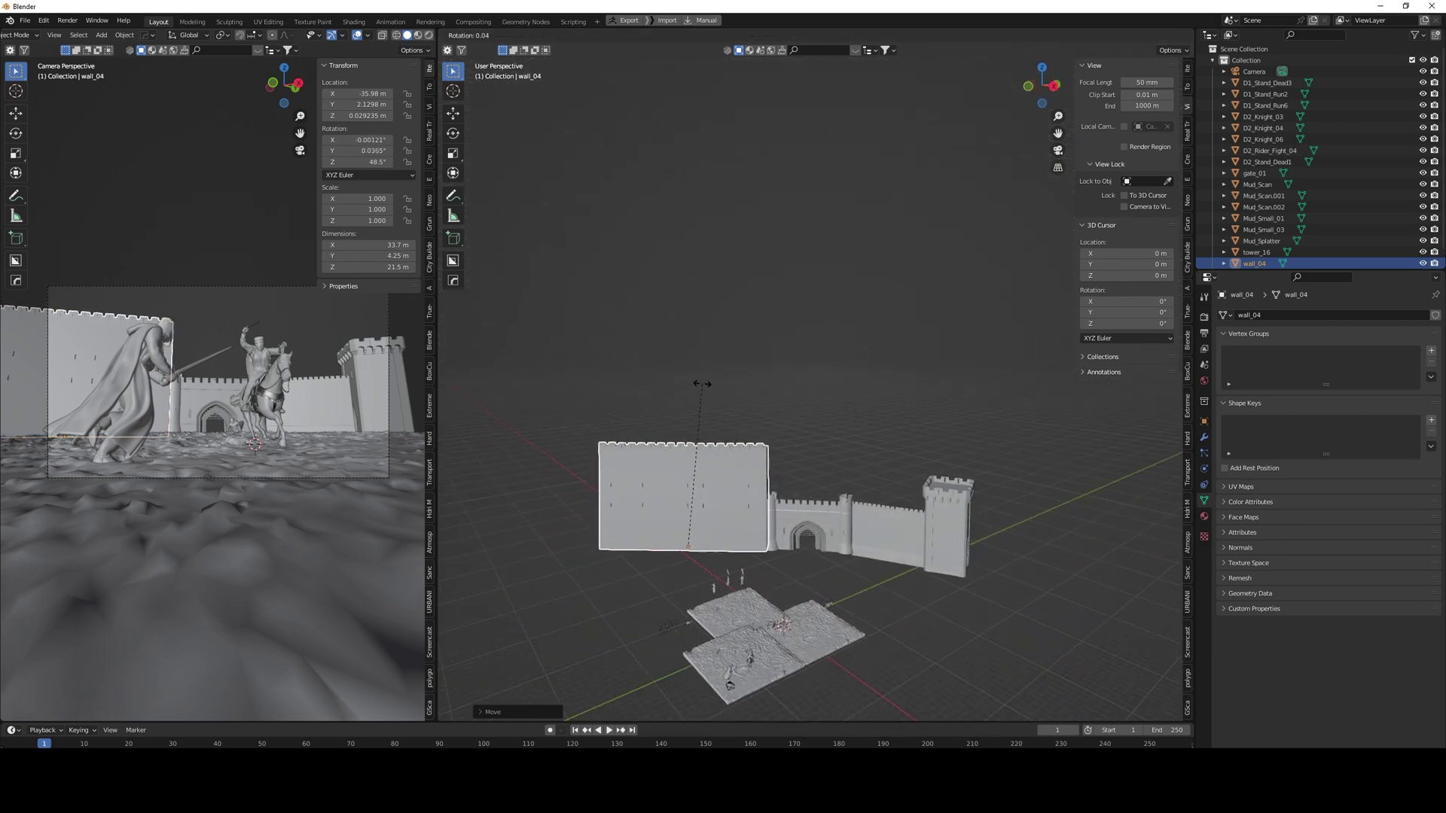
{"action": "left_click", "coordinate": [702, 383]}
Step: In top view, turn wall_04 to 73° and move it against the chain of walls
{"action": "key", "text": "KP_7"}
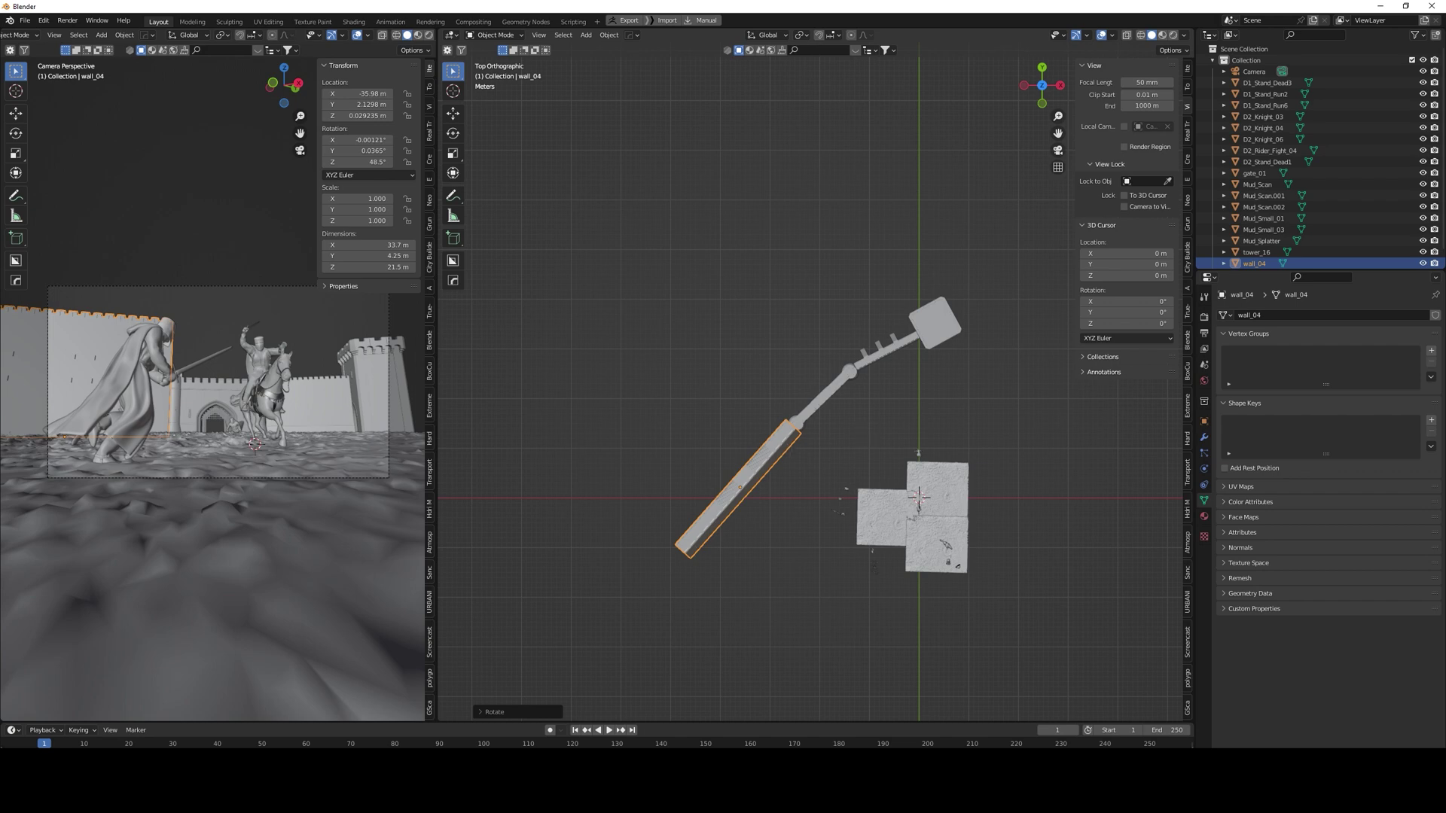
{"action": "key", "text": "r"}
{"action": "left_click", "coordinate": [824, 436]}
{"action": "key", "text": "g"}
{"action": "left_click", "coordinate": [855, 452]}
{"action": "middle_click_drag", "start_coordinate": [855, 452], "coordinate": [755, 375]}
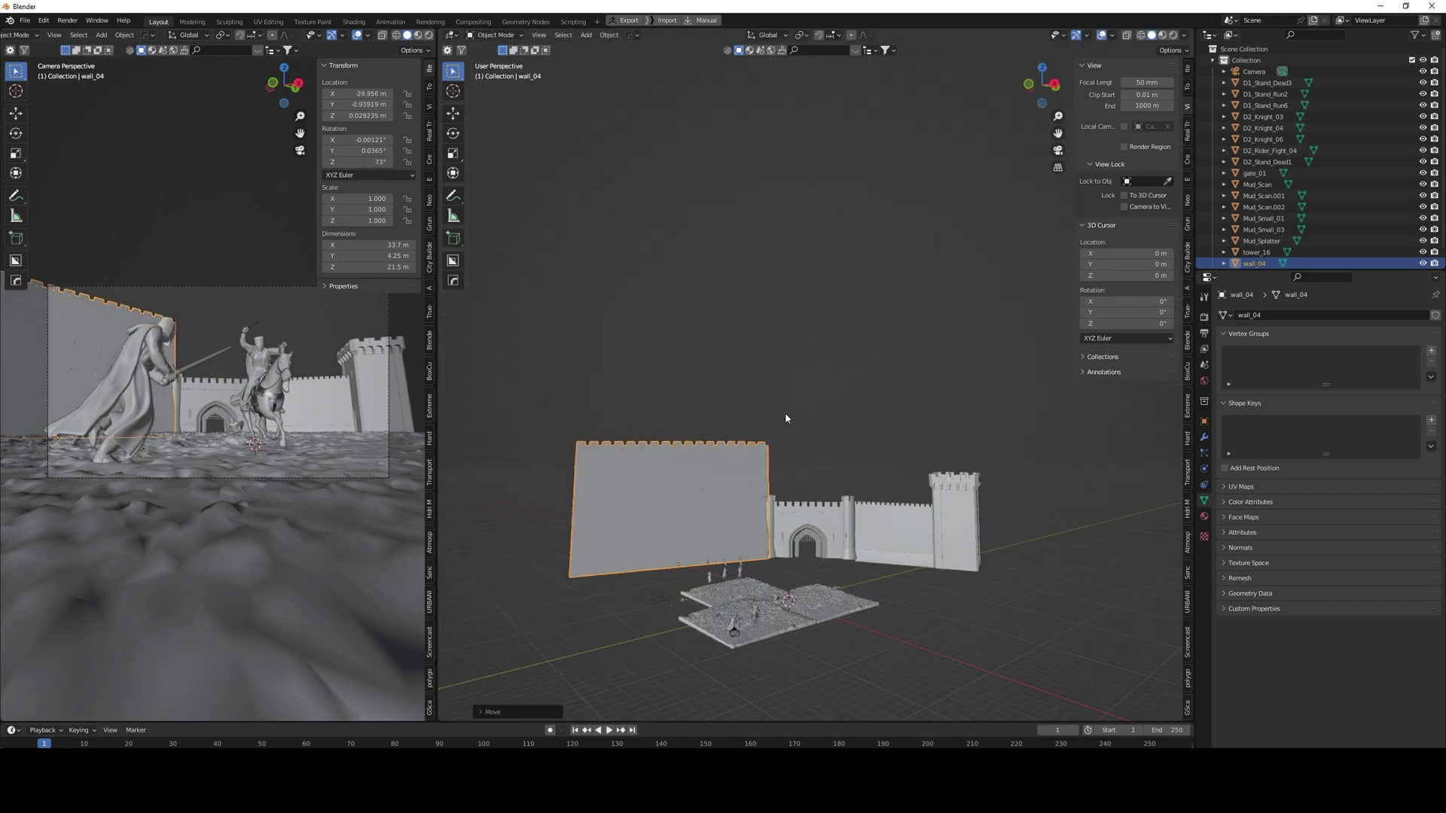
Step: Scale wall_04 to 0.547 and set it beside the gatehouse
{"action": "key", "text": "s"}
{"action": "left_click", "coordinate": [723, 457]}
{"action": "key", "text": "g"}
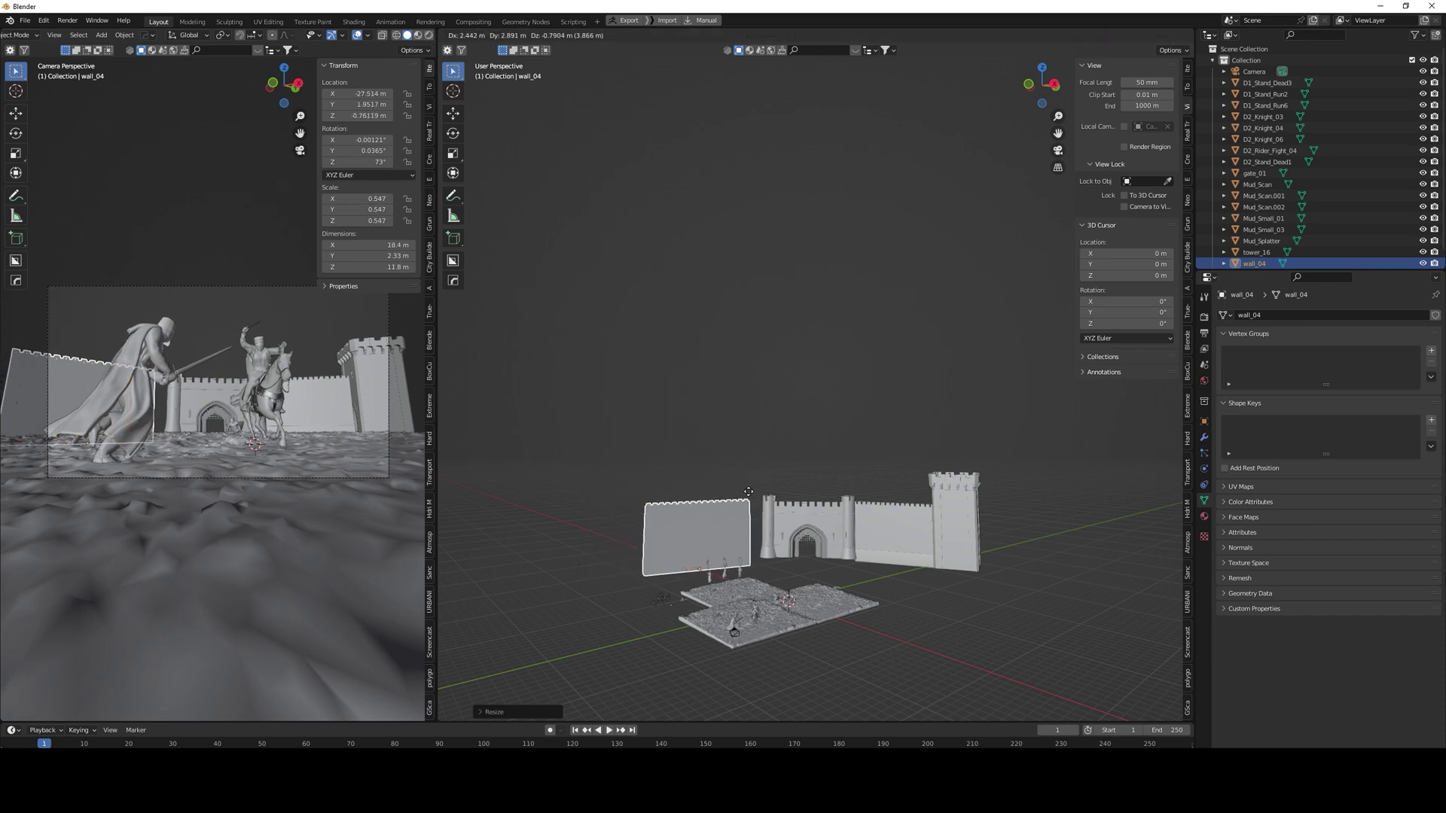
{"action": "left_click", "coordinate": [759, 488]}
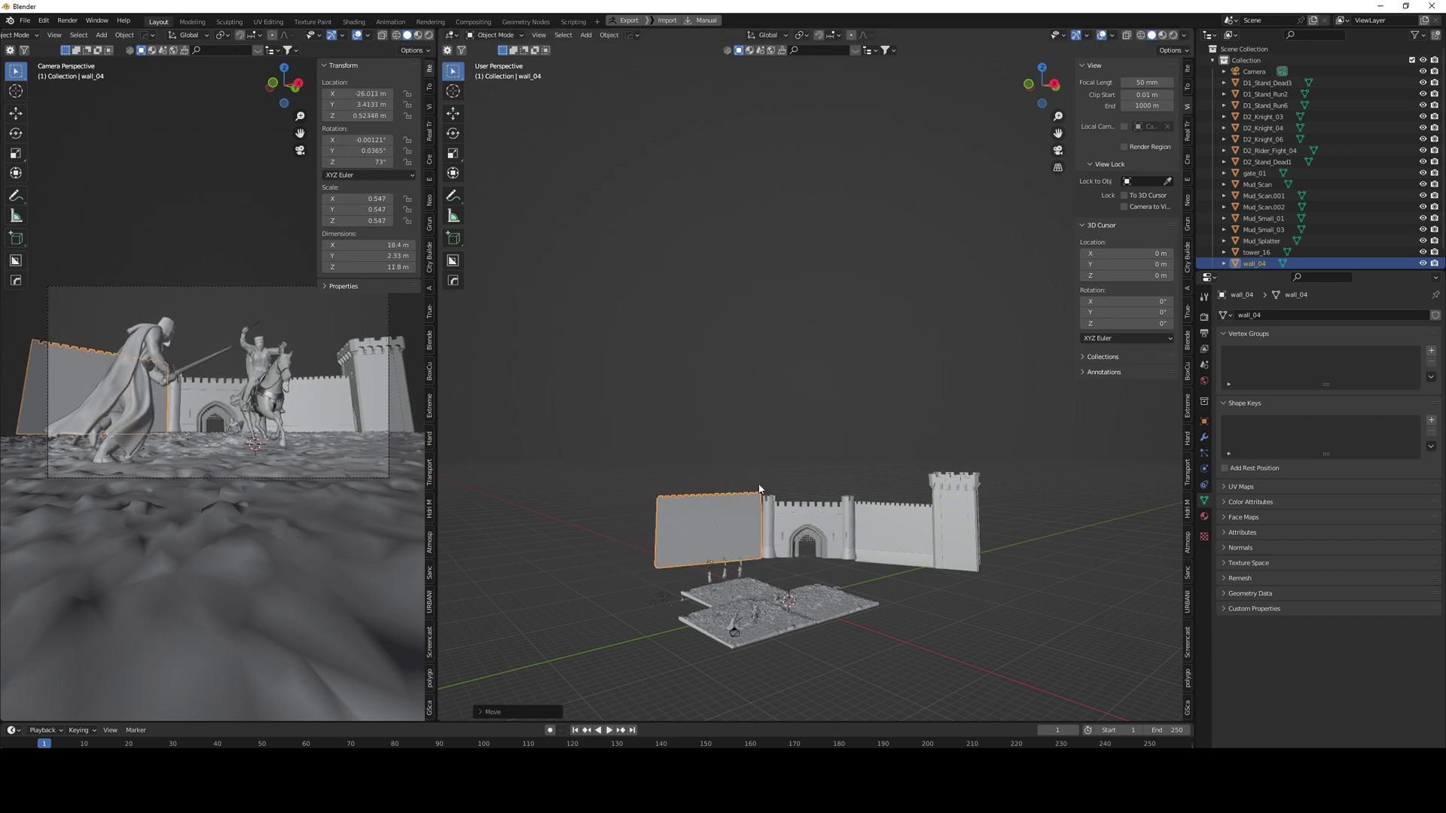
{"action": "scroll", "coordinate": [749, 539], "scroll_direction": "up", "scroll_amount": 4}
{"action": "middle_click_drag", "start_coordinate": [747, 557], "coordinate": [770, 489], "text": "shift"}
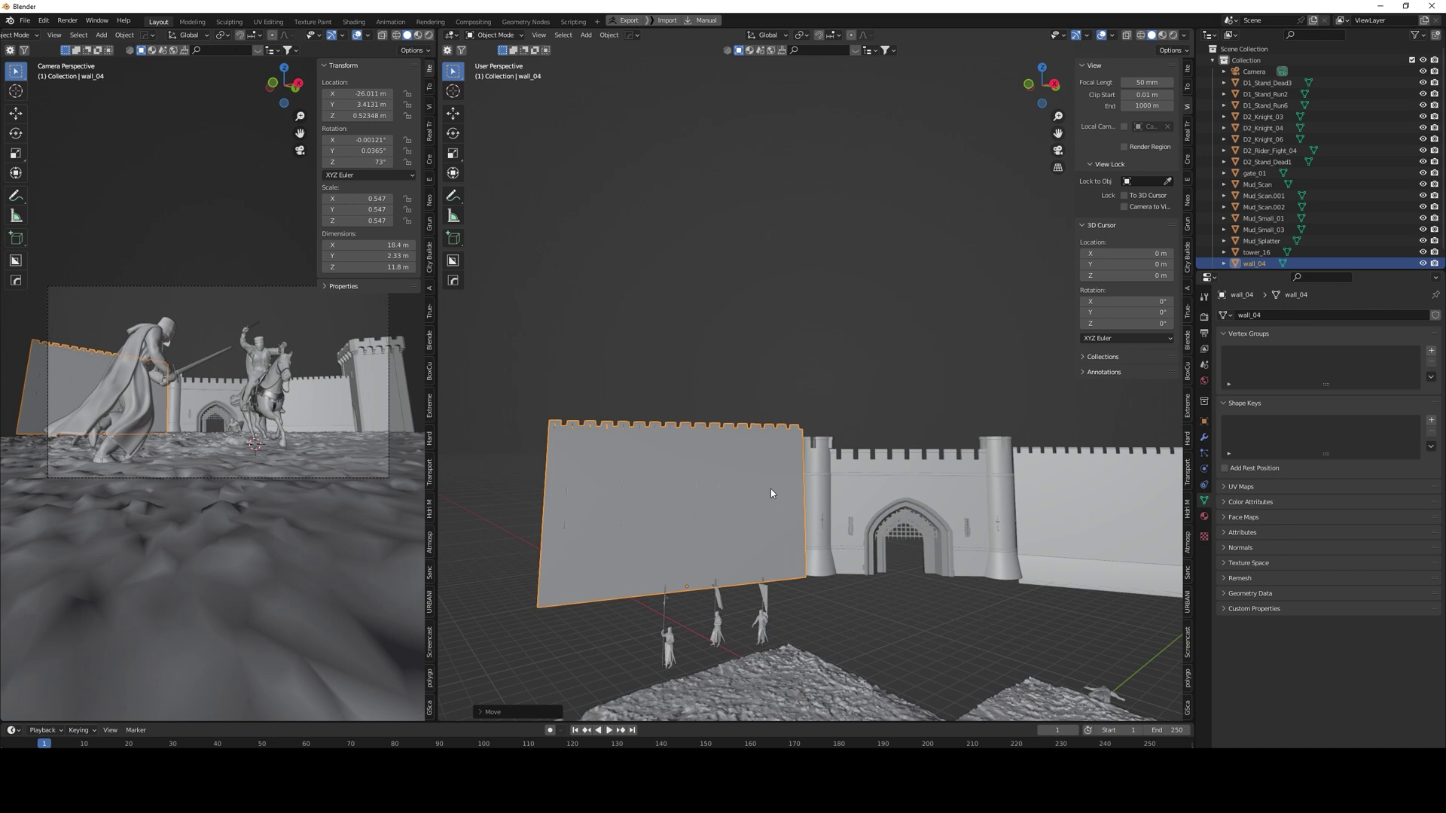
Step: Scale wall_04 further to 0.470 and set it against the gatehouse
{"action": "key", "text": "s"}
{"action": "left_click", "coordinate": [790, 504]}
{"action": "key", "text": "g"}
{"action": "left_click", "coordinate": [800, 507]}
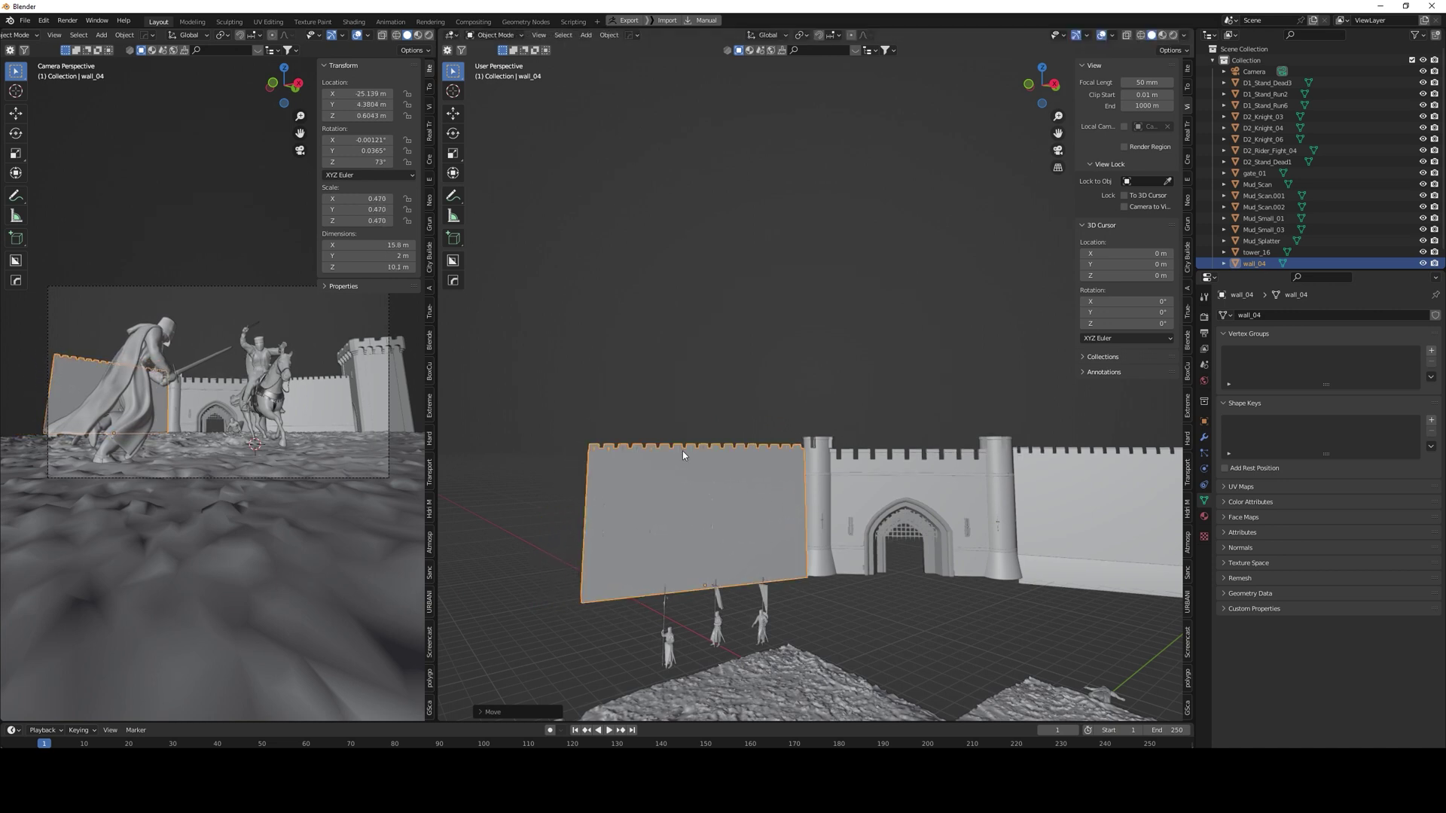
{"action": "left_click", "coordinate": [589, 385]}
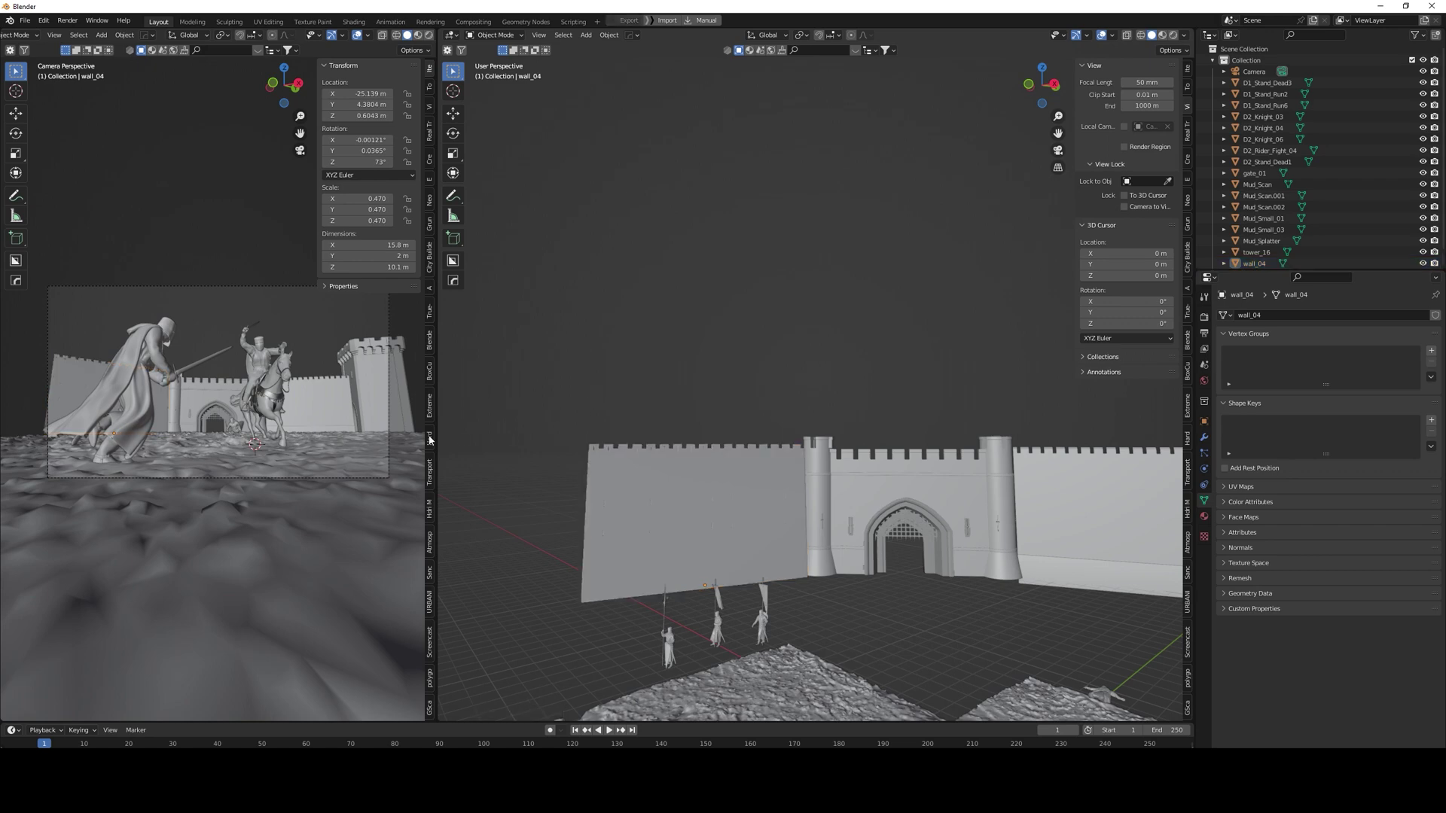
{"action": "left_click", "coordinate": [365, 369]}
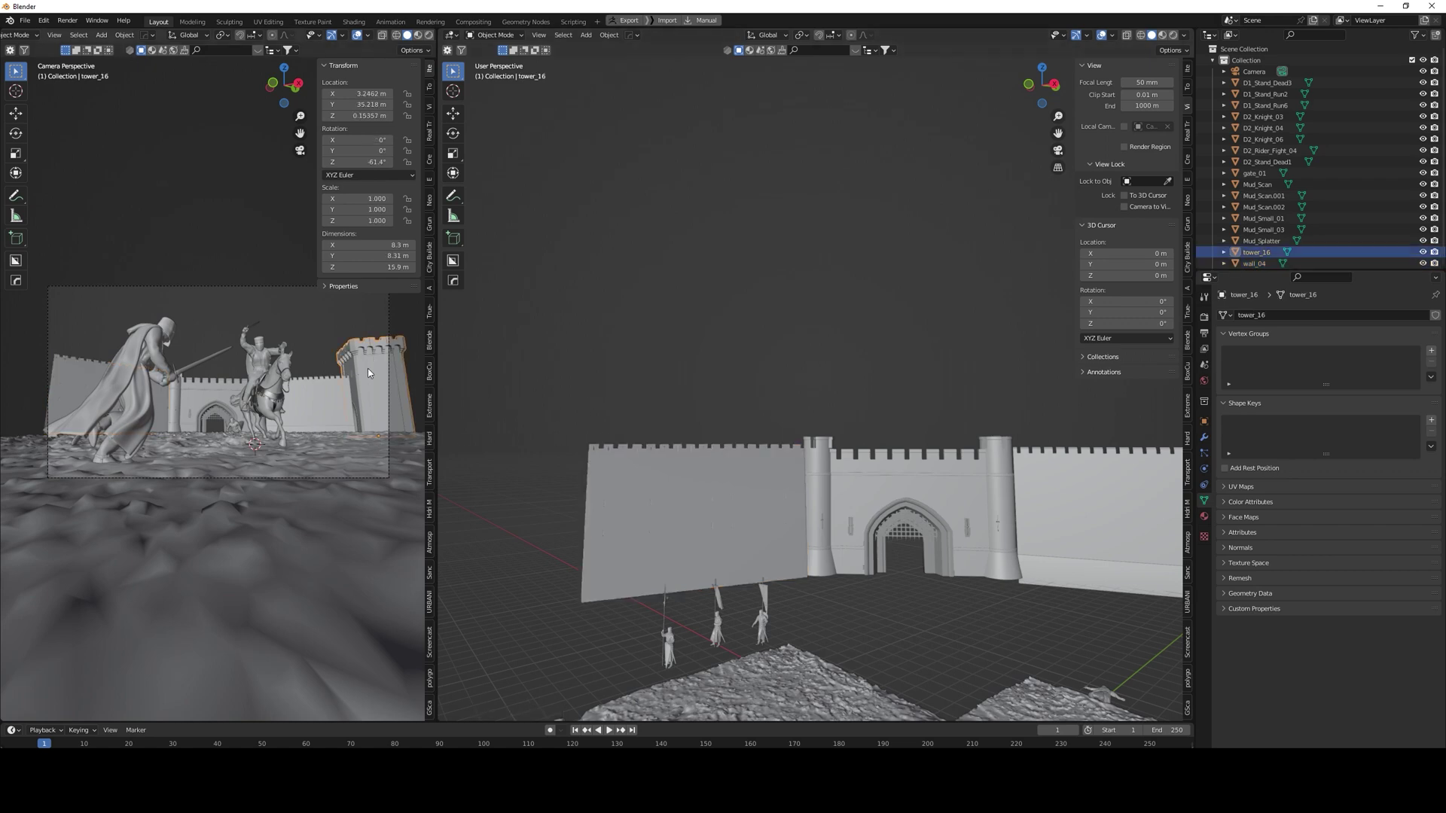
Step: Make a linked copy of tower_16 and place it at the wall's other end
{"action": "key", "text": "KP_7"}
{"action": "scroll", "coordinate": [335, 416], "scroll_direction": "down", "scroll_amount": 6}
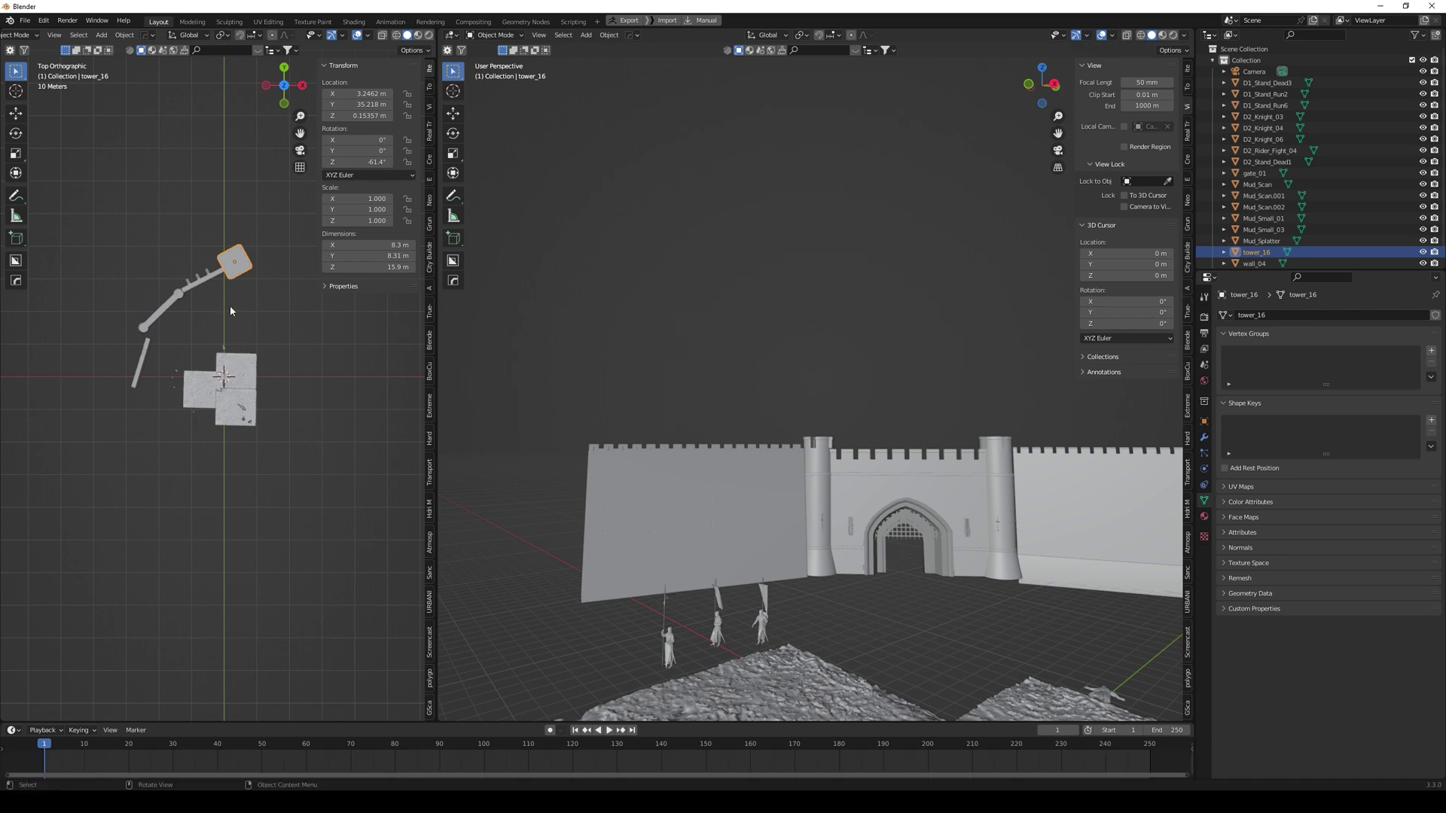
{"action": "key", "text": "shift+d"}
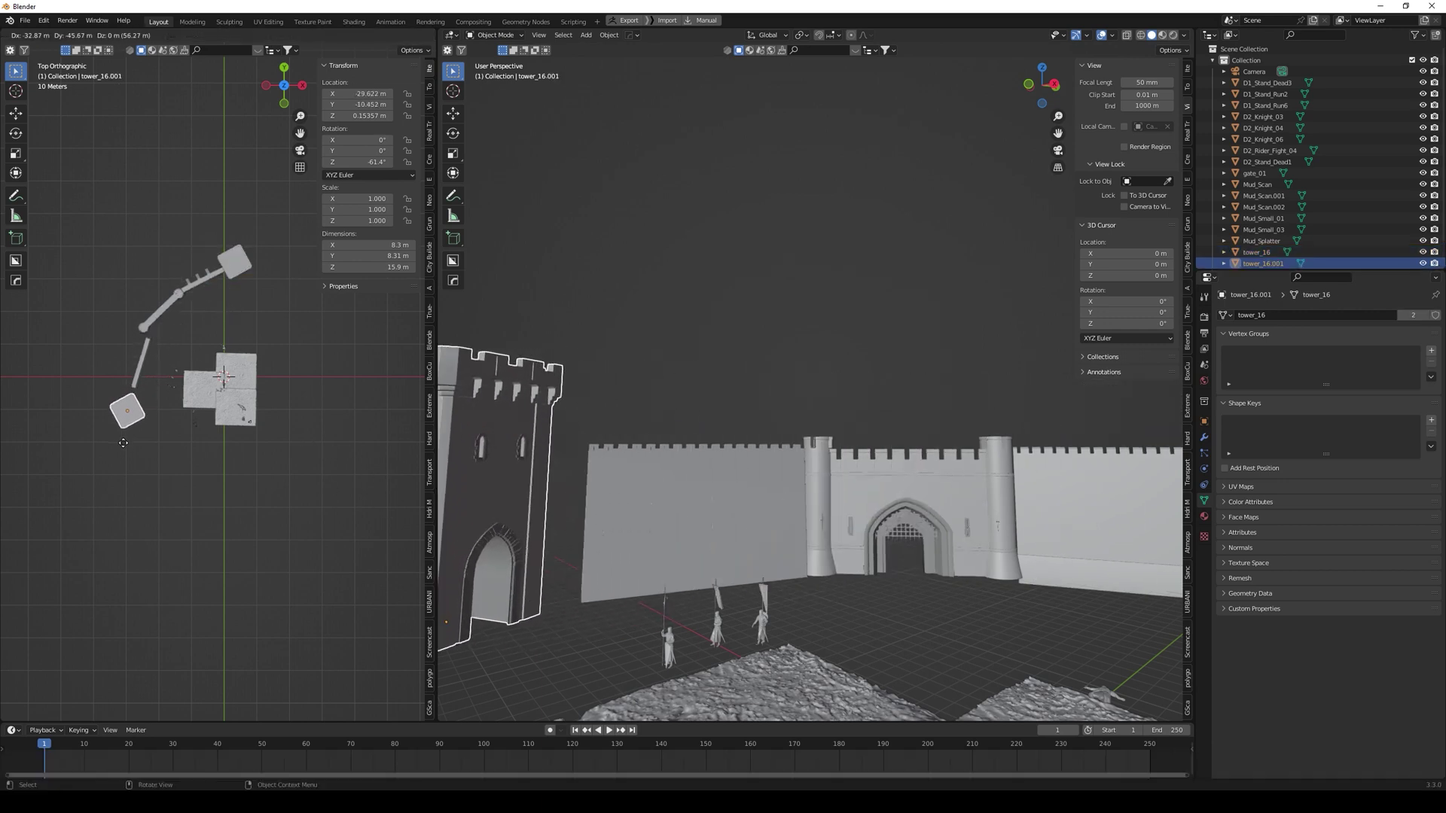
{"action": "left_click", "coordinate": [125, 436]}
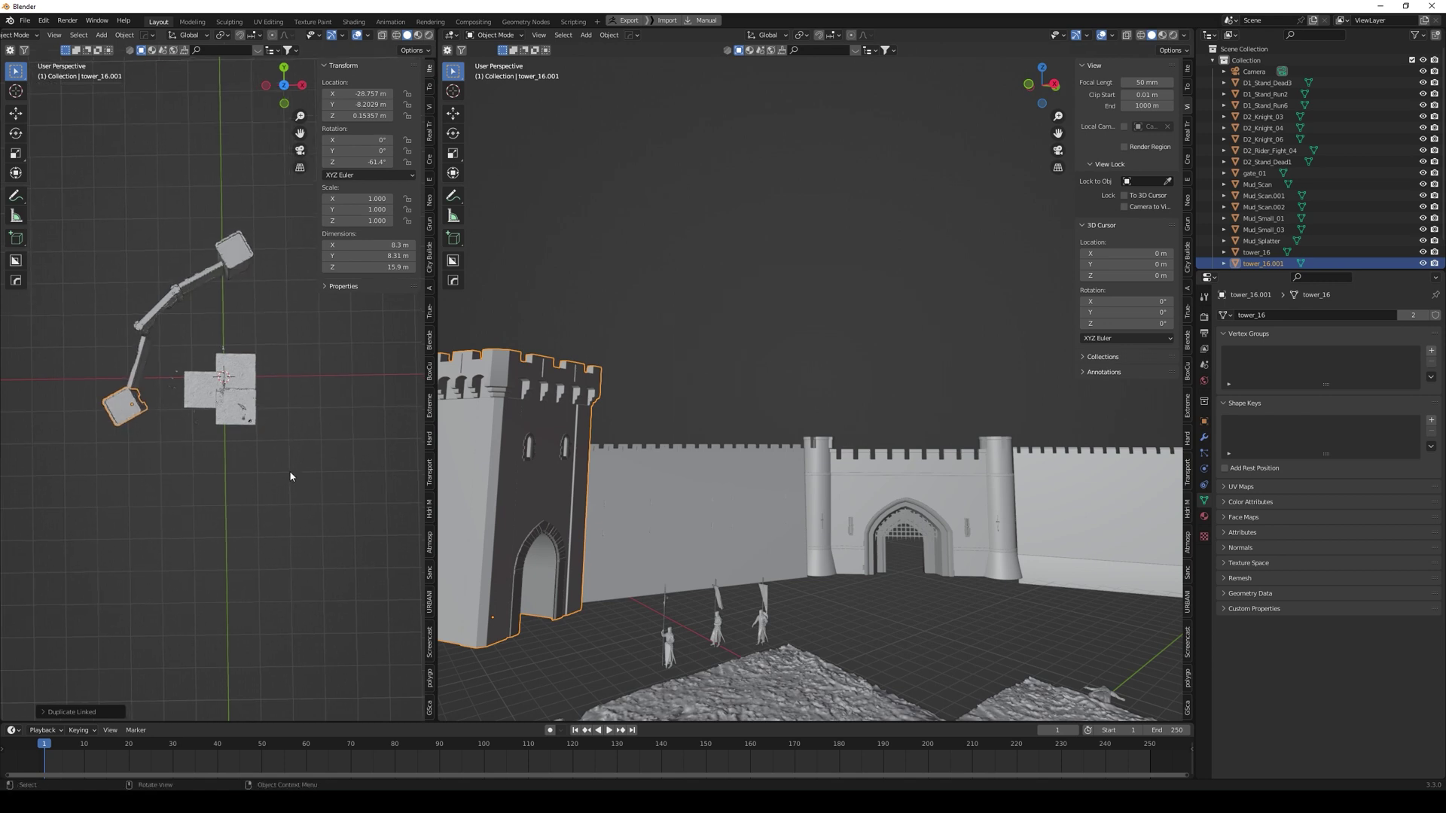
{"action": "key", "text": "KP_0"}
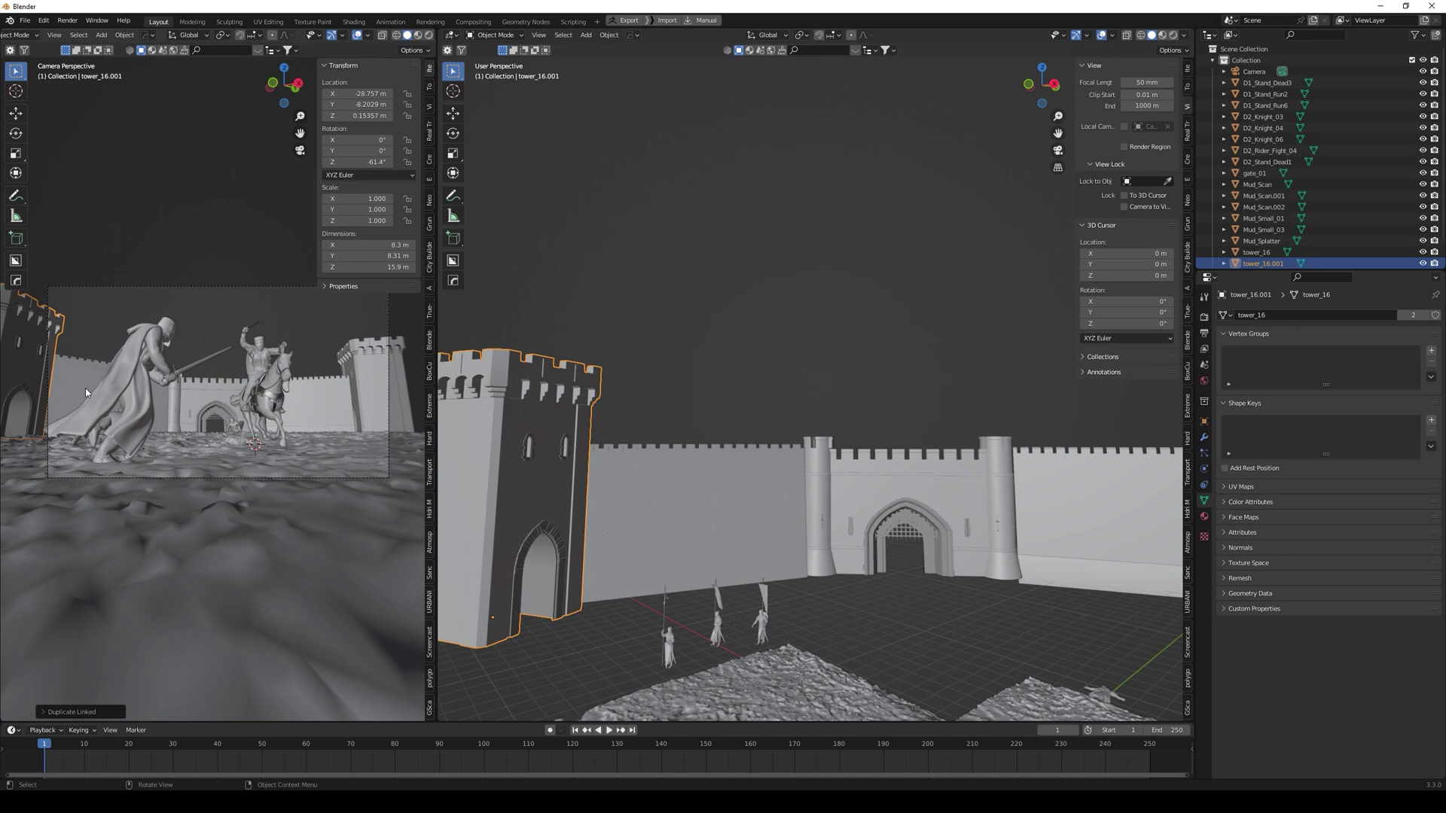
{"action": "middle_click_drag", "start_coordinate": [560, 477], "coordinate": [602, 499]}
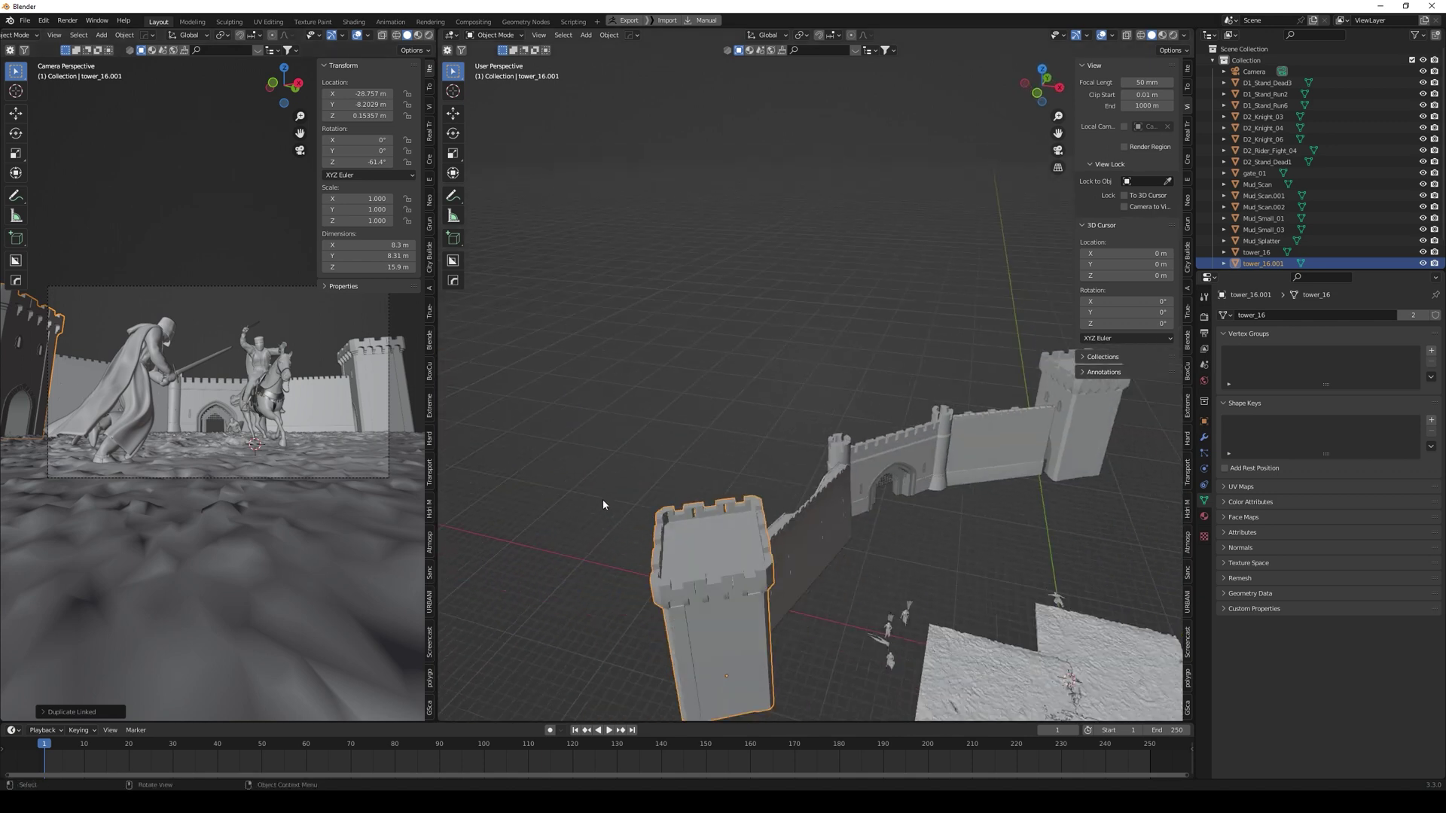
{"action": "scroll", "coordinate": [714, 500], "scroll_direction": "down", "scroll_amount": 5}
Step: Tilt the tower copy slightly and shift it into place
{"action": "key", "text": "r"}
{"action": "key", "text": "r"}
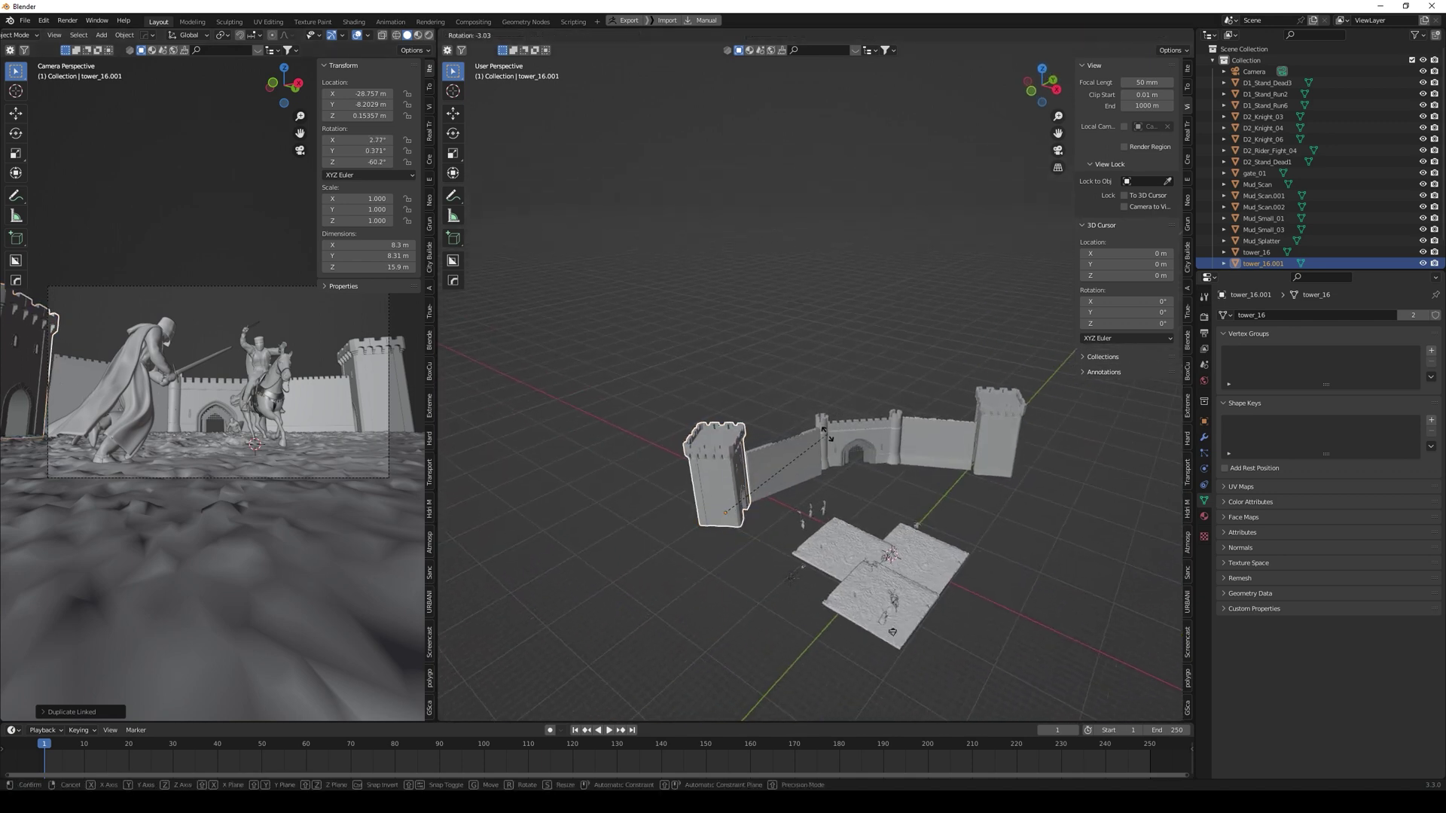
{"action": "left_click", "coordinate": [833, 461]}
{"action": "key", "text": "g"}
{"action": "left_click", "coordinate": [828, 466]}
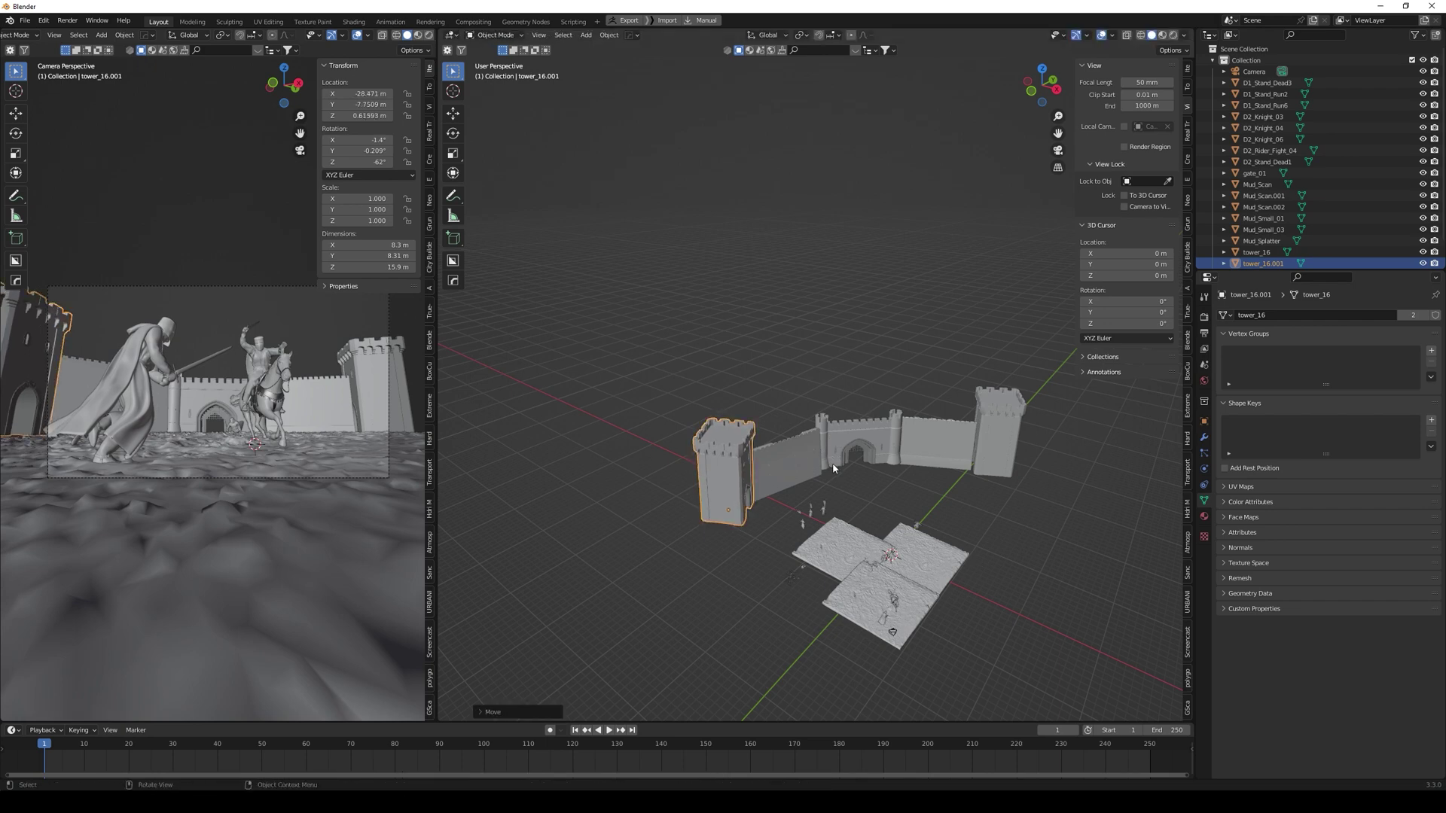
{"action": "middle_click_drag", "start_coordinate": [828, 466], "coordinate": [715, 437]}
{"action": "key", "text": "g"}
{"action": "left_click", "coordinate": [712, 441]}
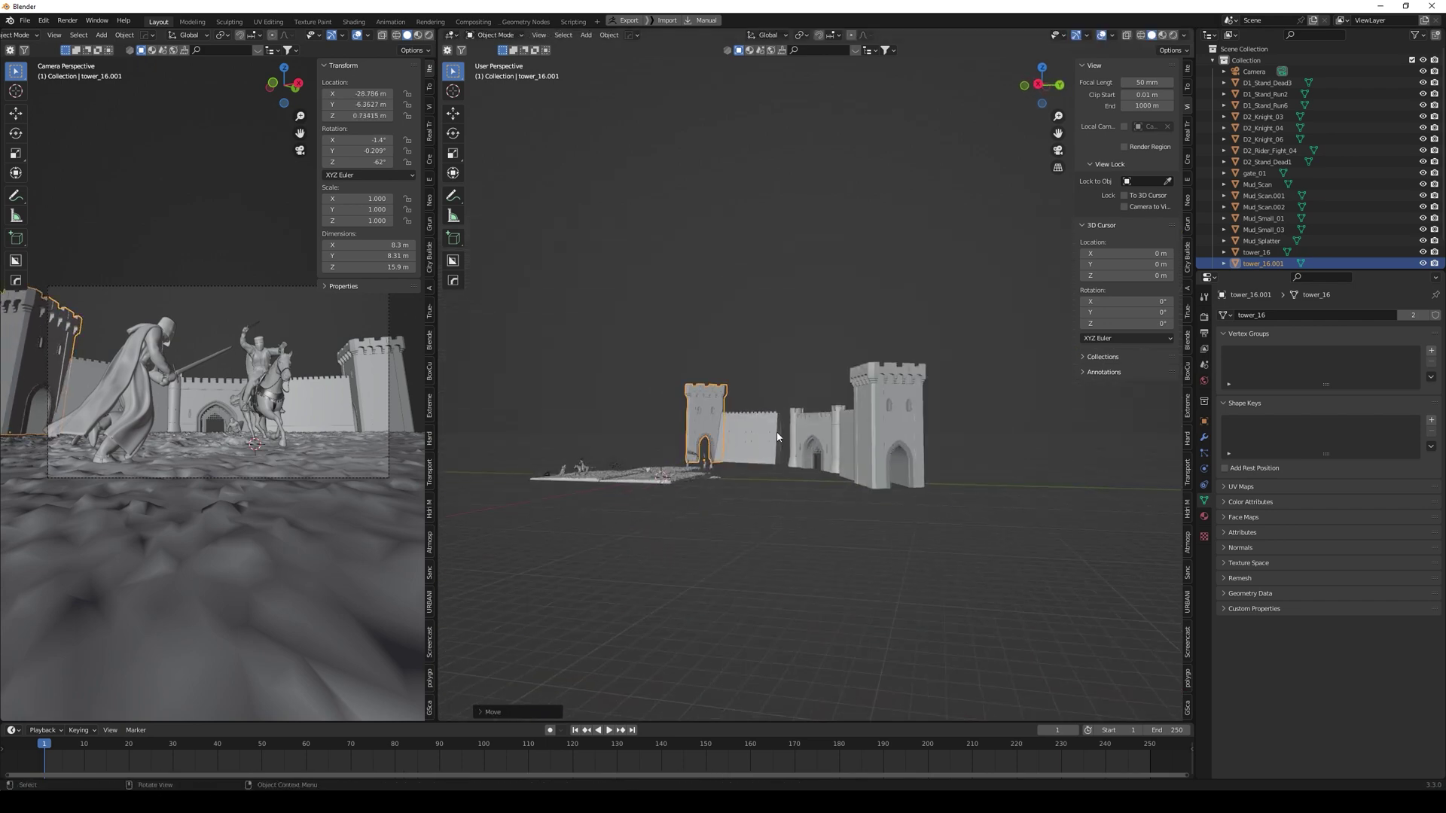
Step: Move wall_04 into an adjusted position behind the gate
{"action": "left_click", "coordinate": [774, 443]}
{"action": "key", "text": "g"}
{"action": "left_click", "coordinate": [781, 446]}
{"action": "middle_click_drag", "start_coordinate": [783, 451], "coordinate": [874, 527]}
{"action": "scroll", "coordinate": [758, 500], "scroll_direction": "up", "scroll_amount": 8}
{"action": "key", "text": "g"}
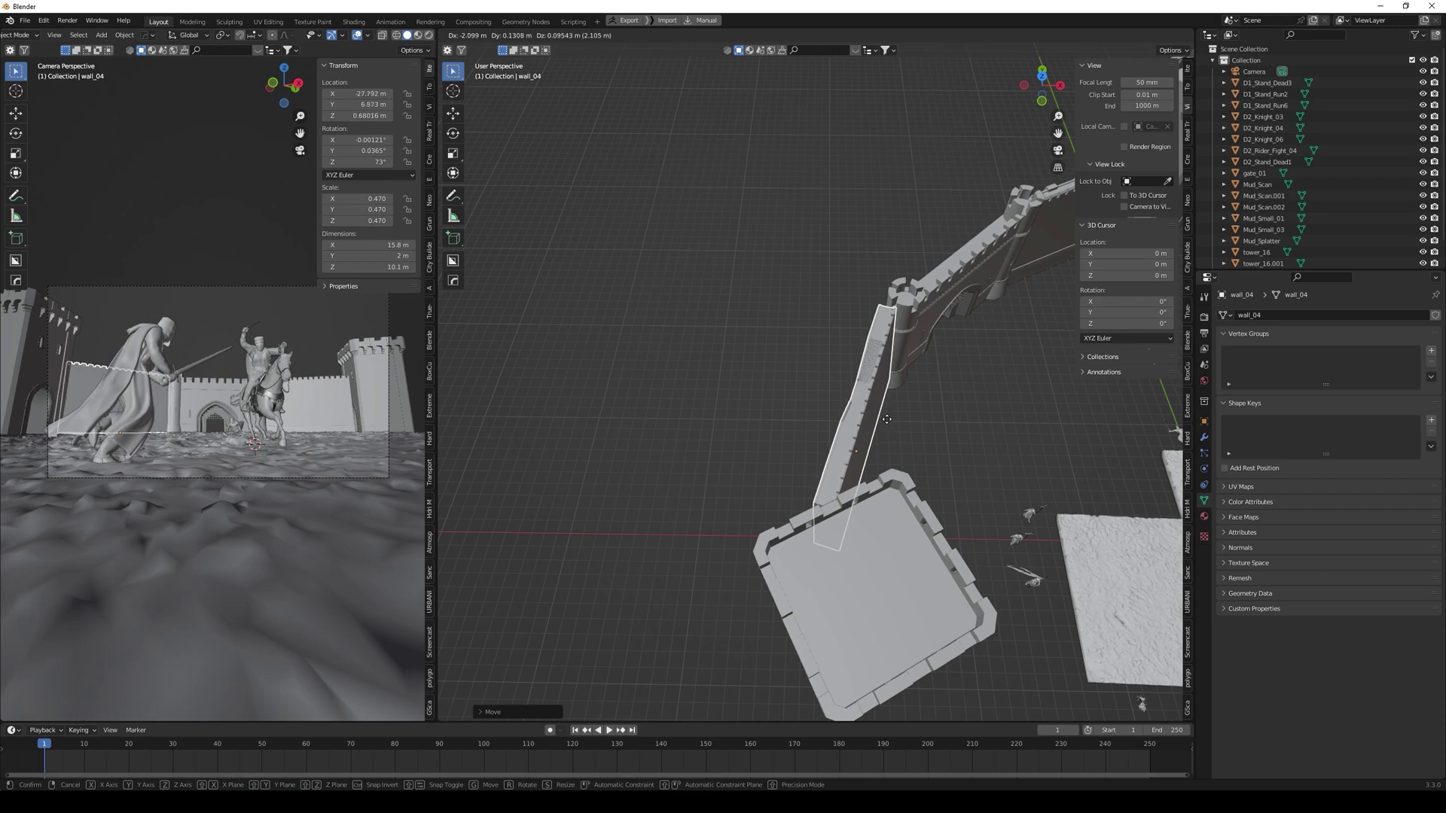
{"action": "left_click", "coordinate": [887, 423]}
Step: Nudge the back wall section repeatedly until it settles into line
{"action": "middle_click_drag", "start_coordinate": [887, 423], "coordinate": [829, 384]}
{"action": "key", "text": "g"}
{"action": "left_click", "coordinate": [833, 399]}
{"action": "scroll", "coordinate": [829, 384], "scroll_direction": "up", "scroll_amount": 3}
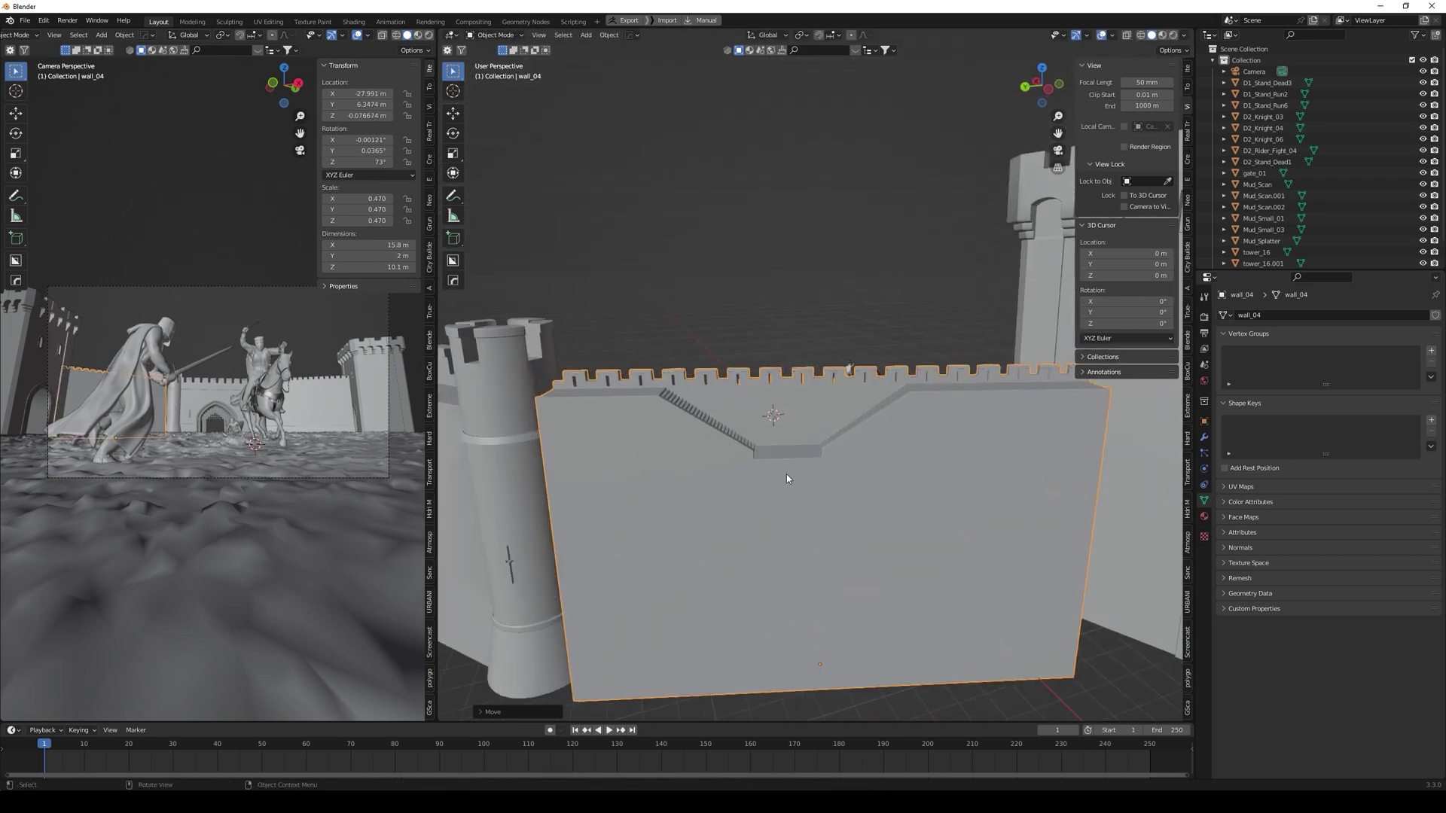
{"action": "key", "text": "g"}
{"action": "left_click", "coordinate": [779, 481]}
{"action": "middle_click_drag", "start_coordinate": [779, 481], "coordinate": [791, 448]}
{"action": "scroll", "coordinate": [761, 540], "scroll_direction": "down", "scroll_amount": 3}
Step: Move the gate tower against the wall's end, then reselect it from a front view
{"action": "left_click", "coordinate": [792, 448]}
{"action": "key", "text": "g"}
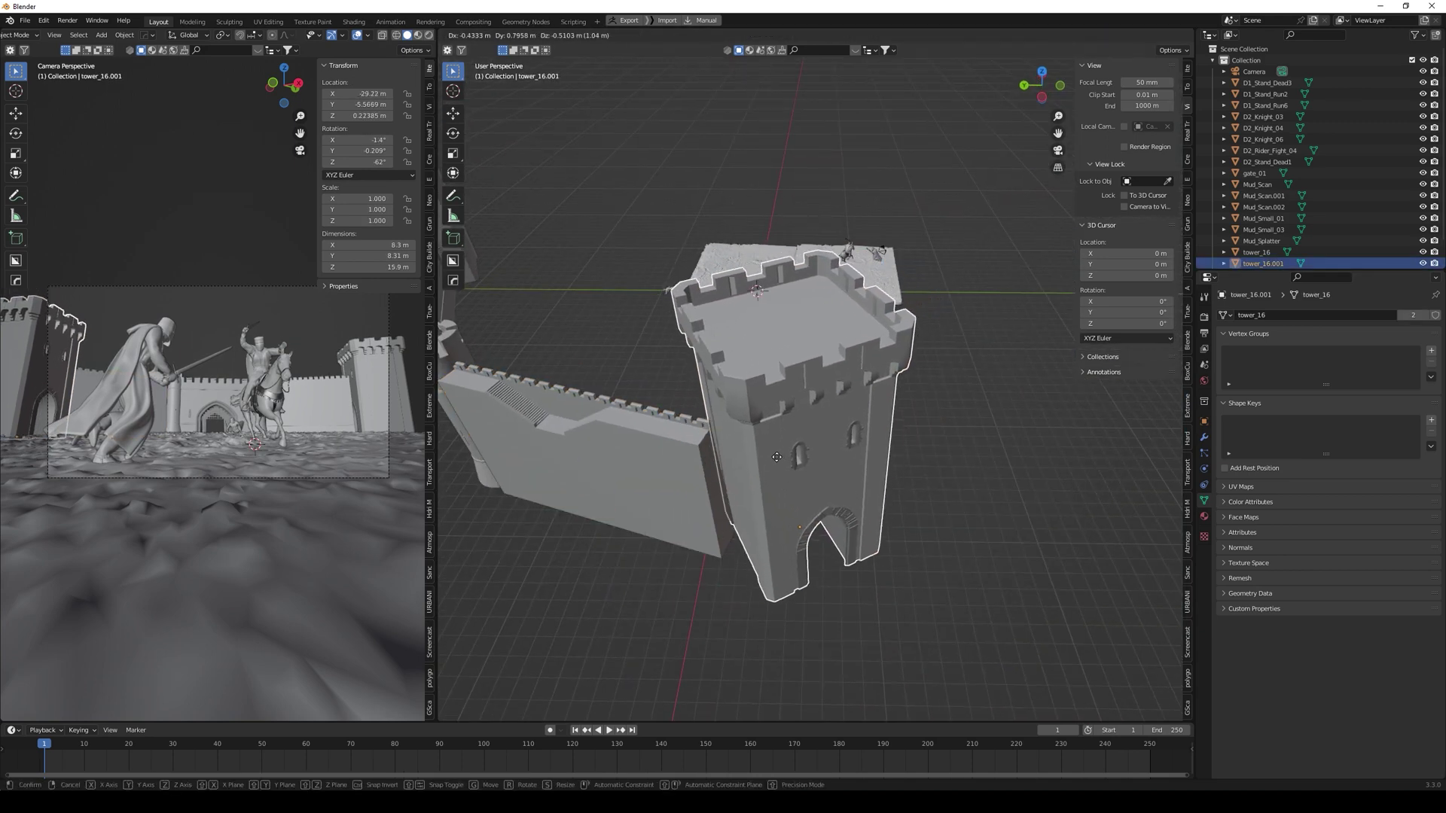
{"action": "left_click", "coordinate": [742, 479]}
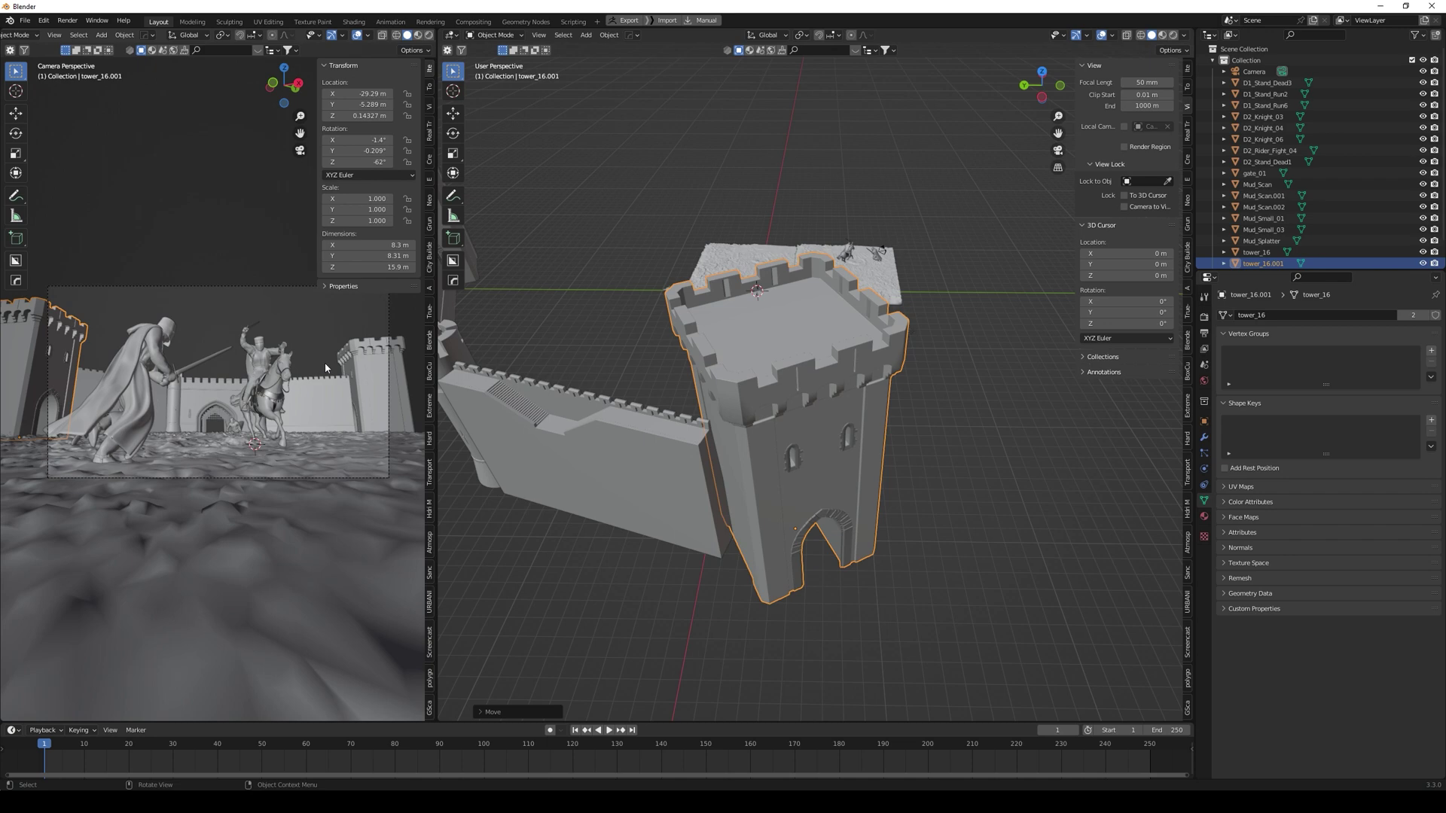
{"action": "left_click", "coordinate": [324, 329]}
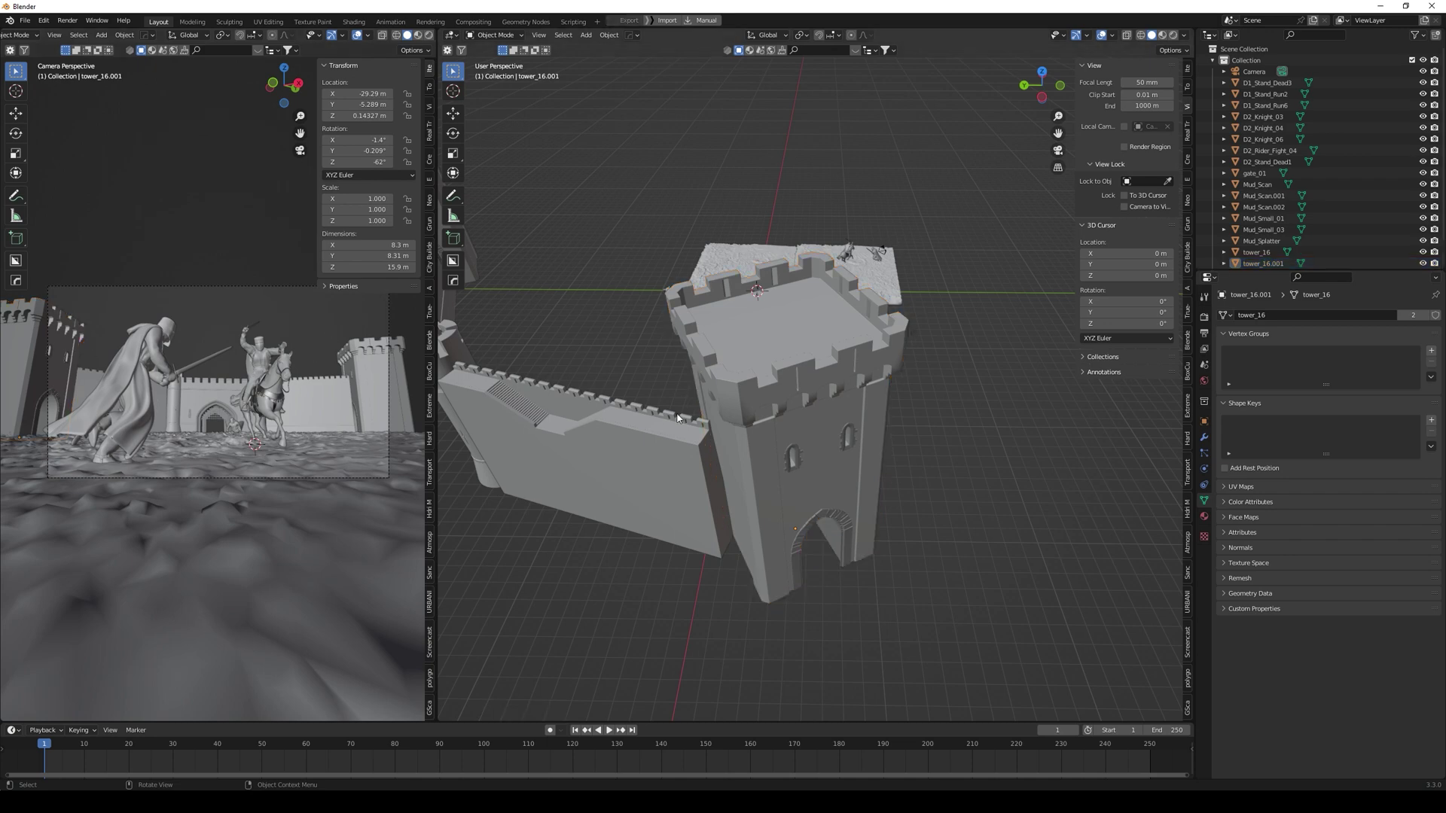
{"action": "middle_click_drag", "start_coordinate": [474, 520], "coordinate": [1202, 461]}
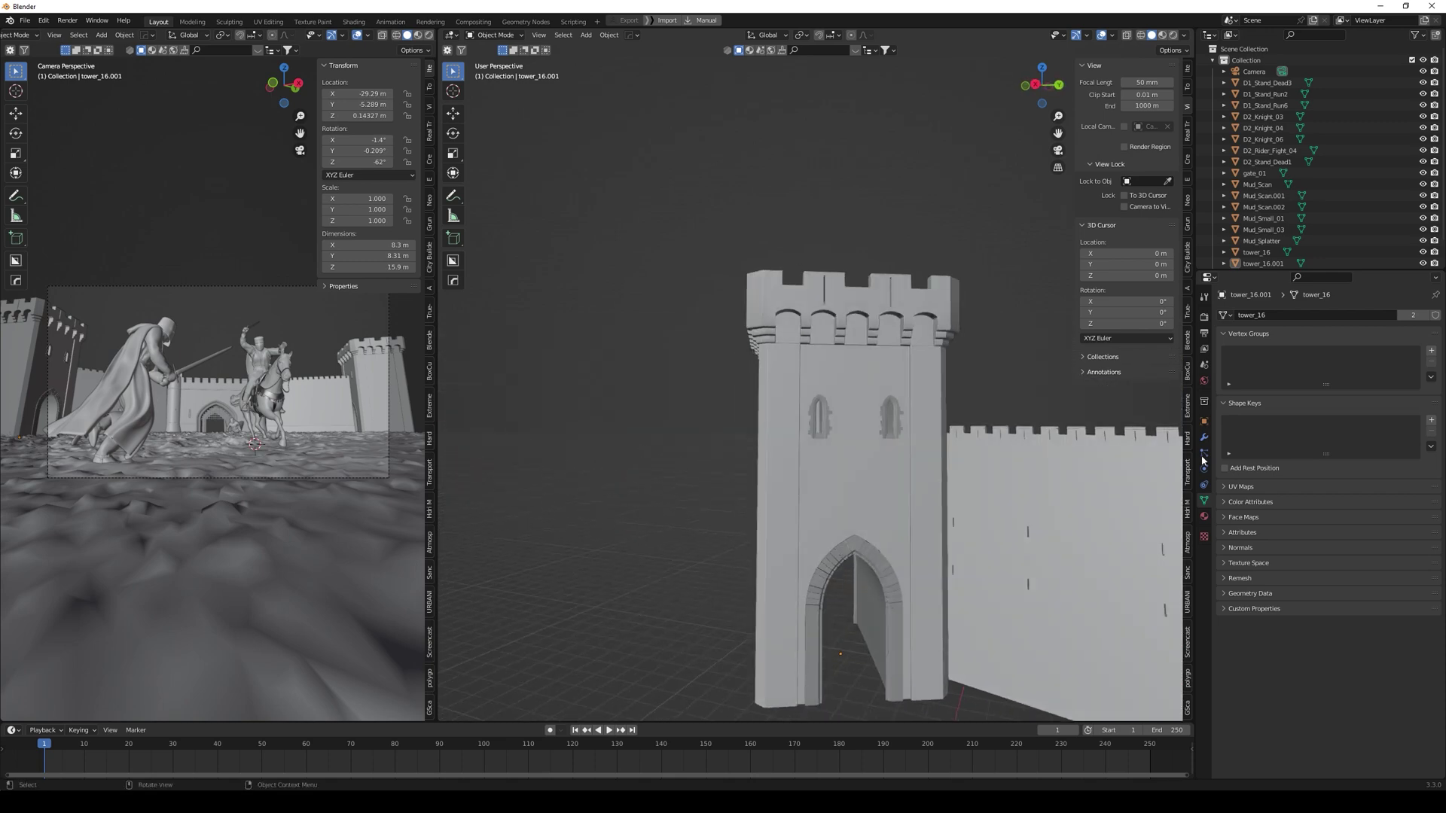
{"action": "left_click", "coordinate": [869, 431]}
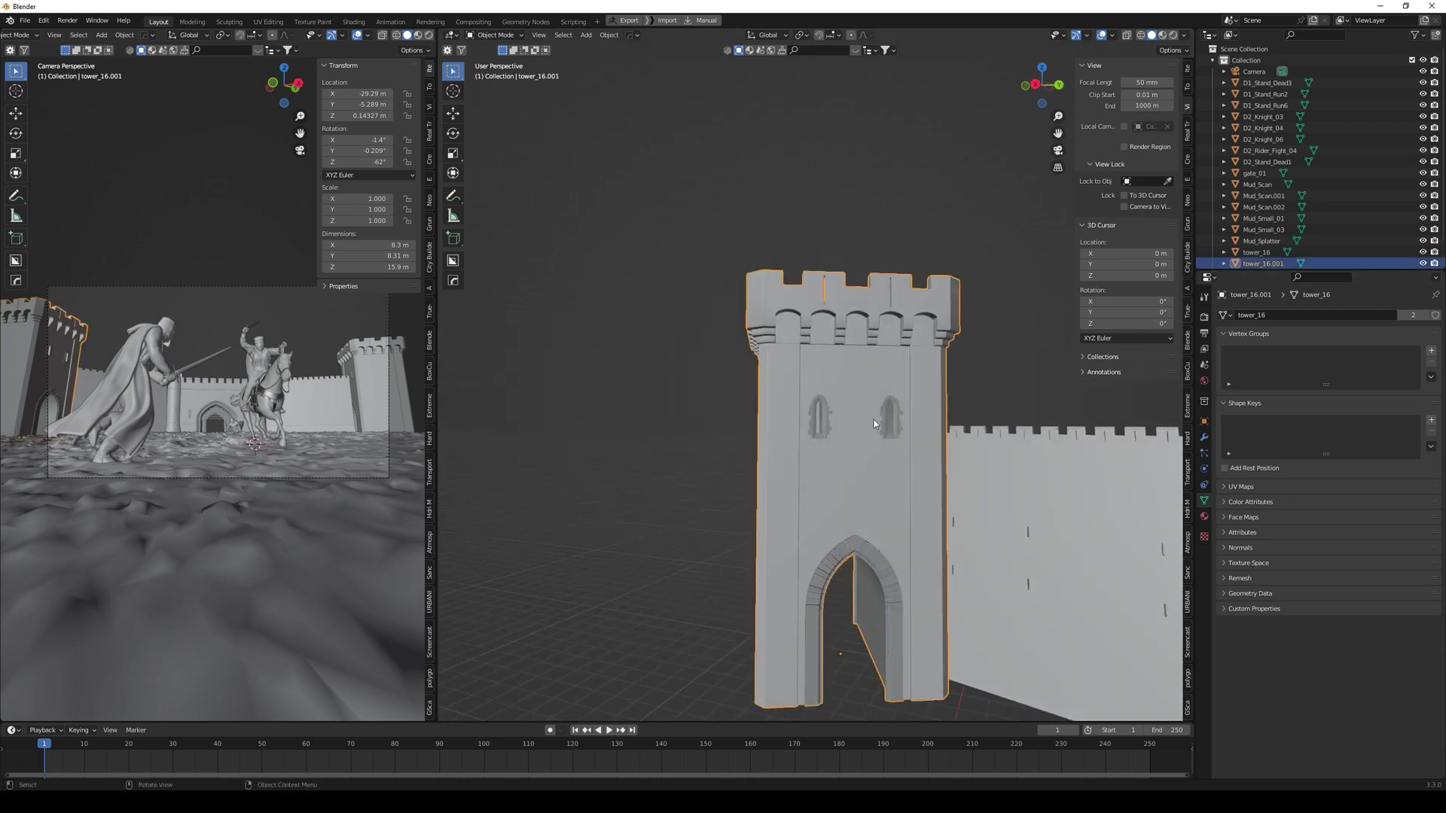
Step: Give the gate tower and the far tower each a slight tilt
{"action": "key", "text": "r"}
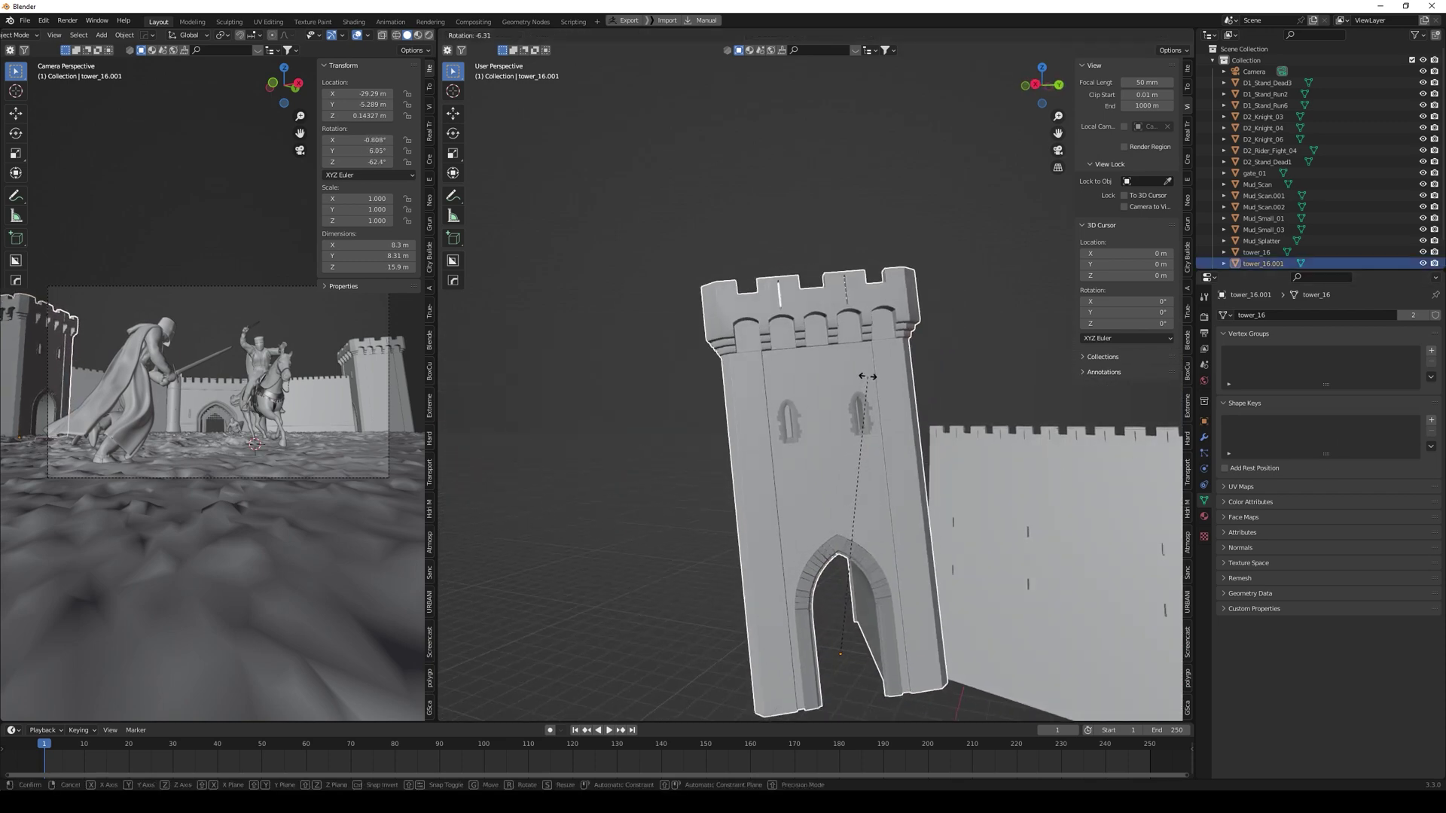
{"action": "left_click", "coordinate": [868, 376]}
{"action": "scroll", "coordinate": [847, 418], "scroll_direction": "up", "scroll_amount": 2}
{"action": "left_click", "coordinate": [384, 380]}
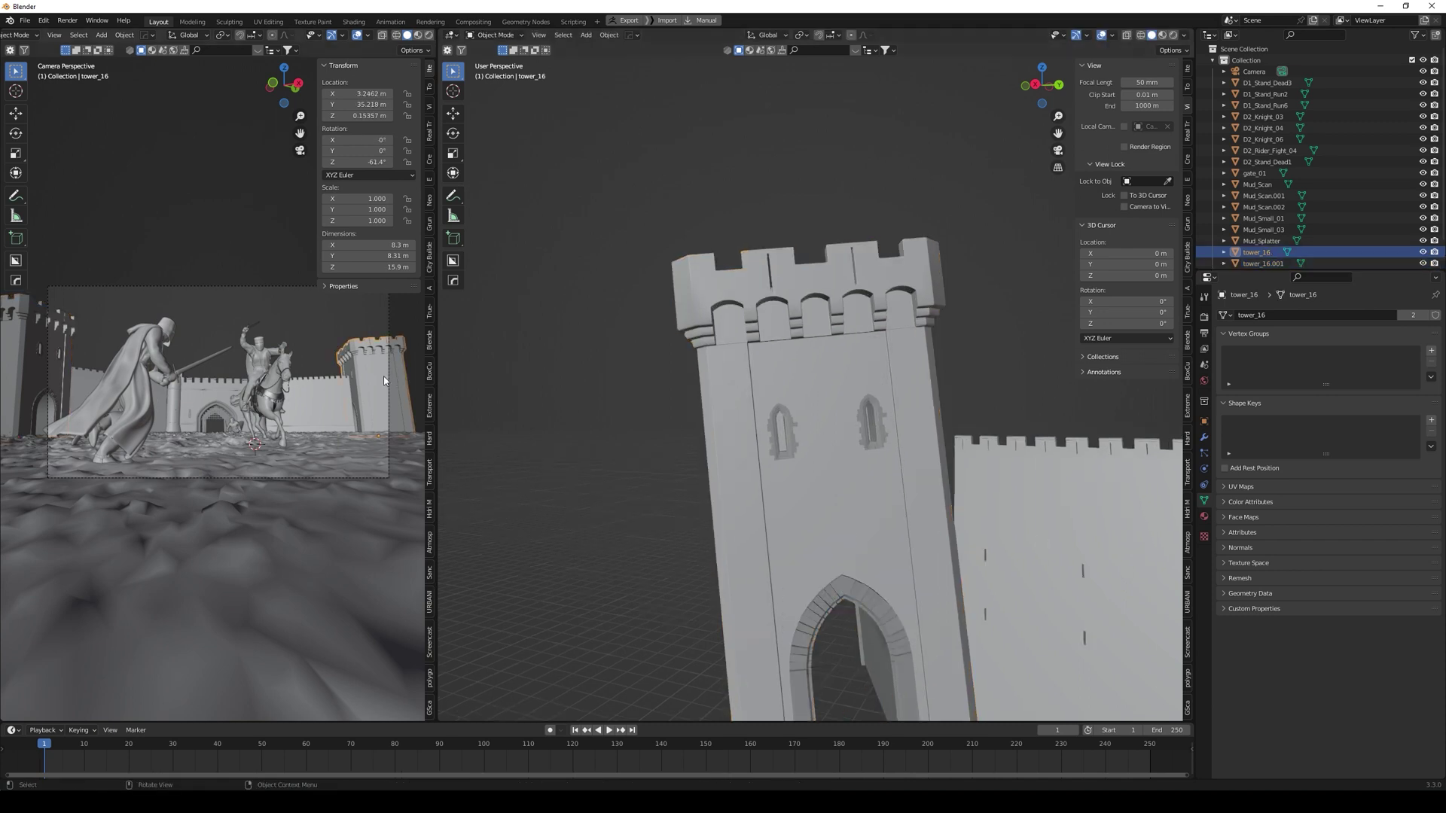
{"action": "key", "text": "r"}
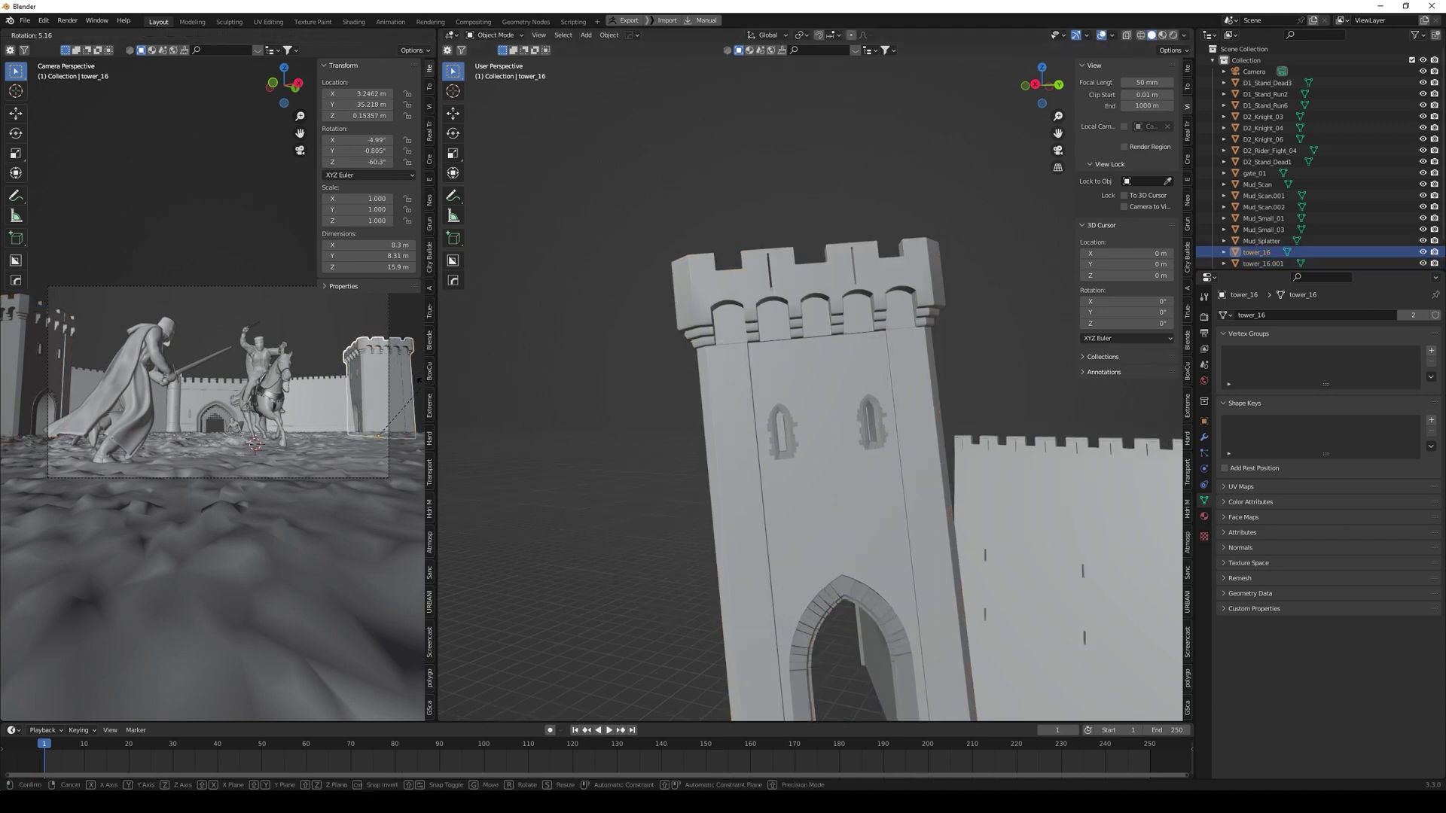
{"action": "left_click", "coordinate": [424, 386]}
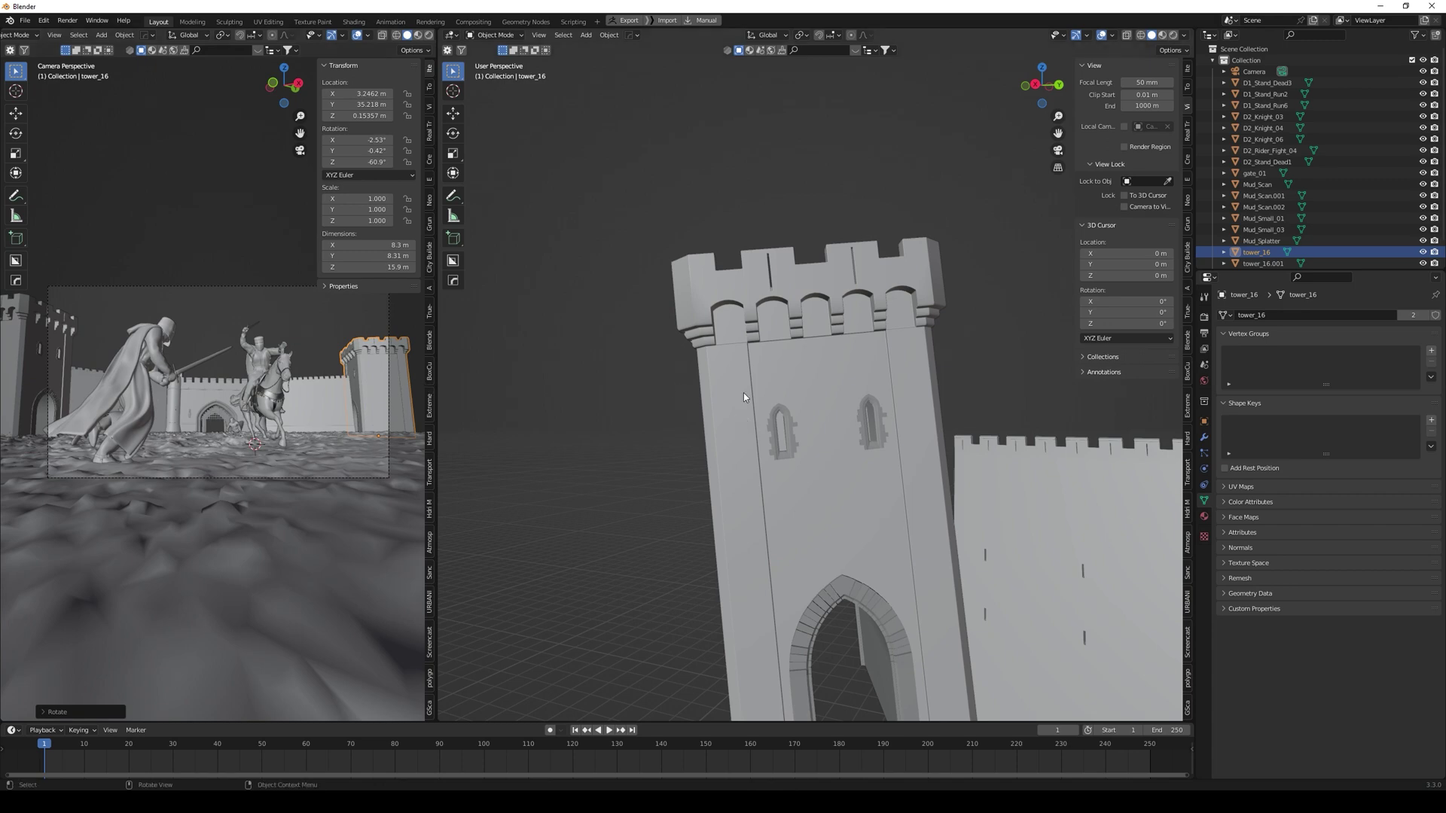
{"action": "middle_click_drag", "start_coordinate": [714, 431], "coordinate": [753, 452]}
{"action": "scroll", "coordinate": [998, 493], "scroll_direction": "down", "scroll_amount": 6}
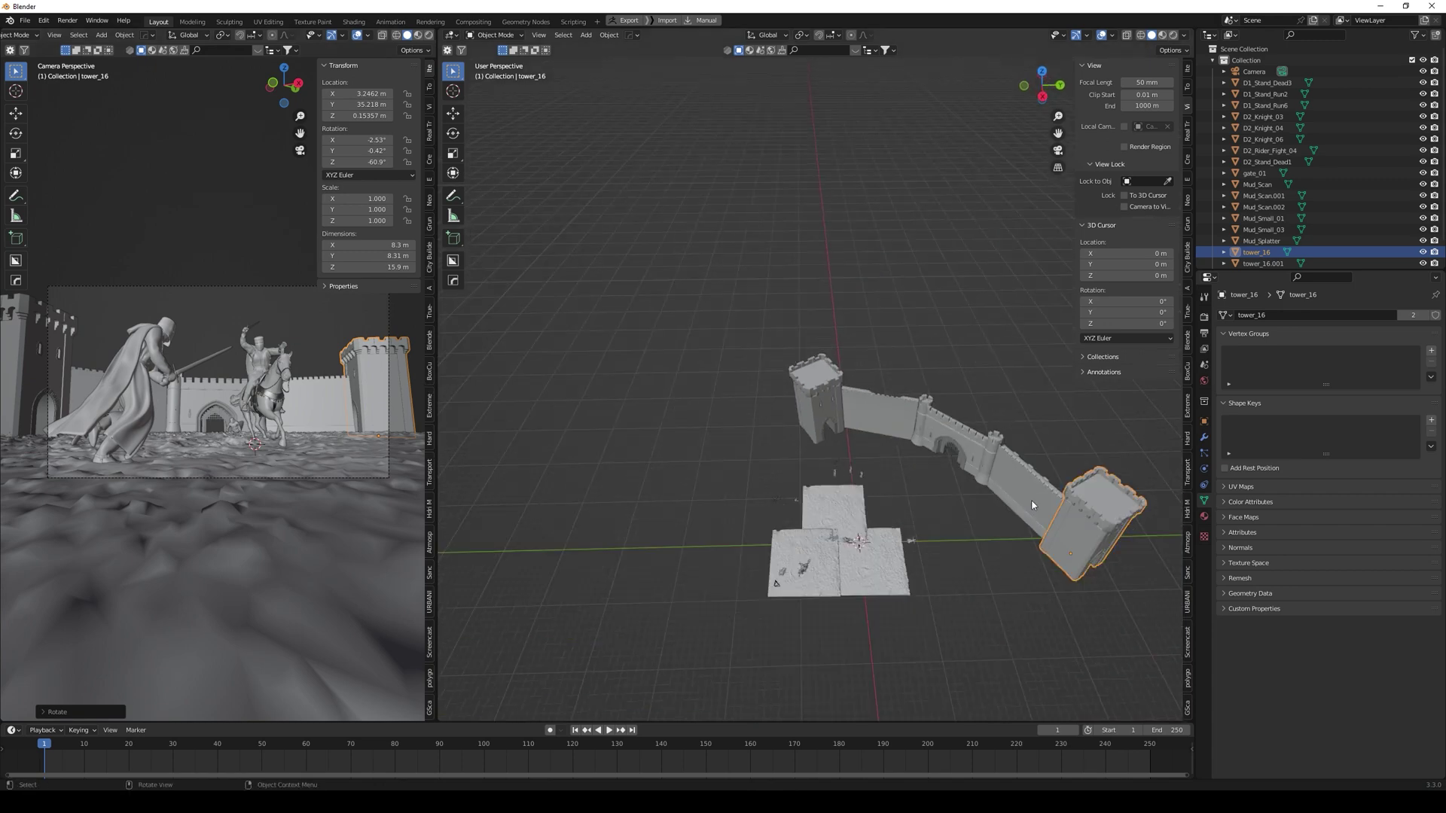
Step: In top view, shift the far tower slightly and turn it to about 101°
{"action": "key", "text": "KP_7"}
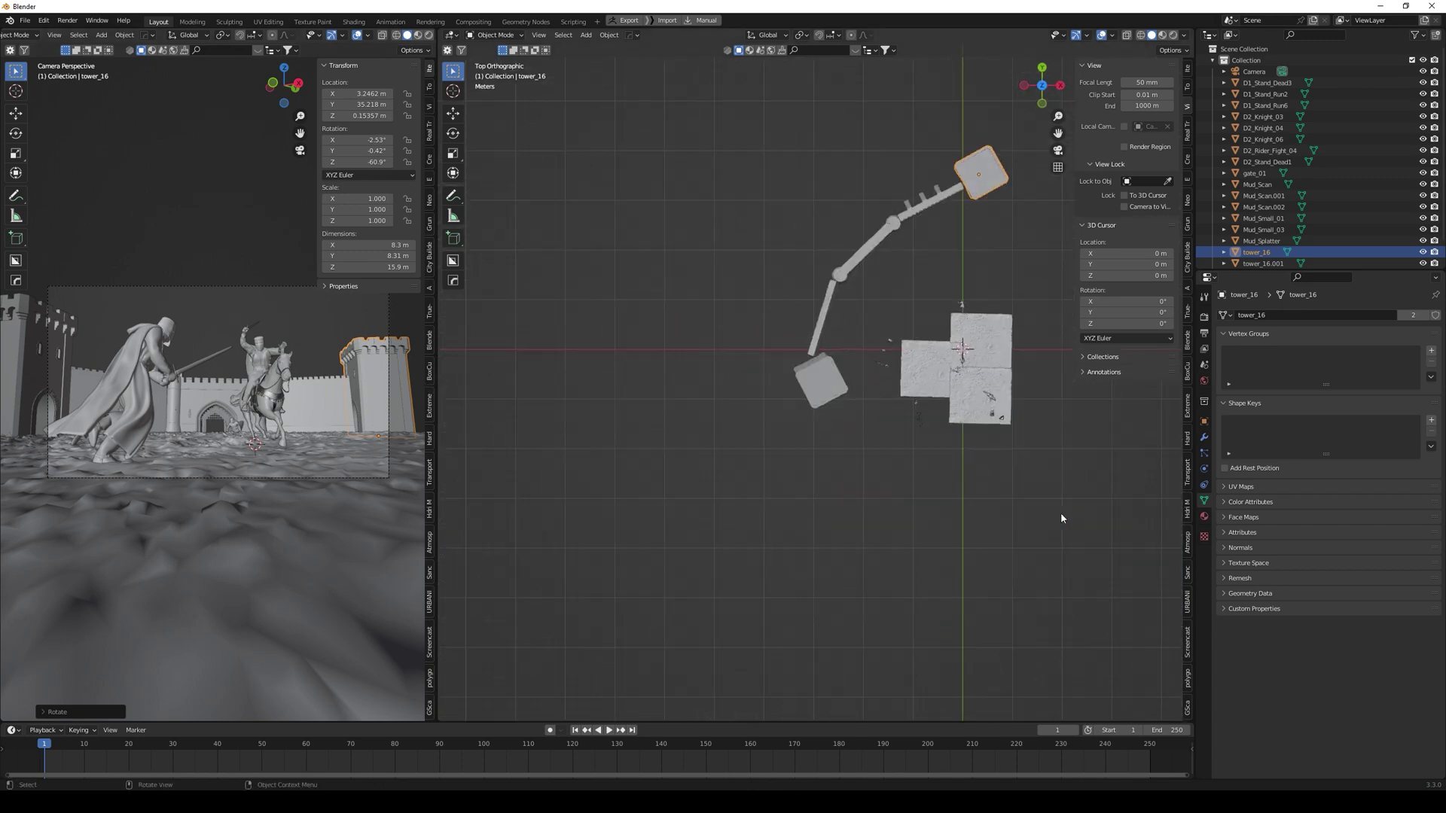
{"action": "key", "text": "g"}
{"action": "left_click", "coordinate": [997, 190]}
{"action": "key", "text": "r"}
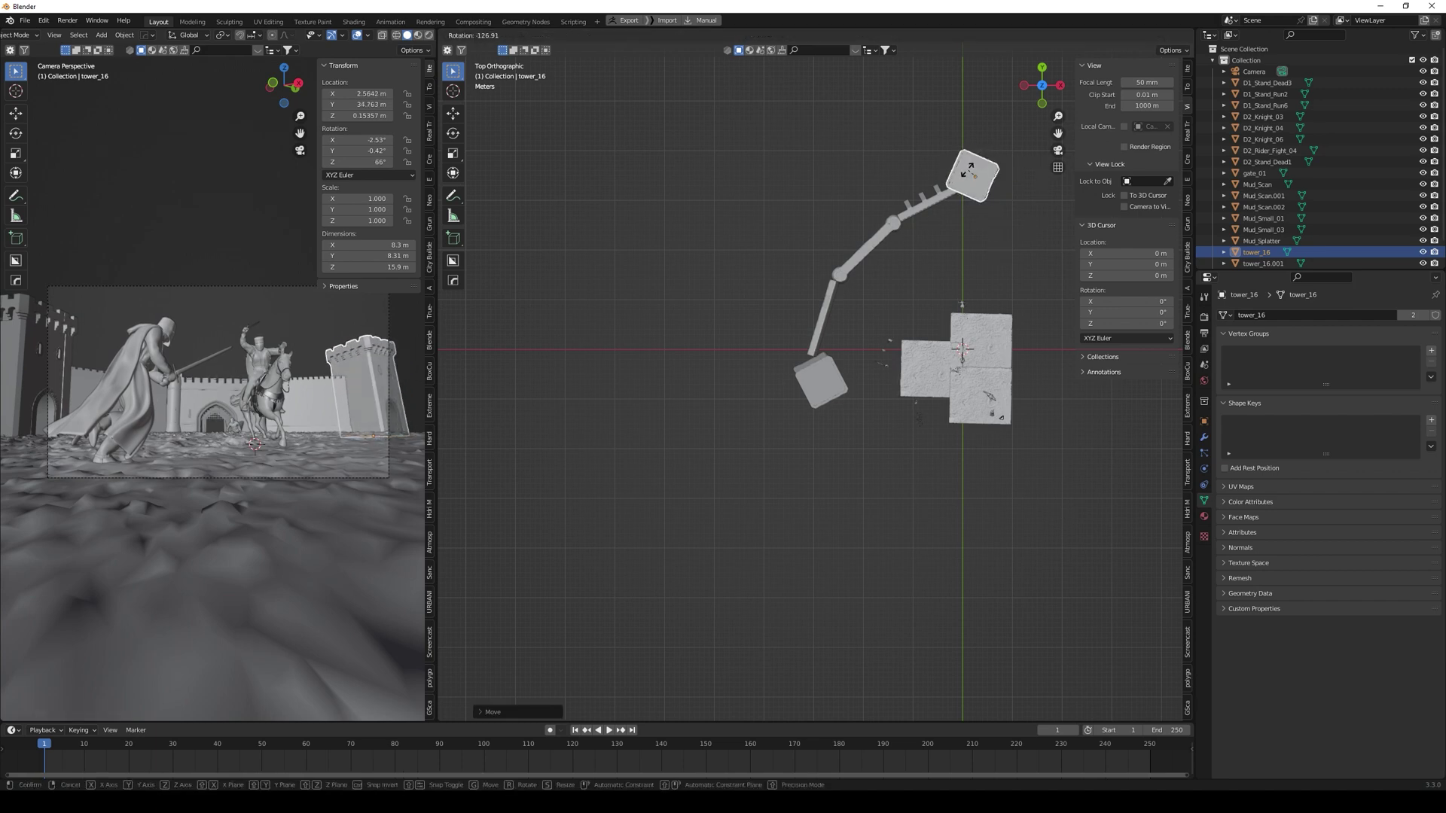
{"action": "left_click", "coordinate": [991, 223]}
{"action": "key", "text": "r"}
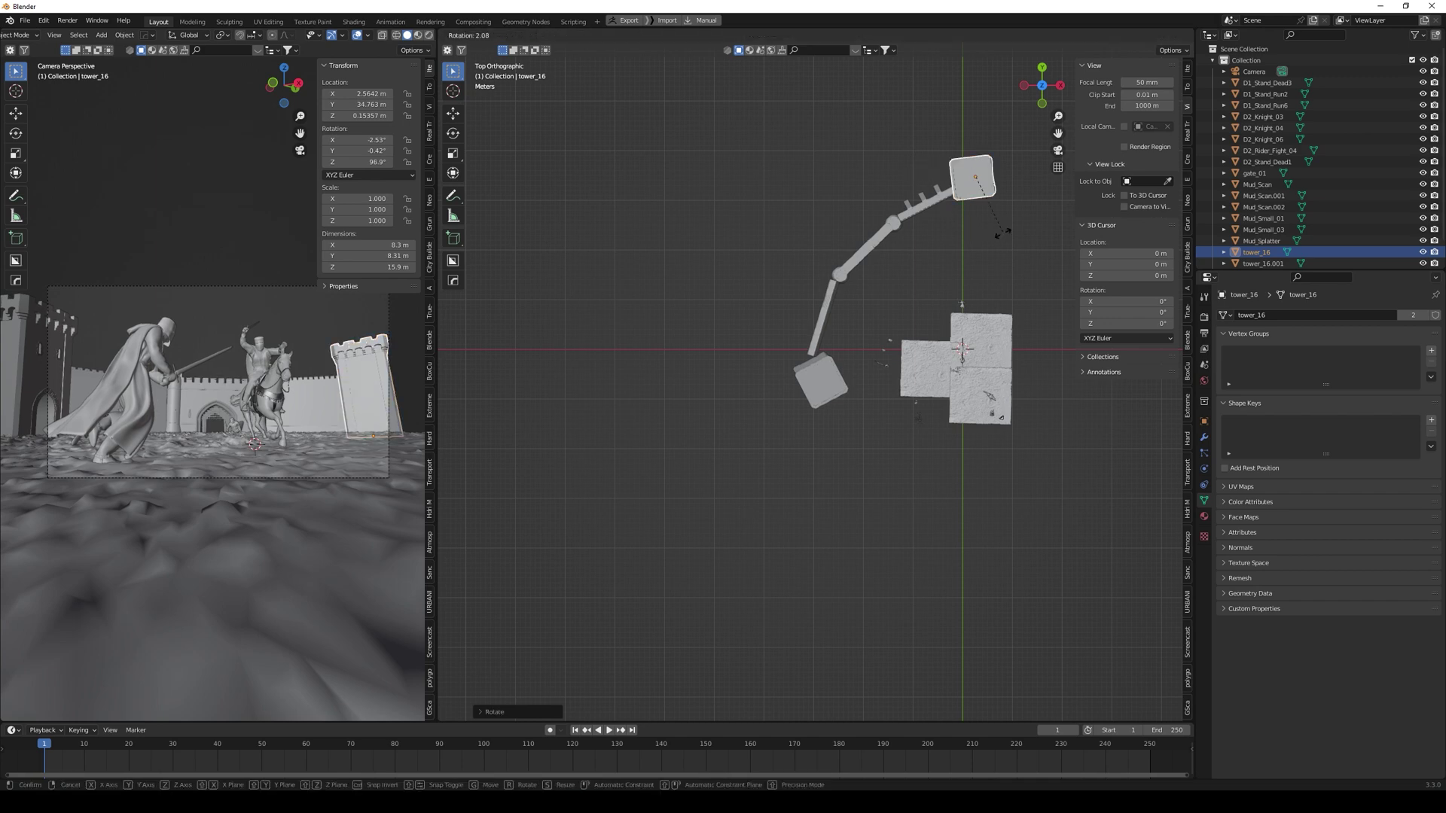
{"action": "left_click", "coordinate": [979, 234]}
{"action": "middle_click_drag", "start_coordinate": [973, 232], "coordinate": [917, 162]}
{"action": "key", "text": "r"}
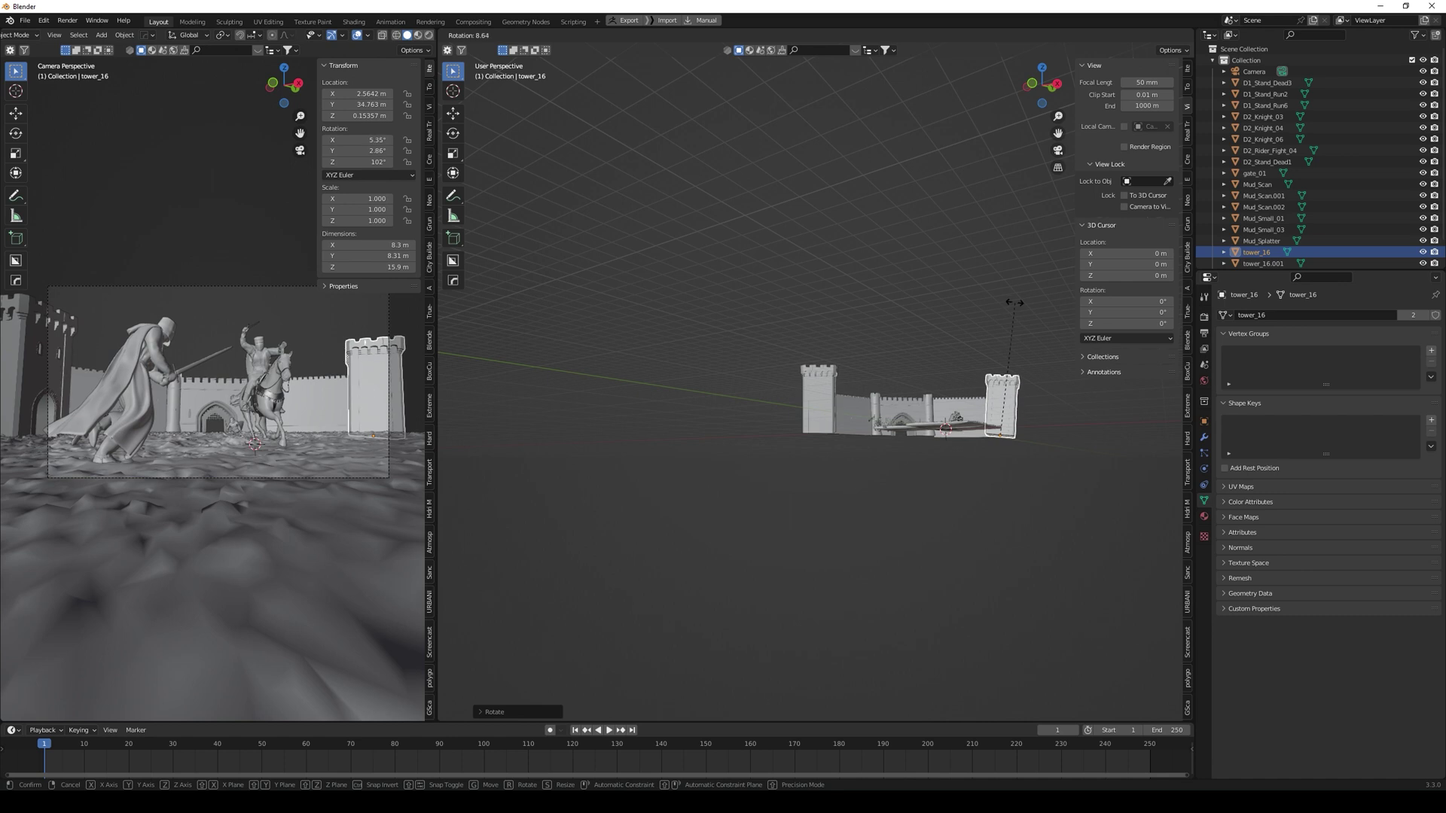
Step: Settle tower_16's lean at 3.92°/2.28° and view the battle through the scene camera
{"action": "left_click", "coordinate": [1013, 303]}
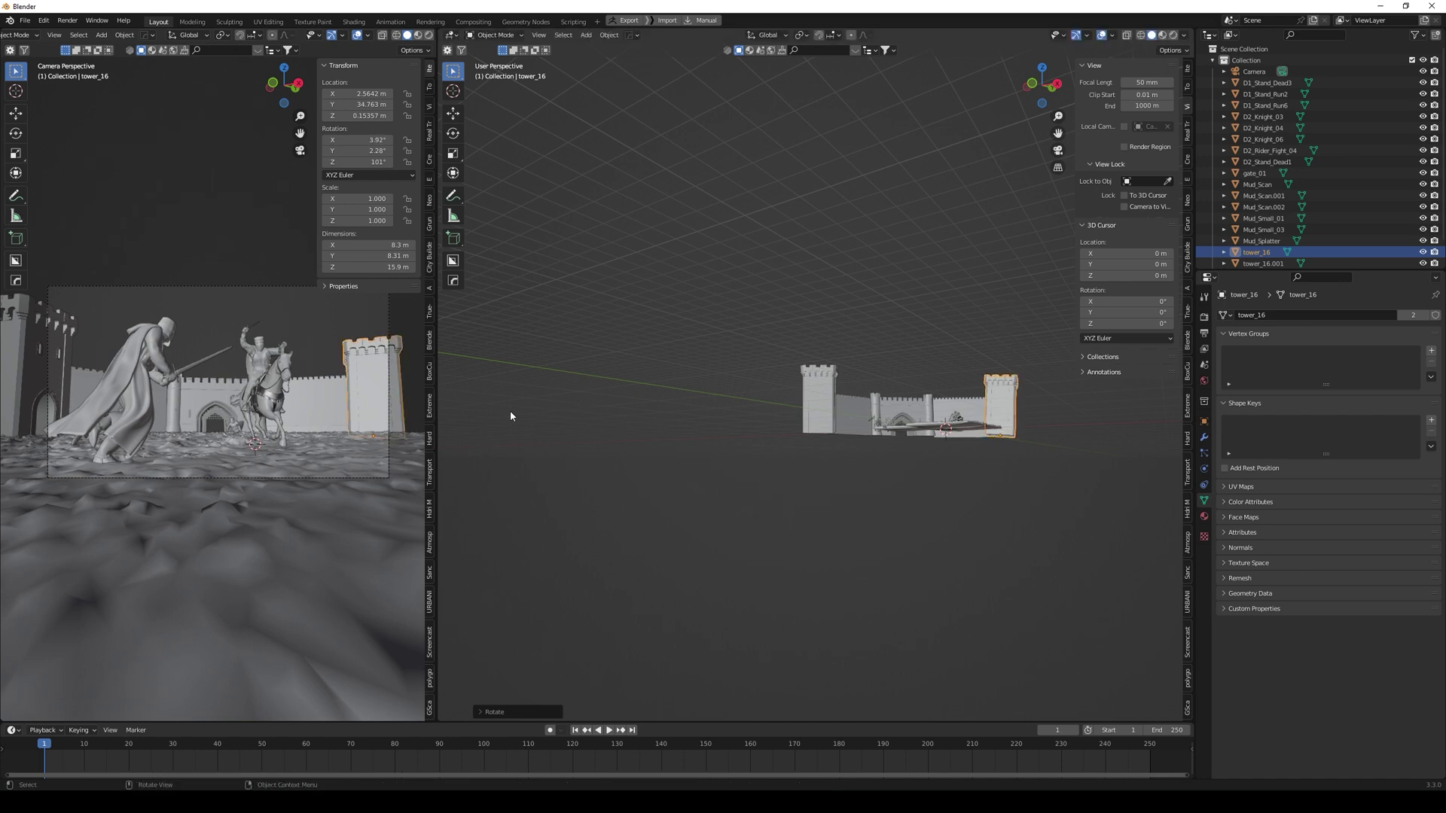
{"action": "scroll", "coordinate": [329, 435], "scroll_direction": "up", "scroll_amount": 3}
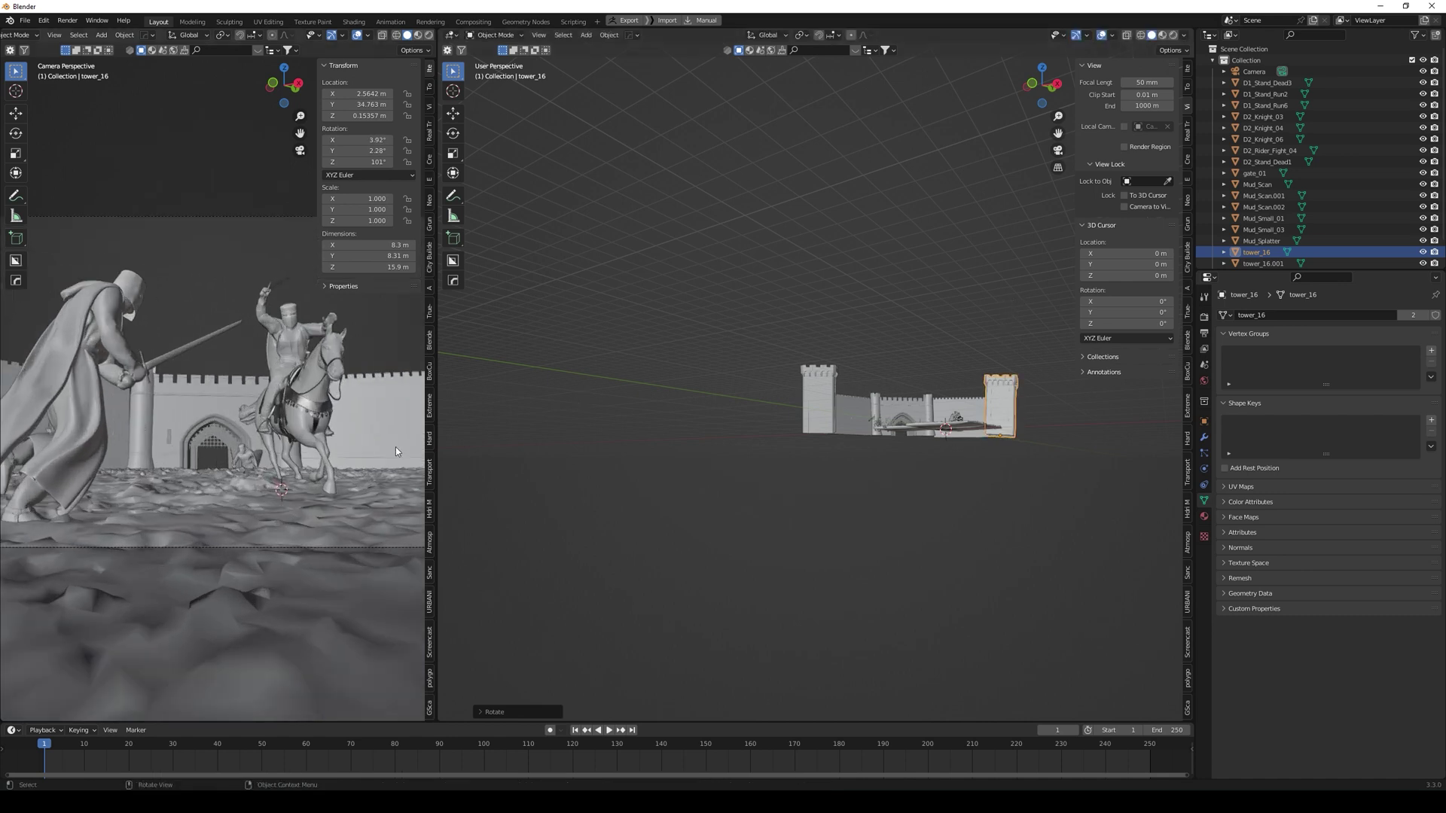
{"action": "left_click", "coordinate": [942, 344]}
{"action": "middle_click_drag", "start_coordinate": [836, 500], "coordinate": [836, 523]}
{"action": "scroll", "coordinate": [796, 515], "scroll_direction": "up", "scroll_amount": 3}
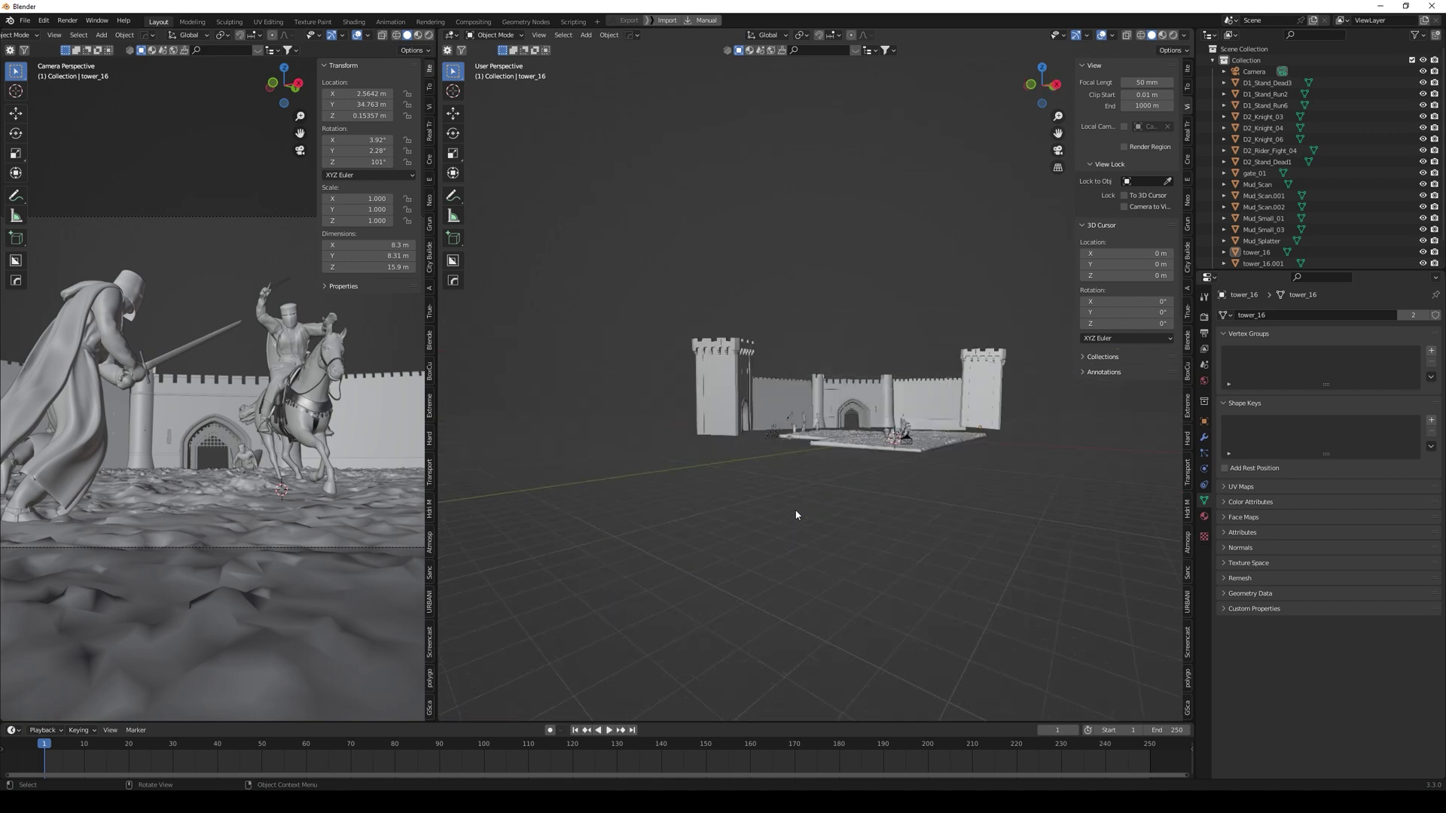
{"action": "key", "text": "KP_0"}
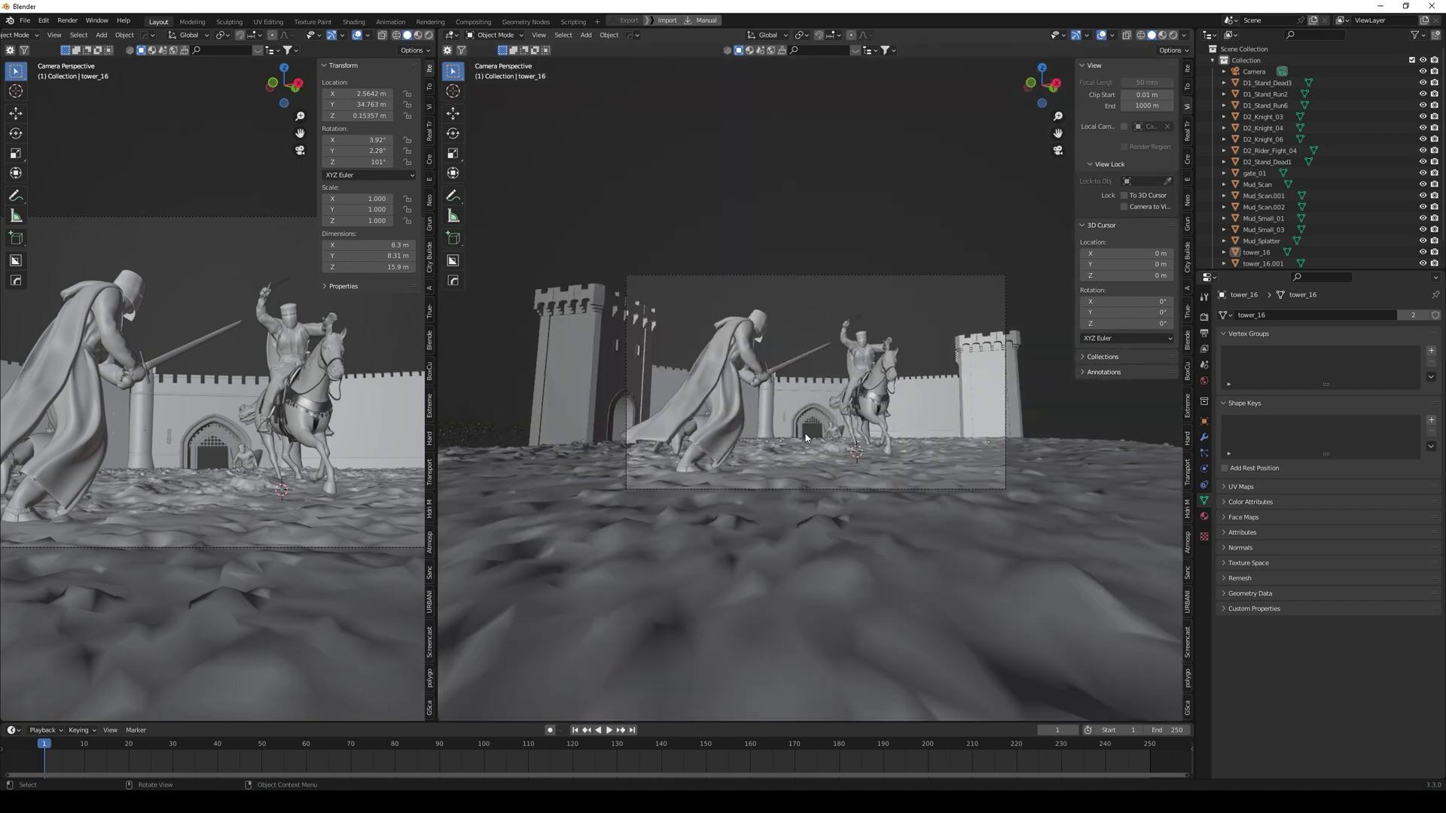
Step: Nudge wall_05 up to about ground level, then select the figure D1_Stand_Run6
{"action": "left_click", "coordinate": [798, 394]}
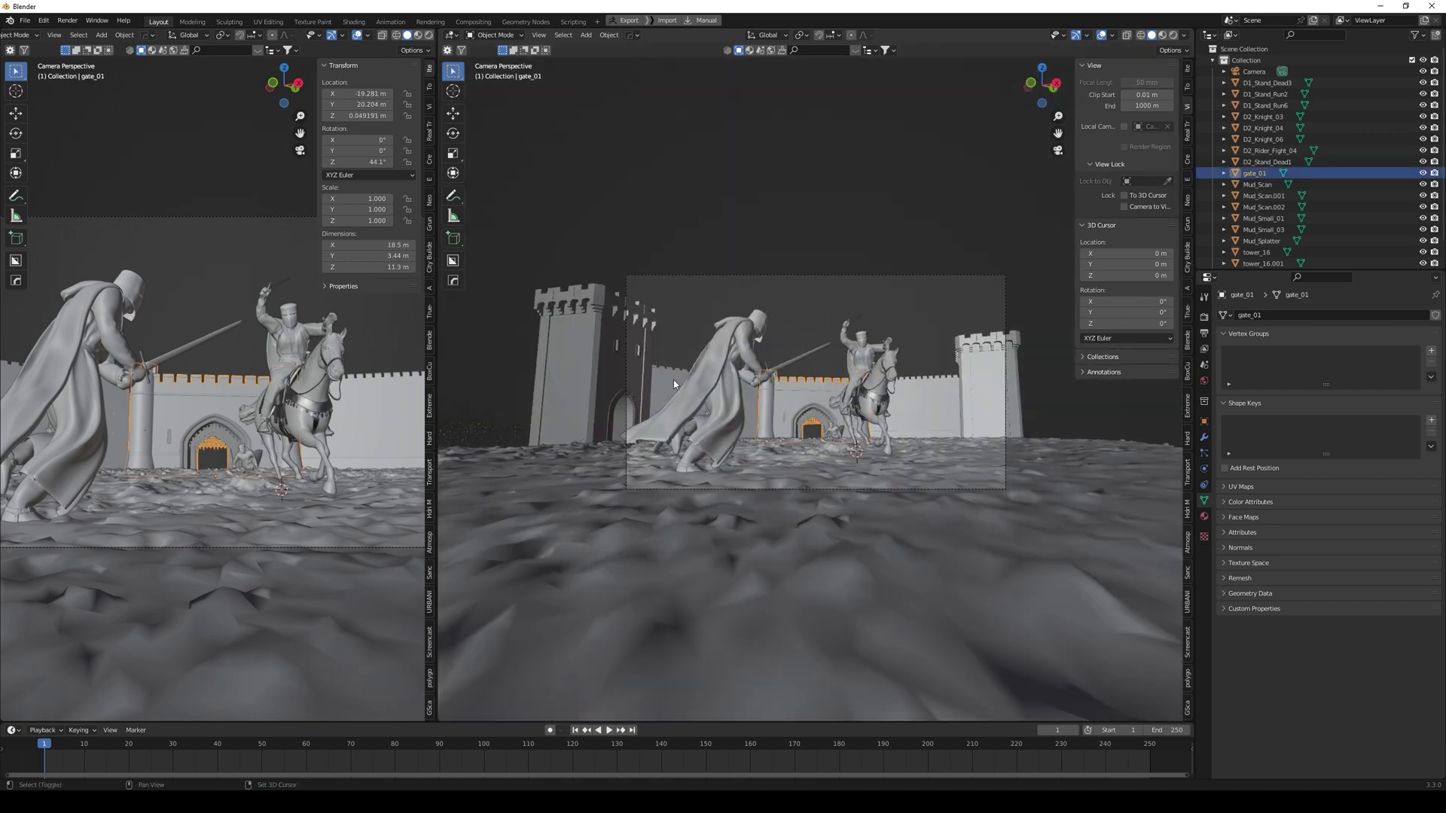
{"action": "left_click", "coordinate": [783, 412]}
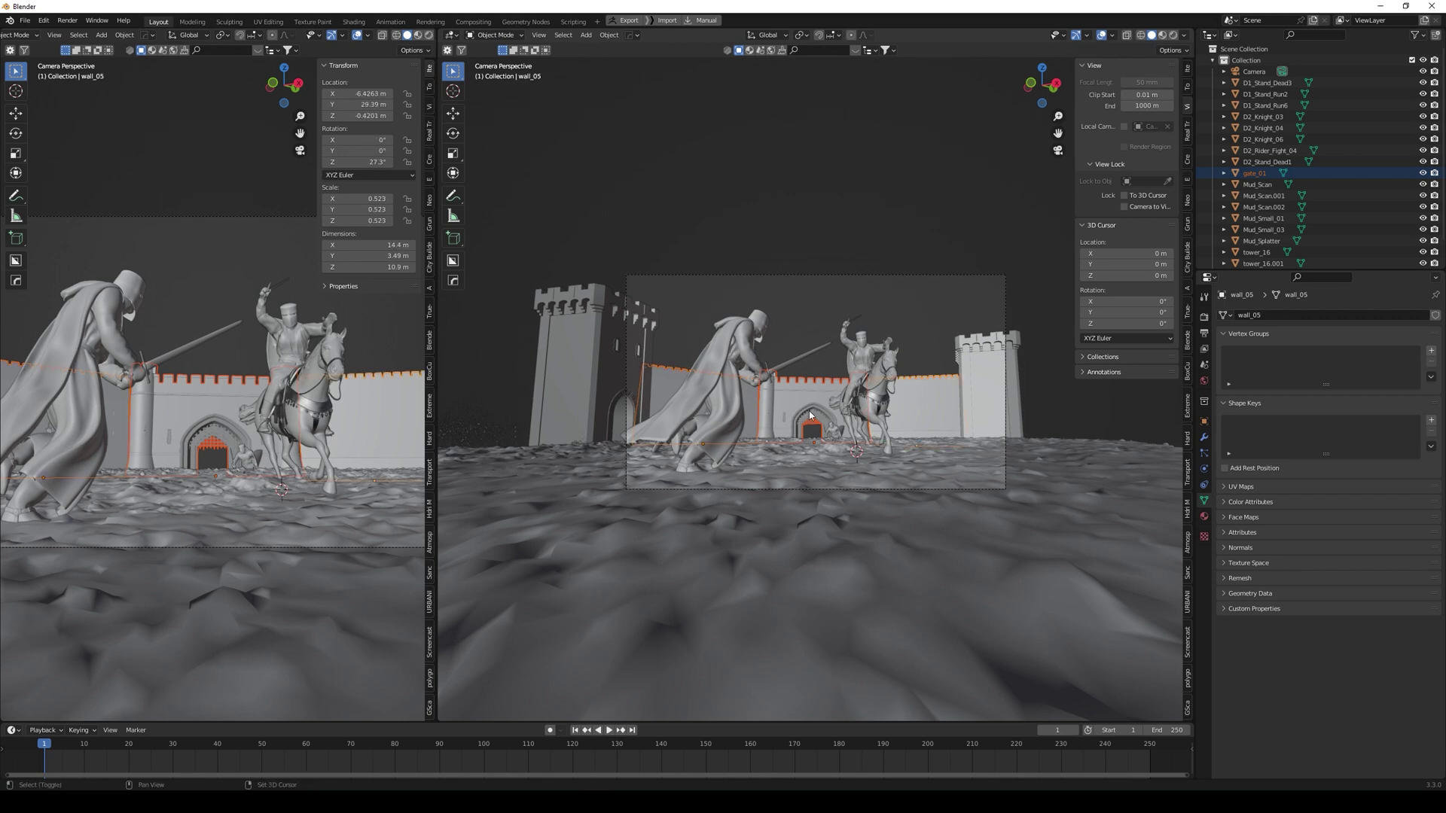
{"action": "left_click", "coordinate": [812, 411]}
{"action": "key", "text": "g"}
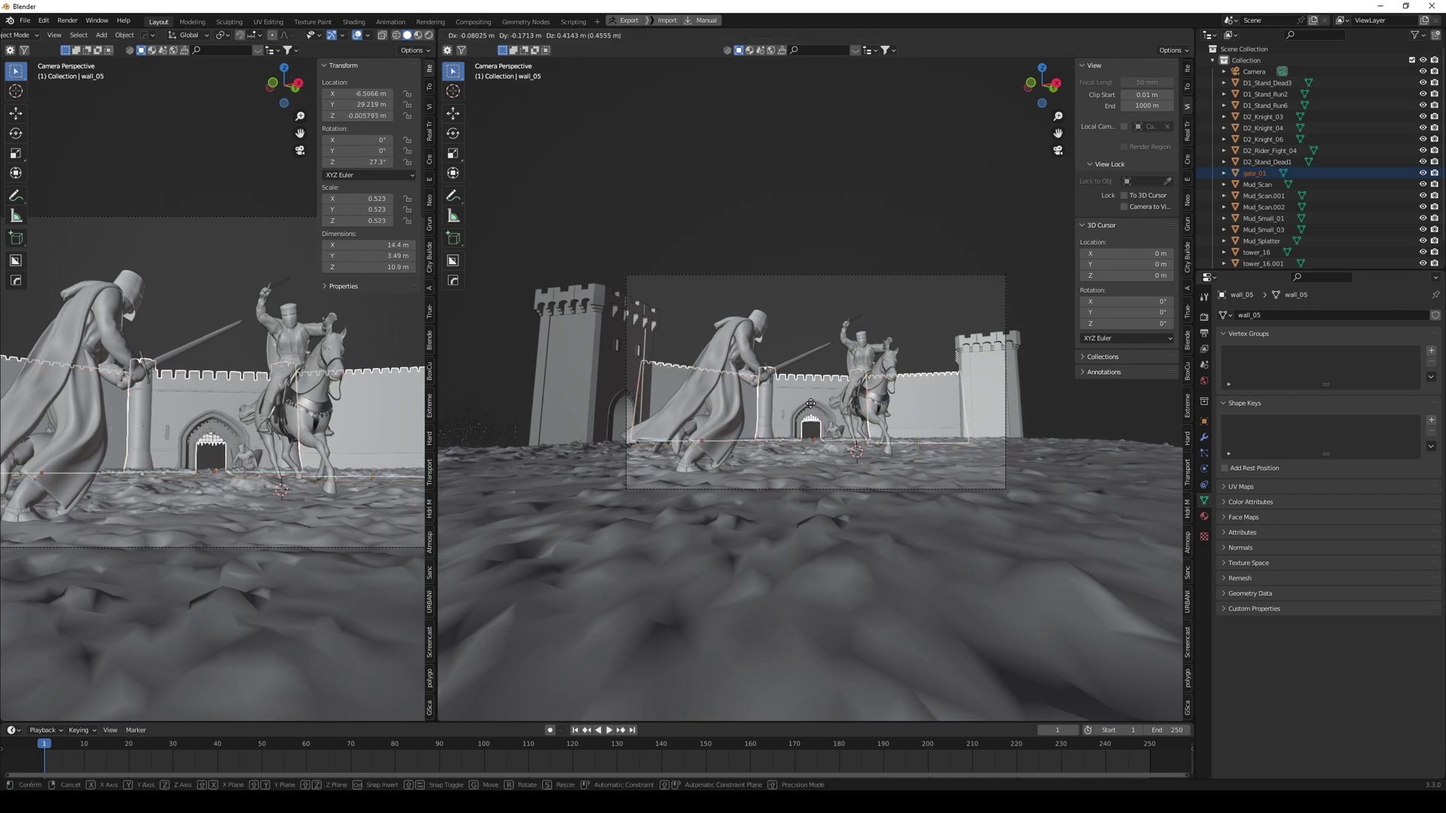
{"action": "left_click", "coordinate": [807, 406]}
{"action": "left_click", "coordinate": [211, 283]}
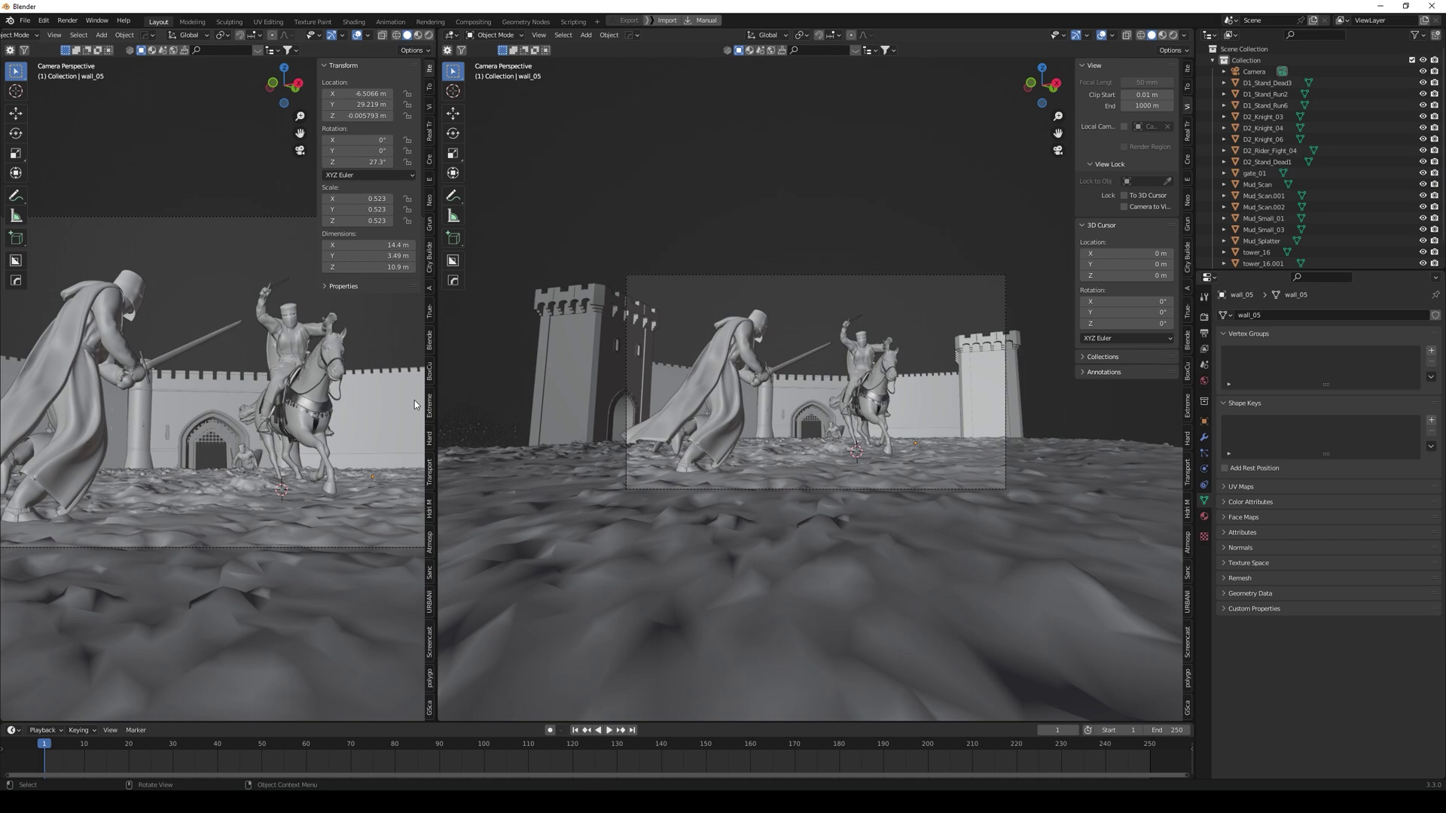
{"action": "scroll", "coordinate": [824, 457], "scroll_direction": "up", "scroll_amount": 3}
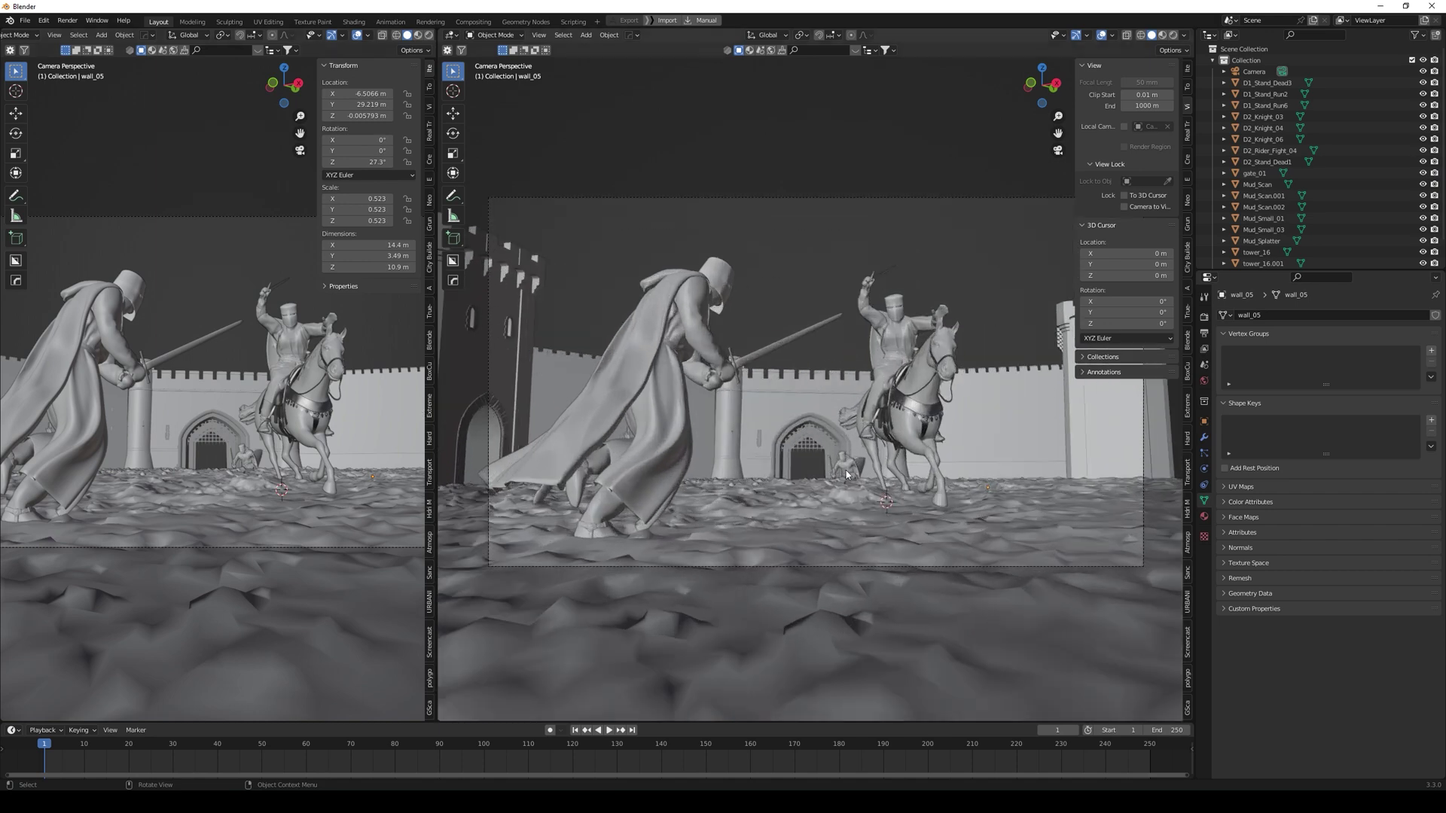
{"action": "left_click", "coordinate": [842, 485]}
Step: From the top view, turn the running knight D1_Stand_Run6 and place it on the mud
{"action": "key", "text": "KP_7"}
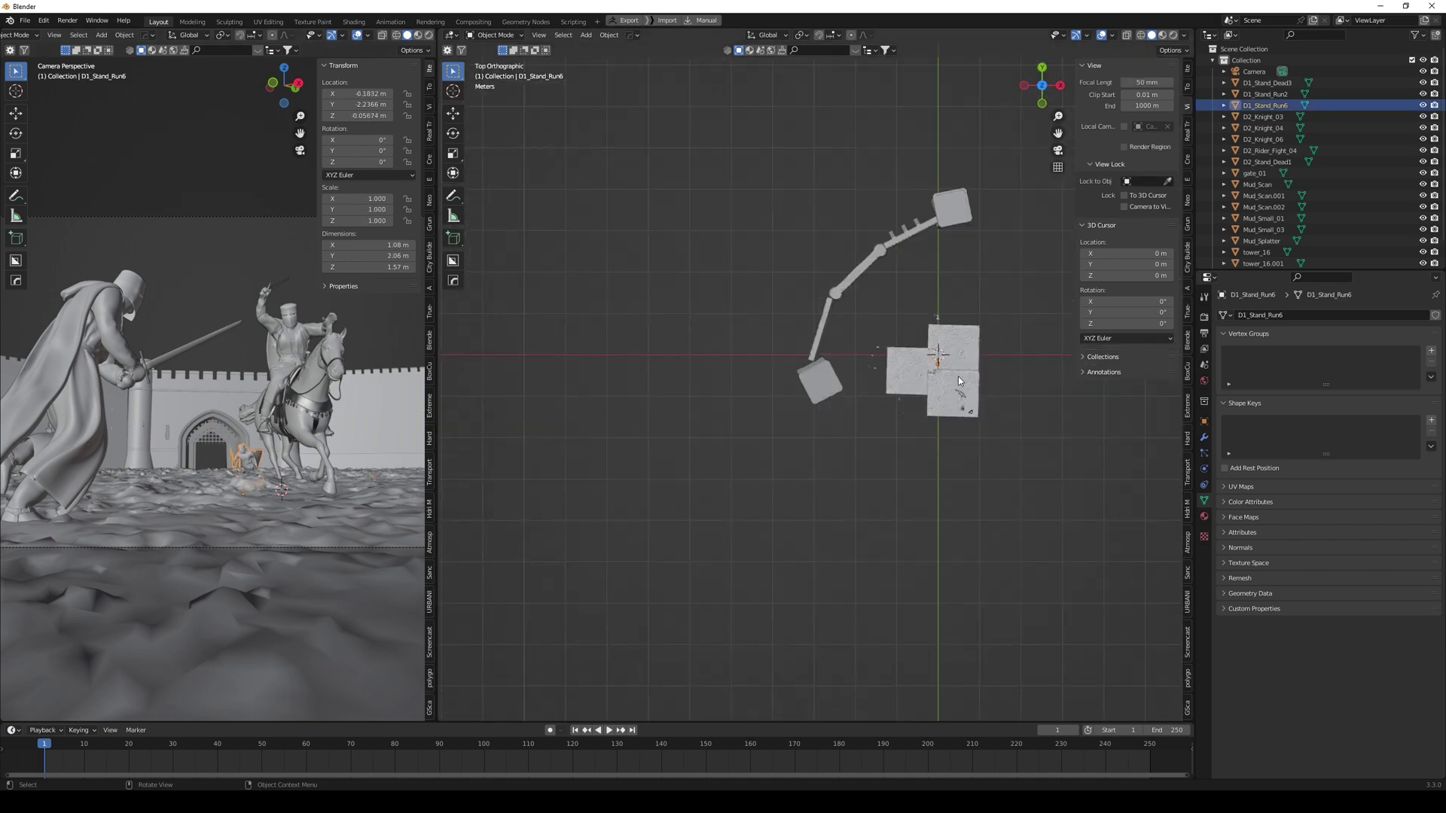
{"action": "scroll", "coordinate": [935, 417], "scroll_direction": "up", "scroll_amount": 5}
{"action": "scroll", "coordinate": [1037, 440], "scroll_direction": "down", "scroll_amount": 6}
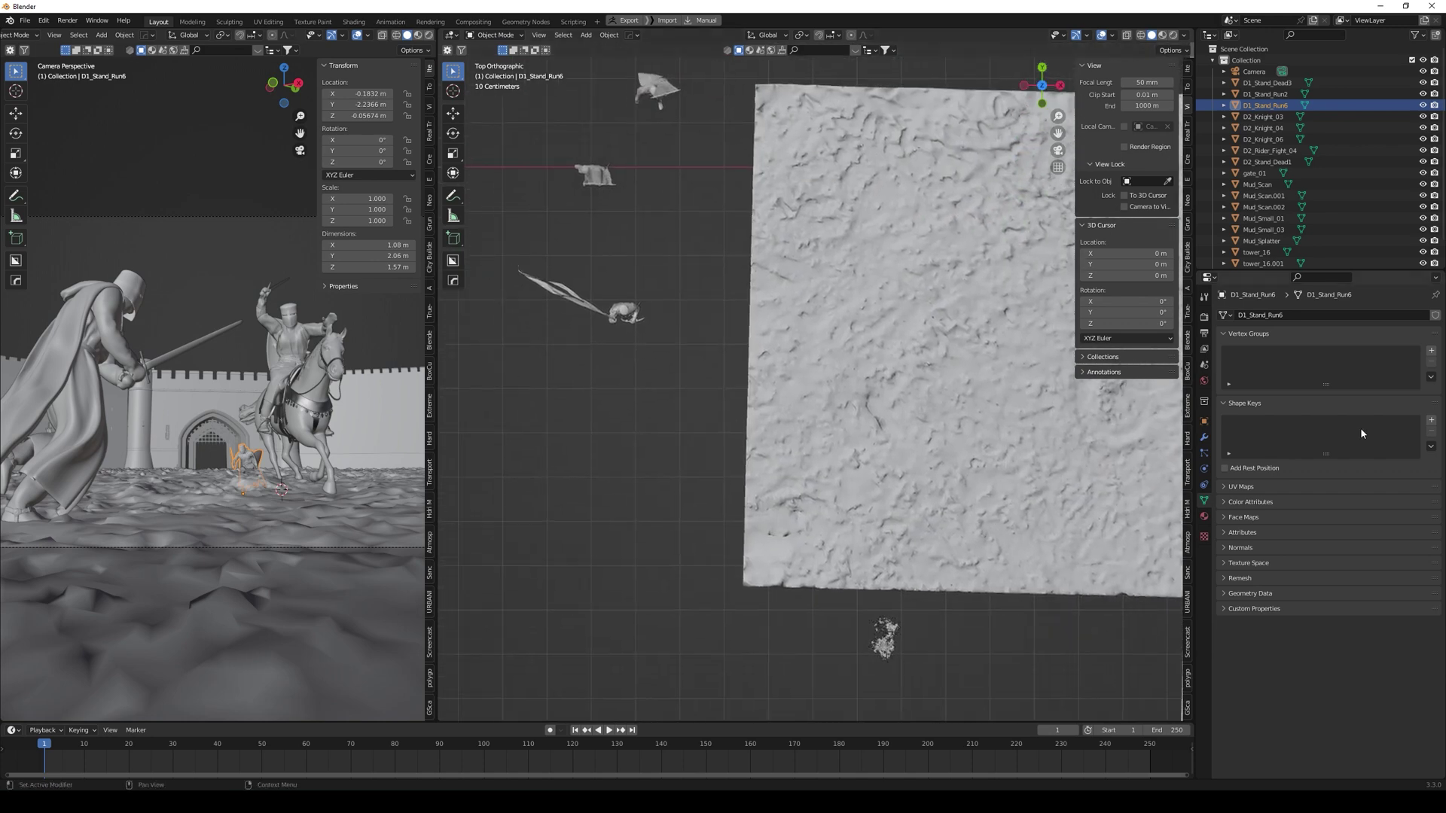
{"action": "scroll", "coordinate": [969, 418], "scroll_direction": "down", "scroll_amount": 5}
{"action": "middle_click_drag", "start_coordinate": [969, 419], "coordinate": [828, 409], "text": "shift"}
{"action": "scroll", "coordinate": [913, 427], "scroll_direction": "up", "scroll_amount": 3}
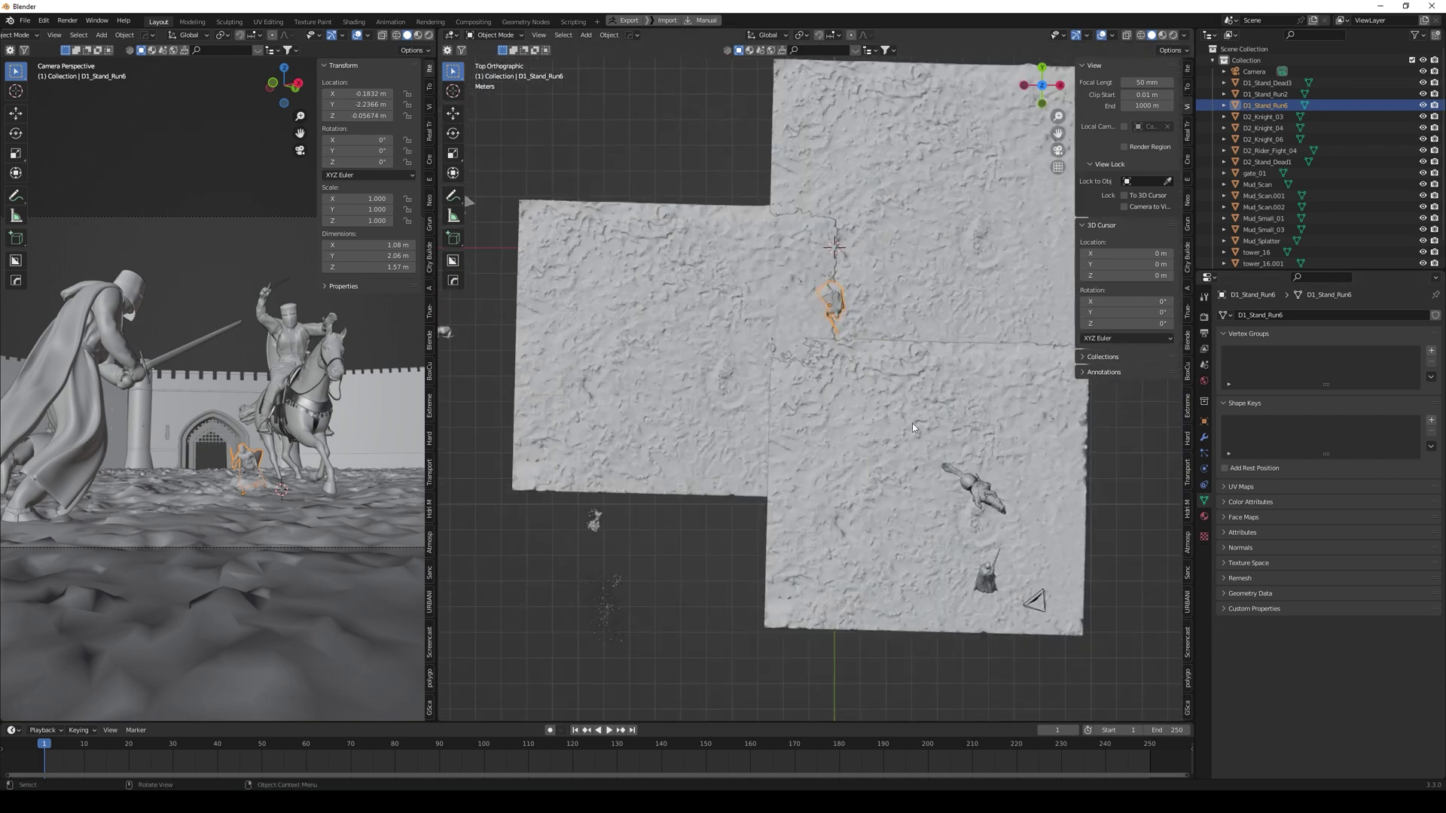
{"action": "key", "text": "r"}
{"action": "left_click", "coordinate": [919, 410]}
{"action": "key", "text": "g"}
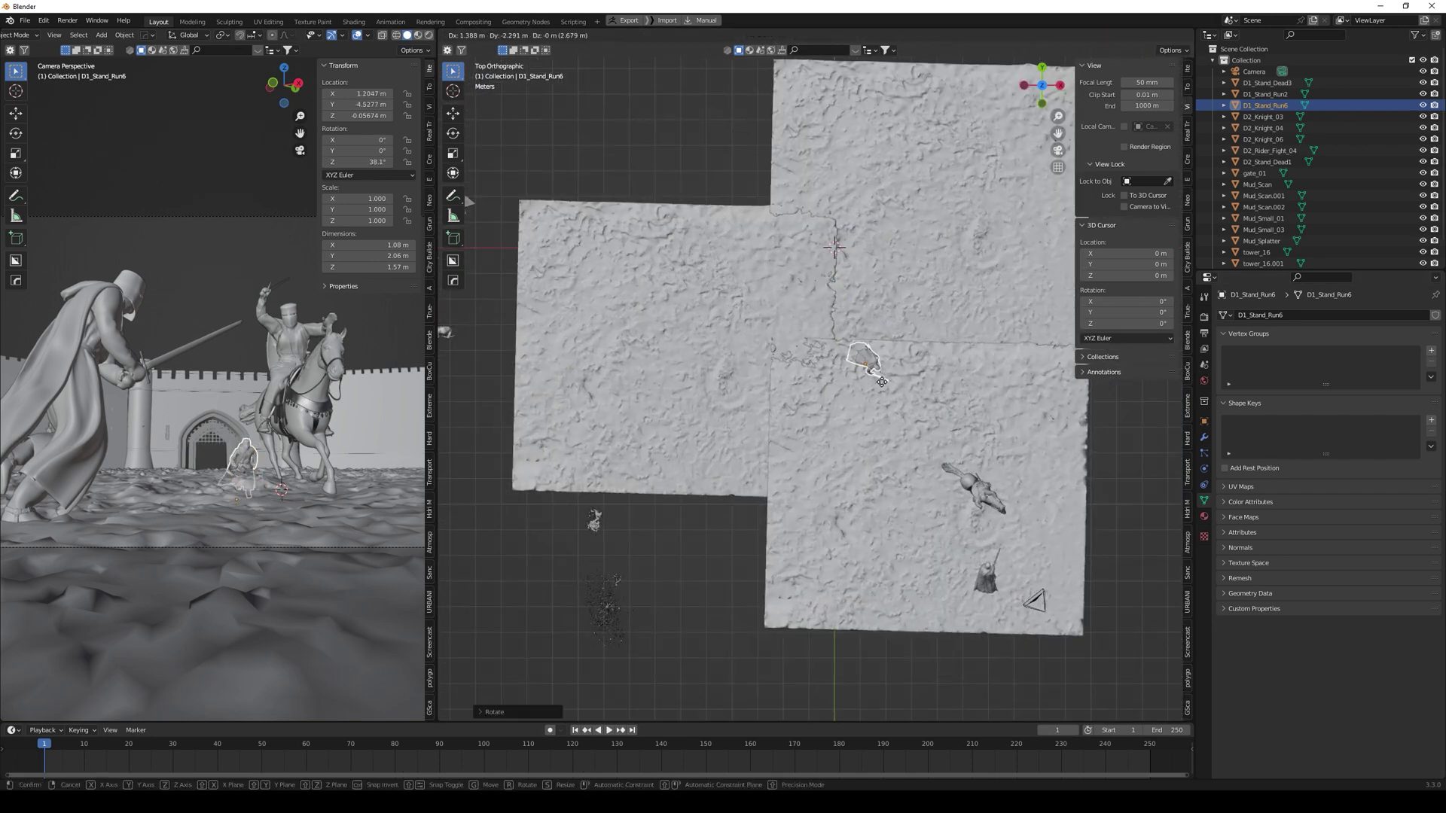
{"action": "left_click", "coordinate": [888, 450]}
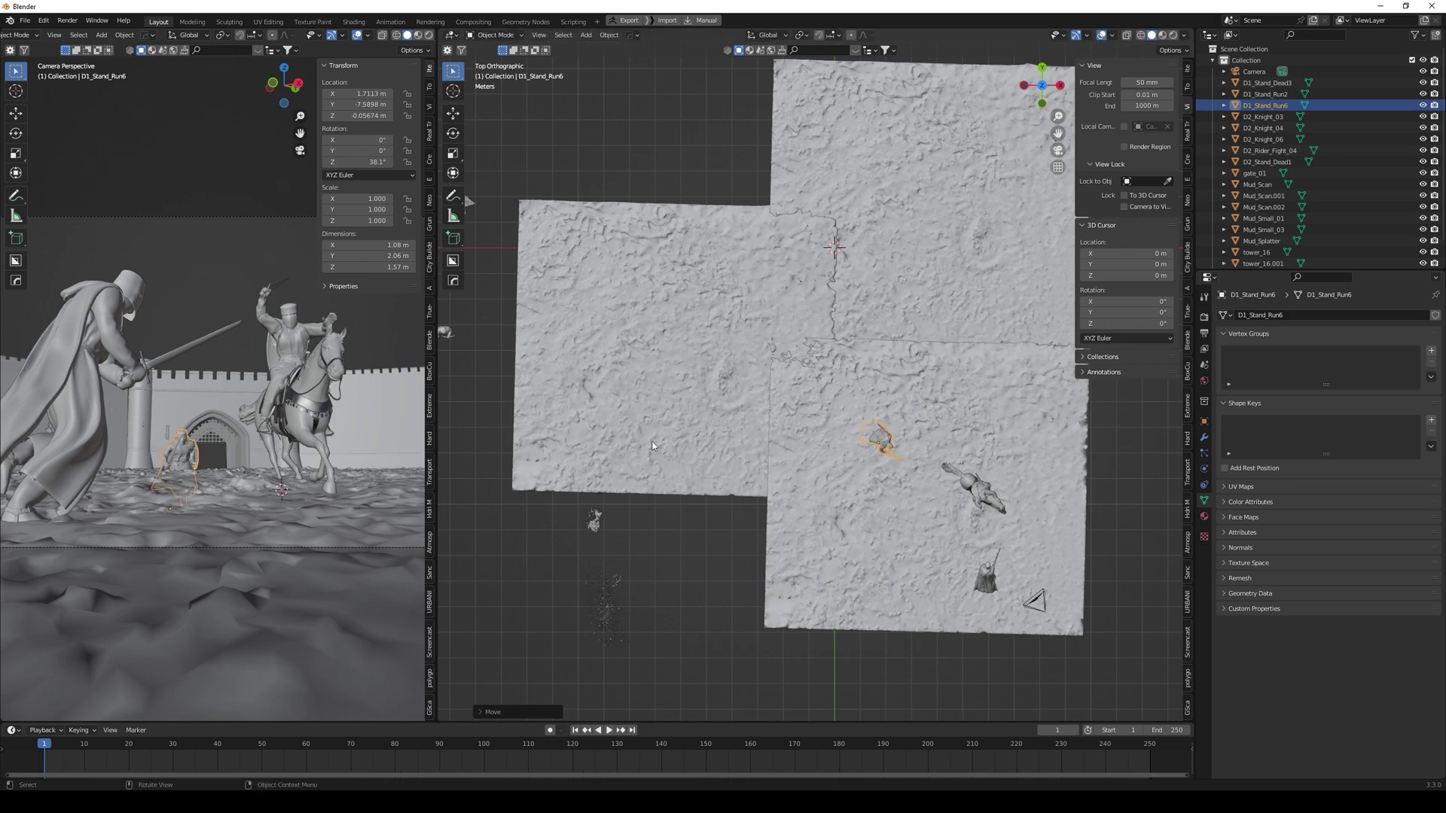
Step: Move the running knight closer to the horse rider, checking through the camera
{"action": "scroll", "coordinate": [294, 460], "scroll_direction": "down", "scroll_amount": 4}
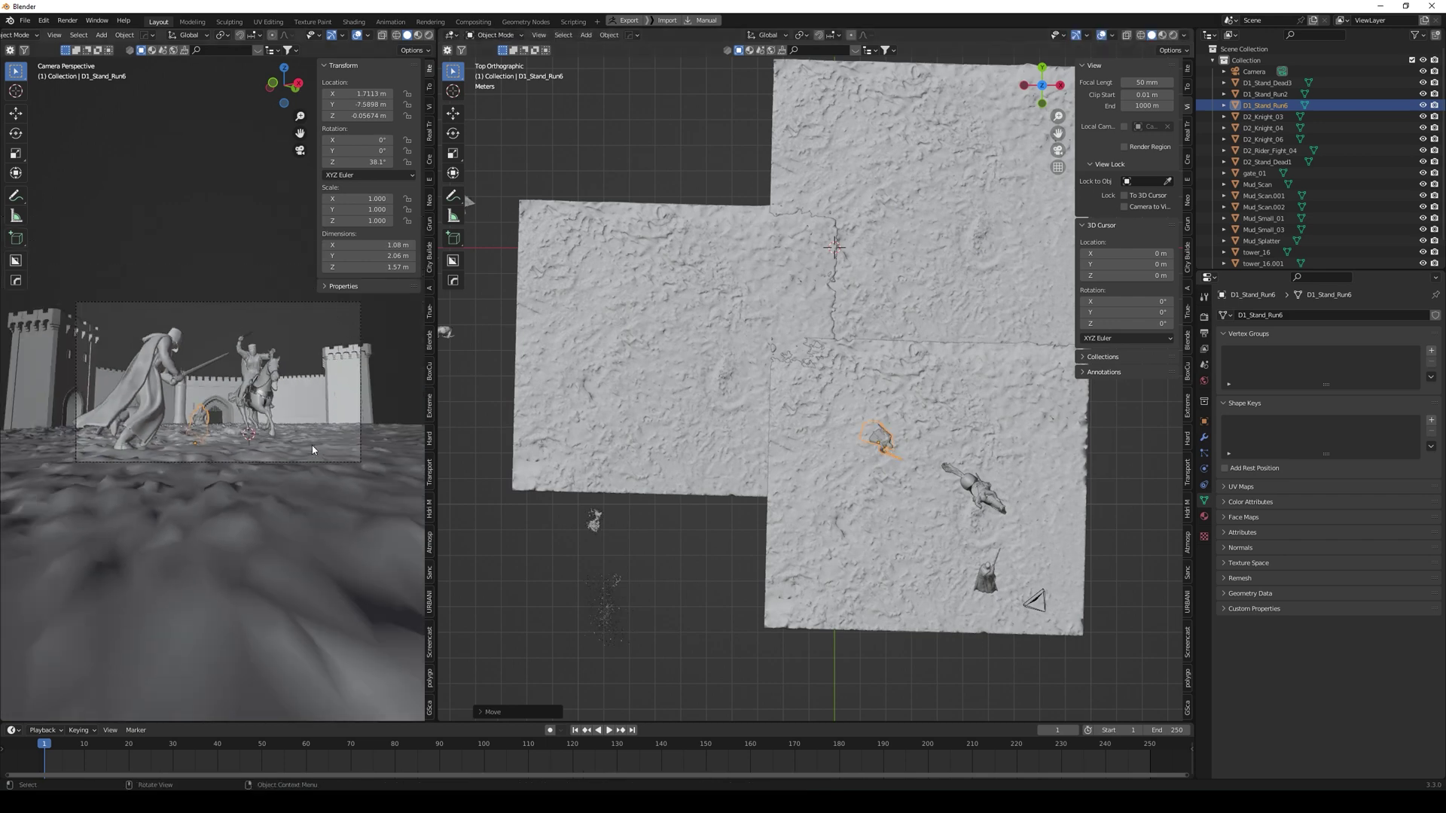
{"action": "key", "text": "KP_7"}
{"action": "key", "text": "g"}
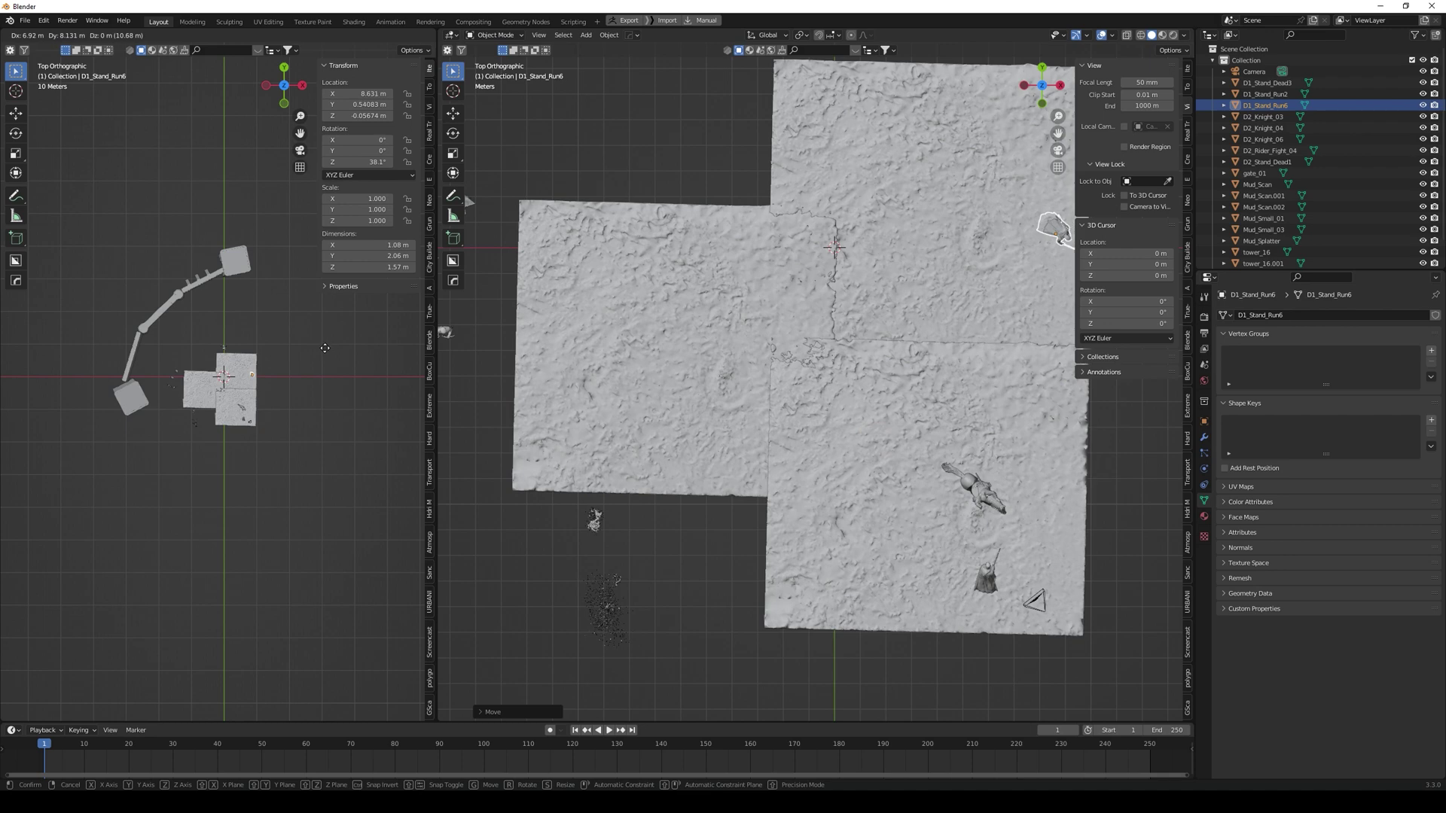
{"action": "left_click", "coordinate": [324, 382]}
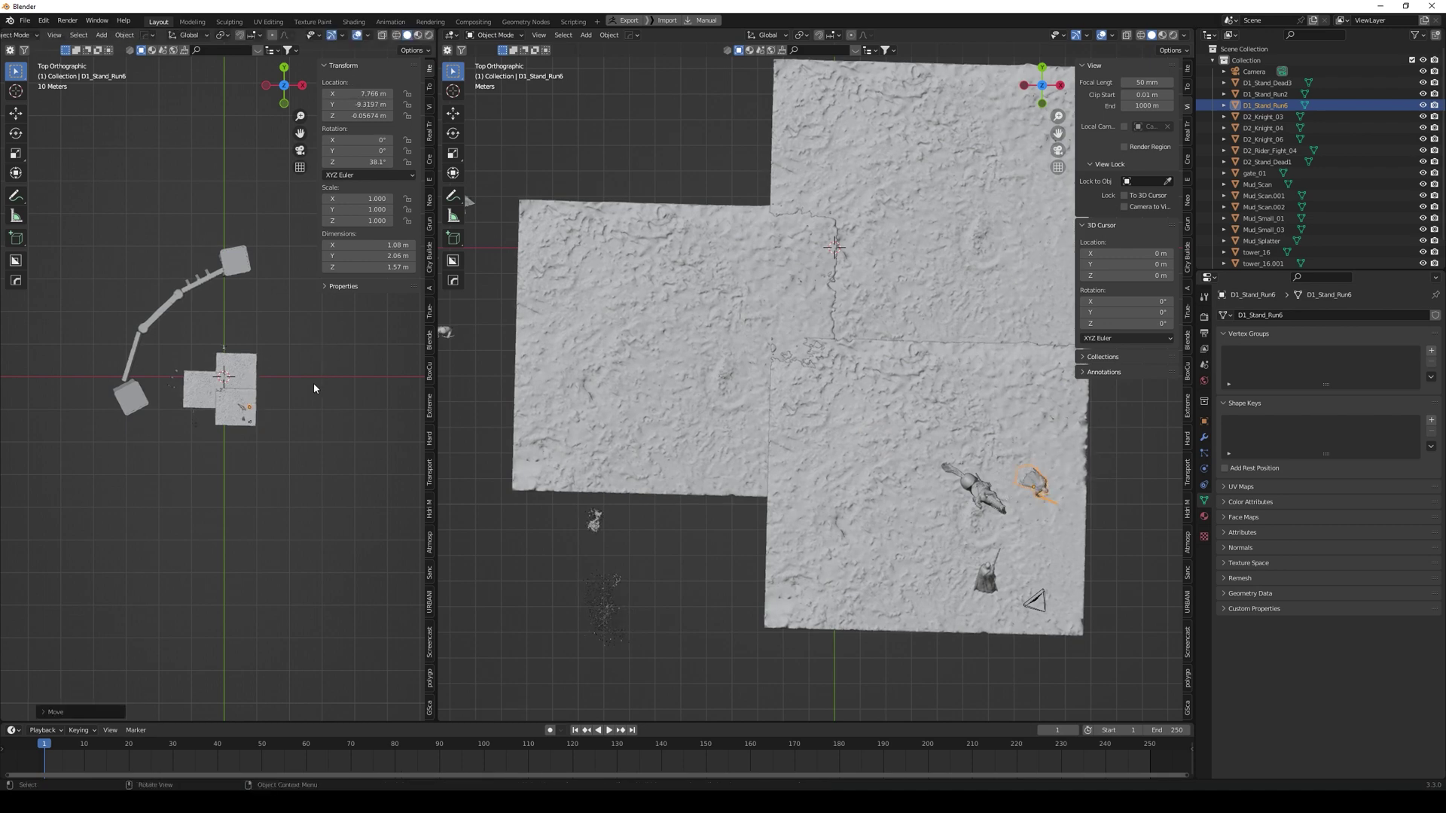
{"action": "key", "text": "KP_0"}
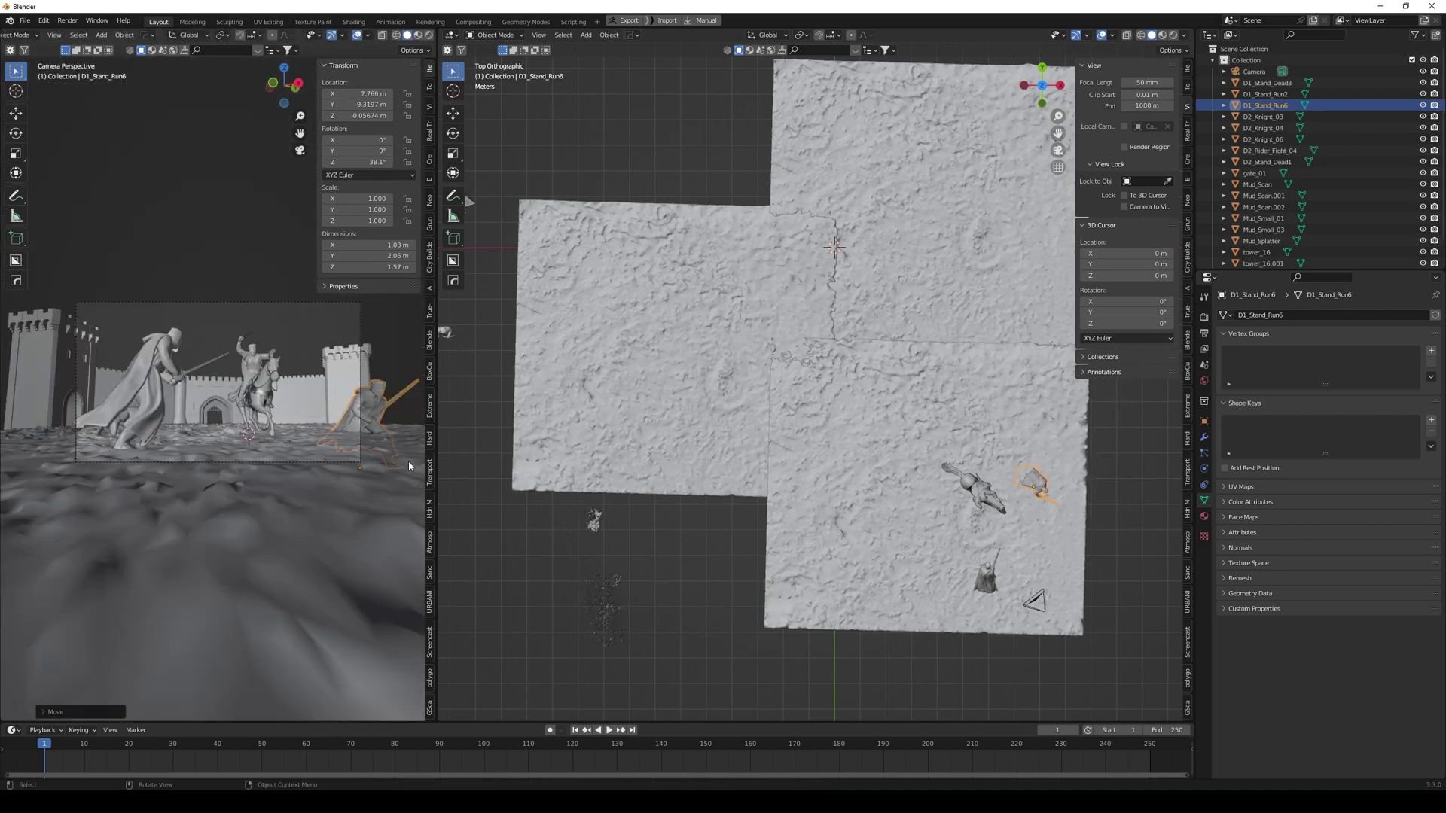
{"action": "key", "text": "g"}
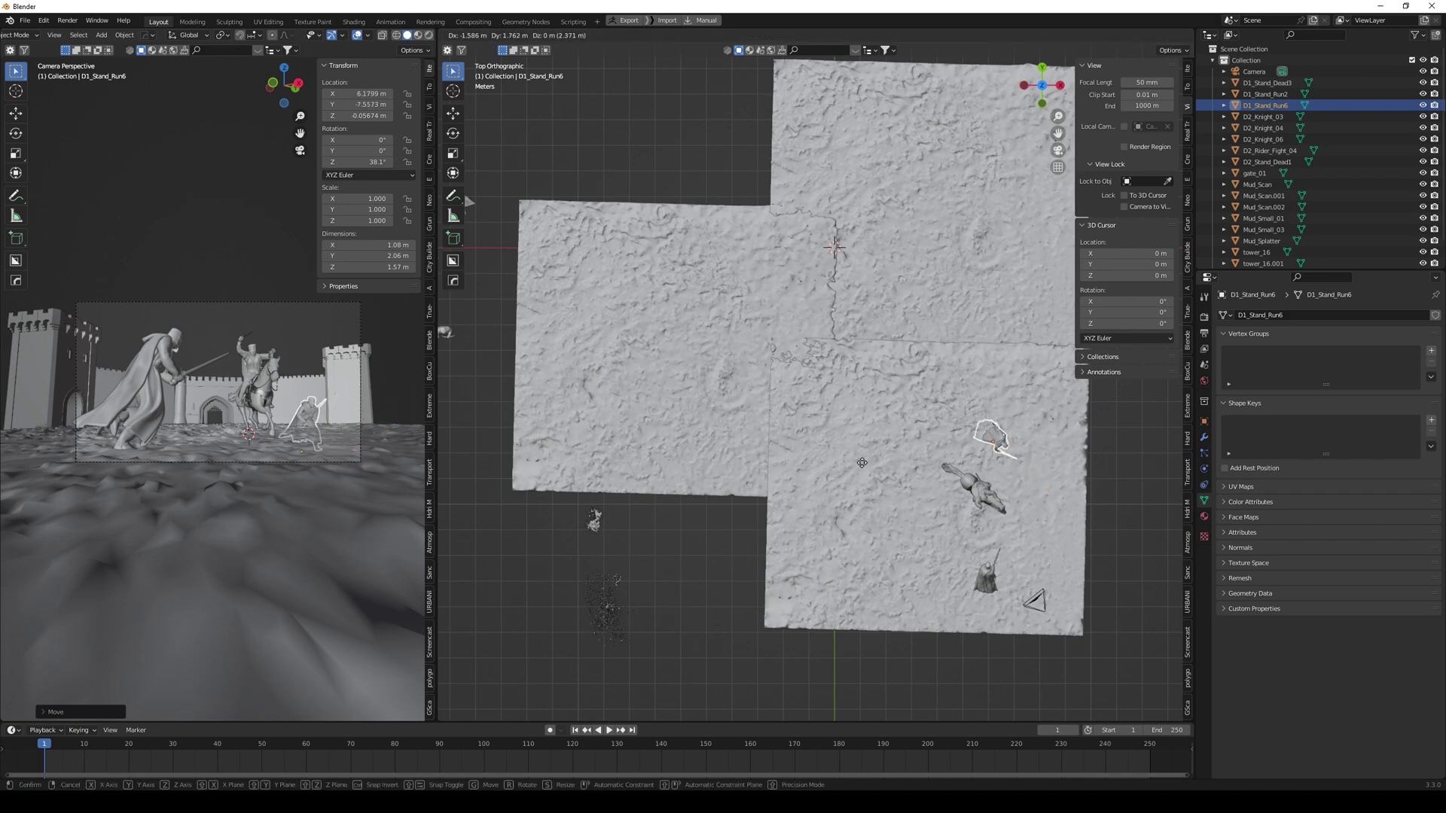
{"action": "left_click", "coordinate": [877, 504]}
Step: Adjust the knight's placement and lift it to rest on the mud surface
{"action": "key", "text": "g"}
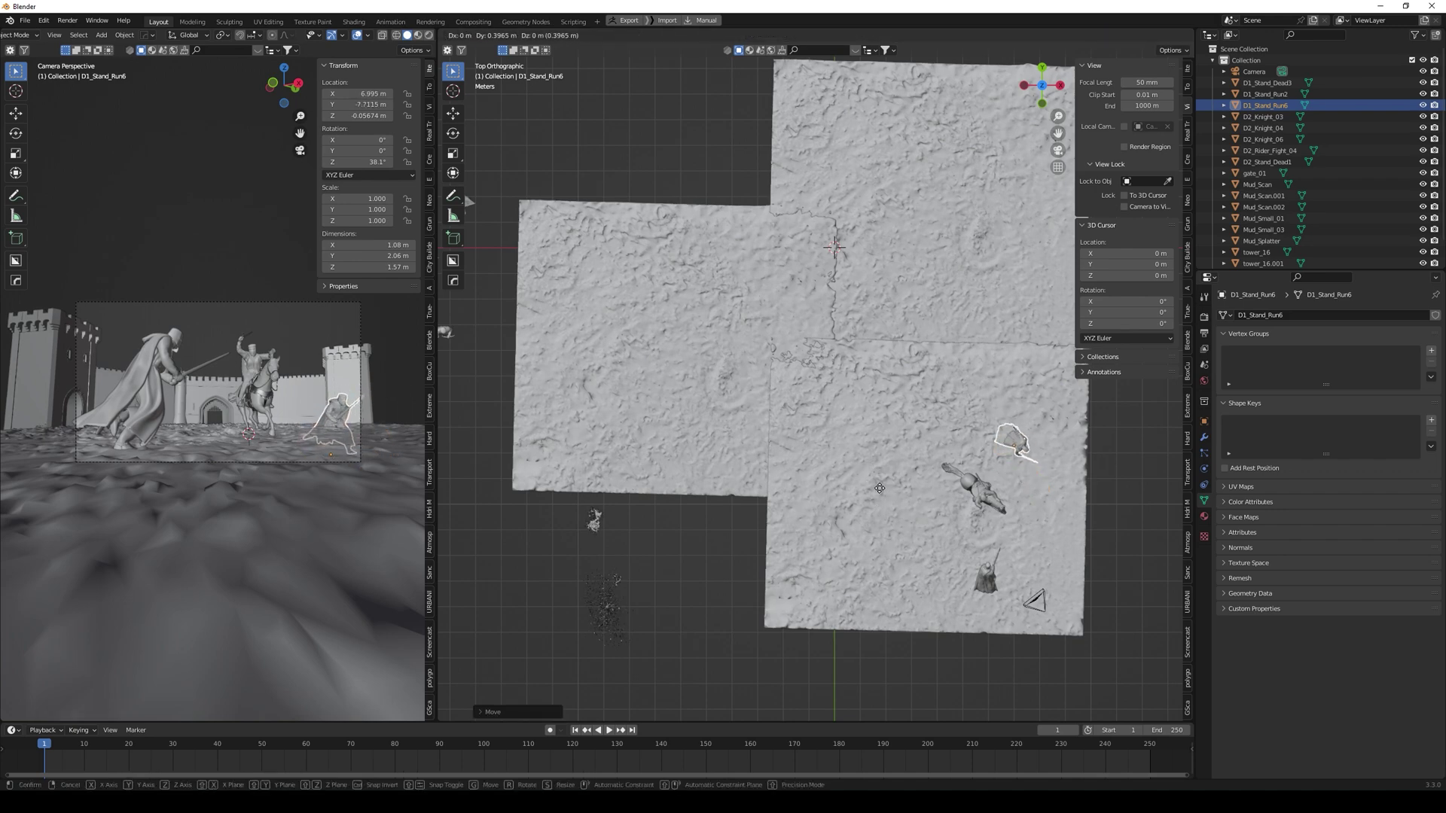
{"action": "key", "text": "y"}
{"action": "key", "text": "y"}
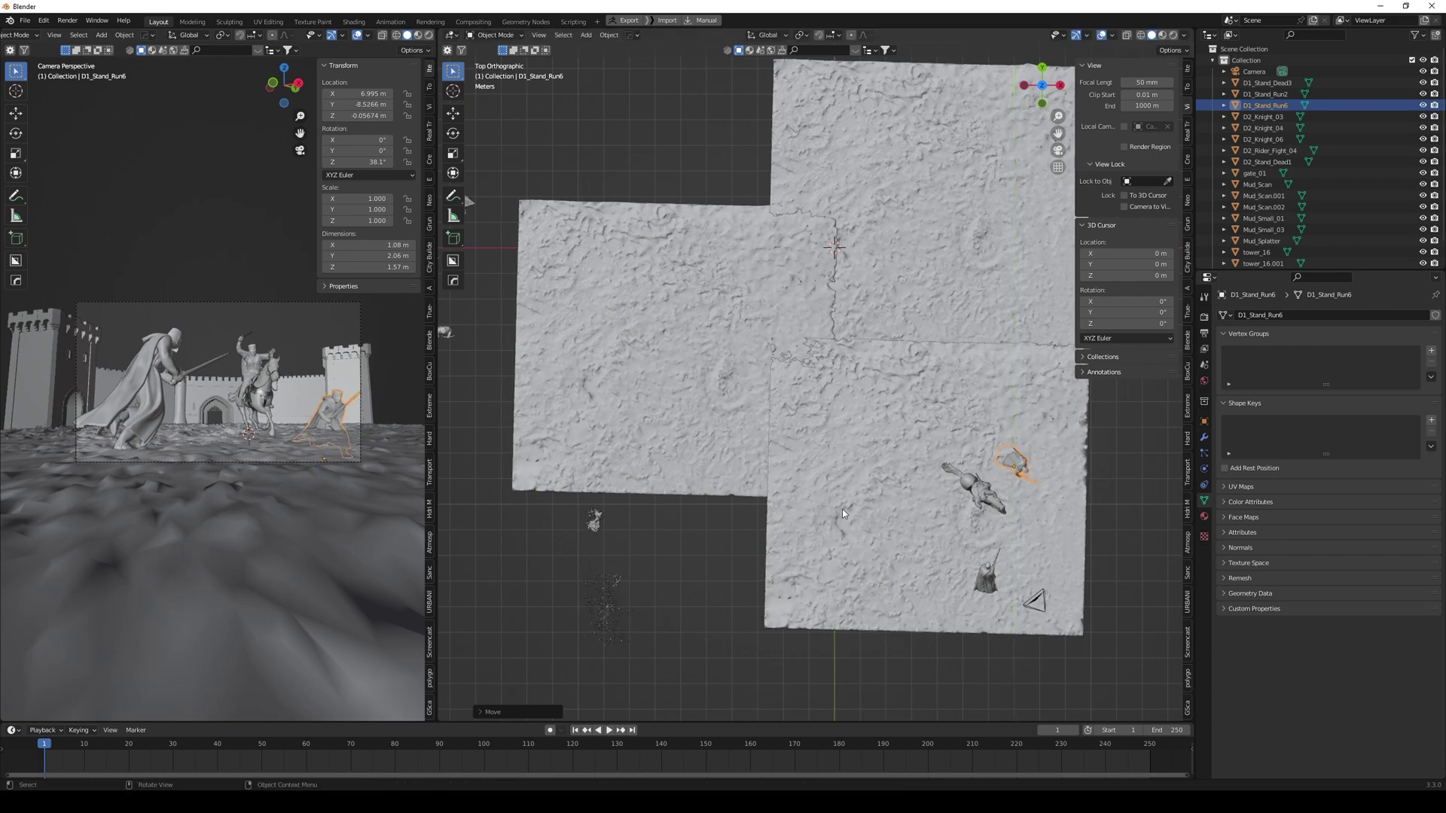
{"action": "key", "text": "y"}
{"action": "left_click", "coordinate": [836, 498]}
{"action": "middle_click_drag", "start_coordinate": [933, 503], "coordinate": [896, 528]}
{"action": "scroll", "coordinate": [897, 528], "scroll_direction": "down", "scroll_amount": 3}
{"action": "middle_click_drag", "start_coordinate": [886, 468], "coordinate": [867, 514], "text": "ctrl"}
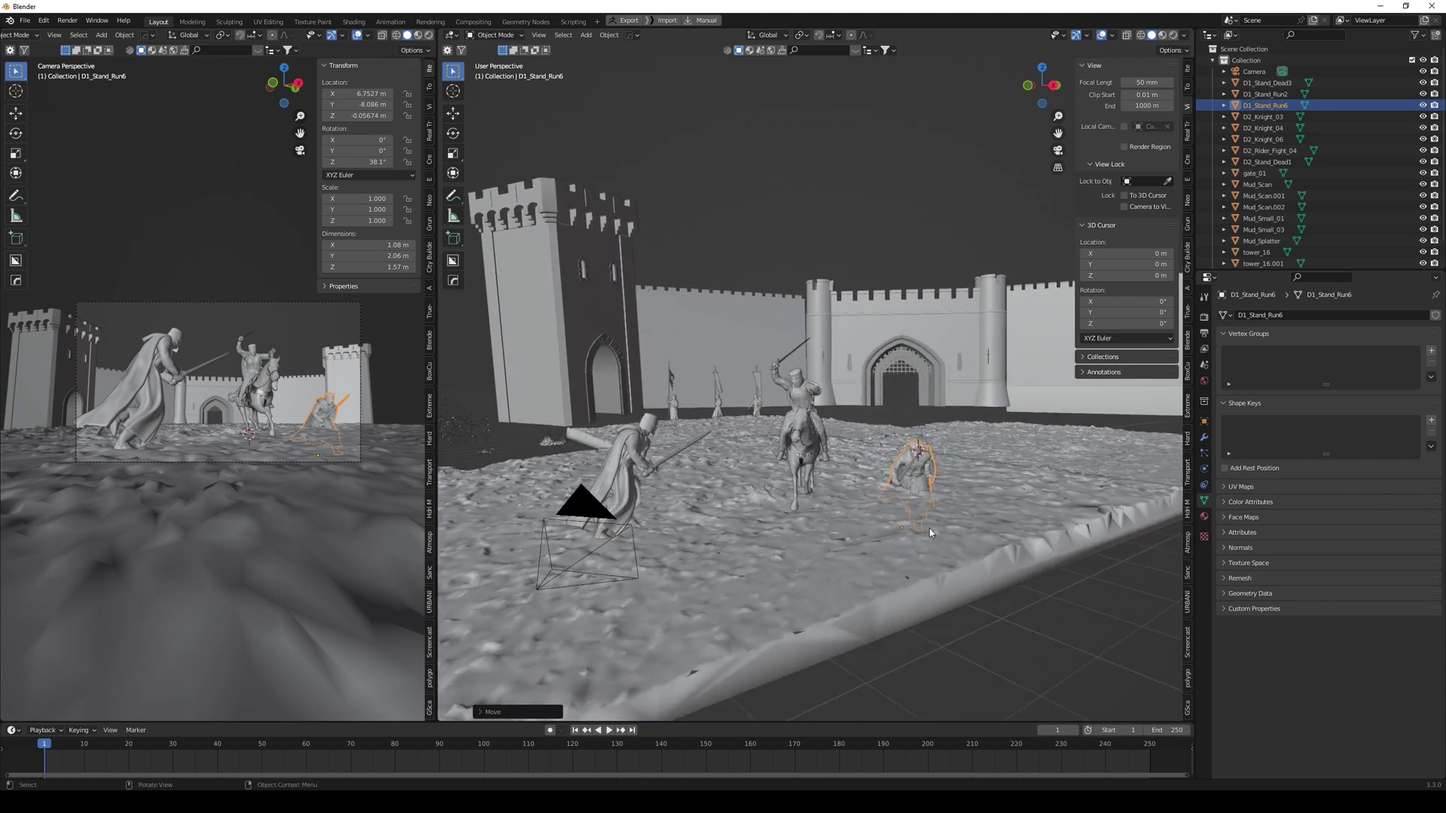
{"action": "key", "text": "g"}
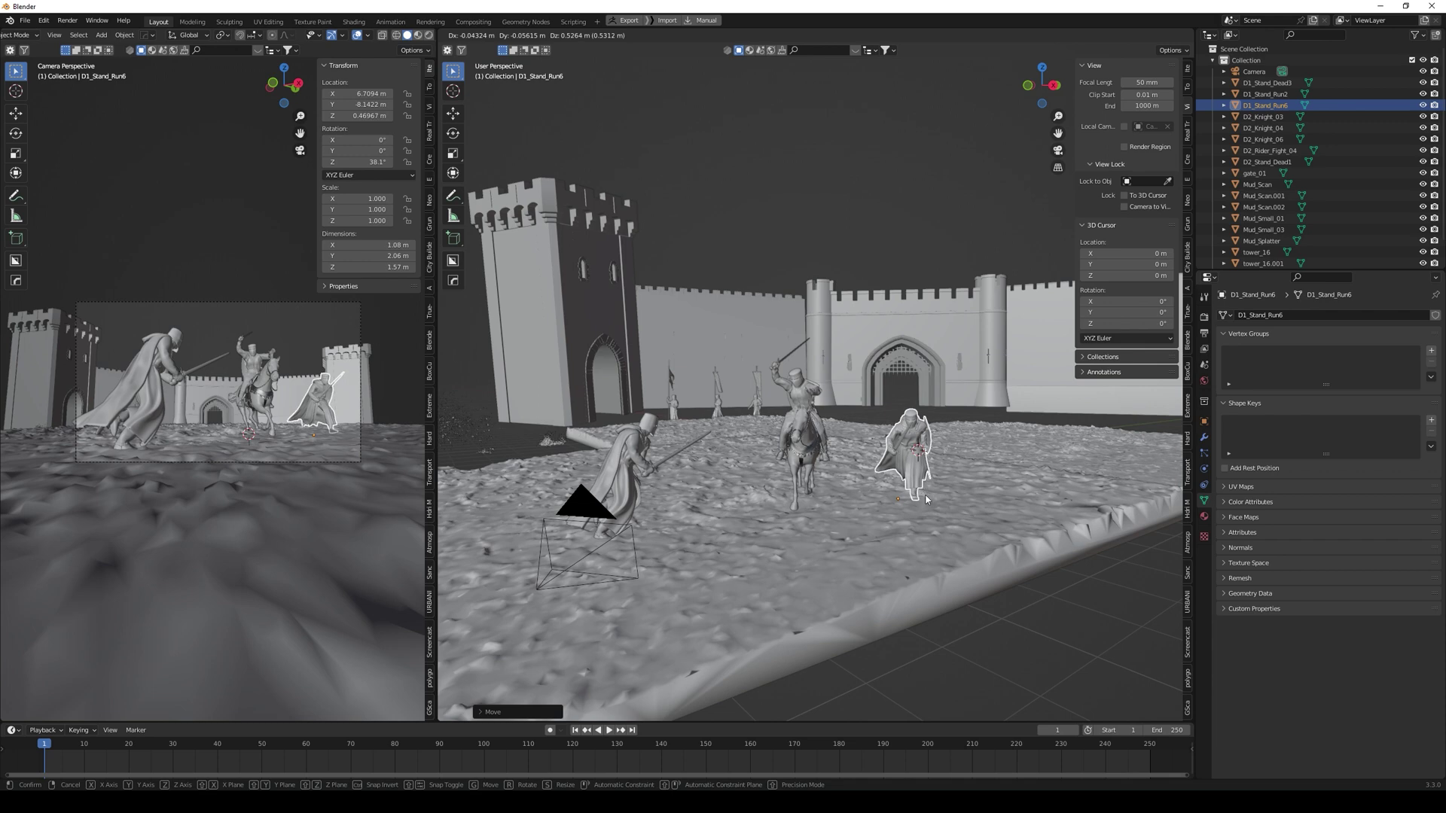
{"action": "left_click", "coordinate": [927, 499]}
Step: In top view, rotate the knight to face the rider and nudge its position
{"action": "key", "text": "KP_7"}
{"action": "key", "text": "r"}
{"action": "left_click", "coordinate": [1077, 490]}
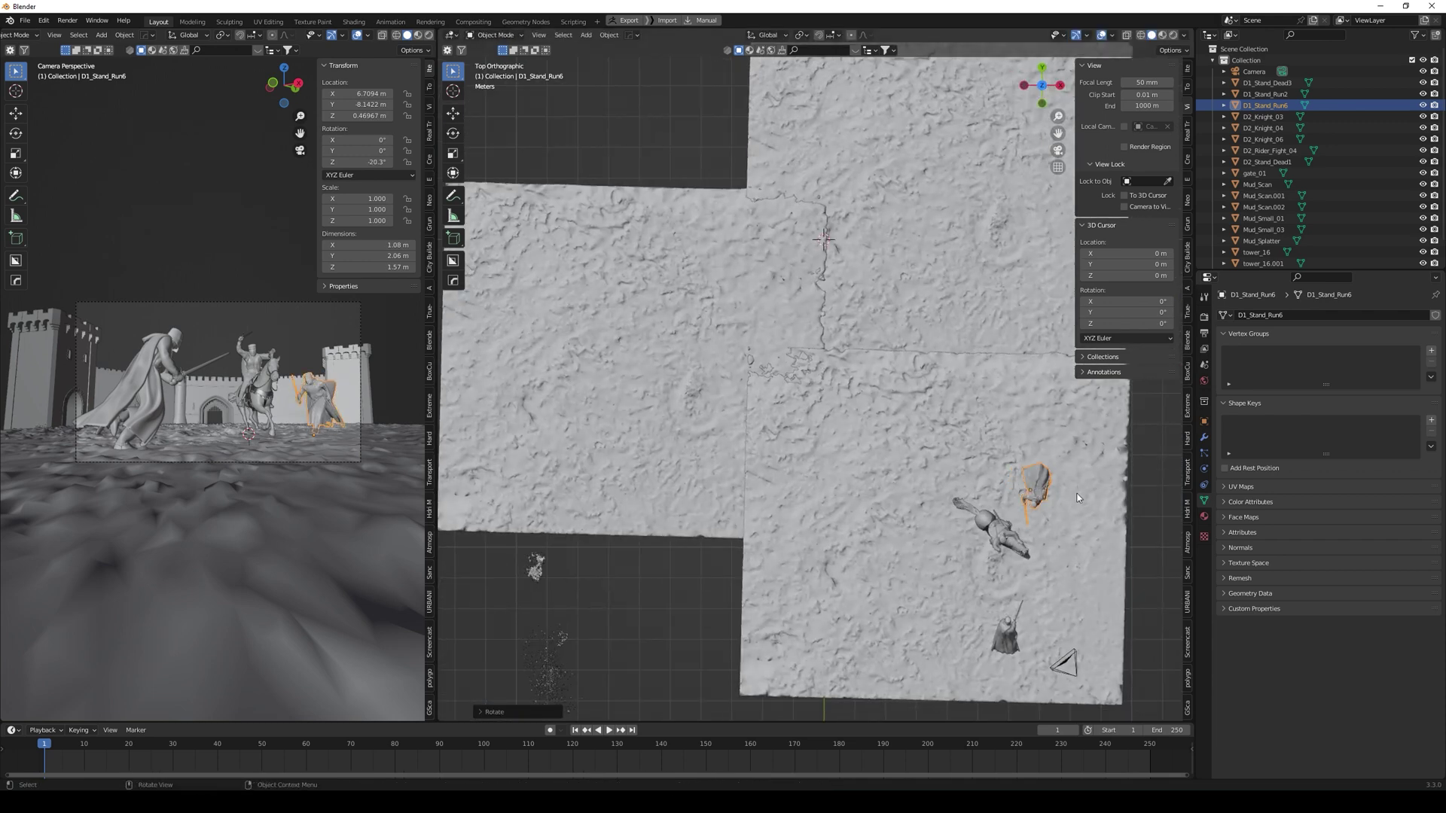
{"action": "key", "text": "g"}
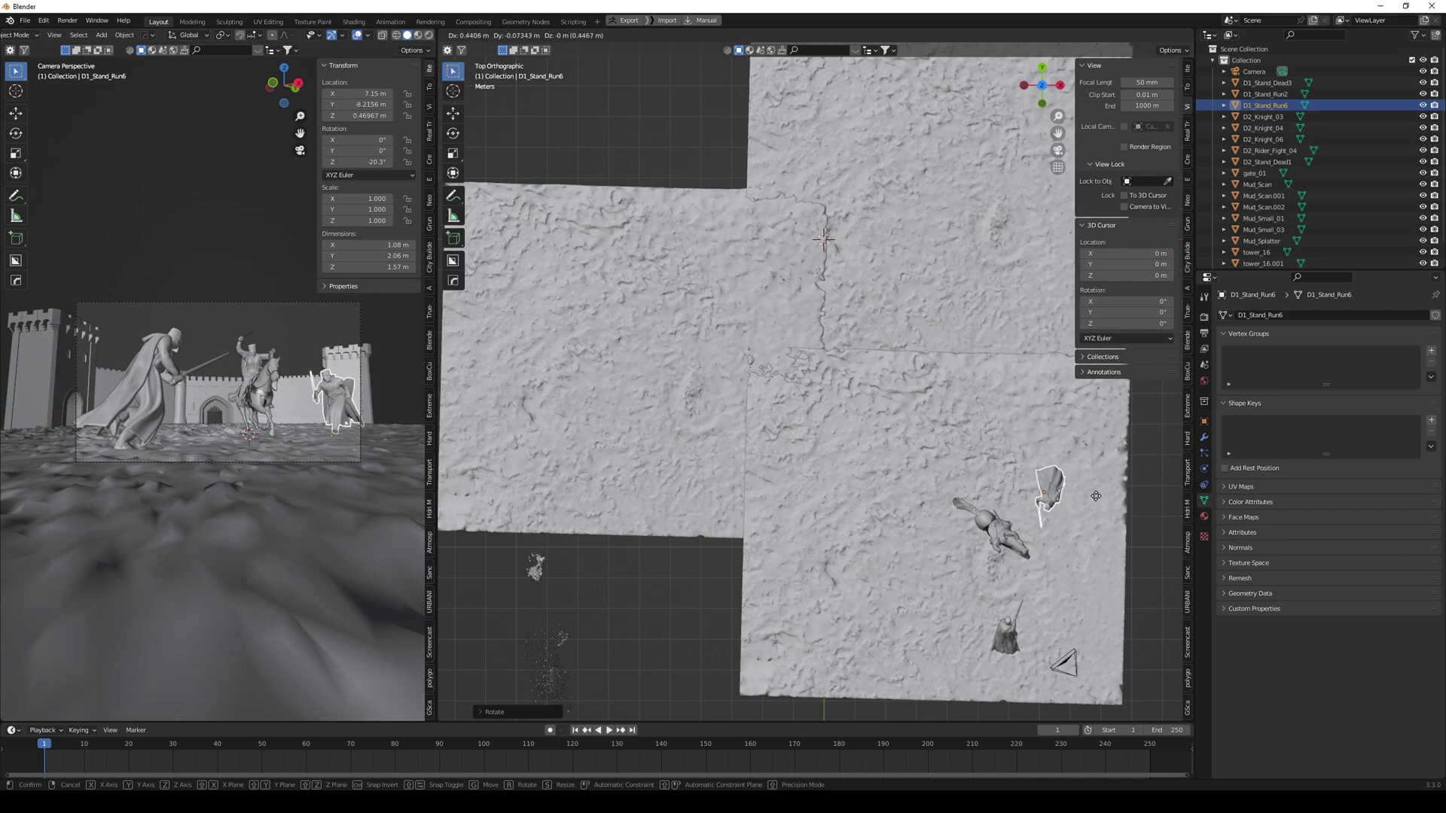
{"action": "left_click", "coordinate": [1092, 498]}
Step: Shift the knight slightly to about X 7.149, Y -8.23, Z 0.521 m, viewed from a low angle
{"action": "scroll", "coordinate": [939, 504], "scroll_direction": "up", "scroll_amount": 3}
{"action": "scroll", "coordinate": [941, 509], "scroll_direction": "down", "scroll_amount": 3}
{"action": "scroll", "coordinate": [979, 538], "scroll_direction": "up", "scroll_amount": 4}
{"action": "middle_click_drag", "start_coordinate": [1011, 553], "coordinate": [689, 325], "text": "shift"}
{"action": "middle_click_drag", "start_coordinate": [1000, 501], "coordinate": [886, 469]}
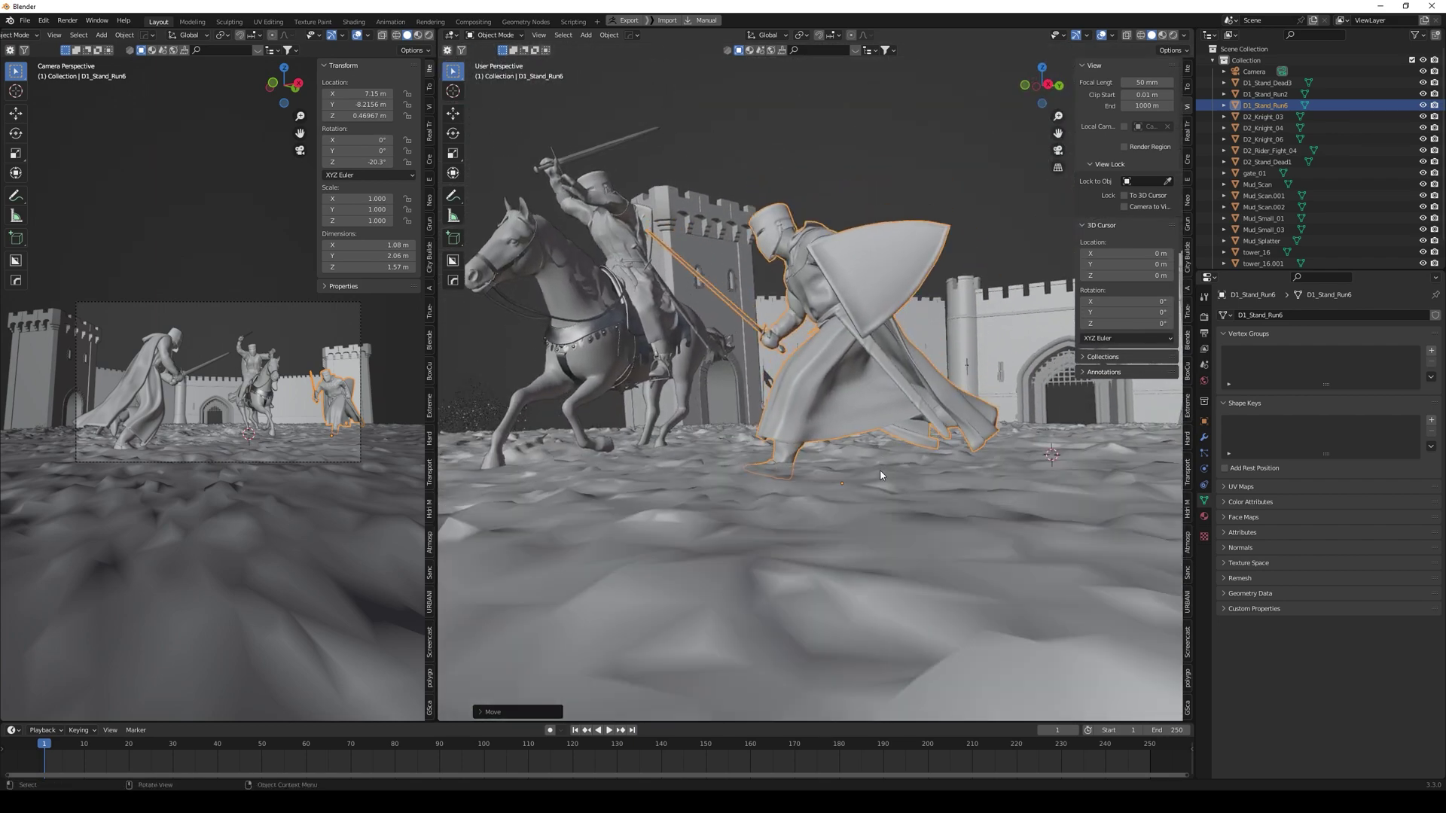
{"action": "key", "text": "g"}
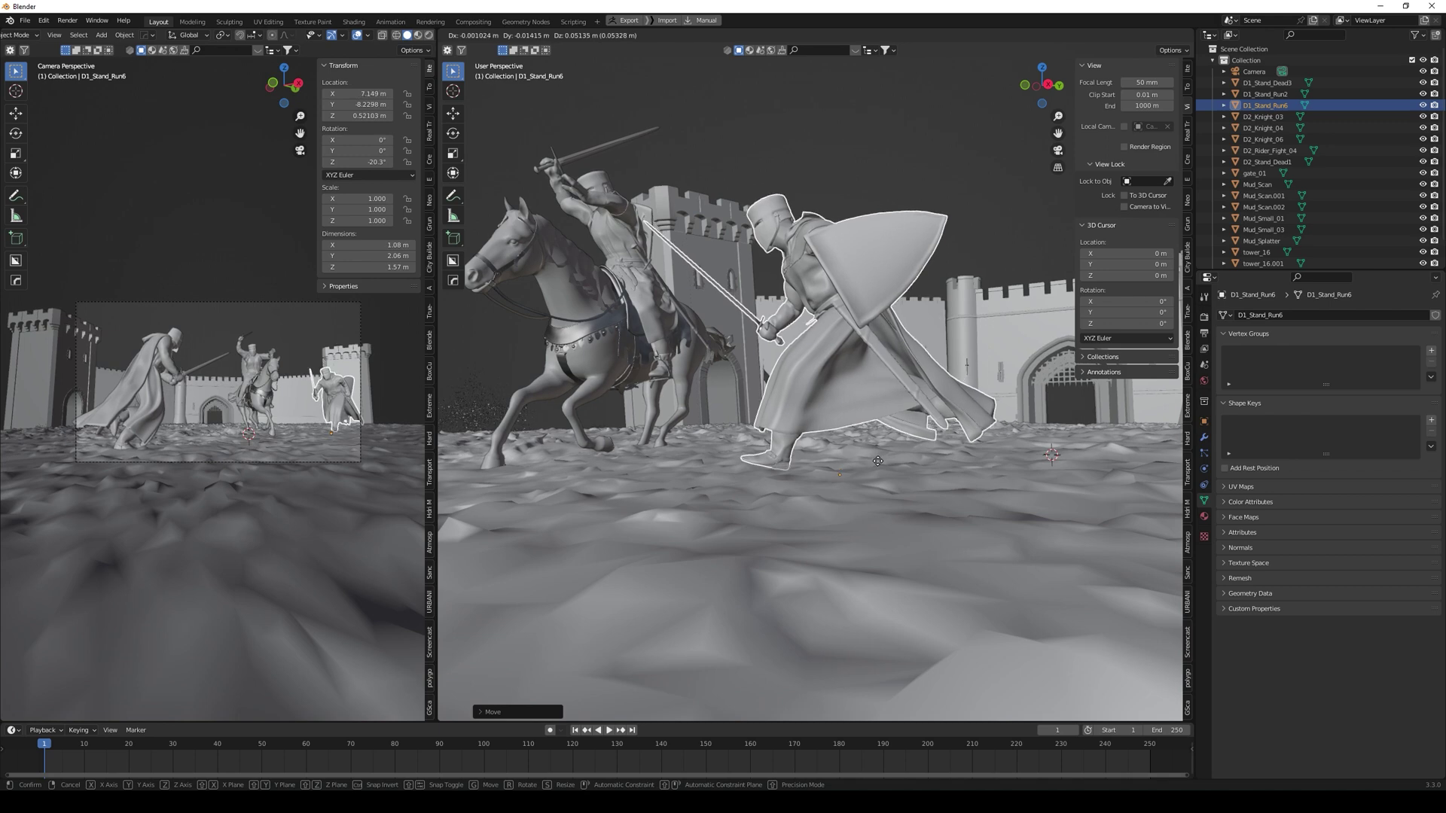
{"action": "left_click", "coordinate": [881, 465]}
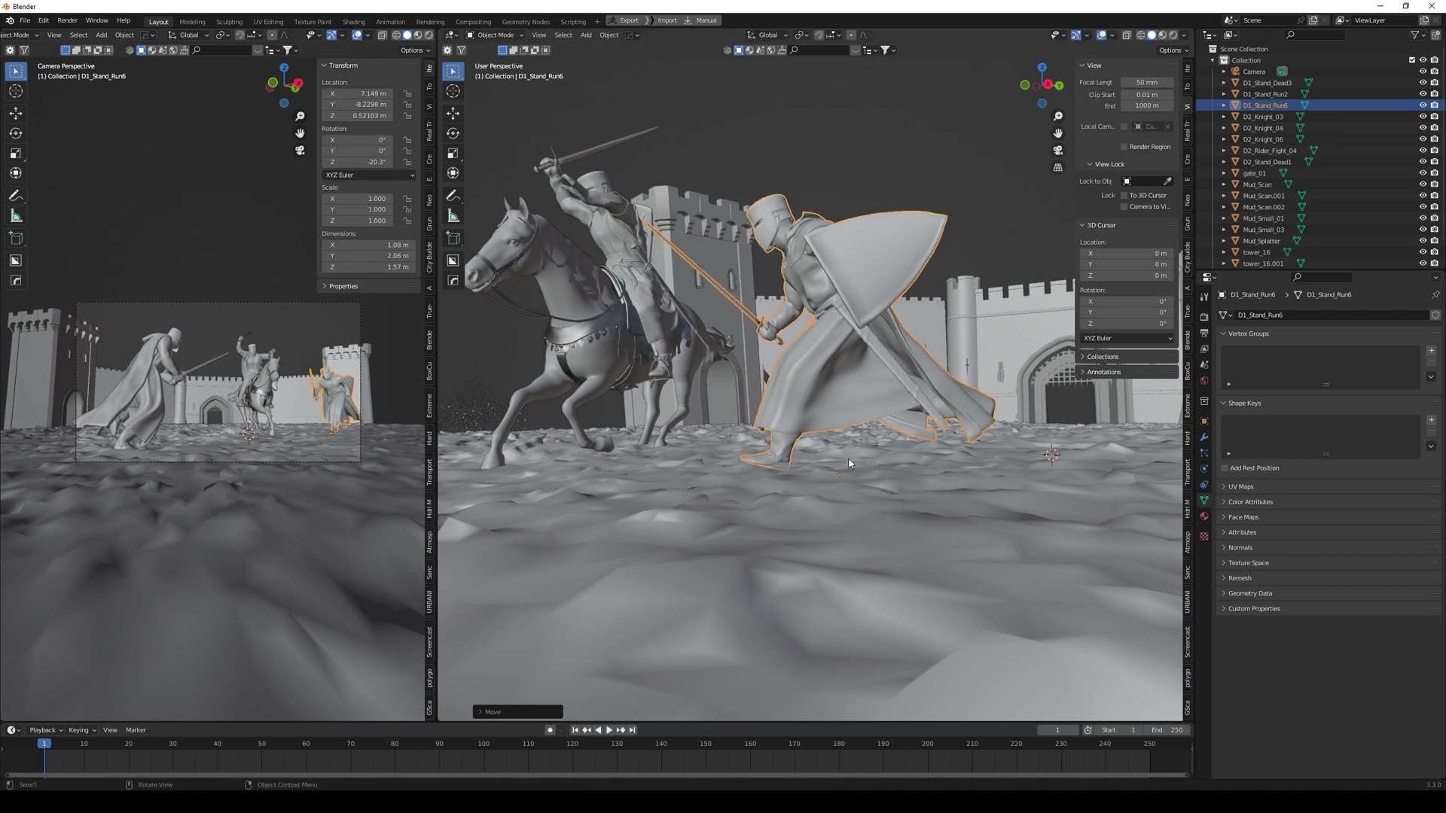
Step: Orbit to check the knight's placement, then select the Mud_Splatter particles
{"action": "scroll", "coordinate": [799, 479], "scroll_direction": "up", "scroll_amount": 2}
{"action": "scroll", "coordinate": [798, 480], "scroll_direction": "down", "scroll_amount": 6}
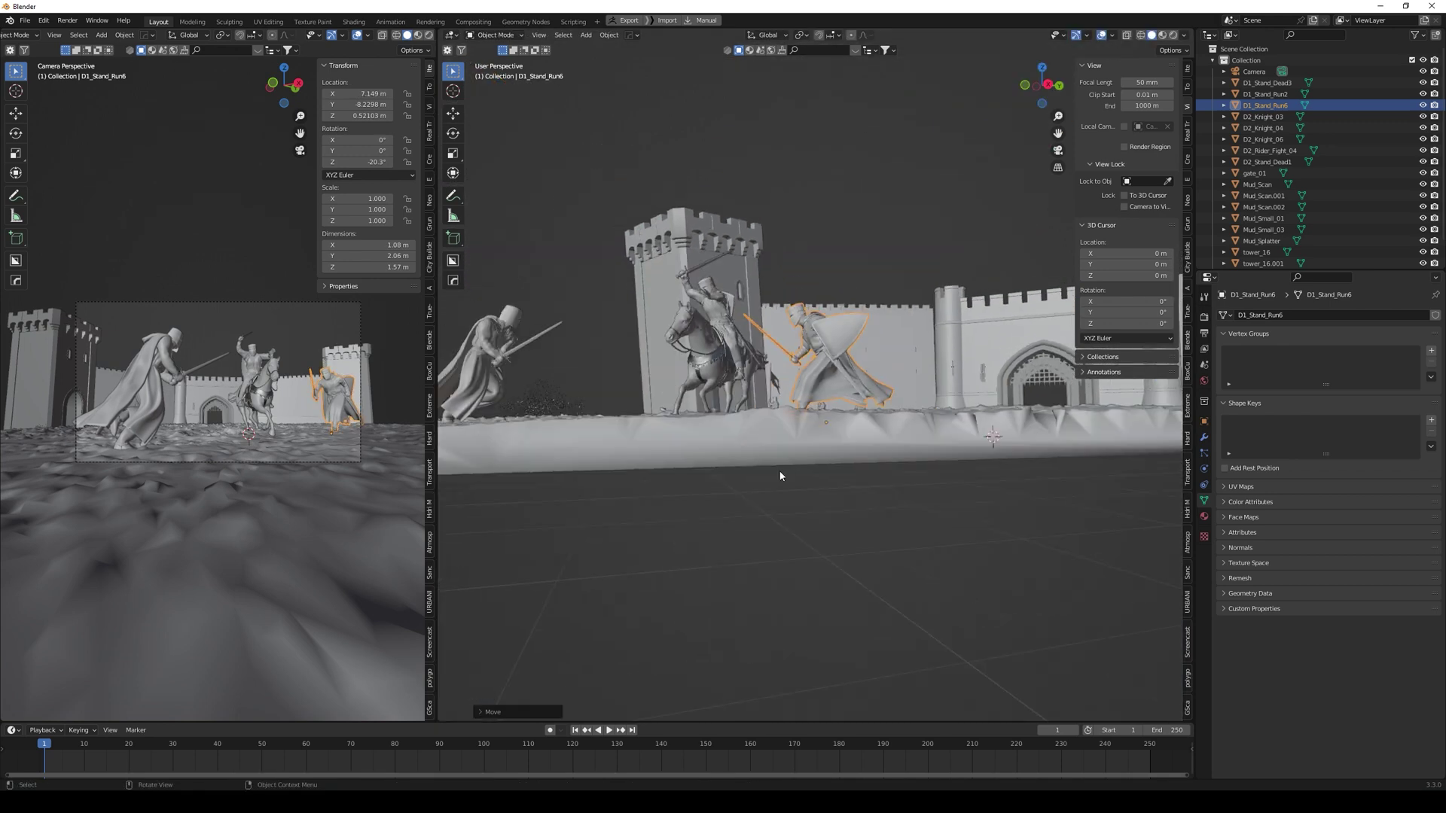
{"action": "middle_click_drag", "start_coordinate": [673, 445], "coordinate": [996, 535]}
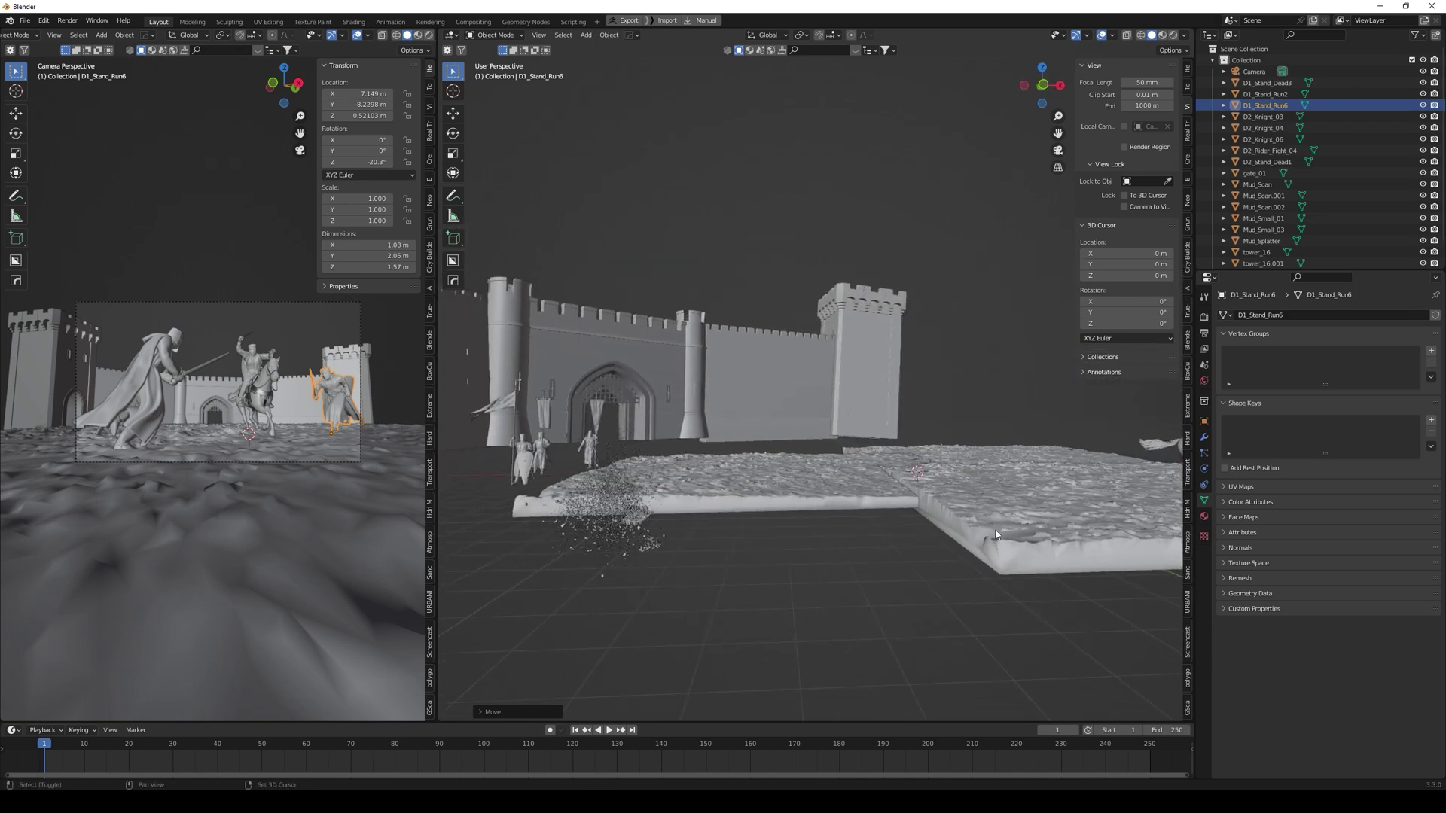
{"action": "left_click", "coordinate": [590, 503]}
{"action": "mouse_move", "coordinate": [865, 523]}
{"action": "middle_mouse_down"}
{"action": "mouse_move", "coordinate": [744, 522]}
{"action": "mouse_move", "coordinate": [911, 526]}
{"action": "mouse_move", "coordinate": [813, 530]}
{"action": "mouse_move", "coordinate": [839, 530]}
{"action": "middle_mouse_up"}
{"action": "key", "text": "KP_7"}
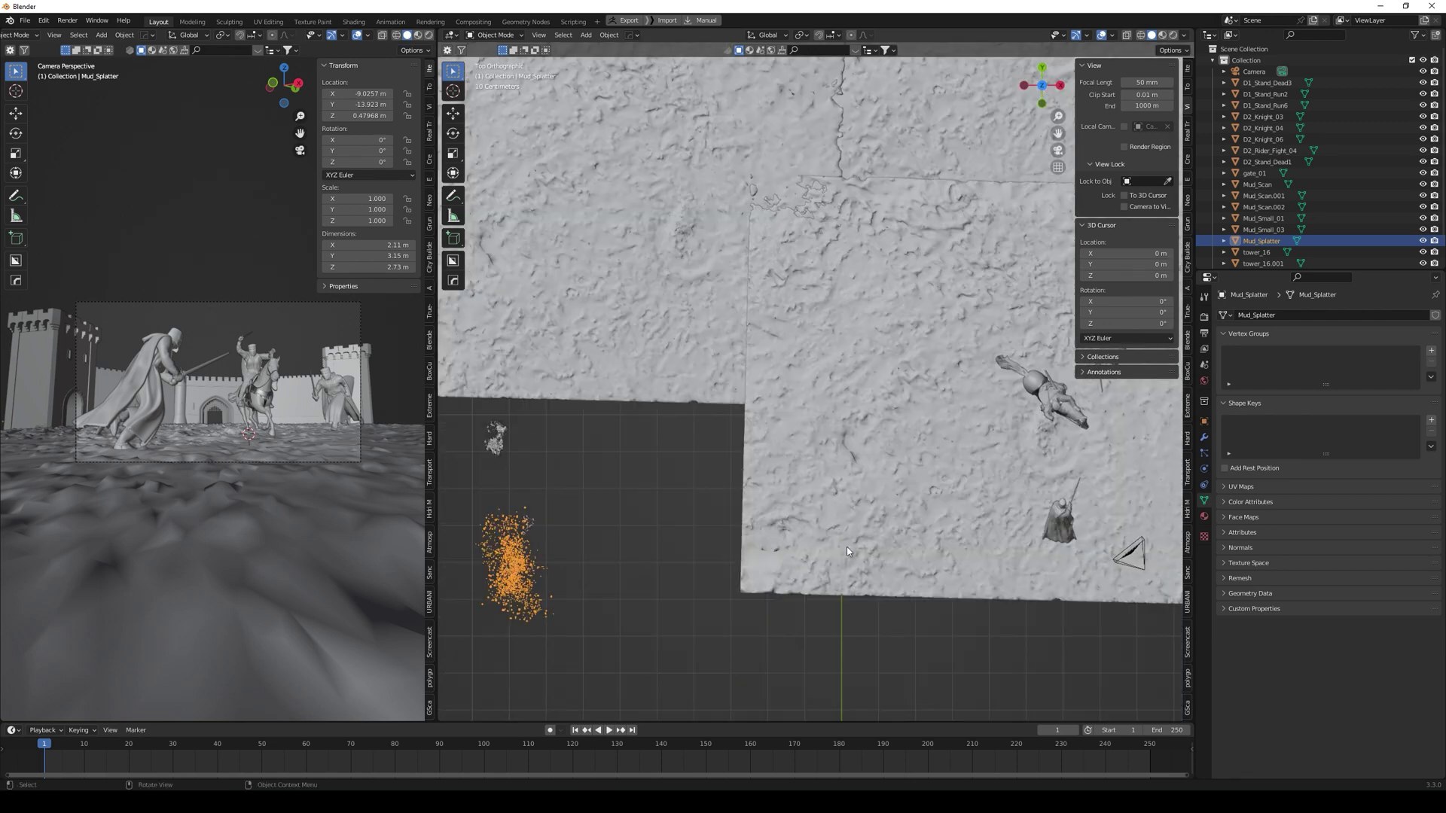
Step: Move Mud_Splatter under the rider's horse and rotate it to 41.5° to follow the horse
{"action": "scroll", "coordinate": [846, 547], "scroll_direction": "down", "scroll_amount": 6}
{"action": "key", "text": "g"}
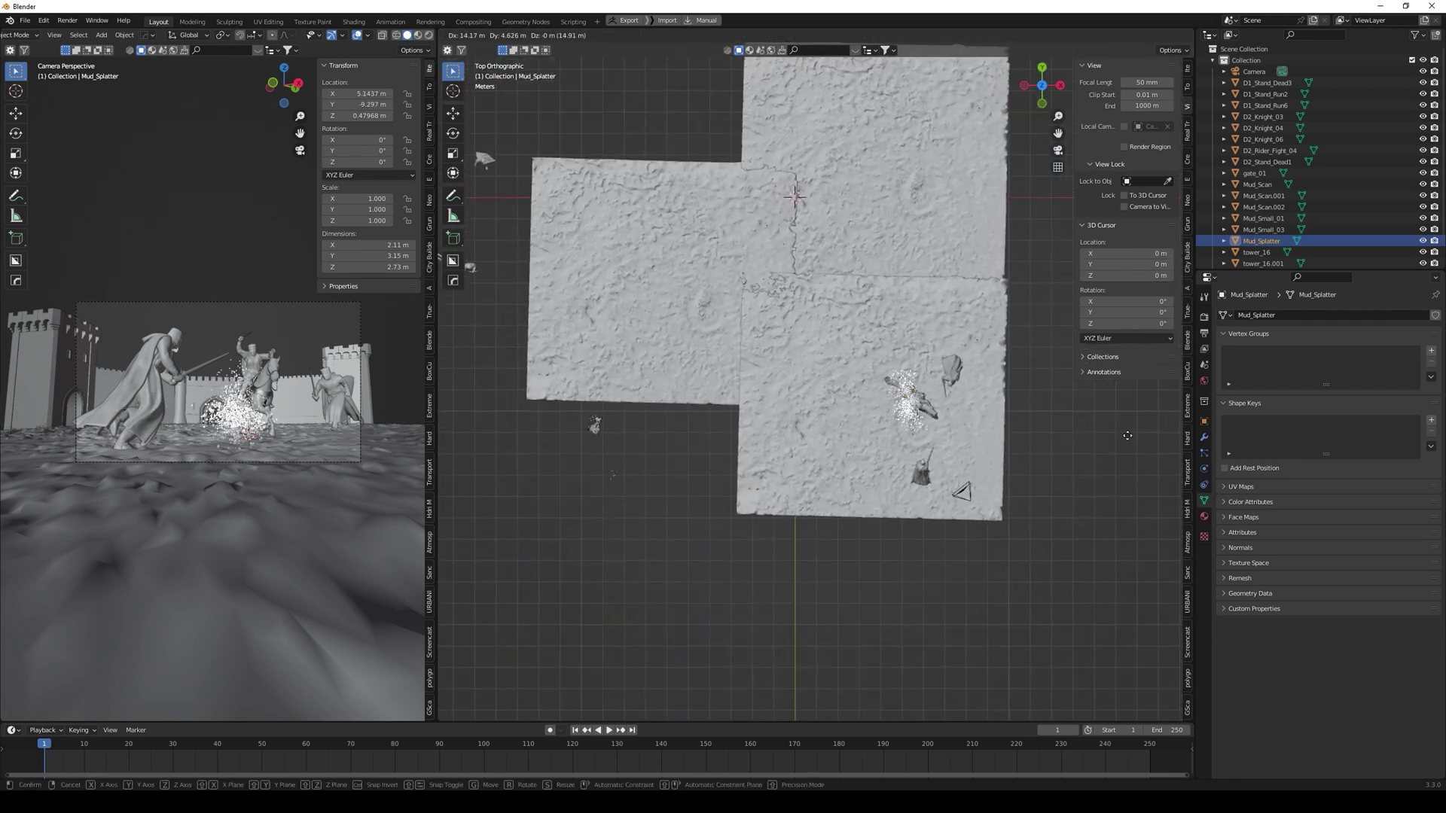
{"action": "left_click", "coordinate": [1129, 436]}
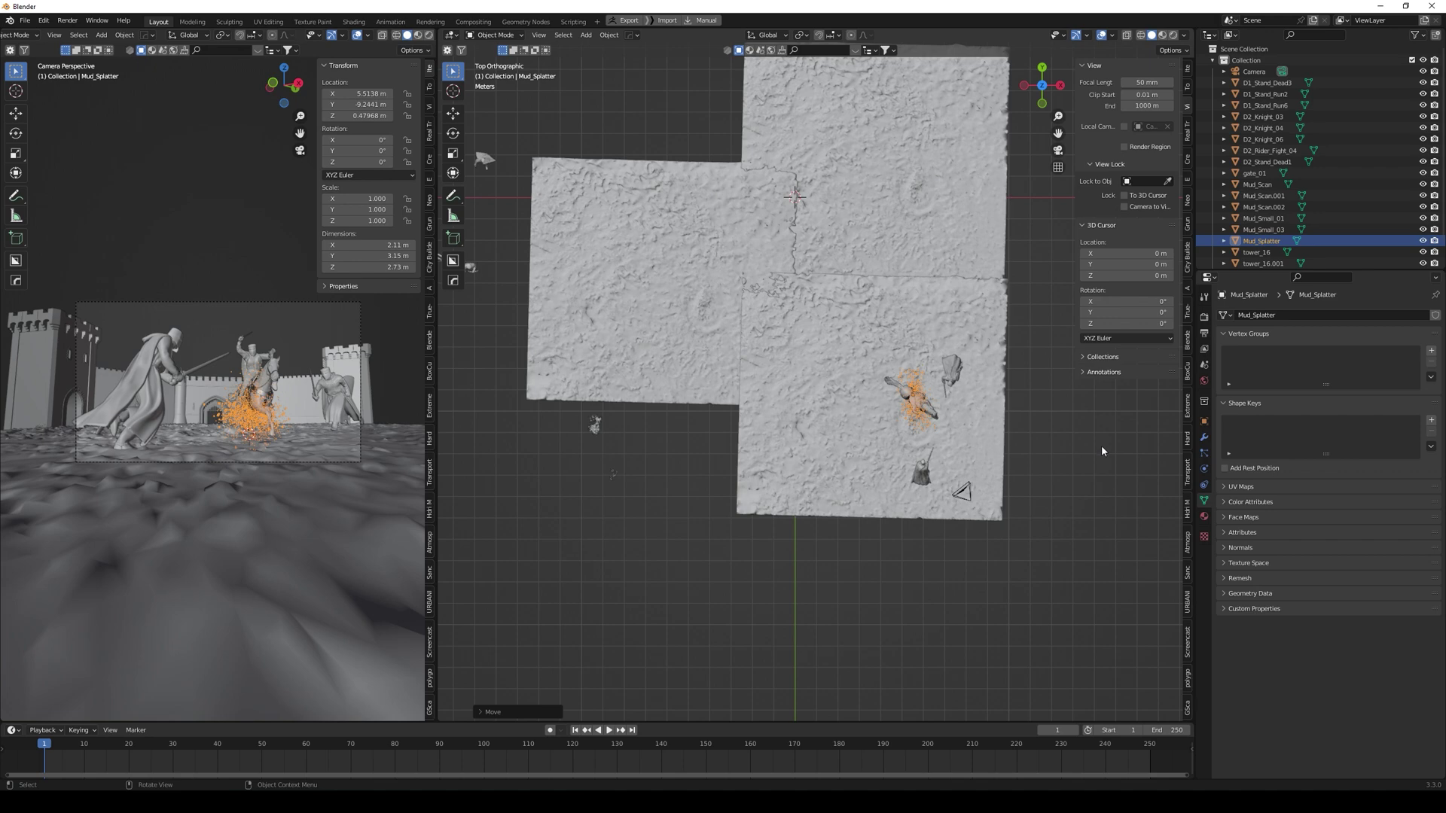
{"action": "key", "text": "r"}
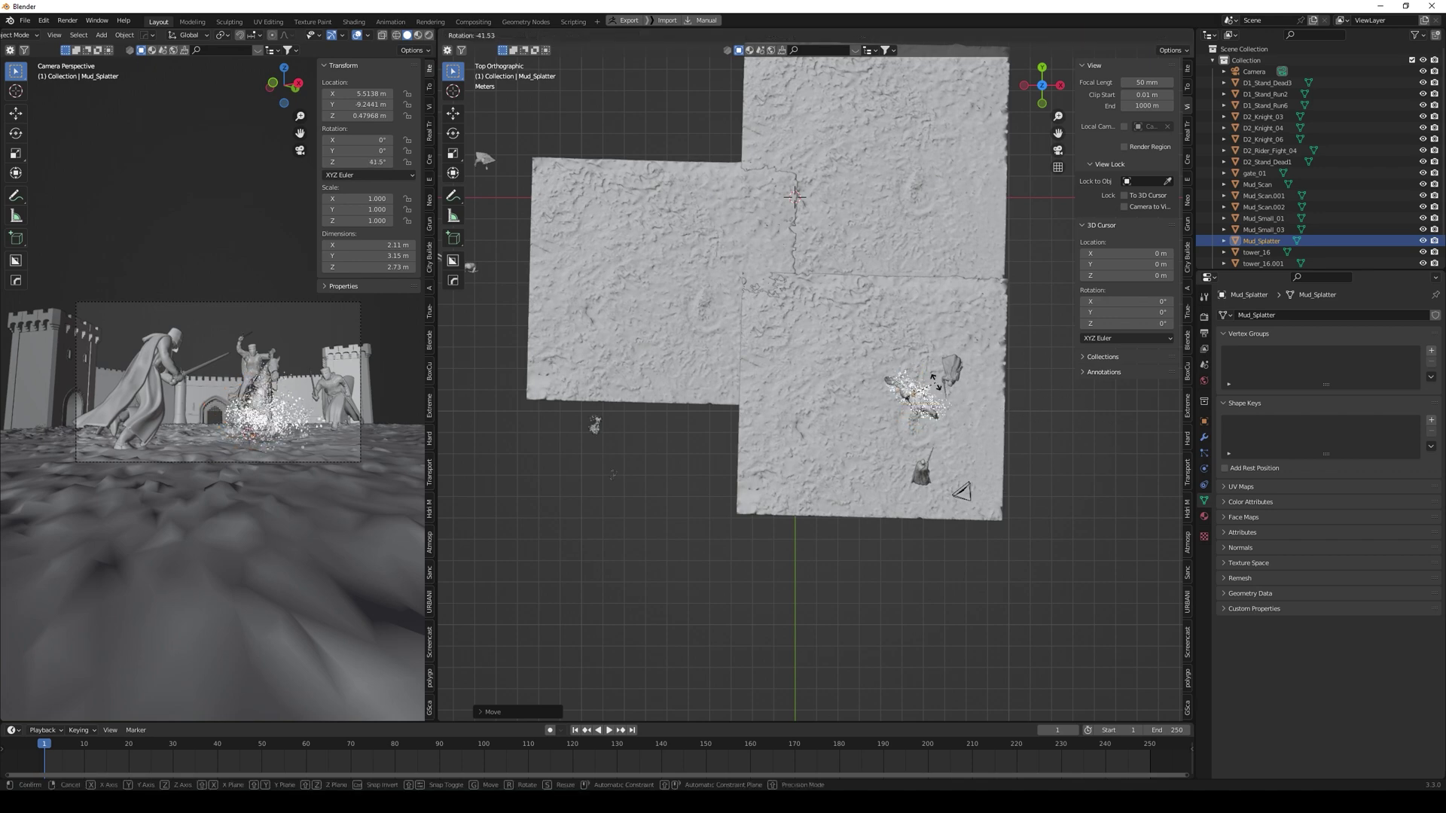
{"action": "left_click", "coordinate": [936, 382]}
{"action": "left_click", "coordinate": [984, 574]}
Step: Lower Mud_Splatter around the hooves to about X 5.2618, Y 8.015, Z 0.29068 m
{"action": "scroll", "coordinate": [572, 467], "scroll_direction": "up", "scroll_amount": 6}
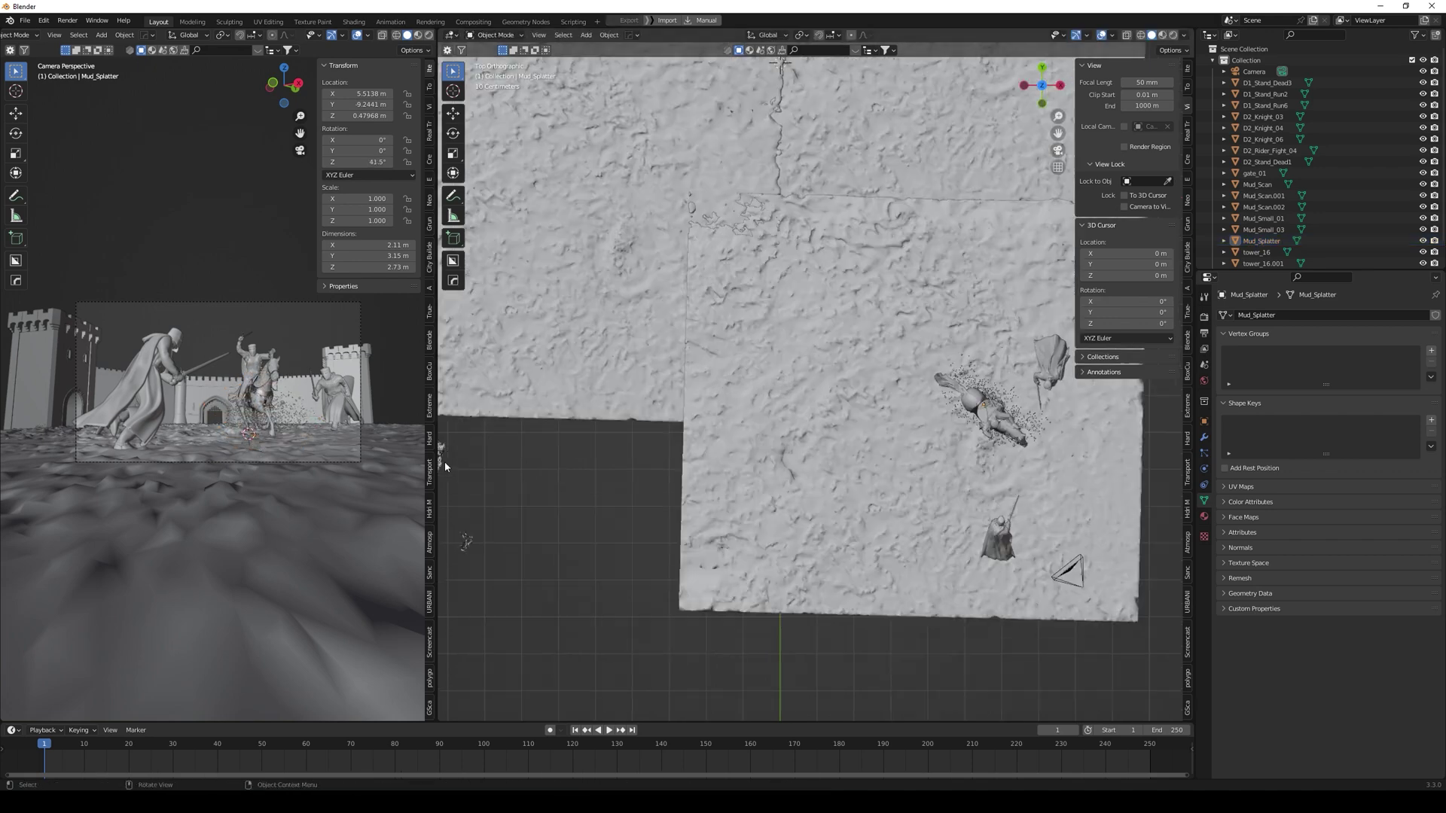
{"action": "middle_click_drag", "start_coordinate": [685, 497], "coordinate": [839, 415]}
{"action": "left_click", "coordinate": [811, 408]}
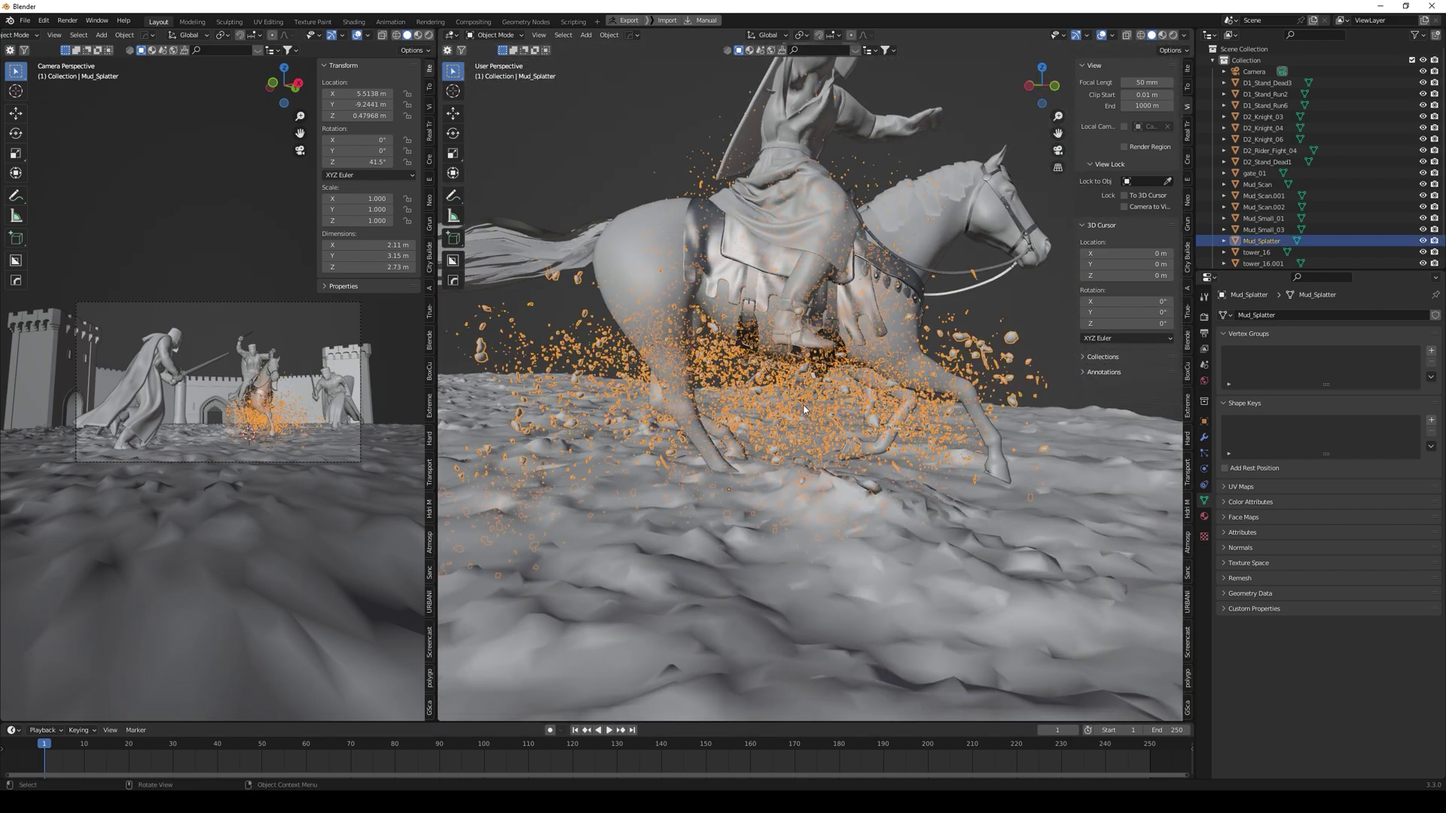
{"action": "key", "text": "g"}
{"action": "left_click", "coordinate": [770, 429]}
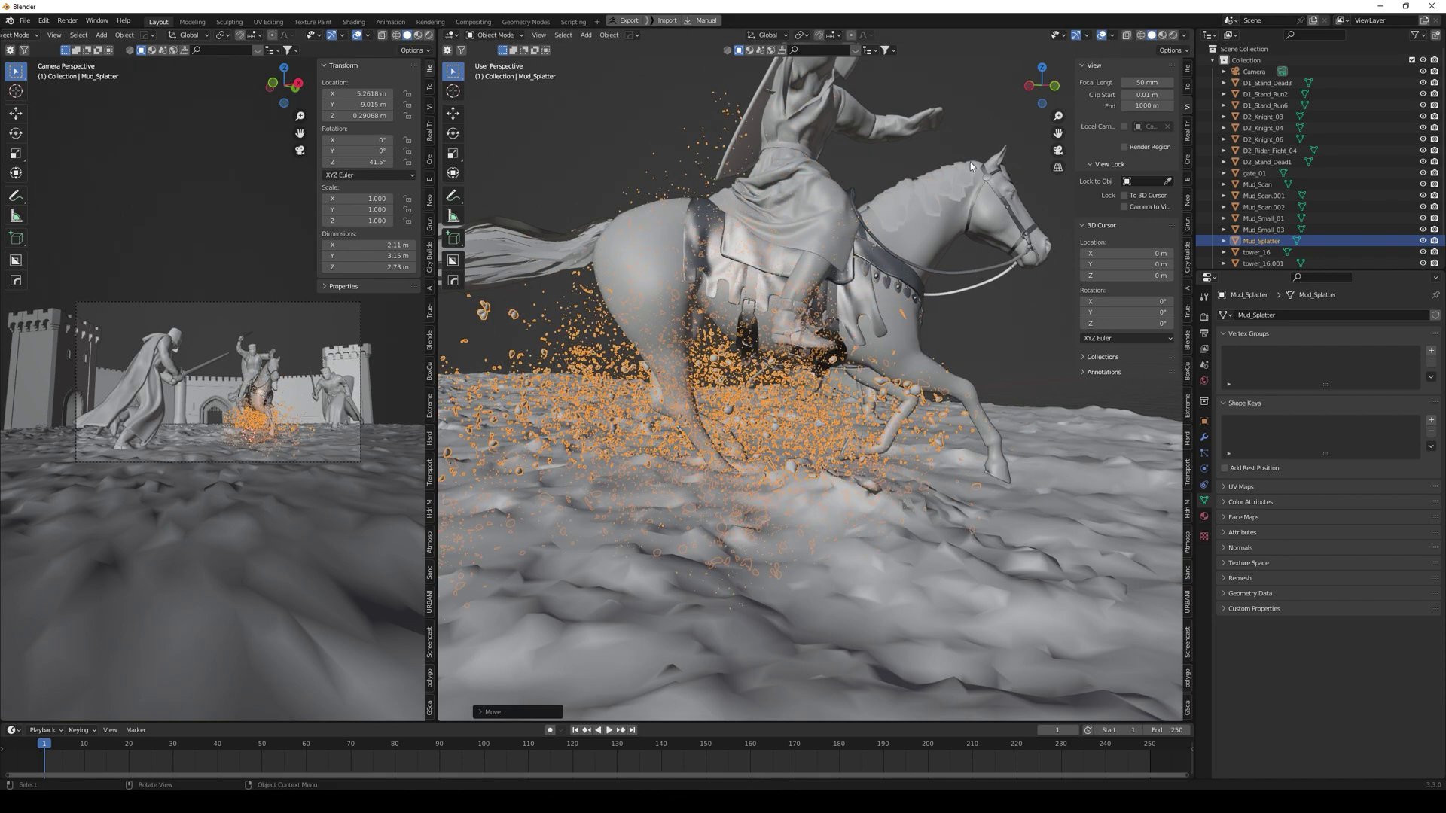
{"action": "key", "text": "alt+a"}
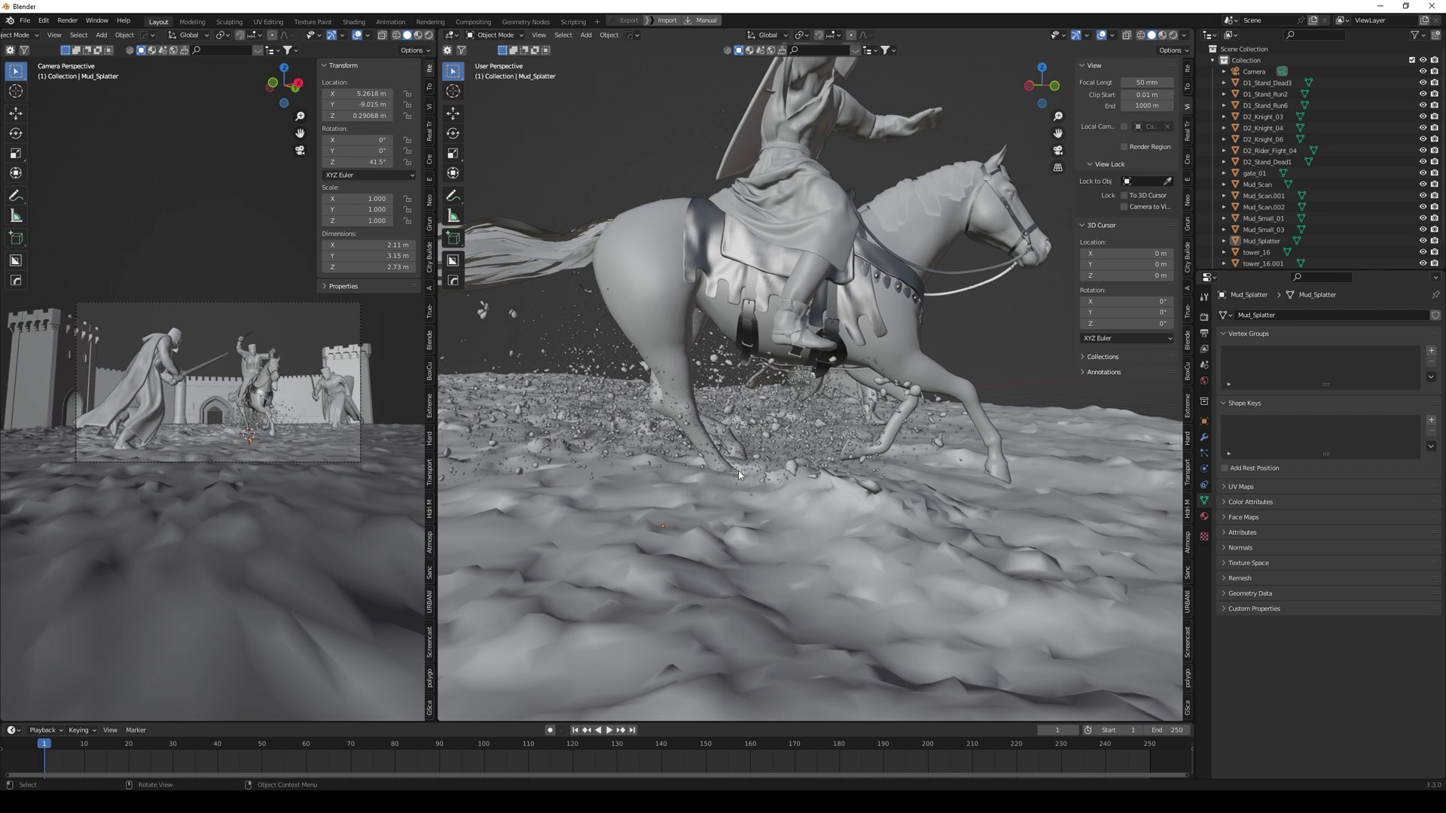
{"action": "scroll", "coordinate": [723, 431], "scroll_direction": "down", "scroll_amount": 8}
{"action": "middle_click_drag", "start_coordinate": [711, 412], "coordinate": [727, 476]}
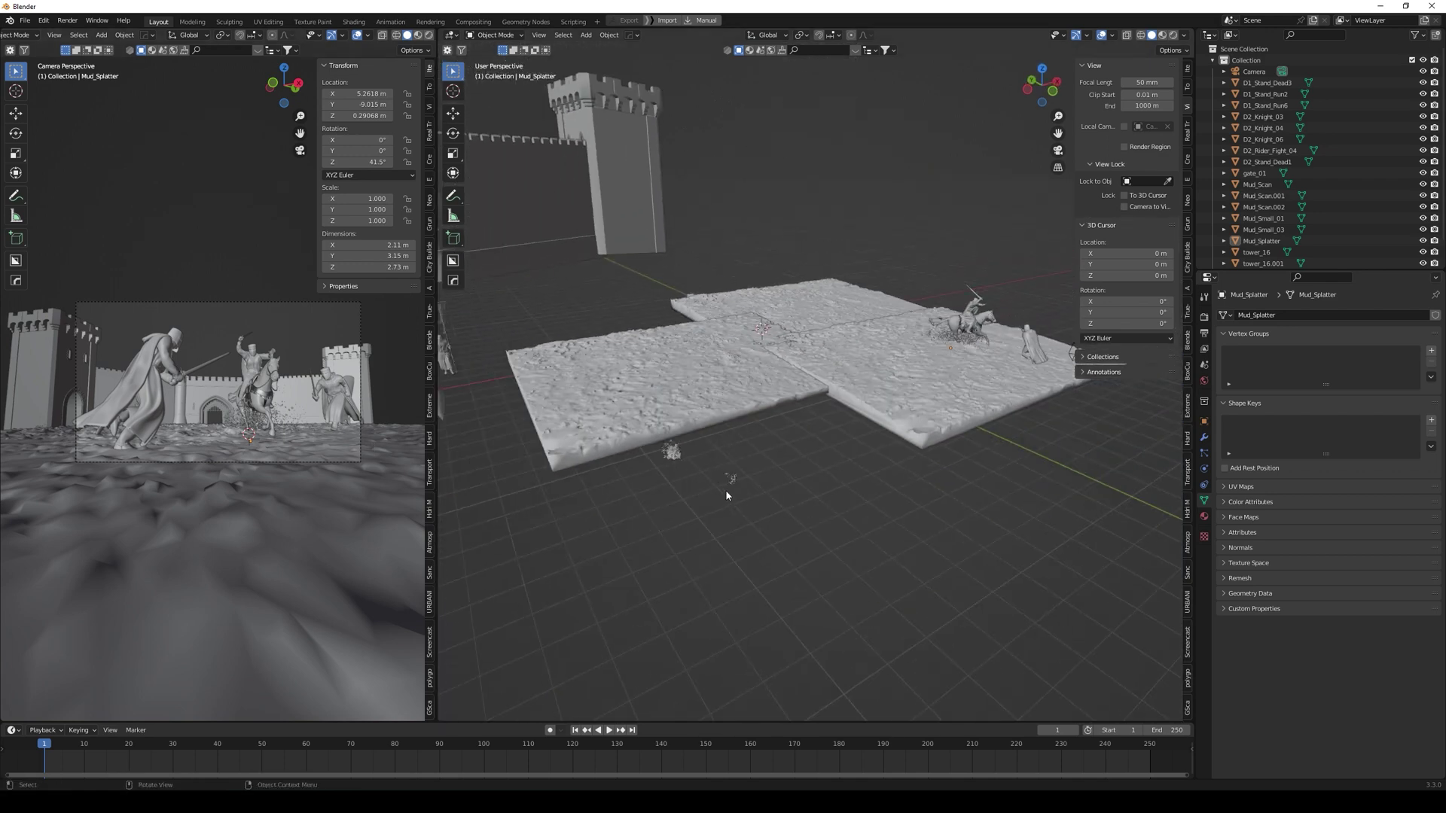
{"action": "scroll", "coordinate": [726, 495], "scroll_direction": "up", "scroll_amount": 10}
Step: Select Mud_Small_01 and move it toward the knights in front of the castle
{"action": "left_click", "coordinate": [545, 351]}
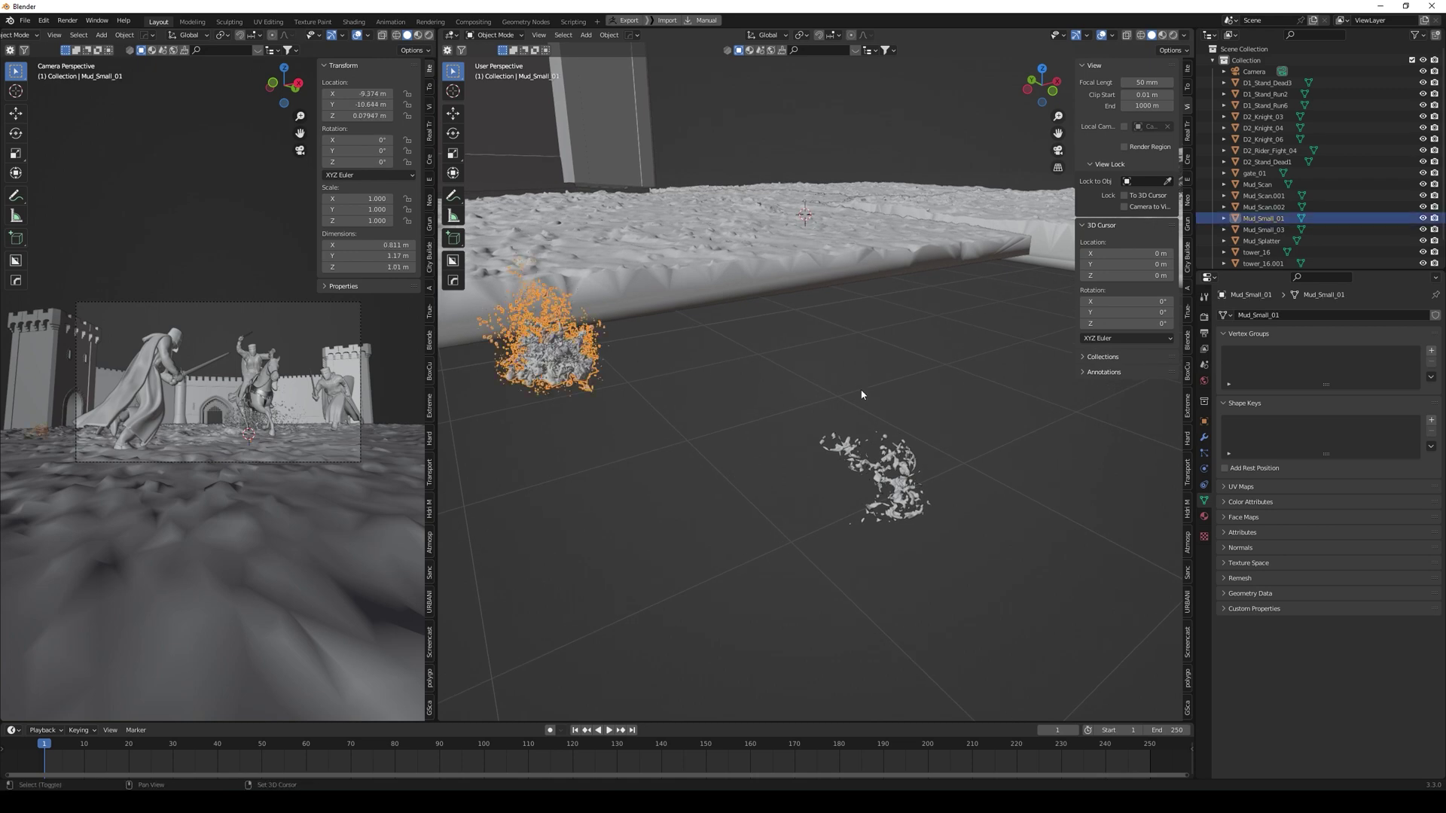
{"action": "scroll", "coordinate": [788, 407], "scroll_direction": "down", "scroll_amount": 10}
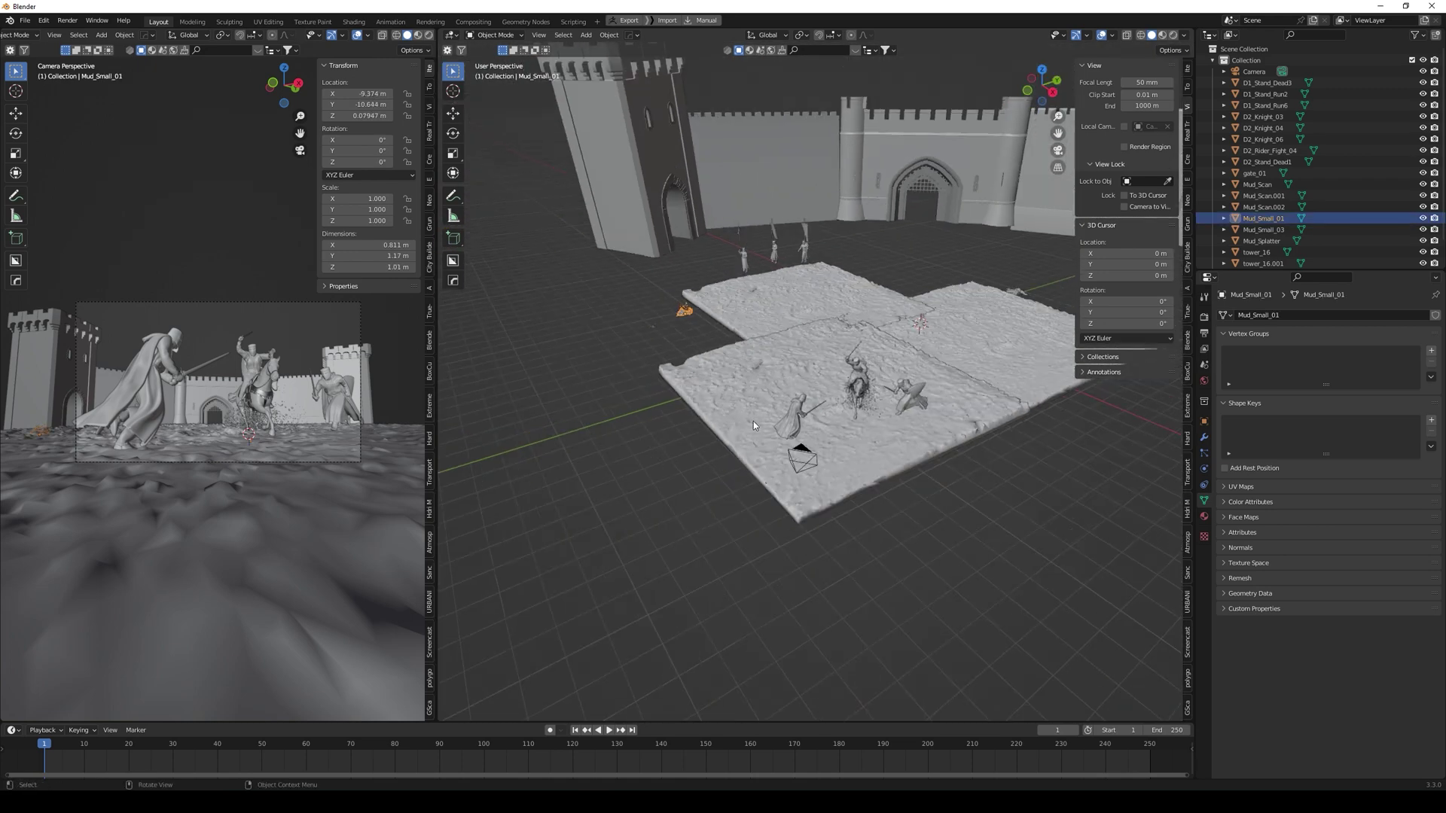
{"action": "middle_click_drag", "start_coordinate": [740, 423], "coordinate": [806, 346]}
{"action": "key", "text": "g"}
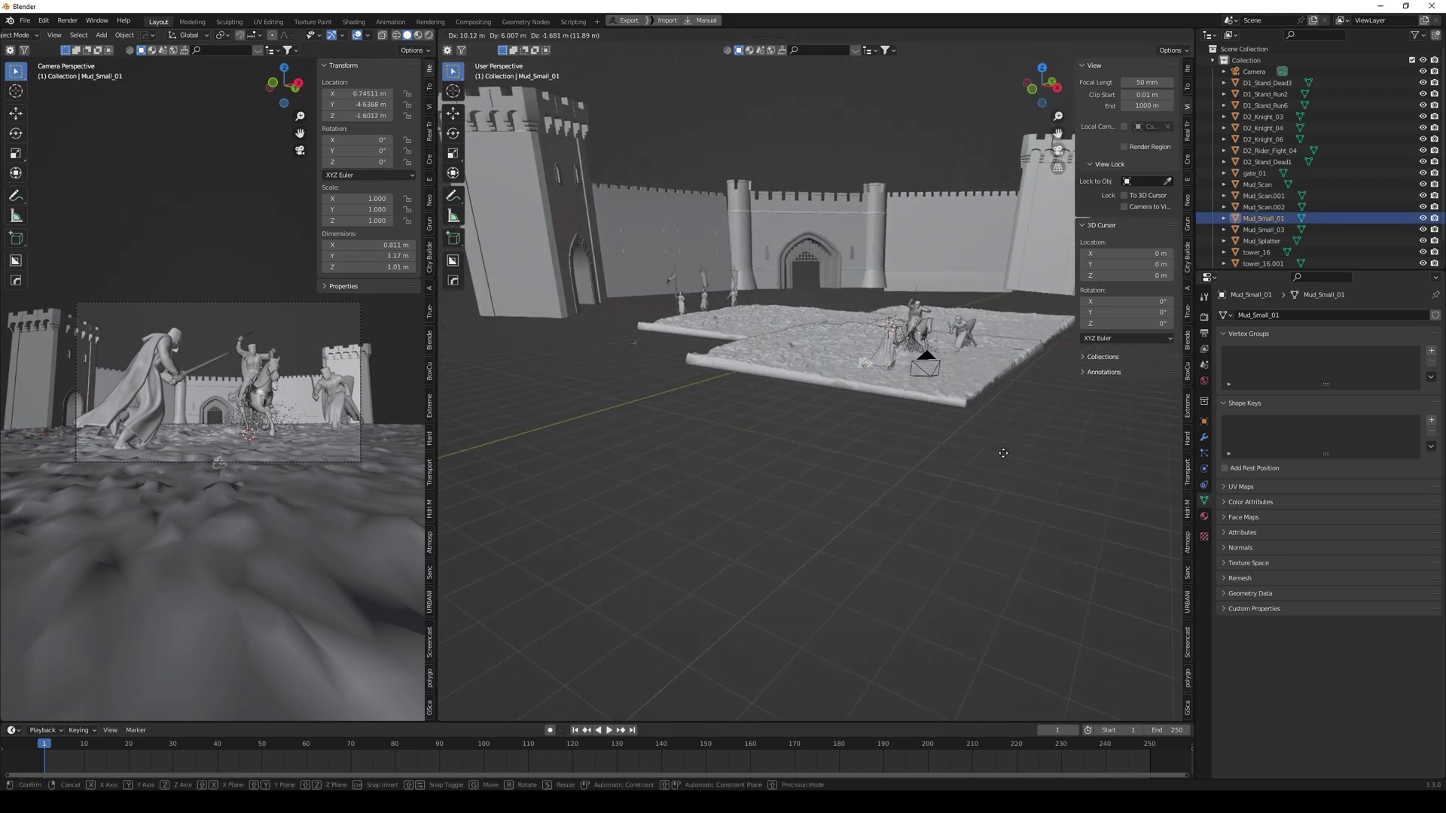
{"action": "left_click", "coordinate": [1003, 452]}
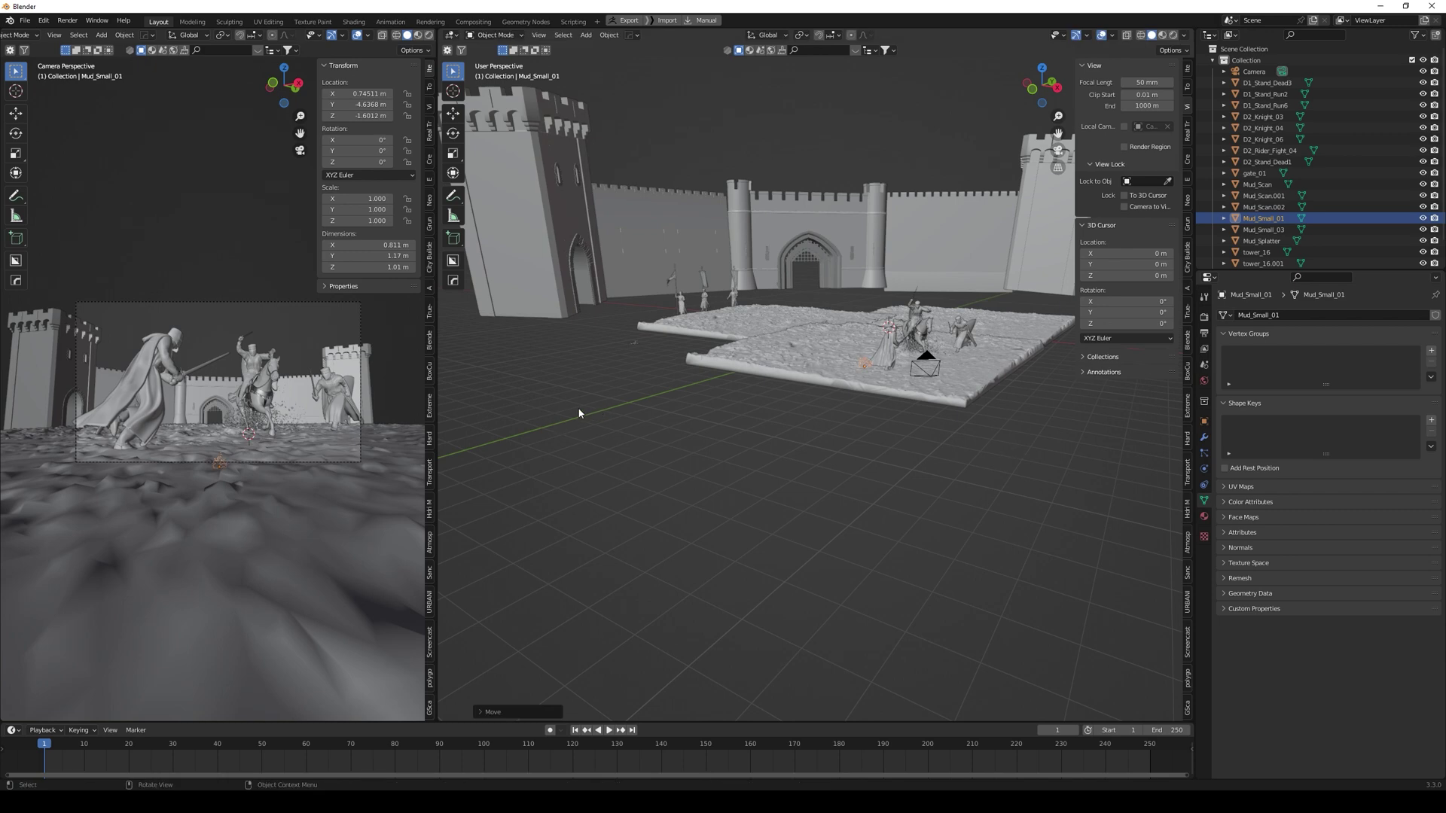
{"action": "key", "text": "g"}
{"action": "left_click", "coordinate": [601, 378]}
Step: Place Mud_Small_01 near the standing knight in top view and raise it to the ground surface
{"action": "scroll", "coordinate": [774, 472], "scroll_direction": "up", "scroll_amount": 5}
{"action": "middle_click_drag", "start_coordinate": [601, 378], "coordinate": [736, 467]}
{"action": "key", "text": "KP_7"}
{"action": "key", "text": "g"}
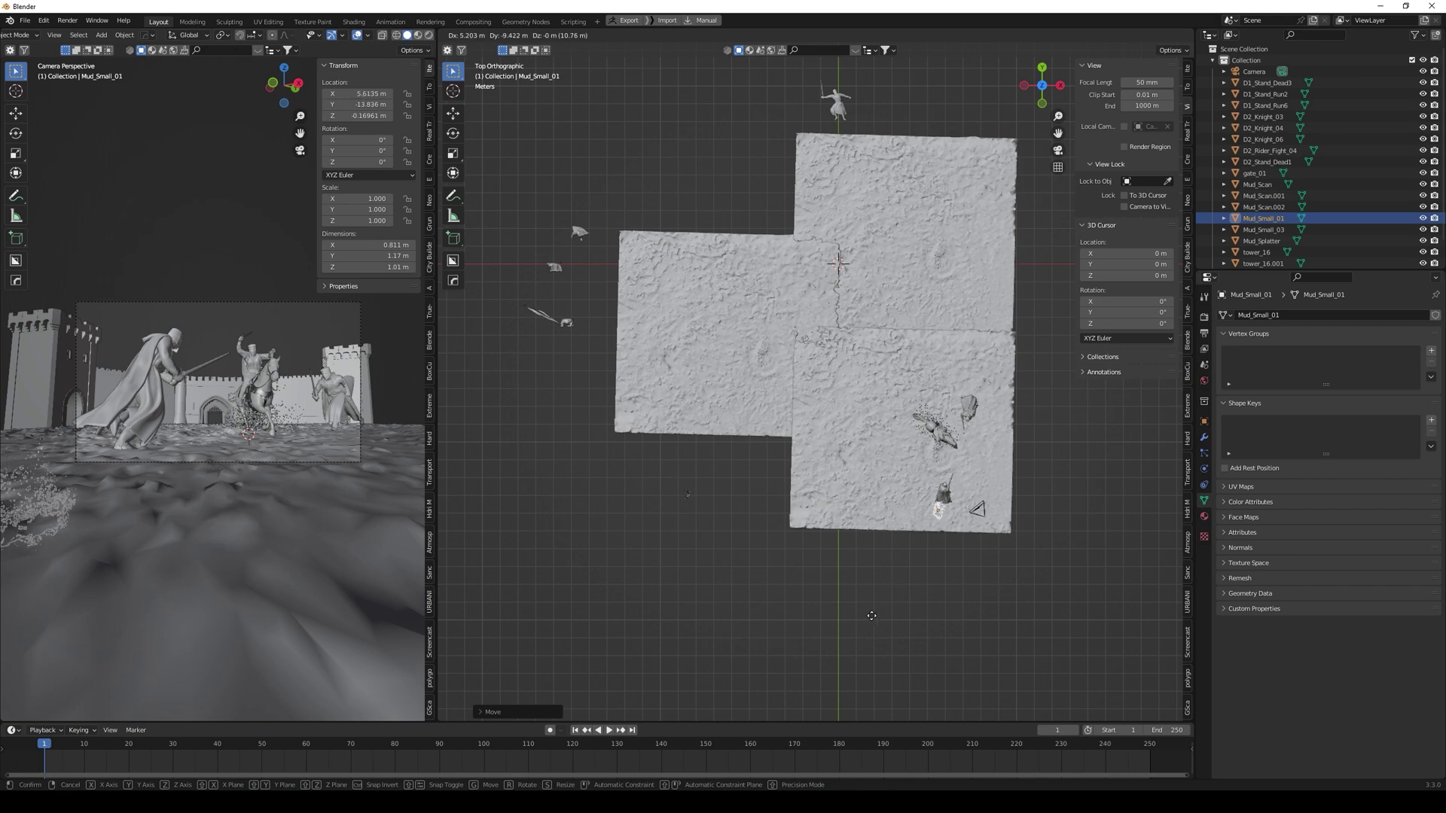
{"action": "left_click", "coordinate": [872, 611]}
{"action": "middle_click_drag", "start_coordinate": [872, 611], "coordinate": [836, 459]}
{"action": "key", "text": "g"}
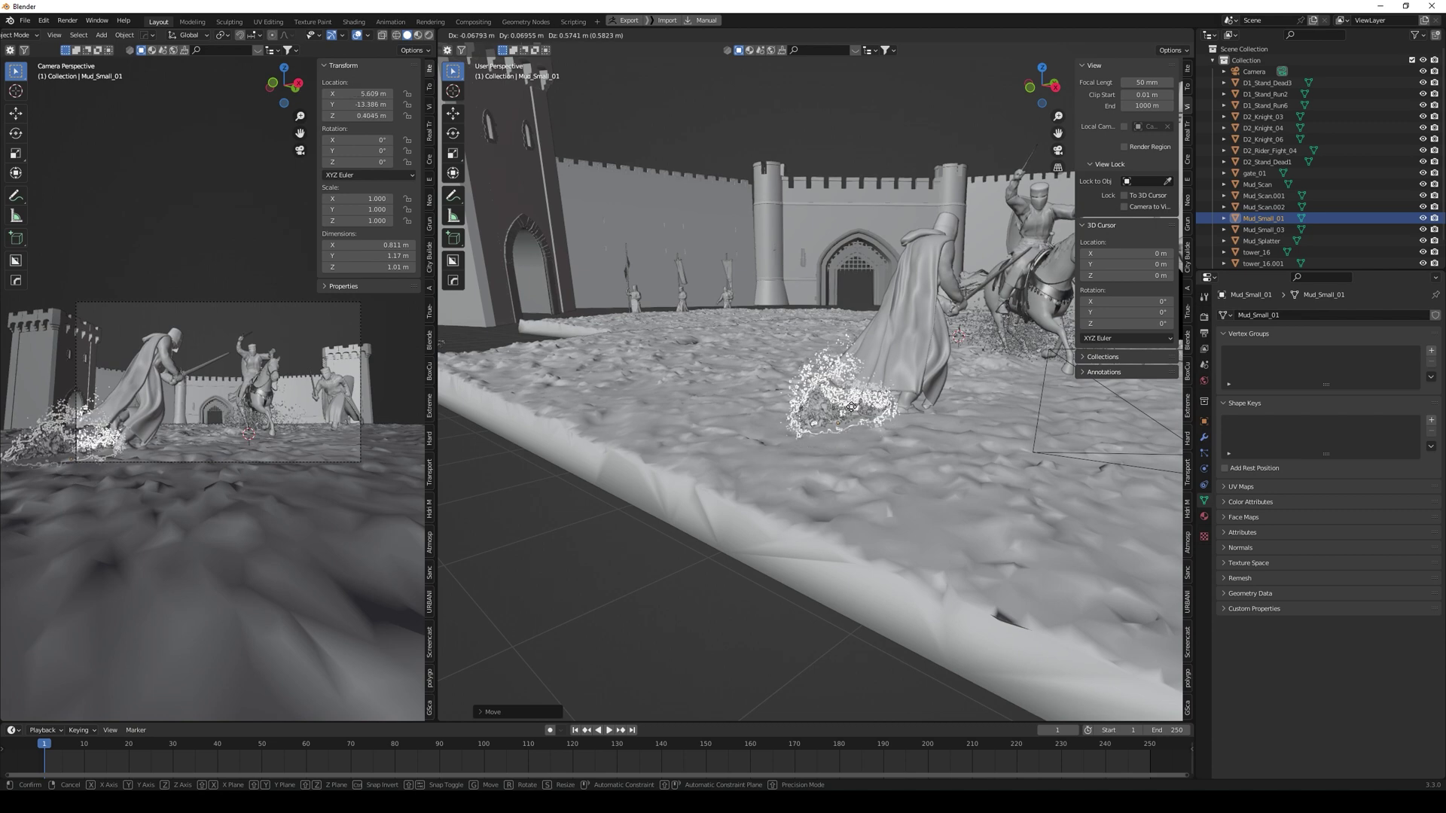
{"action": "left_click", "coordinate": [854, 427]}
Step: Tilt Mud_Small_01, shrink it to about 0.7 scale and drop it at the knight's feet
{"action": "key", "text": "r"}
{"action": "left_click", "coordinate": [904, 393]}
{"action": "key", "text": "s"}
{"action": "left_click", "coordinate": [924, 400]}
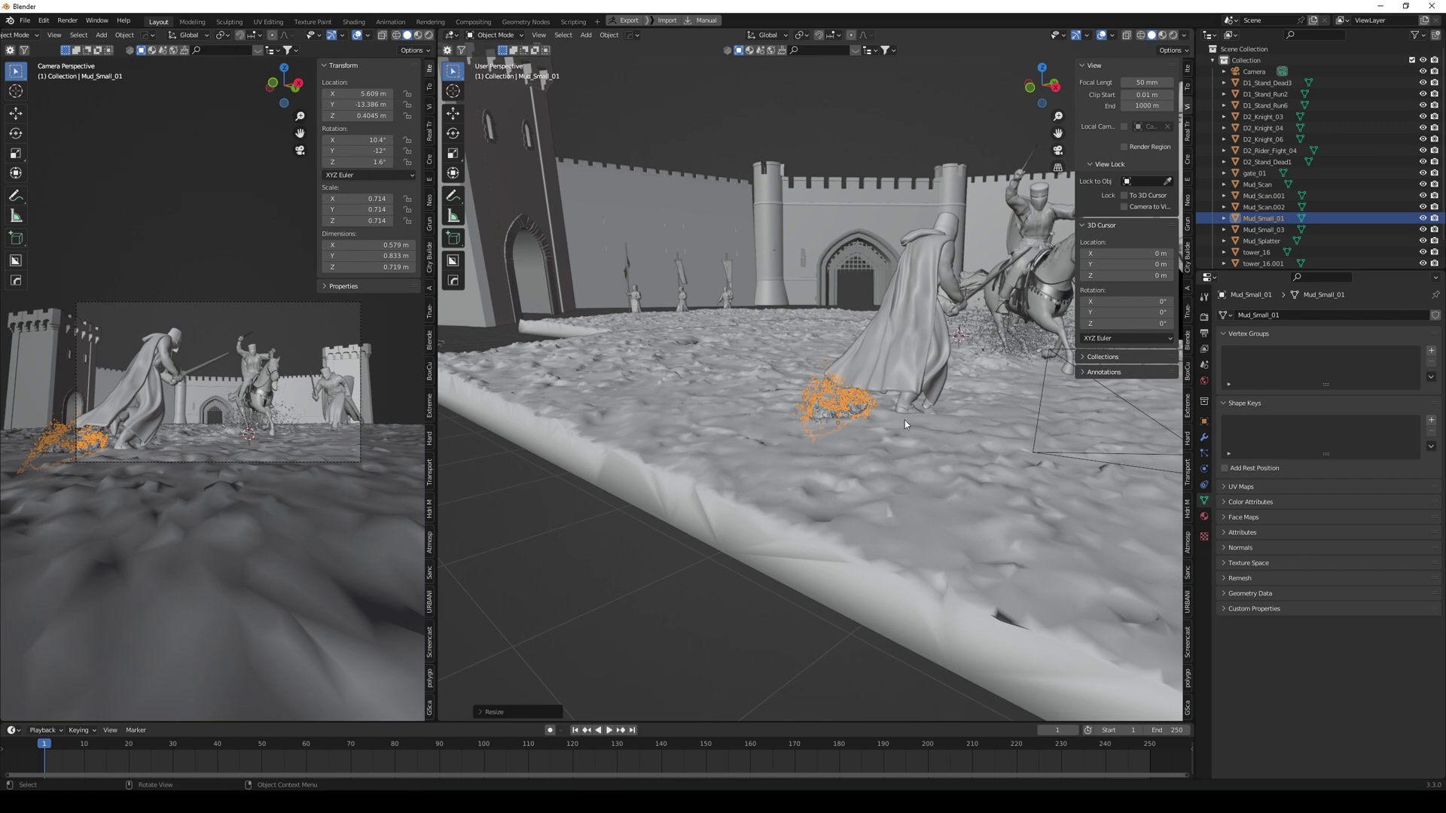
{"action": "key", "text": "g"}
{"action": "left_click", "coordinate": [943, 430]}
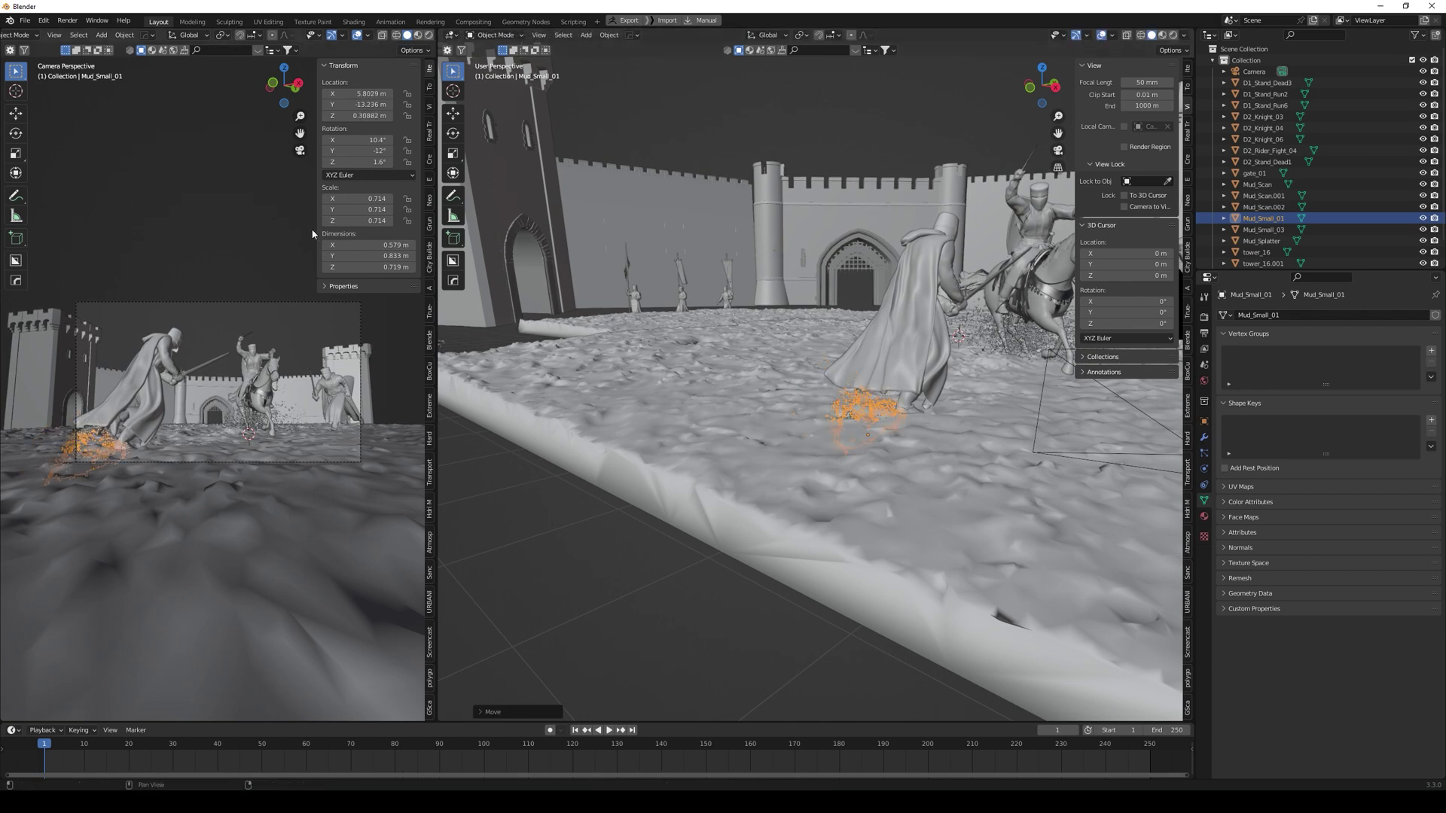
{"action": "left_click", "coordinate": [189, 227]}
Step: In the left camera view, move the Mud_Small_01 debris to about X 5.813, Z 0.372 m at the knight's feet
{"action": "scroll", "coordinate": [201, 446], "scroll_direction": "up", "scroll_amount": 4}
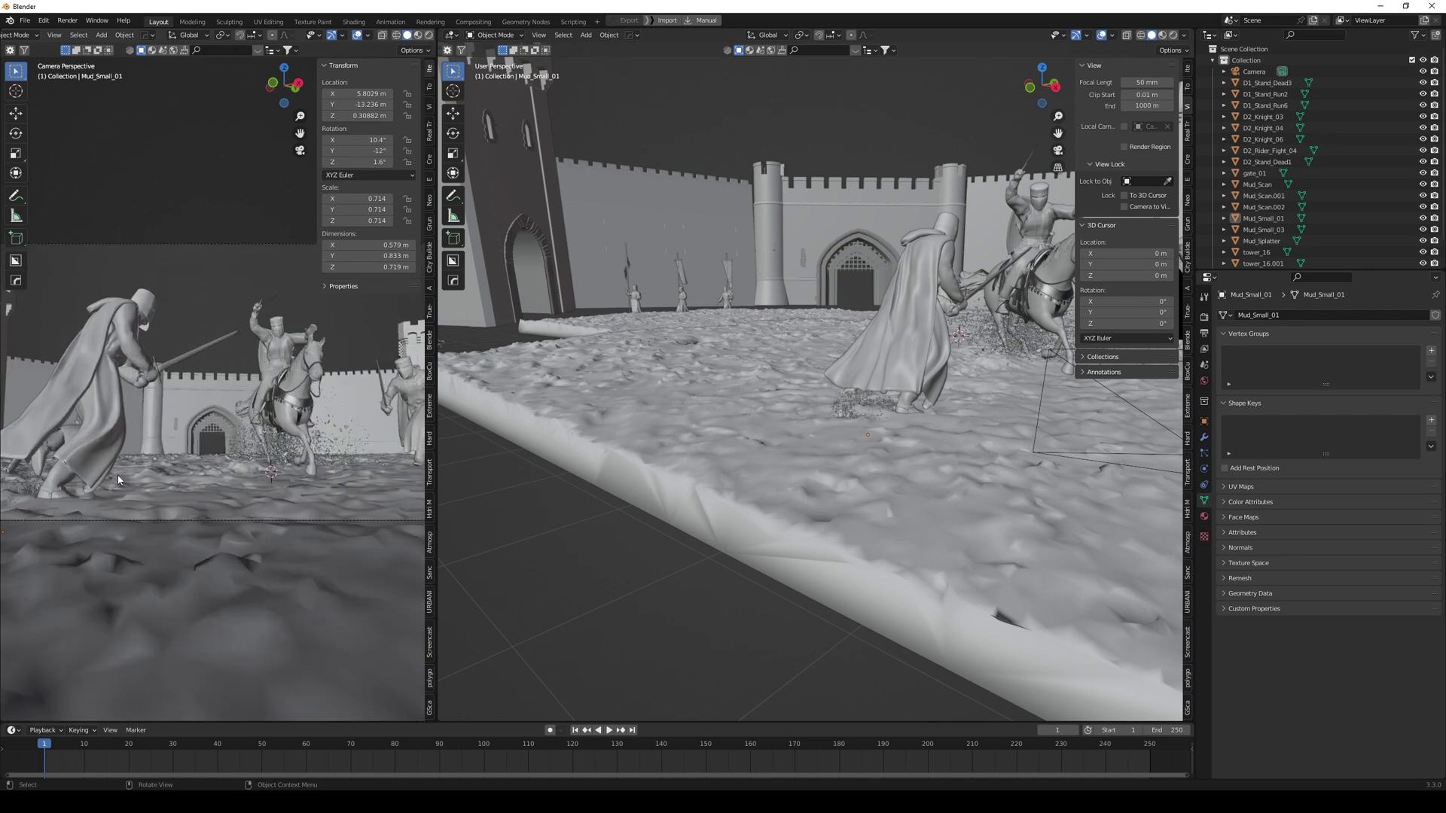
{"action": "scroll", "coordinate": [145, 462], "scroll_direction": "up", "scroll_amount": 5}
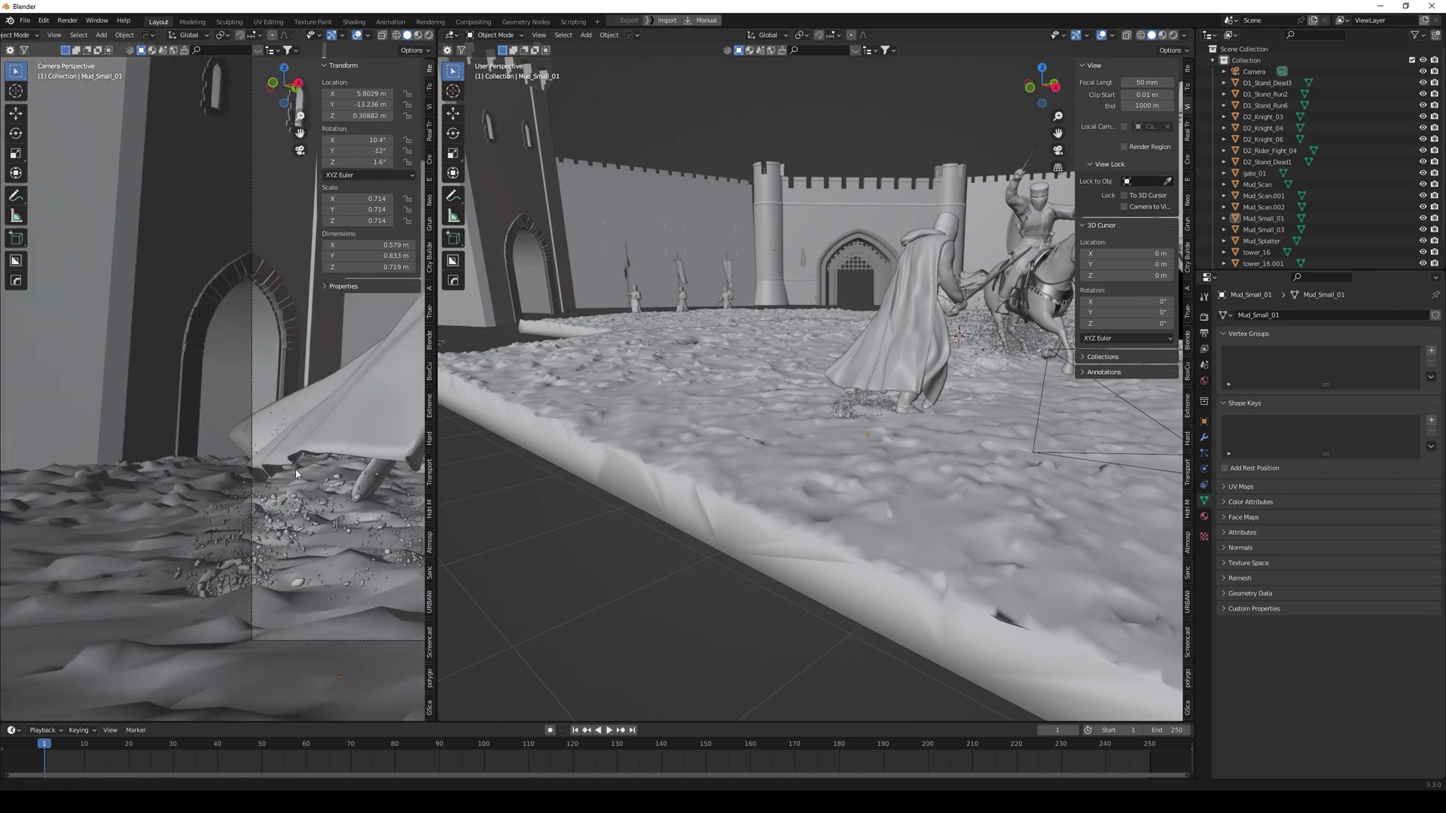
{"action": "middle_click_drag", "start_coordinate": [206, 442], "coordinate": [206, 443]}
{"action": "scroll", "coordinate": [206, 443], "scroll_direction": "up", "scroll_amount": 3}
{"action": "scroll", "coordinate": [235, 396], "scroll_direction": "down", "scroll_amount": 3}
{"action": "scroll", "coordinate": [235, 396], "scroll_direction": "down", "scroll_amount": 3}
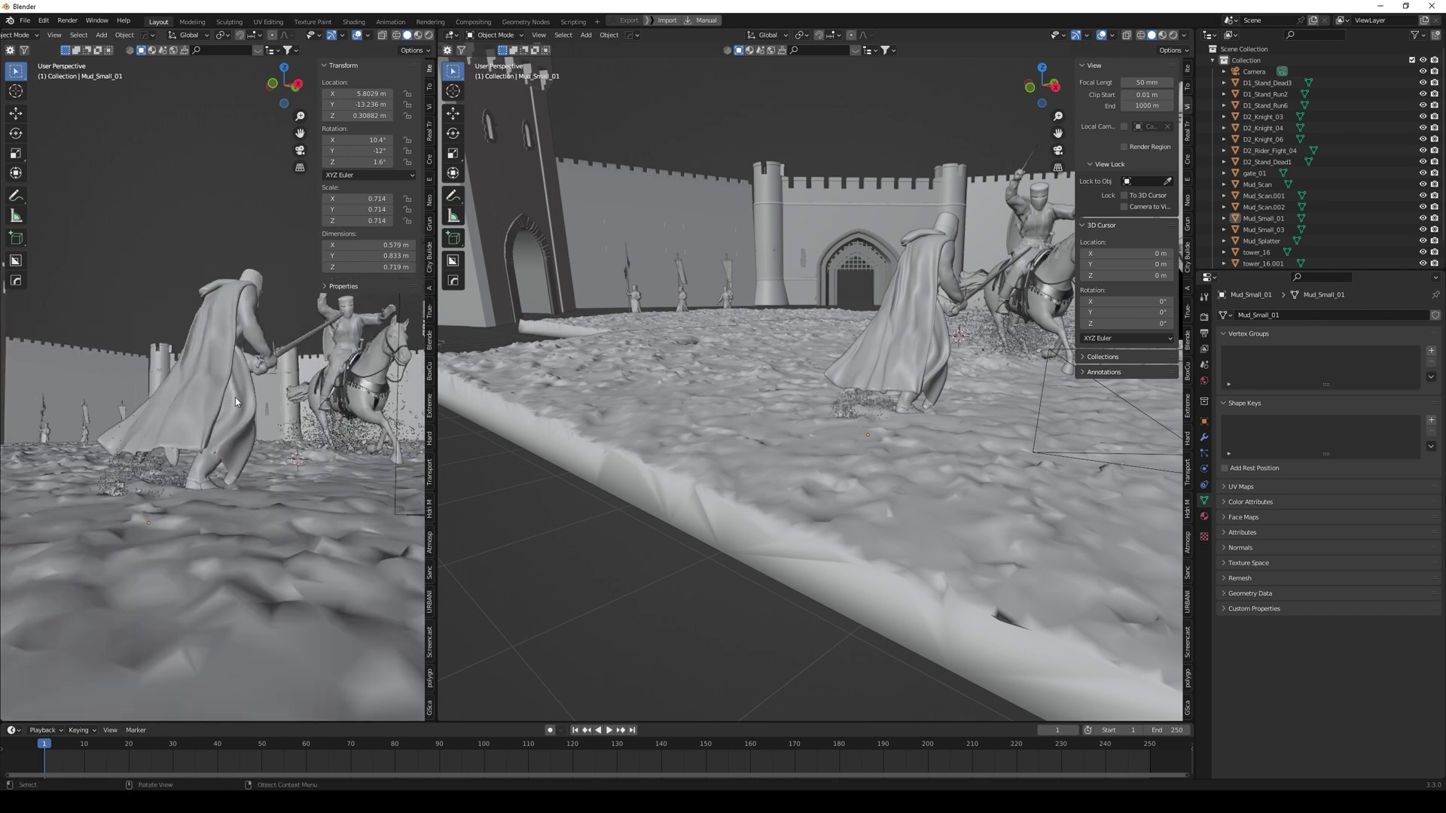
{"action": "key", "text": "KP_0"}
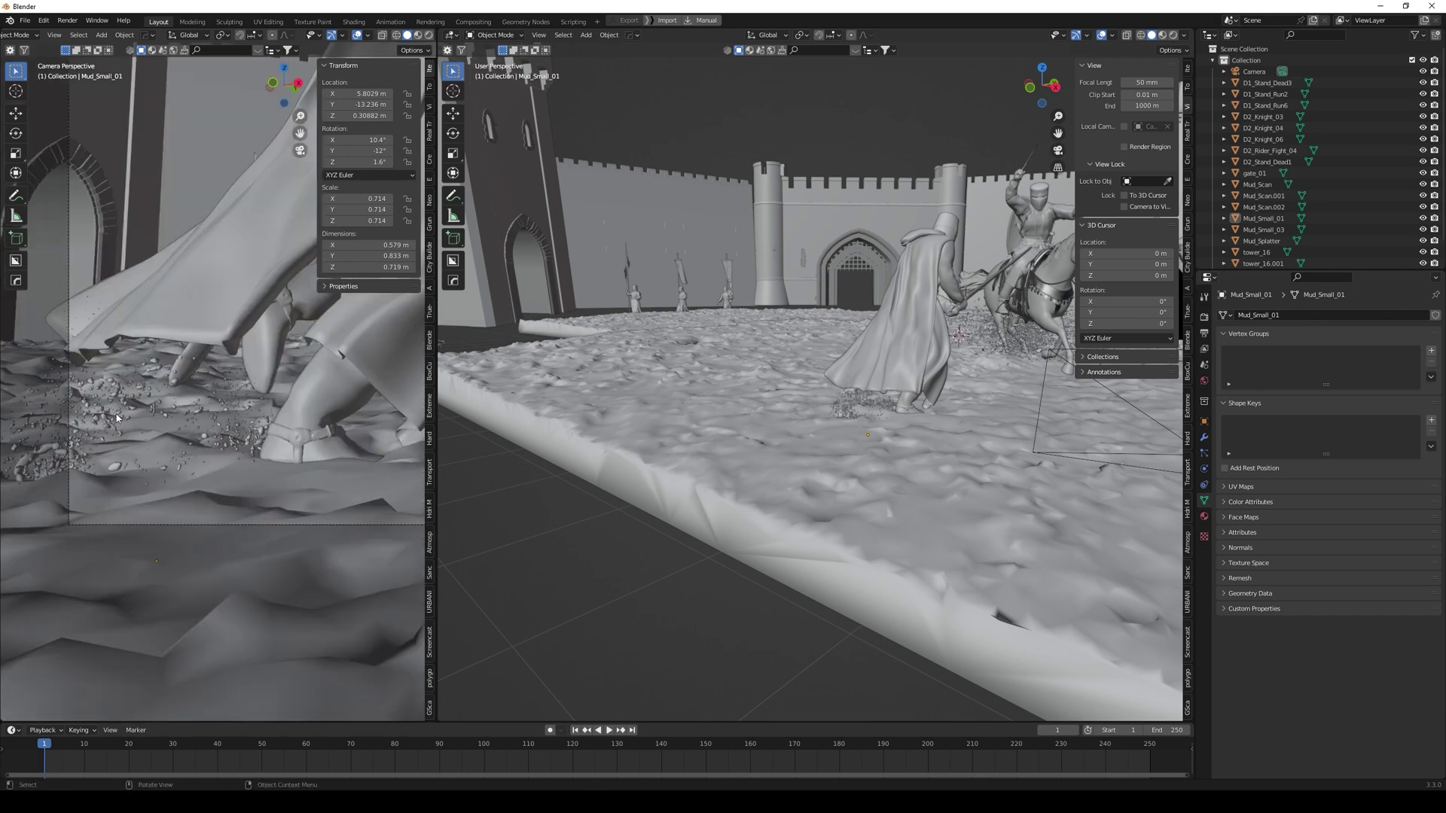
{"action": "left_click", "coordinate": [149, 410]}
{"action": "key", "text": "g"}
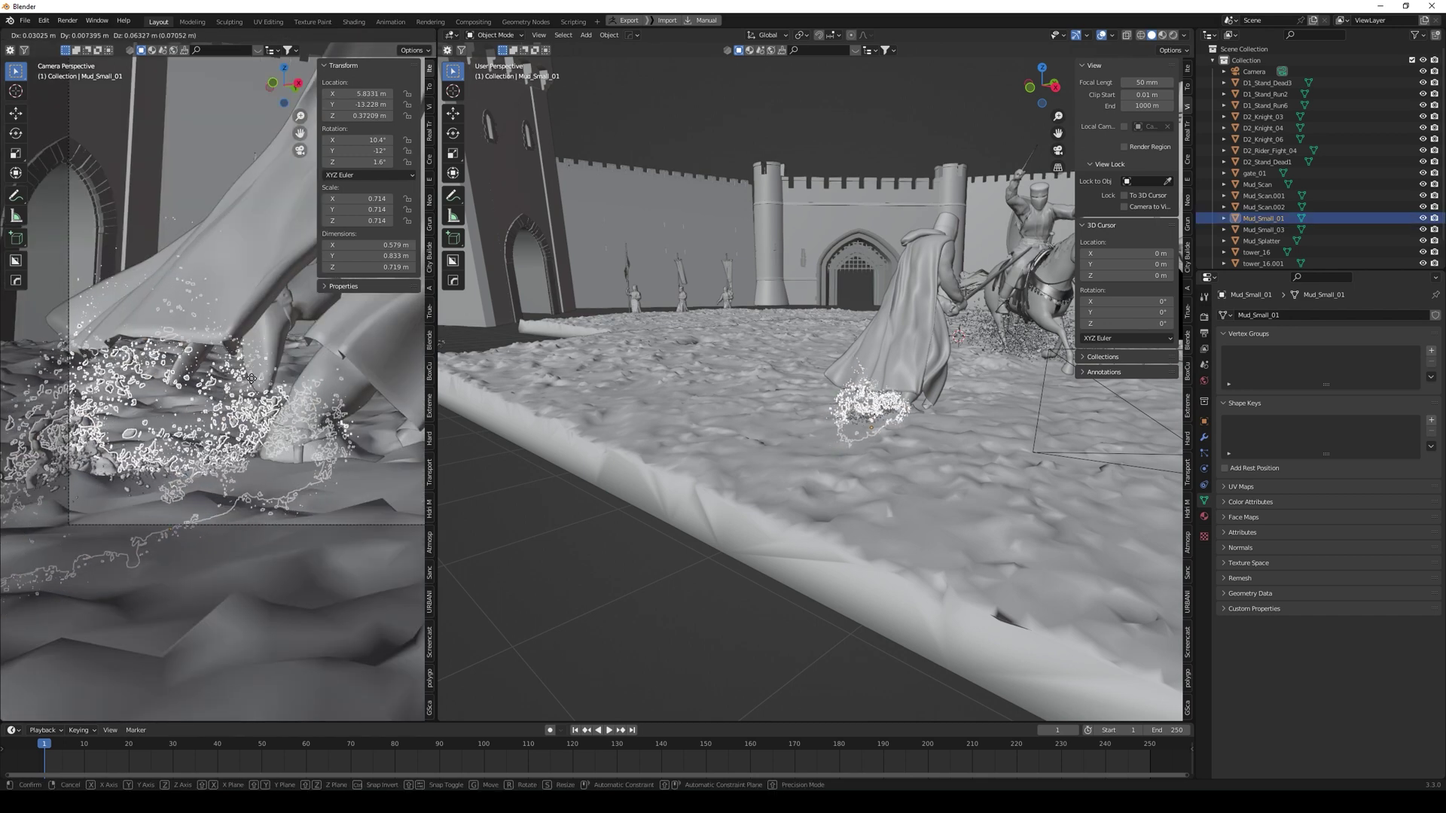
{"action": "left_click", "coordinate": [257, 387]}
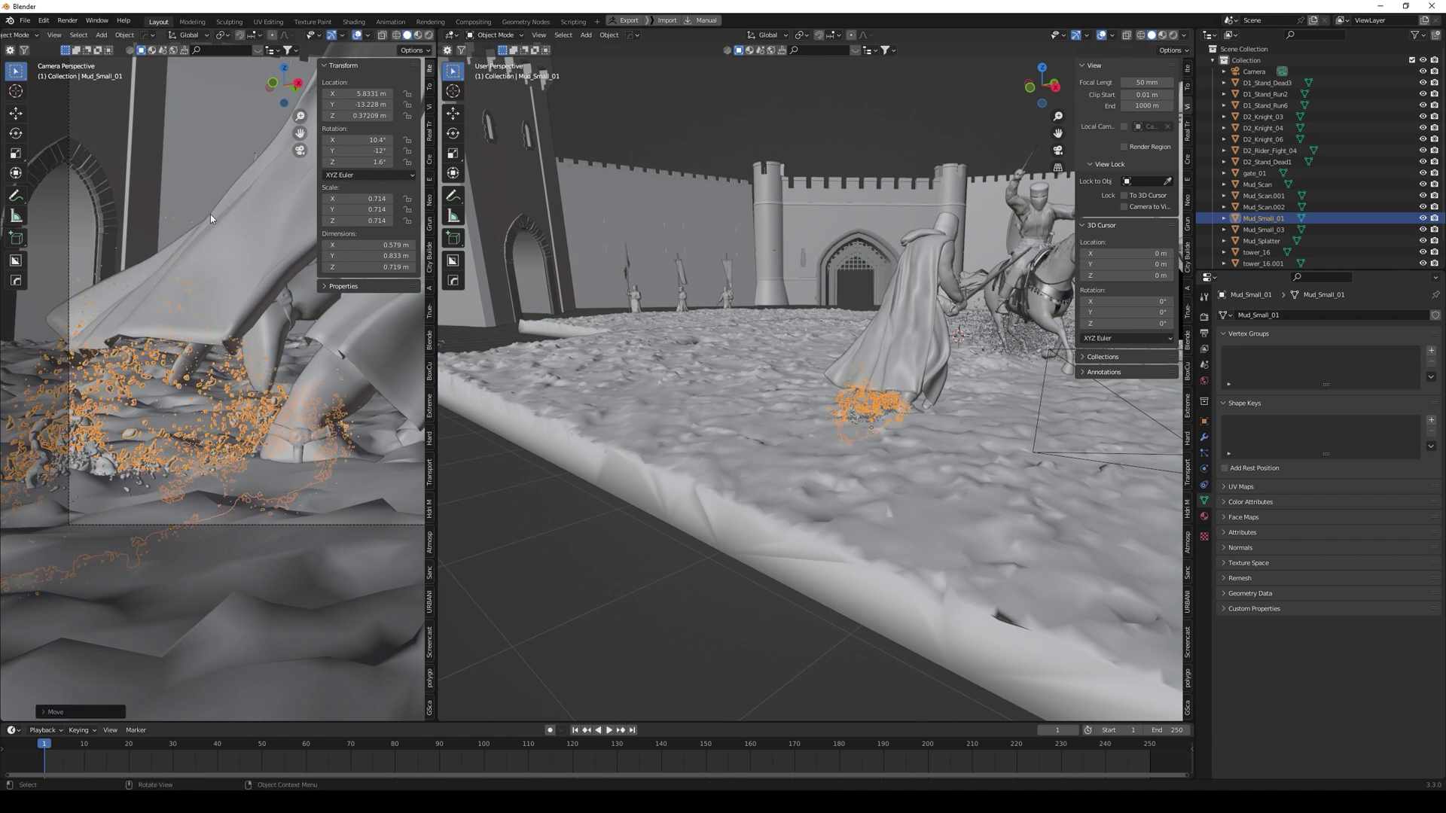
Step: Select the wall_04 castle wall and orbit to face the knights and gate
{"action": "left_click", "coordinate": [187, 176]}
{"action": "mouse_move", "coordinate": [785, 406]}
{"action": "middle_mouse_down"}
{"action": "mouse_move", "coordinate": [937, 383]}
{"action": "mouse_move", "coordinate": [797, 381]}
{"action": "middle_mouse_up"}
{"action": "key", "text": "KP_0"}
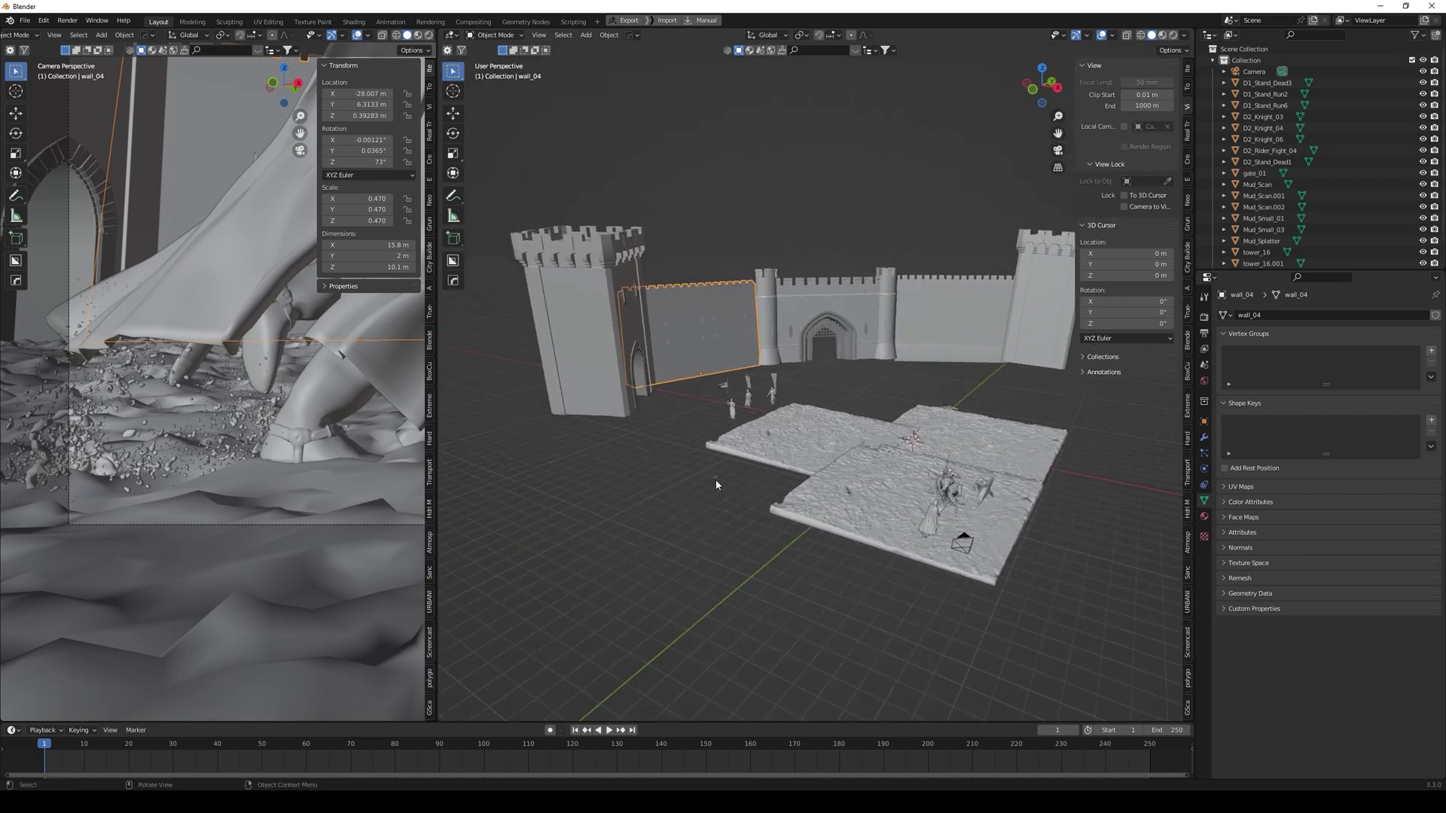
Step: Select Mud_Small_03 and move it, in top view, down-left of the knights
{"action": "left_click", "coordinate": [716, 480]}
{"action": "middle_click_drag", "start_coordinate": [714, 481], "coordinate": [711, 495]}
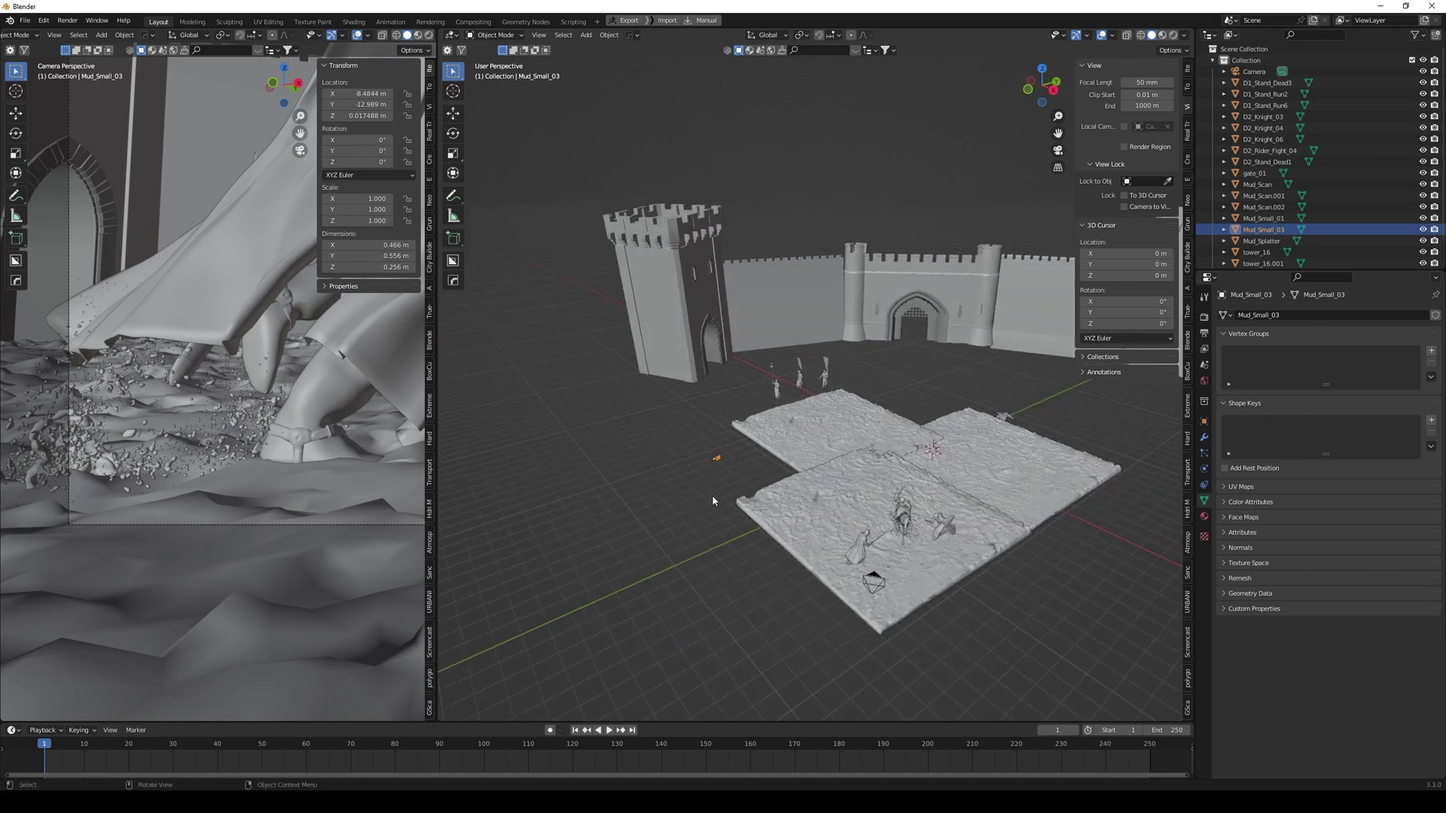
{"action": "key", "text": "KP_7"}
{"action": "key", "text": "g"}
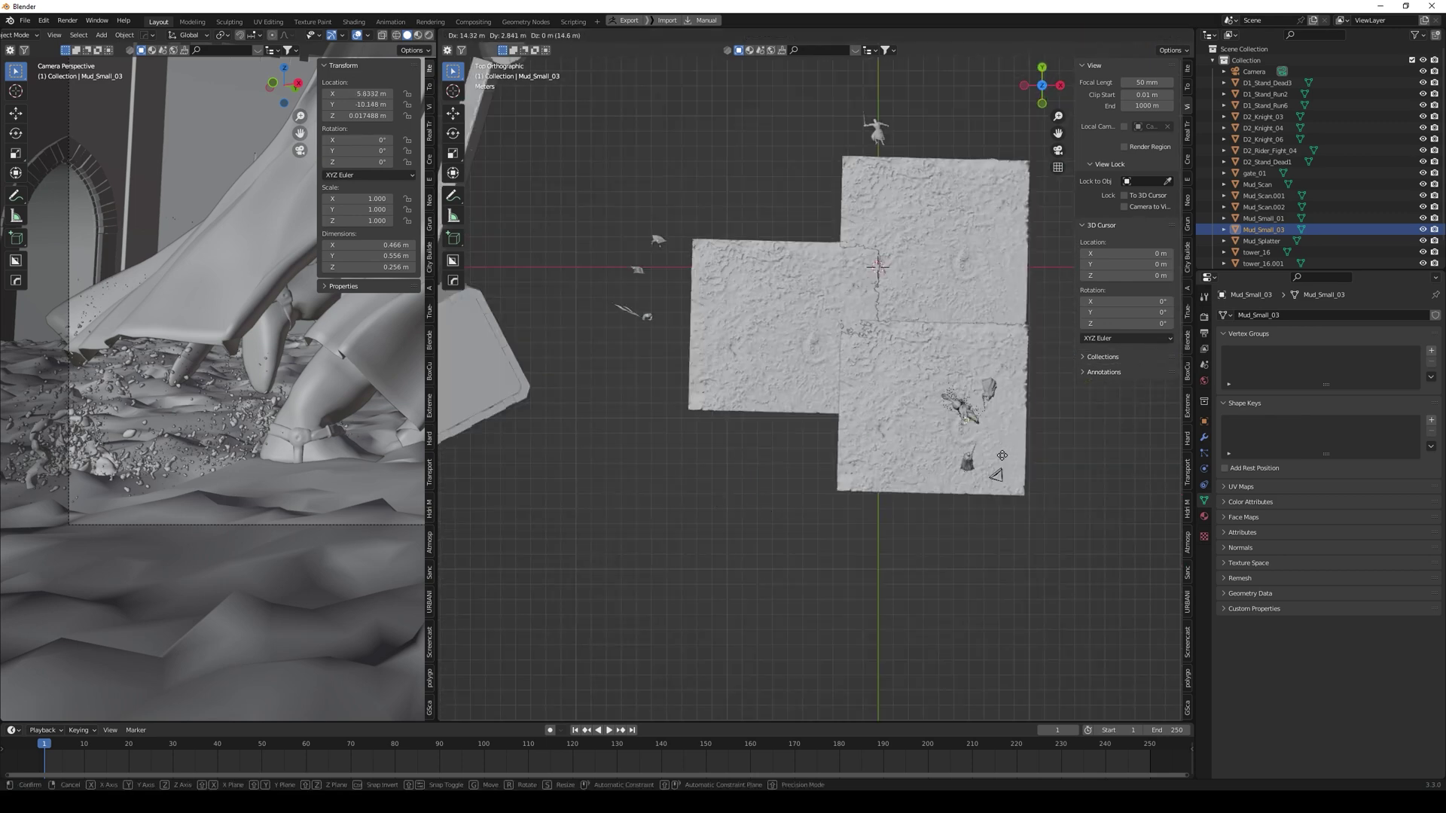
{"action": "left_click", "coordinate": [1021, 421]}
{"action": "scroll", "coordinate": [1024, 445], "scroll_direction": "up", "scroll_amount": 5}
{"action": "middle_click_drag", "start_coordinate": [1027, 459], "coordinate": [783, 517]}
{"action": "scroll", "coordinate": [784, 517], "scroll_direction": "up", "scroll_amount": 6}
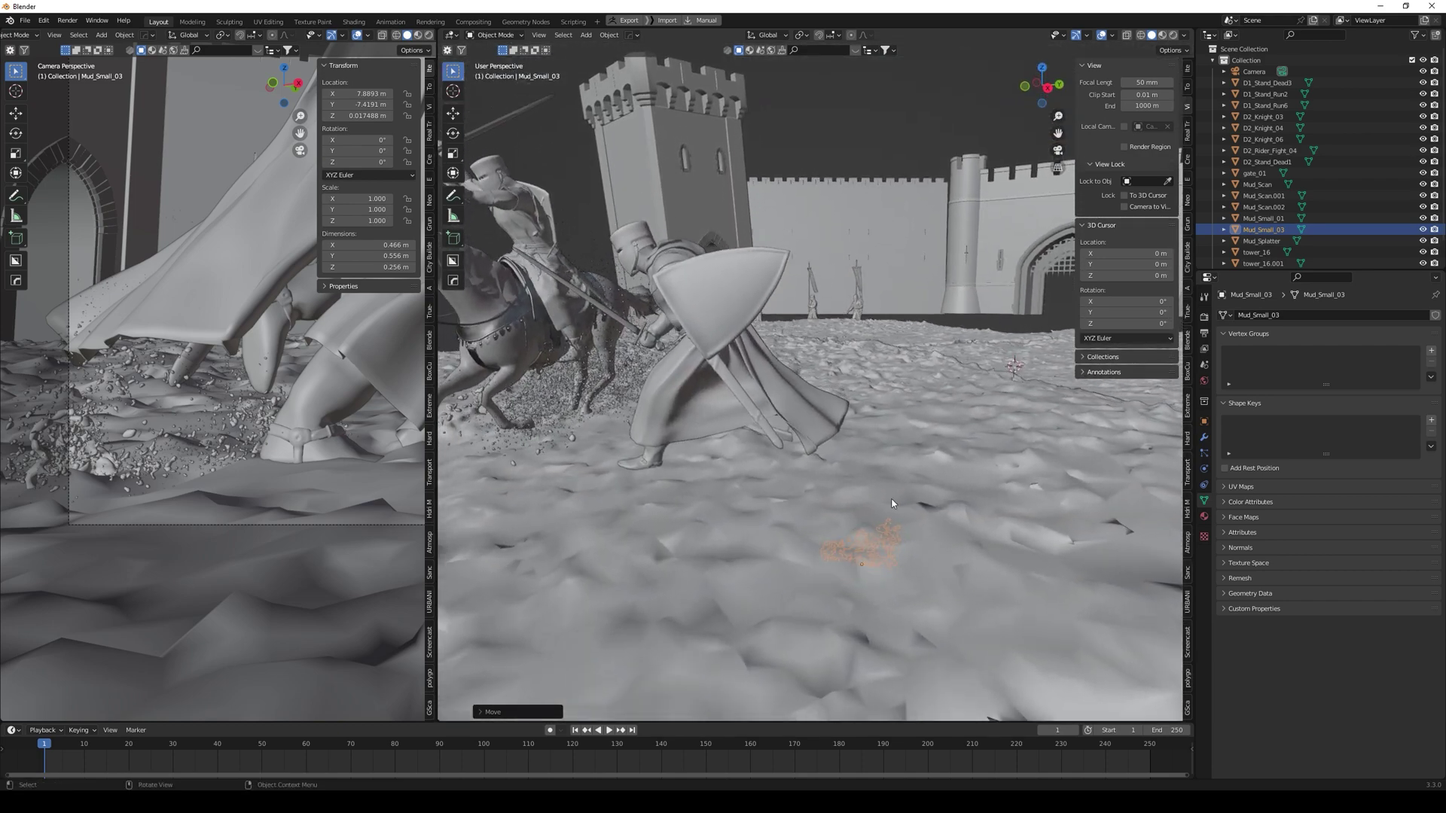
{"action": "key", "text": "g"}
{"action": "left_click", "coordinate": [754, 464]}
Step: Scale the Mud_Small_03 splash up to 1.337 and shift it slightly
{"action": "middle_click_drag", "start_coordinate": [754, 464], "coordinate": [861, 450]}
{"action": "key", "text": "s"}
{"action": "left_click", "coordinate": [787, 487]}
{"action": "middle_click_drag", "start_coordinate": [787, 487], "coordinate": [697, 497]}
{"action": "key", "text": "g"}
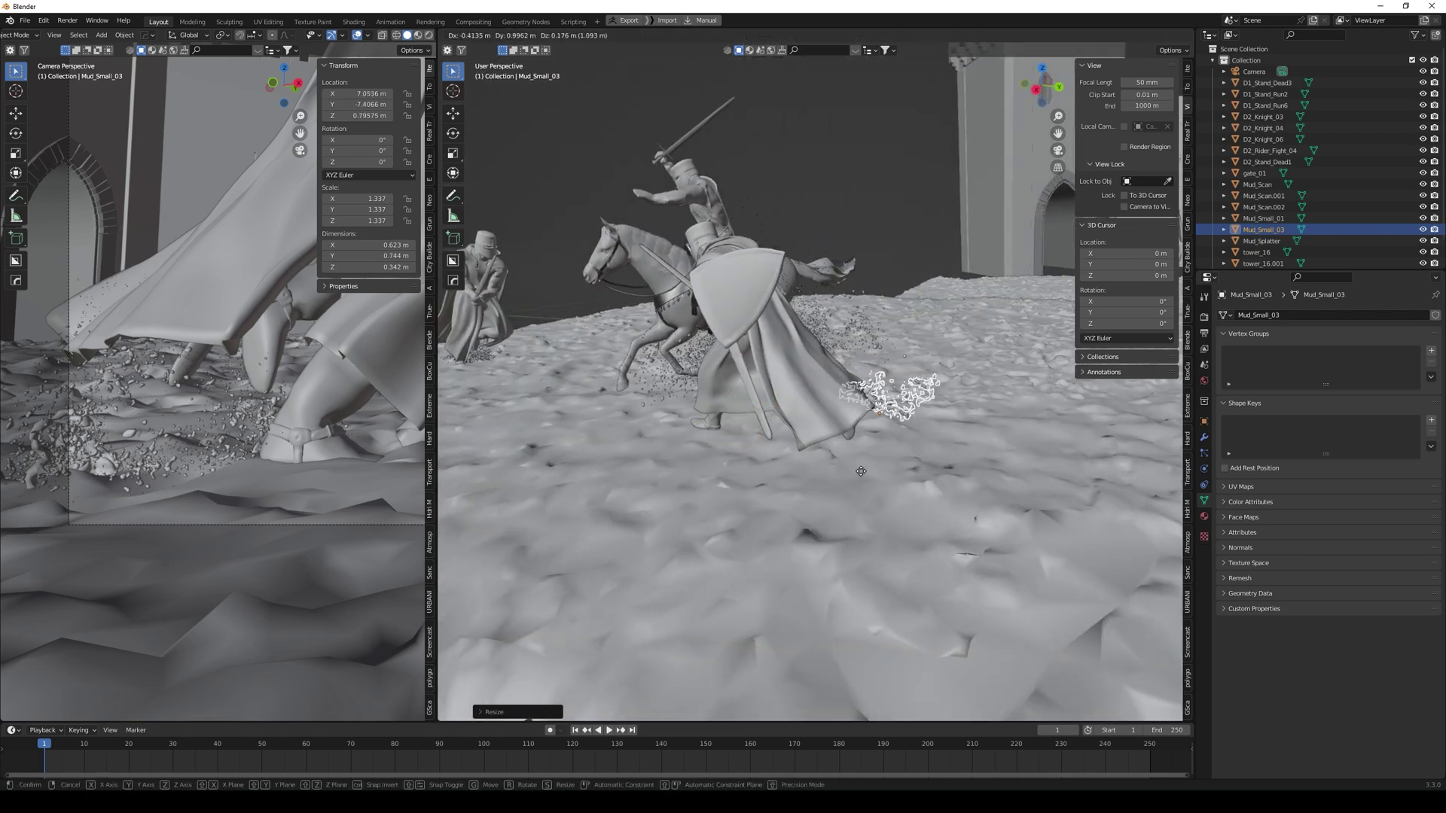
{"action": "left_click", "coordinate": [860, 473]}
Step: Tilt and move the splash repeatedly until it sits beside the knight's cloak
{"action": "key", "text": "r"}
{"action": "left_click", "coordinate": [920, 351]}
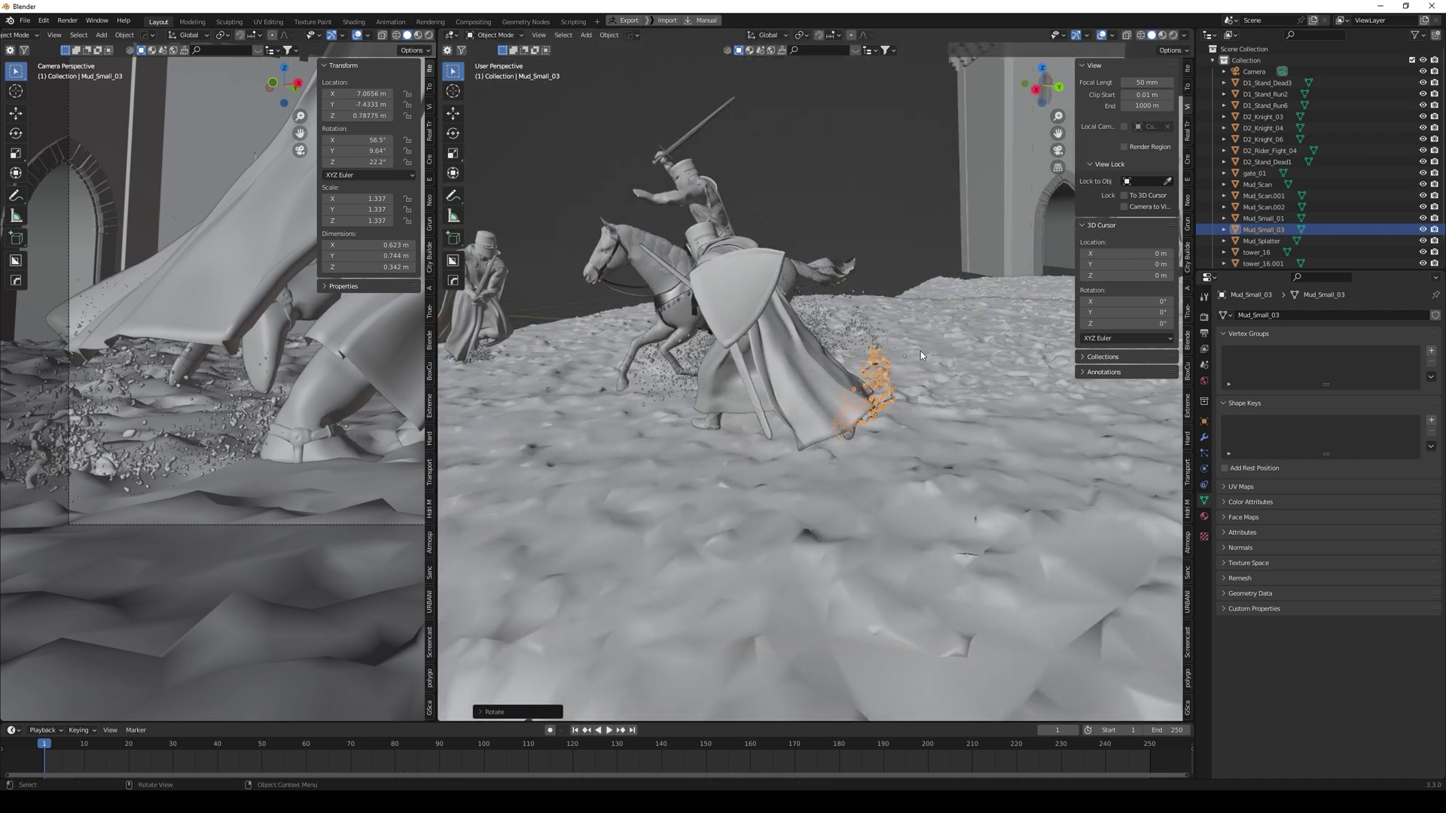
{"action": "key", "text": "g"}
{"action": "left_click", "coordinate": [1036, 305]}
{"action": "key", "text": "r"}
{"action": "left_click", "coordinate": [946, 430]}
{"action": "key", "text": "g"}
{"action": "left_click", "coordinate": [868, 426]}
Step: In the camera shot, rotate the splash and set it at the running knight's feet, about X 7.593 m
{"action": "key", "text": "KP_0"}
{"action": "scroll", "coordinate": [886, 406], "scroll_direction": "up", "scroll_amount": 10}
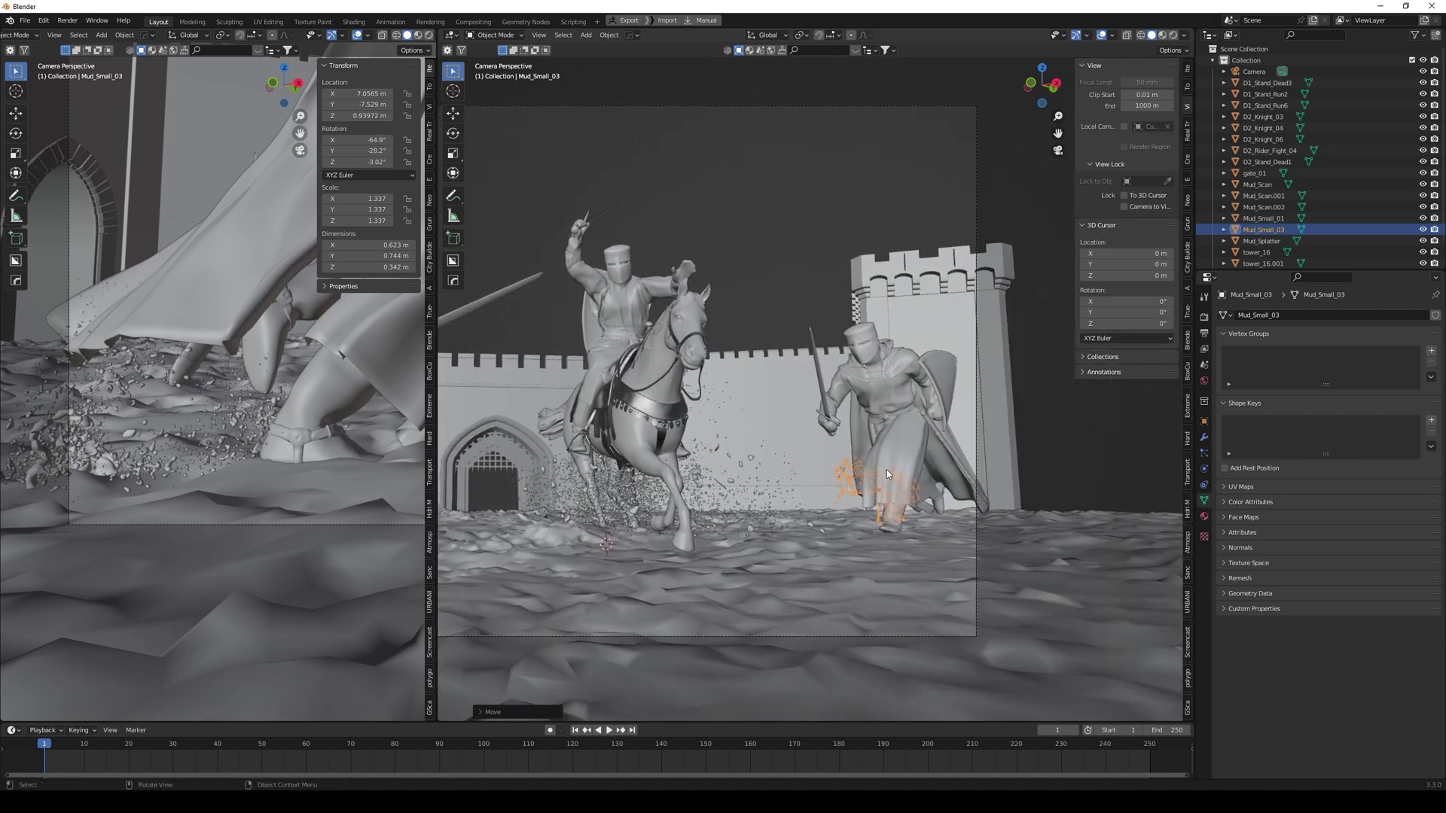
{"action": "key", "text": "r"}
{"action": "left_click", "coordinate": [883, 456]}
{"action": "key", "text": "g"}
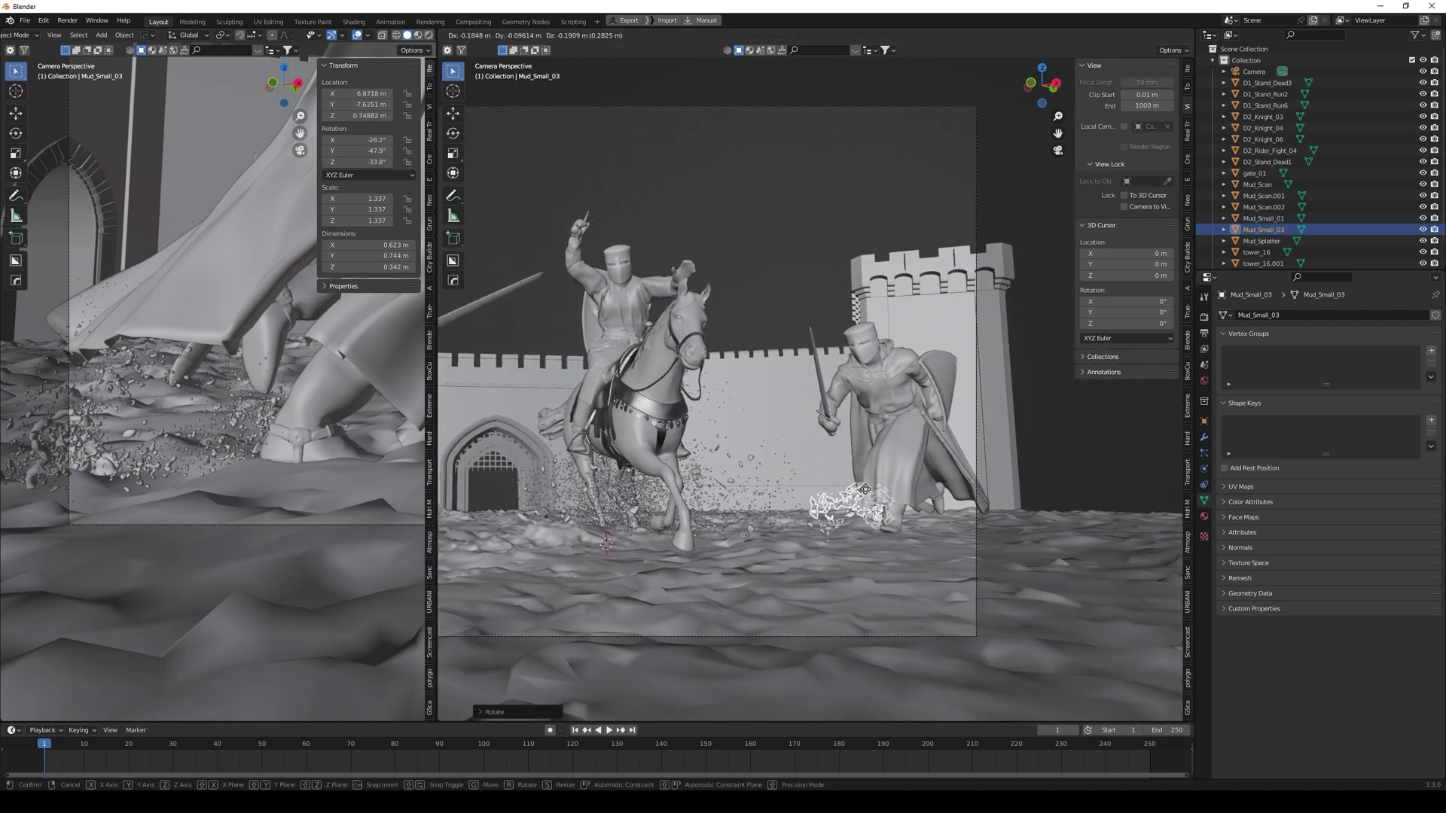
{"action": "left_click", "coordinate": [974, 493]}
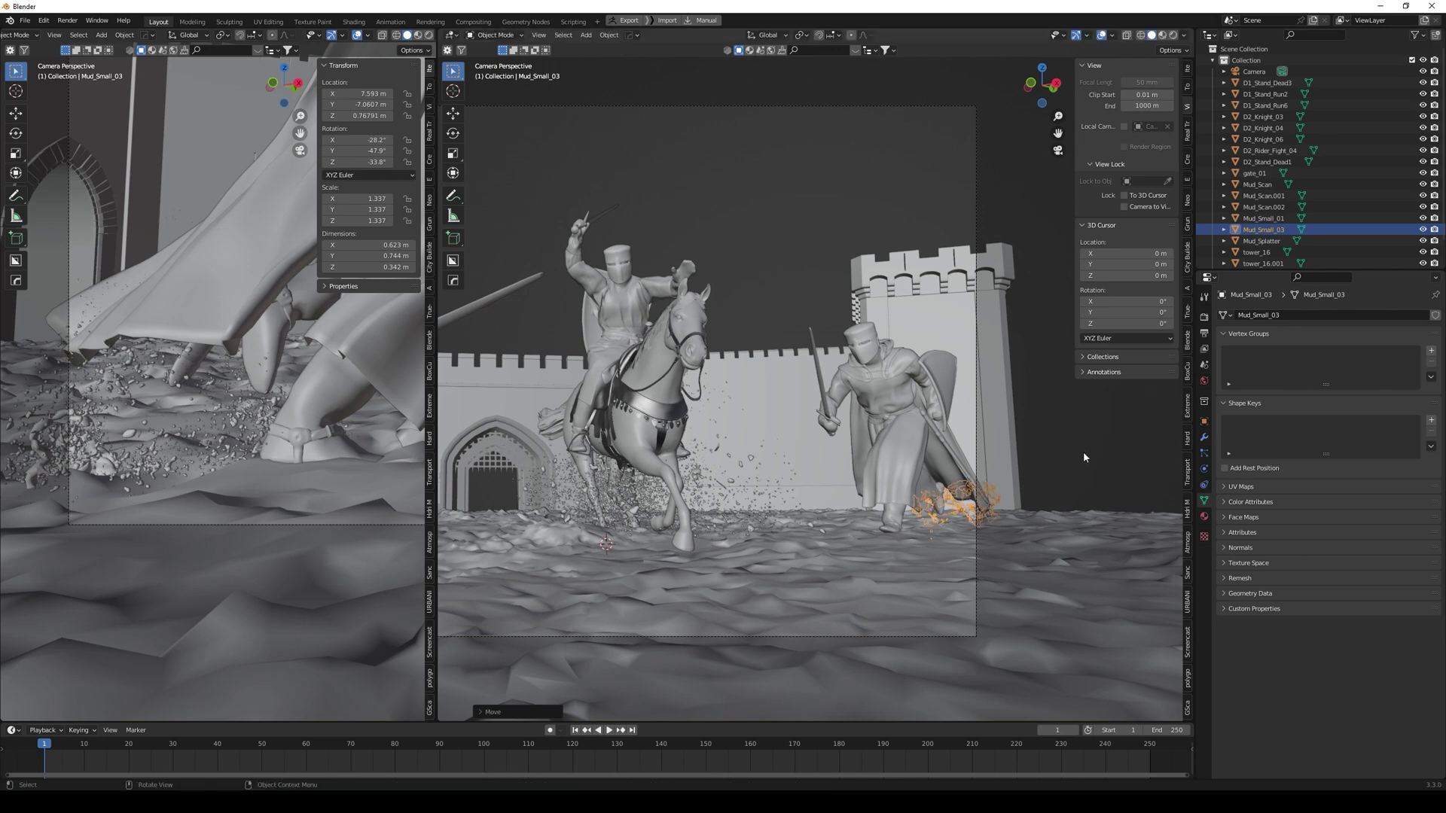
{"action": "left_click", "coordinate": [1075, 472]}
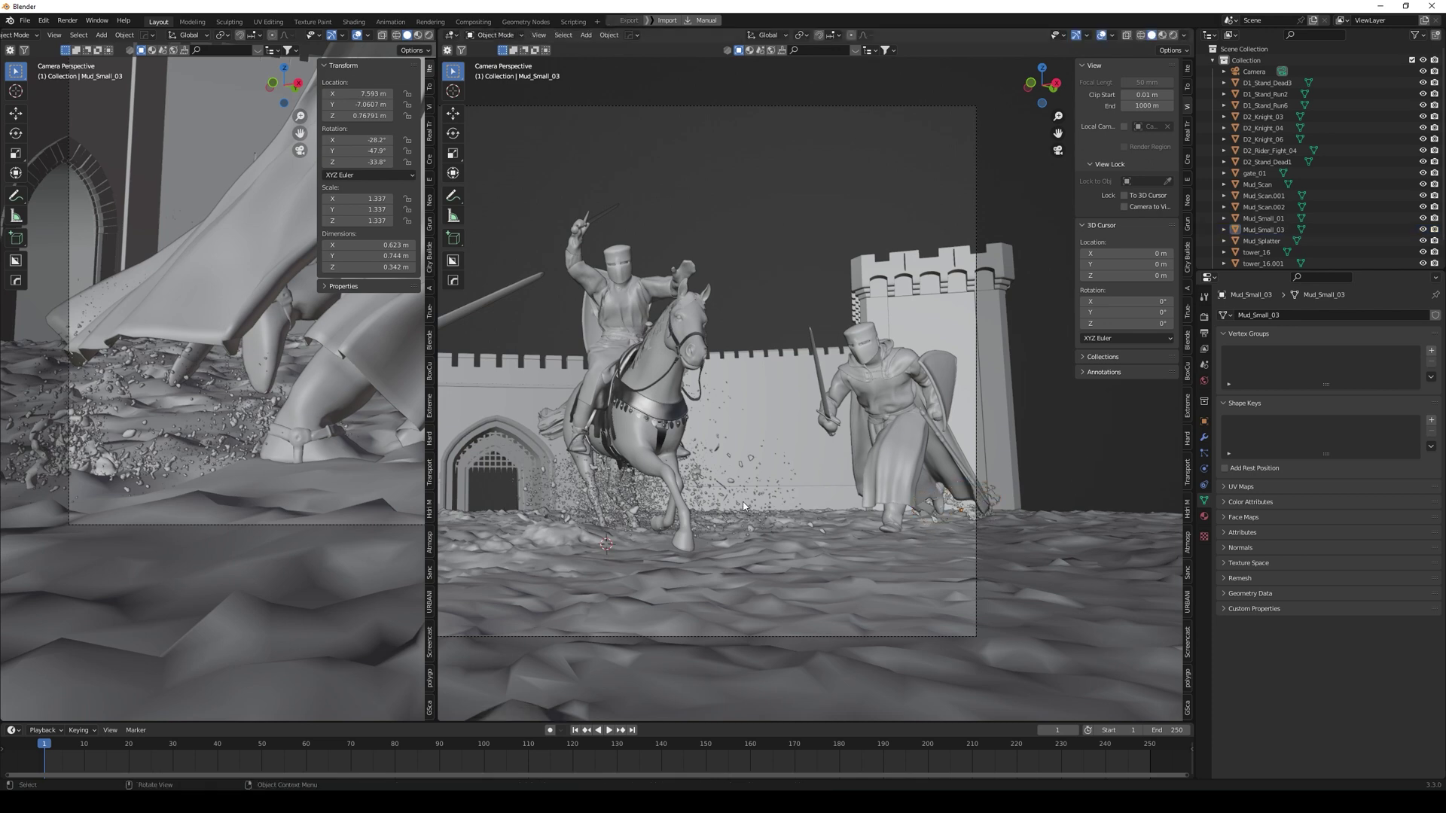
{"action": "scroll", "coordinate": [742, 504], "scroll_direction": "down", "scroll_amount": 4}
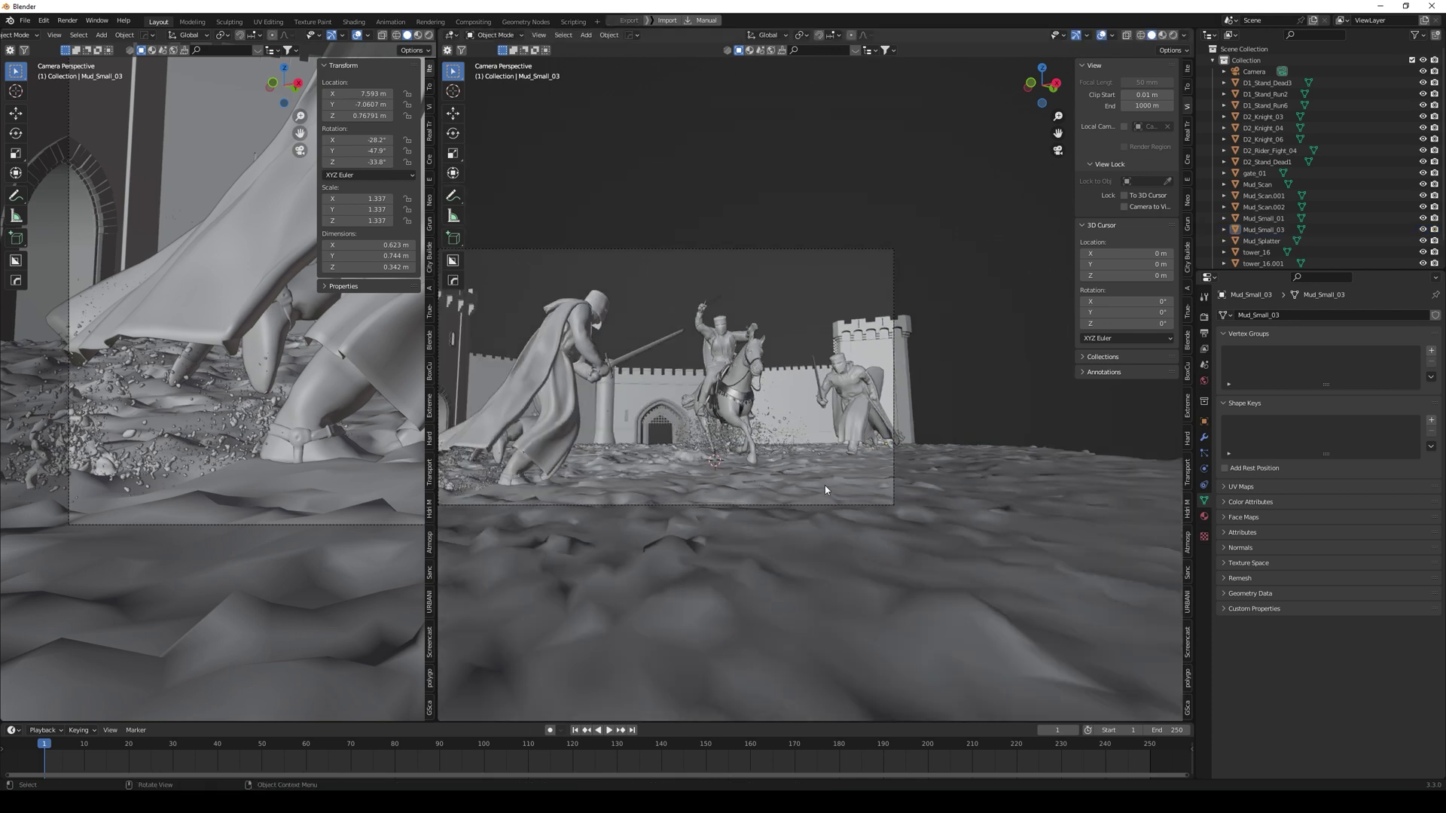
{"action": "scroll", "coordinate": [825, 489], "scroll_direction": "up", "scroll_amount": 3}
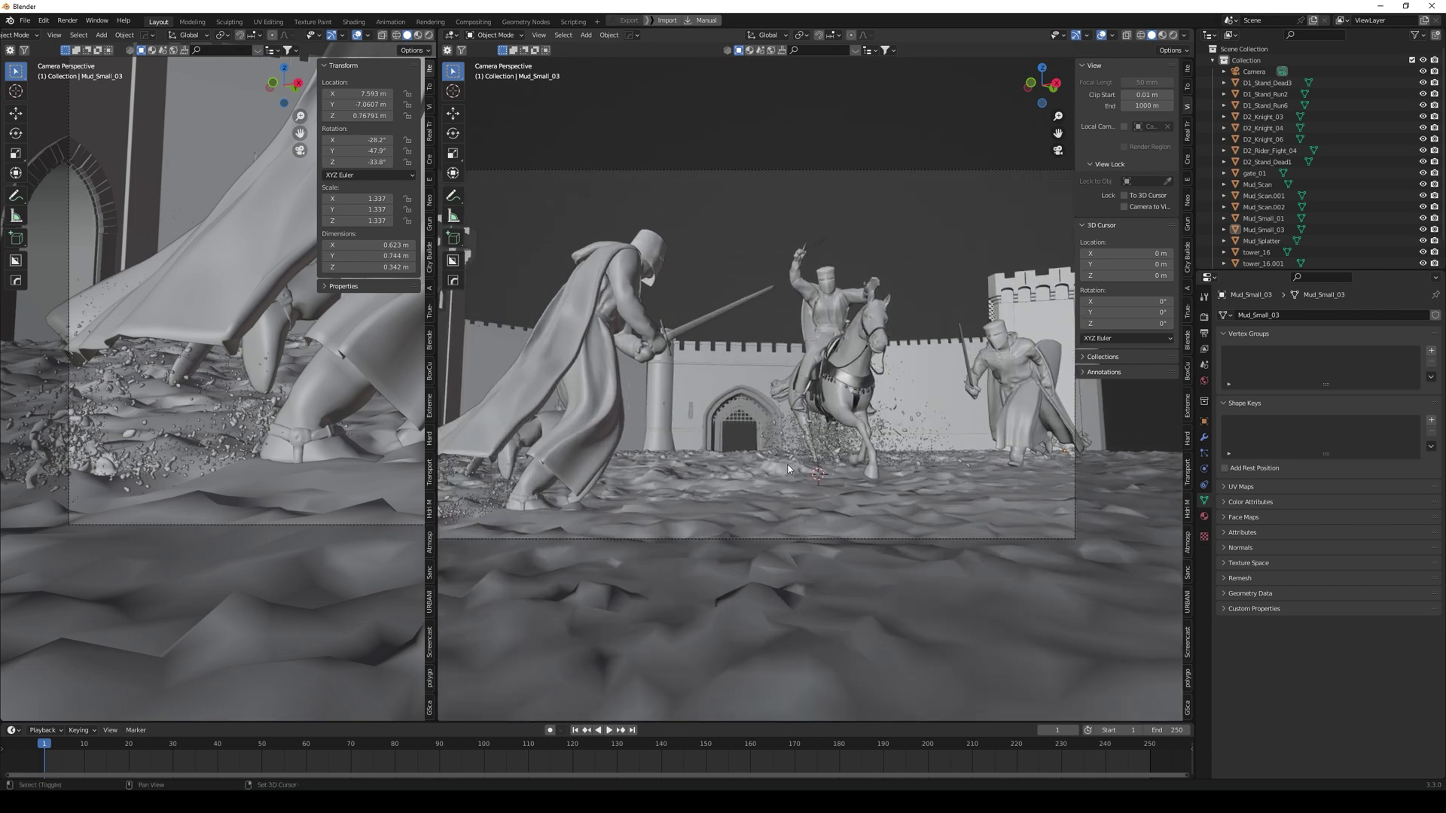
{"action": "scroll", "coordinate": [788, 468], "scroll_direction": "up", "scroll_amount": 8}
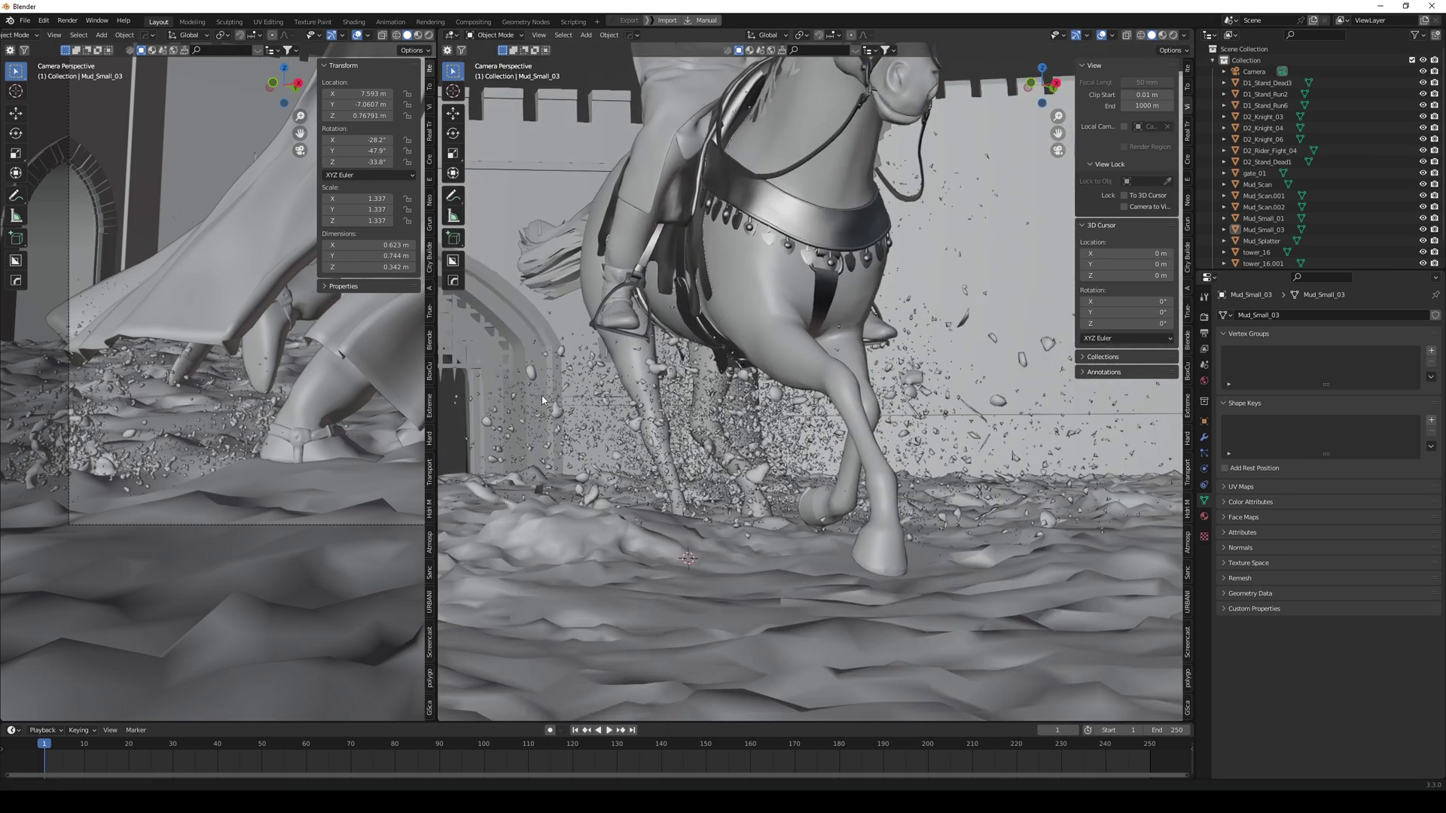
{"action": "middle_click_drag", "start_coordinate": [542, 400], "coordinate": [1066, 478], "text": "shift"}
{"action": "middle_click_drag", "start_coordinate": [938, 438], "coordinate": [657, 497], "text": "shift"}
{"action": "scroll", "coordinate": [701, 467], "scroll_direction": "down", "scroll_amount": 5}
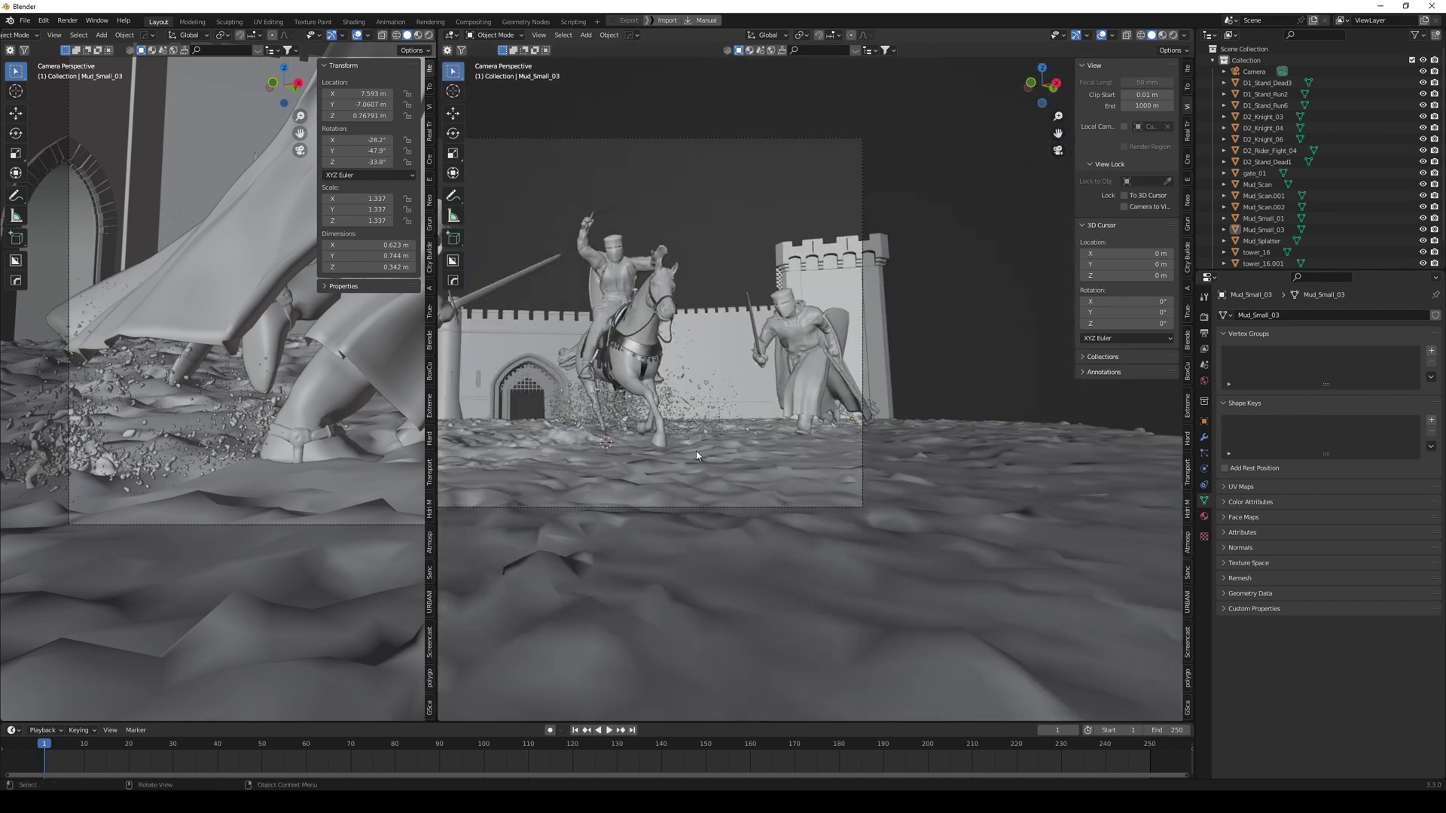
{"action": "scroll", "coordinate": [615, 412], "scroll_direction": "down", "scroll_amount": 2}
{"action": "middle_click_drag", "start_coordinate": [620, 213], "coordinate": [891, 391], "text": "shift"}
{"action": "middle_click_drag", "start_coordinate": [679, 400], "coordinate": [512, 452]}
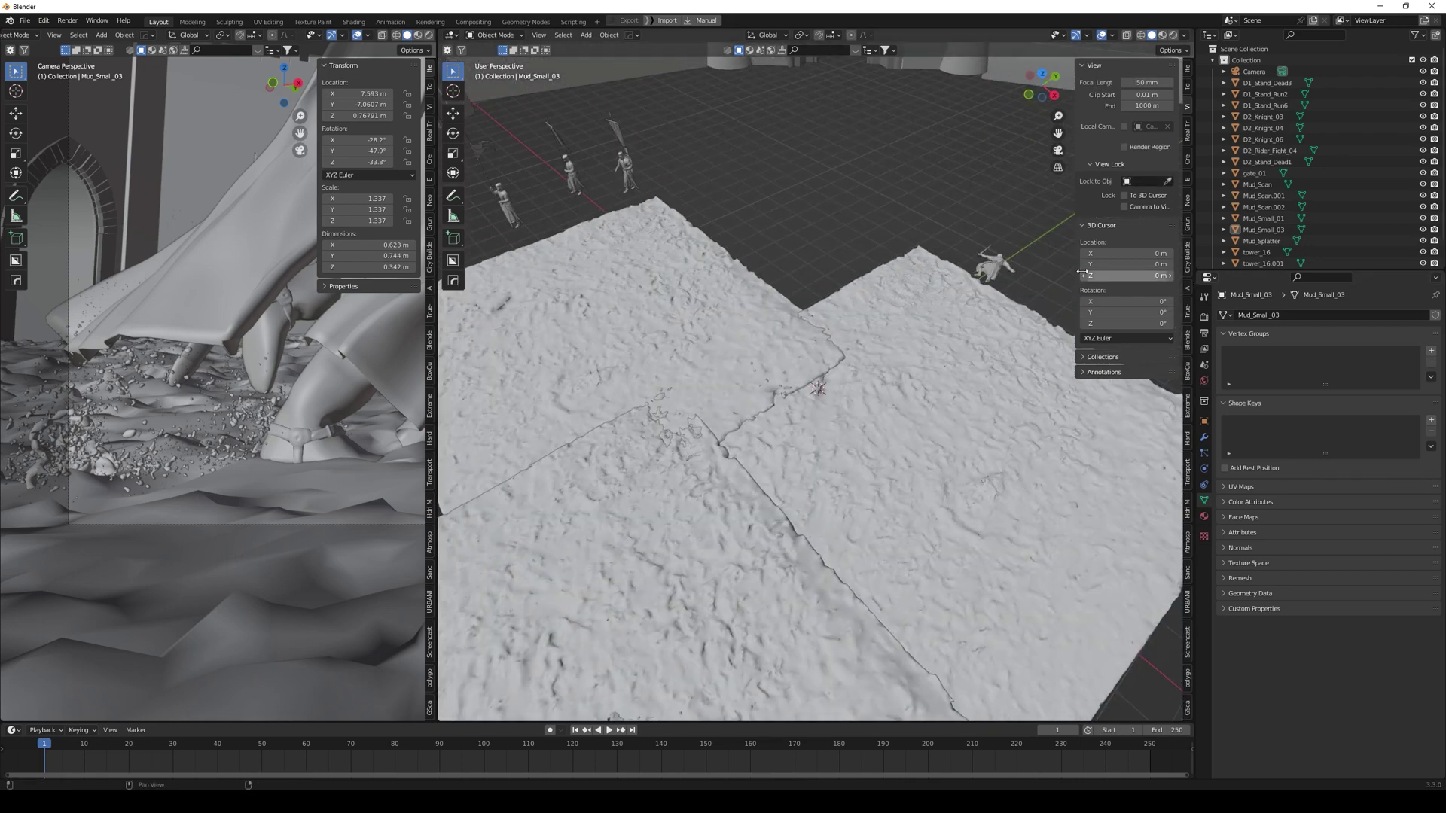
Step: Rotate D2_Stand_Dead1 to 46.9° in top view and drop it on the lower mud tile
{"action": "left_click", "coordinate": [985, 268]}
{"action": "key", "text": "KP_7"}
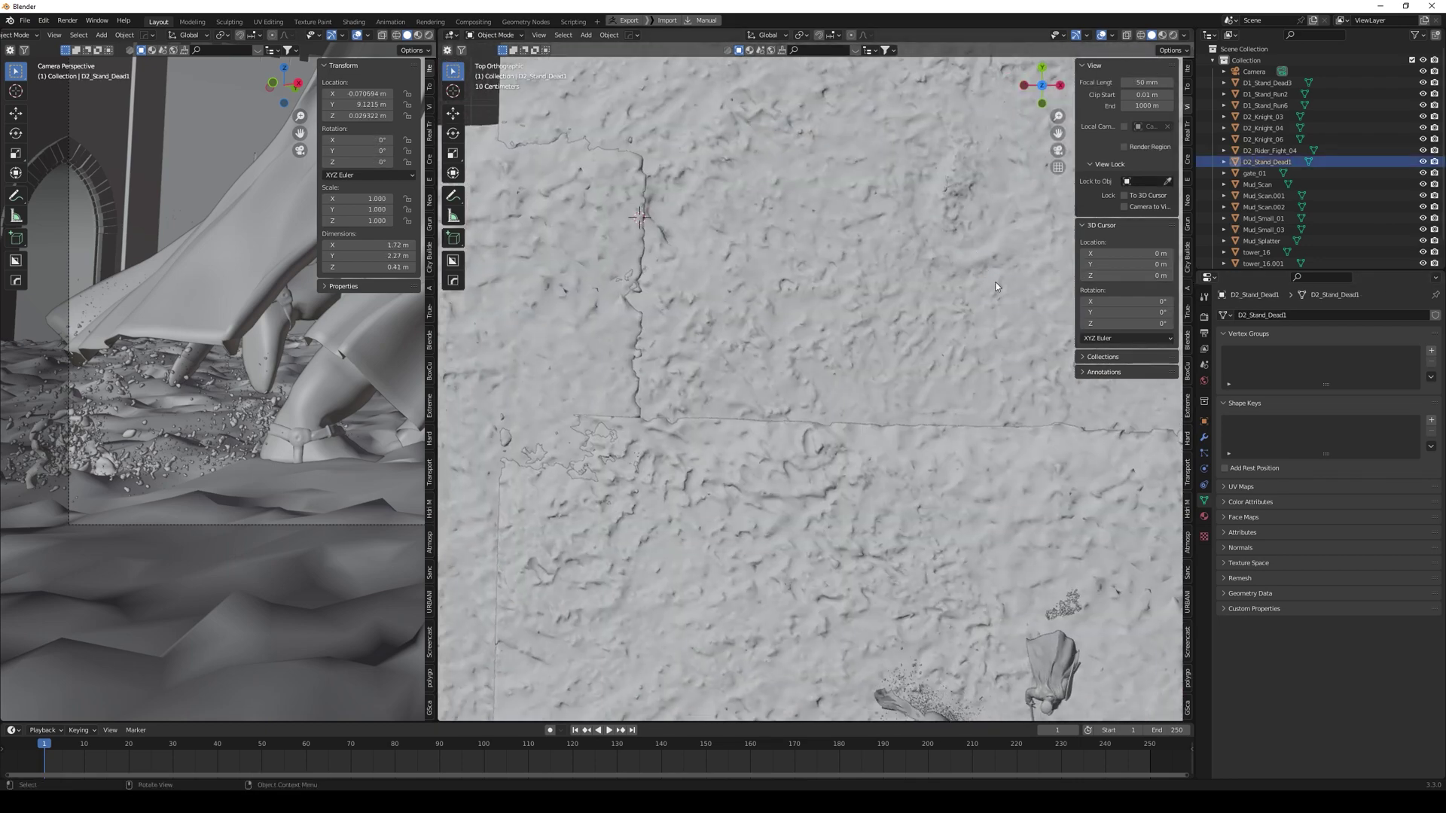
{"action": "scroll", "coordinate": [897, 301], "scroll_direction": "down", "scroll_amount": 3}
{"action": "key", "text": "r"}
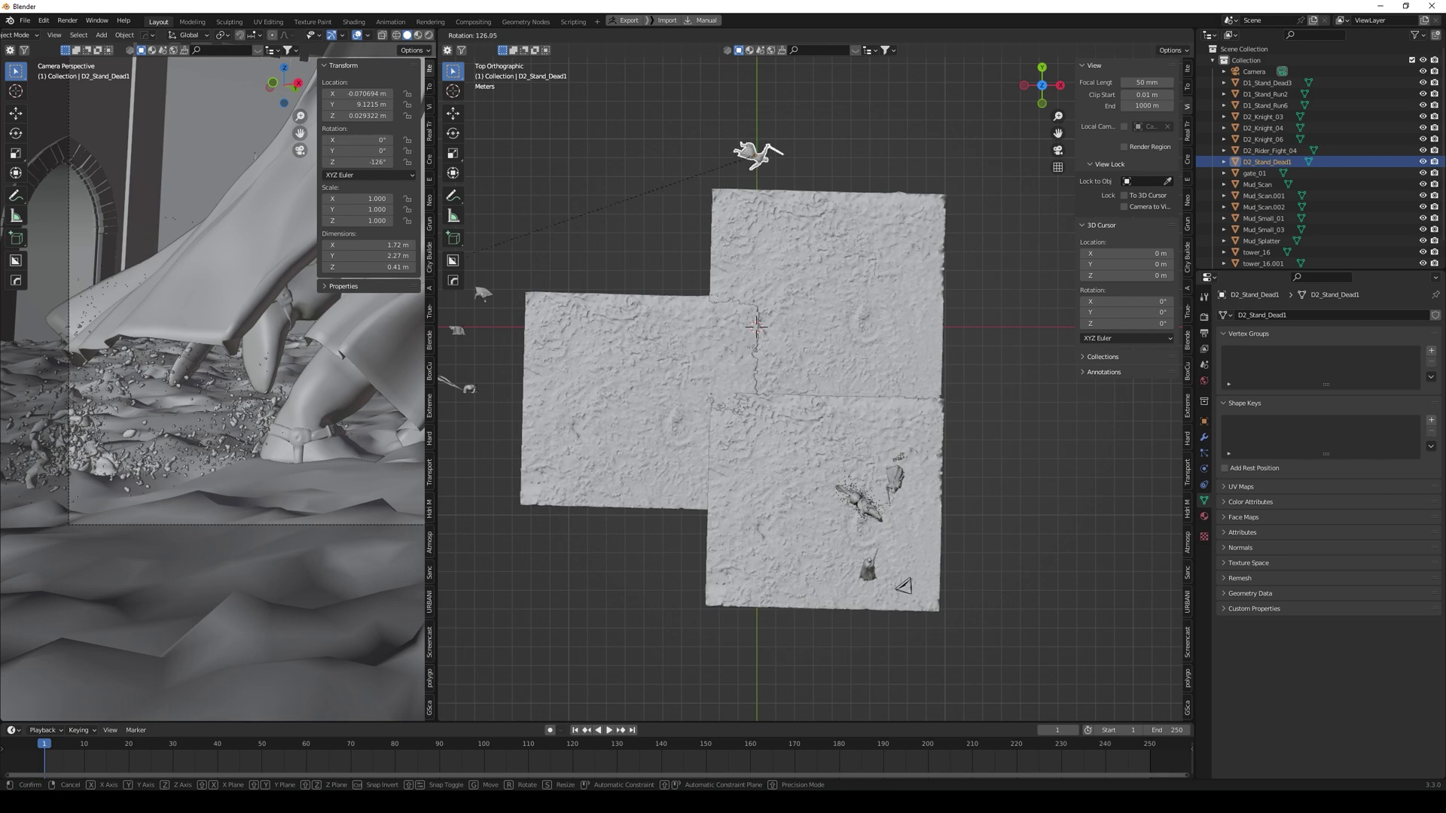
{"action": "left_click", "coordinate": [819, 152]}
{"action": "key", "text": "g"}
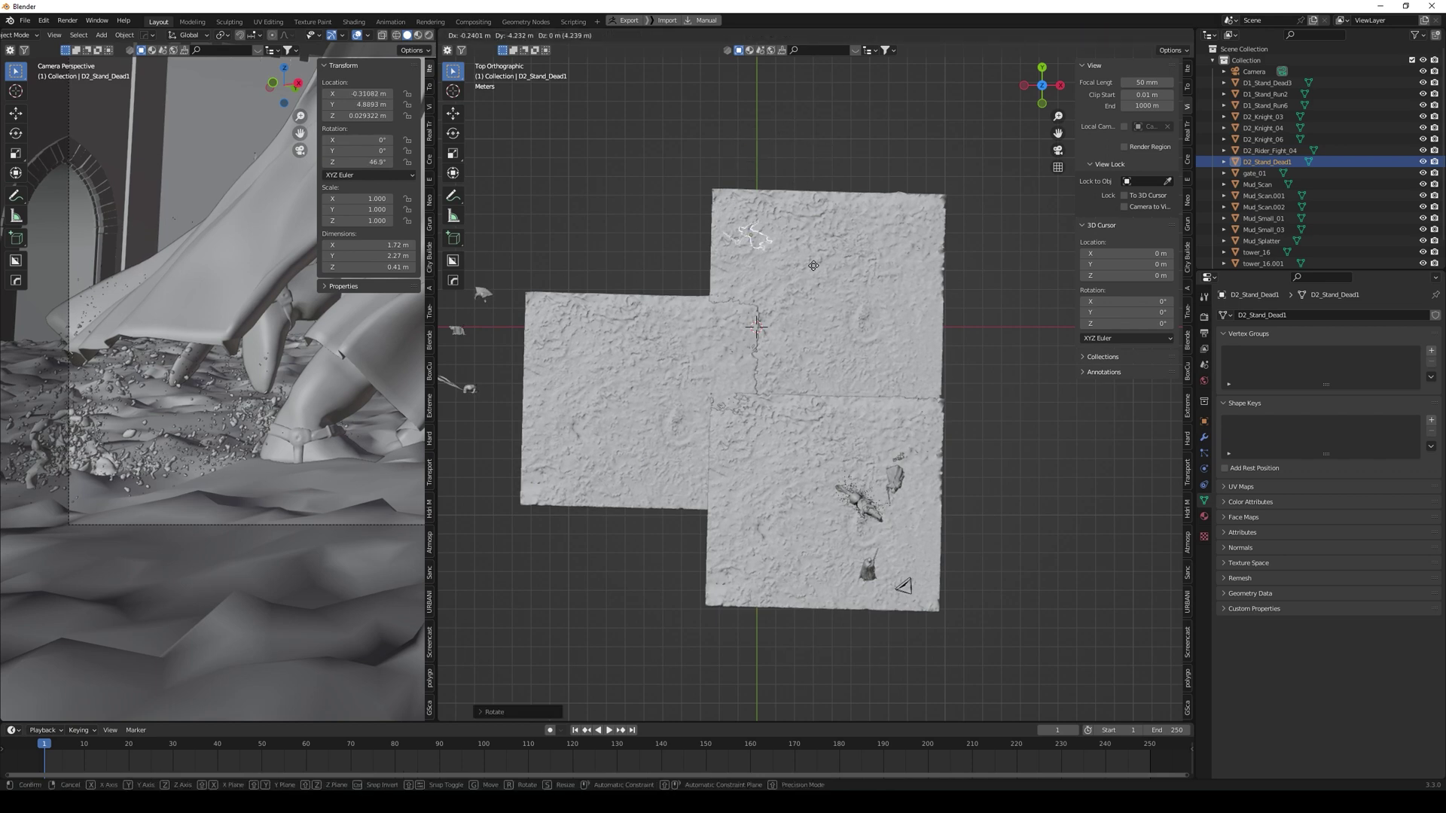
{"action": "left_click", "coordinate": [867, 503]}
Step: Adjust the fallen figure's height and shift it slightly to lie beside the horse rider
{"action": "middle_click_drag", "start_coordinate": [866, 503], "coordinate": [820, 419]}
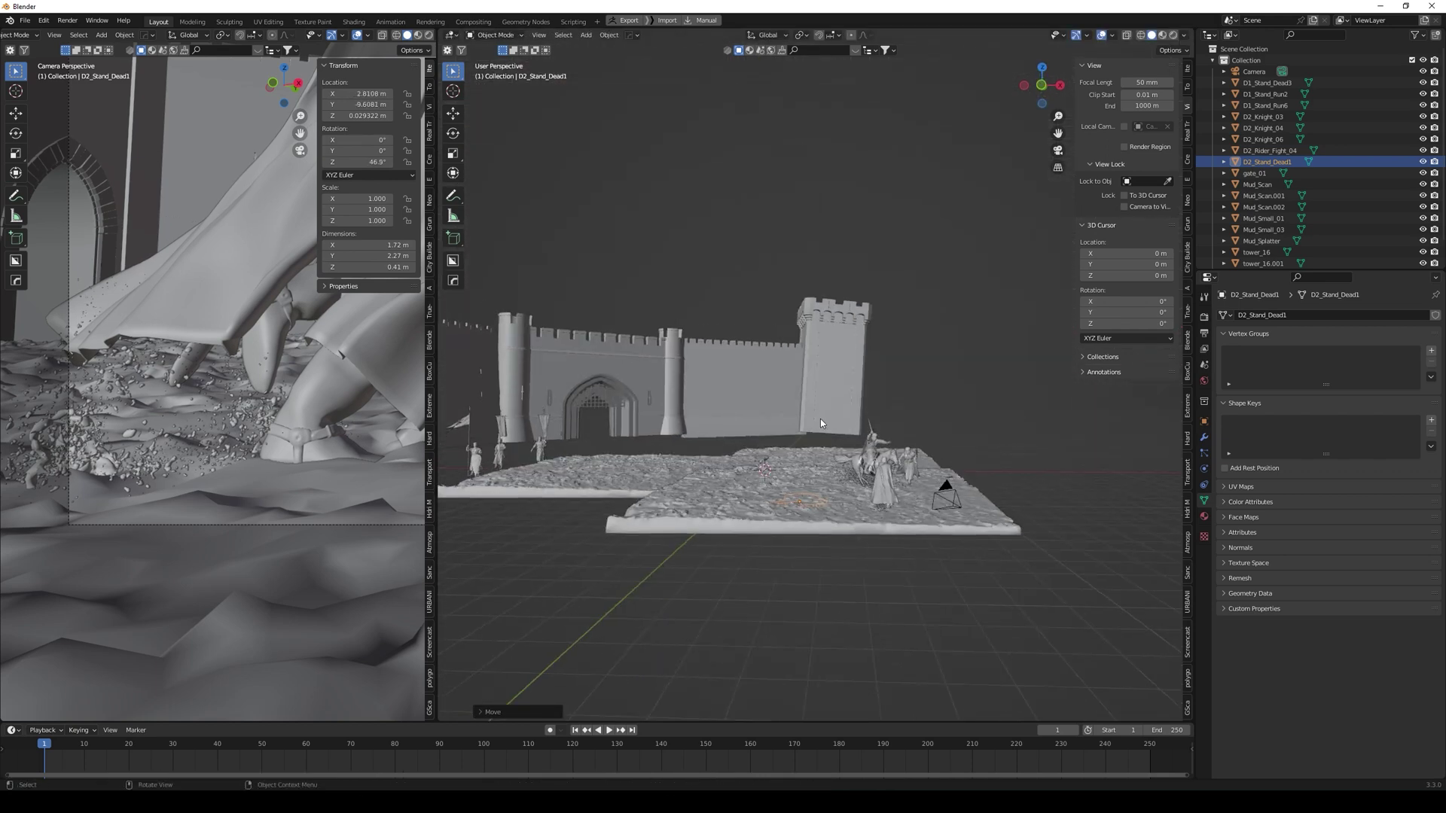
{"action": "key", "text": "g"}
{"action": "left_click", "coordinate": [830, 448]}
{"action": "scroll", "coordinate": [820, 297], "scroll_direction": "up", "scroll_amount": 10}
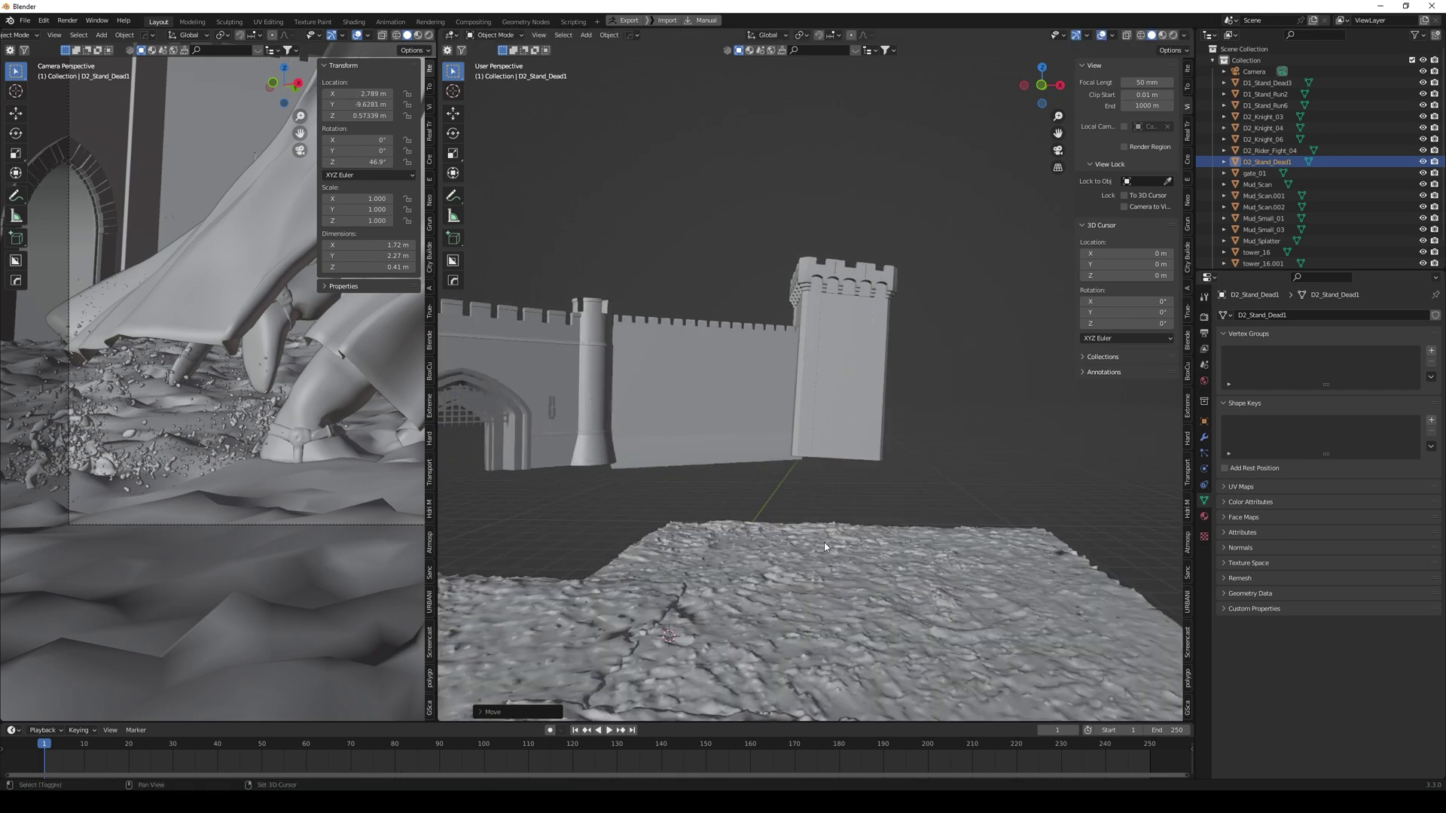
{"action": "scroll", "coordinate": [292, 363], "scroll_direction": "down", "scroll_amount": 8}
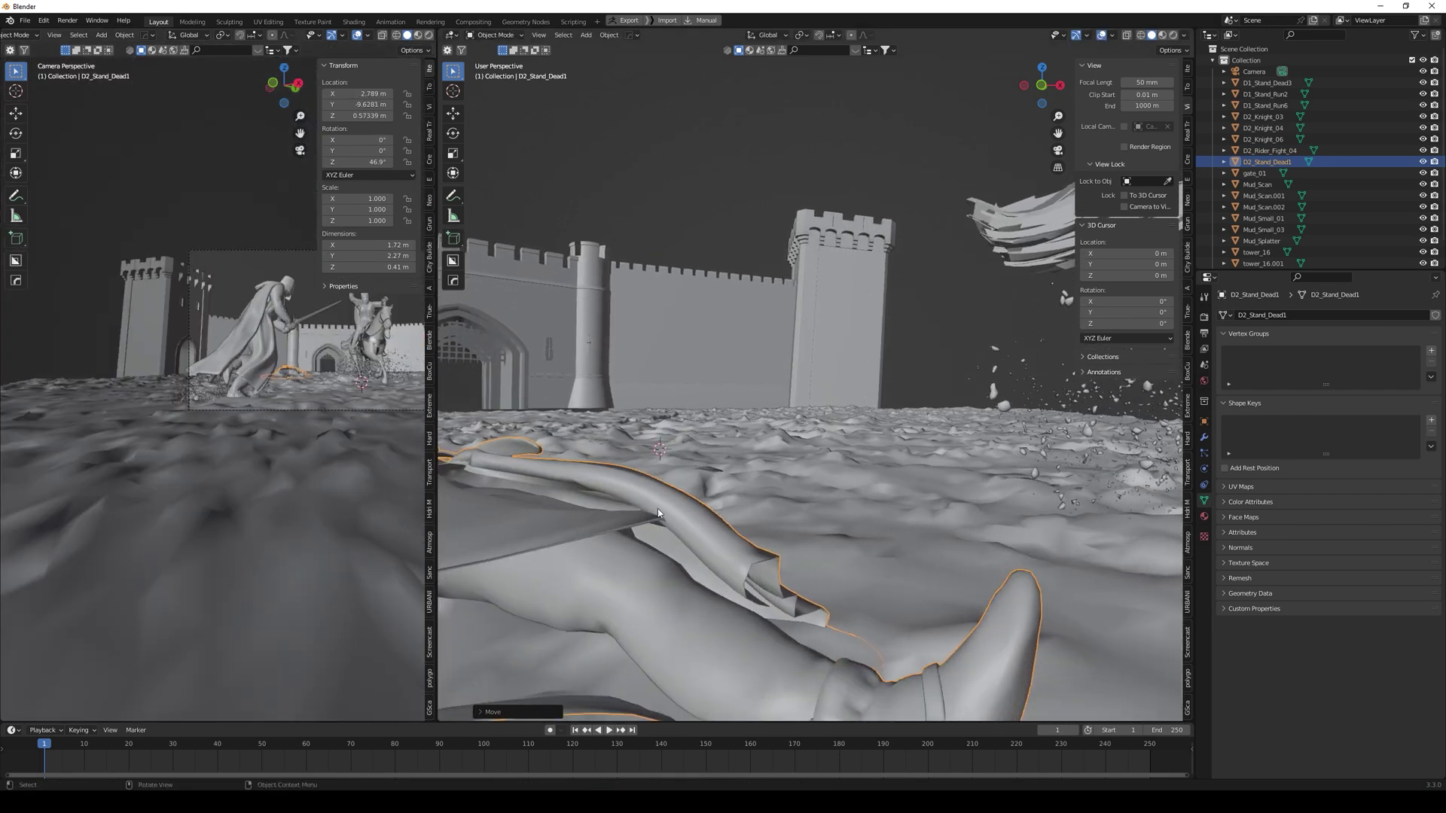
{"action": "scroll", "coordinate": [734, 474], "scroll_direction": "down", "scroll_amount": 5}
{"action": "mouse_move", "coordinate": [734, 475]}
{"action": "middle_mouse_down"}
{"action": "mouse_move", "coordinate": [716, 476]}
{"action": "mouse_move", "coordinate": [726, 497]}
{"action": "middle_mouse_up"}
{"action": "key", "text": "g"}
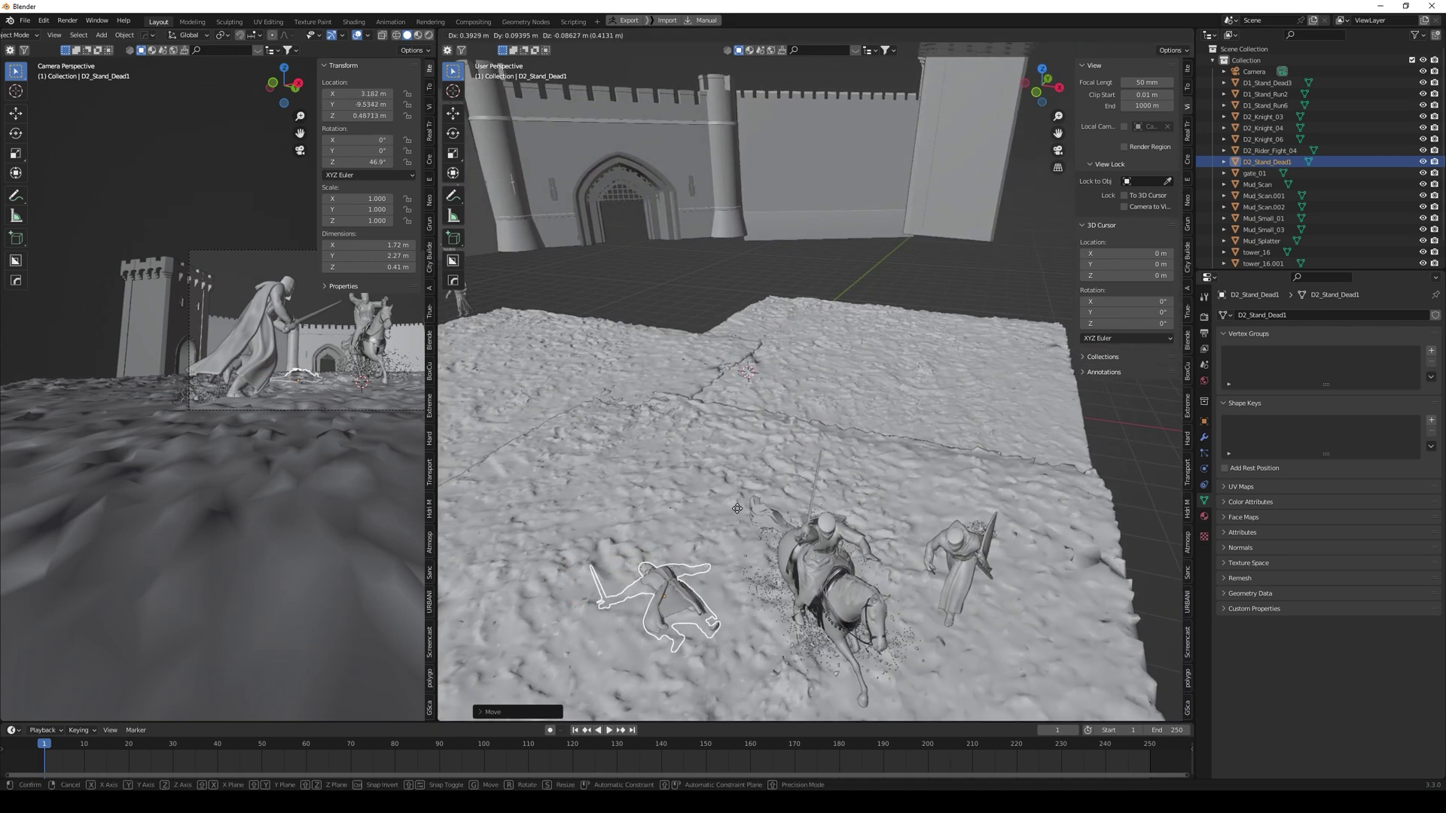
{"action": "left_click", "coordinate": [624, 464]}
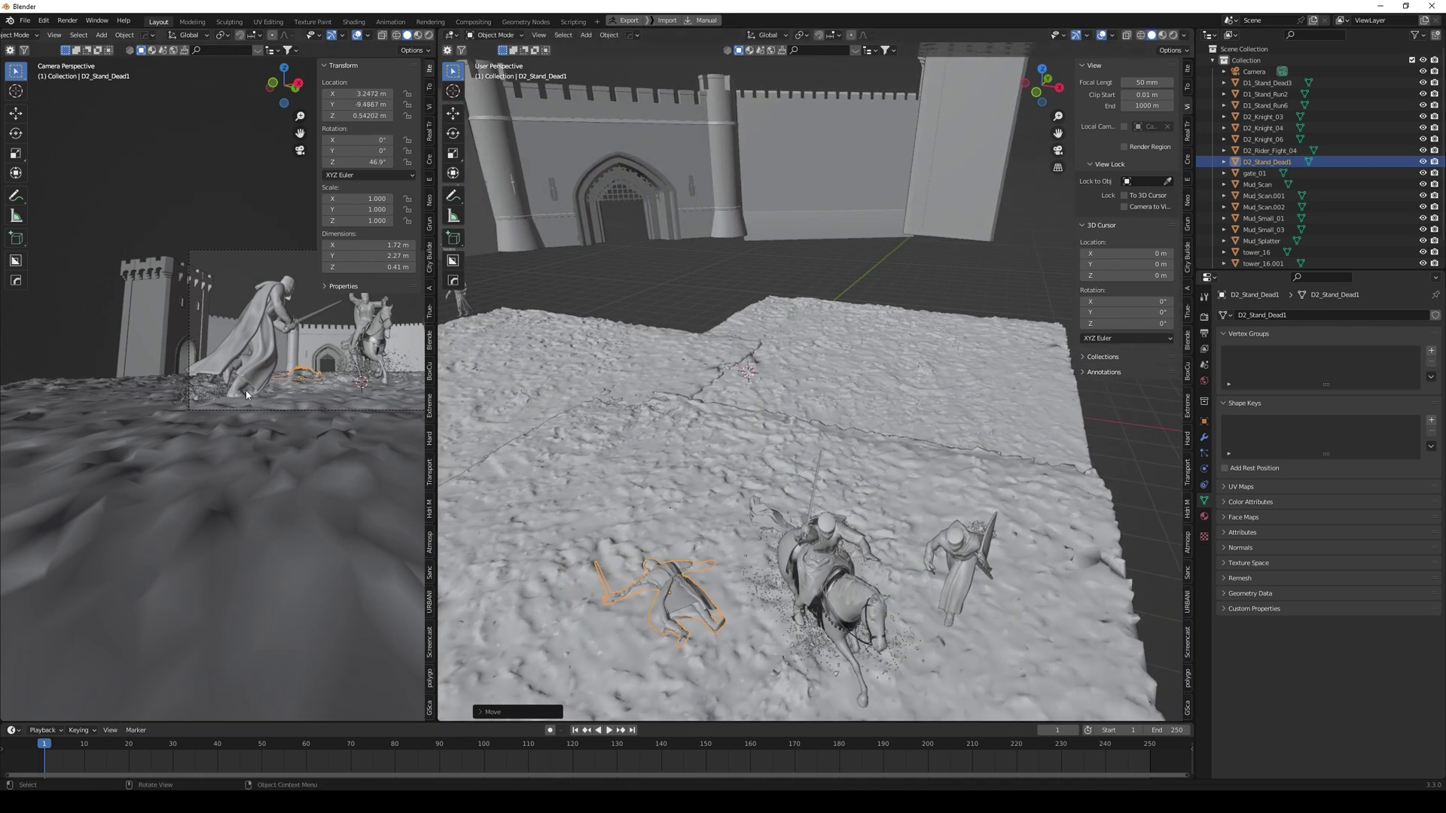
Step: Reframe the camera and right views over the battlefield, ending in top view
{"action": "scroll", "coordinate": [301, 409], "scroll_direction": "down", "scroll_amount": 1}
{"action": "scroll", "coordinate": [265, 417], "scroll_direction": "up", "scroll_amount": 6}
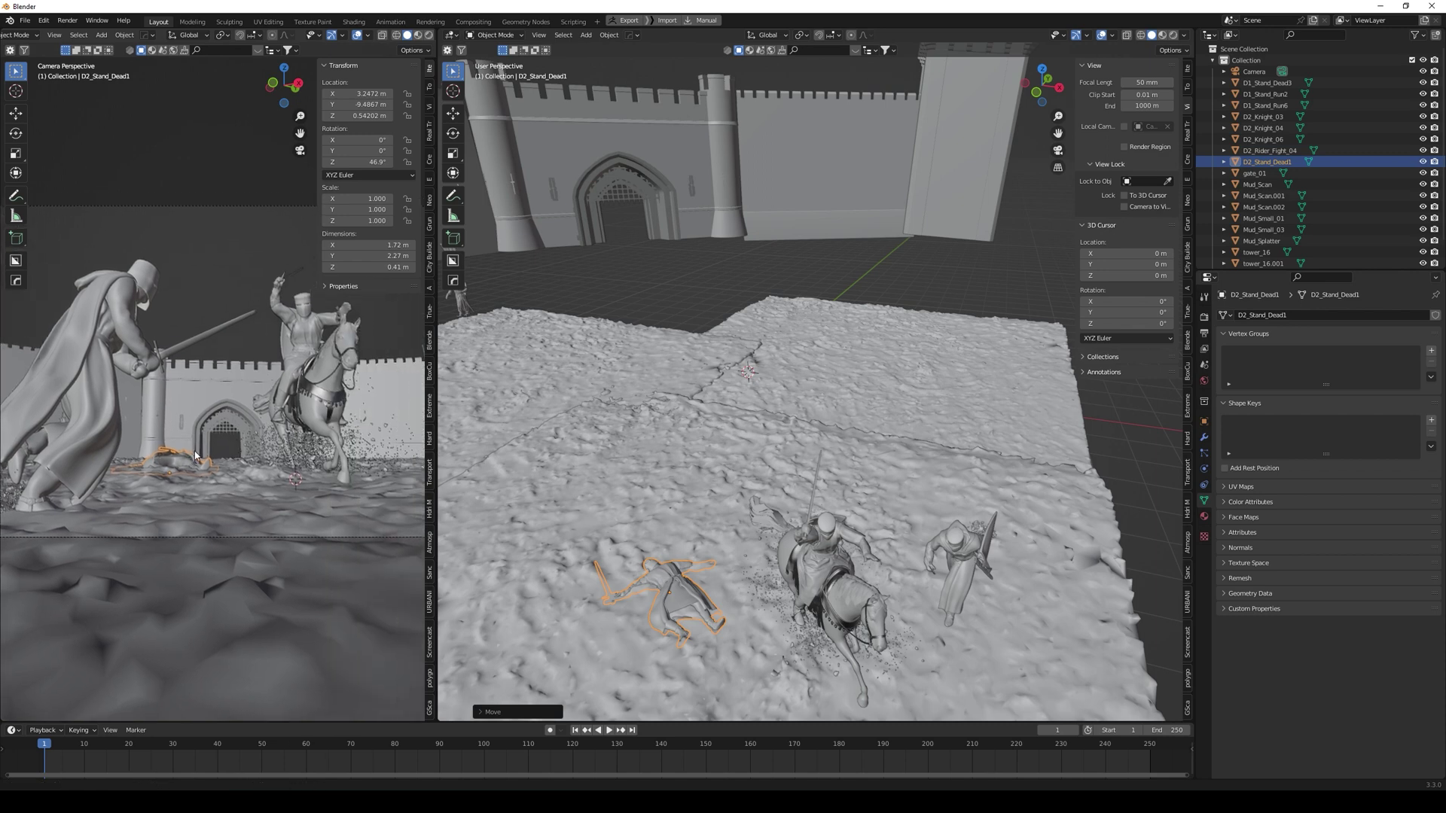
{"action": "mouse_move", "coordinate": [195, 455]}
{"action": "middle_mouse_down", "text": "shift"}
{"action": "mouse_move", "coordinate": [30, 457]}
{"action": "mouse_move", "coordinate": [184, 469]}
{"action": "middle_mouse_up", "text": "shift"}
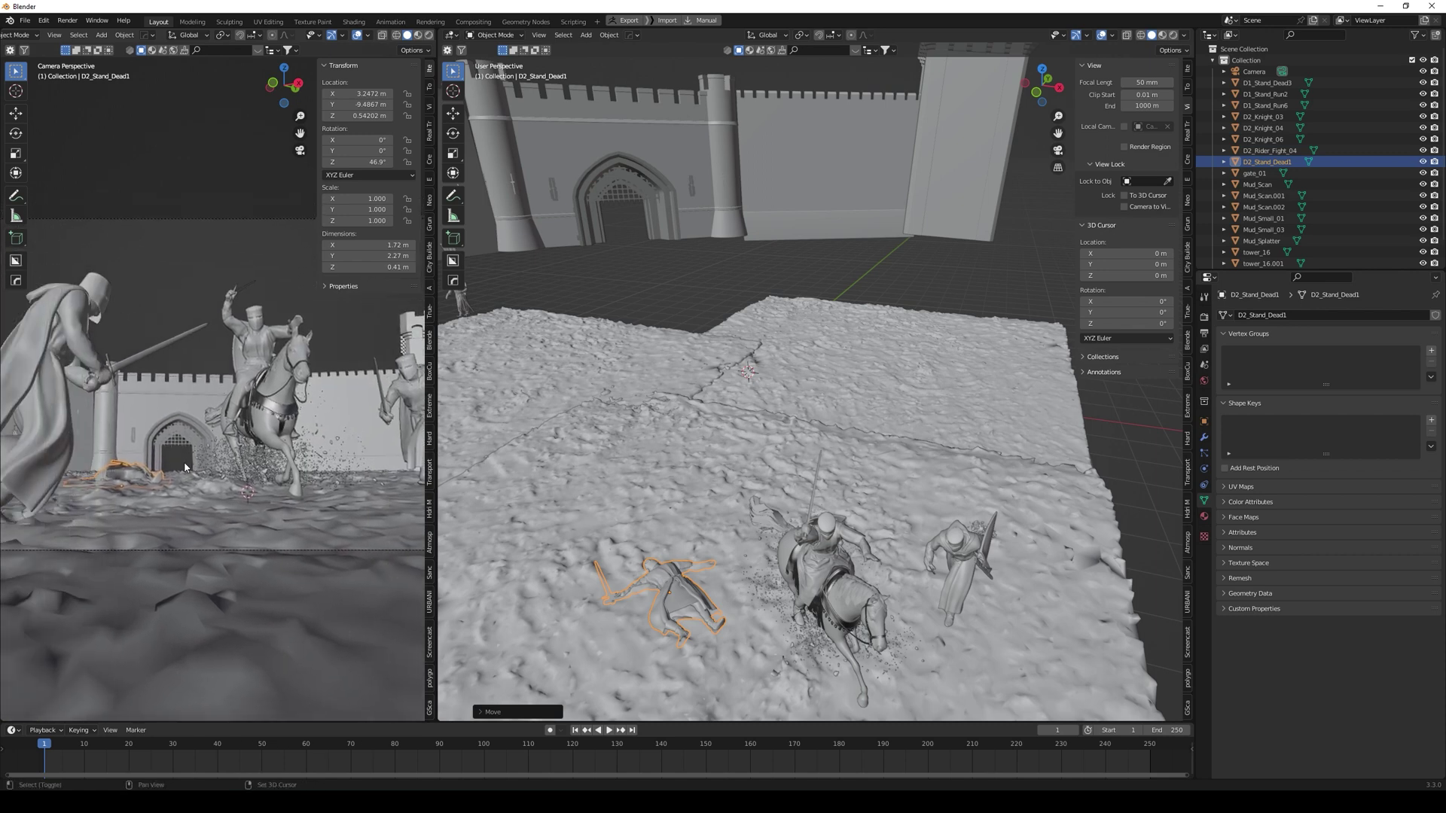
{"action": "scroll", "coordinate": [203, 465], "scroll_direction": "down", "scroll_amount": 3}
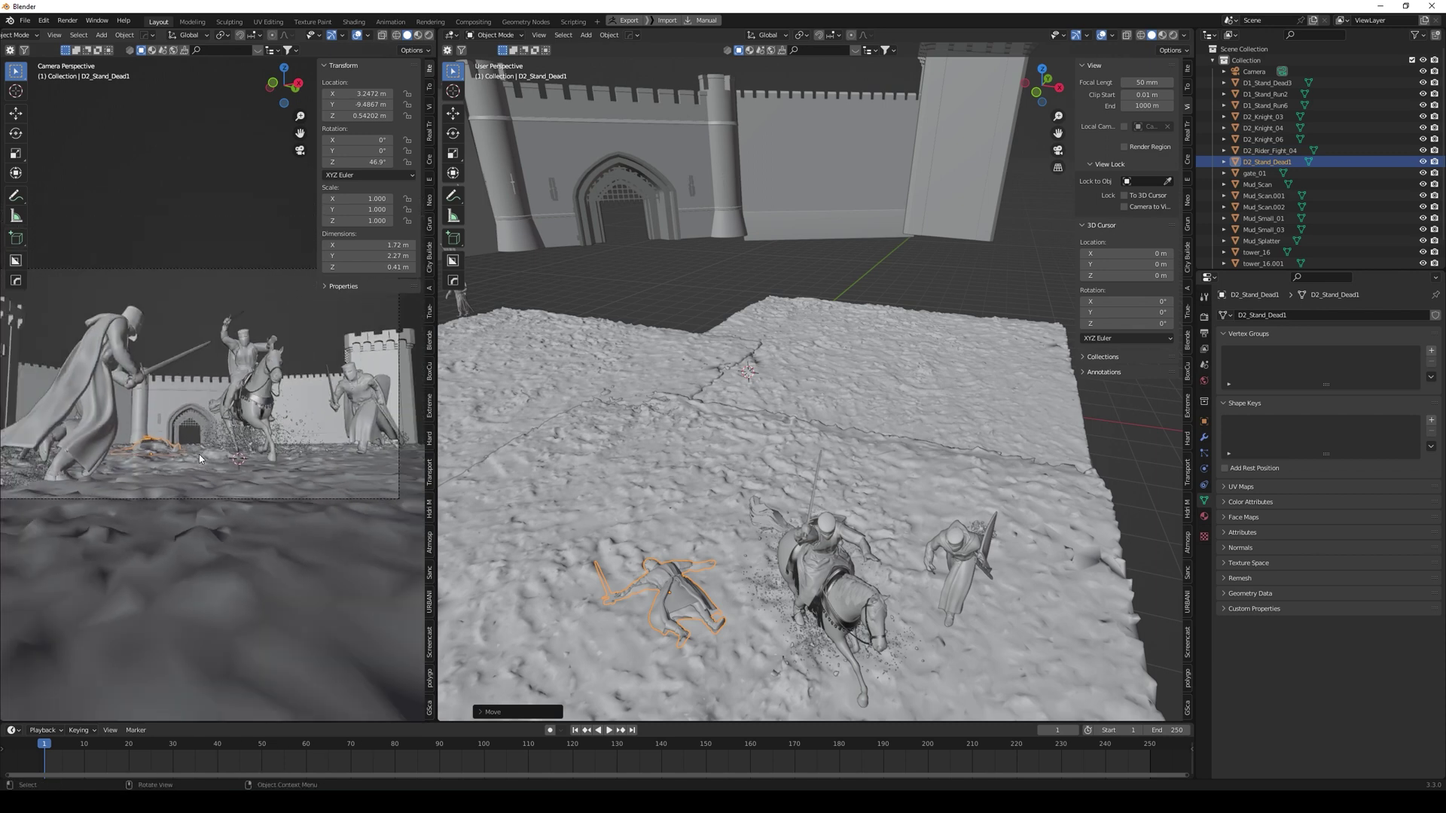
{"action": "middle_click_drag", "start_coordinate": [624, 590], "coordinate": [661, 530], "text": "shift"}
{"action": "key", "text": "KP_7"}
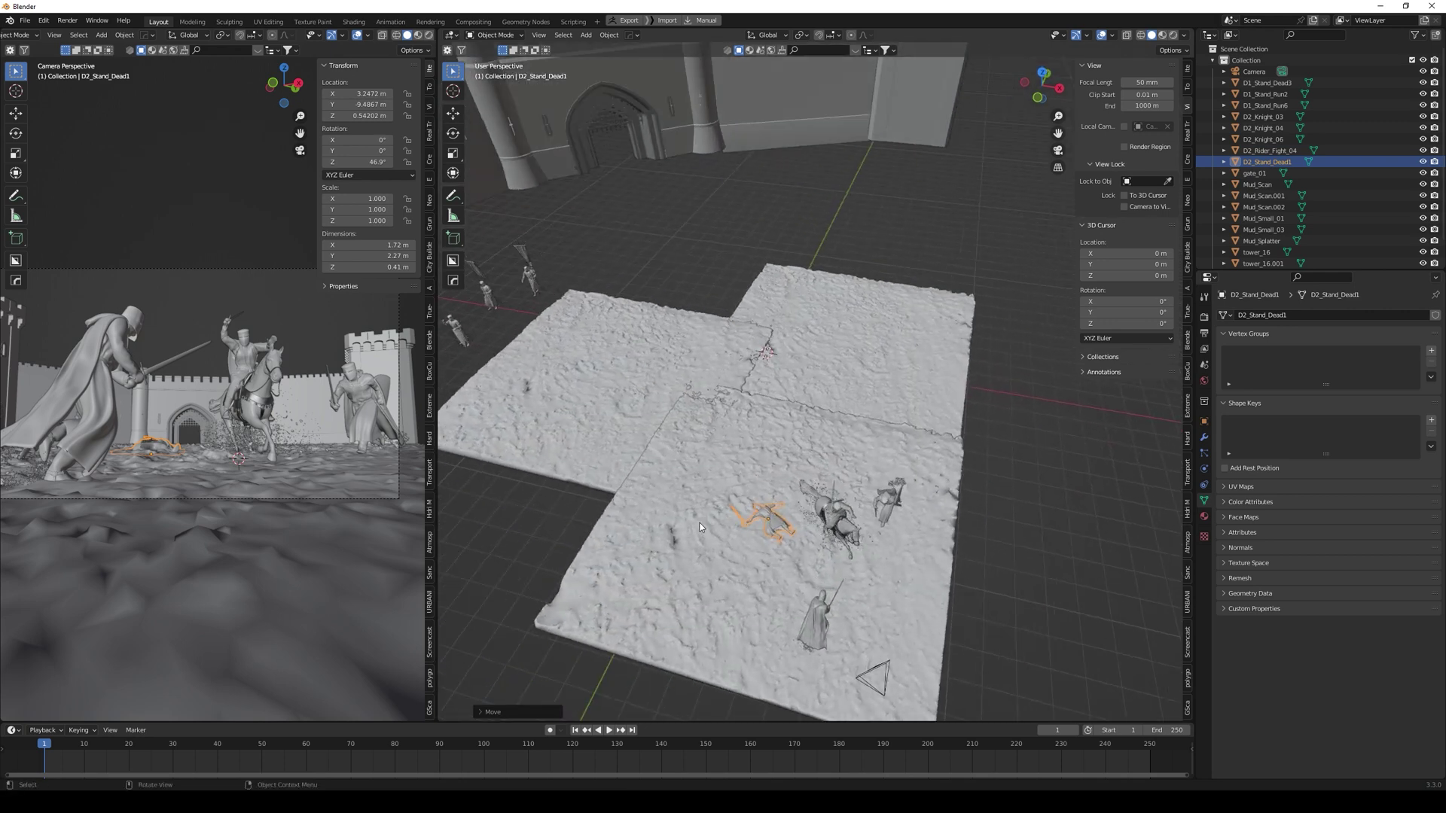
Step: Turn the fallen knight to 160° and move it to a new spot
{"action": "key", "text": "r"}
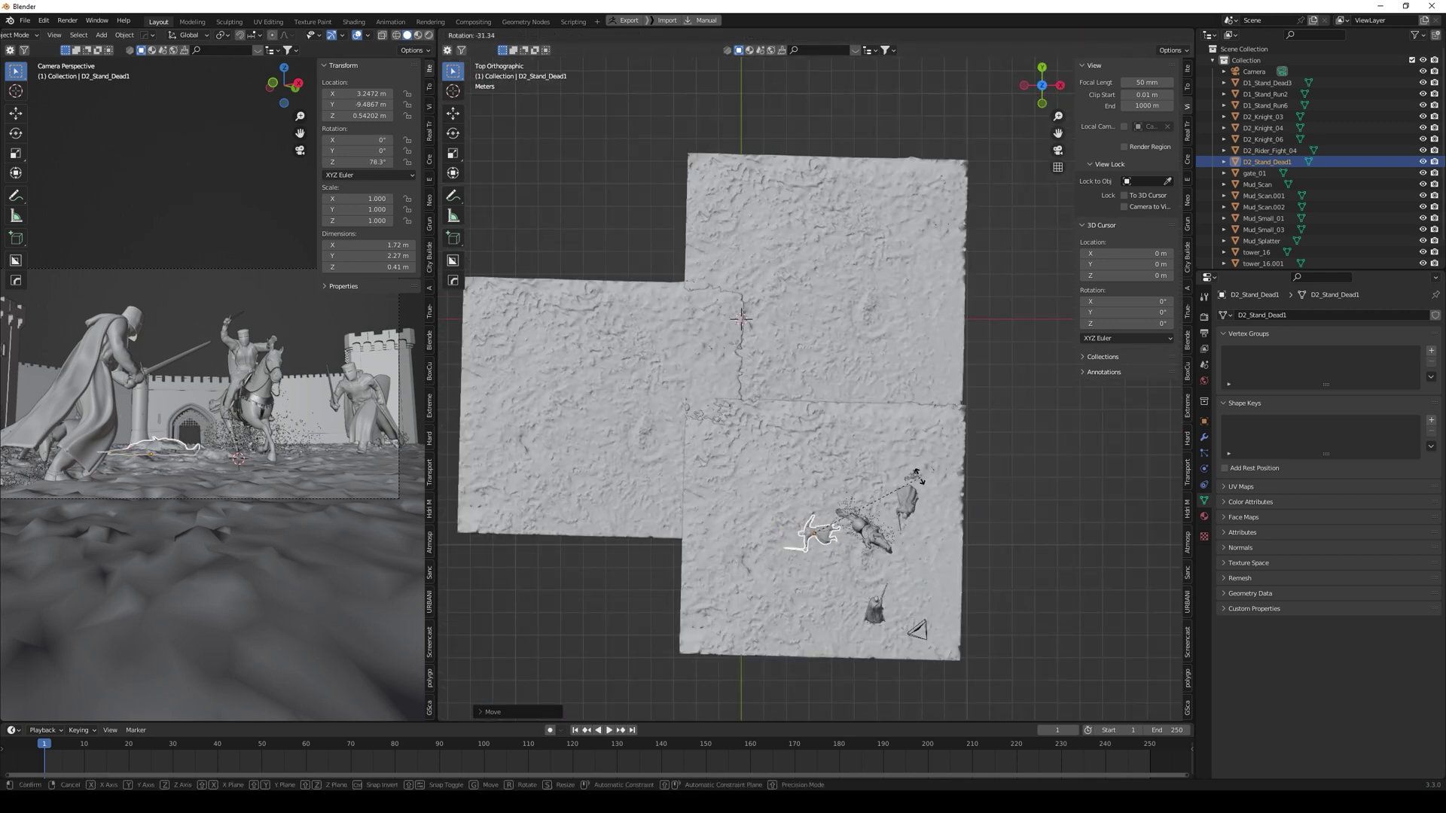
{"action": "left_click", "coordinate": [793, 461]}
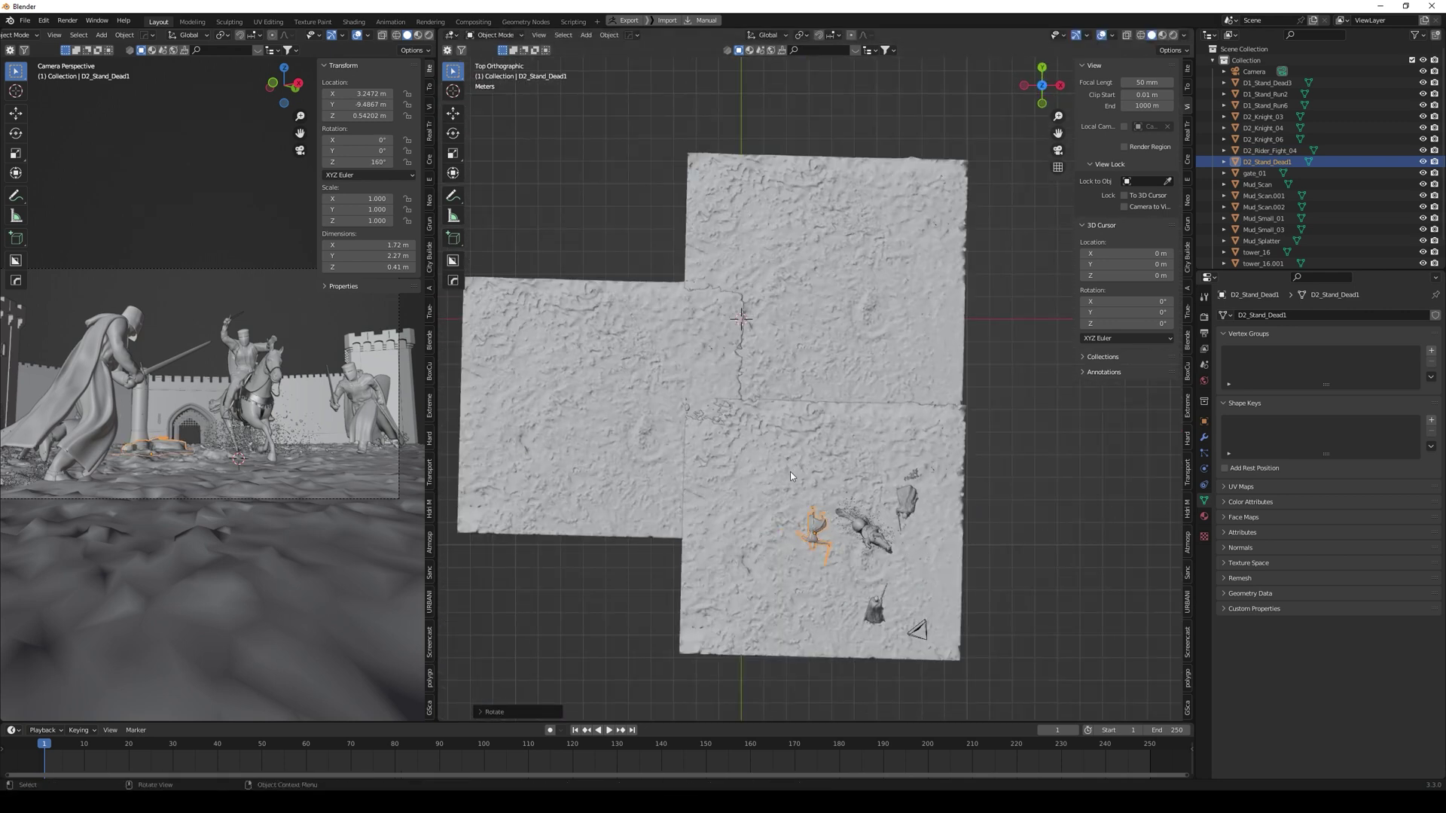
{"action": "key", "text": "g"}
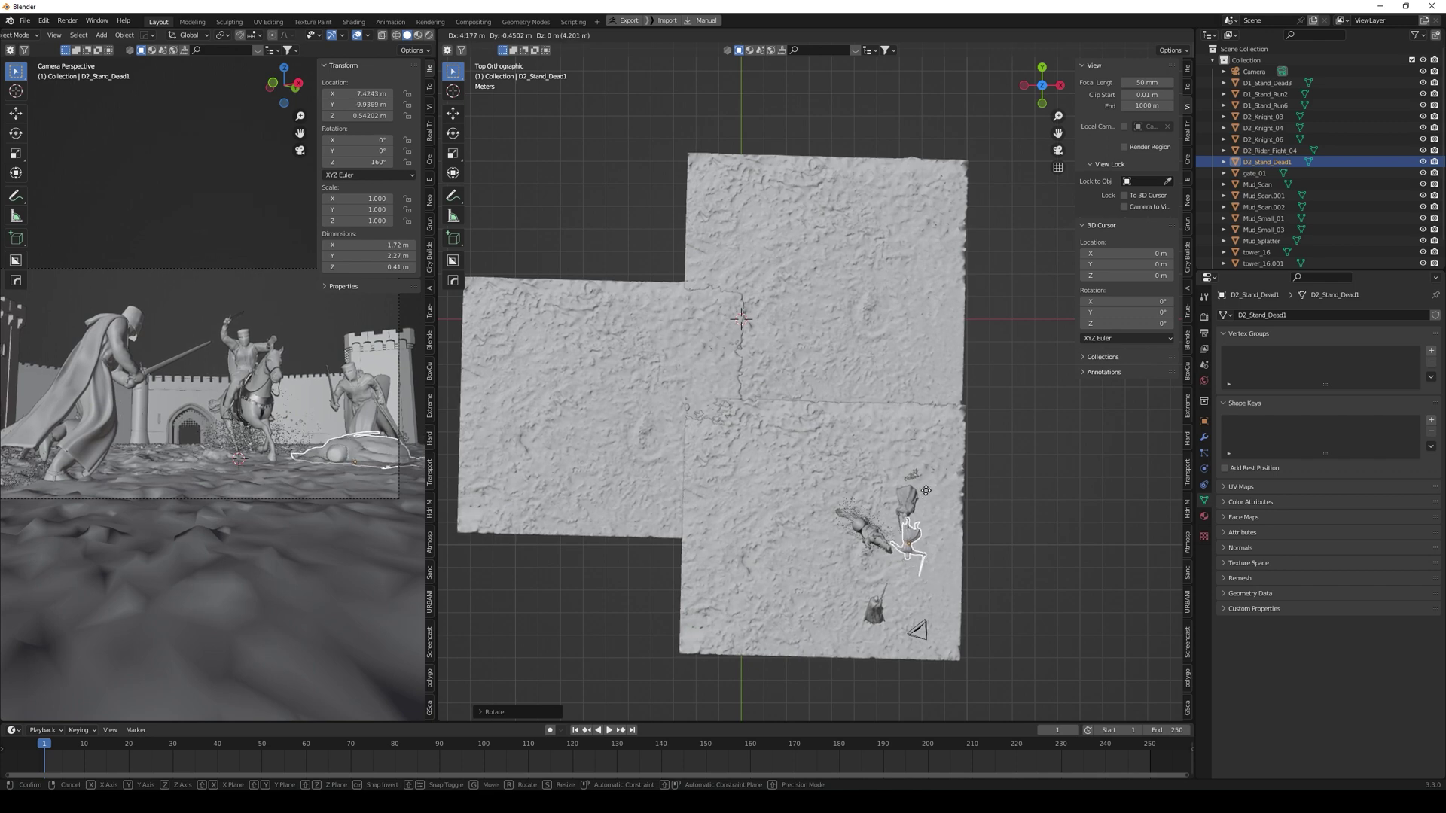
{"action": "left_click", "coordinate": [926, 491]}
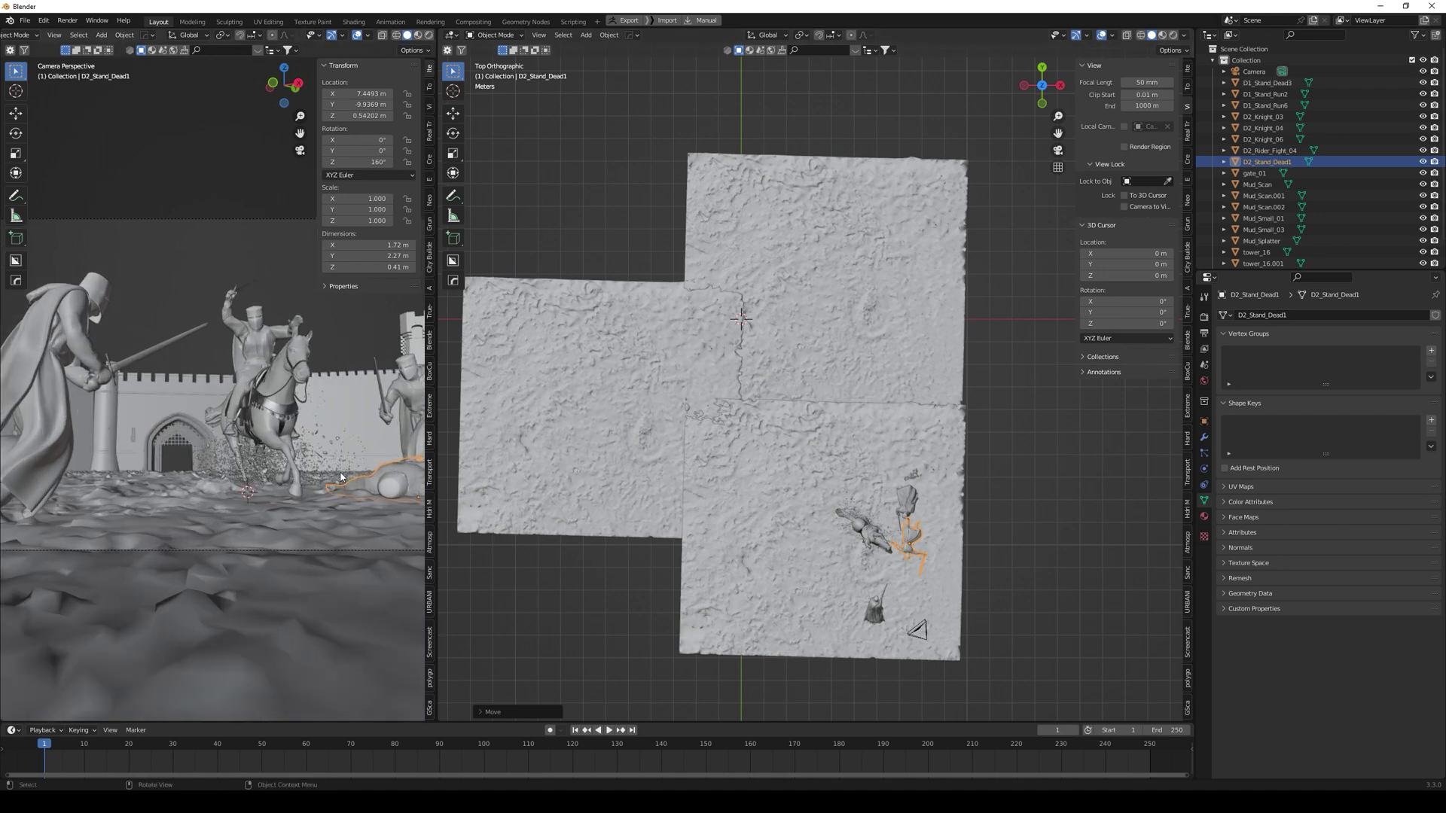
Step: Slide the fallen knight leftward across the mud, returning the views to camera and top
{"action": "middle_click_drag", "start_coordinate": [362, 460], "coordinate": [286, 482], "text": "shift"}
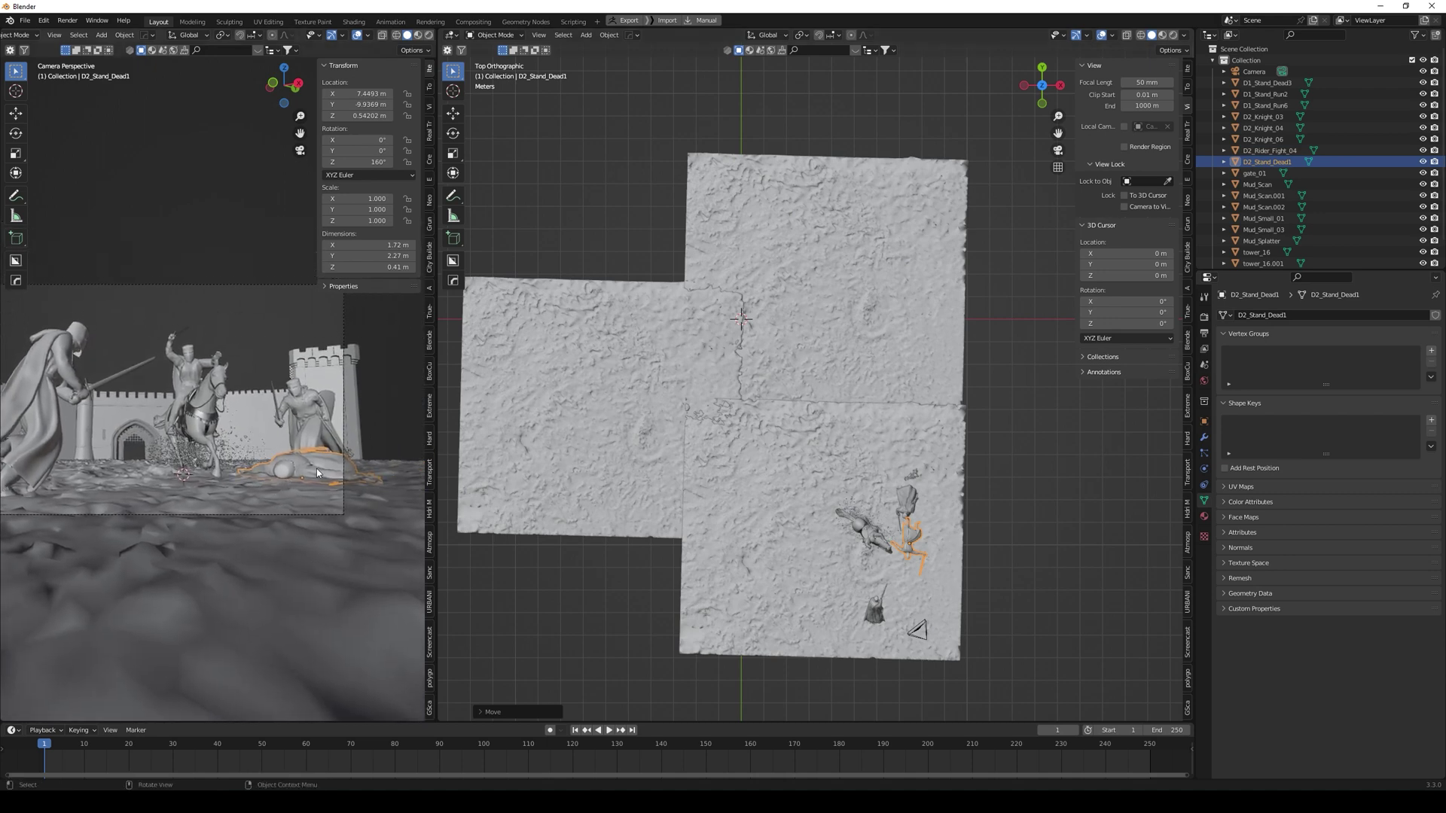
{"action": "key", "text": "g"}
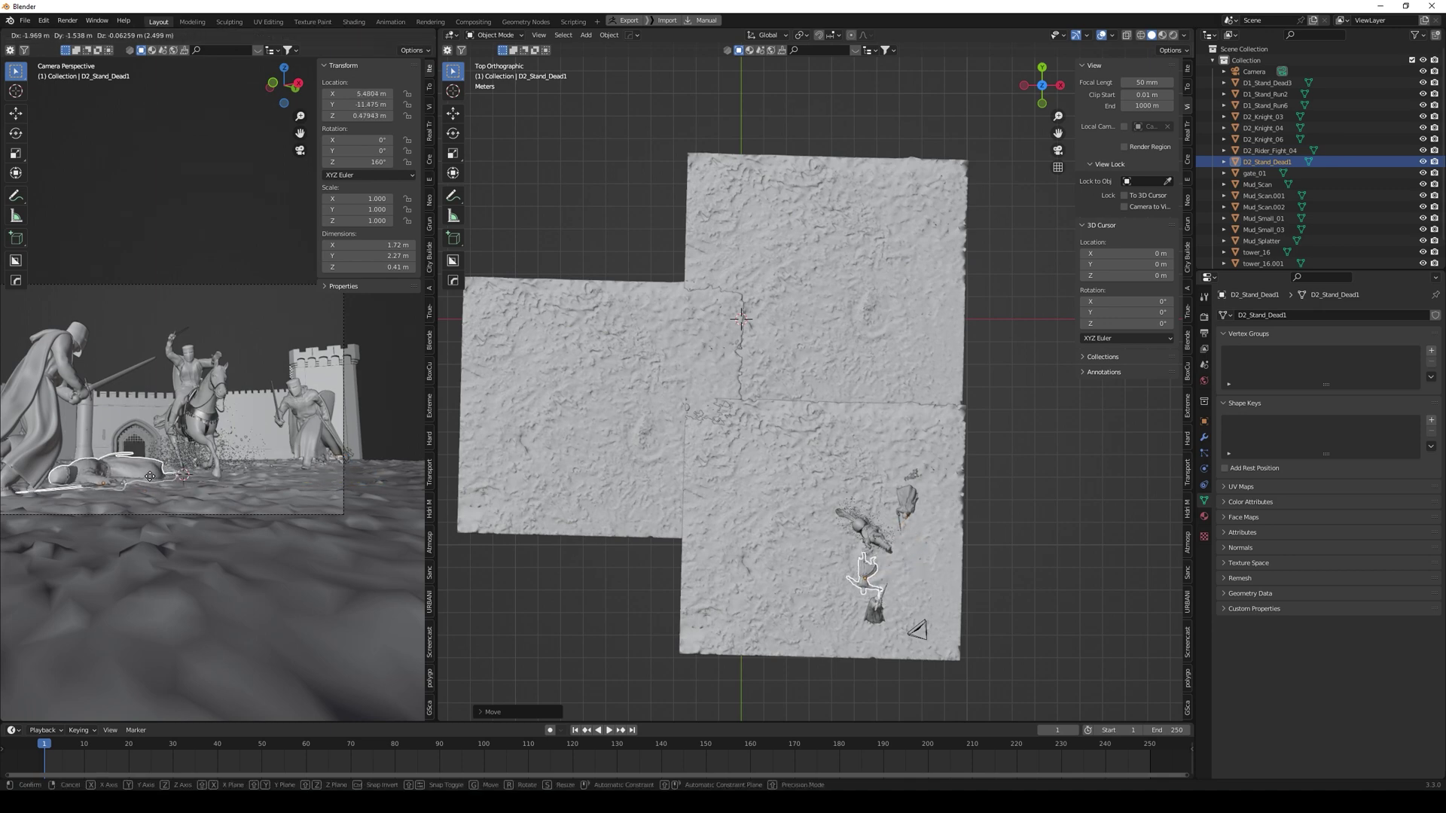
{"action": "left_click", "coordinate": [150, 476]}
{"action": "middle_click_drag", "start_coordinate": [150, 476], "coordinate": [286, 532]}
{"action": "key", "text": "KP_0"}
{"action": "middle_click_drag", "start_coordinate": [843, 527], "coordinate": [895, 472]}
{"action": "key", "text": "KP_7"}
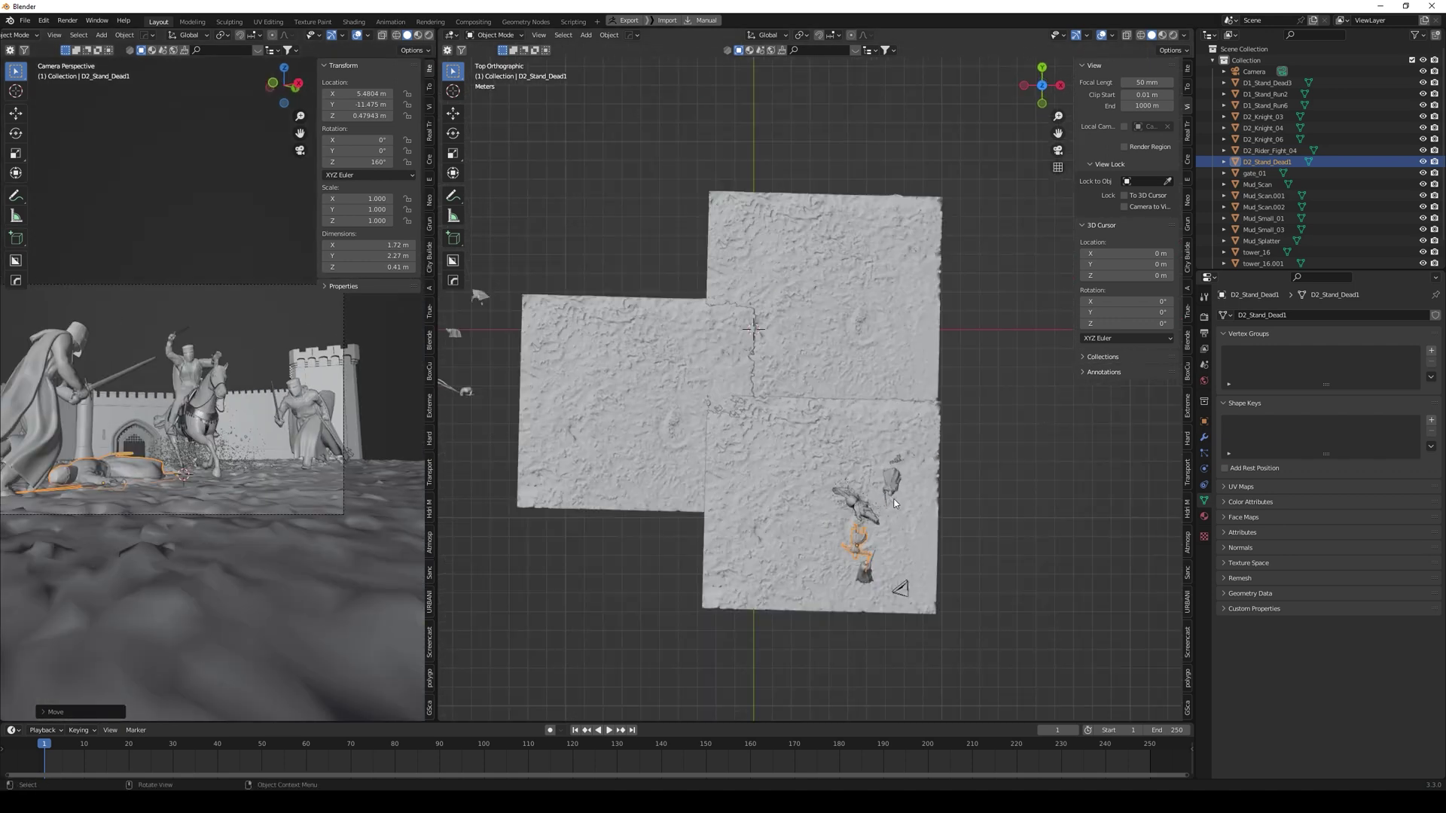
Step: Fine-tune the fallen knight's position in top view with three small moves
{"action": "key", "text": "g"}
{"action": "left_click", "coordinate": [839, 520]}
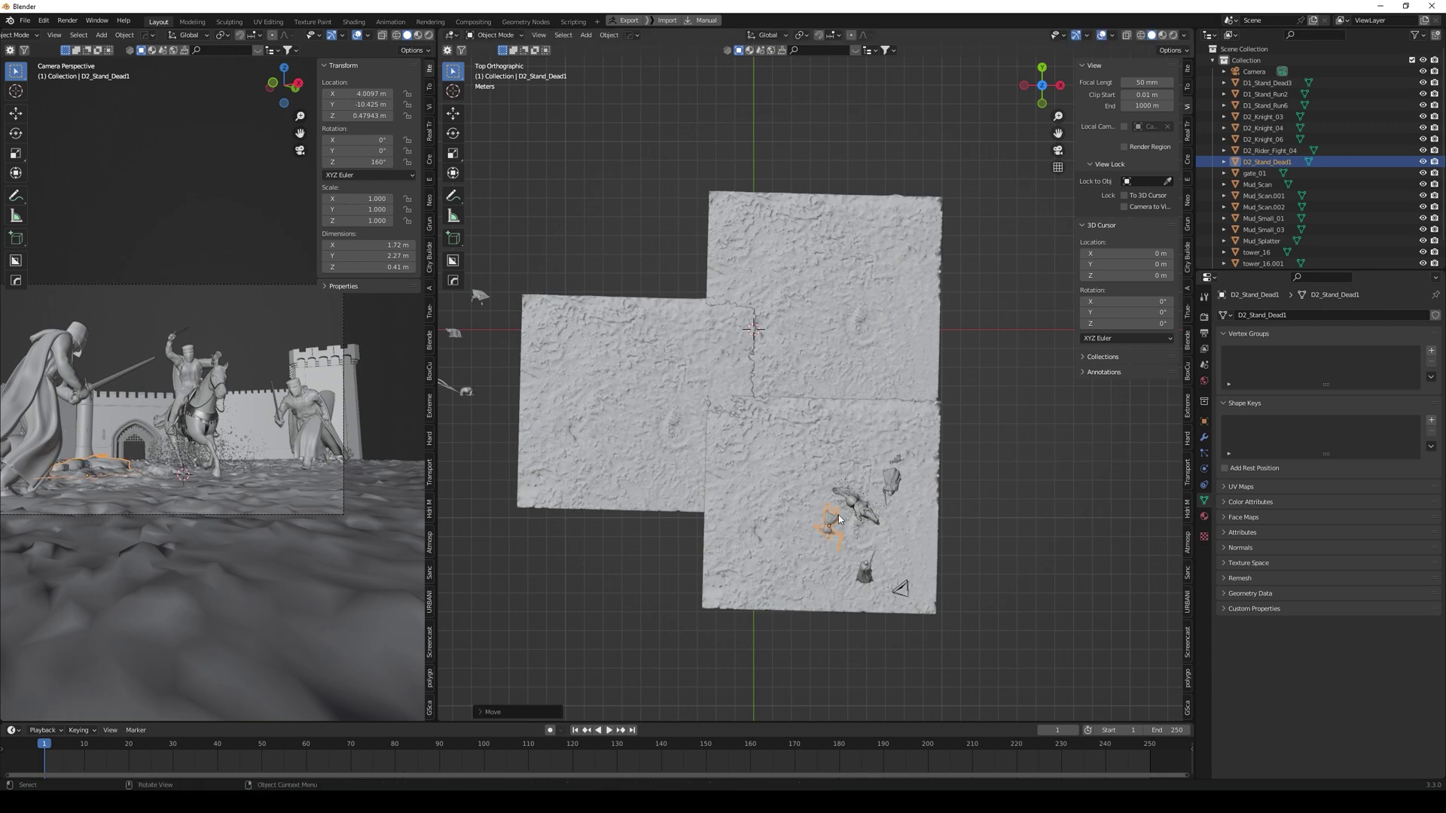
{"action": "key", "text": "g"}
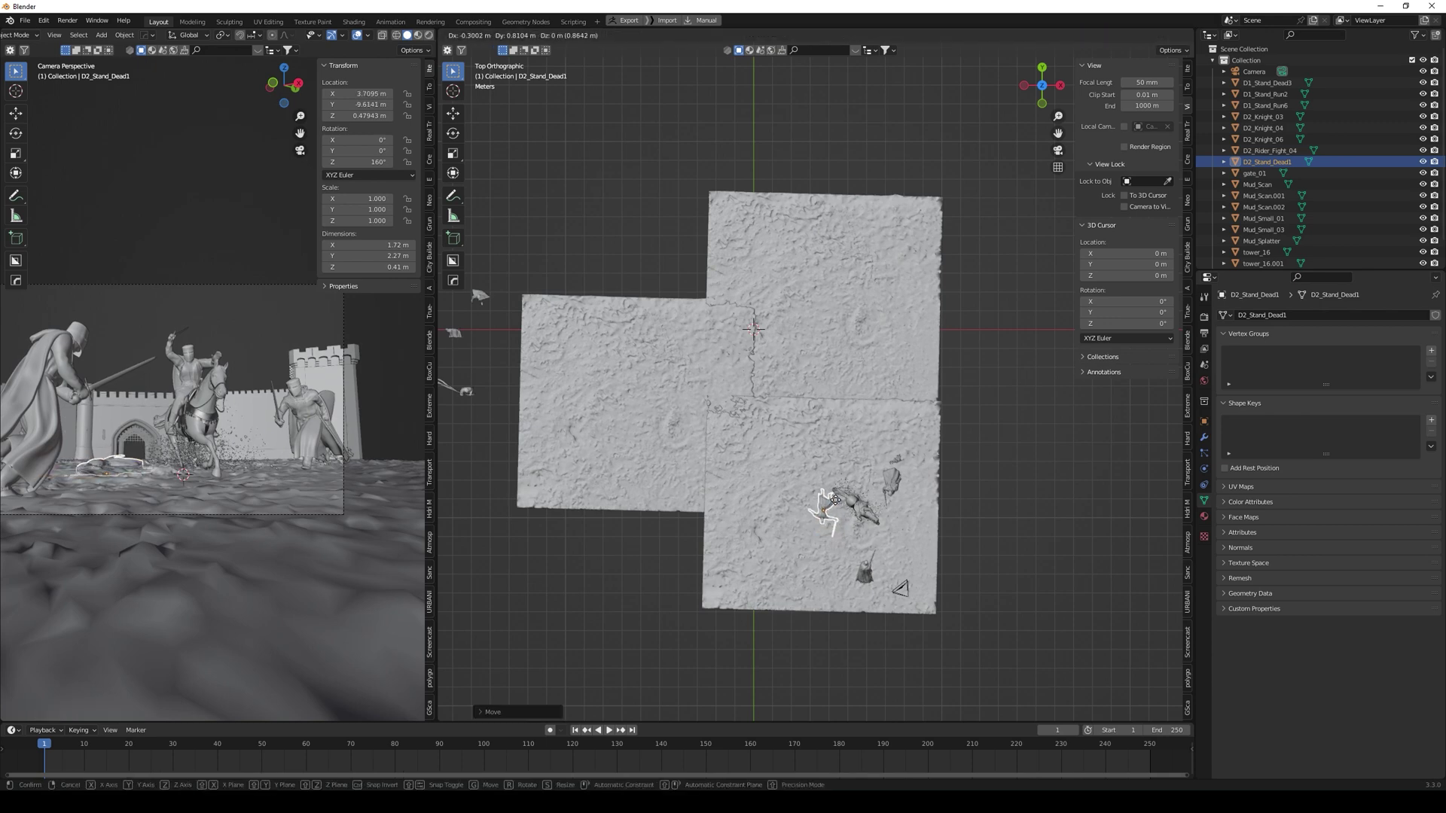
{"action": "left_click", "coordinate": [836, 505]}
{"action": "key", "text": "g"}
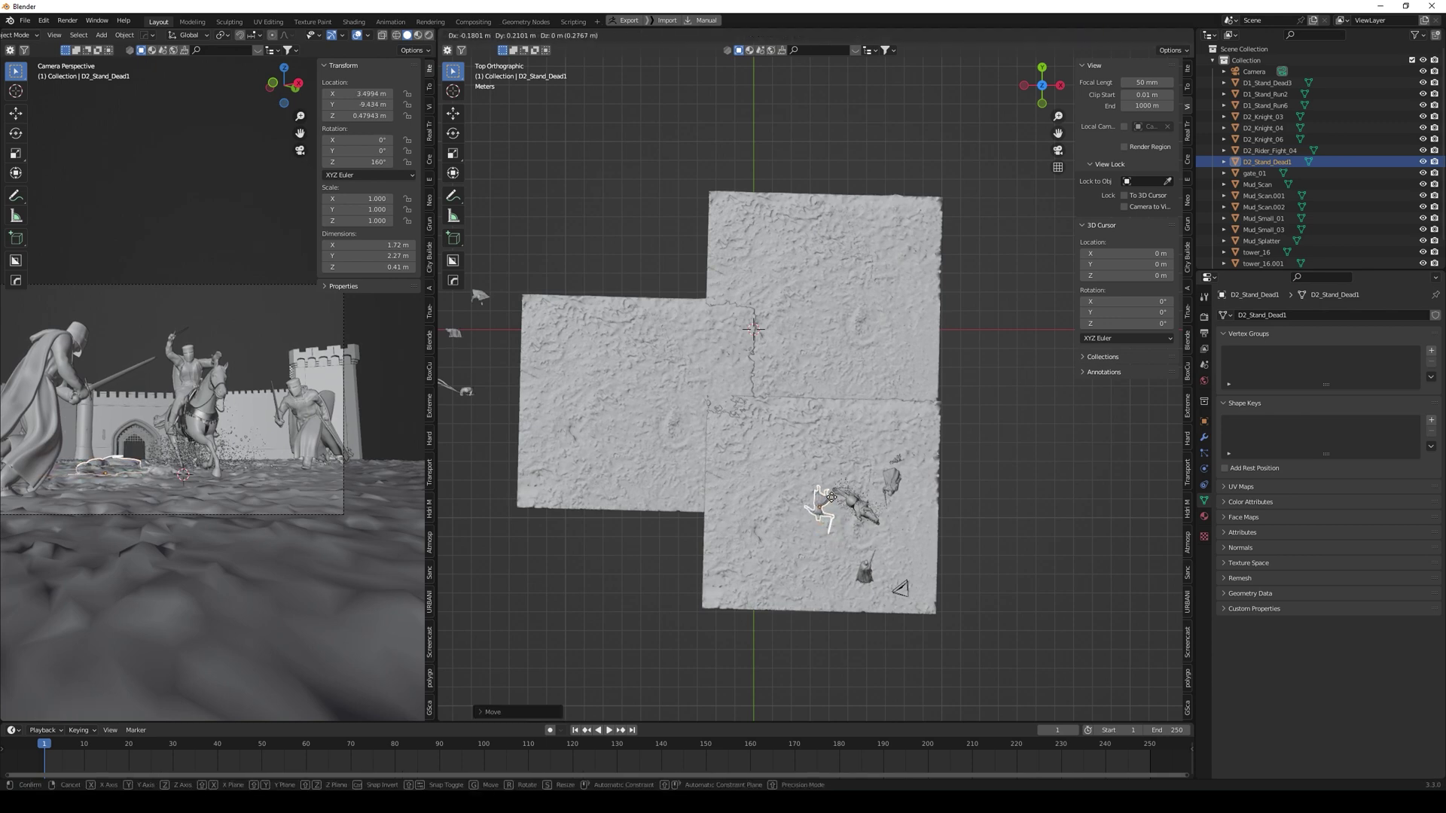
{"action": "left_click", "coordinate": [830, 497]}
Step: Settle the fallen knight onto the mud at about Z 0.558 m, then deselect it
{"action": "middle_click_drag", "start_coordinate": [830, 497], "coordinate": [693, 483]}
{"action": "scroll", "coordinate": [740, 458], "scroll_direction": "up", "scroll_amount": 5}
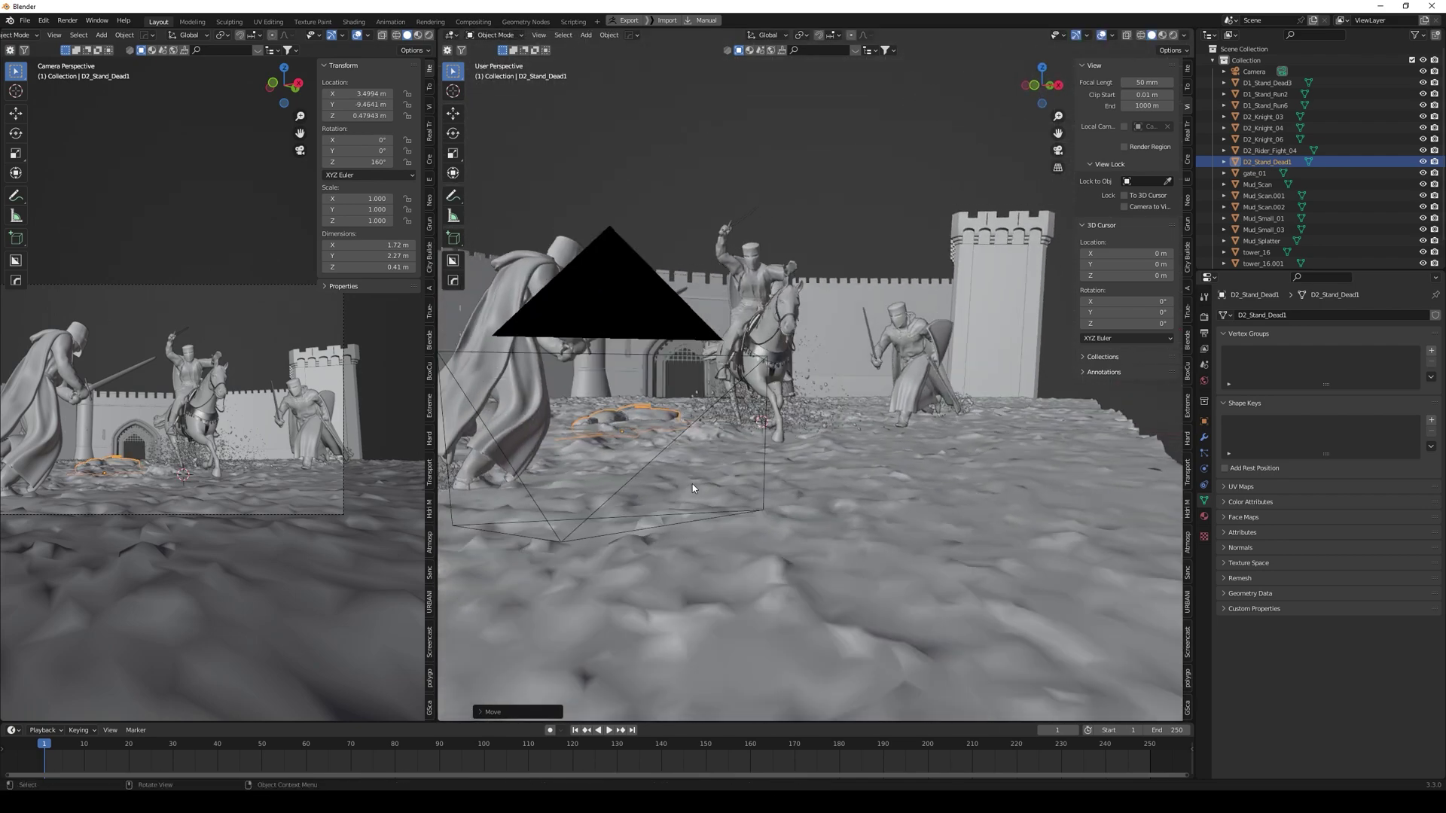
{"action": "key", "text": "g"}
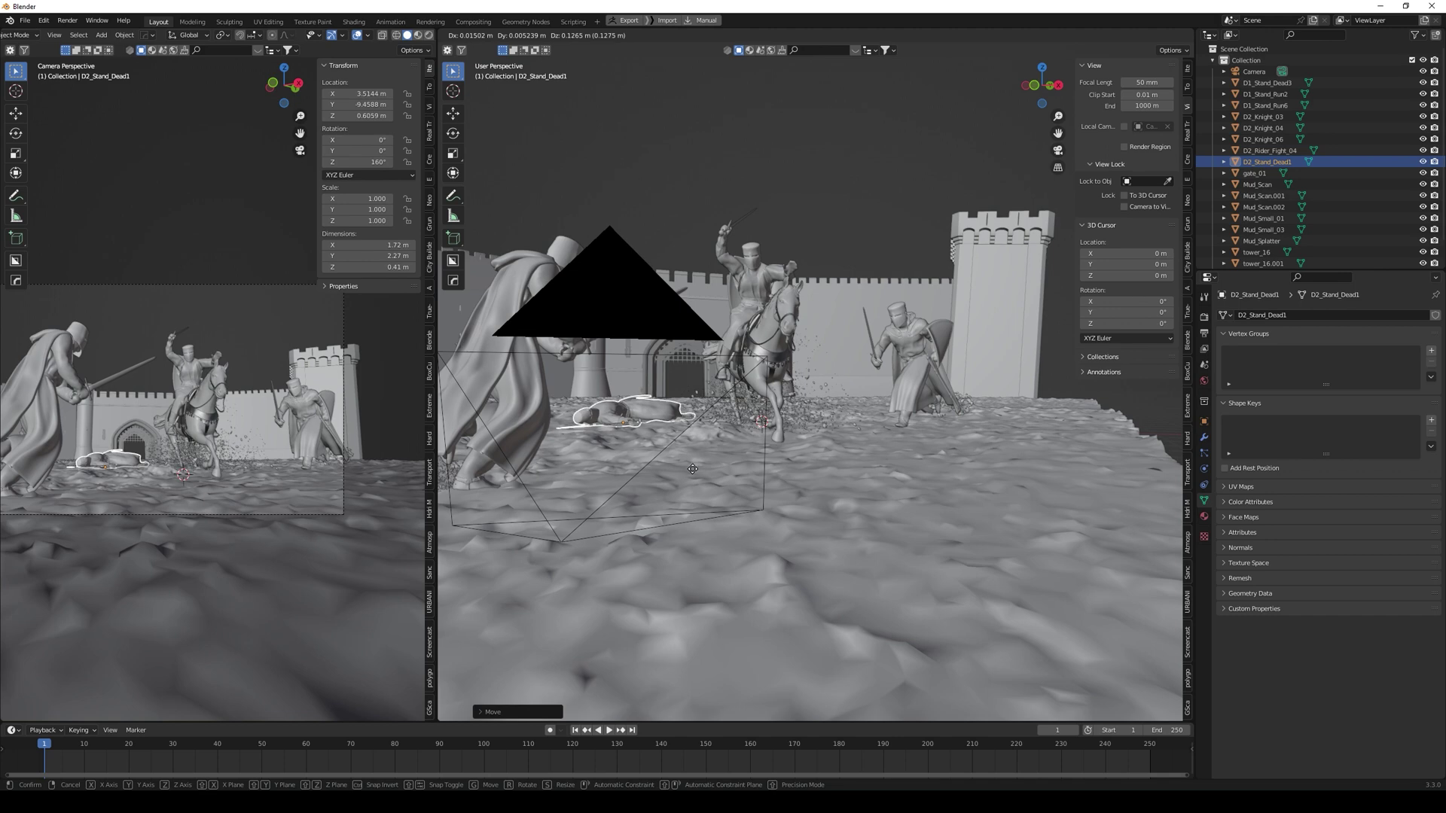
{"action": "left_click", "coordinate": [623, 476]}
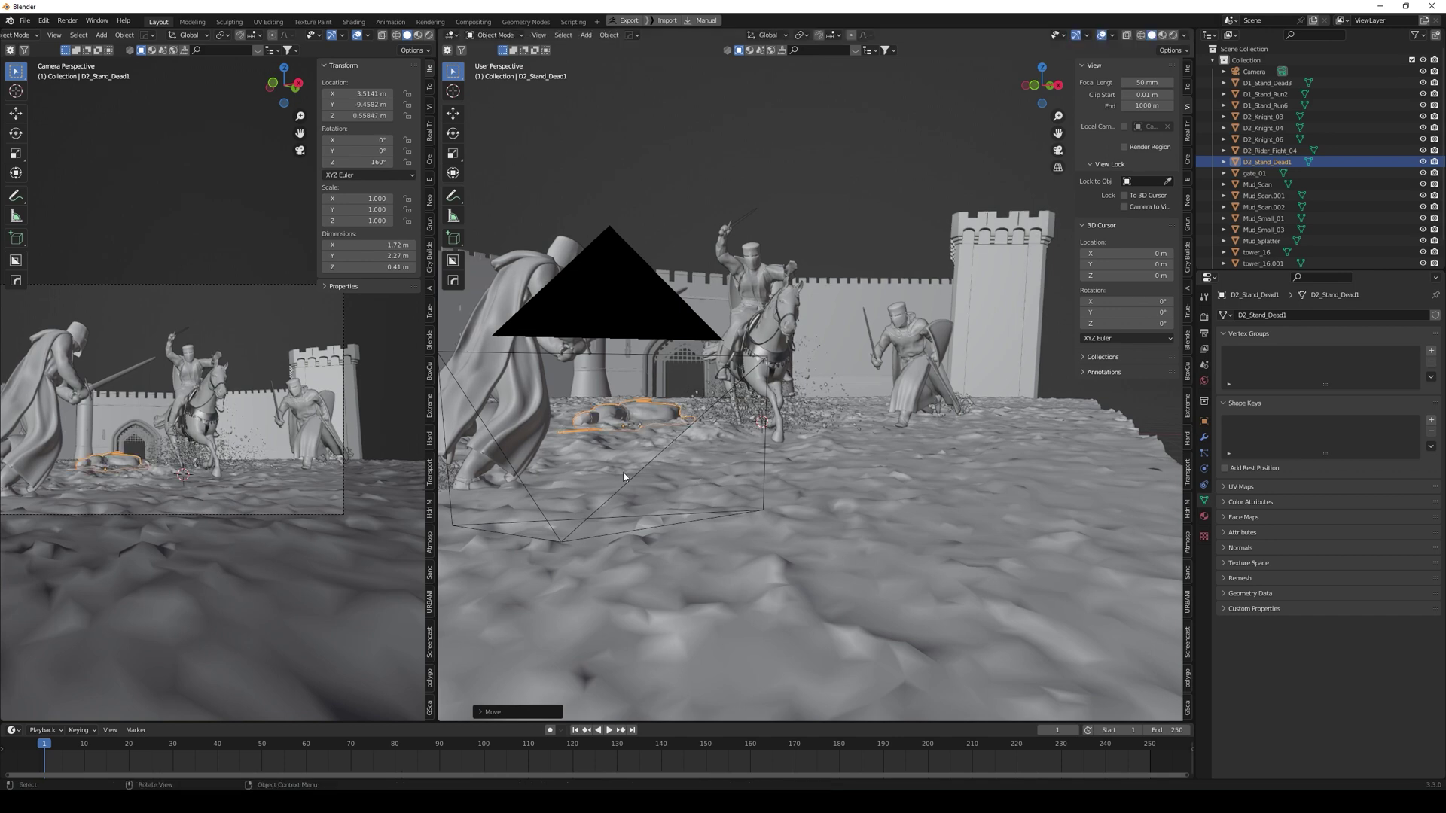
{"action": "left_click", "coordinate": [253, 341]}
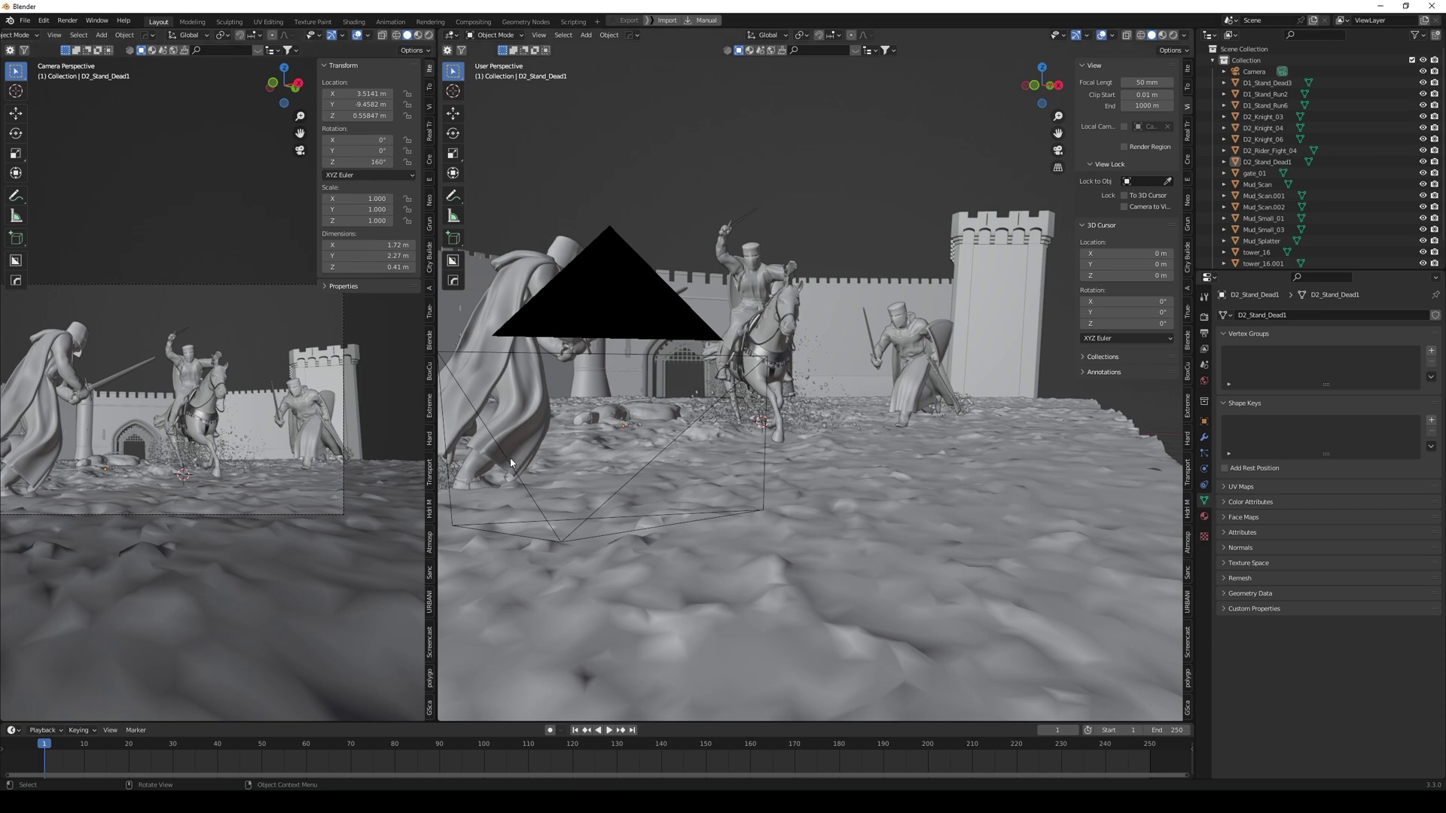
{"action": "scroll", "coordinate": [661, 404], "scroll_direction": "down", "scroll_amount": 5}
Step: Select the flag-bearing knight D2_Knight_06 and raise it upward
{"action": "key", "text": "KP_0"}
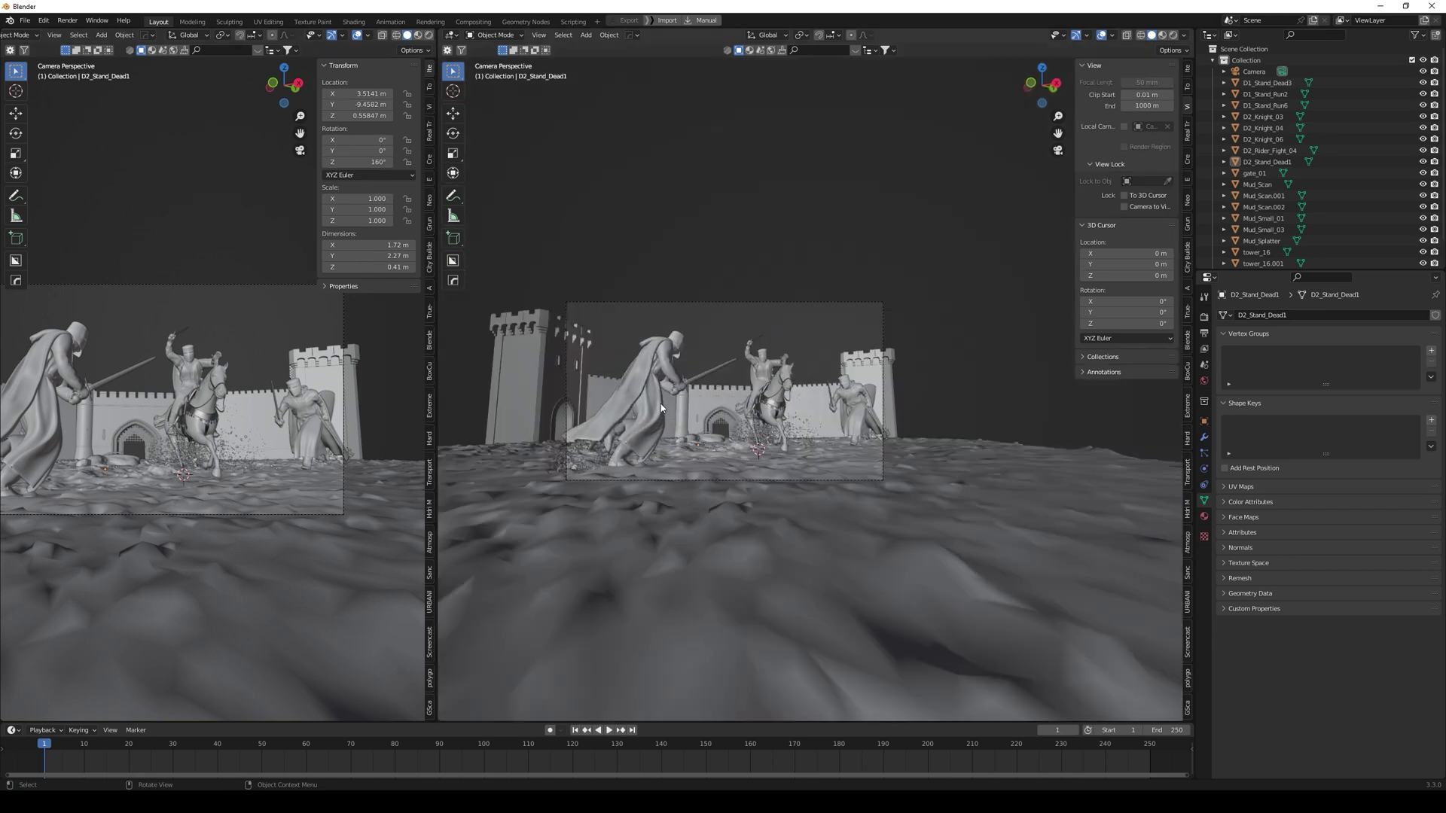
{"action": "scroll", "coordinate": [682, 379], "scroll_direction": "down", "scroll_amount": 3}
{"action": "scroll", "coordinate": [575, 399], "scroll_direction": "up", "scroll_amount": 3}
{"action": "middle_click_drag", "start_coordinate": [666, 275], "coordinate": [687, 451]}
{"action": "scroll", "coordinate": [711, 346], "scroll_direction": "down", "scroll_amount": 2}
{"action": "left_click", "coordinate": [692, 360]}
{"action": "scroll", "coordinate": [687, 452], "scroll_direction": "up", "scroll_amount": 3}
{"action": "key", "text": "g"}
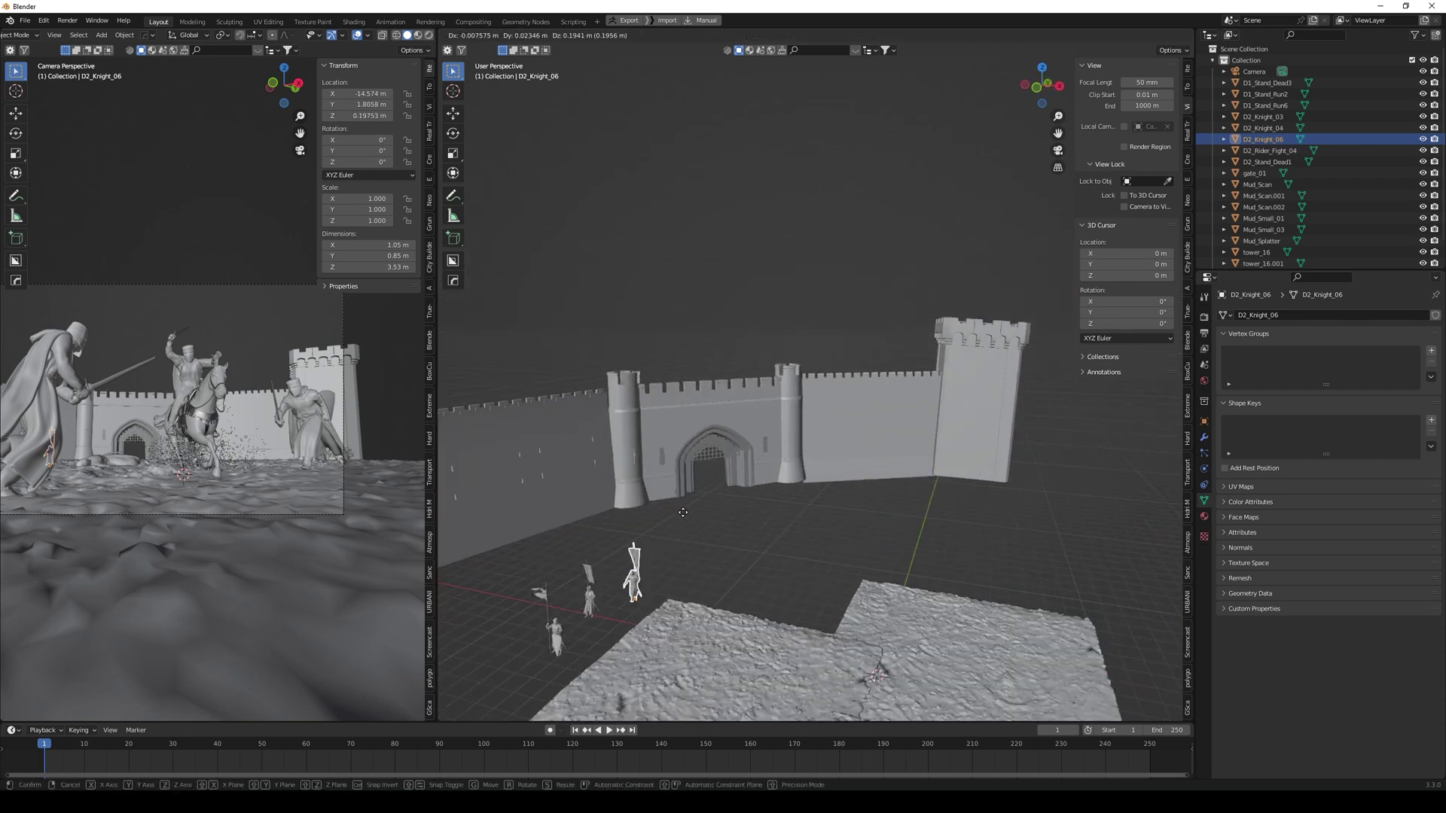
{"action": "left_click", "coordinate": [723, 298]}
Step: Move D2_Knight_06 over the castle tower and drop it onto the wall top
{"action": "middle_click_drag", "start_coordinate": [723, 297], "coordinate": [661, 434]}
{"action": "middle_click_drag", "start_coordinate": [507, 447], "coordinate": [895, 474]}
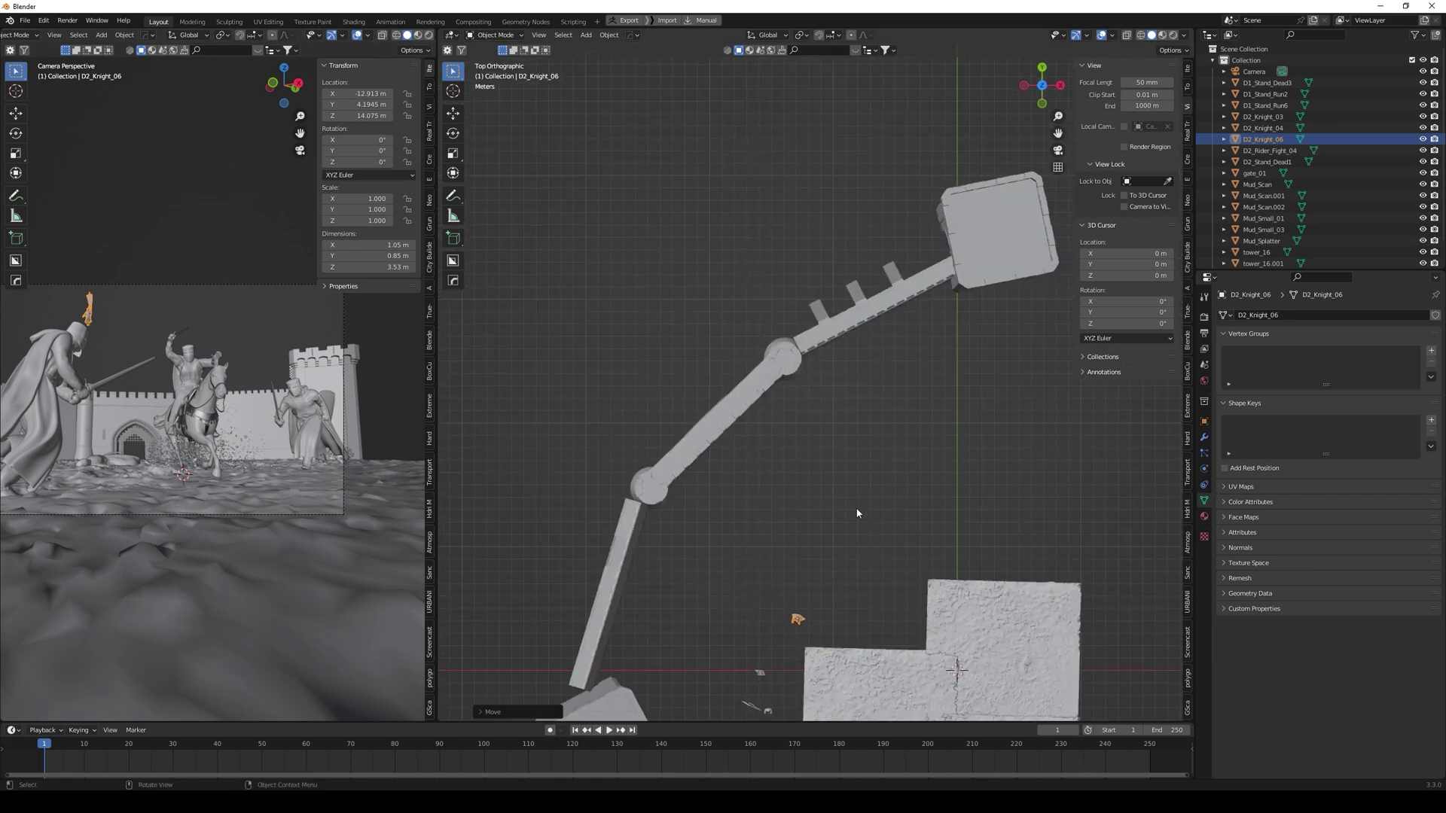
{"action": "key", "text": "g"}
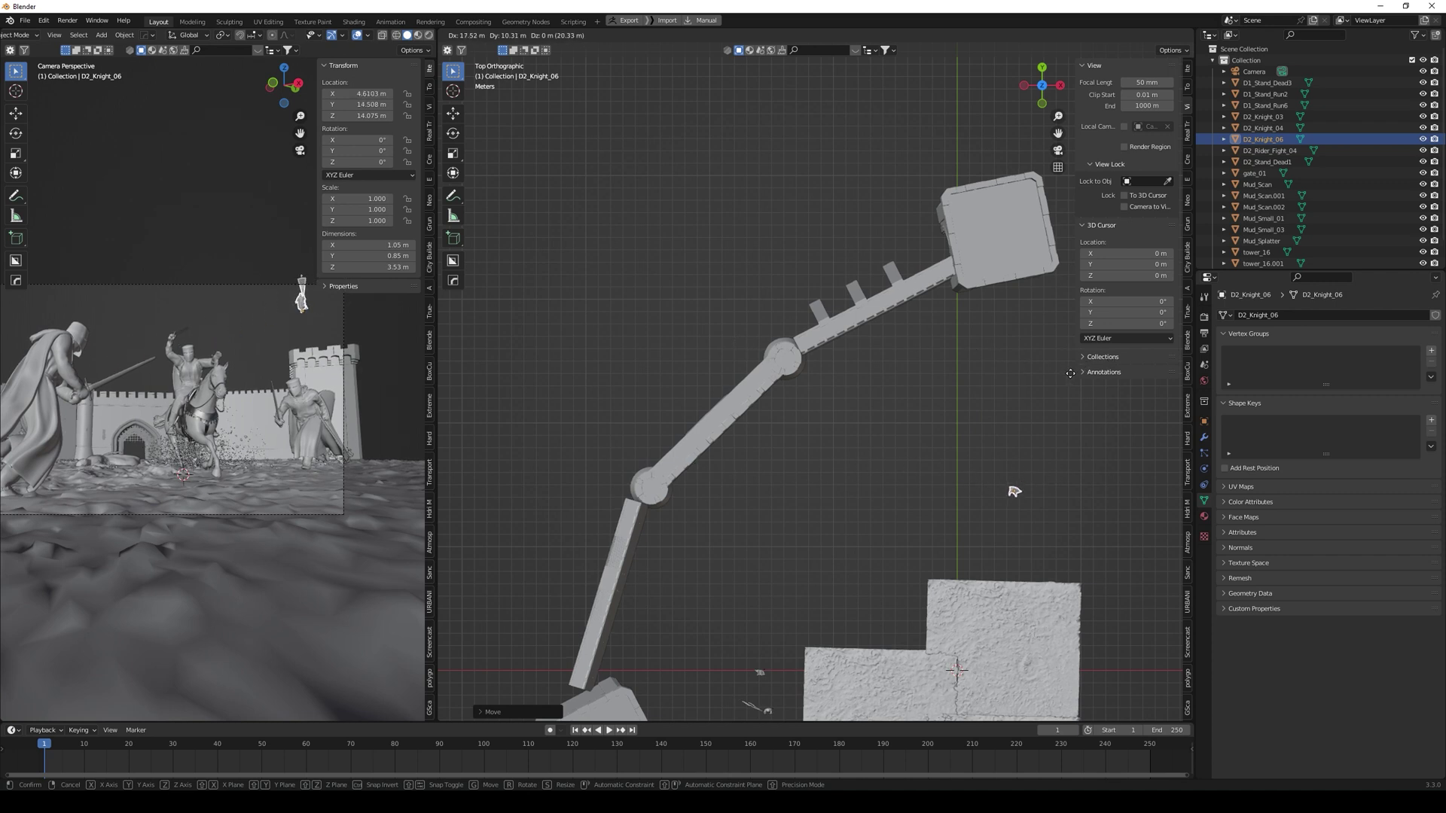
{"action": "left_click", "coordinate": [972, 271]}
{"action": "middle_click_drag", "start_coordinate": [1008, 265], "coordinate": [820, 206]}
{"action": "scroll", "coordinate": [821, 206], "scroll_direction": "up", "scroll_amount": 5}
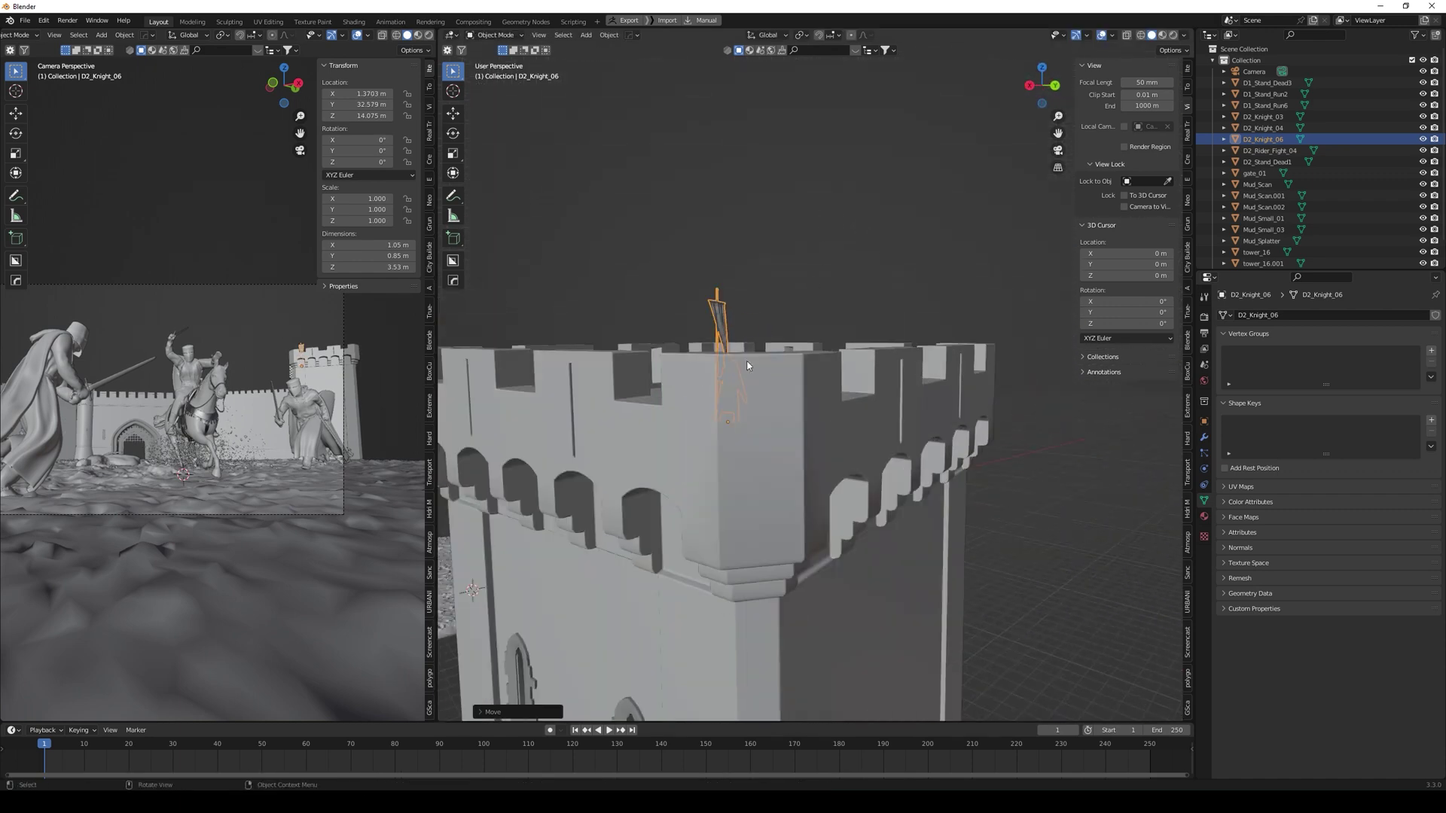
{"action": "key", "text": "KP_Decimal"}
{"action": "key", "text": "g"}
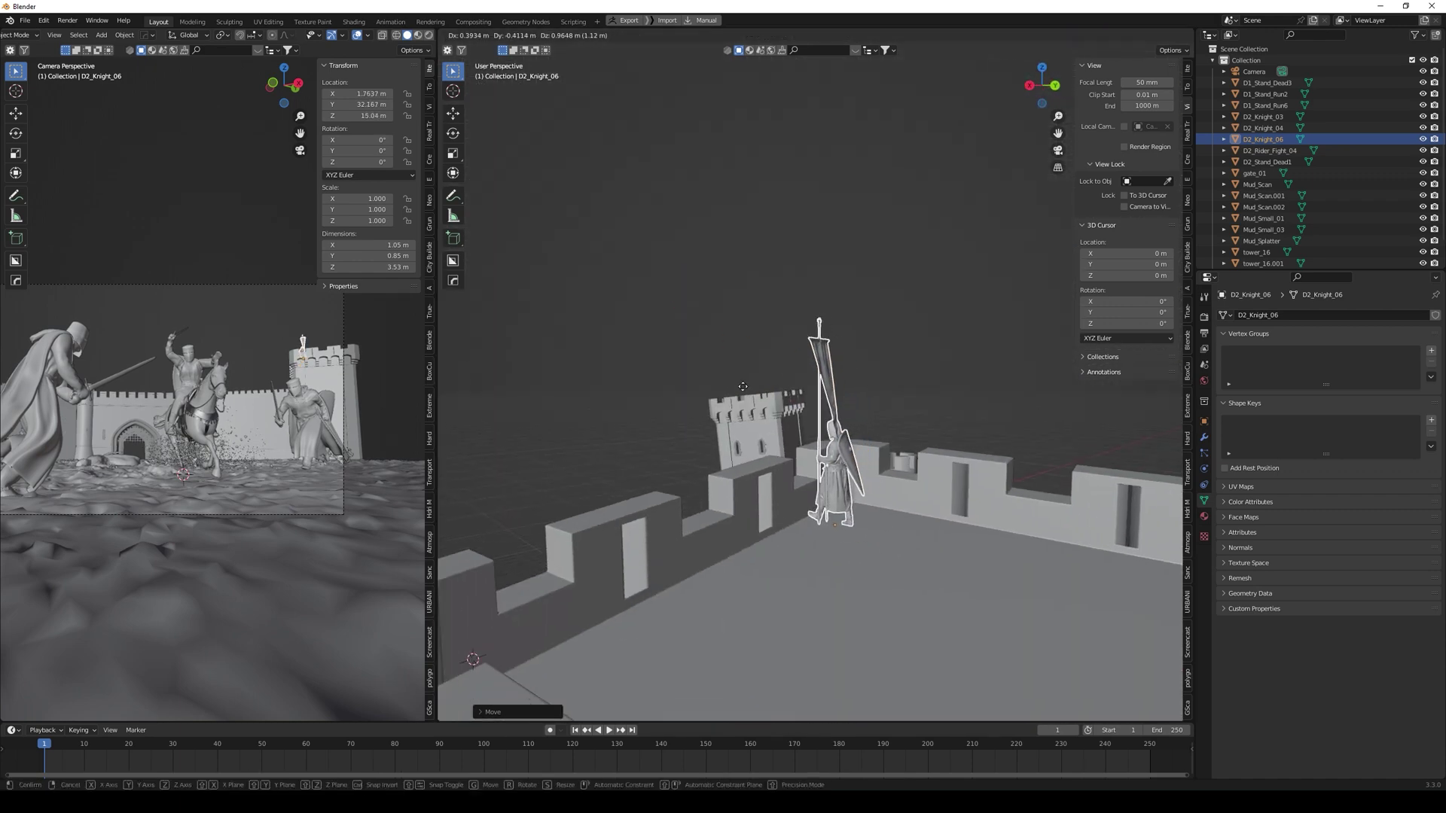
{"action": "left_click", "coordinate": [746, 393]}
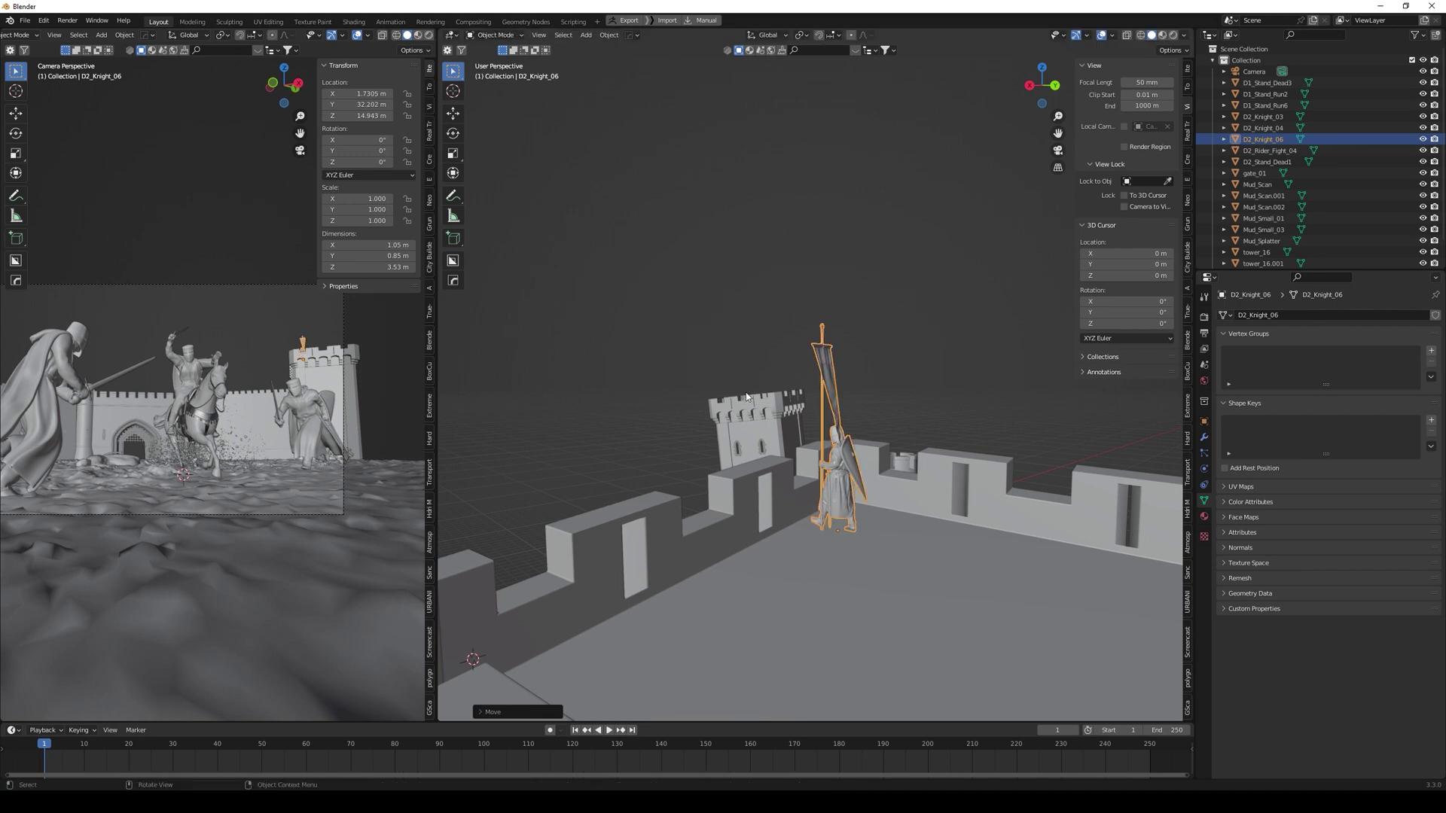
Step: Nudge the knight along the wall to about X 1.91, Y 31.99, Z 15.29 m and deselect it
{"action": "middle_click_drag", "start_coordinate": [778, 432], "coordinate": [779, 443]}
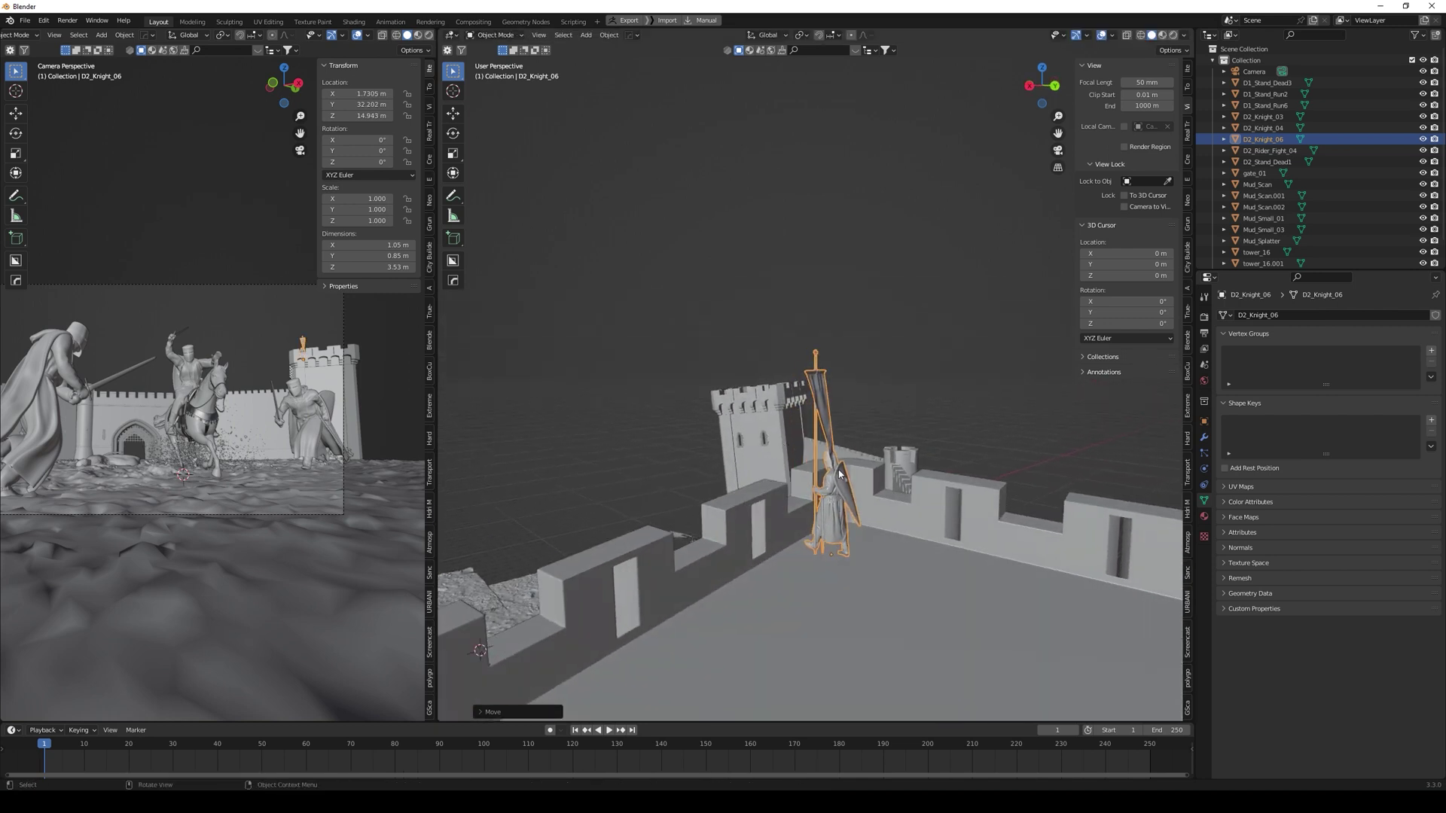
{"action": "key", "text": "g"}
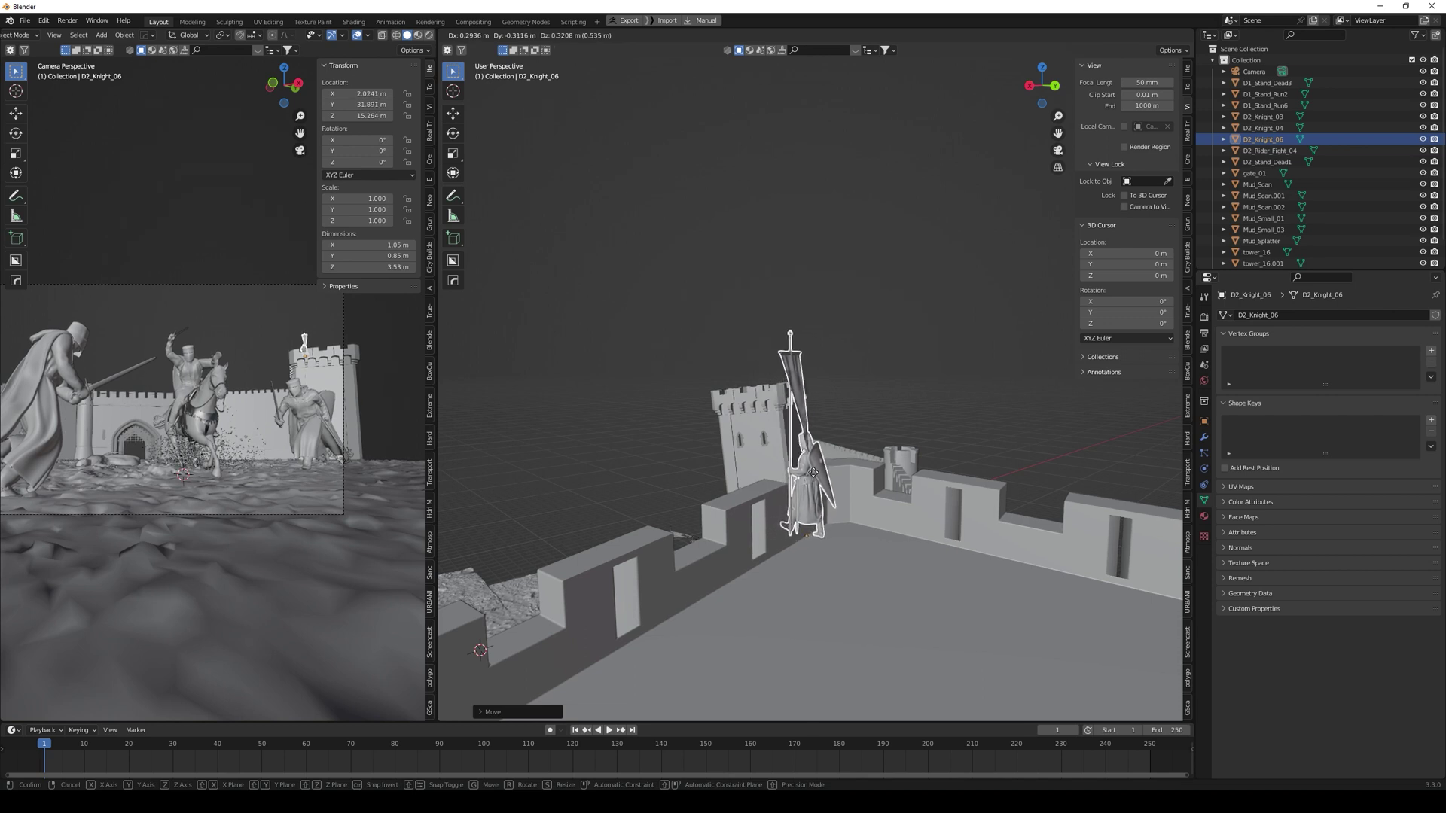
{"action": "left_click", "coordinate": [822, 471]}
{"action": "left_click", "coordinate": [388, 382]}
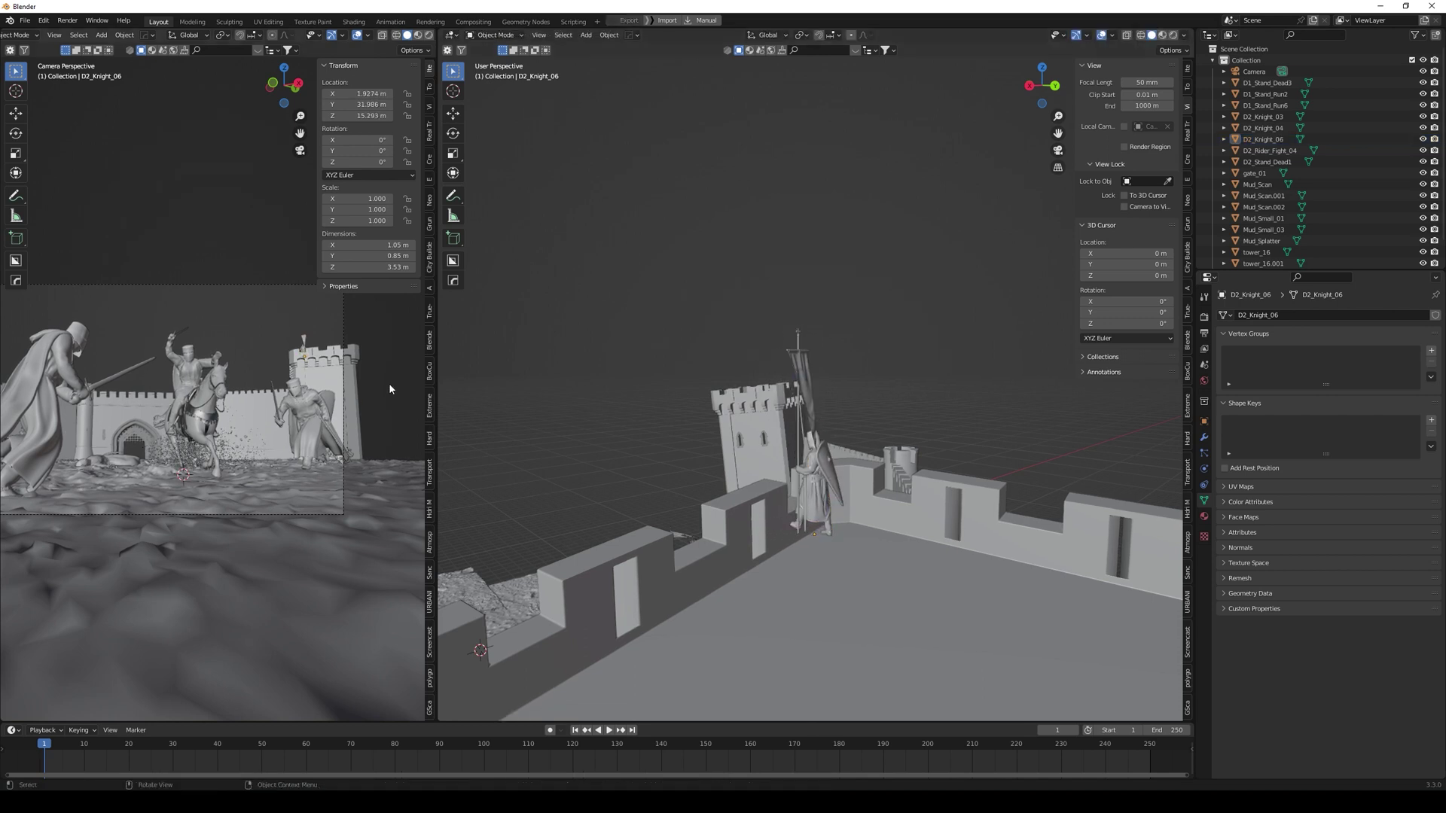
{"action": "scroll", "coordinate": [693, 563], "scroll_direction": "down", "scroll_amount": 8}
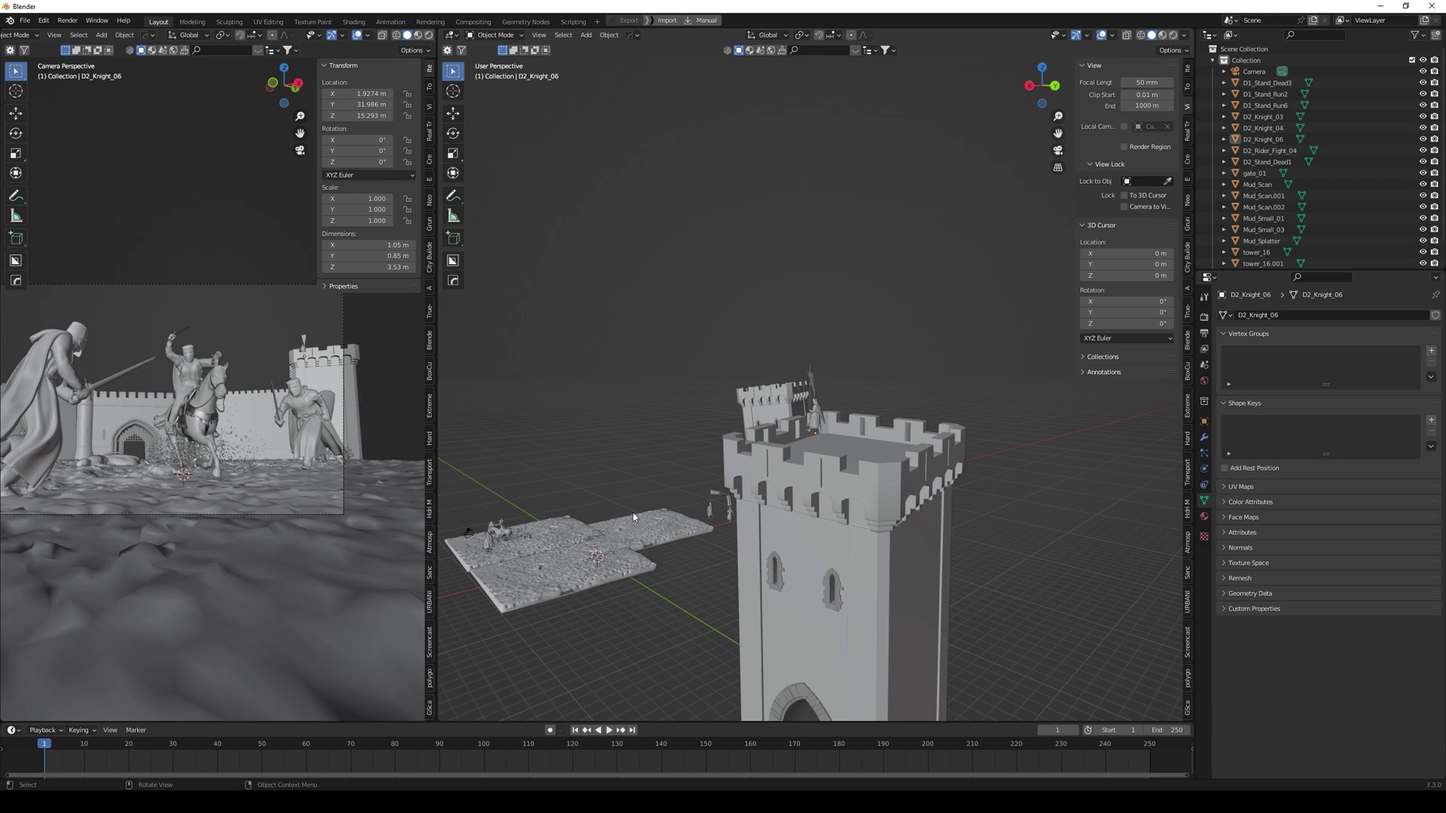
{"action": "scroll", "coordinate": [668, 482], "scroll_direction": "up", "scroll_amount": 3}
{"action": "scroll", "coordinate": [669, 482], "scroll_direction": "up", "scroll_amount": 10}
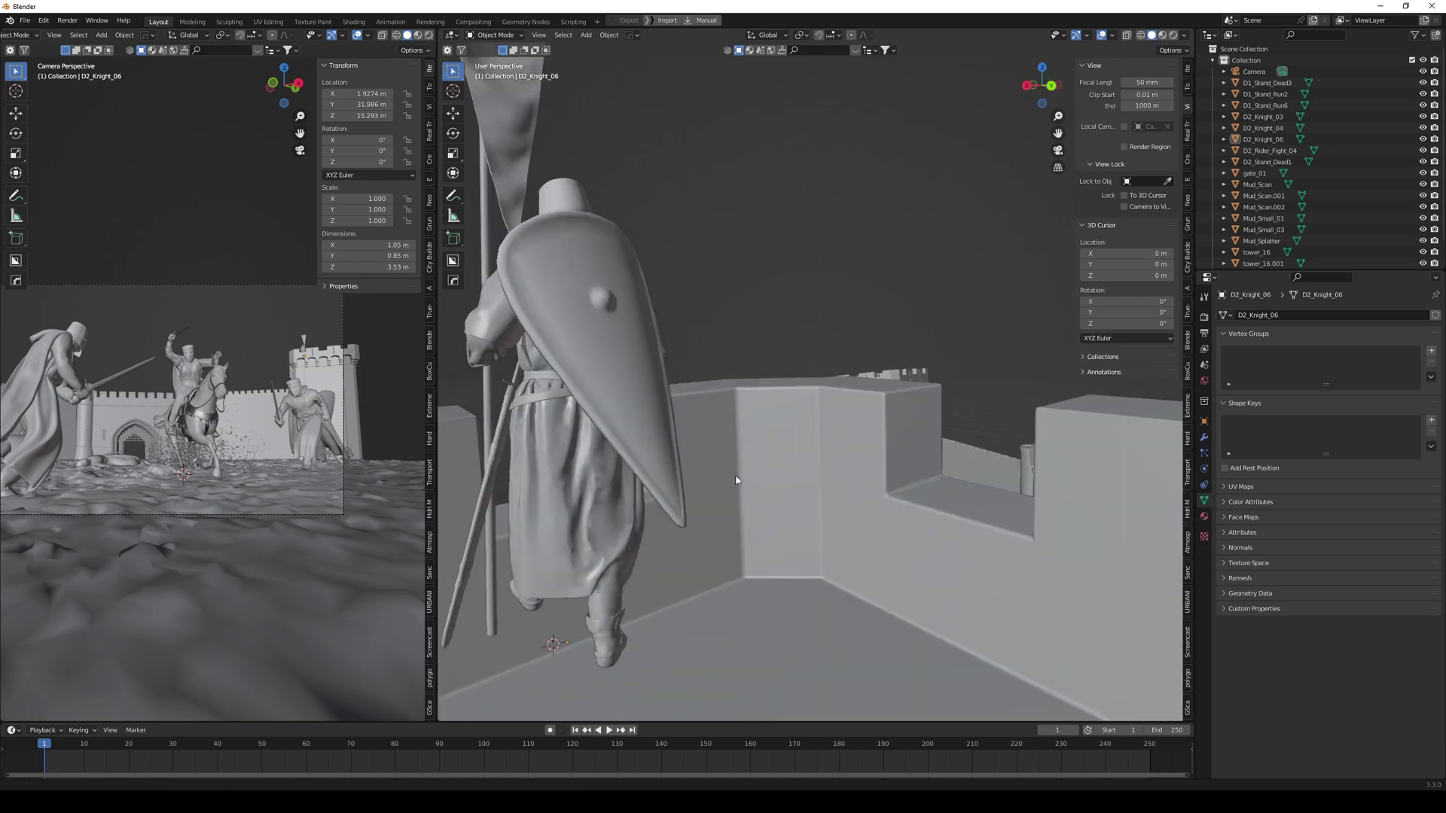
{"action": "middle_click_drag", "start_coordinate": [703, 477], "coordinate": [565, 554], "text": "shift"}
{"action": "scroll", "coordinate": [678, 491], "scroll_direction": "down", "scroll_amount": 10}
Step: Select D2_Knight_04 and move it by the gate, then up onto the wall top
{"action": "left_click", "coordinate": [558, 556]}
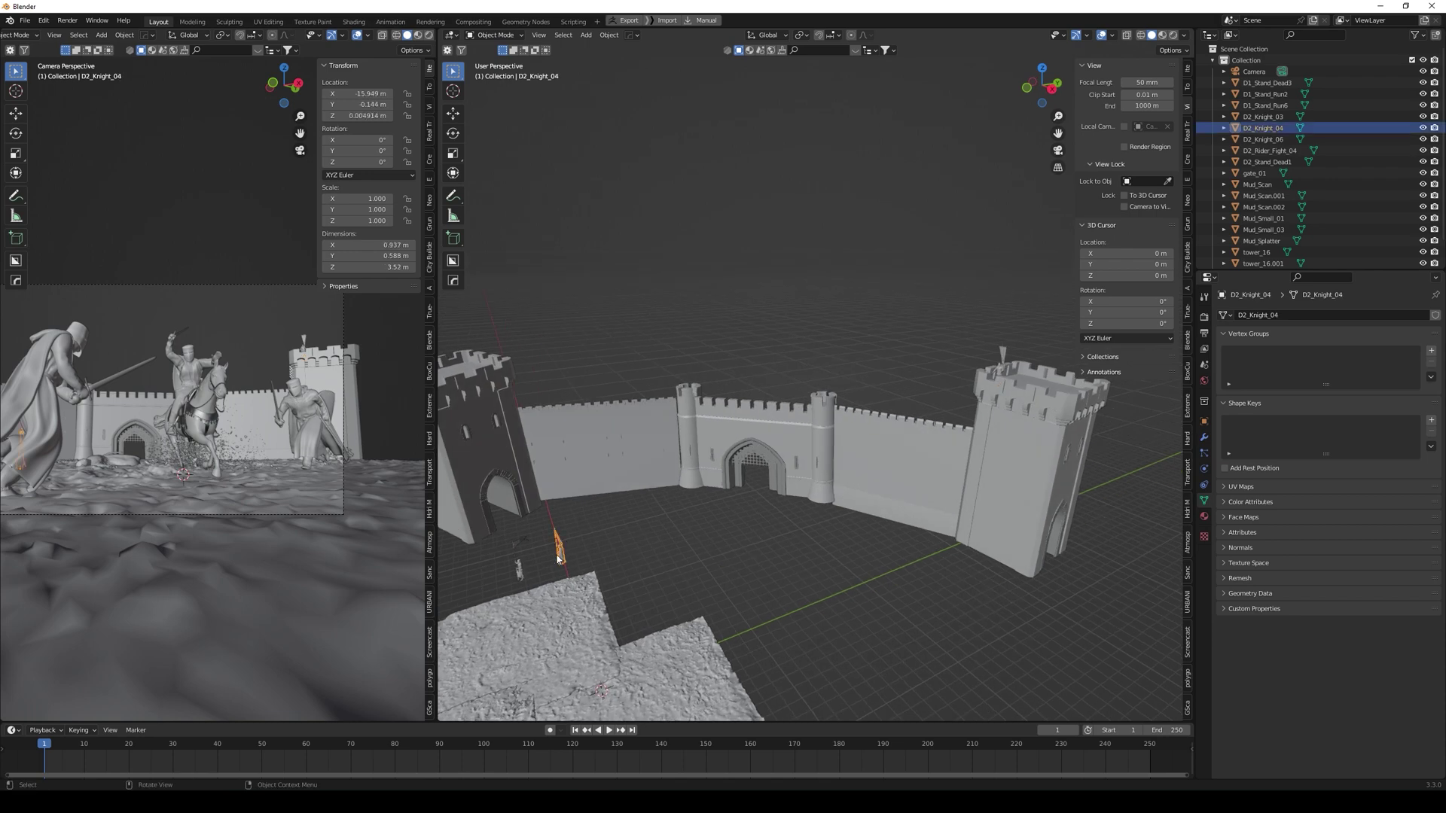
{"action": "key", "text": "g"}
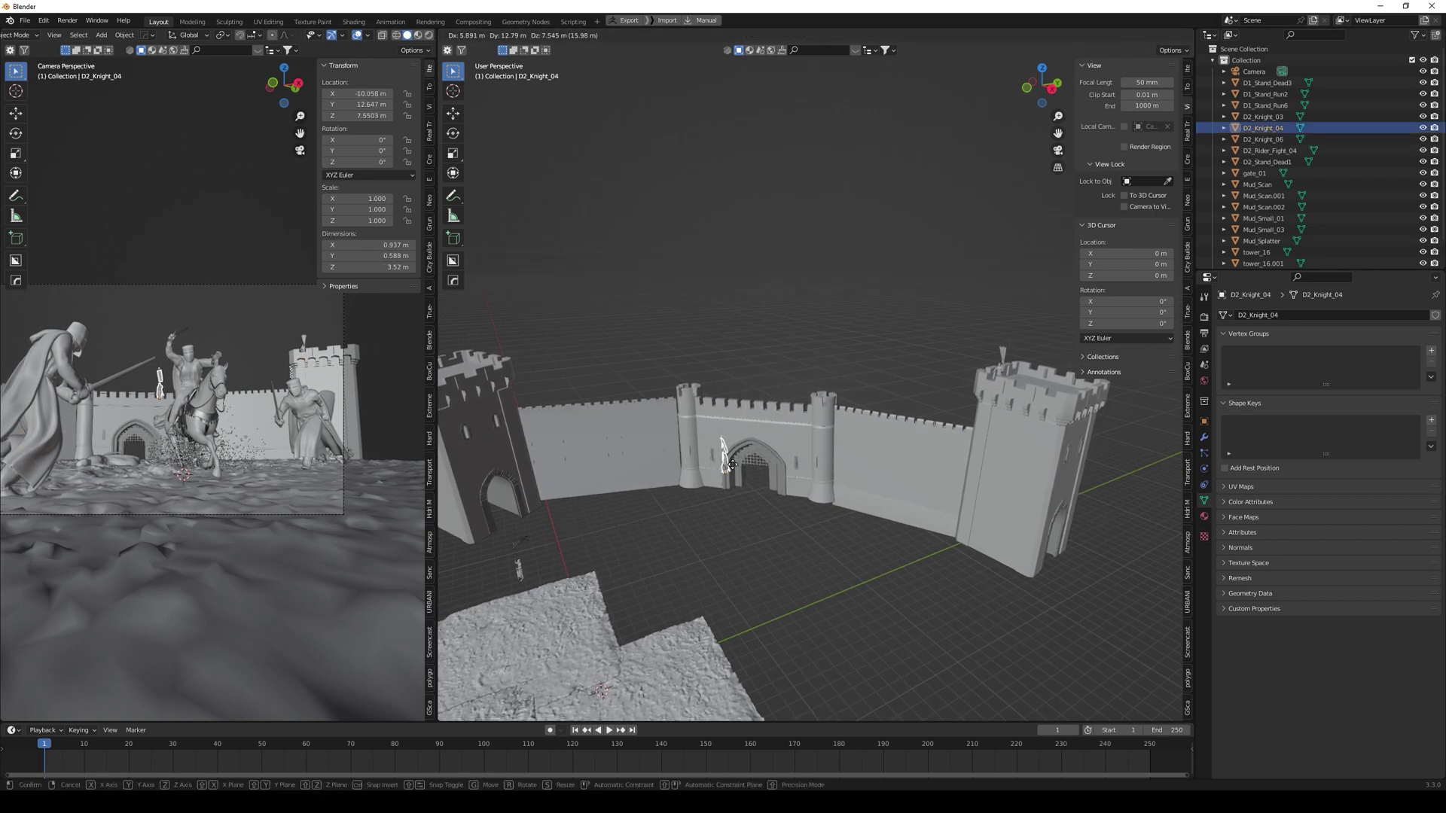
{"action": "left_click", "coordinate": [734, 468]}
{"action": "scroll", "coordinate": [721, 479], "scroll_direction": "up", "scroll_amount": 6}
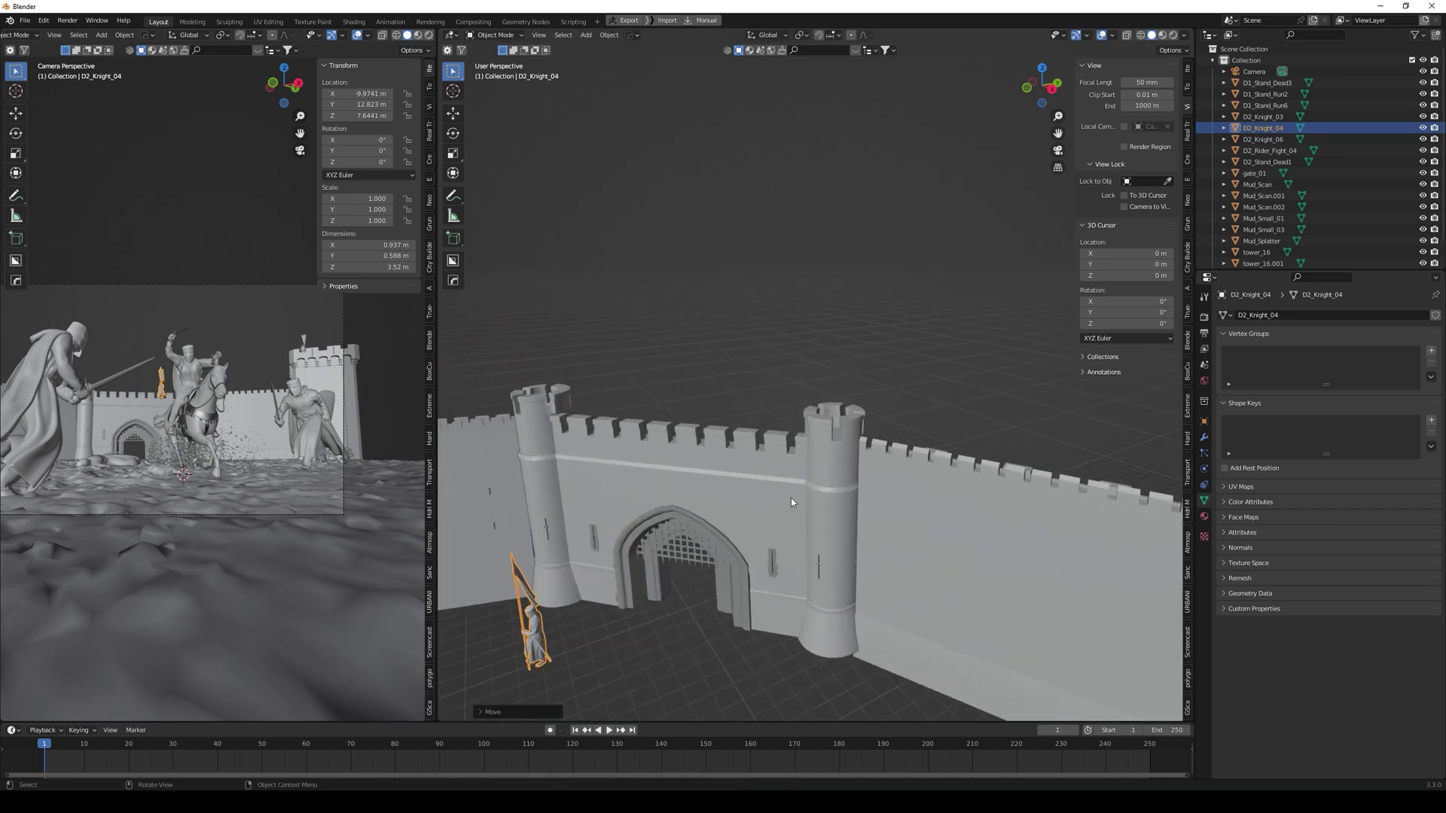
{"action": "key", "text": "g"}
{"action": "left_click", "coordinate": [849, 384]}
Step: Shift D2_Knight_04 onto the right-hand wall, adjusting it from several orbit angles
{"action": "scroll", "coordinate": [702, 468], "scroll_direction": "down", "scroll_amount": 4}
{"action": "middle_click_drag", "start_coordinate": [702, 469], "coordinate": [653, 478]}
{"action": "key", "text": "g"}
{"action": "left_click", "coordinate": [911, 505]}
{"action": "scroll", "coordinate": [911, 505], "scroll_direction": "down", "scroll_amount": 3}
{"action": "middle_click_drag", "start_coordinate": [912, 505], "coordinate": [861, 498]}
{"action": "key", "text": "g"}
{"action": "left_click", "coordinate": [928, 537]}
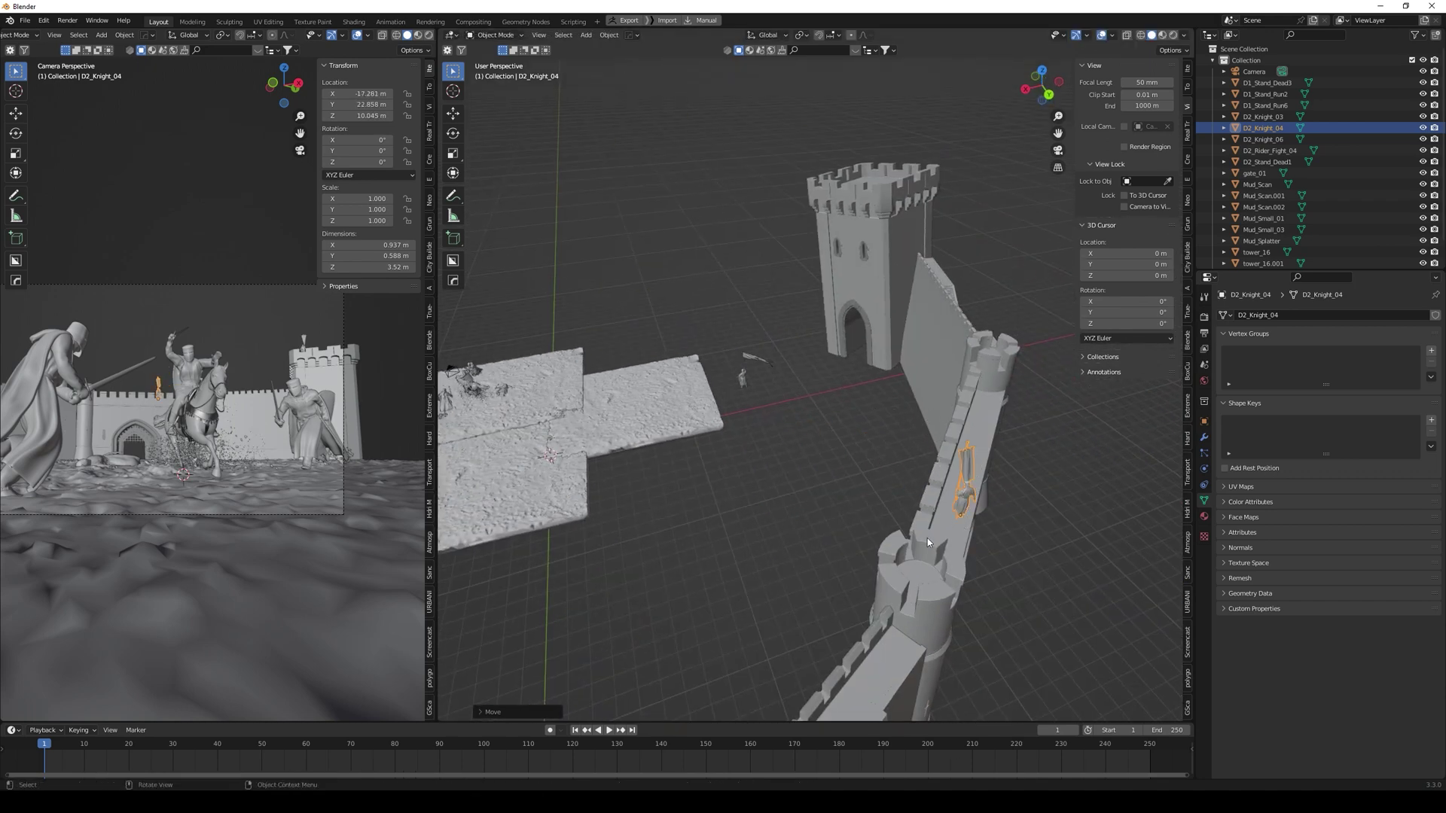
{"action": "scroll", "coordinate": [928, 538], "scroll_direction": "up", "scroll_amount": 5}
{"action": "middle_click_drag", "start_coordinate": [927, 537], "coordinate": [844, 509]}
{"action": "key", "text": "g"}
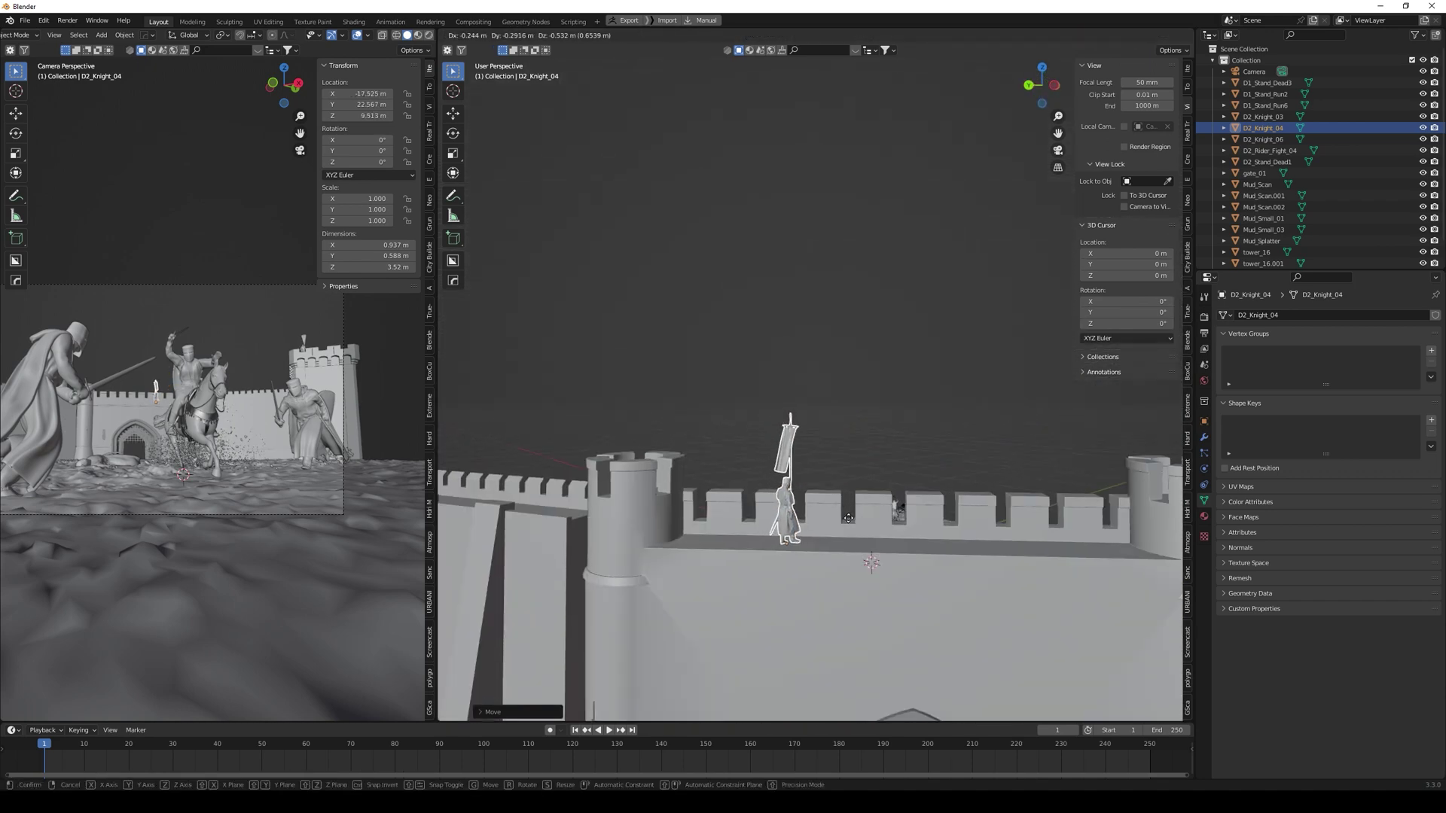
{"action": "left_click", "coordinate": [848, 518]}
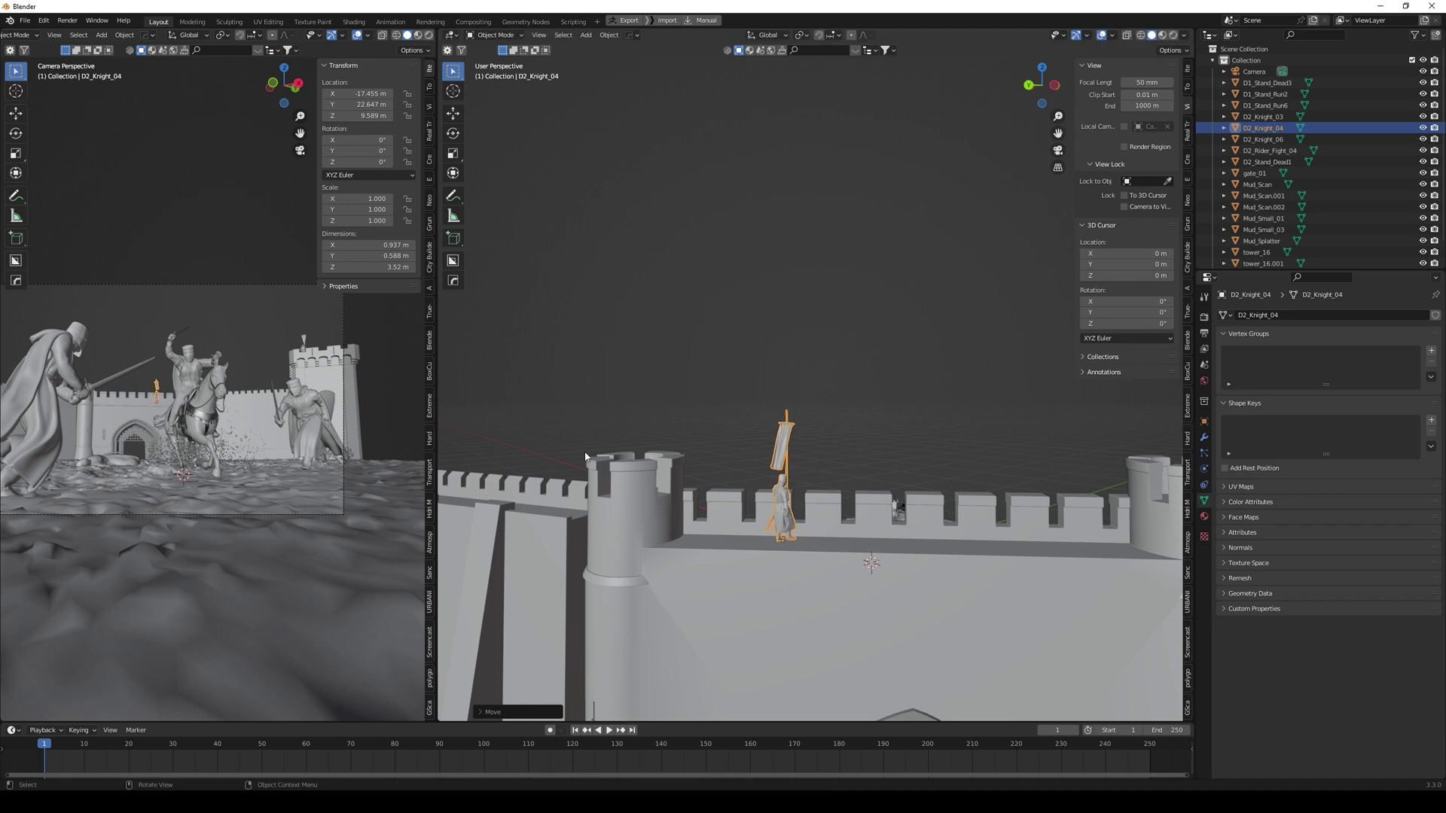
Step: Slide the knight onto the wall-walk beside the round tower, about X -17.47, Y 22.60, Z 9.66 m
{"action": "left_click", "coordinate": [674, 420]}
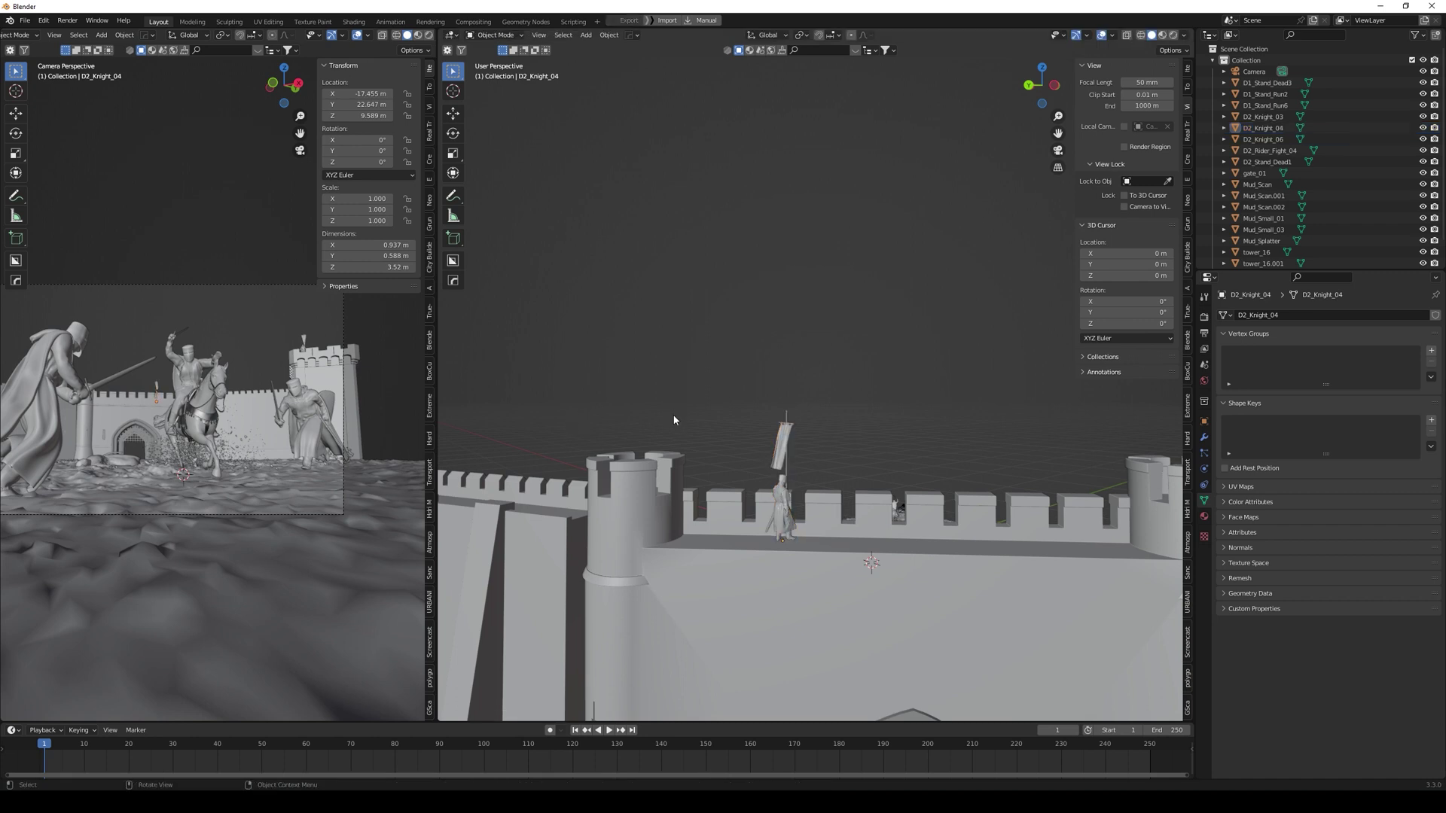
{"action": "left_click", "coordinate": [793, 517]}
{"action": "key", "text": "g"}
{"action": "left_click_drag", "start_coordinate": [626, 466], "coordinate": [789, 511]}
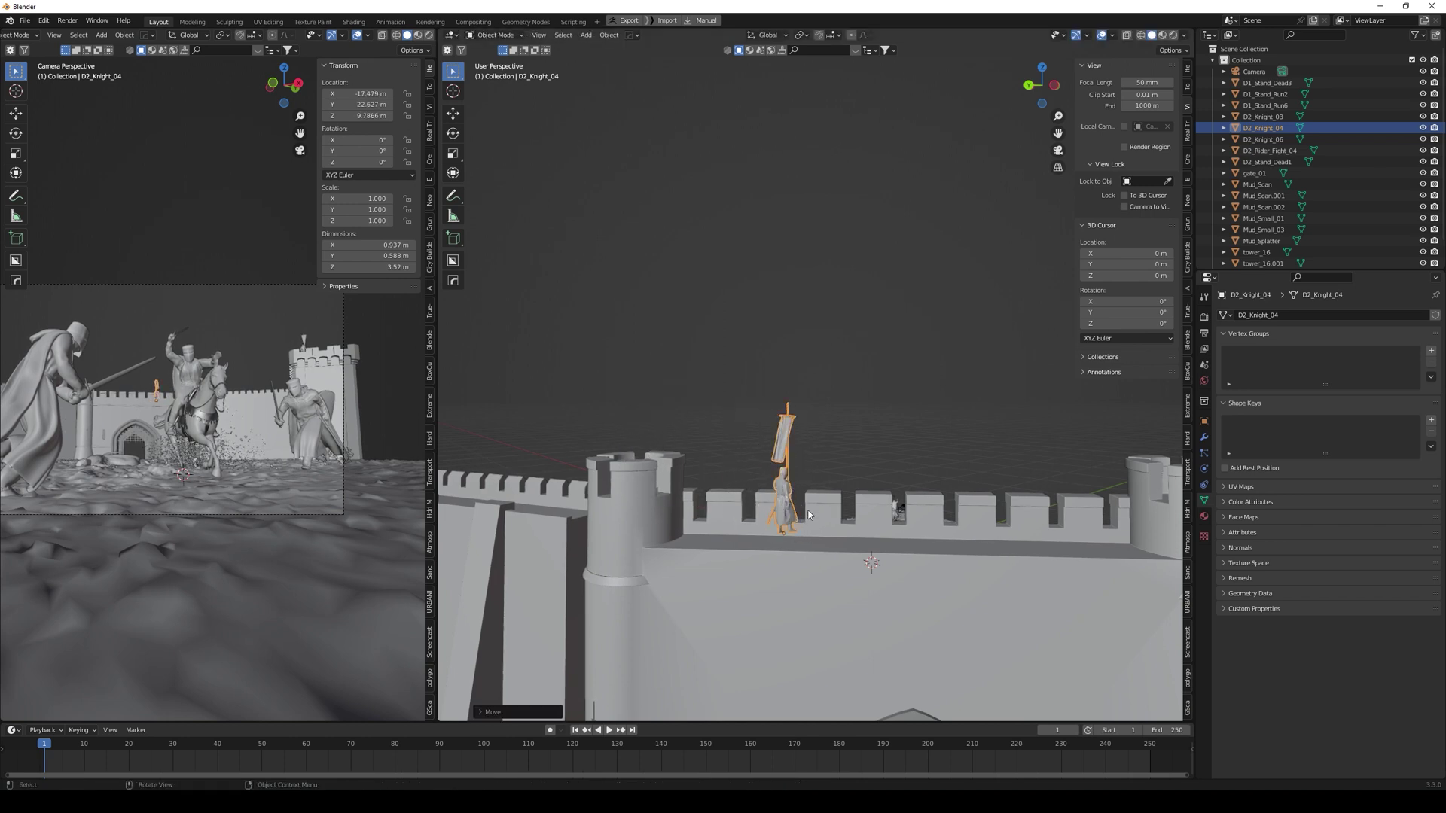
{"action": "left_click", "coordinate": [837, 458]}
{"action": "middle_click_drag", "start_coordinate": [797, 472], "coordinate": [829, 477]}
{"action": "scroll", "coordinate": [829, 477], "scroll_direction": "up", "scroll_amount": 3}
{"action": "left_click", "coordinate": [893, 497]}
{"action": "key", "text": "g"}
{"action": "left_click", "coordinate": [882, 505]}
Step: Deselect D2_Knight_04, re-centre the camera frame, and select the small knight D2_Knight_03
{"action": "left_click", "coordinate": [747, 451]}
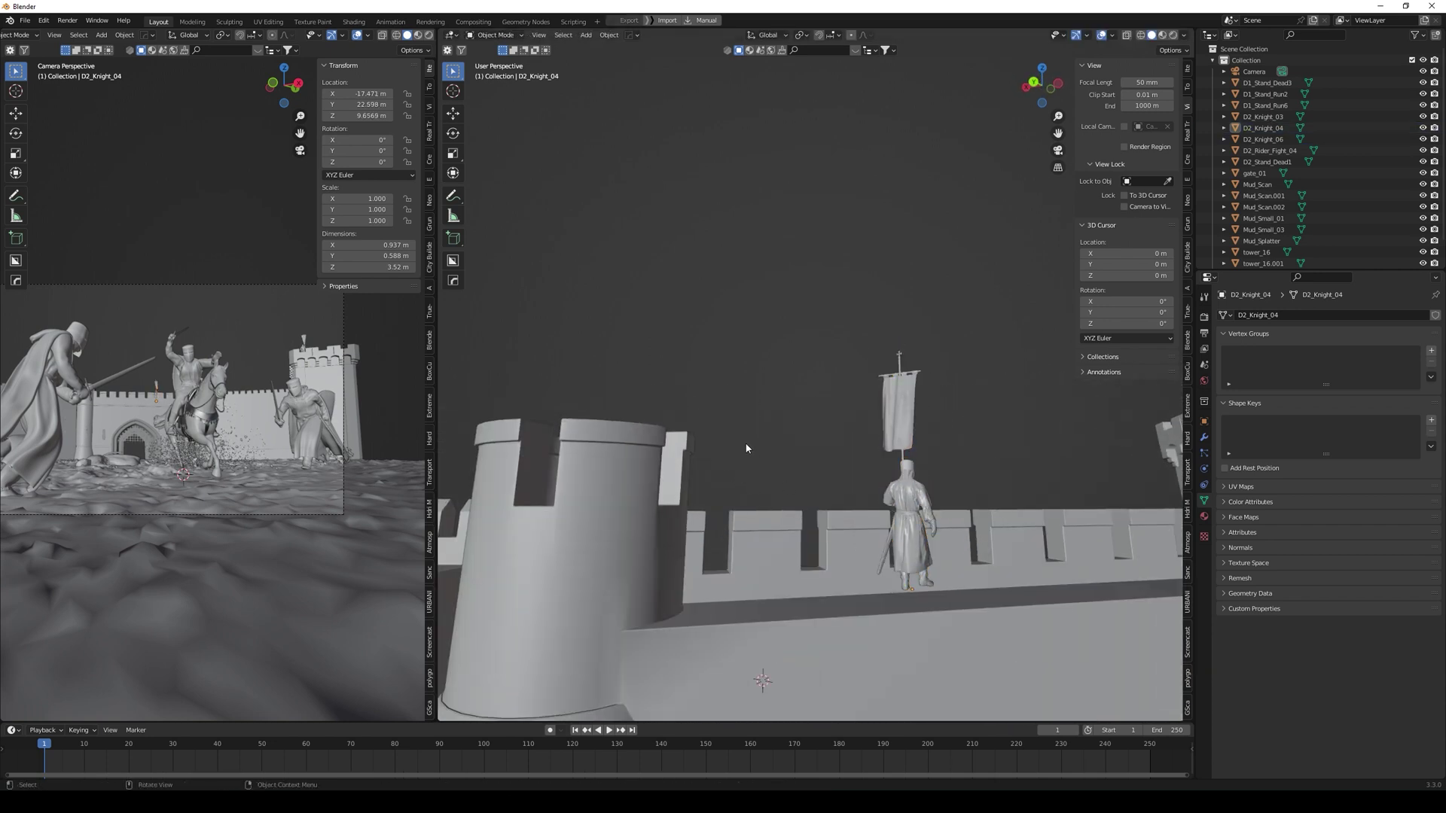
{"action": "middle_click_drag", "start_coordinate": [747, 452], "coordinate": [696, 486]}
{"action": "scroll", "coordinate": [173, 399], "scroll_direction": "down", "scroll_amount": 2}
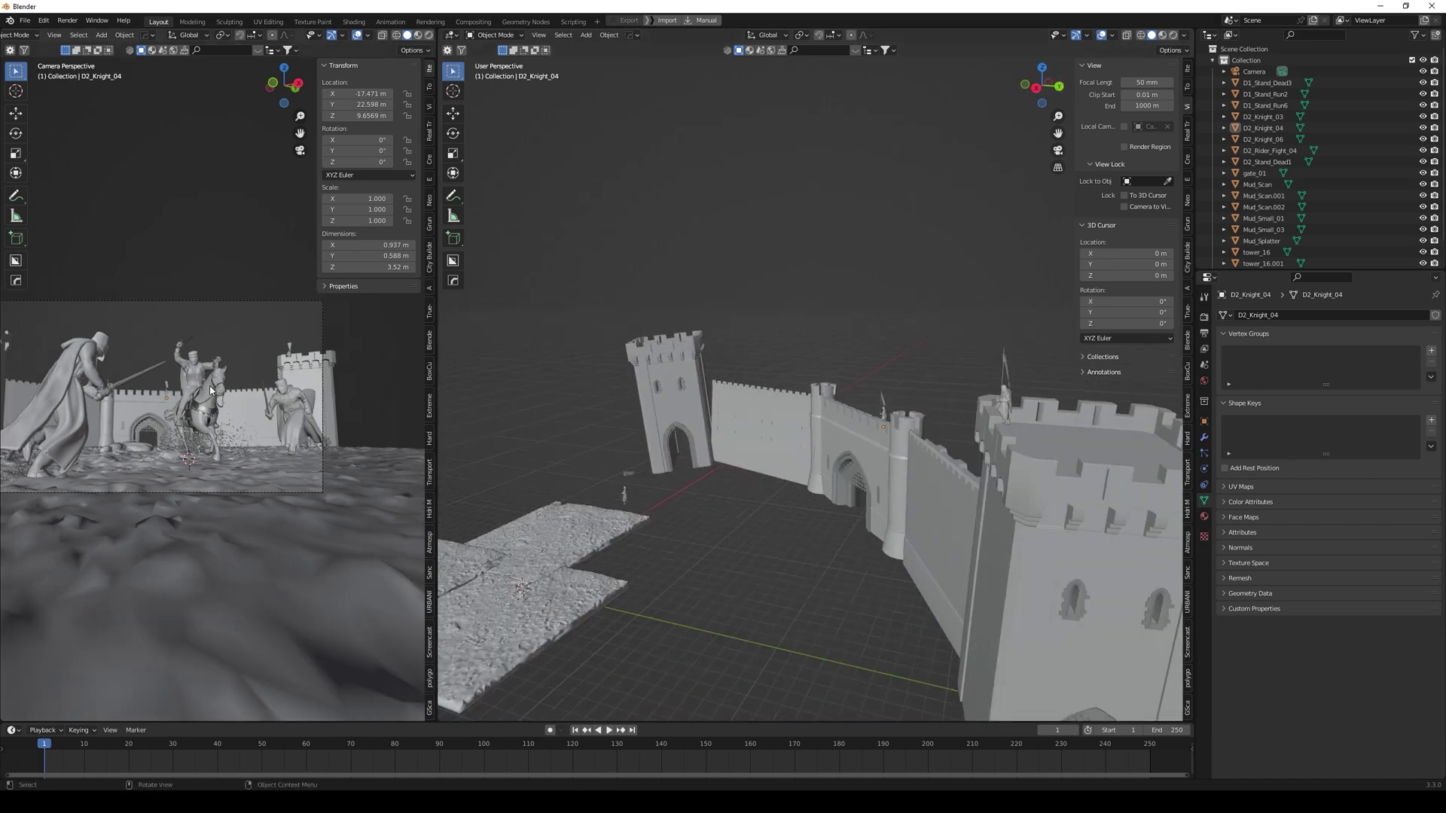
{"action": "middle_click_drag", "start_coordinate": [154, 396], "coordinate": [193, 407], "text": "shift"}
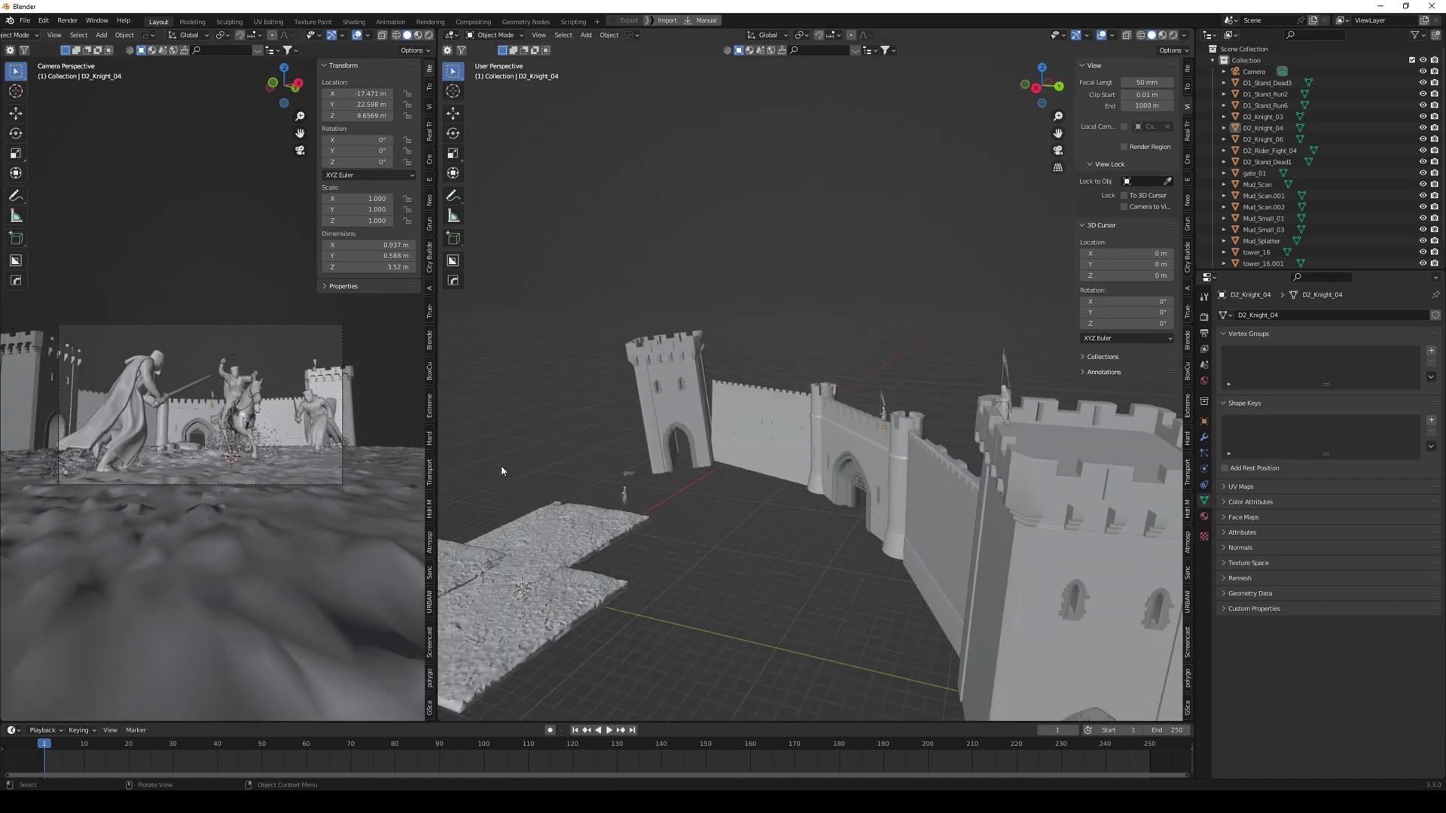
{"action": "left_click", "coordinate": [626, 495]}
Step: Drop D2_Knight_03 onto the castle wall-top
{"action": "key", "text": "g"}
{"action": "left_click", "coordinate": [814, 423]}
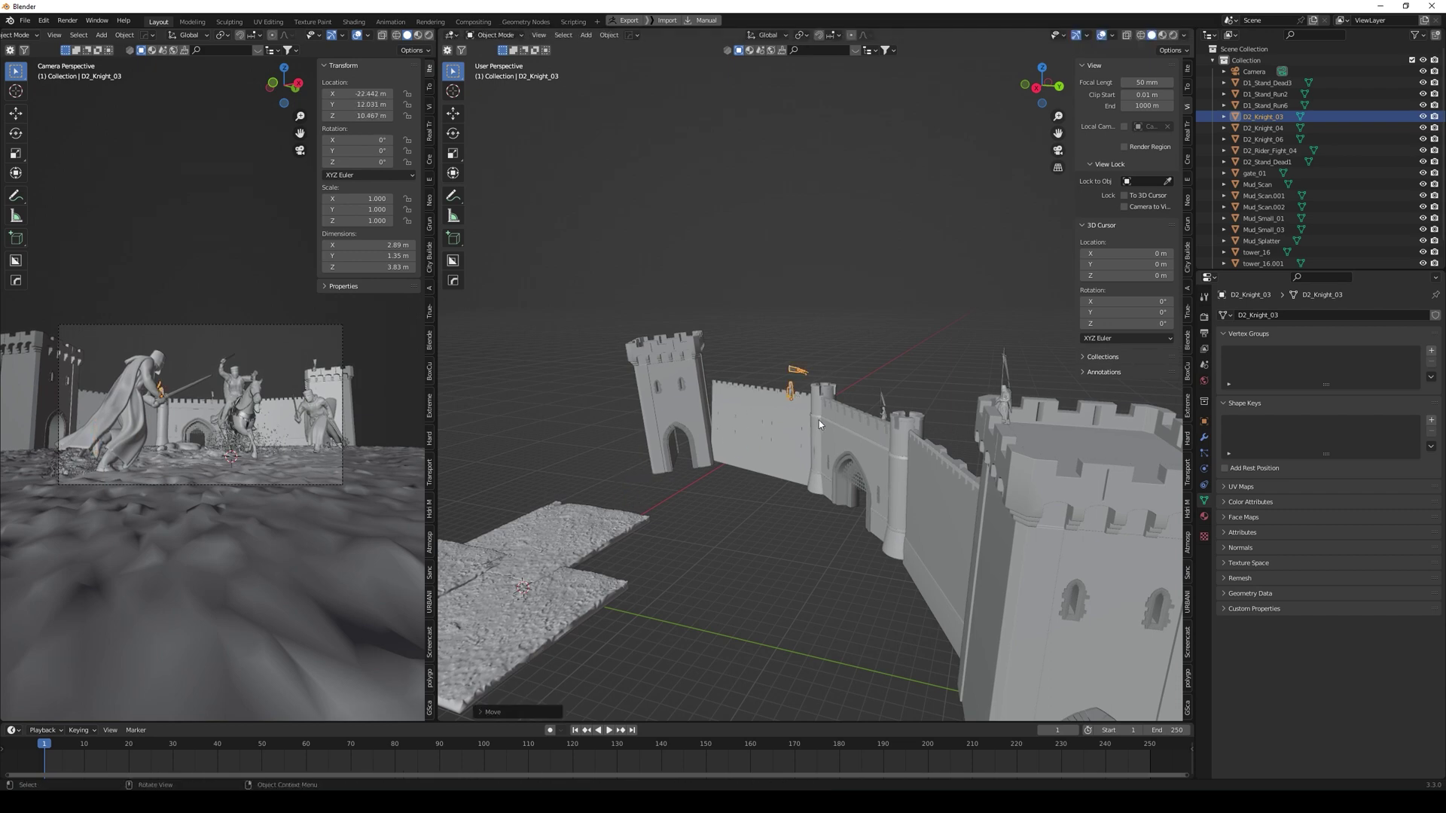
{"action": "middle_click_drag", "start_coordinate": [815, 423], "coordinate": [824, 481]}
{"action": "key", "text": "g"}
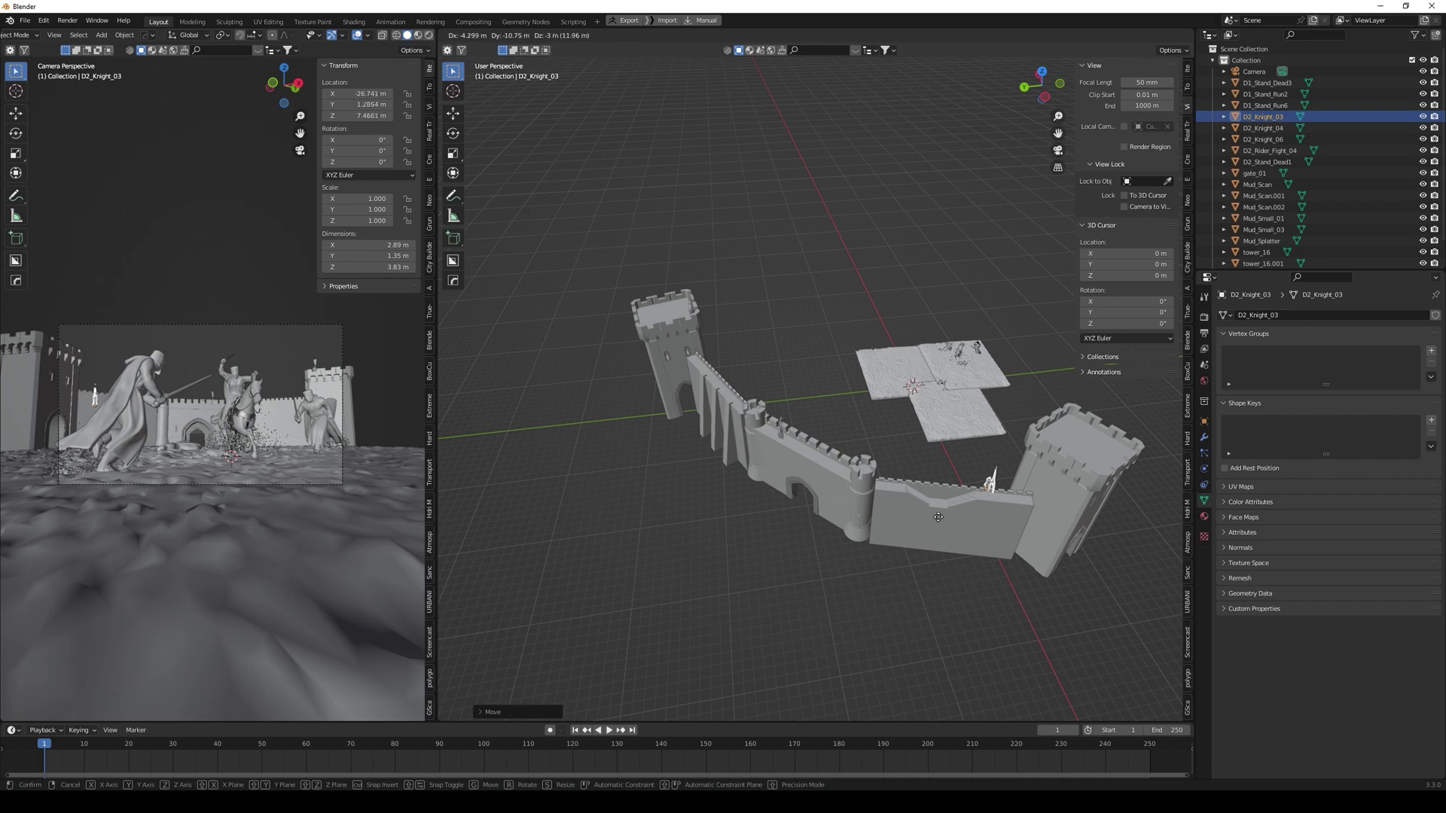
{"action": "left_click", "coordinate": [941, 520]}
{"action": "scroll", "coordinate": [932, 512], "scroll_direction": "down", "scroll_amount": 2}
{"action": "middle_click_drag", "start_coordinate": [932, 509], "coordinate": [900, 512]}
Step: Shift D2_Knight_03 sideways along the wall in top view and raise it
{"action": "key", "text": "KP_7"}
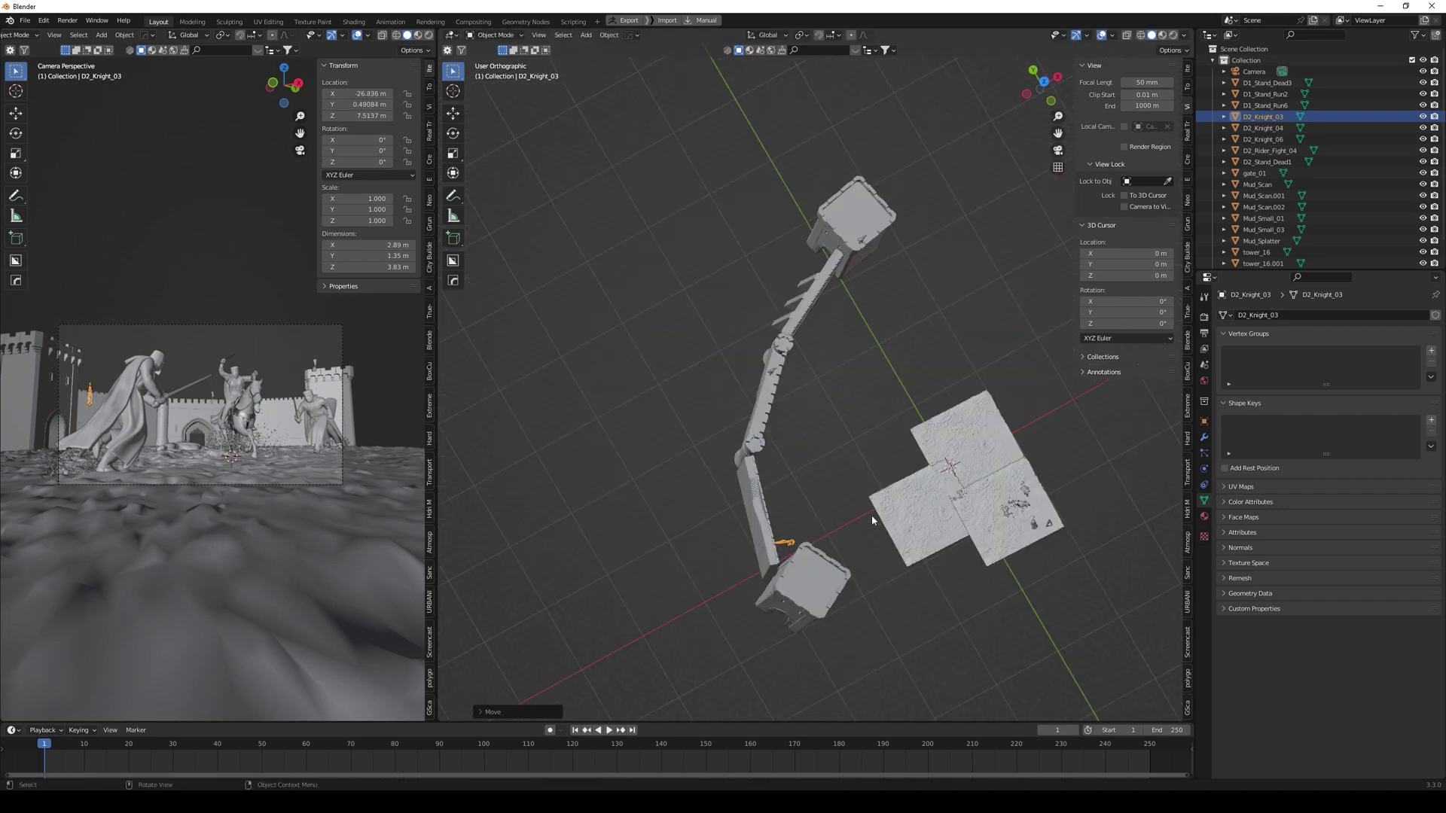
{"action": "scroll", "coordinate": [742, 580], "scroll_direction": "up", "scroll_amount": 3}
{"action": "middle_click_drag", "start_coordinate": [625, 626], "coordinate": [881, 307], "text": "shift"}
{"action": "key", "text": "g"}
{"action": "left_click", "coordinate": [746, 349]}
{"action": "key", "text": "g"}
{"action": "left_click", "coordinate": [851, 329]}
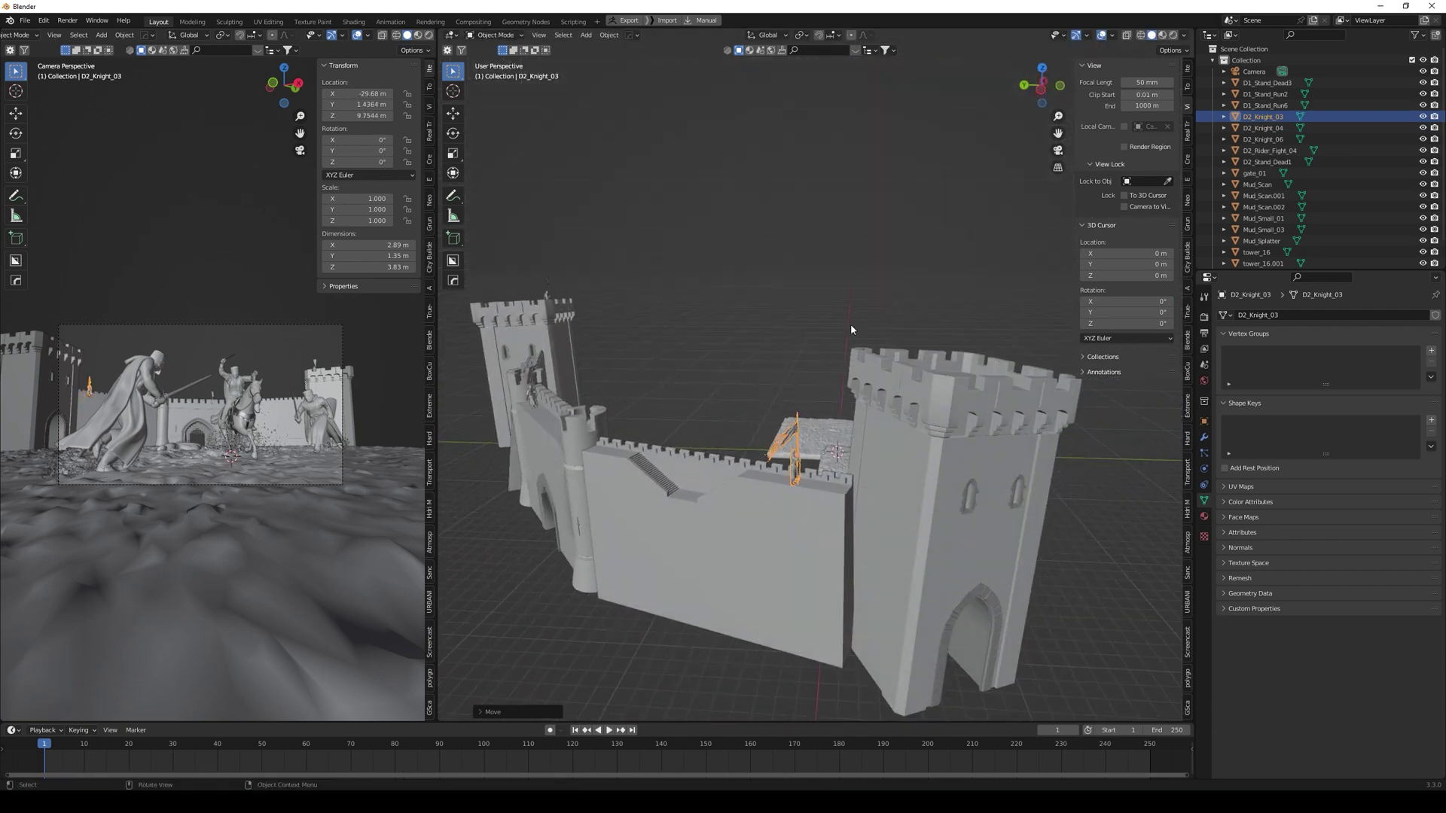
Step: Rotate the knight 69.6° to face along the wall and nudge it into place
{"action": "key", "text": "KP_7"}
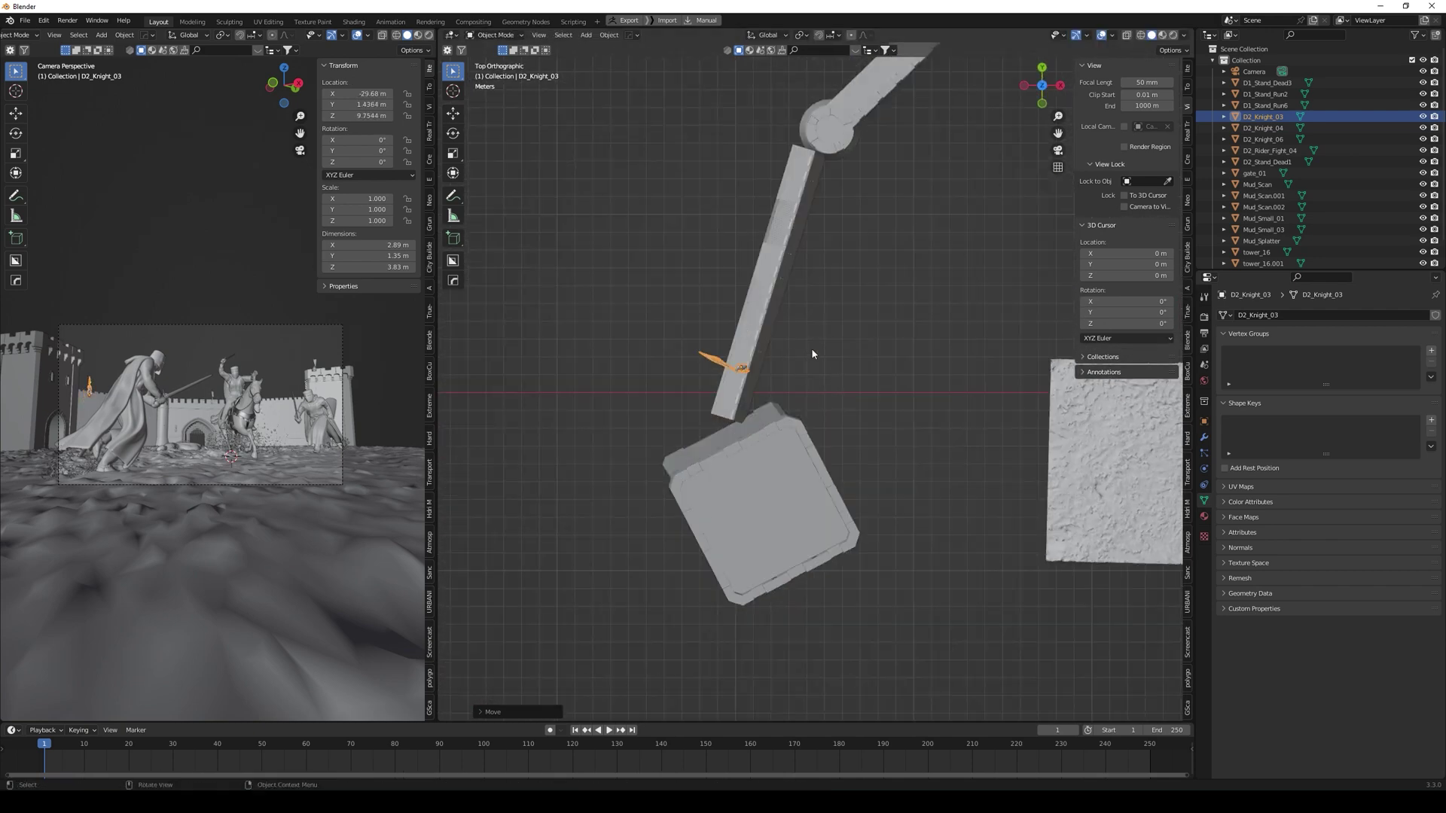
{"action": "key", "text": "r"}
{"action": "left_click", "coordinate": [750, 283]}
{"action": "key", "text": "g"}
{"action": "scroll", "coordinate": [729, 385], "scroll_direction": "up", "scroll_amount": 6}
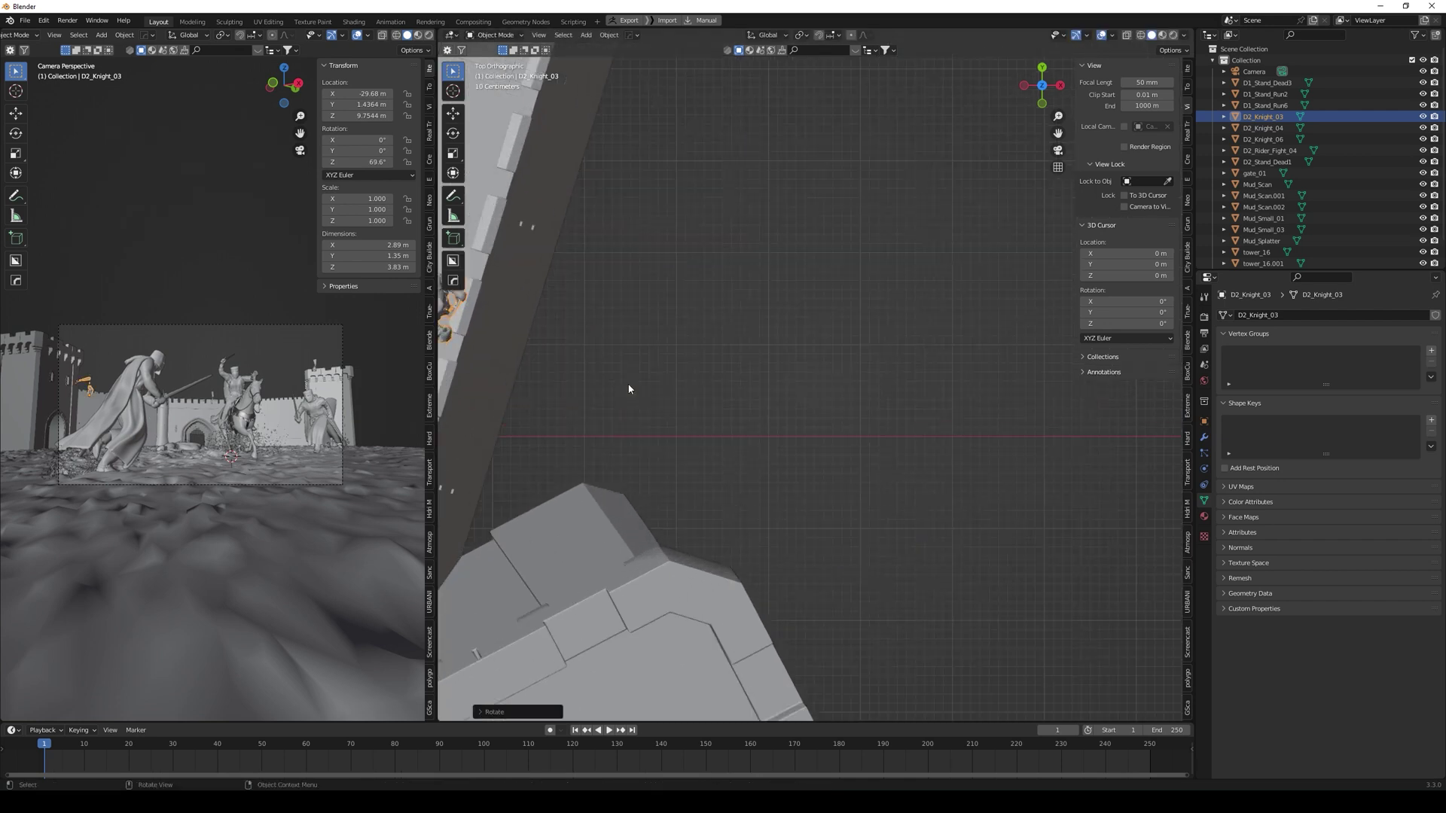
{"action": "left_click", "coordinate": [514, 296]}
Step: Settle the knight standing on the battlement at about X -29.49, Y 2.66, Z 9.91 m
{"action": "middle_click_drag", "start_coordinate": [514, 296], "coordinate": [797, 499]}
{"action": "scroll", "coordinate": [663, 199], "scroll_direction": "down", "scroll_amount": 5}
{"action": "scroll", "coordinate": [797, 500], "scroll_direction": "up", "scroll_amount": 5}
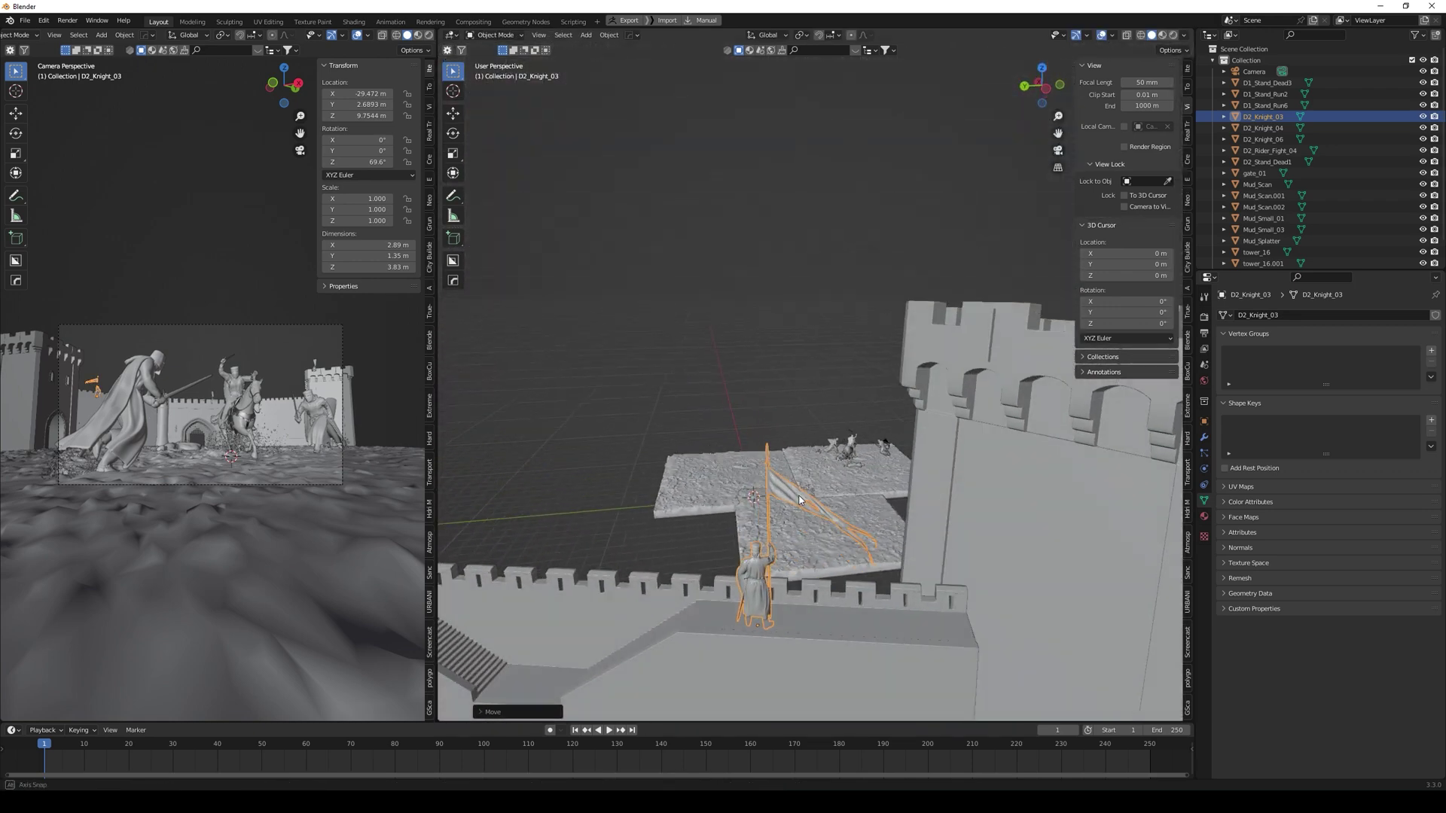
{"action": "key", "text": "g"}
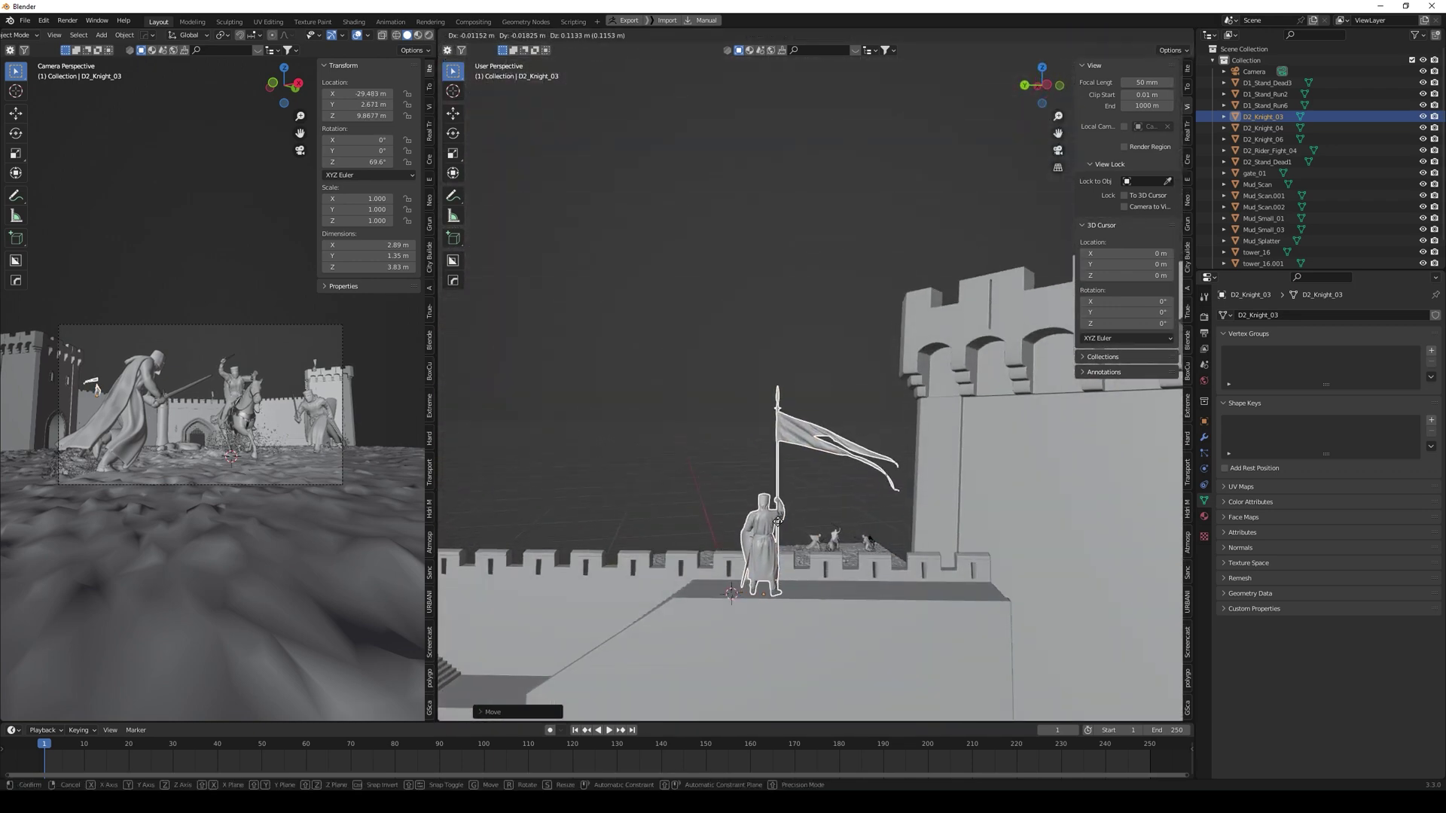
{"action": "left_click", "coordinate": [779, 524]}
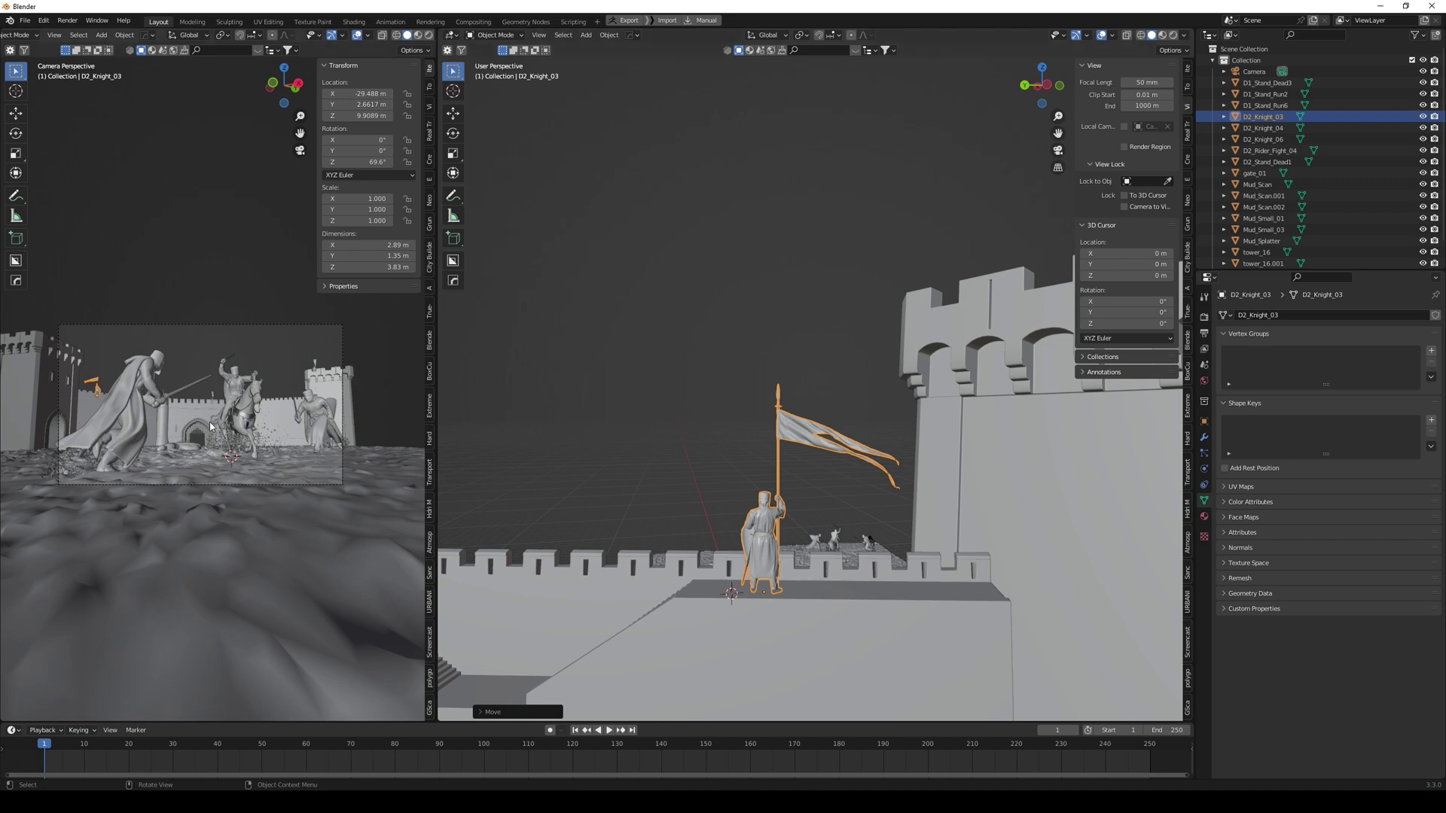
Step: Duplicate the flag-bearing knight D2_Knight_03 from a top-down view of the castle
{"action": "scroll", "coordinate": [692, 459], "scroll_direction": "down", "scroll_amount": 4}
{"action": "middle_click_drag", "start_coordinate": [691, 458], "coordinate": [685, 538]}
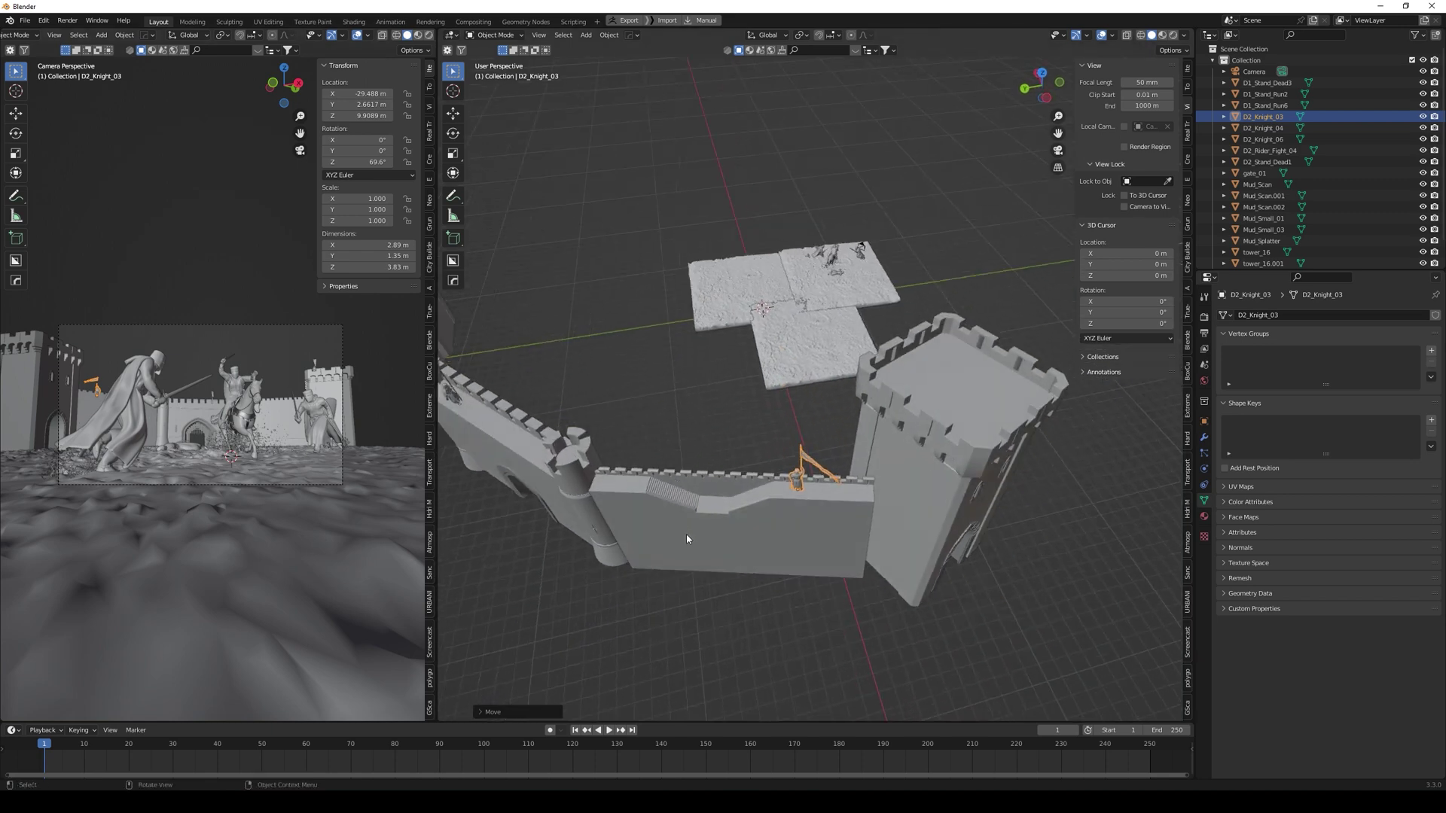
{"action": "key", "text": "KP_7"}
{"action": "scroll", "coordinate": [684, 532], "scroll_direction": "down", "scroll_amount": 2}
{"action": "middle_click_drag", "start_coordinate": [735, 434], "coordinate": [686, 576], "text": "shift"}
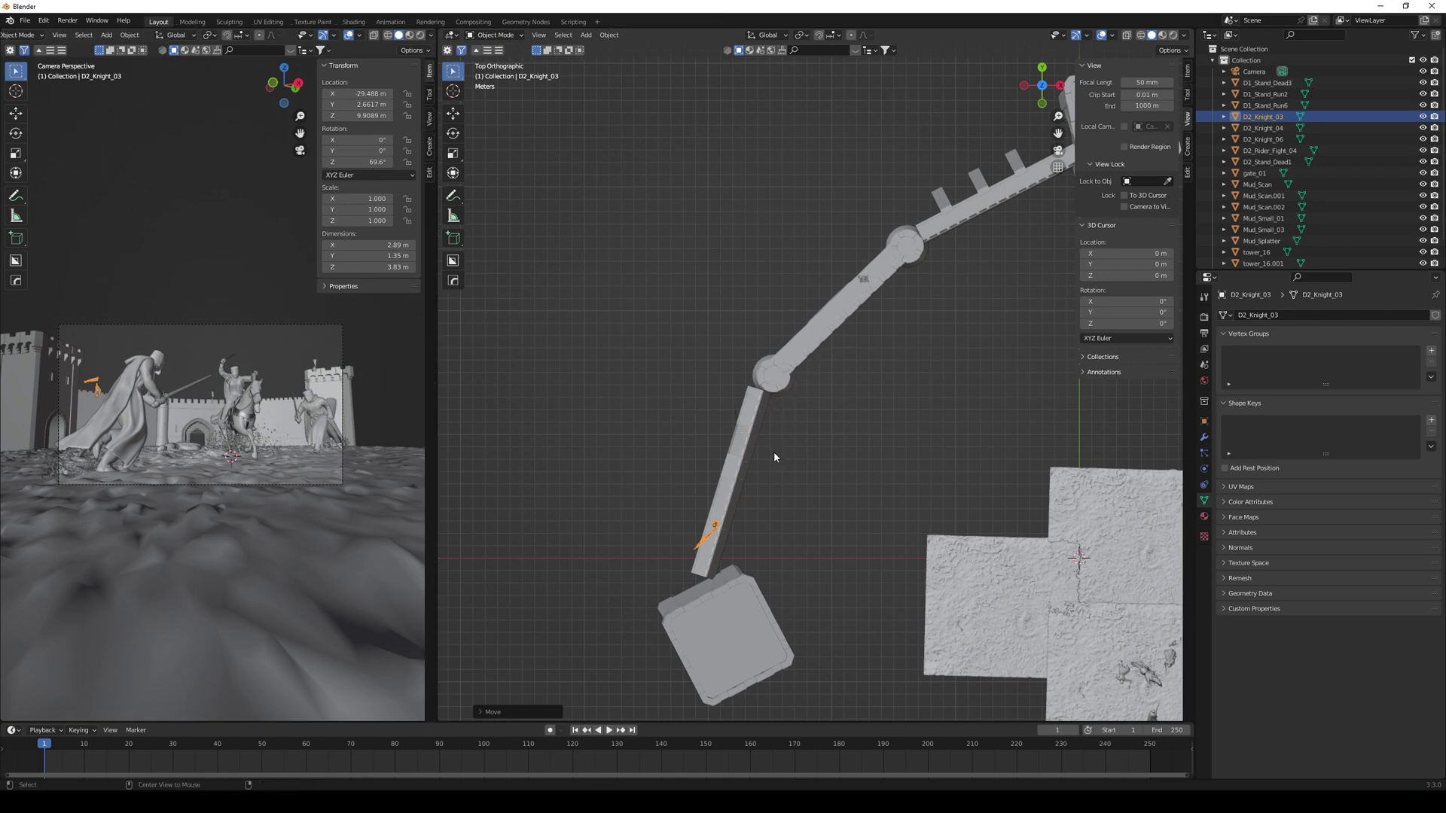
{"action": "key", "text": "shift+d"}
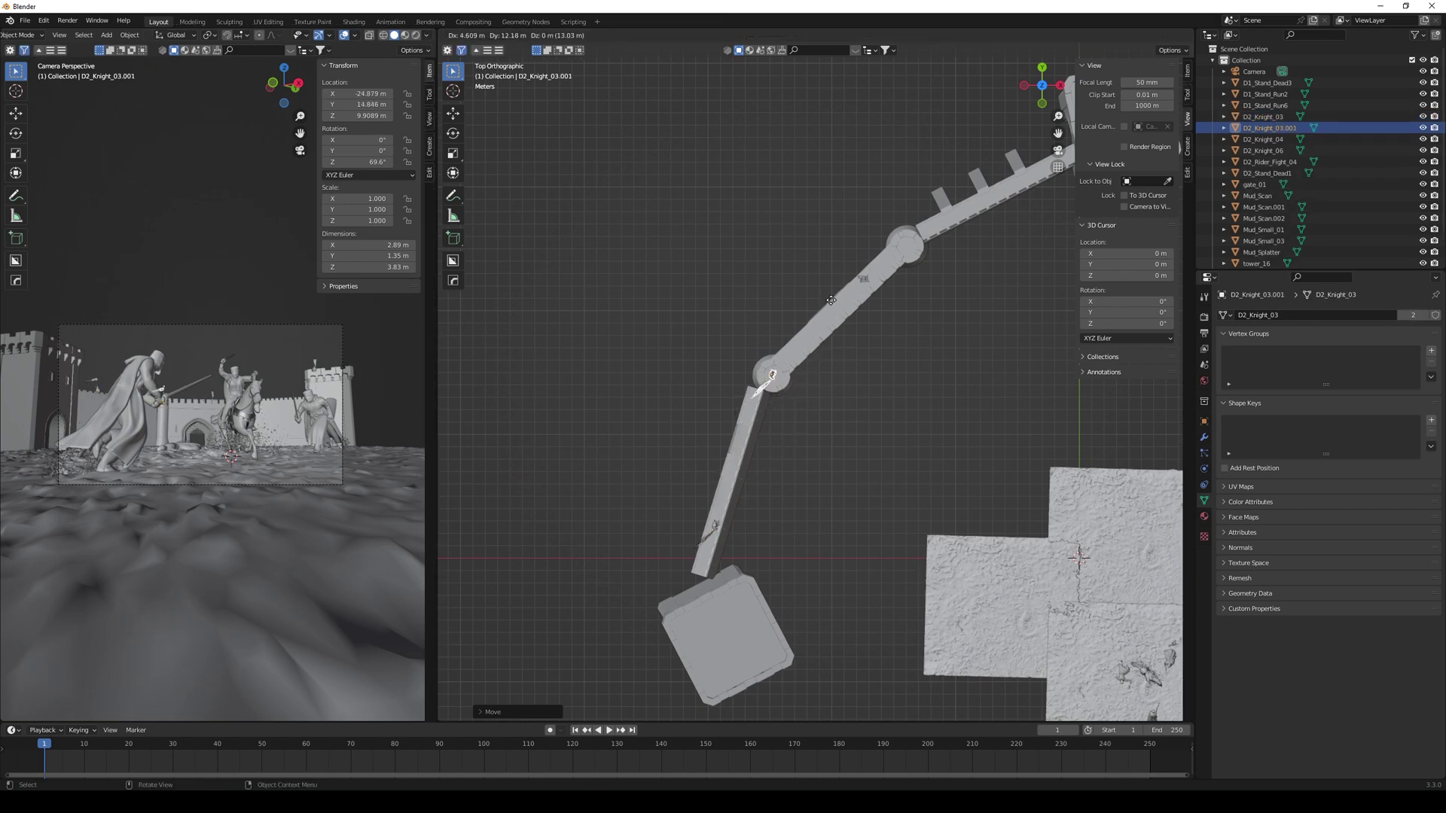
Step: Place linked copy D2_Knight_03.001 on the wall-walk at about X -18.6, Y 21.402, Z 9.91 m
{"action": "left_click", "coordinate": [903, 309]}
{"action": "scroll", "coordinate": [885, 372], "scroll_direction": "up", "scroll_amount": 3}
{"action": "middle_click_drag", "start_coordinate": [885, 372], "coordinate": [556, 410]}
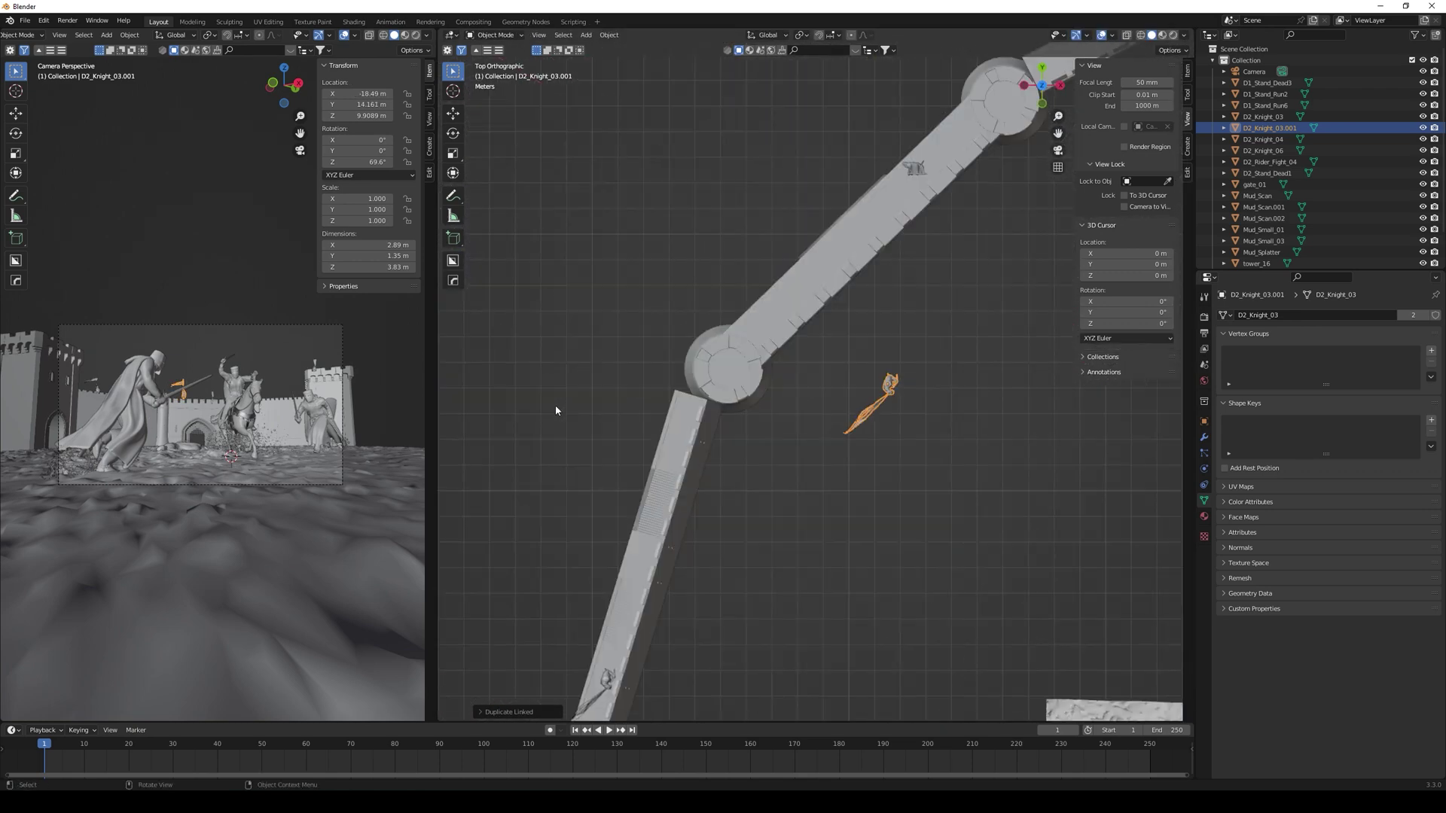
{"action": "key", "text": "g"}
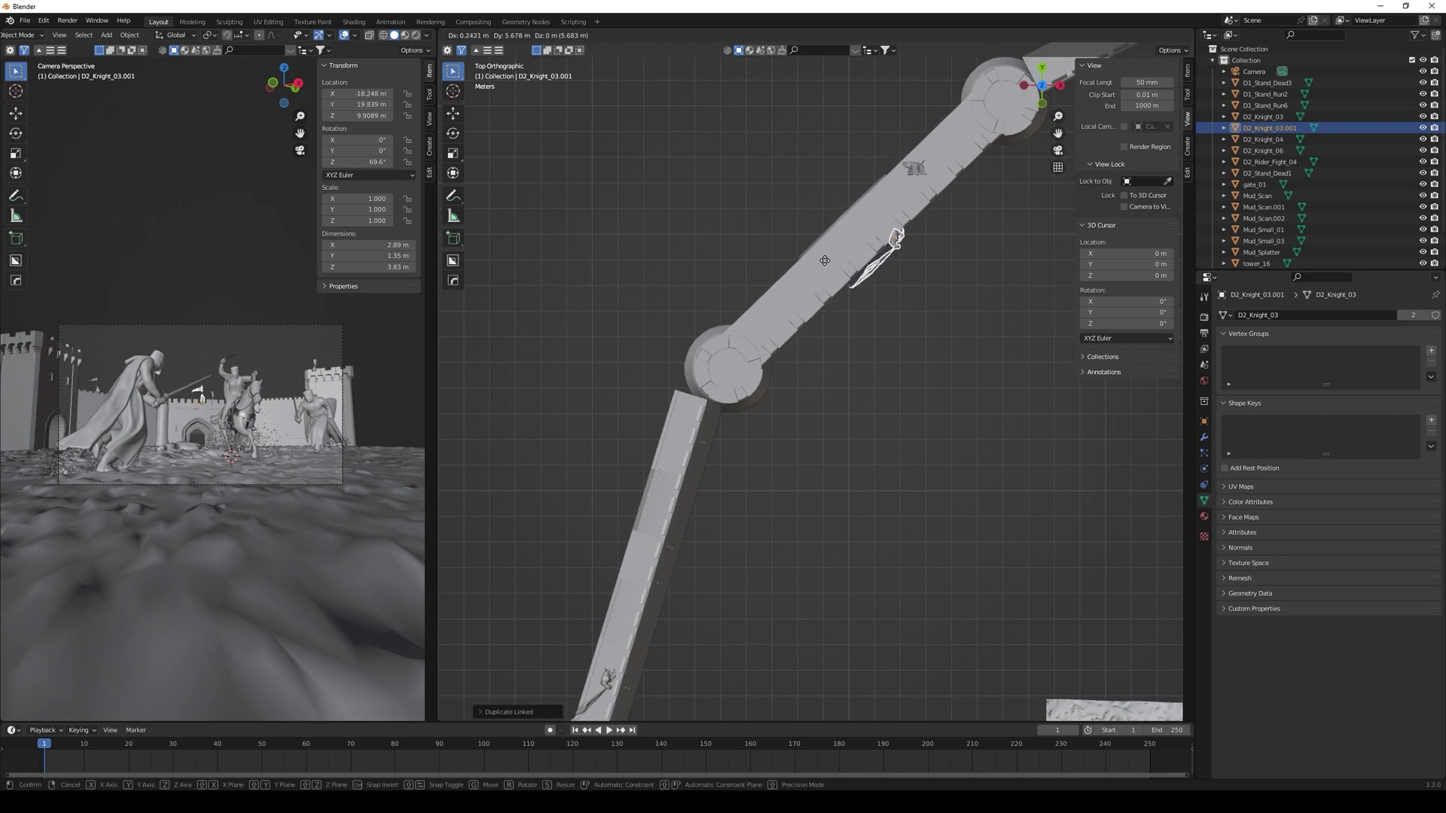
{"action": "left_click", "coordinate": [816, 220]}
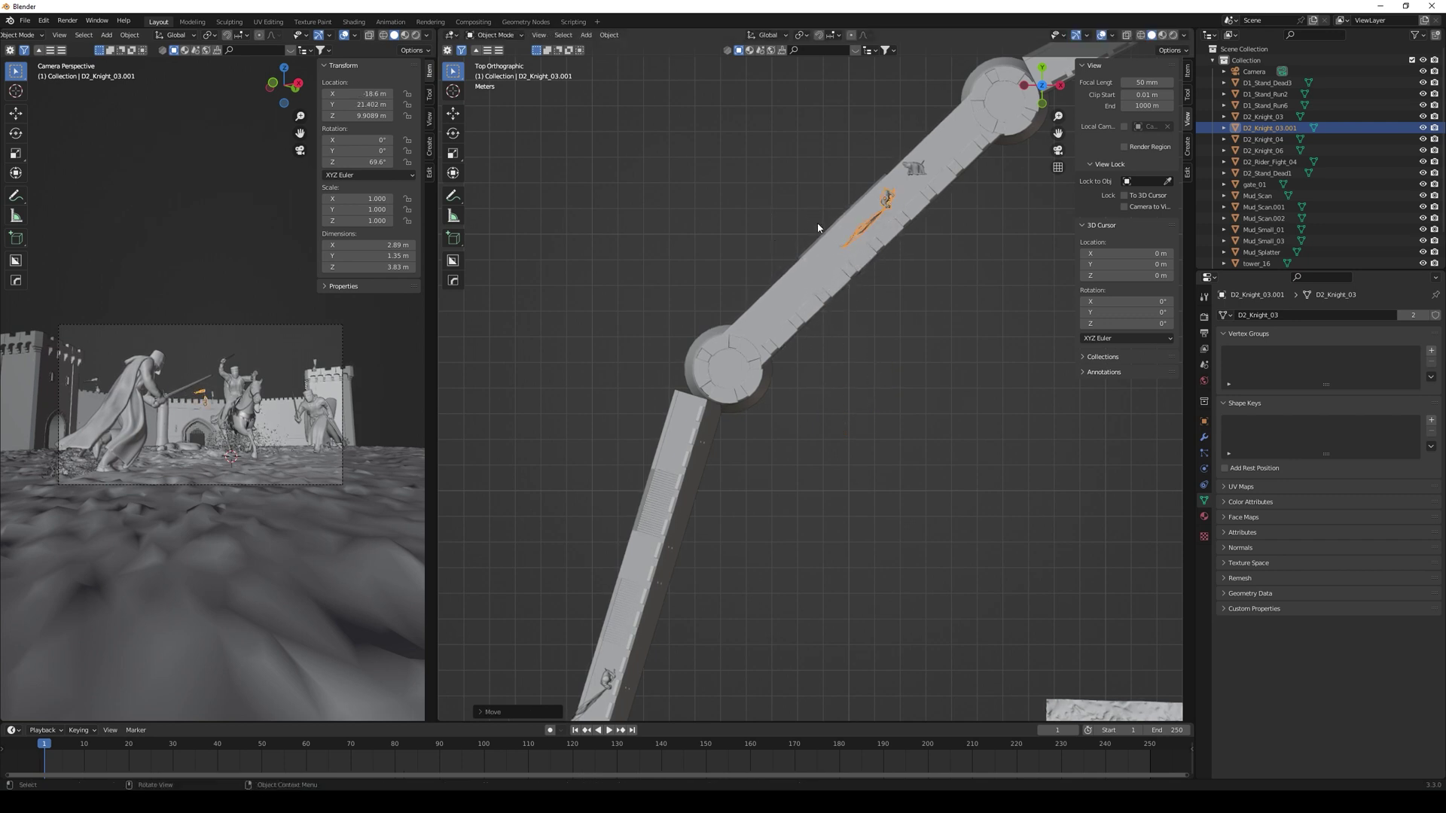
{"action": "left_click", "coordinate": [906, 371]}
{"action": "mouse_move", "coordinate": [932, 348]}
{"action": "middle_mouse_down"}
{"action": "mouse_move", "coordinate": [842, 250]}
{"action": "mouse_move", "coordinate": [905, 353]}
{"action": "middle_mouse_up"}
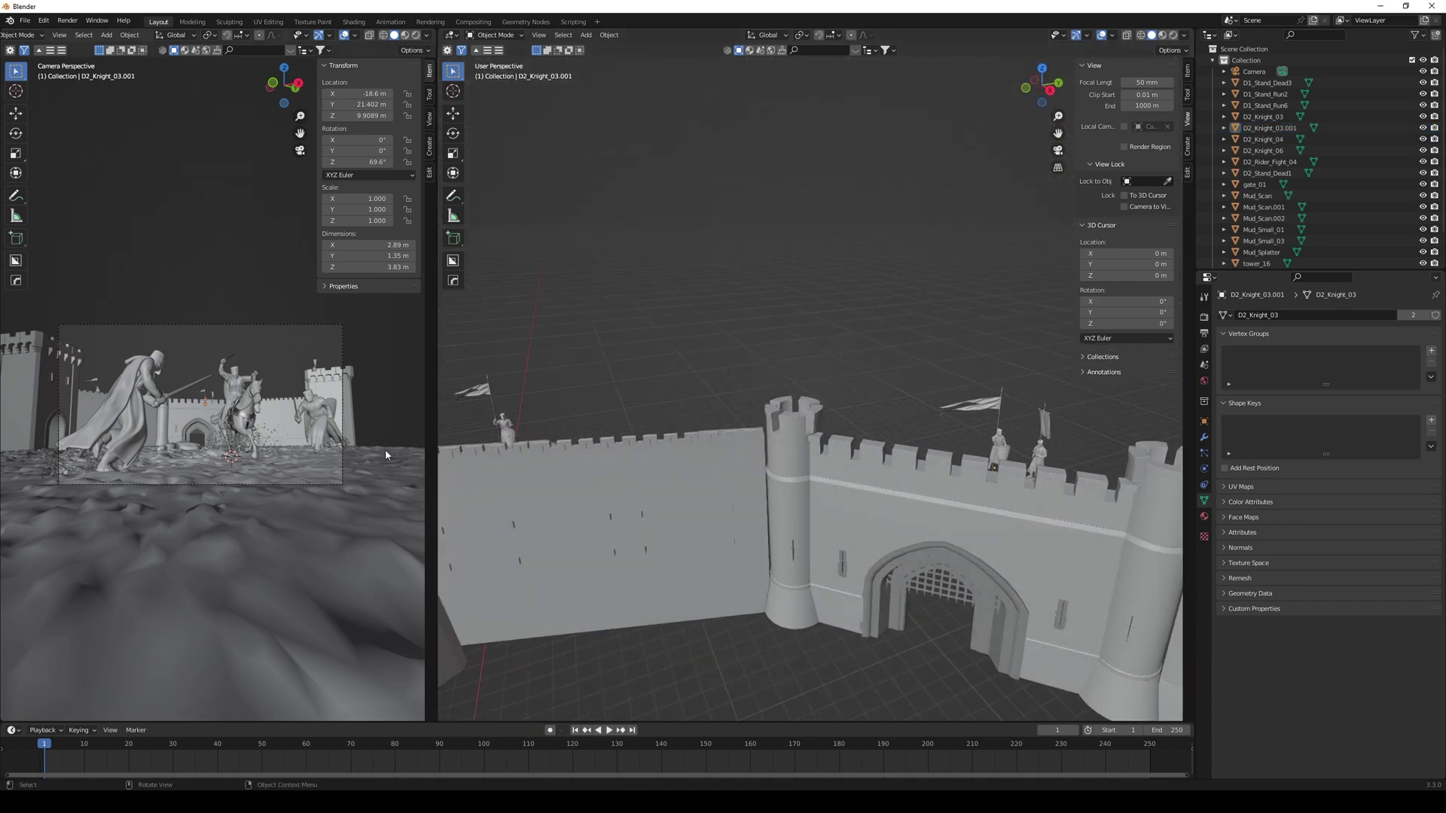
Step: Leave the camera view, zoom out, disable the add-on tab filter, and show the True sidebar panels
{"action": "middle_click_drag", "start_coordinate": [280, 494], "coordinate": [219, 459]}
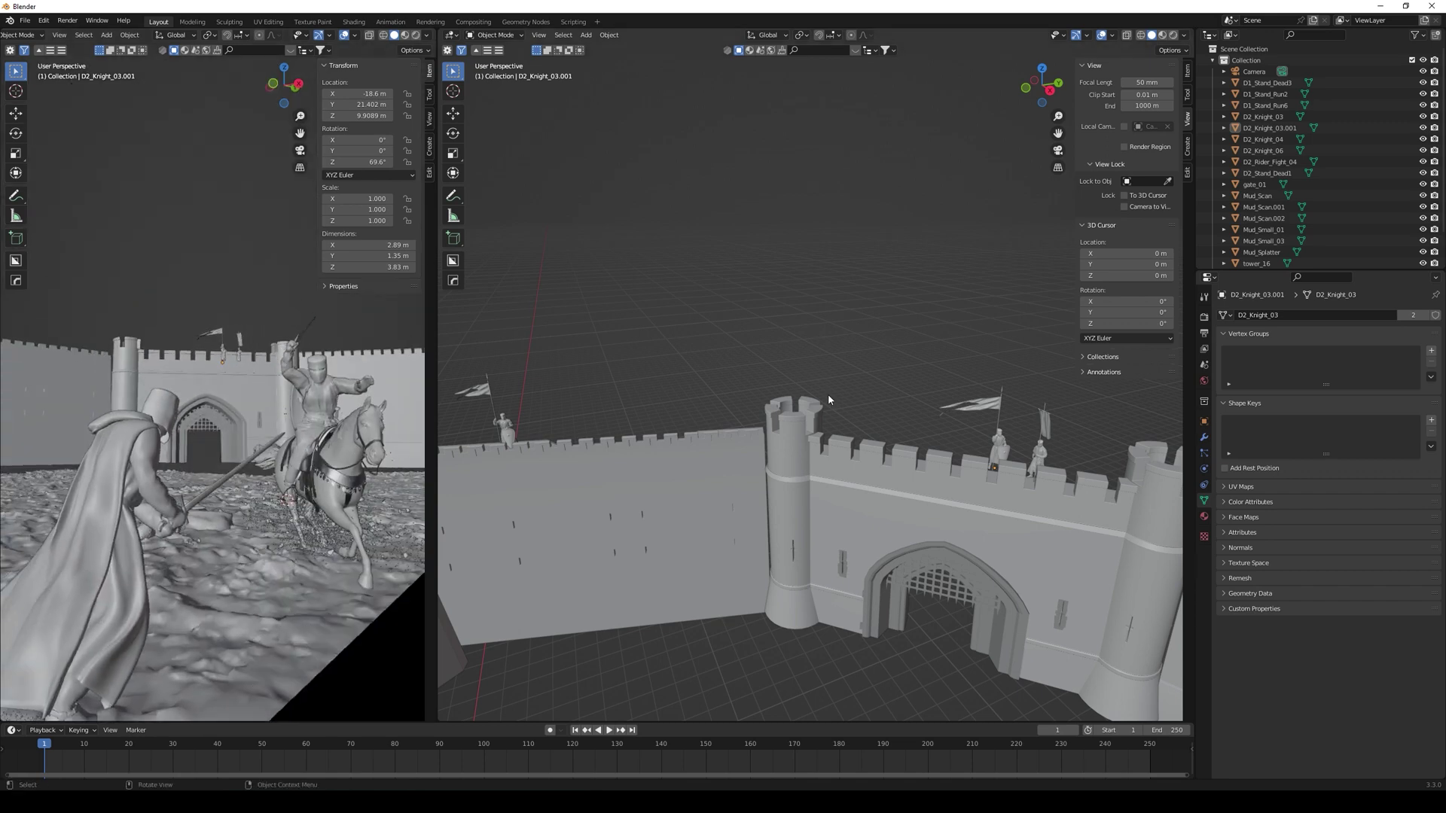
{"action": "scroll", "coordinate": [828, 394], "scroll_direction": "down", "scroll_amount": 2}
{"action": "scroll", "coordinate": [671, 336], "scroll_direction": "down", "scroll_amount": 6}
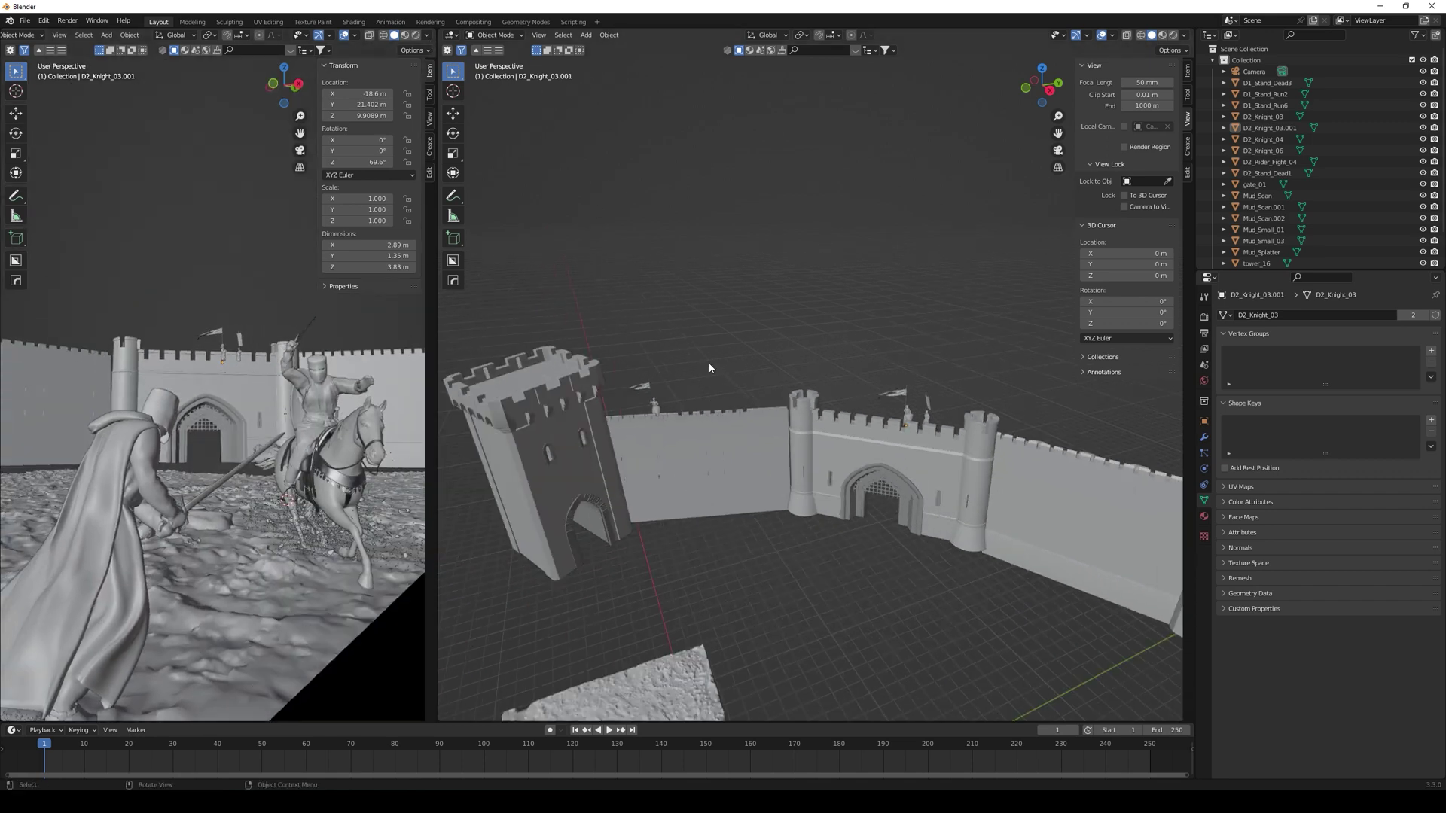
{"action": "scroll", "coordinate": [186, 399], "scroll_direction": "down", "scroll_amount": 2}
{"action": "scroll", "coordinate": [187, 422], "scroll_direction": "up", "scroll_amount": 2}
{"action": "scroll", "coordinate": [188, 422], "scroll_direction": "down", "scroll_amount": 4}
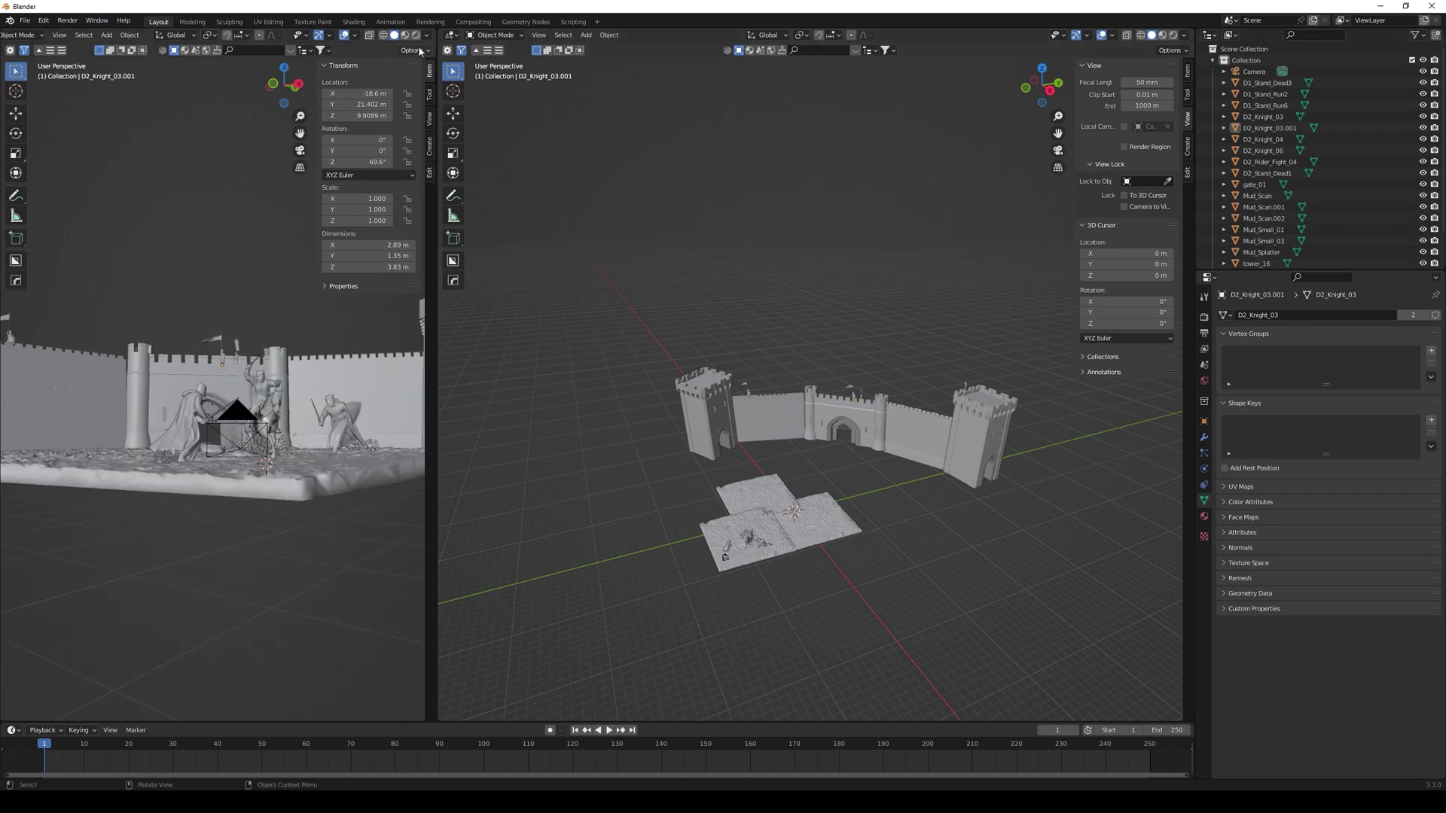
{"action": "left_click", "coordinate": [460, 50]}
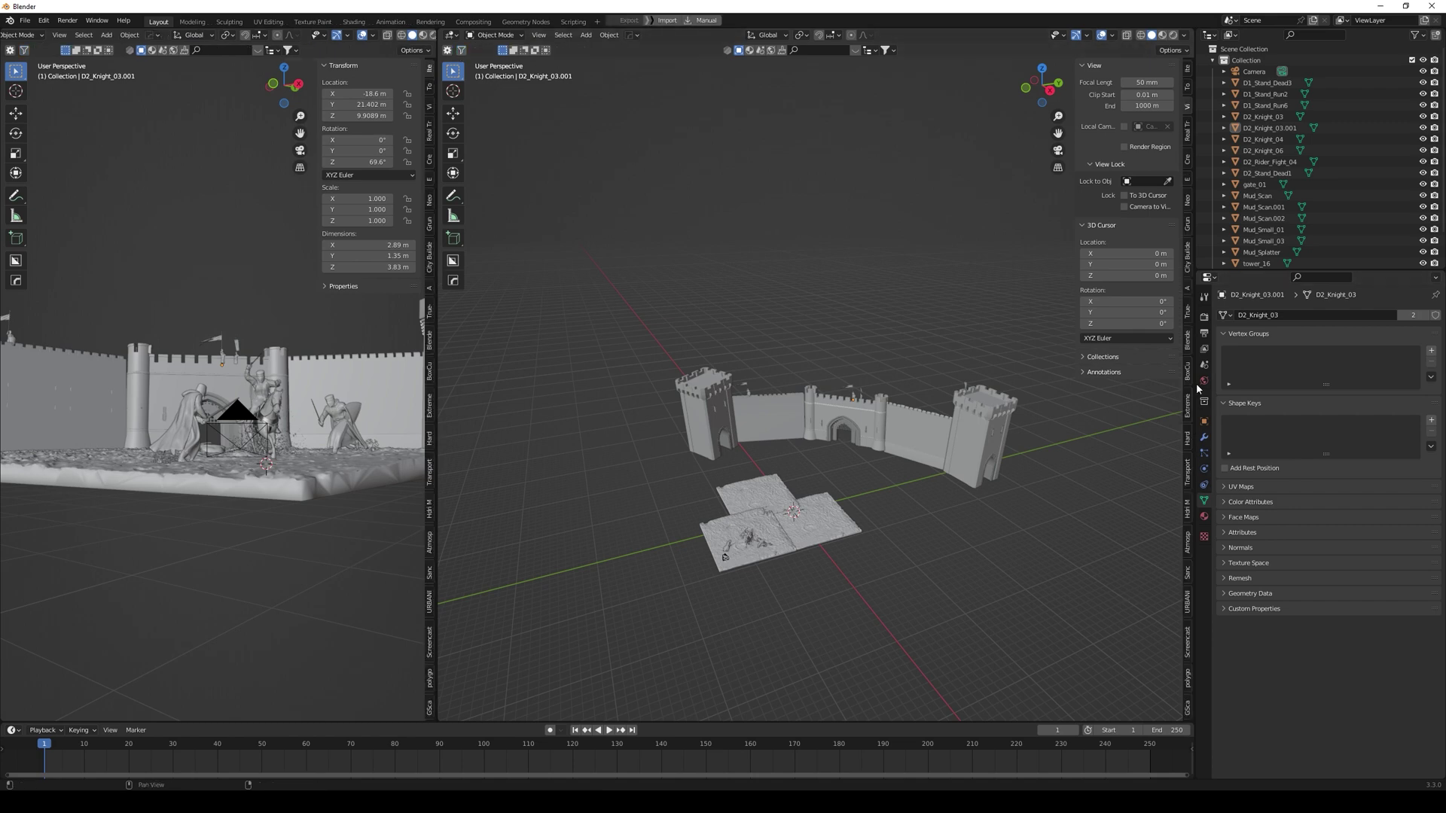
{"action": "left_click", "coordinate": [1187, 317]}
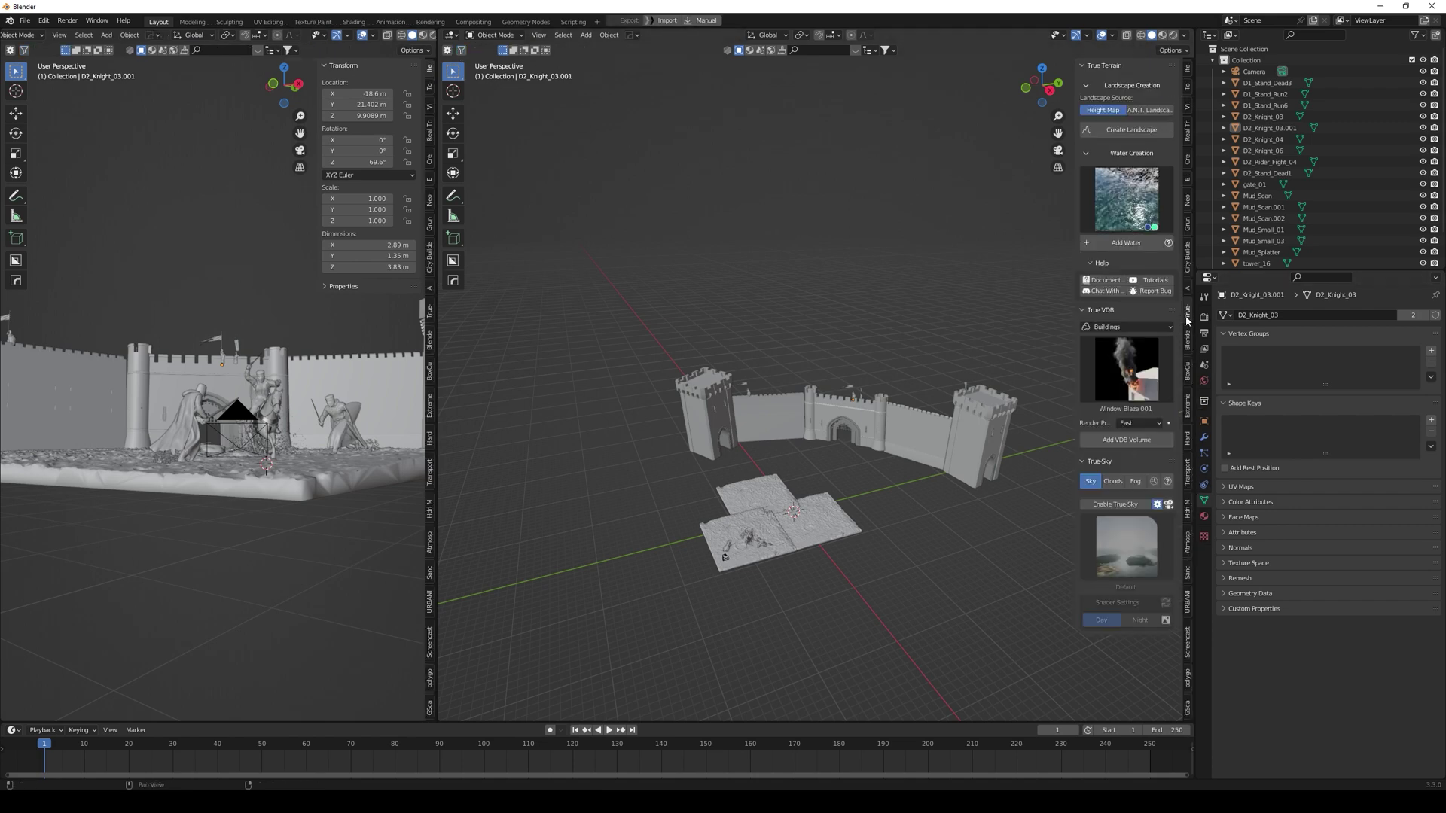
Step: Enable True-Sky and switch the Cycles render Device from CPU to GPU Compute
{"action": "left_click", "coordinate": [1117, 505]}
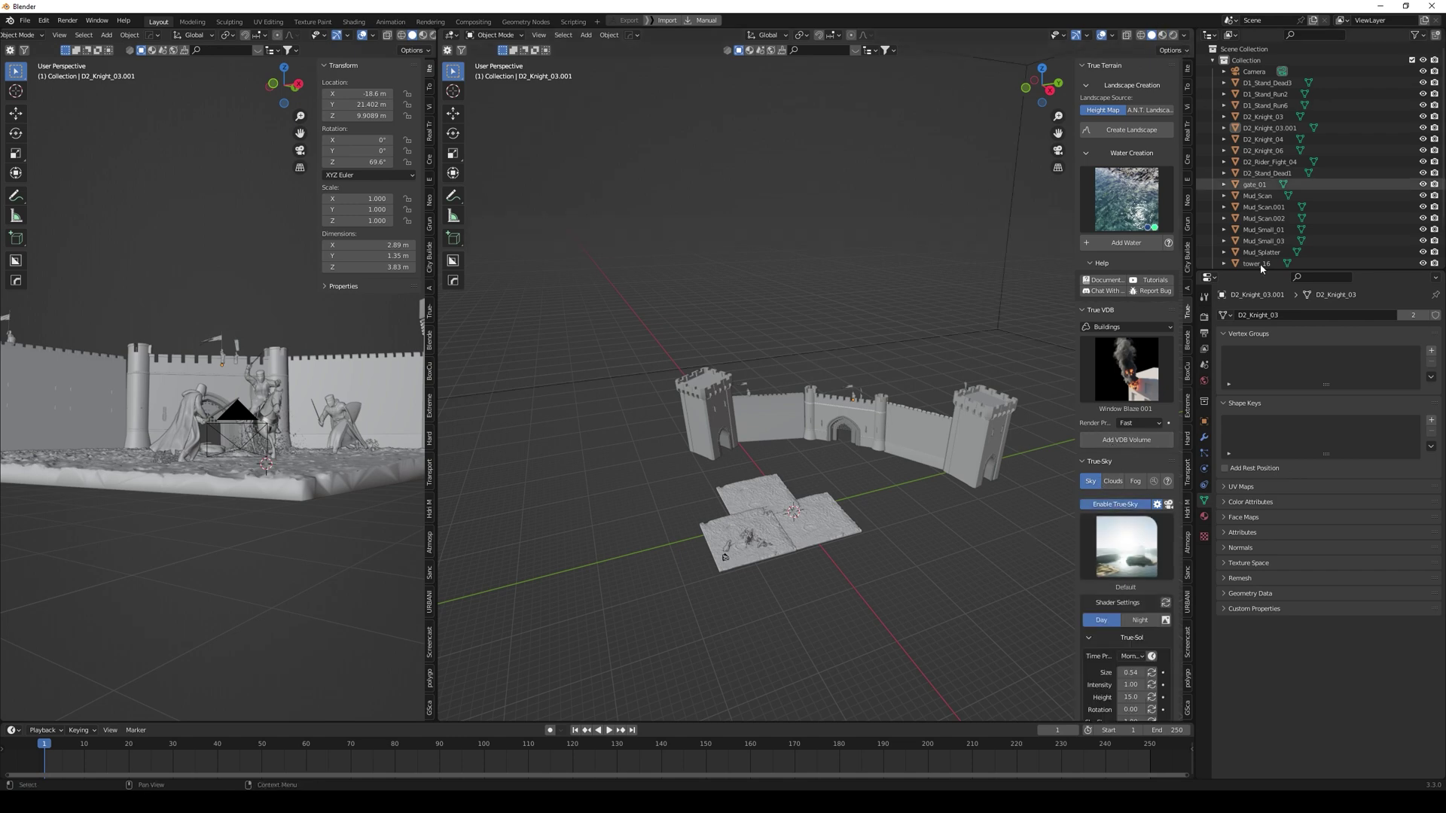
{"action": "left_click", "coordinate": [1204, 317]}
{"action": "left_click", "coordinate": [1347, 340]}
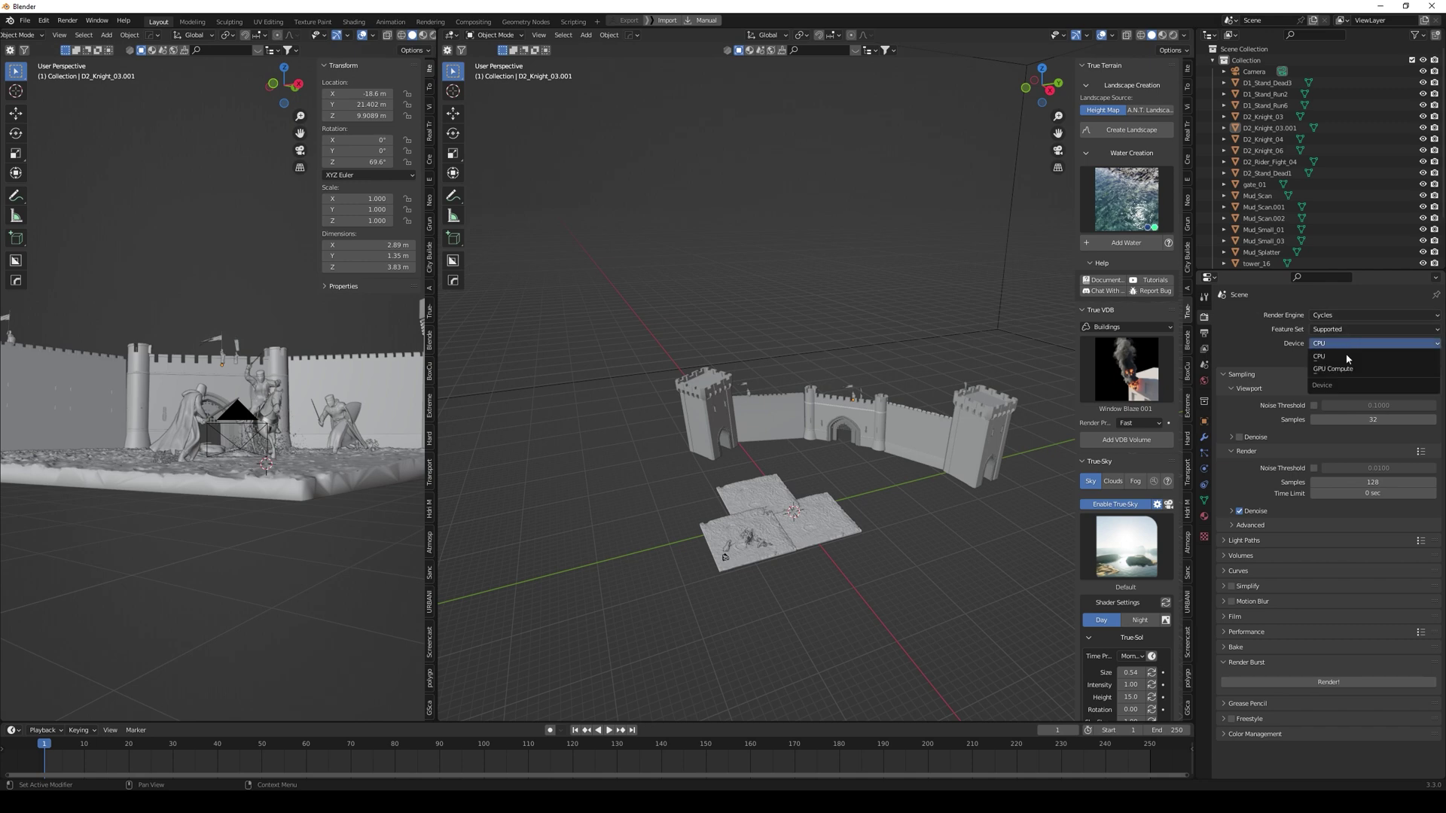
{"action": "left_click", "coordinate": [1348, 369]}
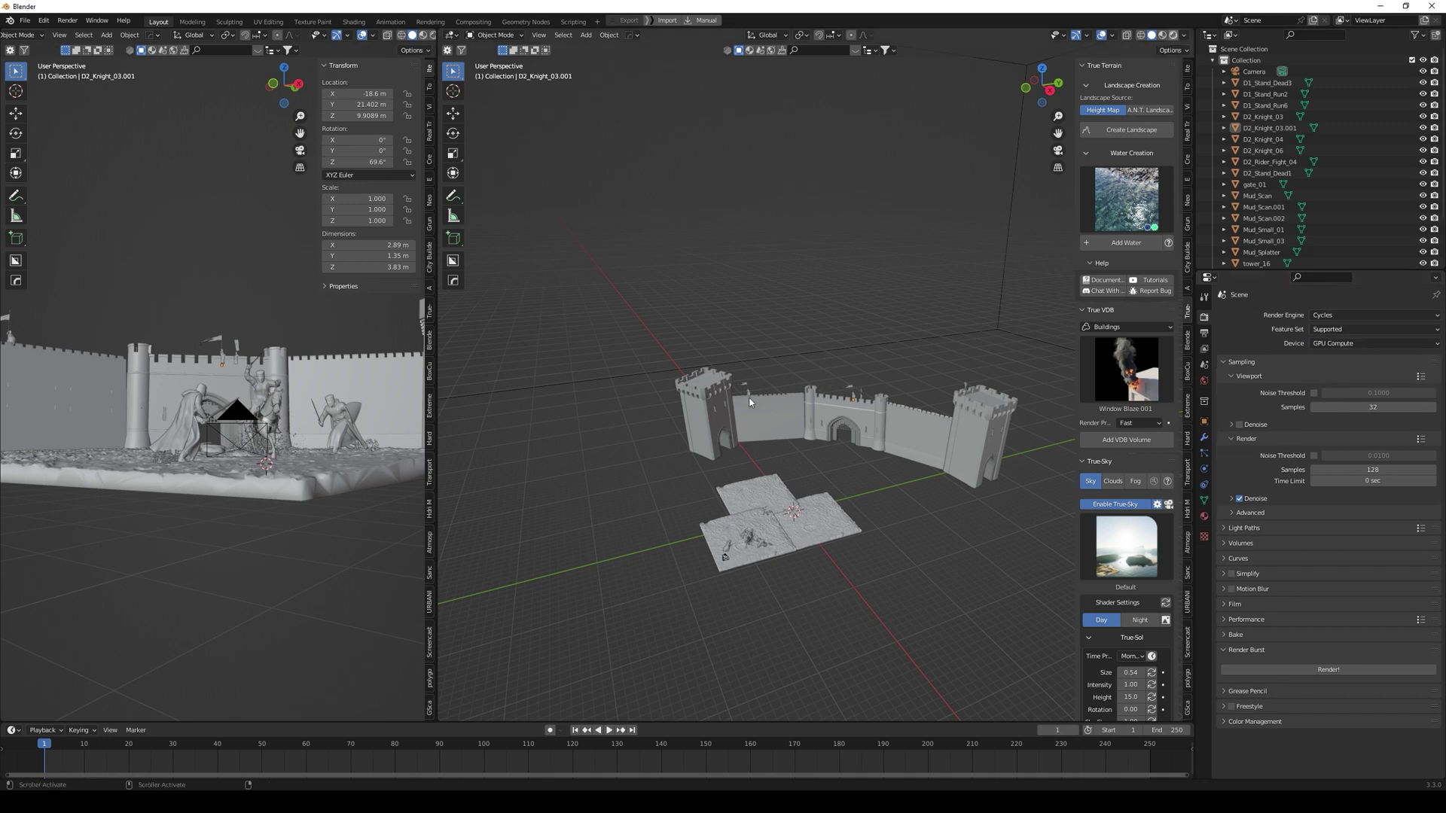
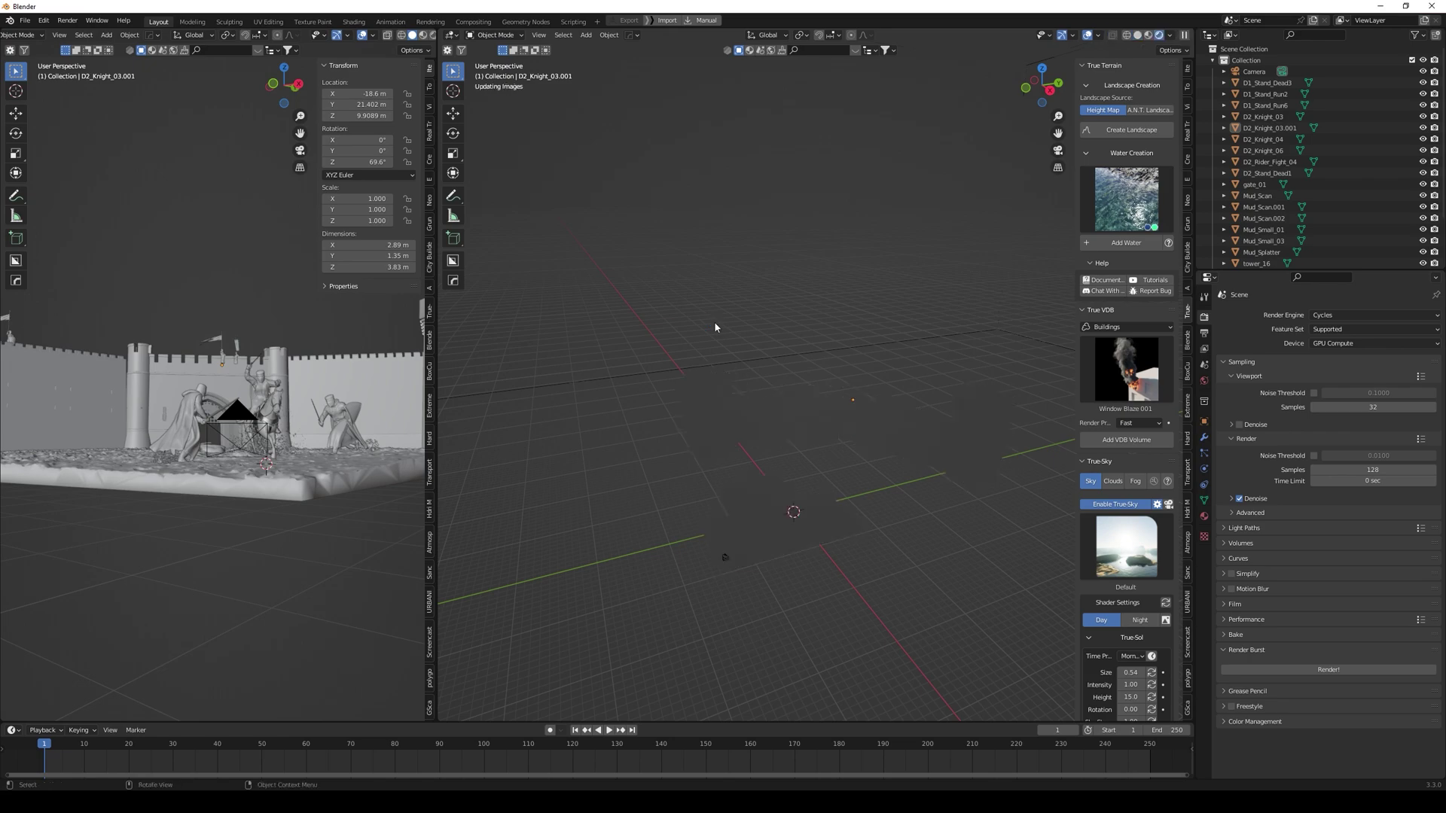
Step: Look through the scene camera and merge the solid side view into the rendered viewport
{"action": "key", "text": "KP_0"}
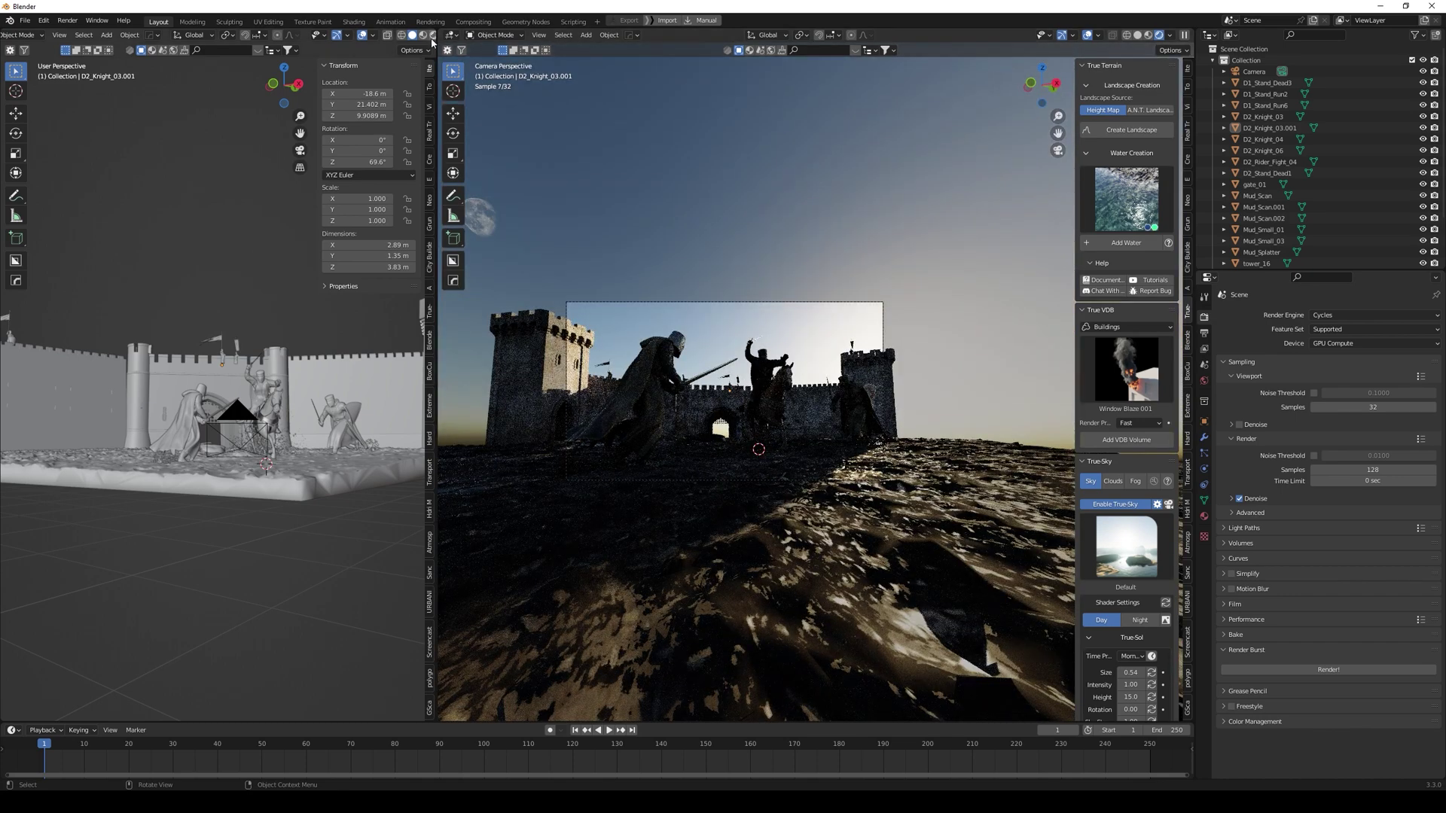
{"action": "left_click_drag", "start_coordinate": [441, 28], "coordinate": [407, 30]}
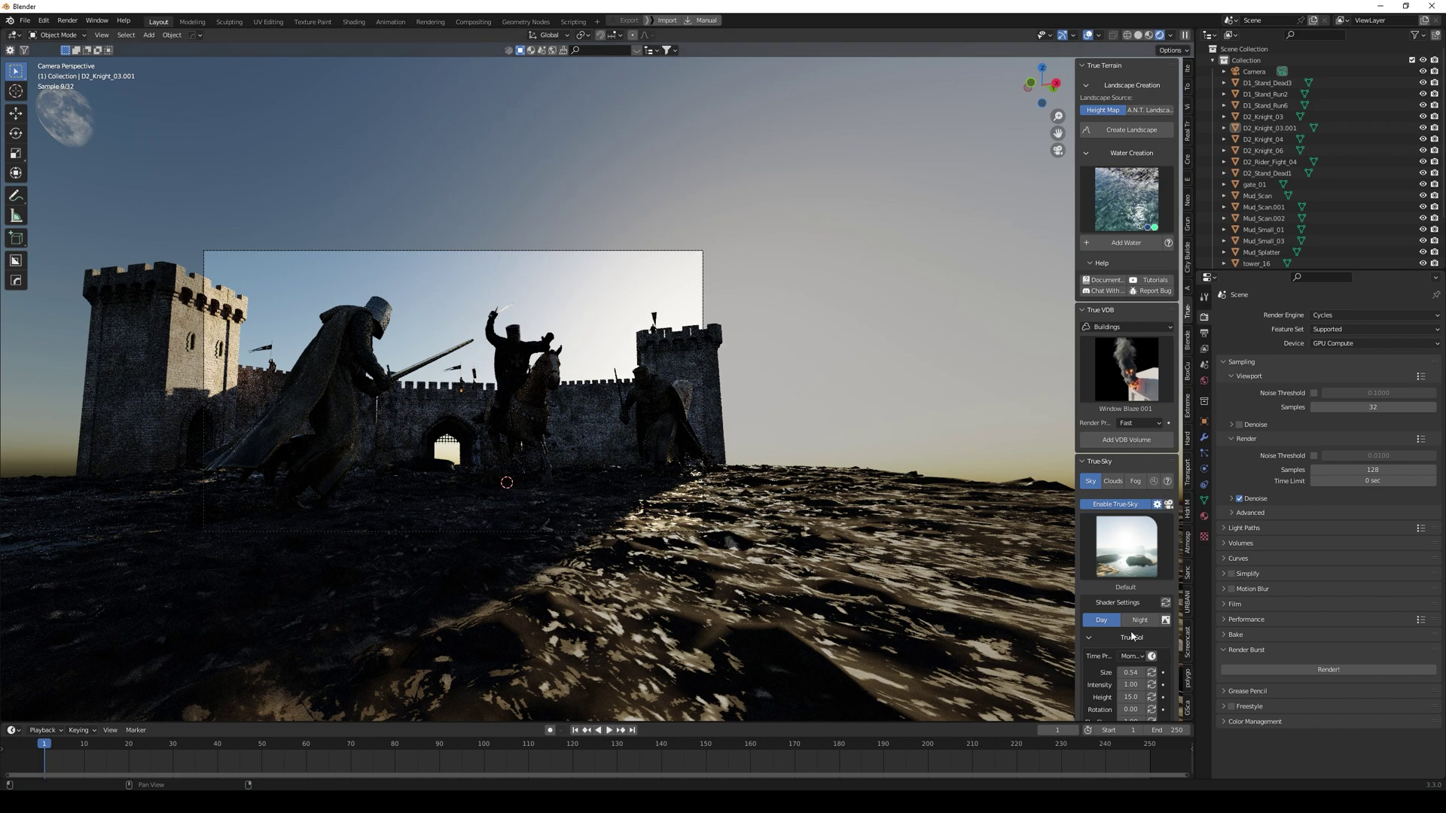
Step: Widen the sidebar and set the True-Sol sun height to 22.5 and rotation to -241.5
{"action": "scroll", "coordinate": [1131, 637], "scroll_direction": "down", "scroll_amount": 4}
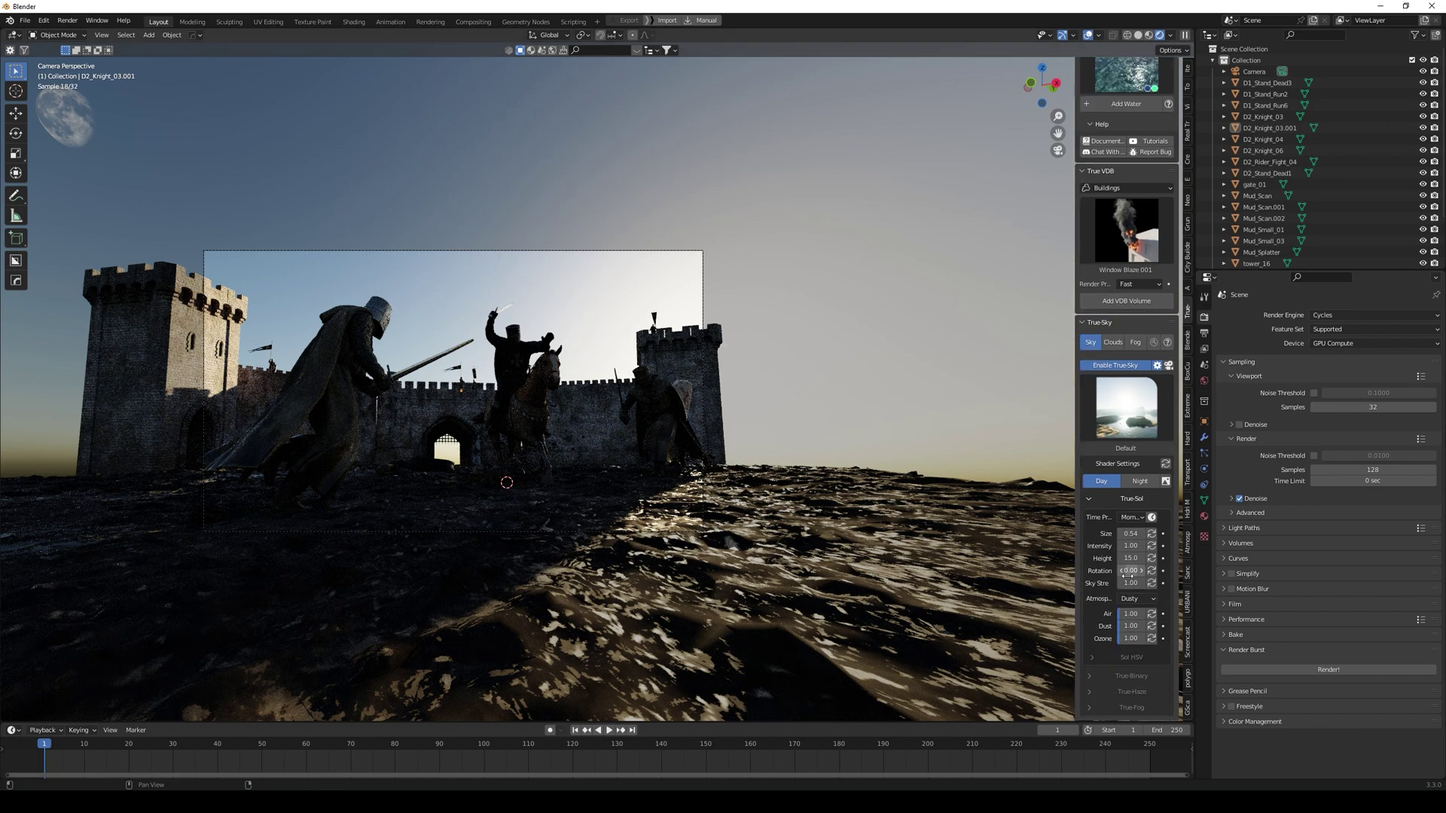
{"action": "left_click_drag", "start_coordinate": [1077, 544], "coordinate": [979, 552]}
{"action": "left_click_drag", "start_coordinate": [1100, 576], "coordinate": [761, 576]}
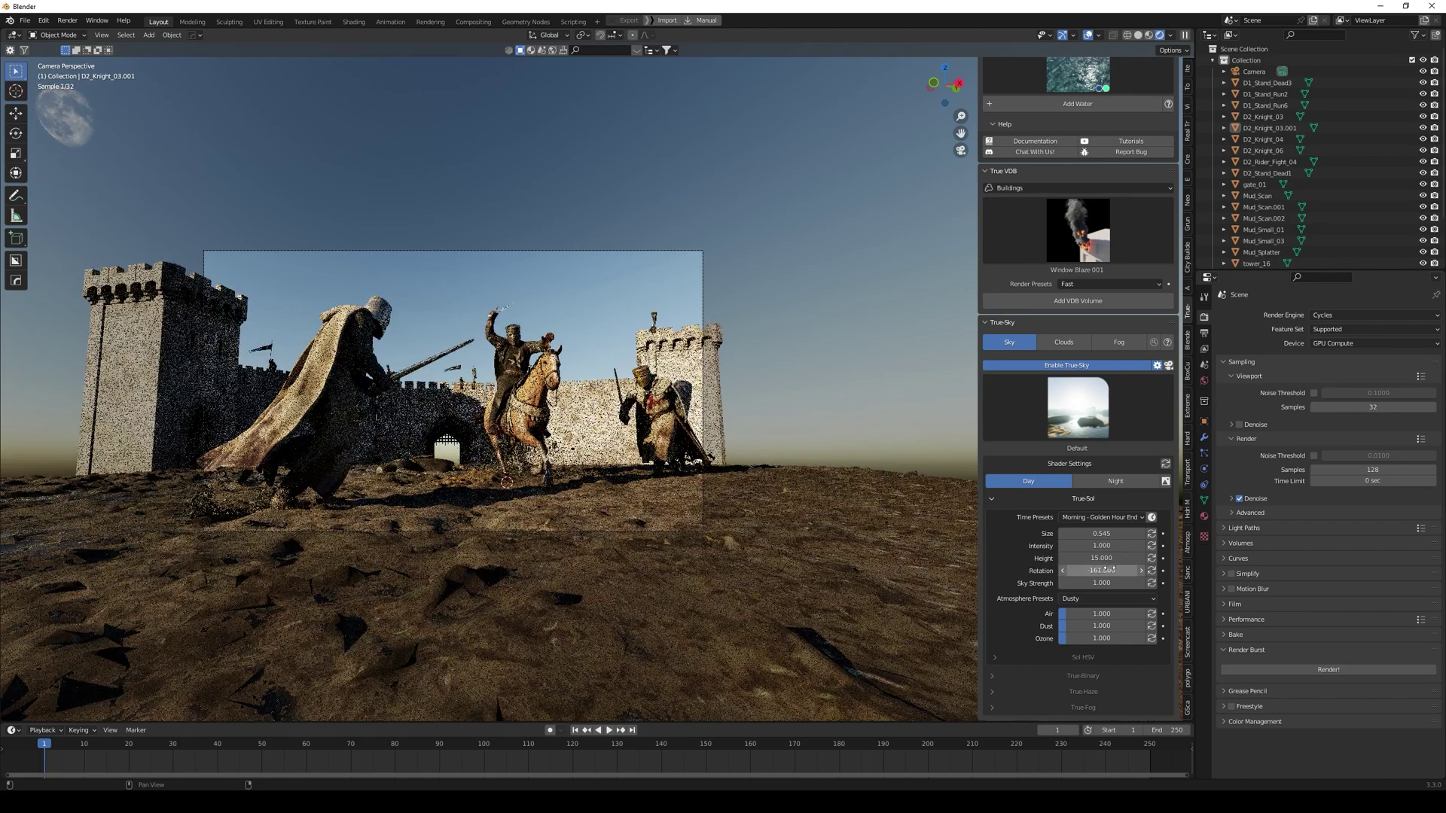
{"action": "left_click_drag", "start_coordinate": [1101, 558], "coordinate": [1133, 558]}
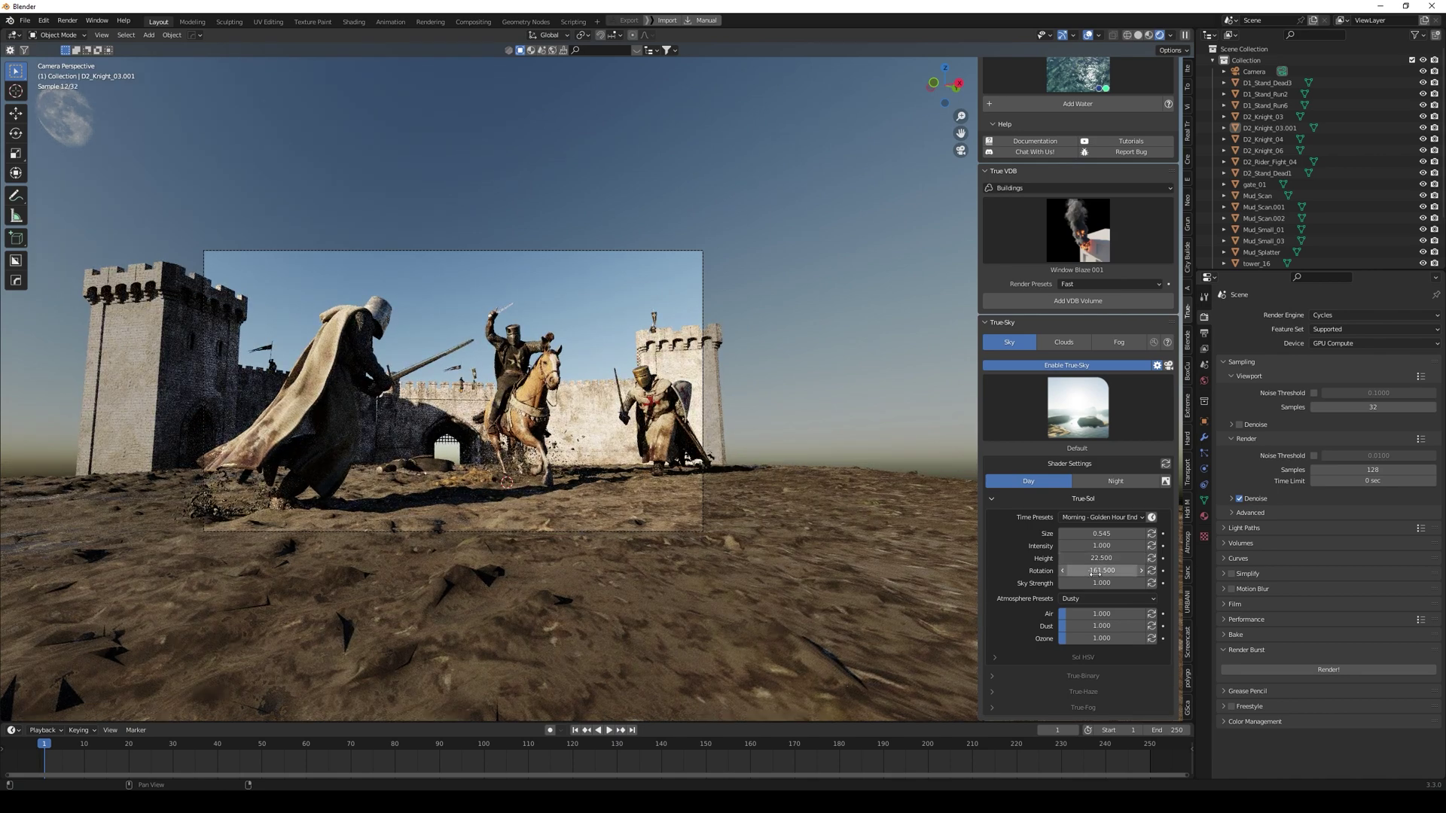
{"action": "left_click_drag", "start_coordinate": [1101, 570], "coordinate": [934, 570]}
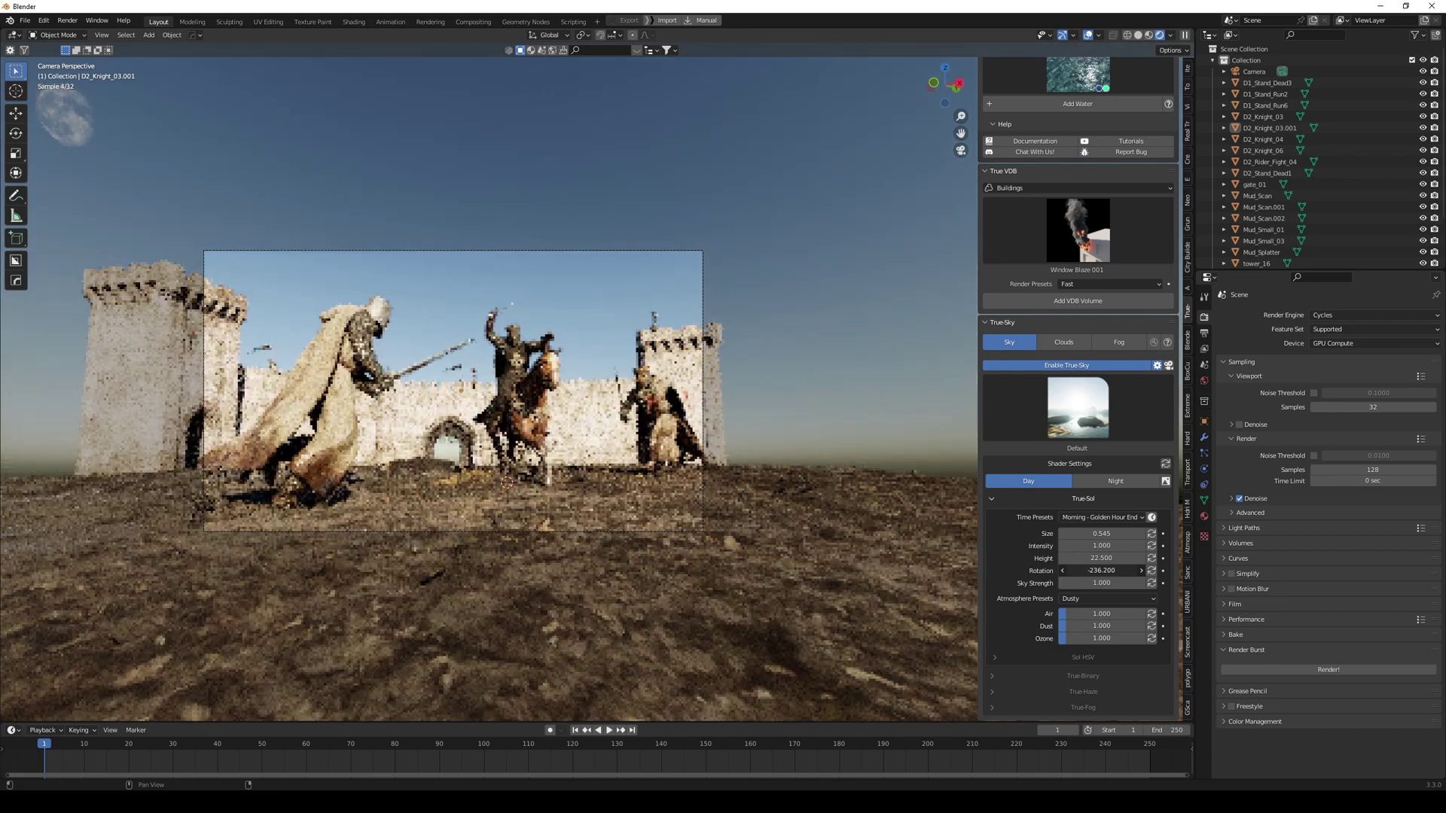
{"action": "left_click_drag", "start_coordinate": [933, 571], "coordinate": [921, 571]}
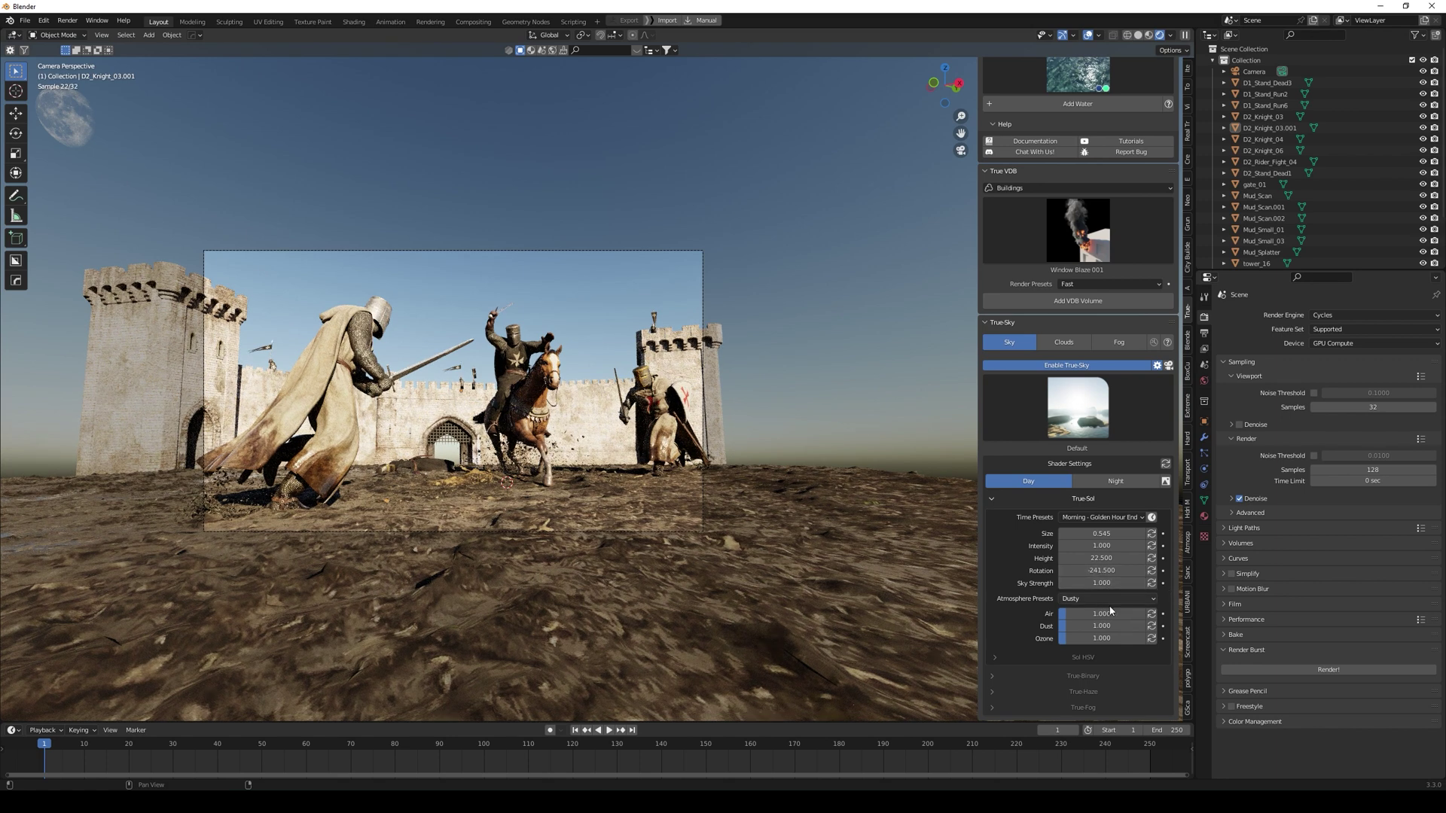
Step: Turn on the Camera's depth of field with D2_Rider_Fight_04 as the focus object
{"action": "left_click", "coordinate": [1253, 72]}
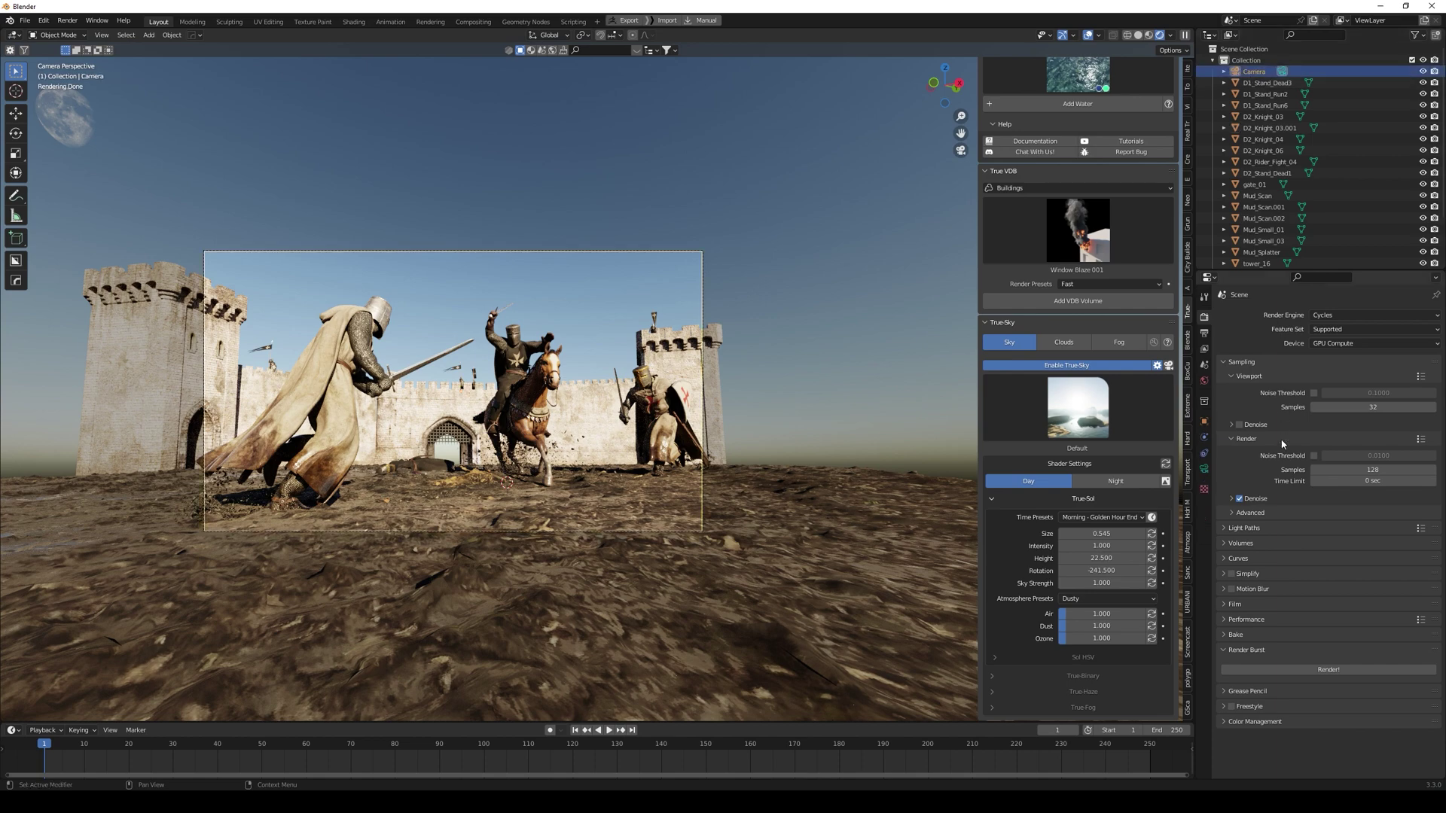
{"action": "left_click", "coordinate": [1203, 469]}
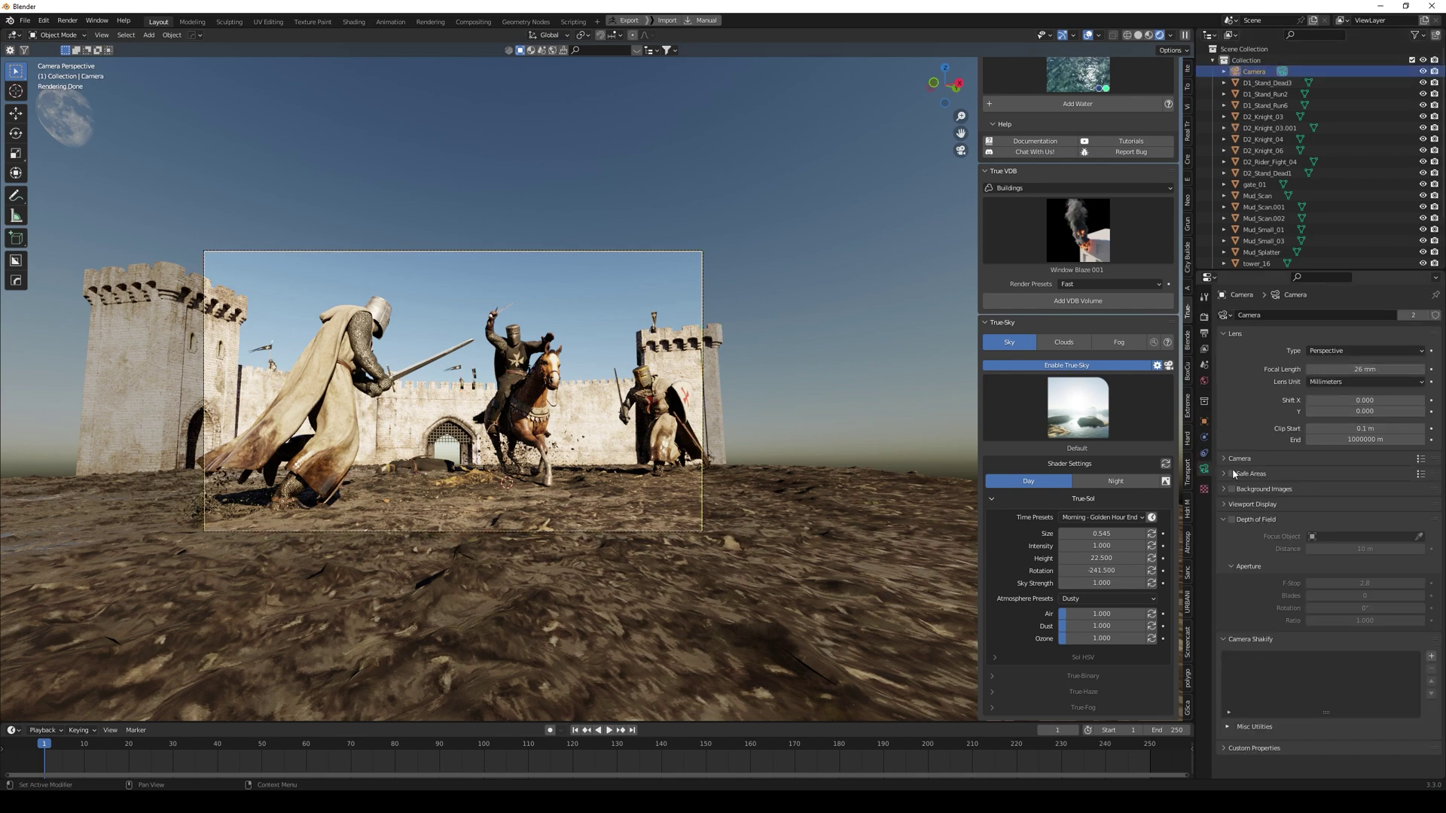
{"action": "left_click", "coordinate": [1231, 519]}
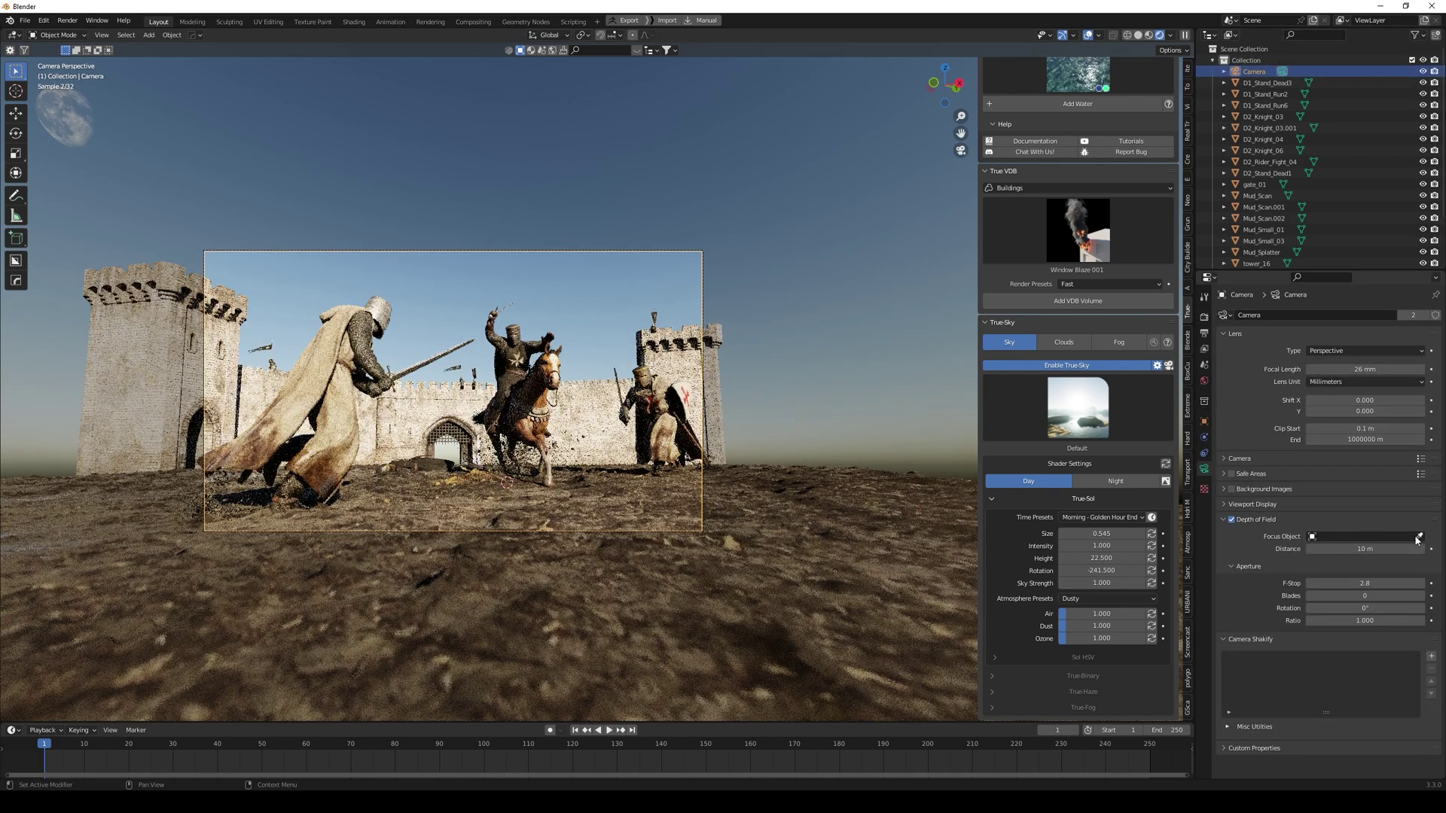
{"action": "left_click", "coordinate": [601, 348]}
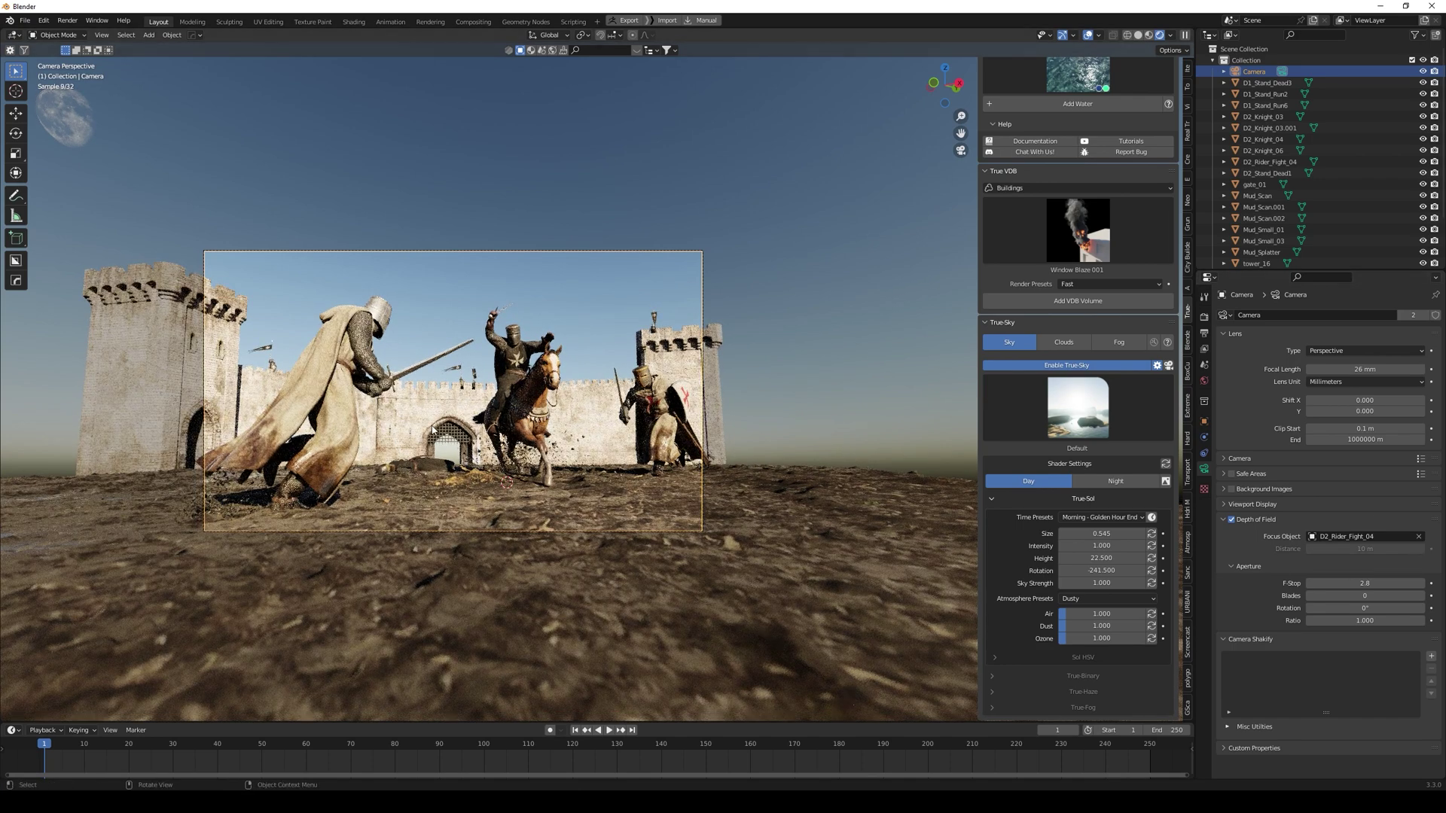
{"action": "left_click", "coordinate": [1187, 106]}
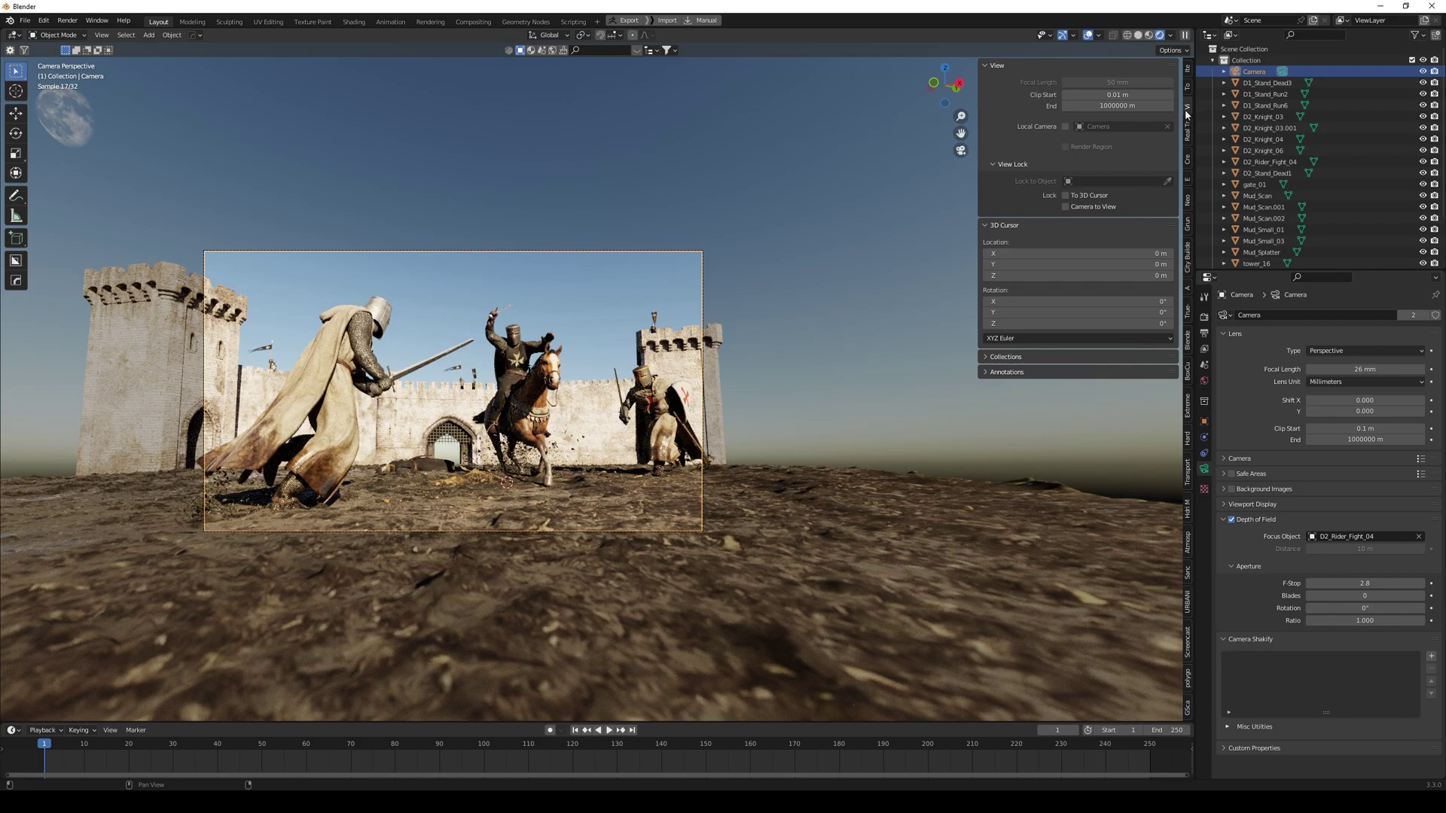
{"action": "scroll", "coordinate": [700, 329], "scroll_direction": "up", "scroll_amount": 8}
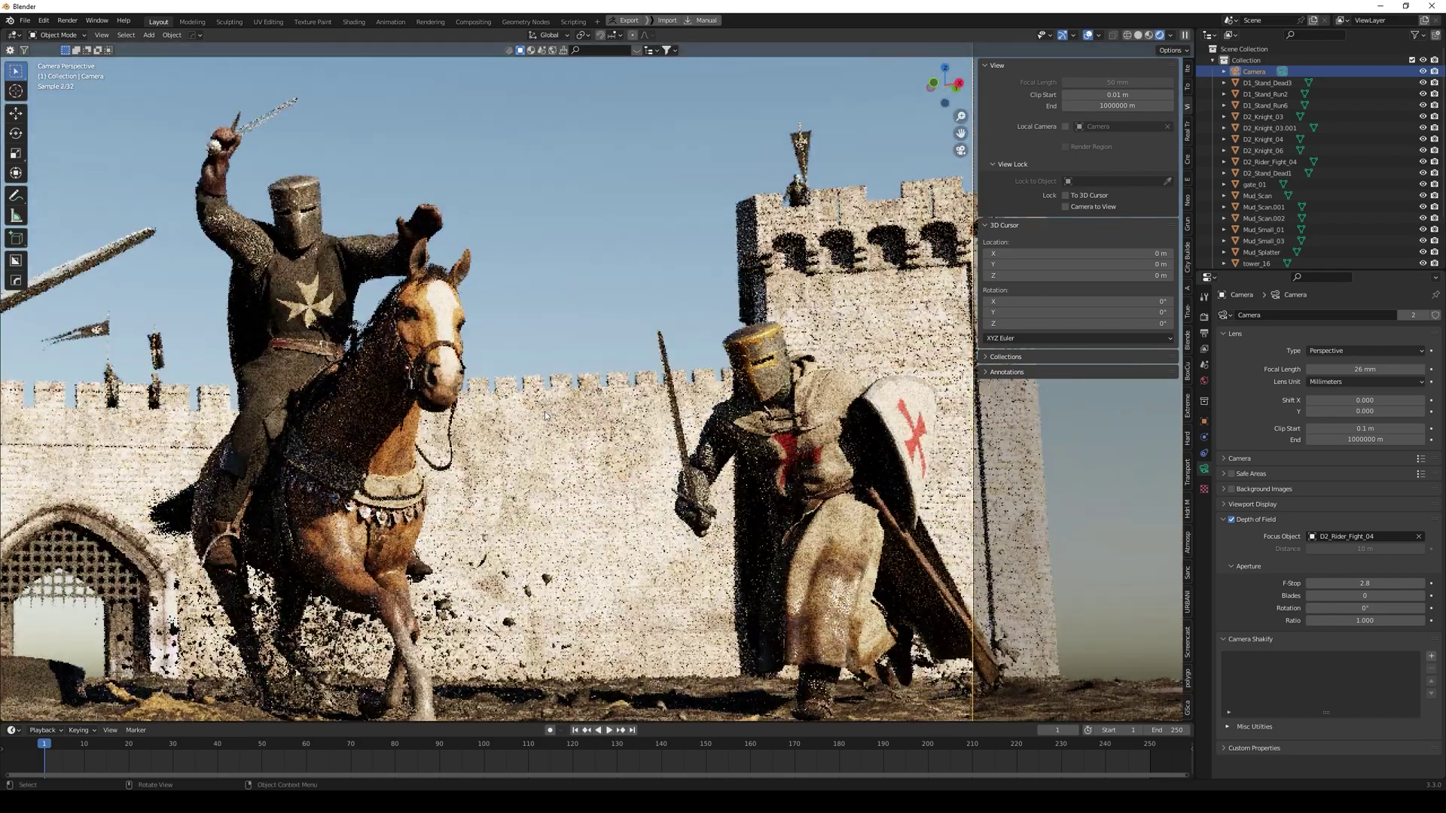
{"action": "scroll", "coordinate": [538, 416], "scroll_direction": "up", "scroll_amount": 6}
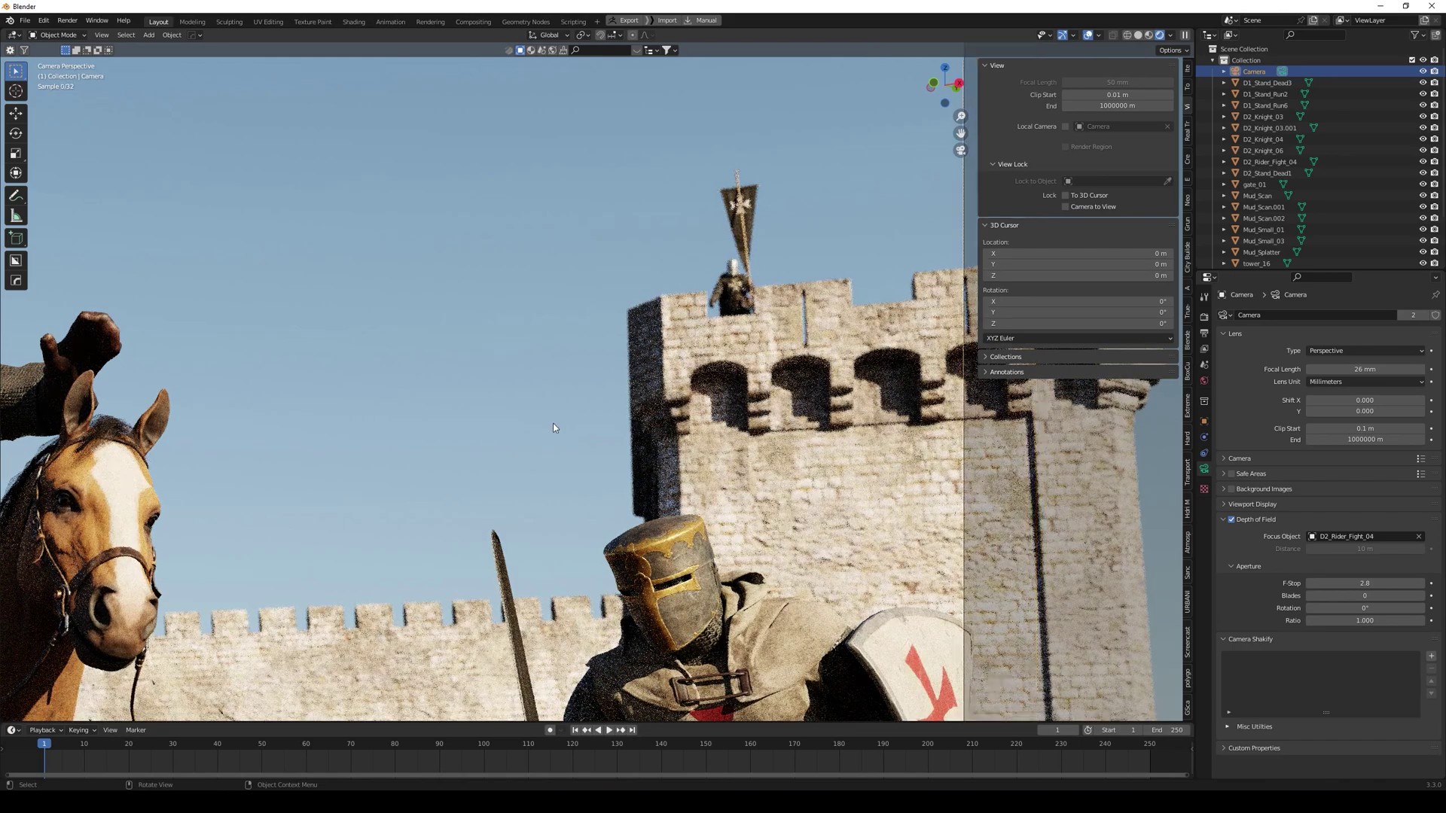
{"action": "scroll", "coordinate": [554, 427], "scroll_direction": "down", "scroll_amount": 5}
{"action": "scroll", "coordinate": [490, 428], "scroll_direction": "up", "scroll_amount": 6}
{"action": "scroll", "coordinate": [489, 428], "scroll_direction": "down", "scroll_amount": 5}
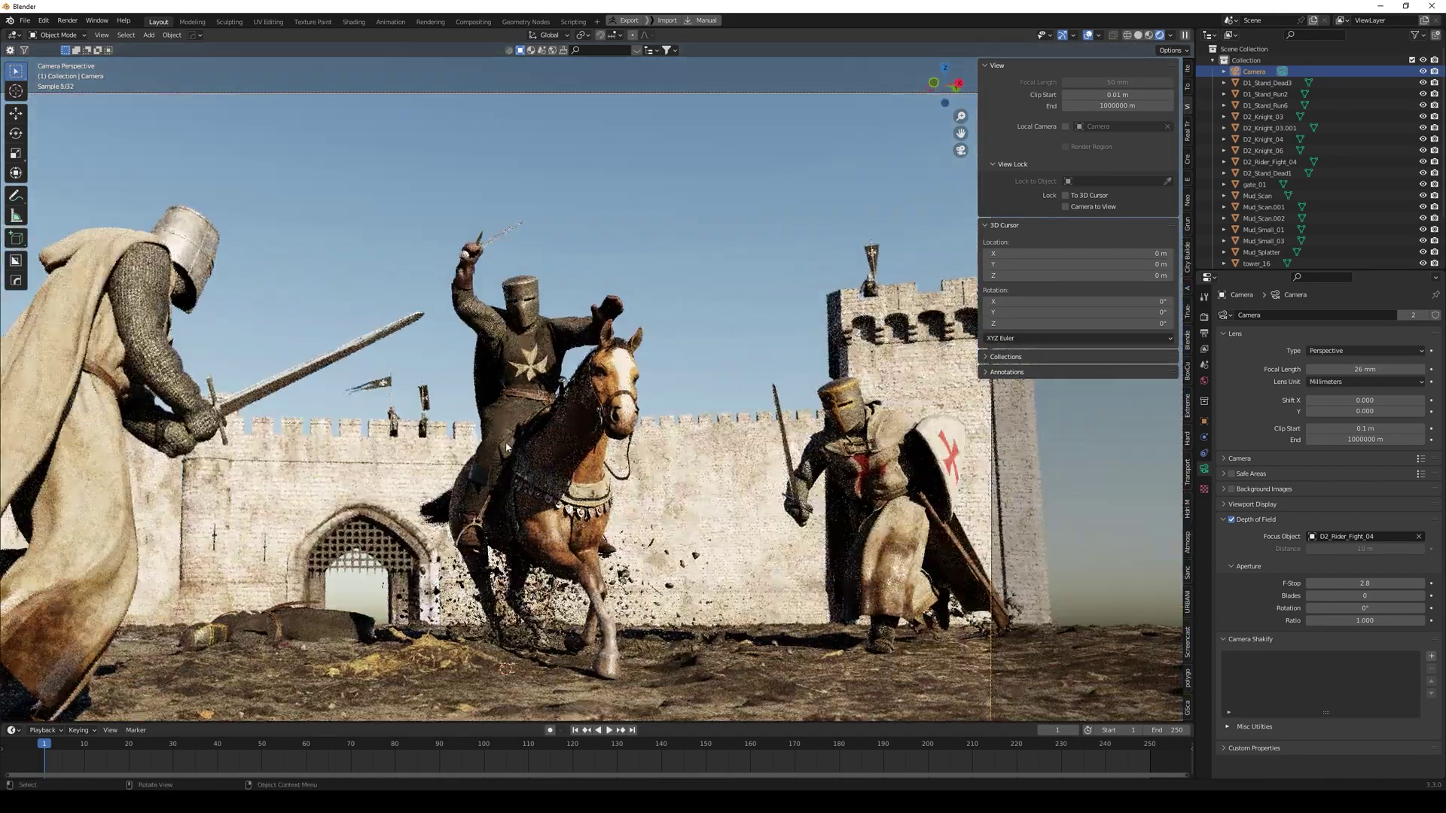
{"action": "scroll", "coordinate": [499, 444], "scroll_direction": "down", "scroll_amount": 2}
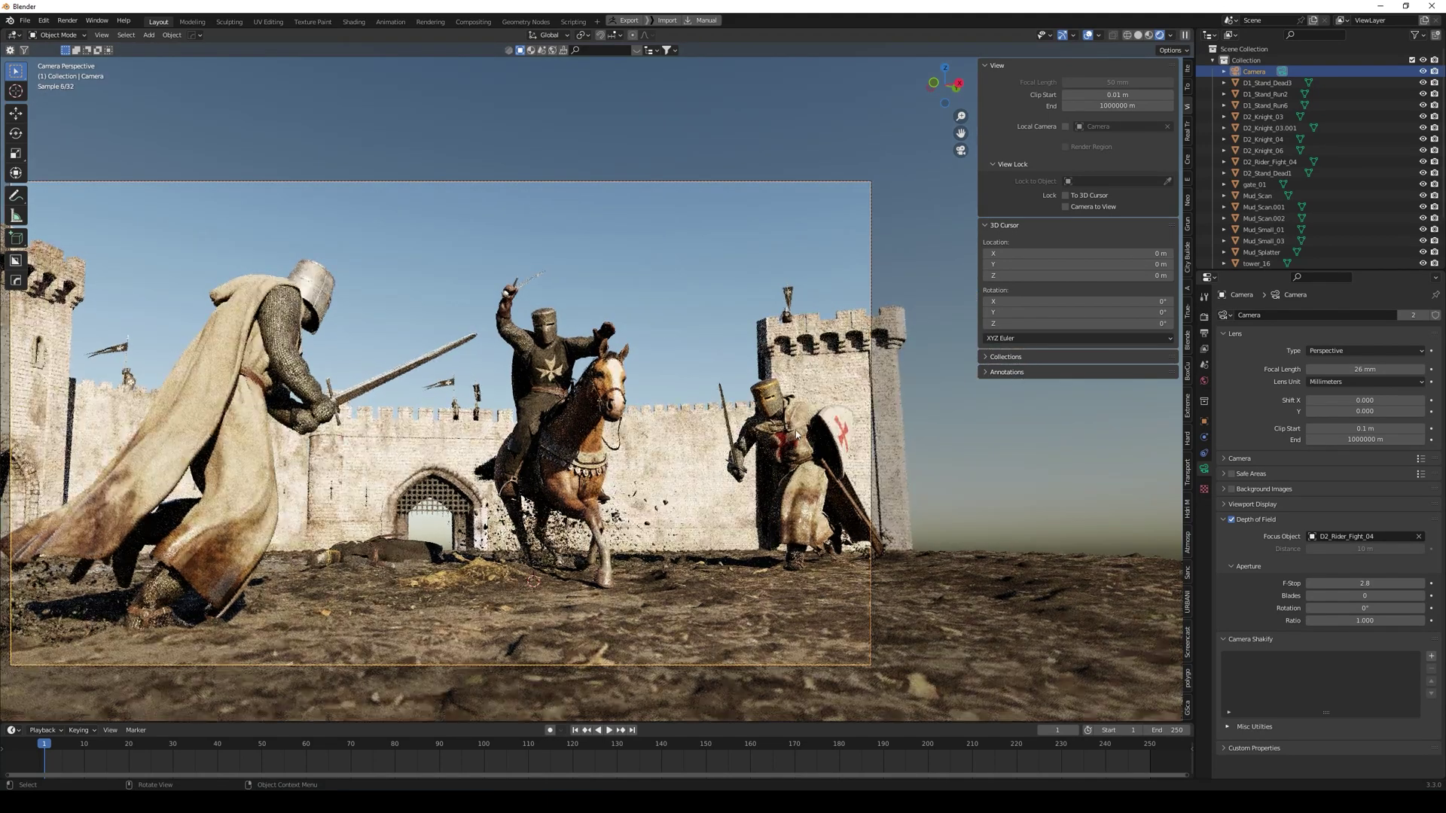
Step: Rotate the red-cross-shield knight in top view and check it through the camera
{"action": "left_click", "coordinate": [793, 435]}
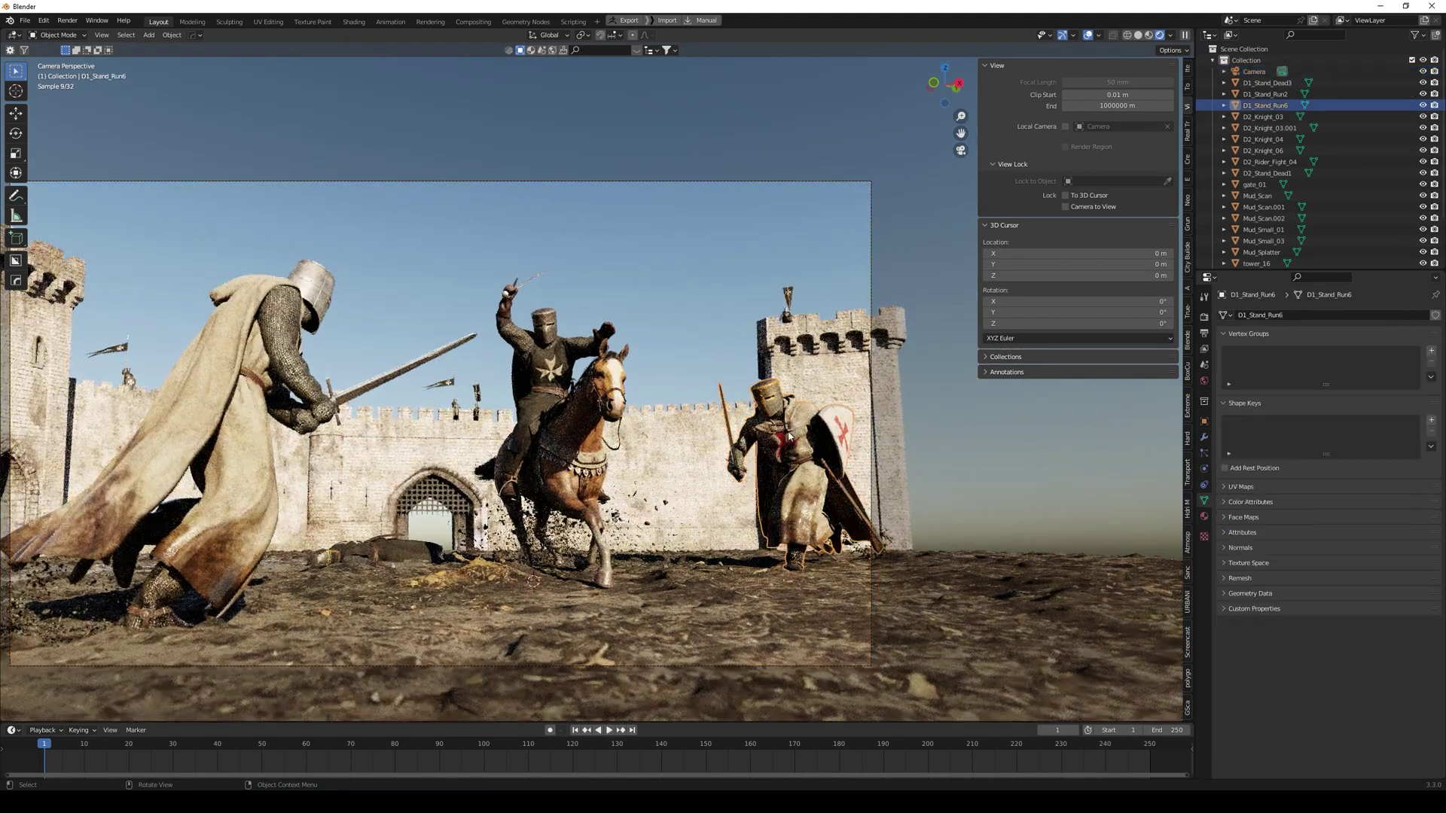
{"action": "key", "text": "KP_7"}
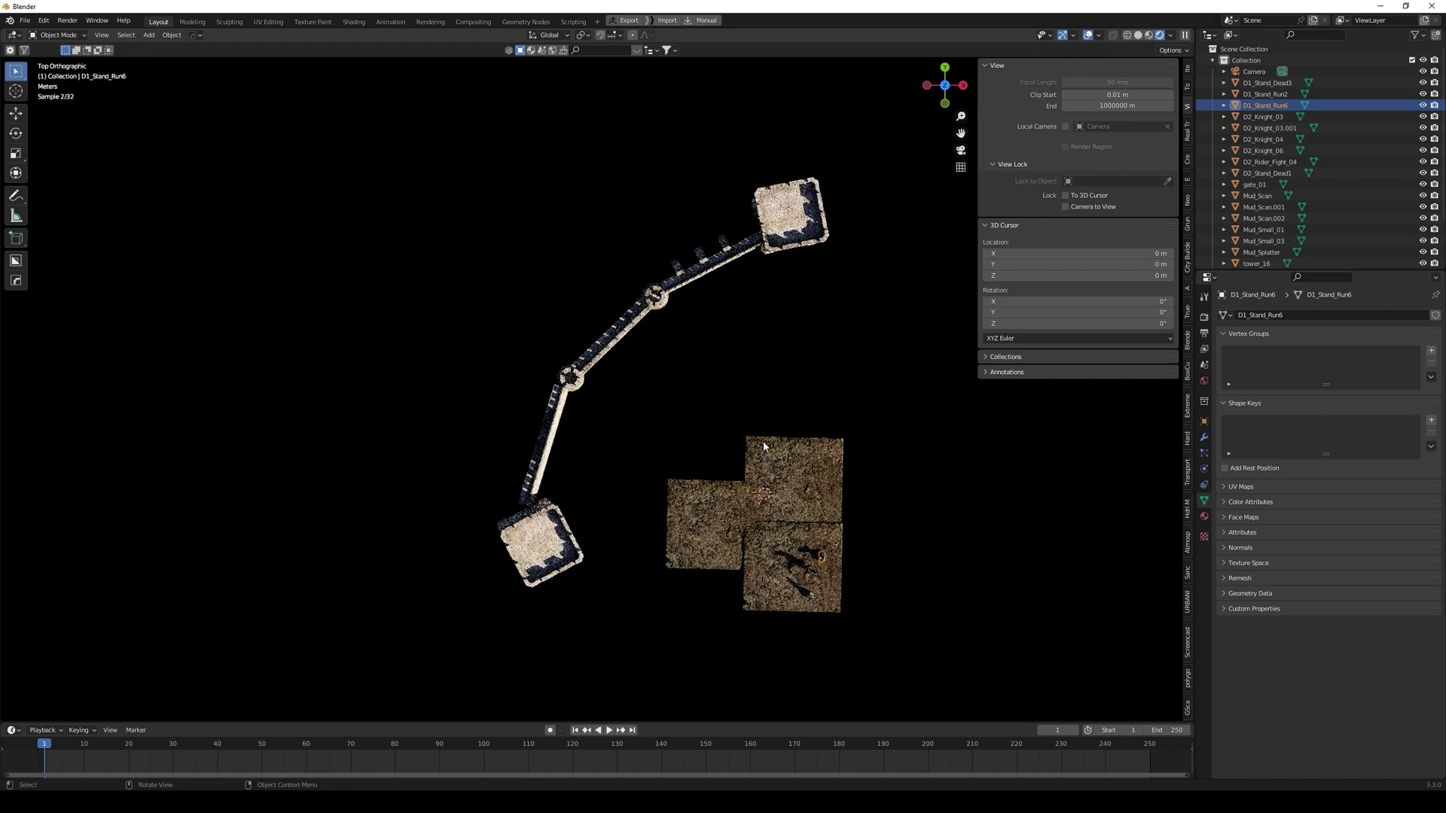
{"action": "scroll", "coordinate": [872, 623], "scroll_direction": "up", "scroll_amount": 10}
{"action": "middle_click_drag", "start_coordinate": [953, 647], "coordinate": [437, 313], "text": "shift"}
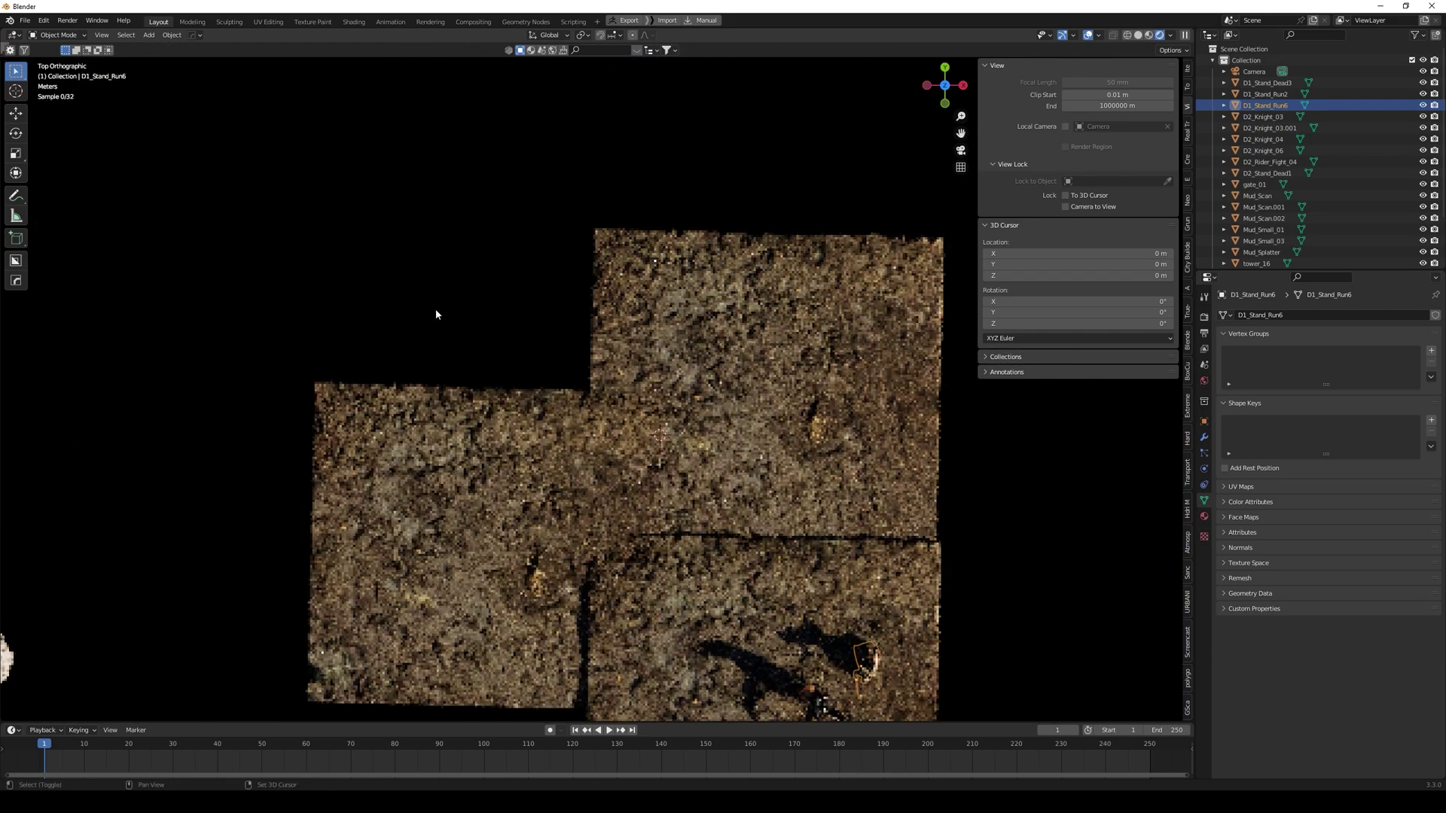
{"action": "key", "text": "r"}
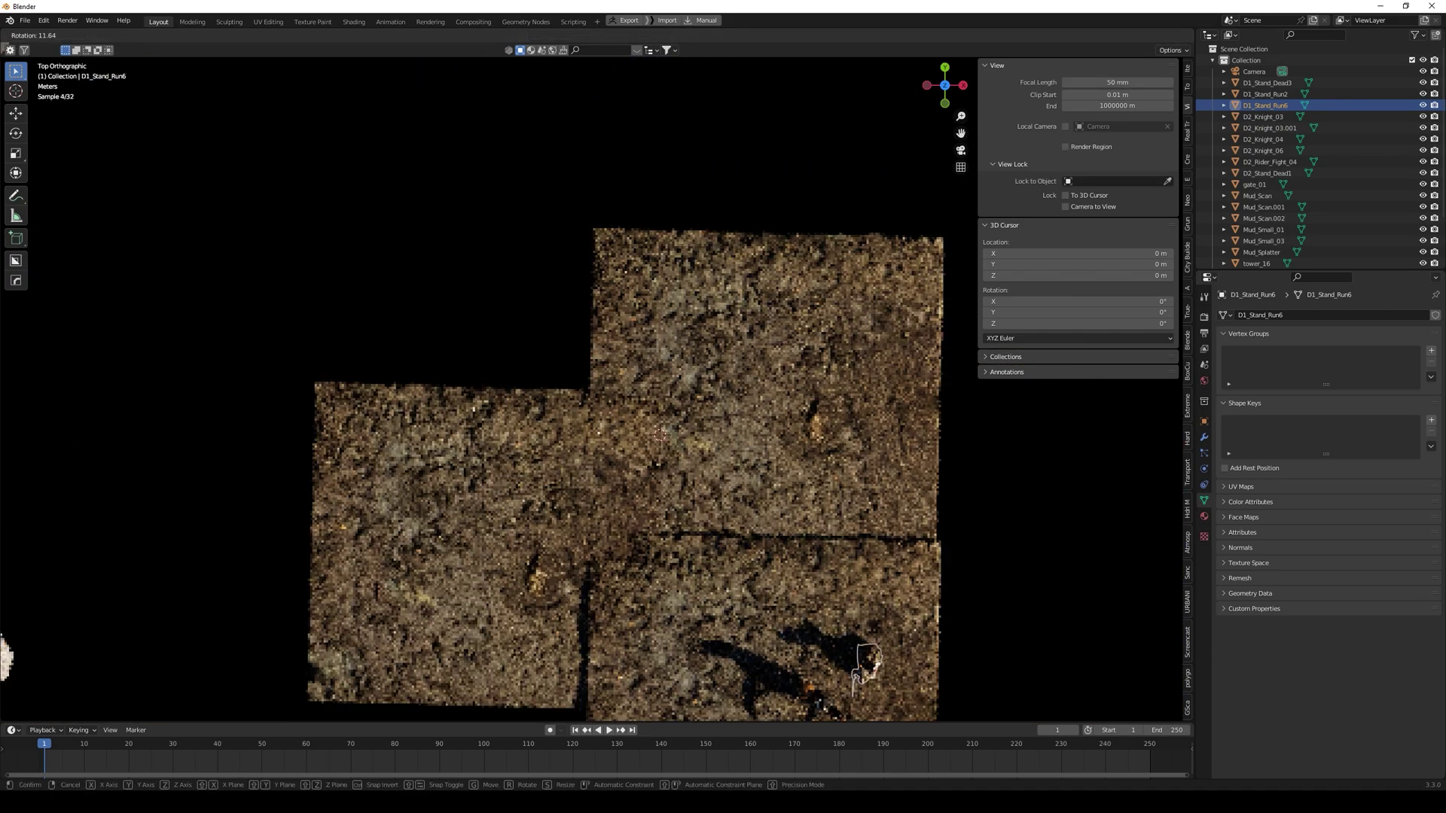
{"action": "left_click", "coordinate": [953, 655]}
{"action": "key", "text": "KP_0"}
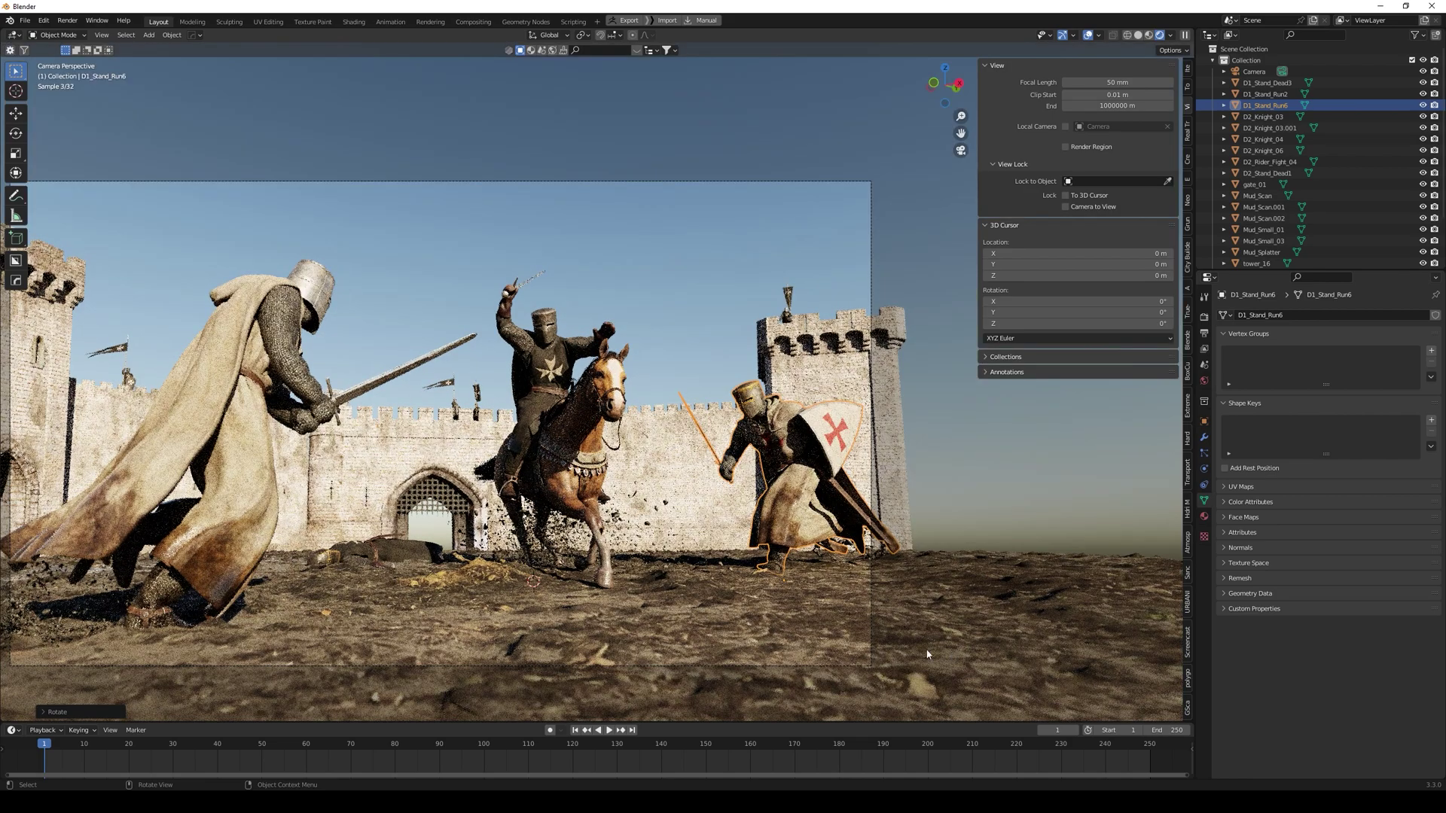
Step: Refine the knight's rotation, then deselect D1_Stand_Run6 in camera view
{"action": "key", "text": "KP_7"}
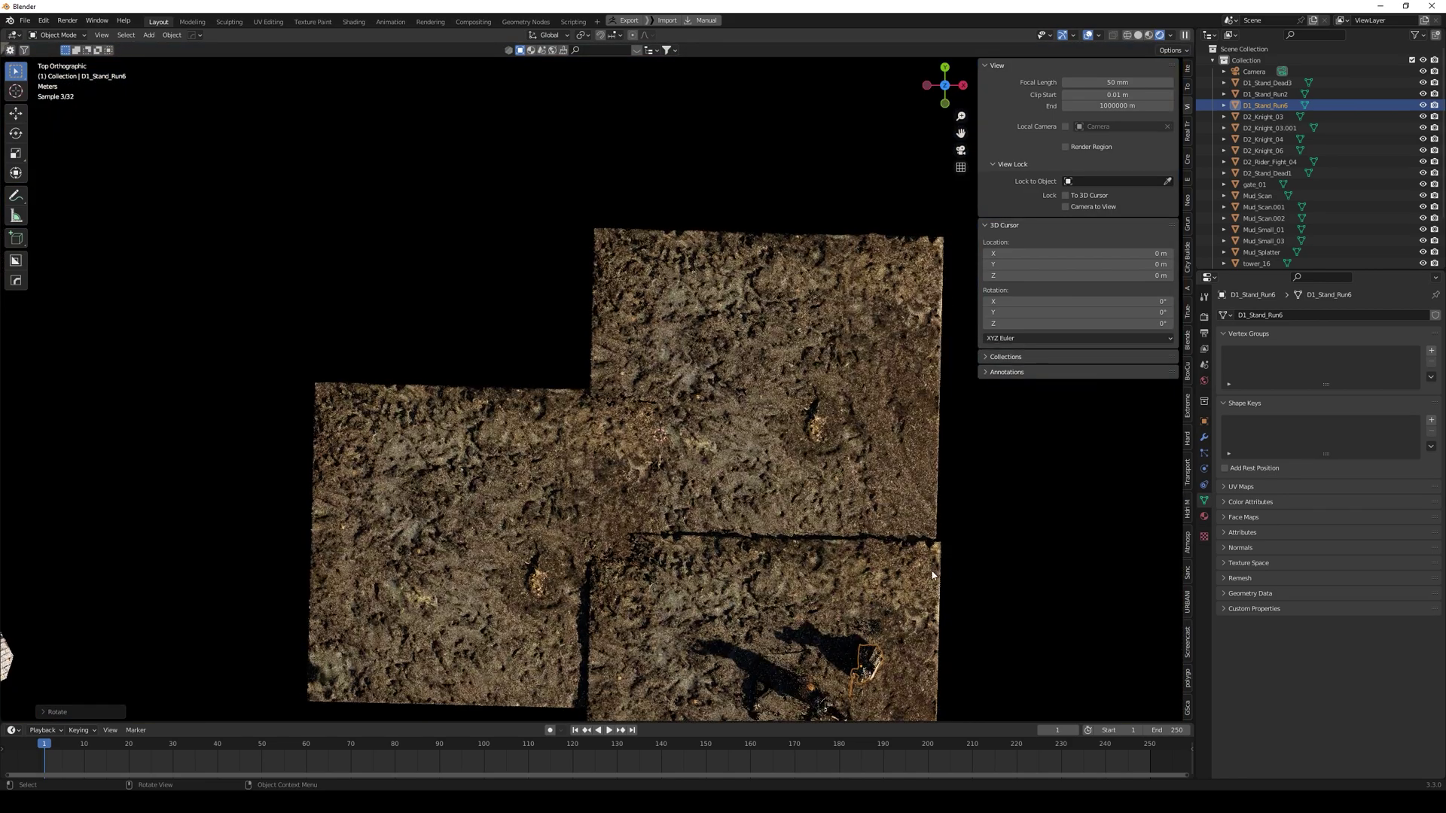
{"action": "key", "text": "r"}
{"action": "left_click", "coordinate": [927, 544]}
{"action": "key", "text": "KP_0"}
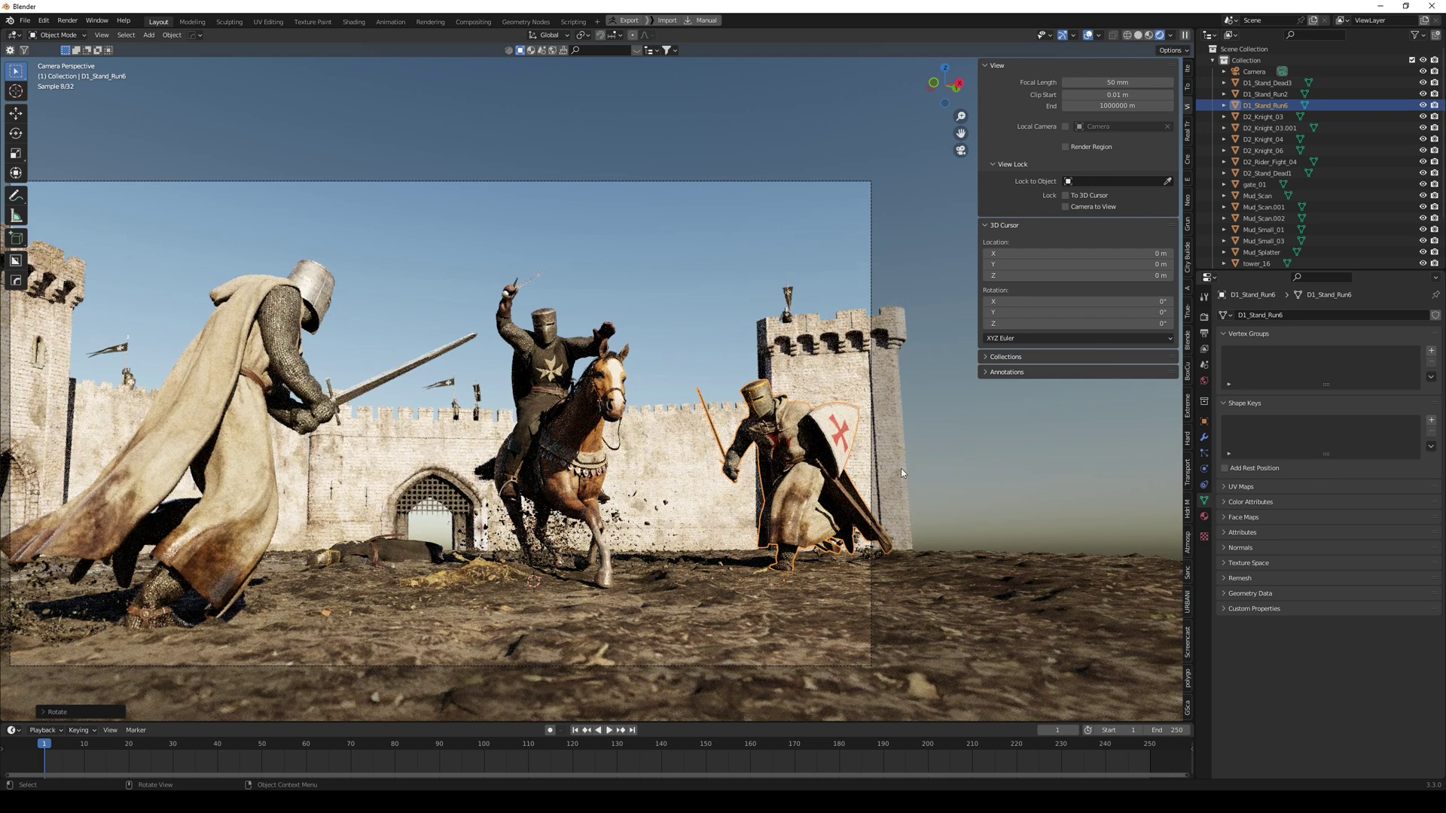
{"action": "left_click", "coordinate": [964, 387]}
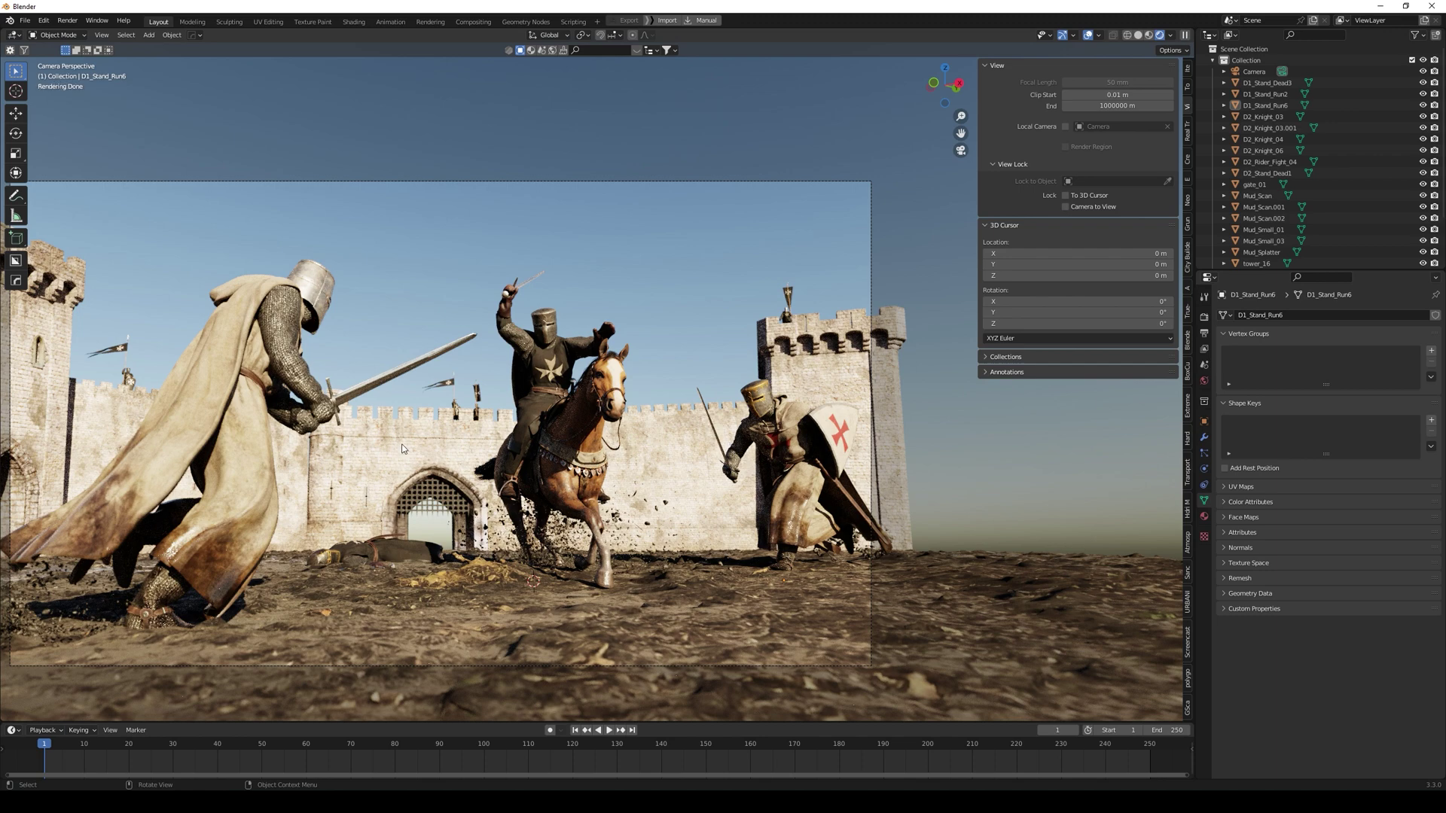
Step: Inspect the viewport render, panning from the cloak to the castle gate and galloping horse
{"action": "scroll", "coordinate": [217, 440], "scroll_direction": "down", "scroll_amount": 2}
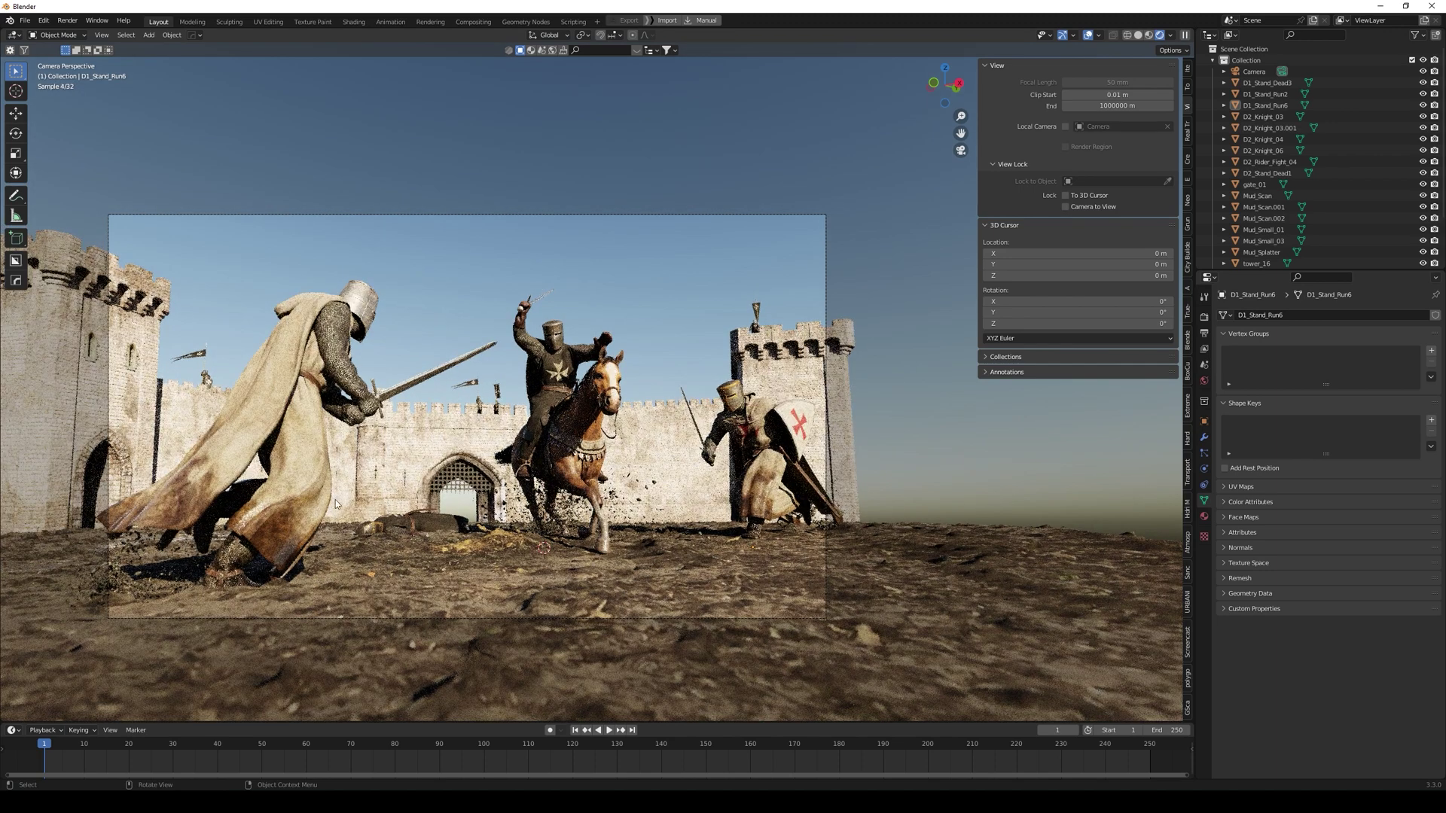
{"action": "scroll", "coordinate": [394, 519], "scroll_direction": "up", "scroll_amount": 2}
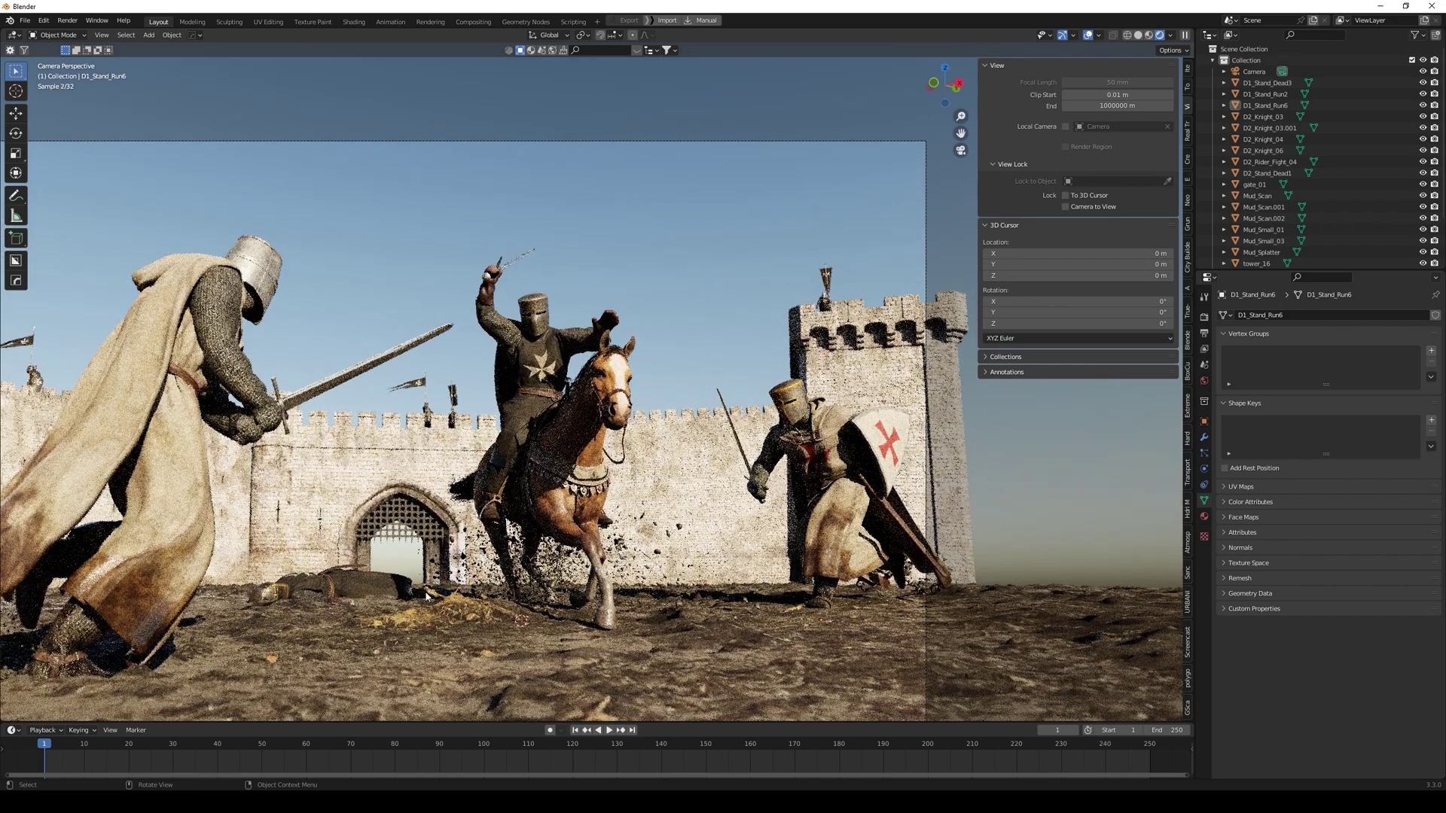
{"action": "scroll", "coordinate": [437, 593], "scroll_direction": "down", "scroll_amount": 4}
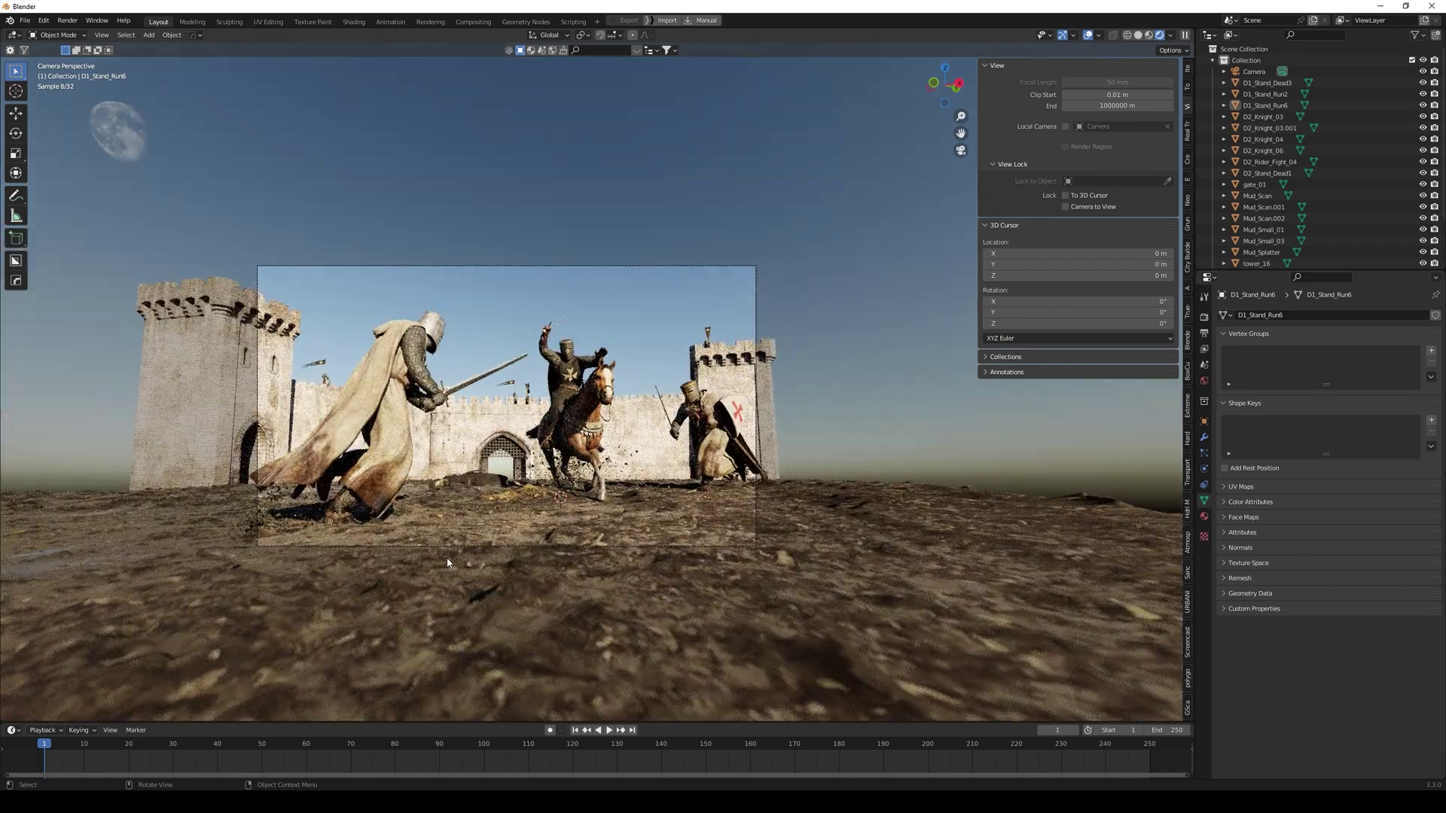
{"action": "scroll", "coordinate": [447, 562], "scroll_direction": "up", "scroll_amount": 2}
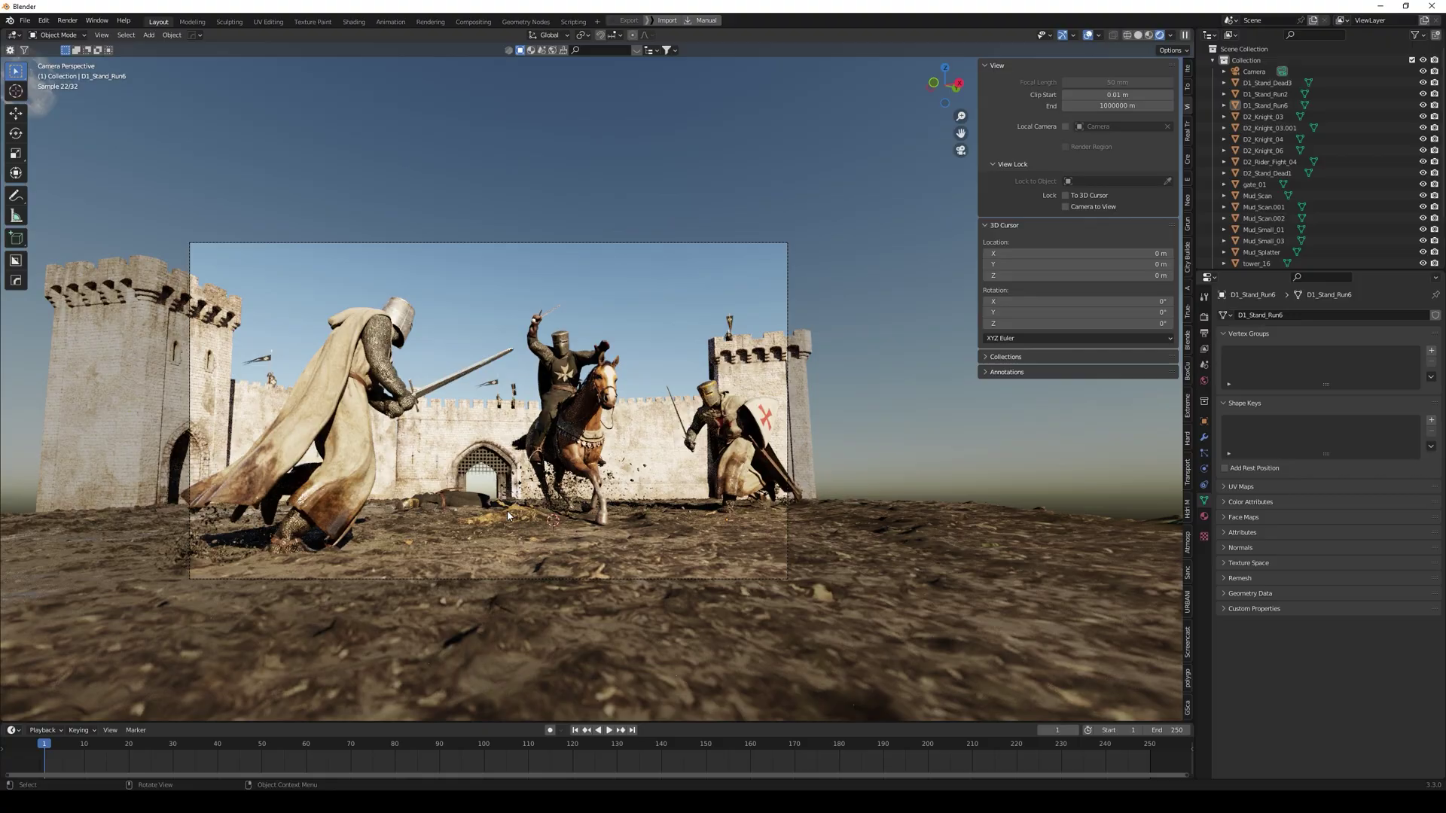
{"action": "scroll", "coordinate": [264, 525], "scroll_direction": "up", "scroll_amount": 8}
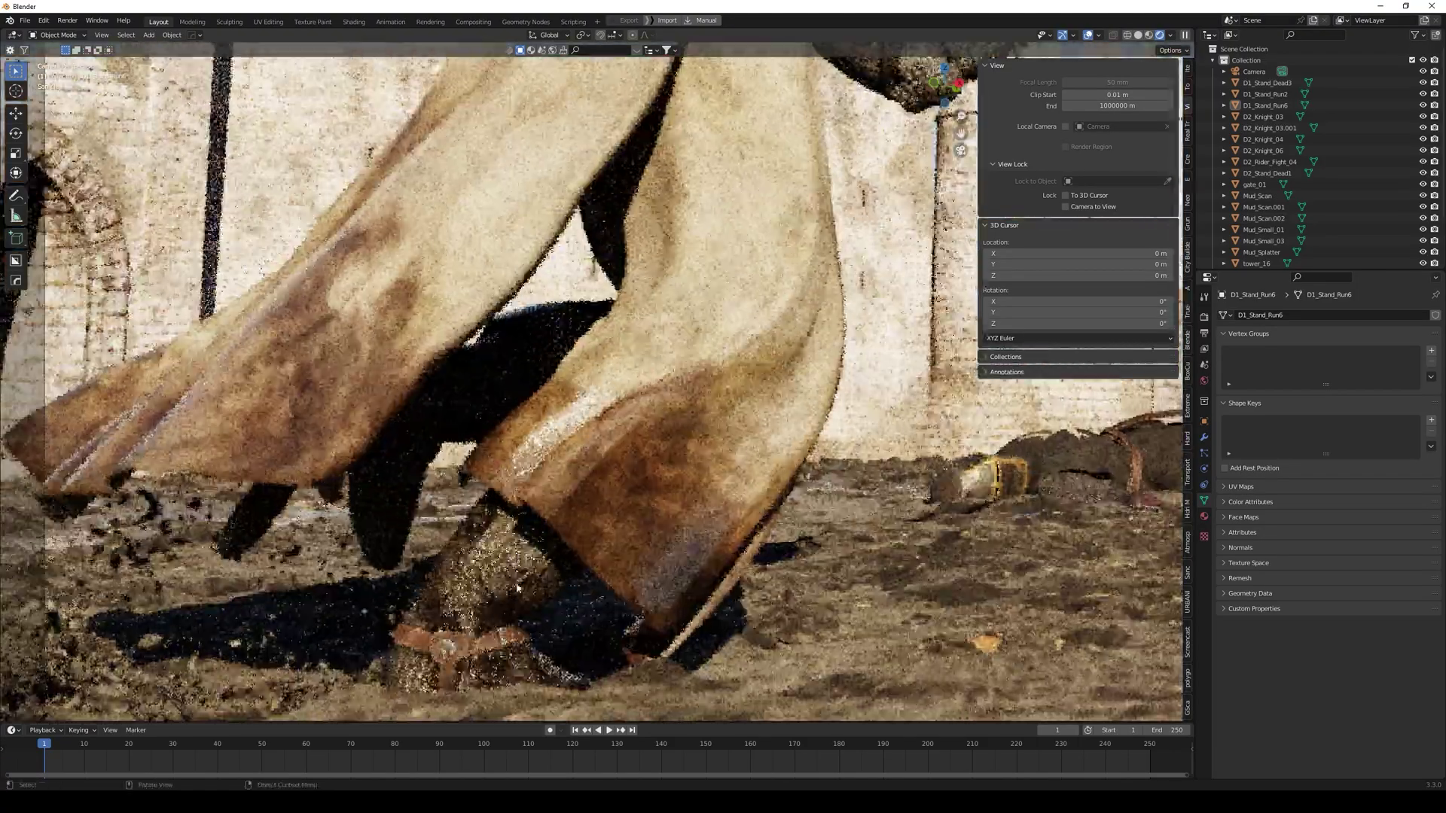
{"action": "scroll", "coordinate": [516, 588], "scroll_direction": "down", "scroll_amount": 4}
{"action": "scroll", "coordinate": [452, 583], "scroll_direction": "up", "scroll_amount": 4}
{"action": "scroll", "coordinate": [362, 576], "scroll_direction": "down", "scroll_amount": 4}
{"action": "scroll", "coordinate": [285, 569], "scroll_direction": "up", "scroll_amount": 2}
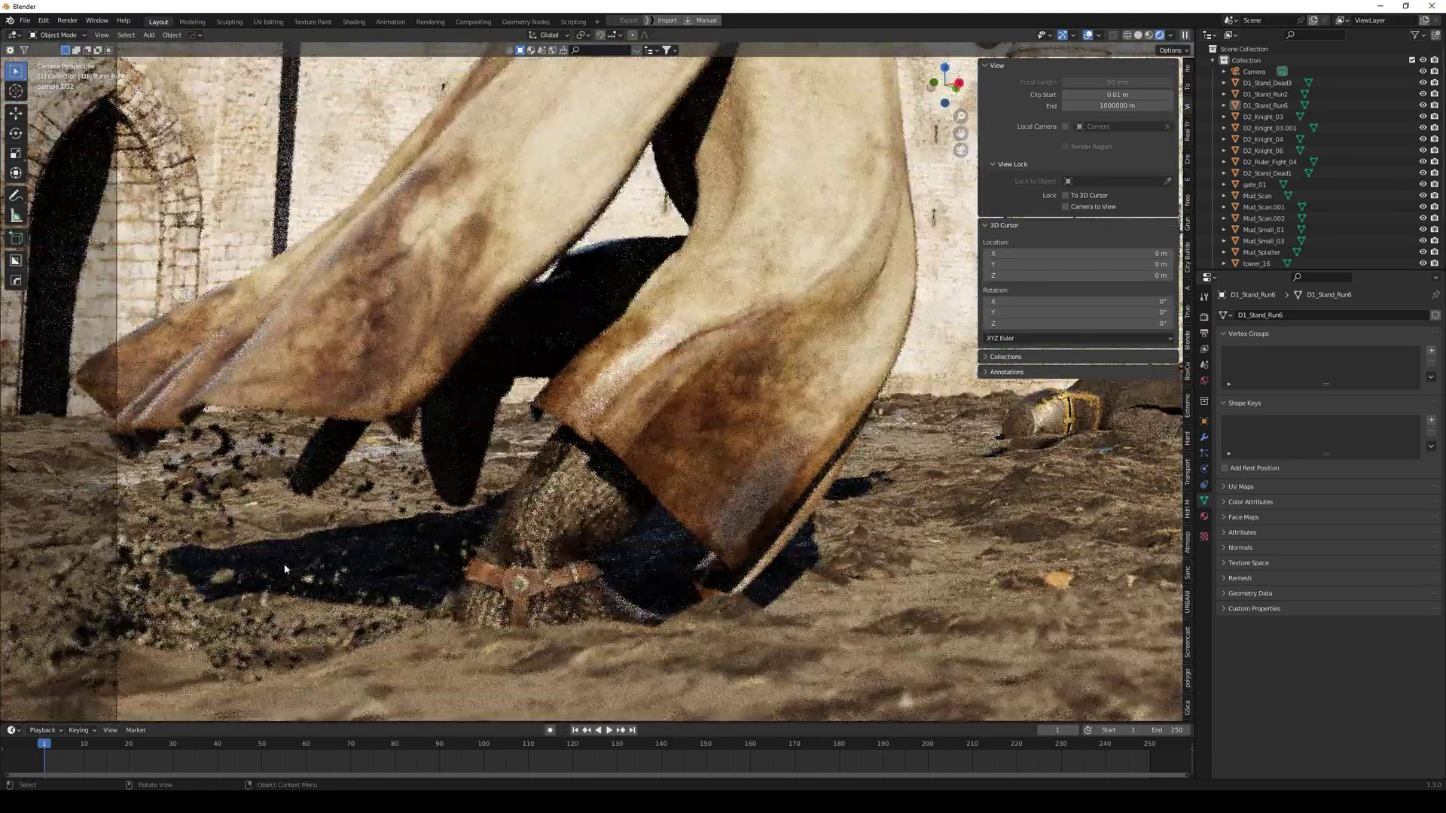
{"action": "middle_click_drag", "start_coordinate": [904, 452], "coordinate": [293, 558], "text": "shift"}
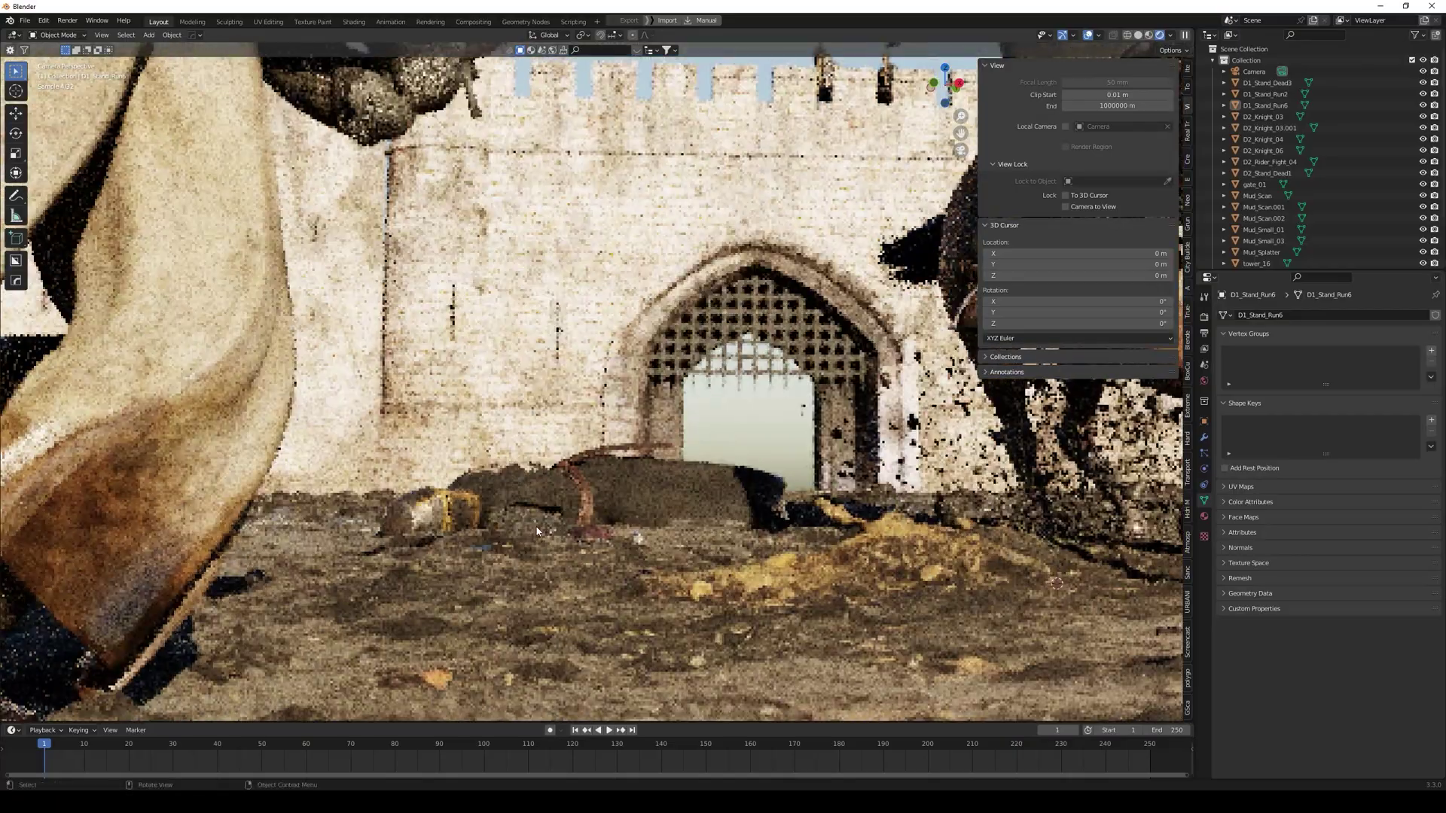
{"action": "middle_click_drag", "start_coordinate": [825, 510], "coordinate": [410, 561], "text": "shift"}
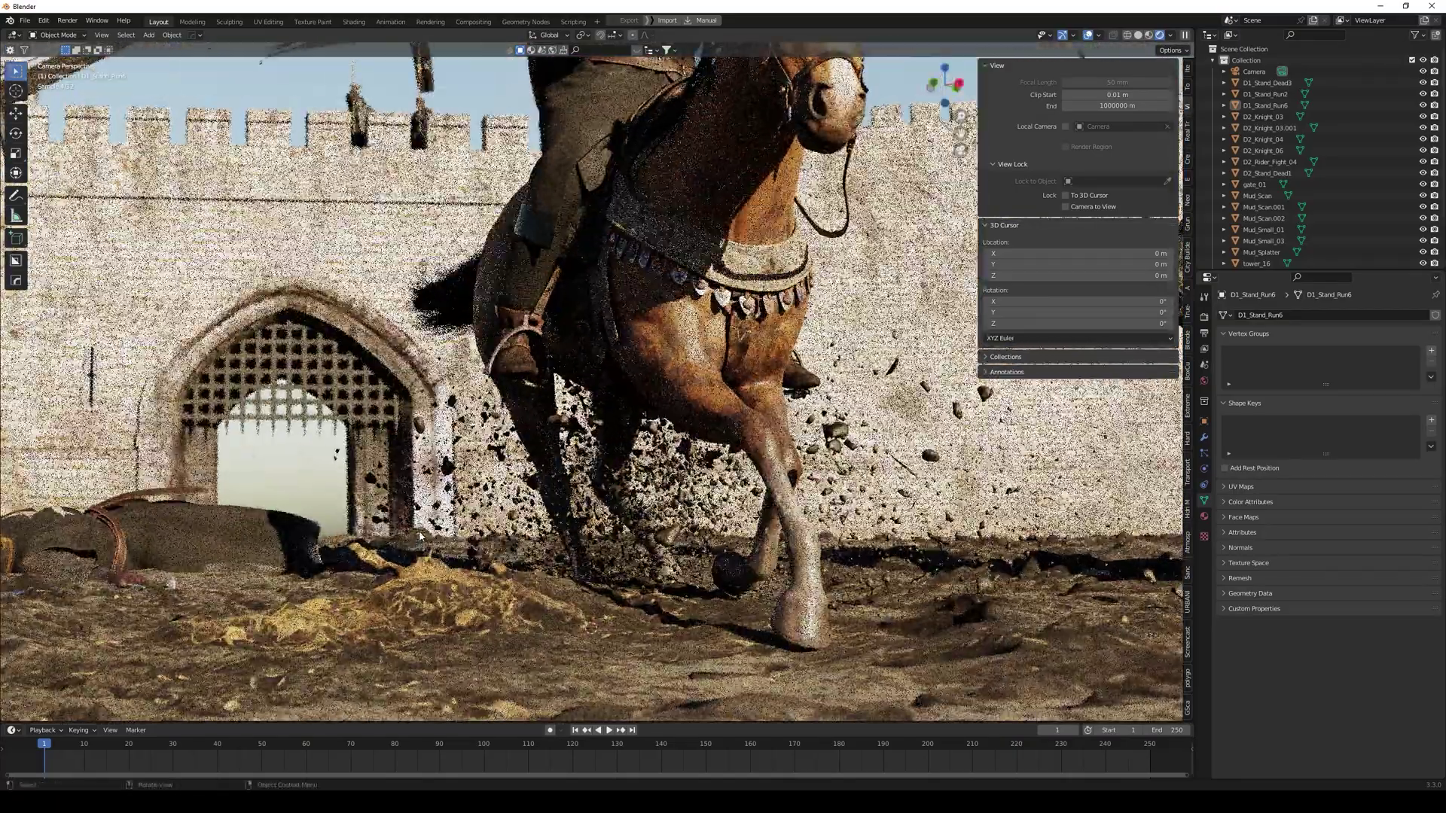
Step: Pan to the gate and sword-wielding knight, then select the Mud_Scan ground object
{"action": "scroll", "coordinate": [410, 561], "scroll_direction": "down", "scroll_amount": 1}
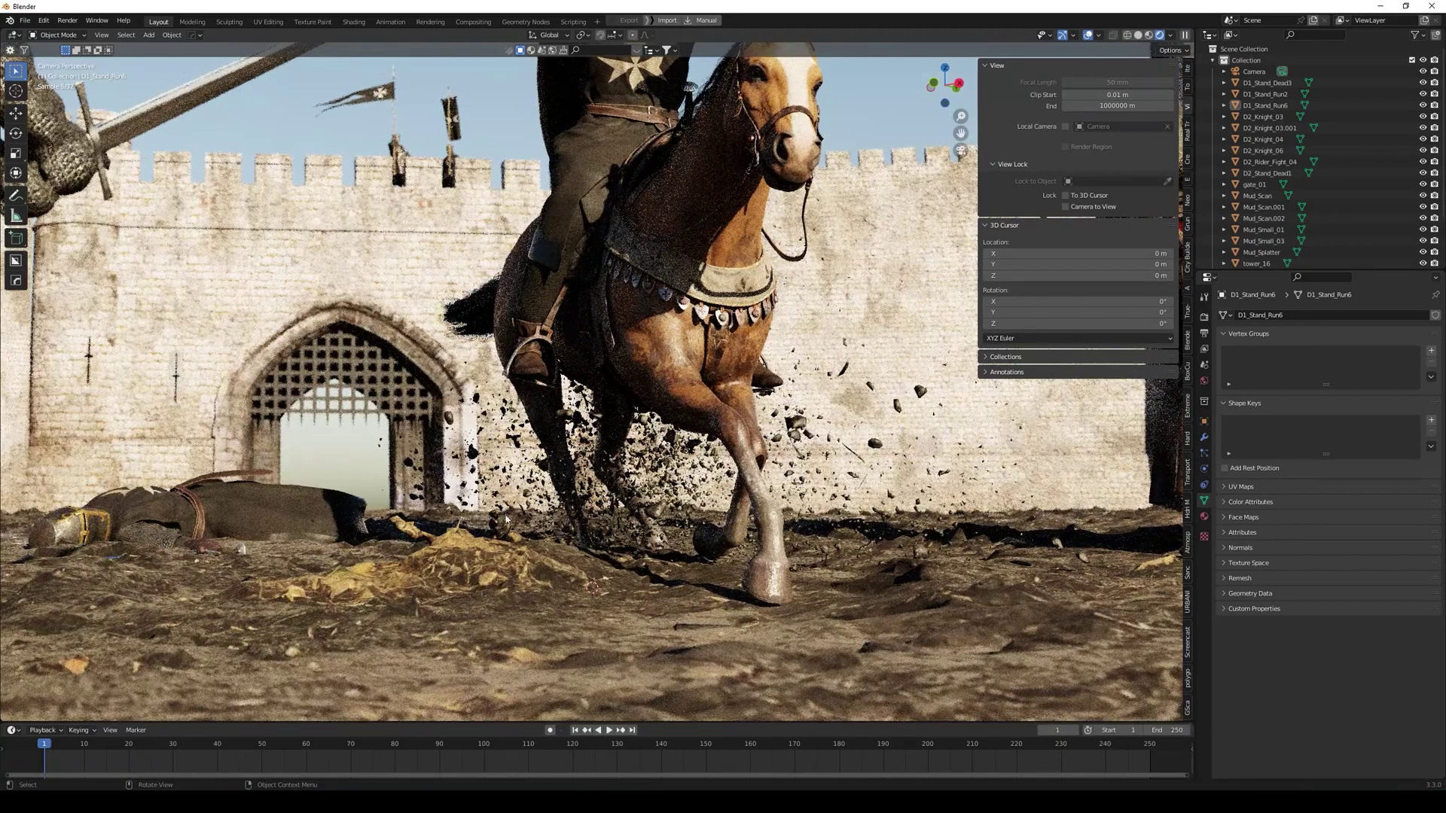
{"action": "middle_click_drag", "start_coordinate": [490, 561], "coordinate": [347, 549], "text": "shift"}
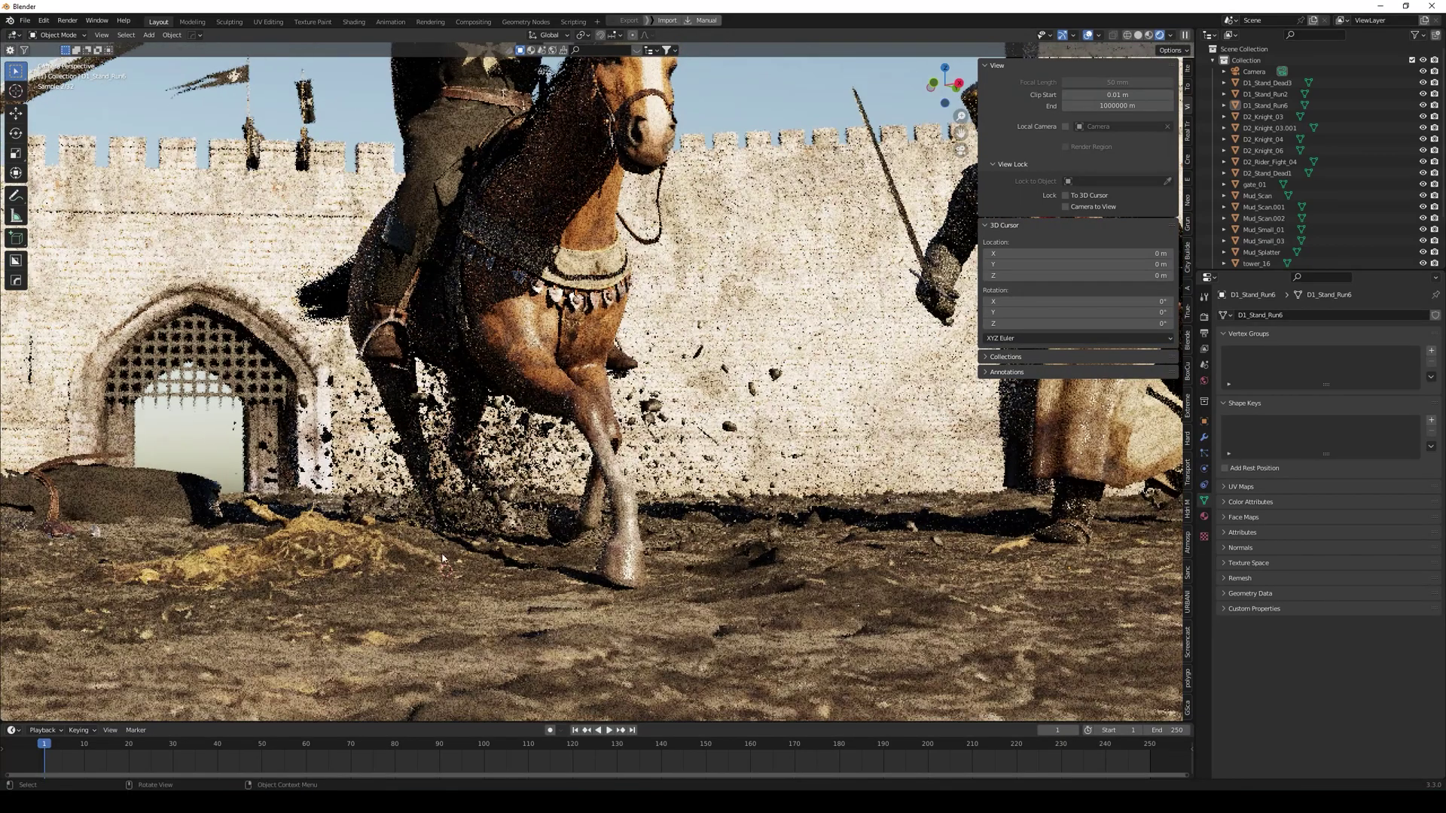
{"action": "left_click", "coordinate": [347, 547]}
{"action": "scroll", "coordinate": [591, 530], "scroll_direction": "down", "scroll_amount": 5}
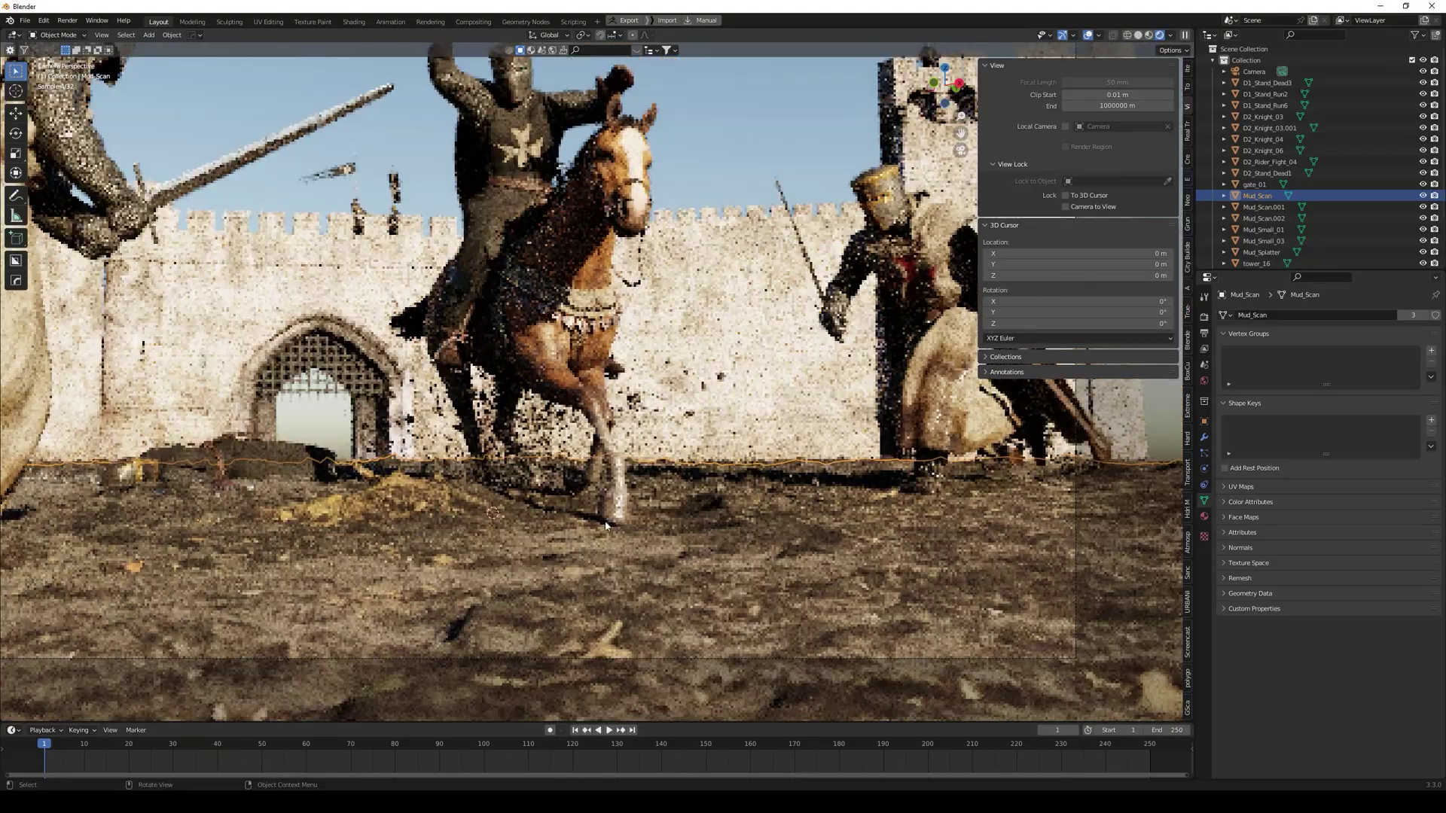
{"action": "scroll", "coordinate": [506, 536], "scroll_direction": "up", "scroll_amount": 2}
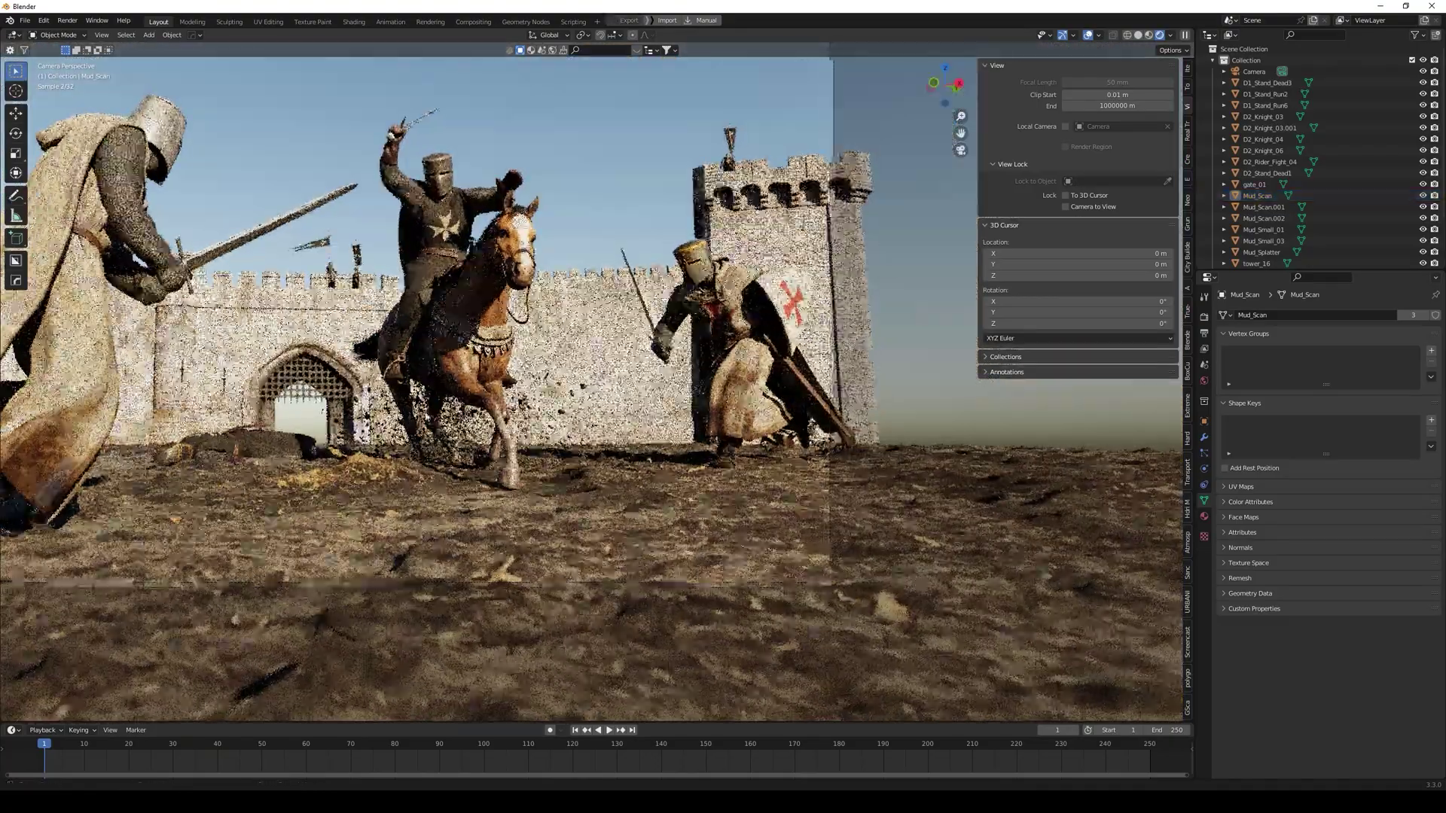
{"action": "scroll", "coordinate": [316, 452], "scroll_direction": "up", "scroll_amount": 2}
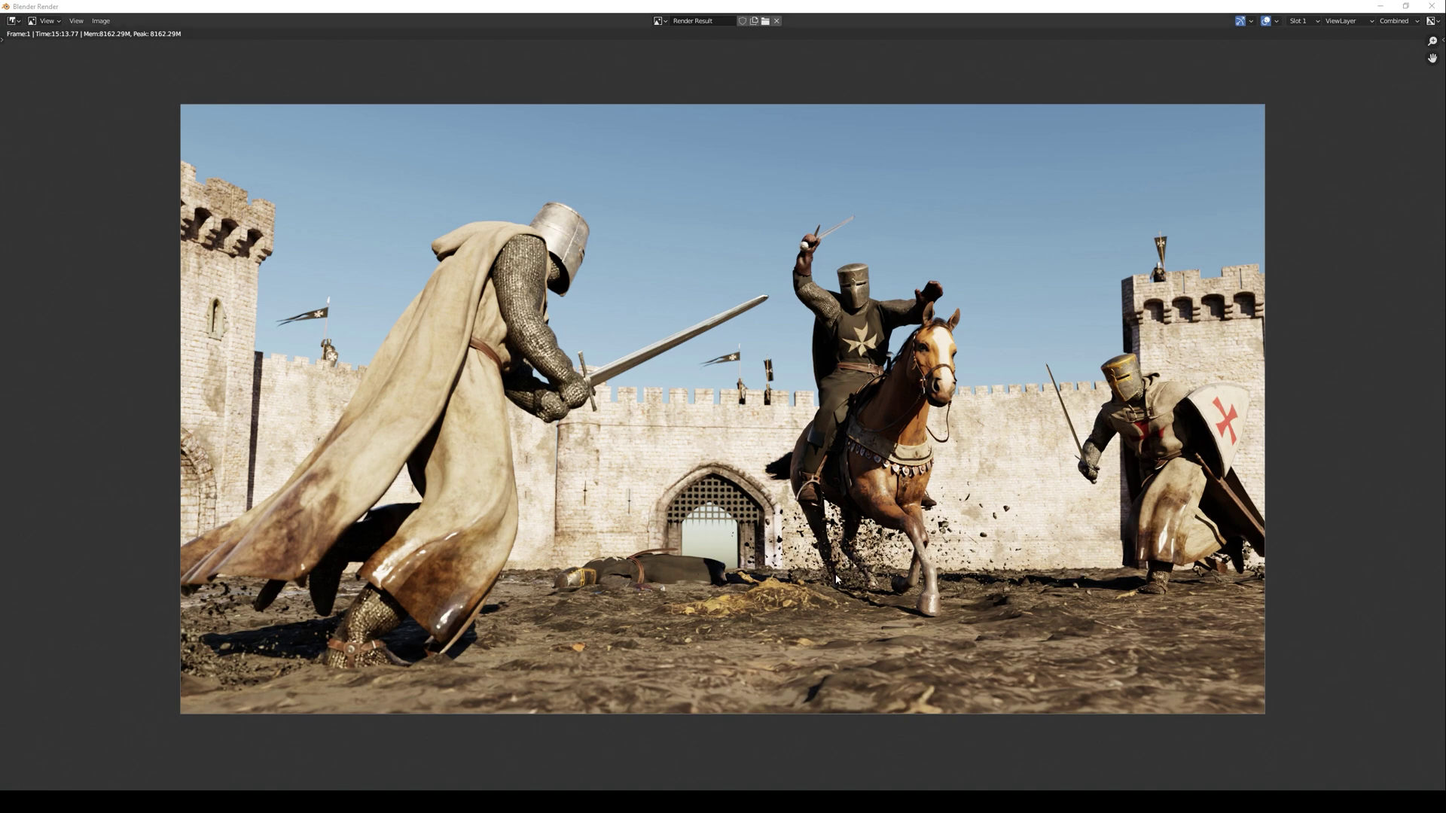
{"action": "scroll", "coordinate": [463, 574], "scroll_direction": "up", "scroll_amount": 3}
{"action": "middle_click_drag", "start_coordinate": [316, 612], "coordinate": [731, 374]}
{"action": "scroll", "coordinate": [961, 387], "scroll_direction": "down", "scroll_amount": 3}
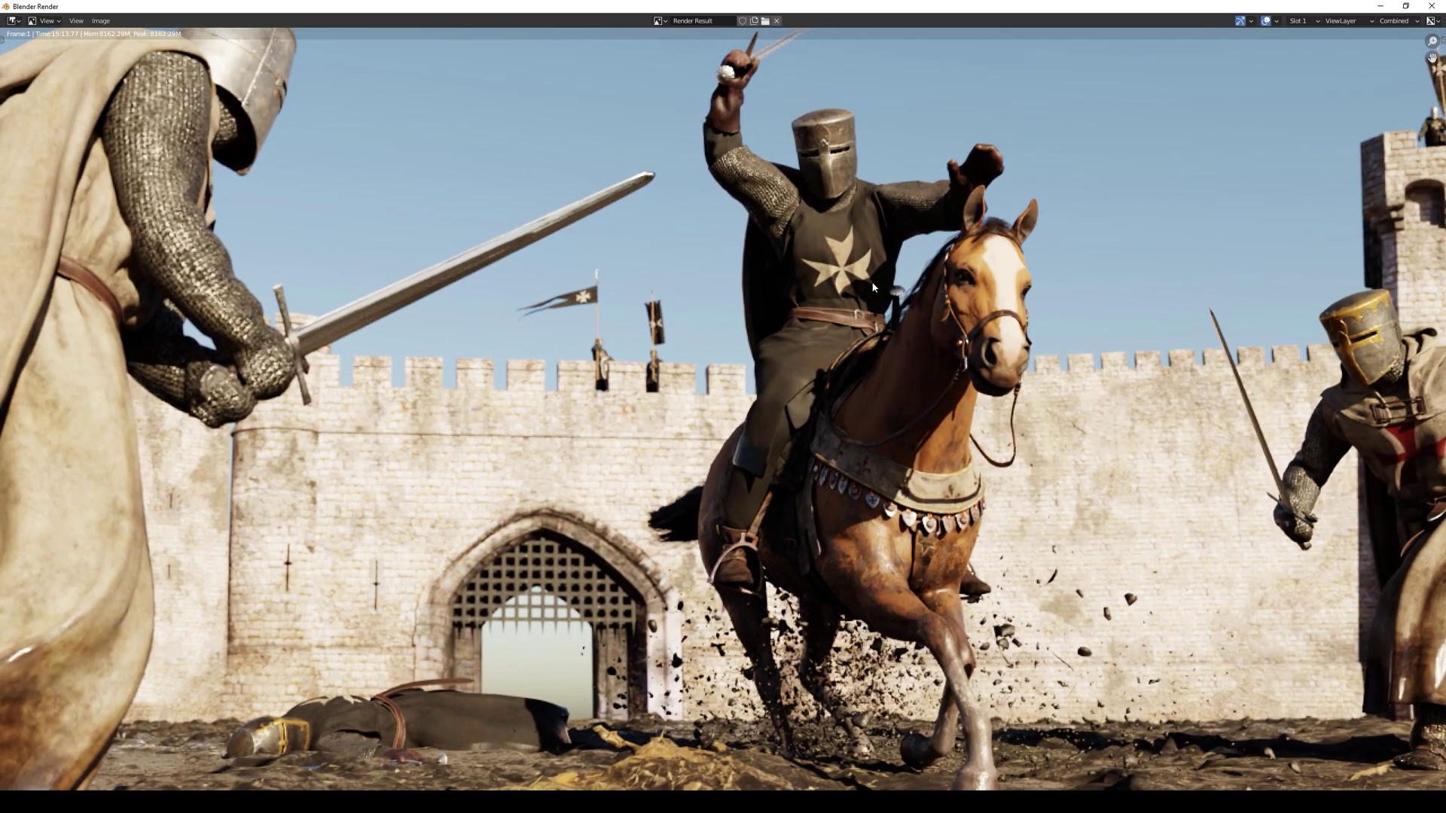
{"action": "middle_click_drag", "start_coordinate": [873, 287], "coordinate": [808, 488]}
{"action": "scroll", "coordinate": [759, 440], "scroll_direction": "up", "scroll_amount": 1}
{"action": "scroll", "coordinate": [760, 449], "scroll_direction": "down", "scroll_amount": 3}
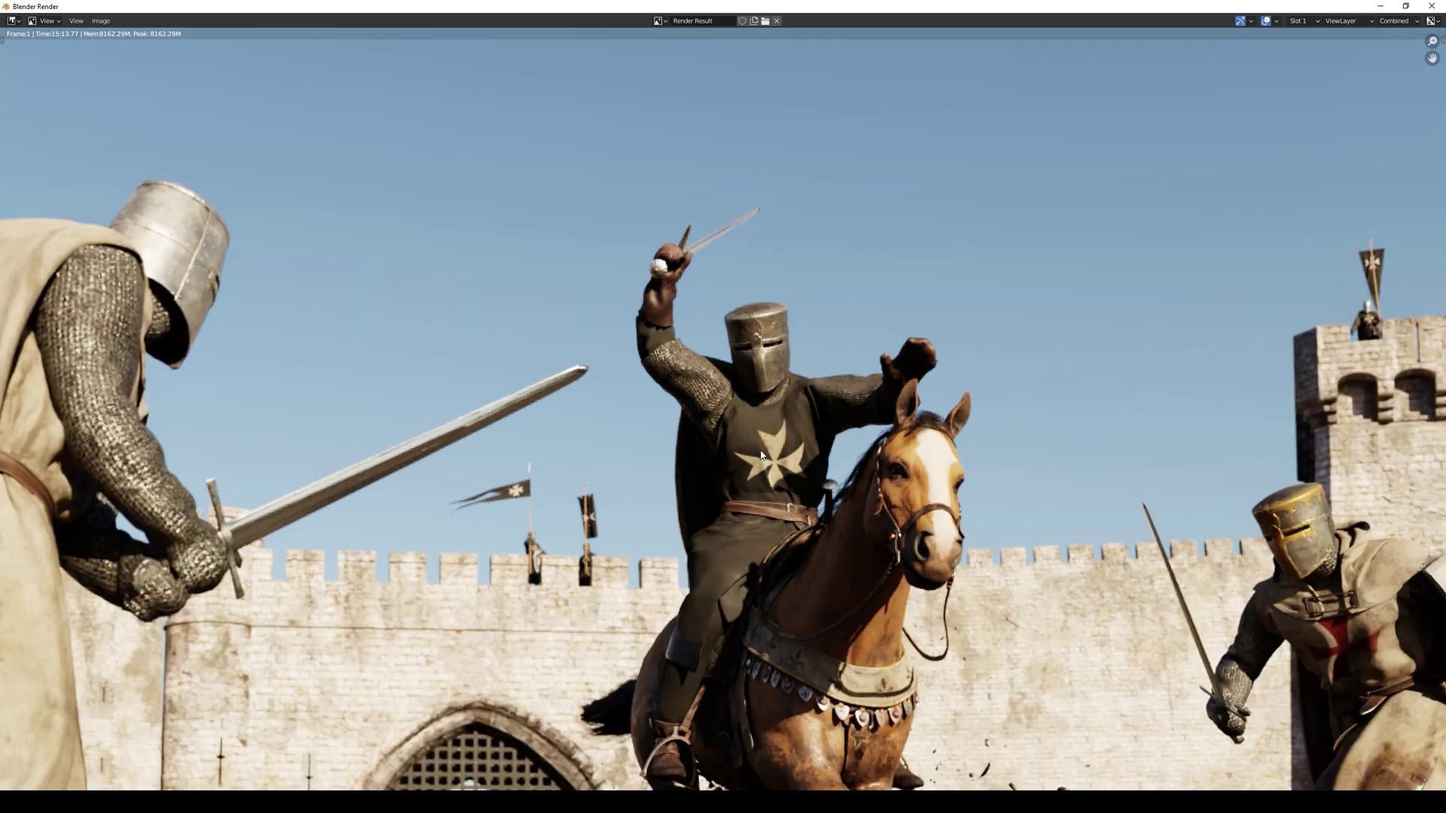
{"action": "middle_click_drag", "start_coordinate": [820, 447], "coordinate": [593, 372]}
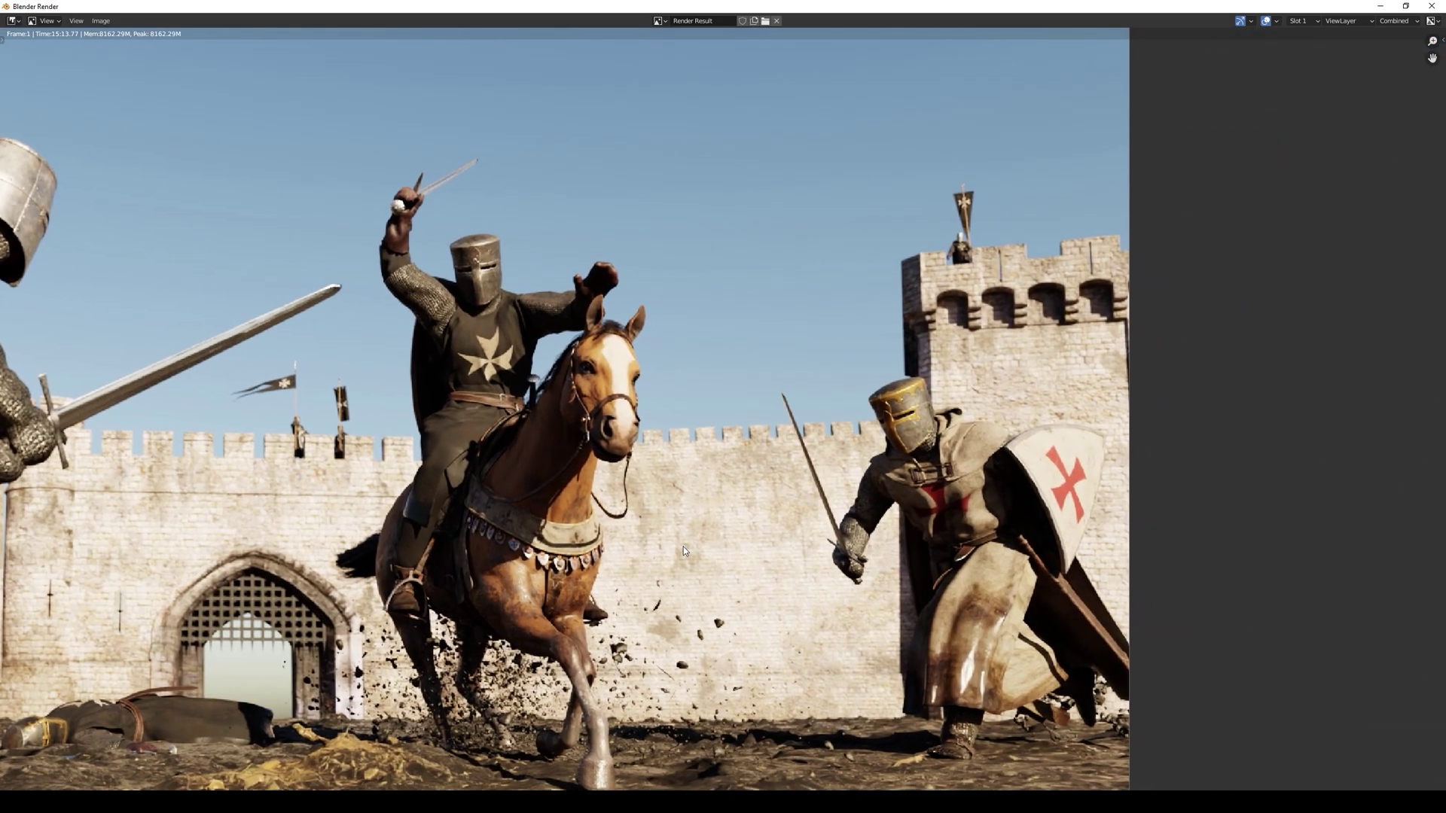
{"action": "middle_click_drag", "start_coordinate": [684, 546], "coordinate": [654, 399]}
{"action": "scroll", "coordinate": [647, 500], "scroll_direction": "up", "scroll_amount": 1}
{"action": "middle_click_drag", "start_coordinate": [664, 500], "coordinate": [585, 549]}
{"action": "middle_click_drag", "start_coordinate": [808, 372], "coordinate": [740, 413]}
{"action": "middle_click_drag", "start_coordinate": [789, 344], "coordinate": [798, 575]}
Step: Apply the Cine V3 grading preset and lower the graded layer's opacity to 63%
{"action": "middle_click_drag", "start_coordinate": [508, 497], "coordinate": [698, 523]}
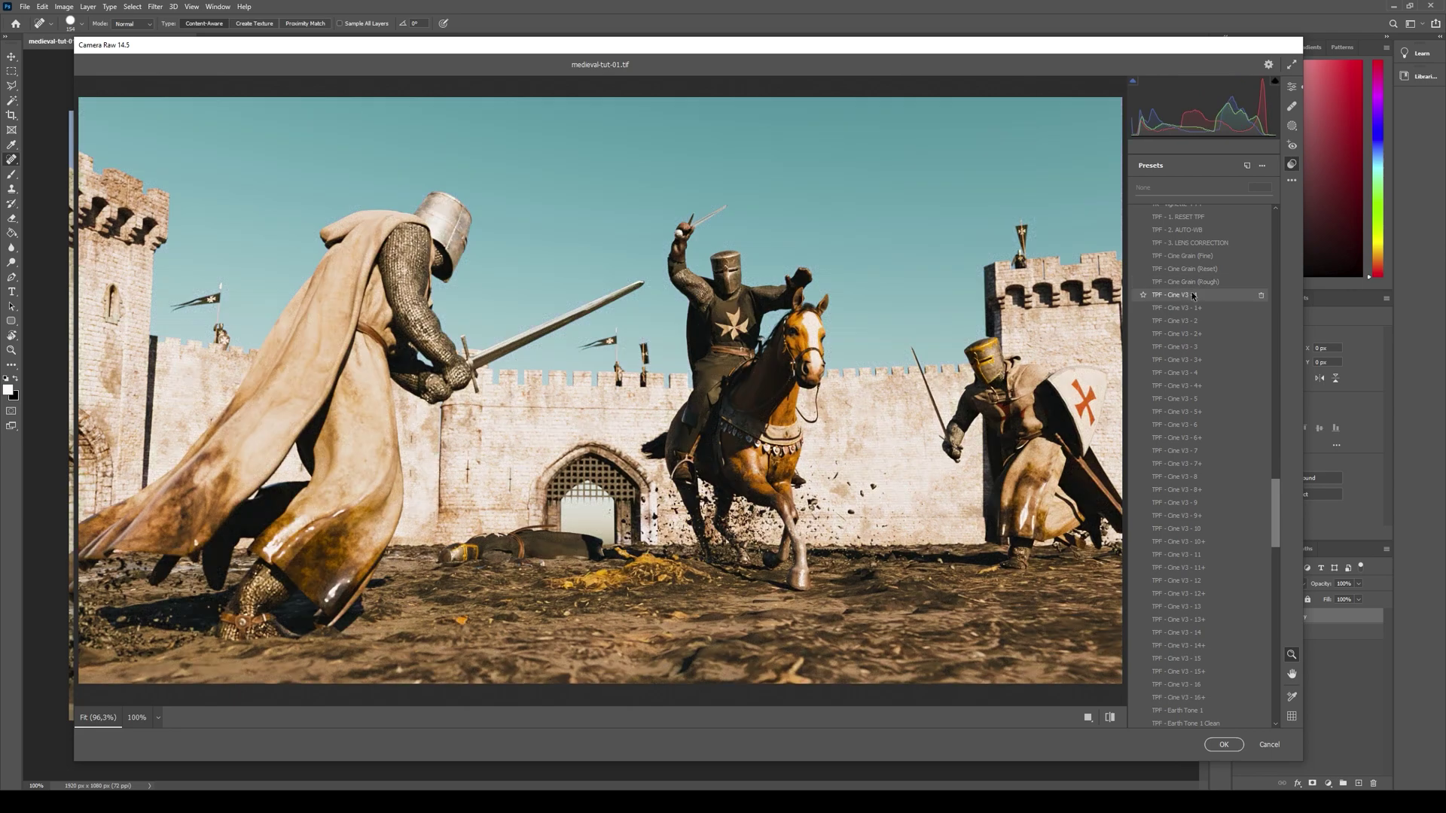
{"action": "scroll", "coordinate": [1179, 645], "scroll_direction": "up", "scroll_amount": 5}
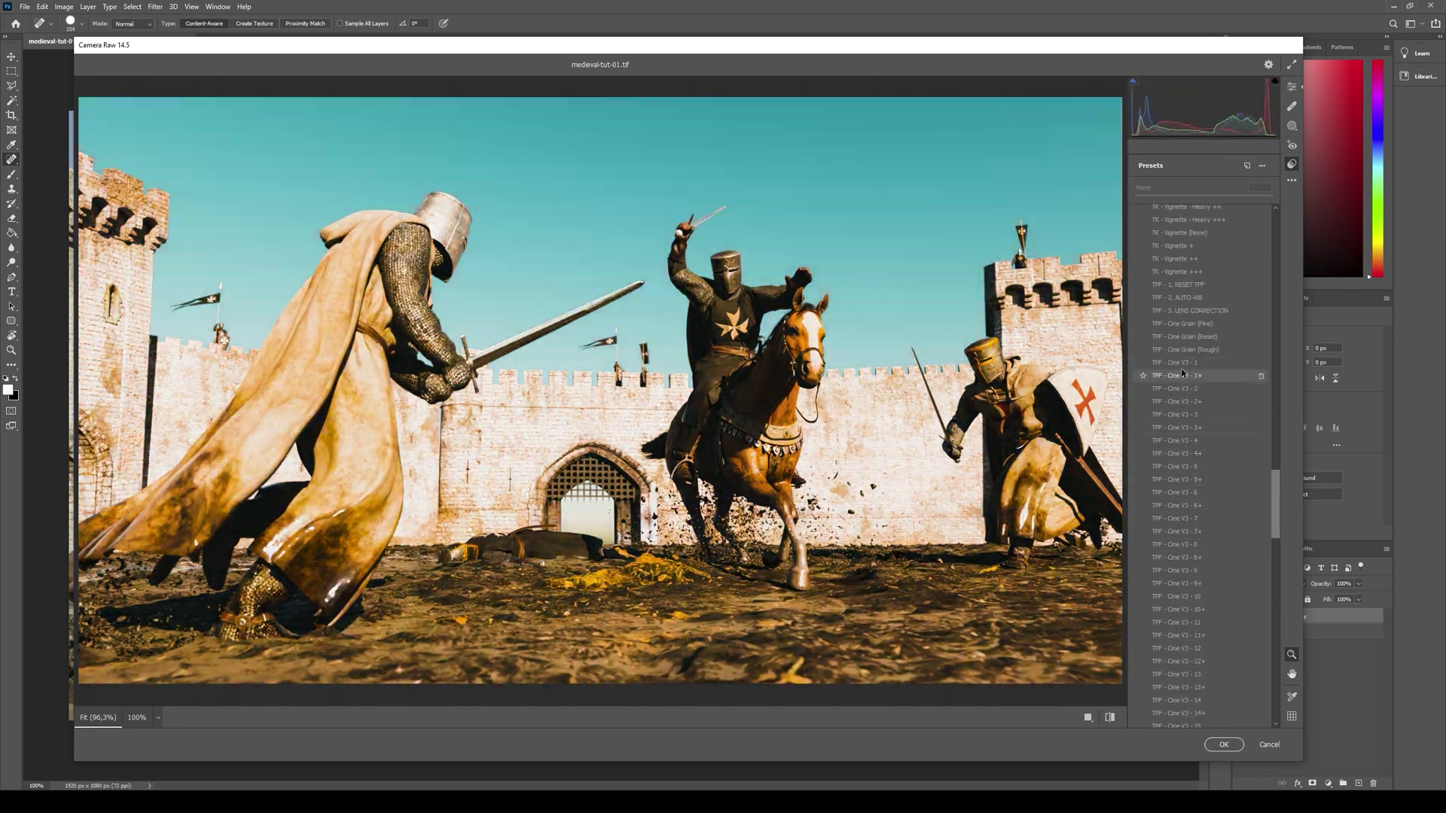
{"action": "left_click", "coordinate": [1181, 368]}
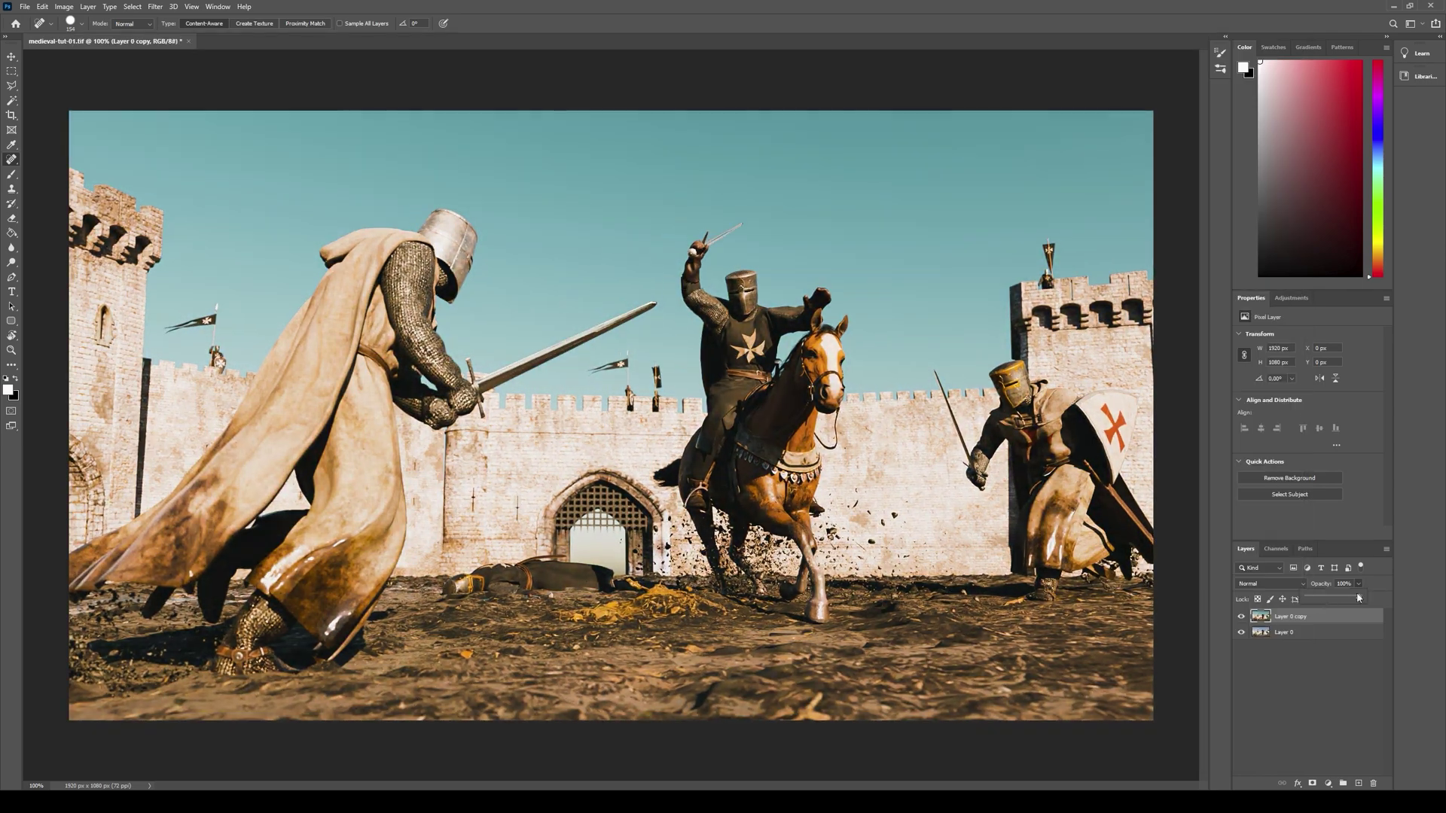
{"action": "left_click_drag", "start_coordinate": [1361, 598], "coordinate": [1340, 597]}
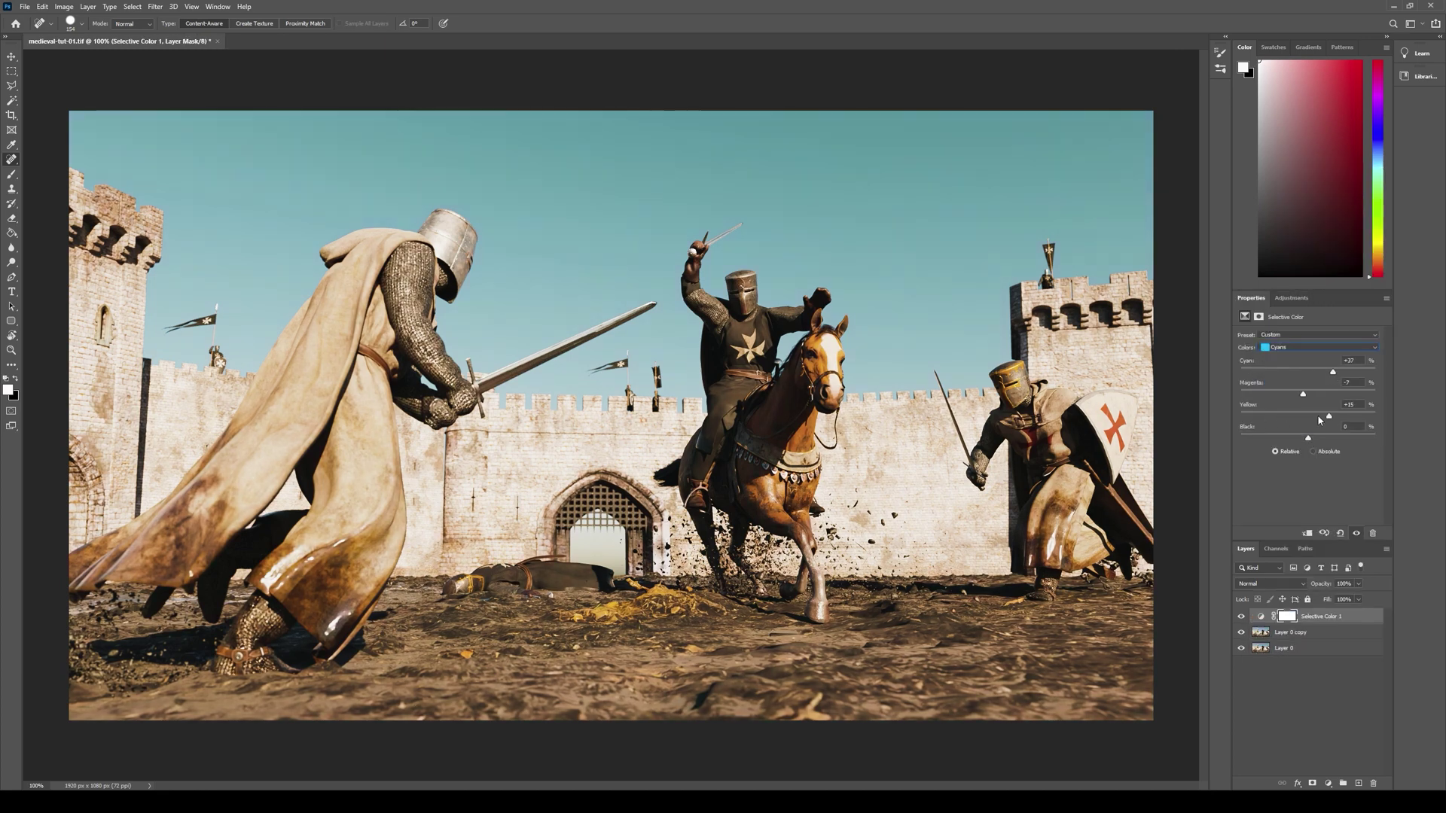
Step: In Selective Color, reduce yellow and add black in the yellows and neutrals
{"action": "left_click_drag", "start_coordinate": [1318, 420], "coordinate": [1295, 416]}
{"action": "left_click_drag", "start_coordinate": [1308, 438], "coordinate": [1330, 439]}
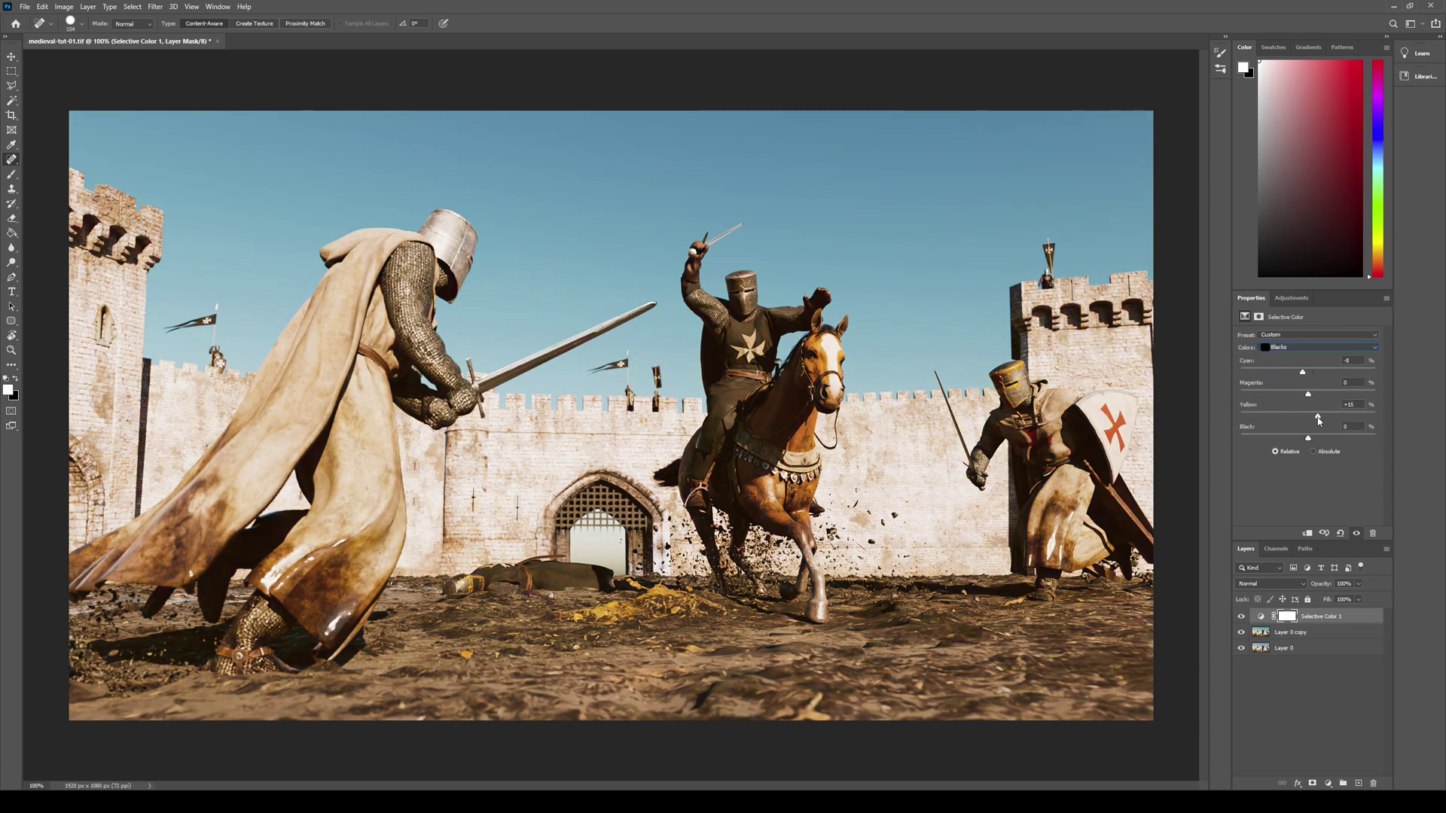
{"action": "left_click_drag", "start_coordinate": [1318, 417], "coordinate": [1316, 417]}
{"action": "left_click_drag", "start_coordinate": [1308, 438], "coordinate": [1309, 439]}
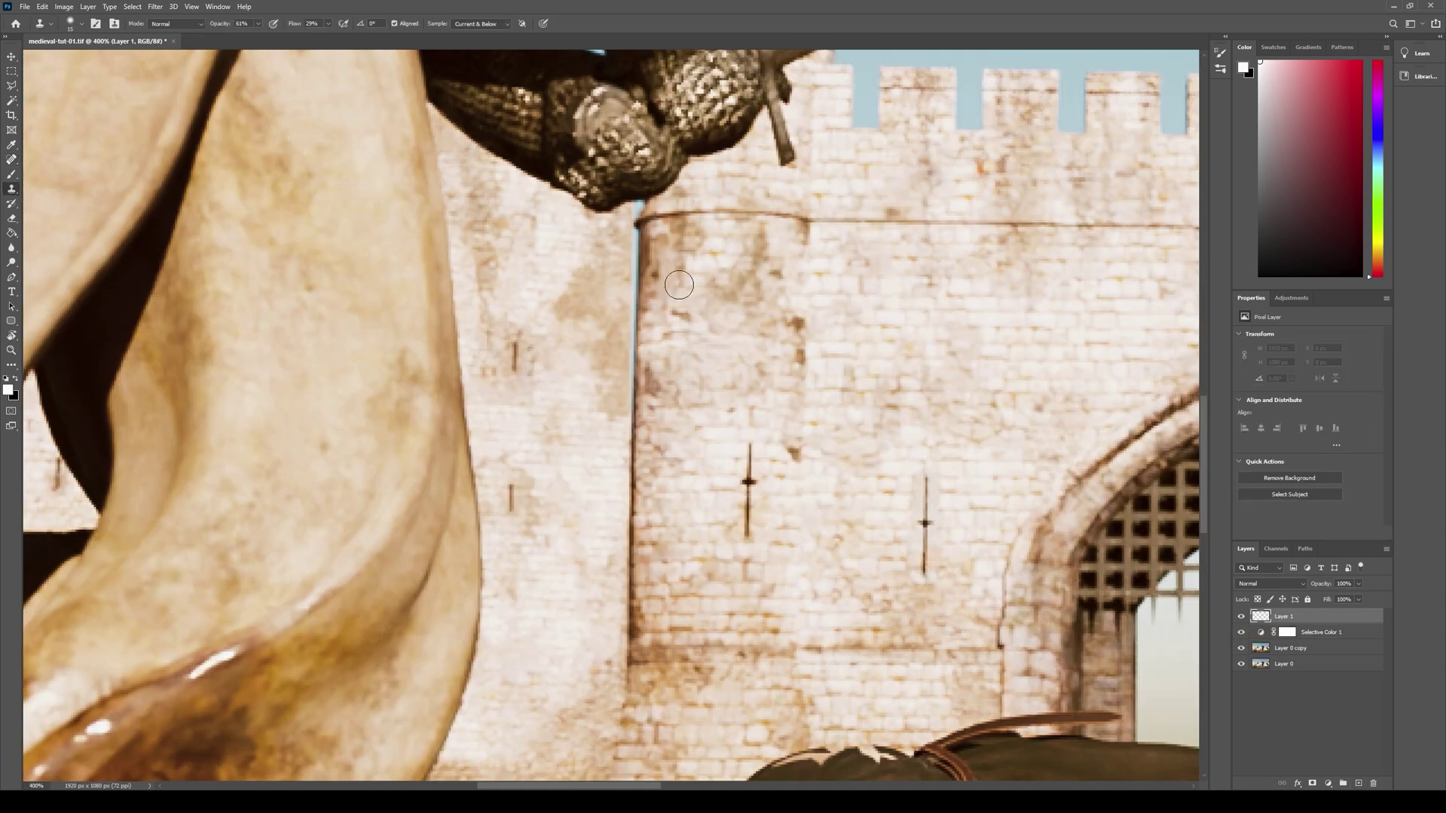
Step: Clone at 100% opacity over the blue sliver along the tower's edge
{"action": "left_click", "coordinate": [72, 23]}
{"action": "left_click", "coordinate": [259, 23]}
{"action": "left_click_drag", "start_coordinate": [258, 30], "coordinate": [284, 30]}
{"action": "left_click_drag", "start_coordinate": [639, 226], "coordinate": [636, 418]}
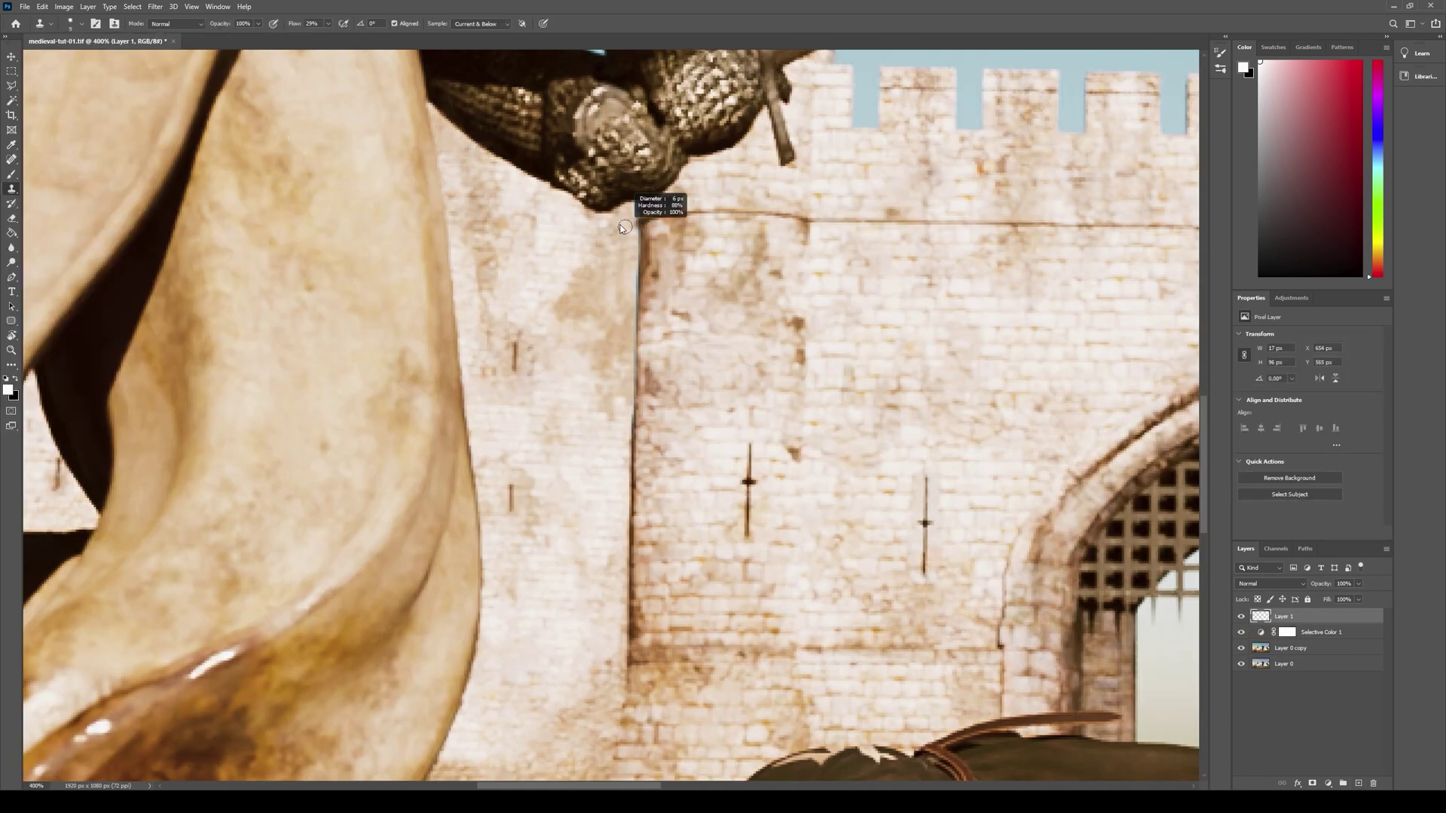